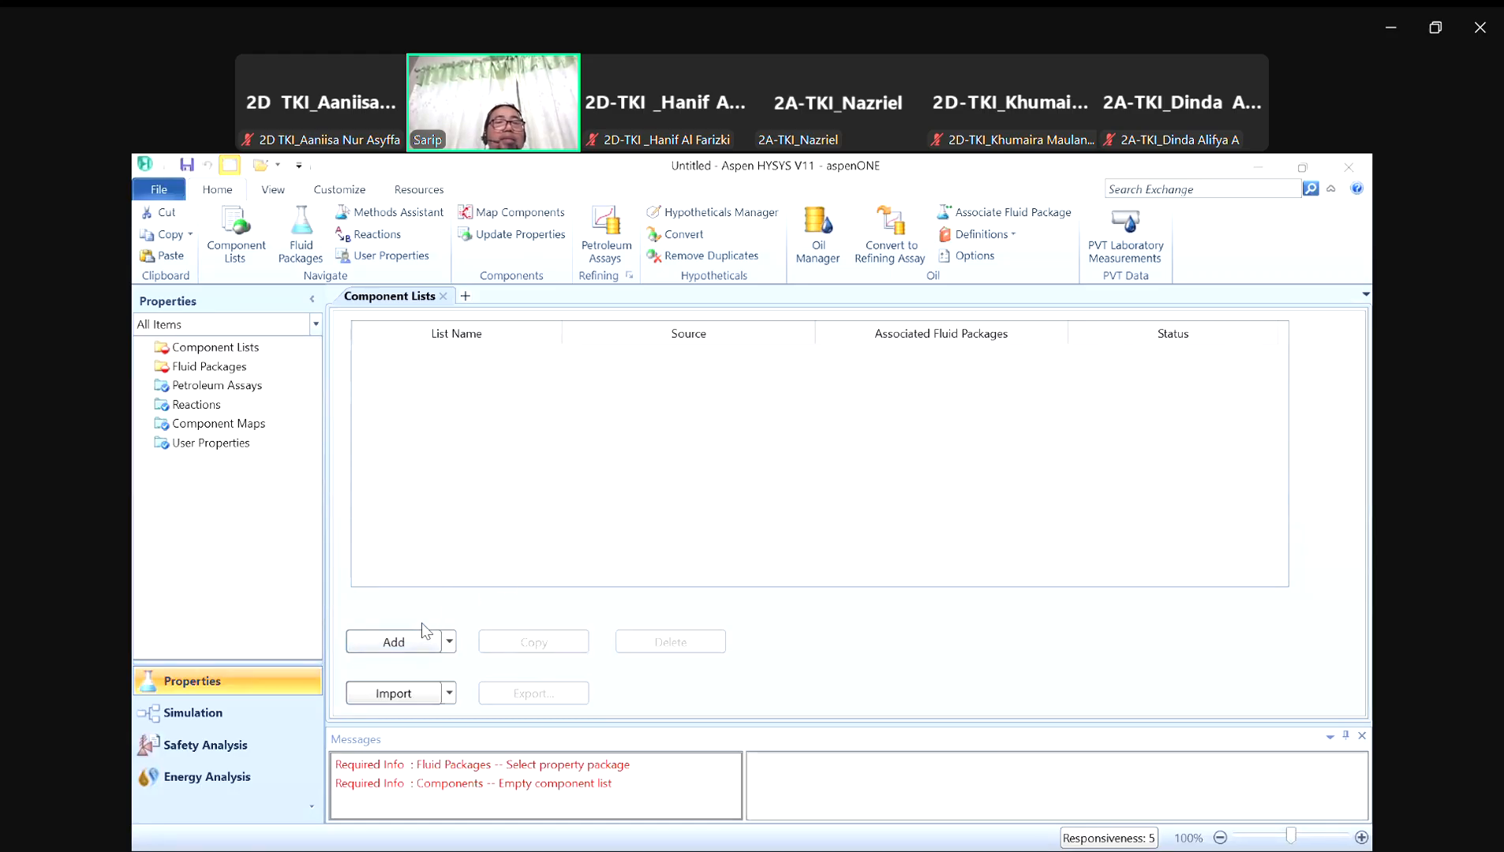
Step: Add a component list and generate a batch of hypothetical components in HypoGroup1 with the default Fahrenheit boiling range
{"action": "left_click", "coordinate": [404, 642]}
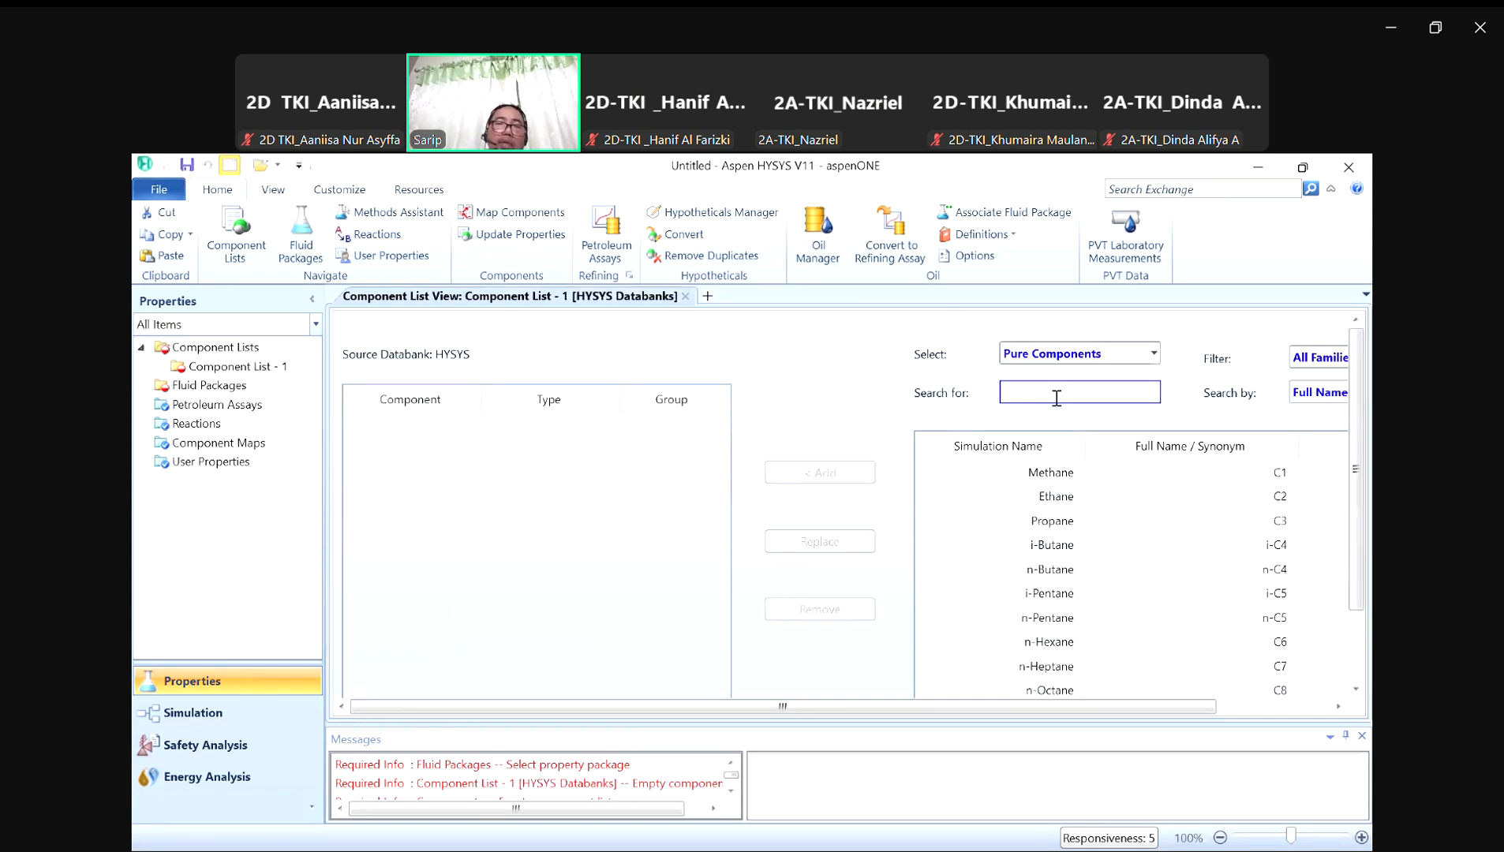
{"action": "left_click", "coordinate": [1153, 353]}
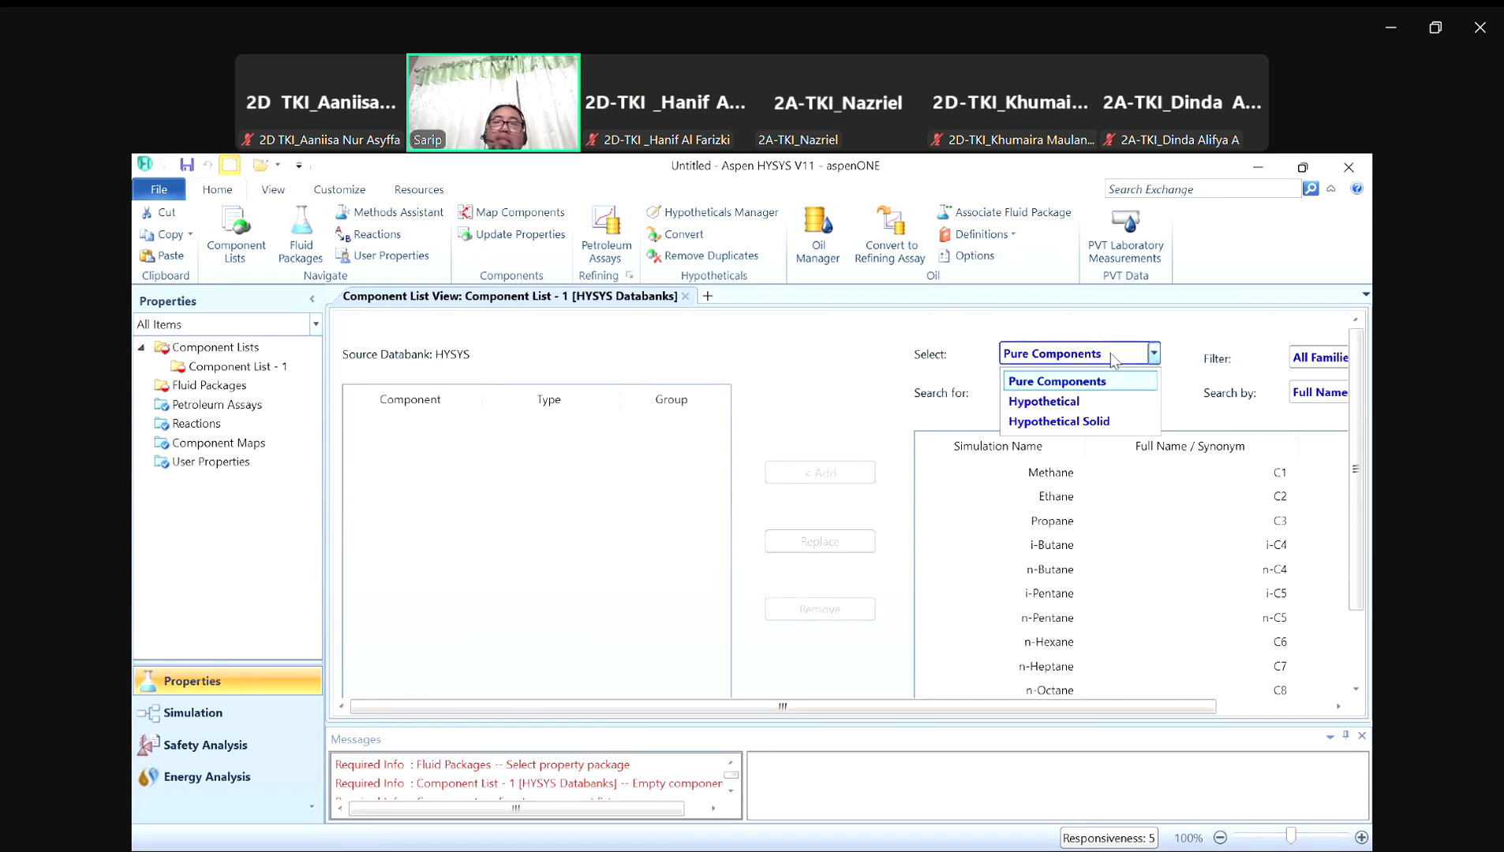
{"action": "left_click", "coordinate": [1081, 401]}
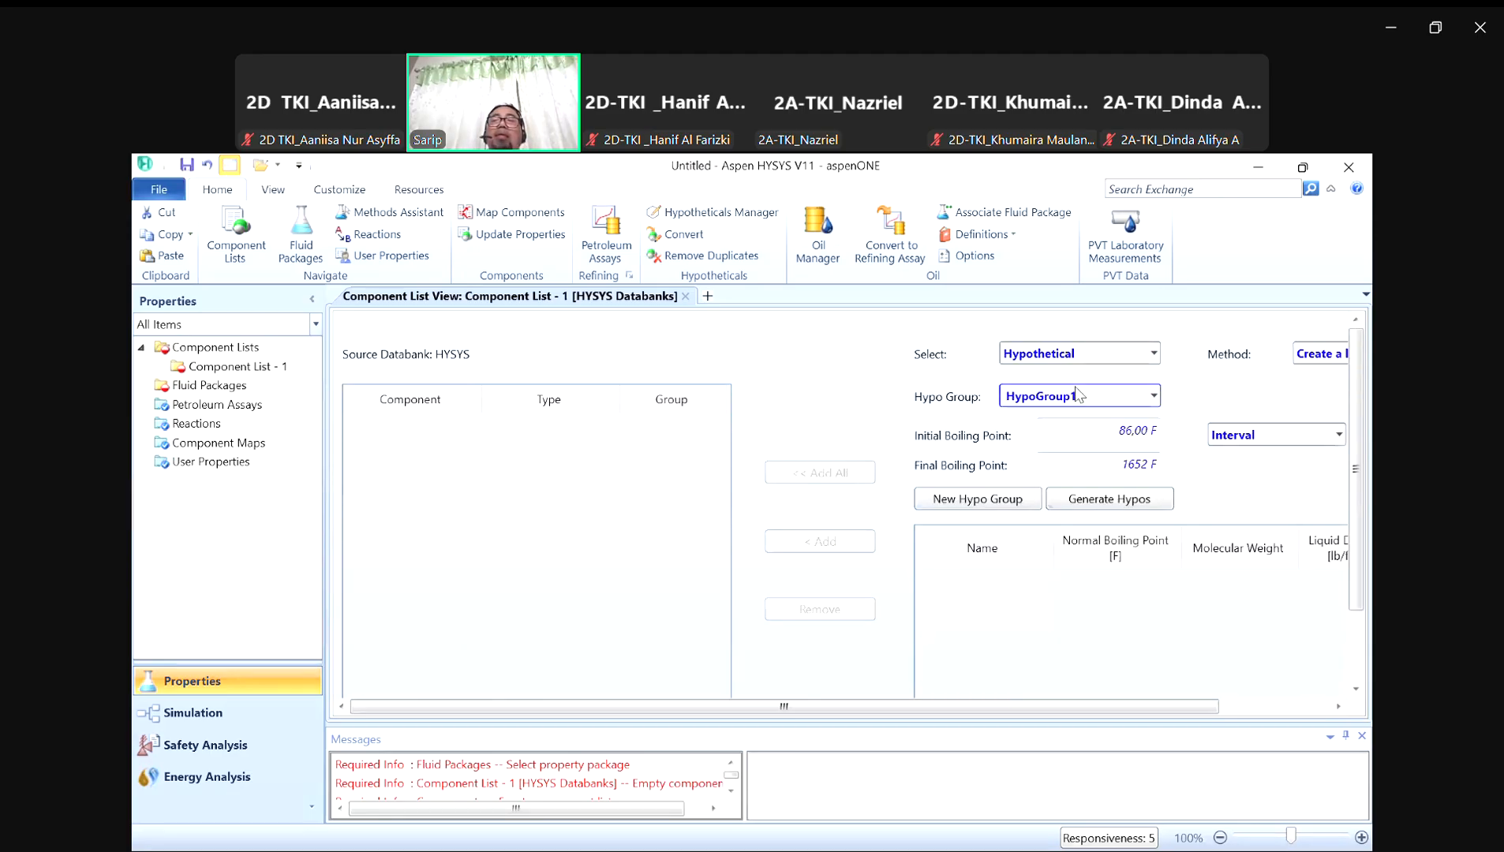
{"action": "left_click", "coordinate": [1128, 502]}
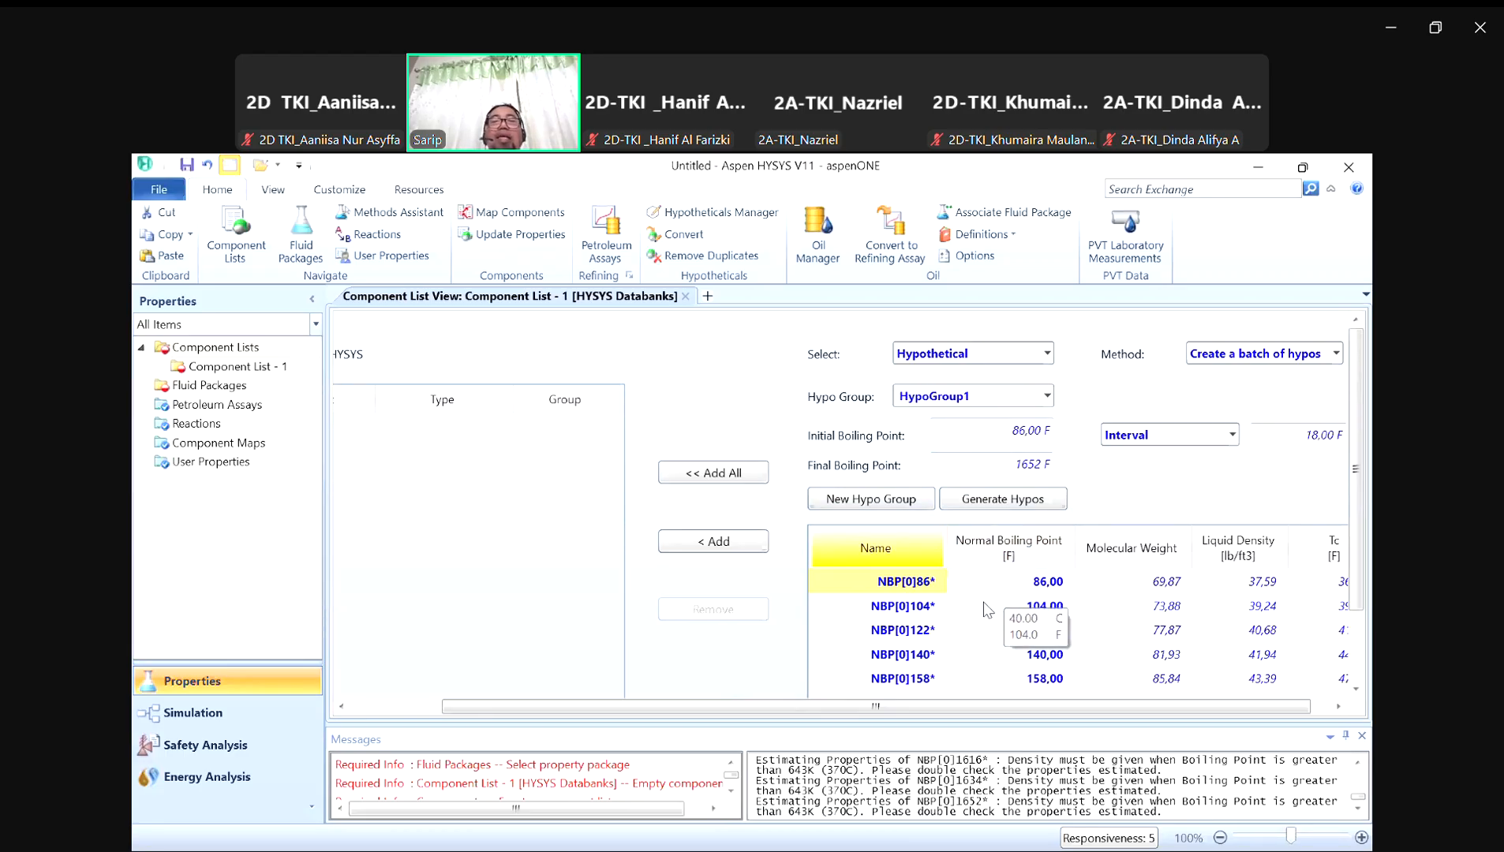
{"action": "scroll", "coordinate": [959, 616], "scroll_direction": "down", "scroll_amount": 5}
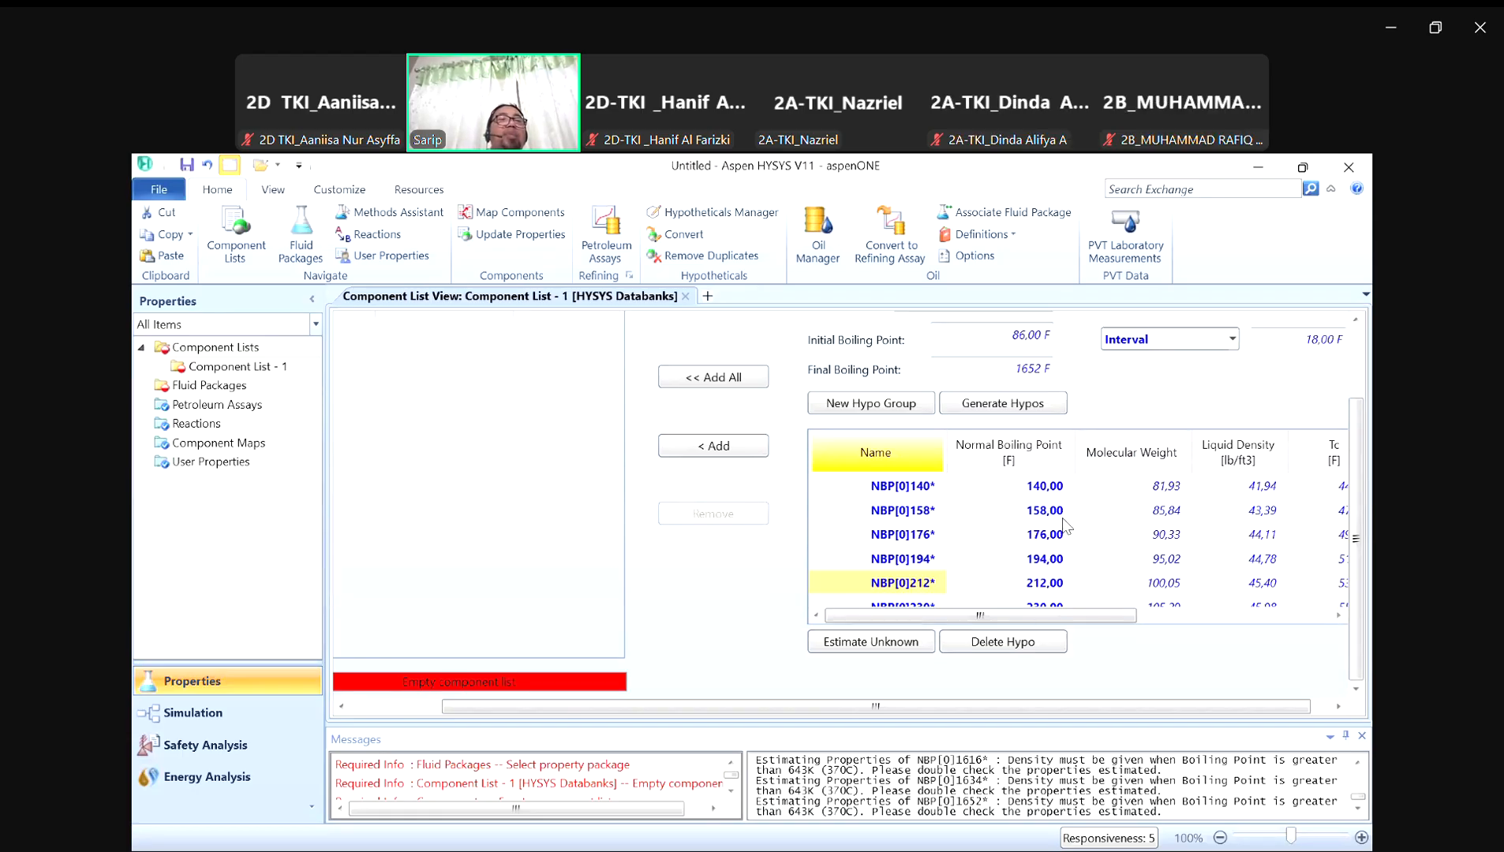
Step: Set the default units of measure to the SI unit set and check the generated hypothetical components in it
{"action": "left_click", "coordinate": [159, 189]}
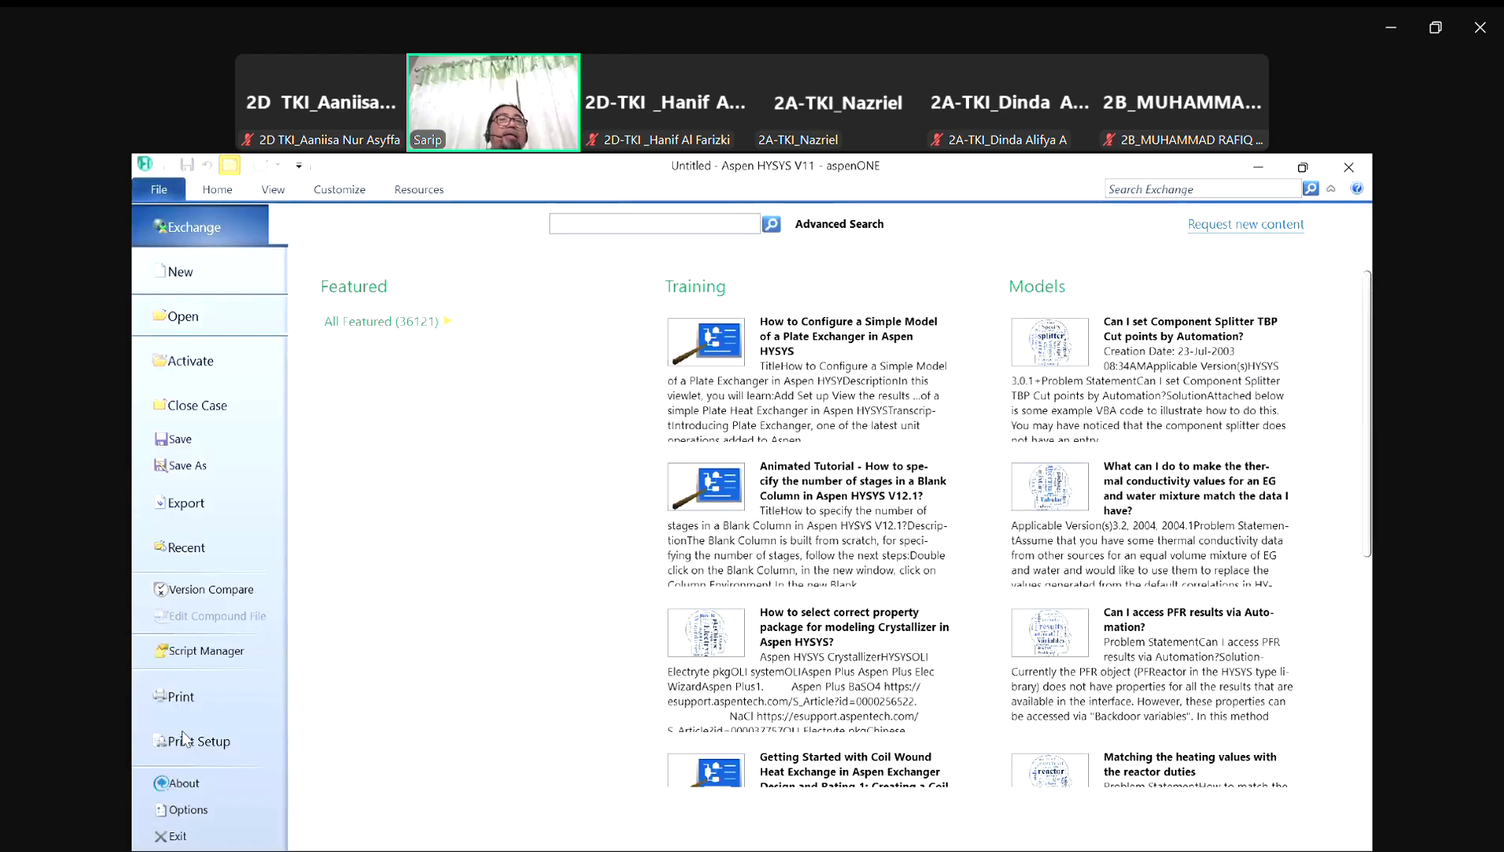
{"action": "left_click", "coordinate": [208, 815]}
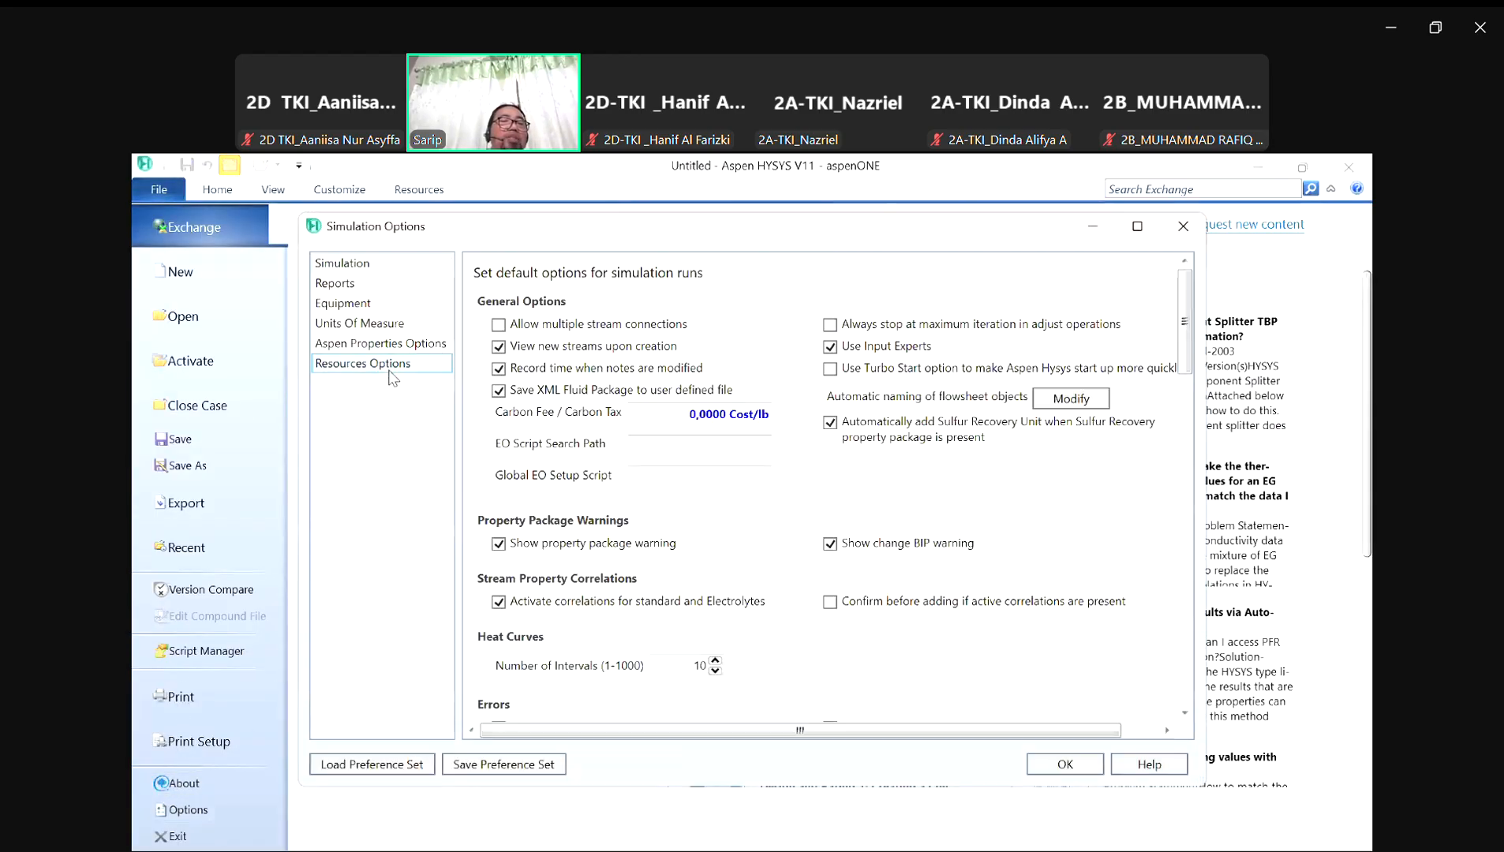
{"action": "left_click", "coordinate": [383, 324]}
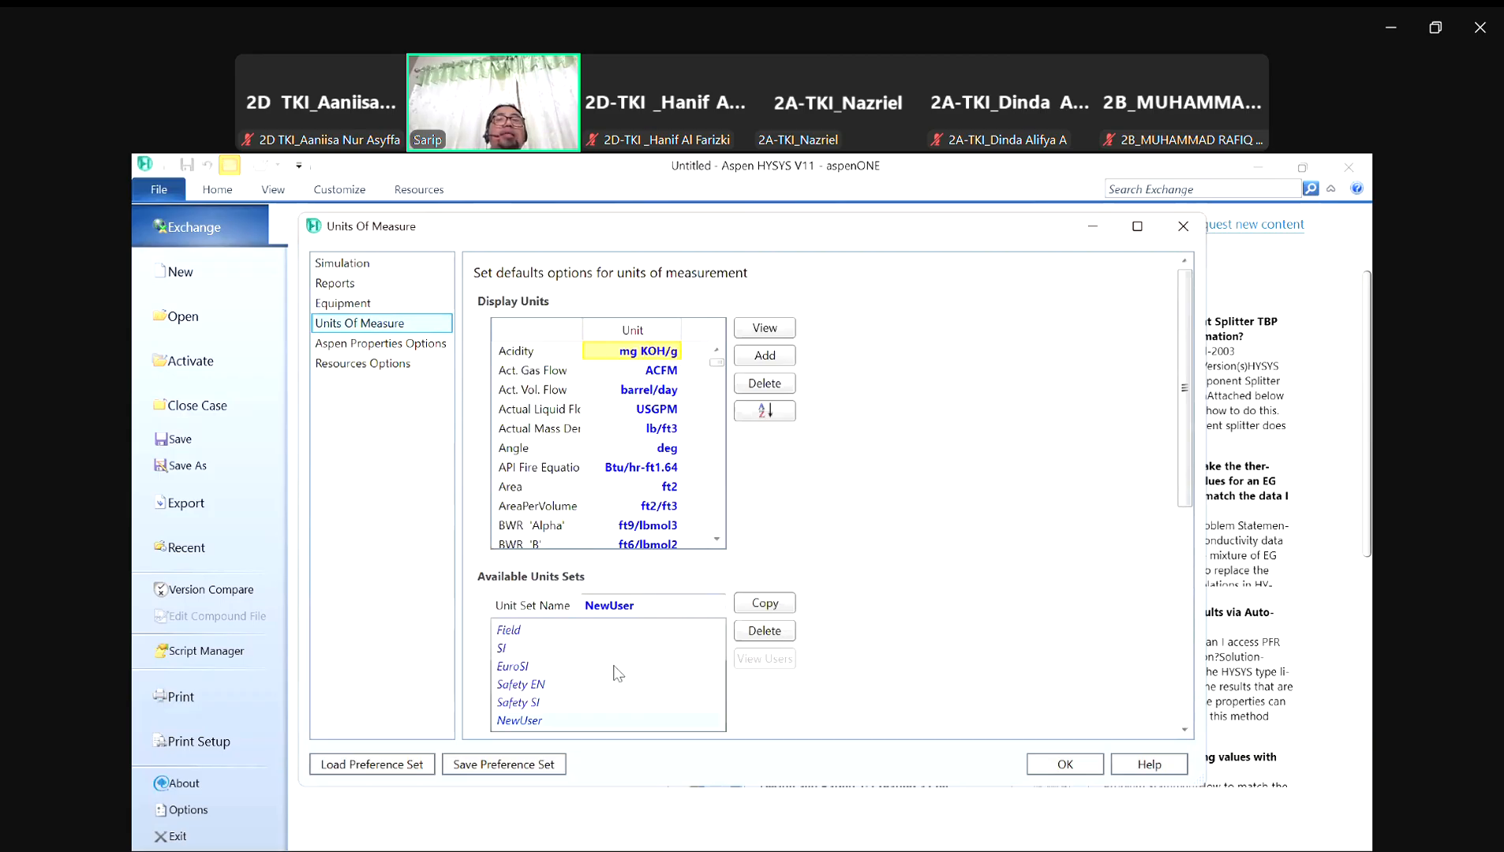
{"action": "left_click", "coordinate": [511, 653]}
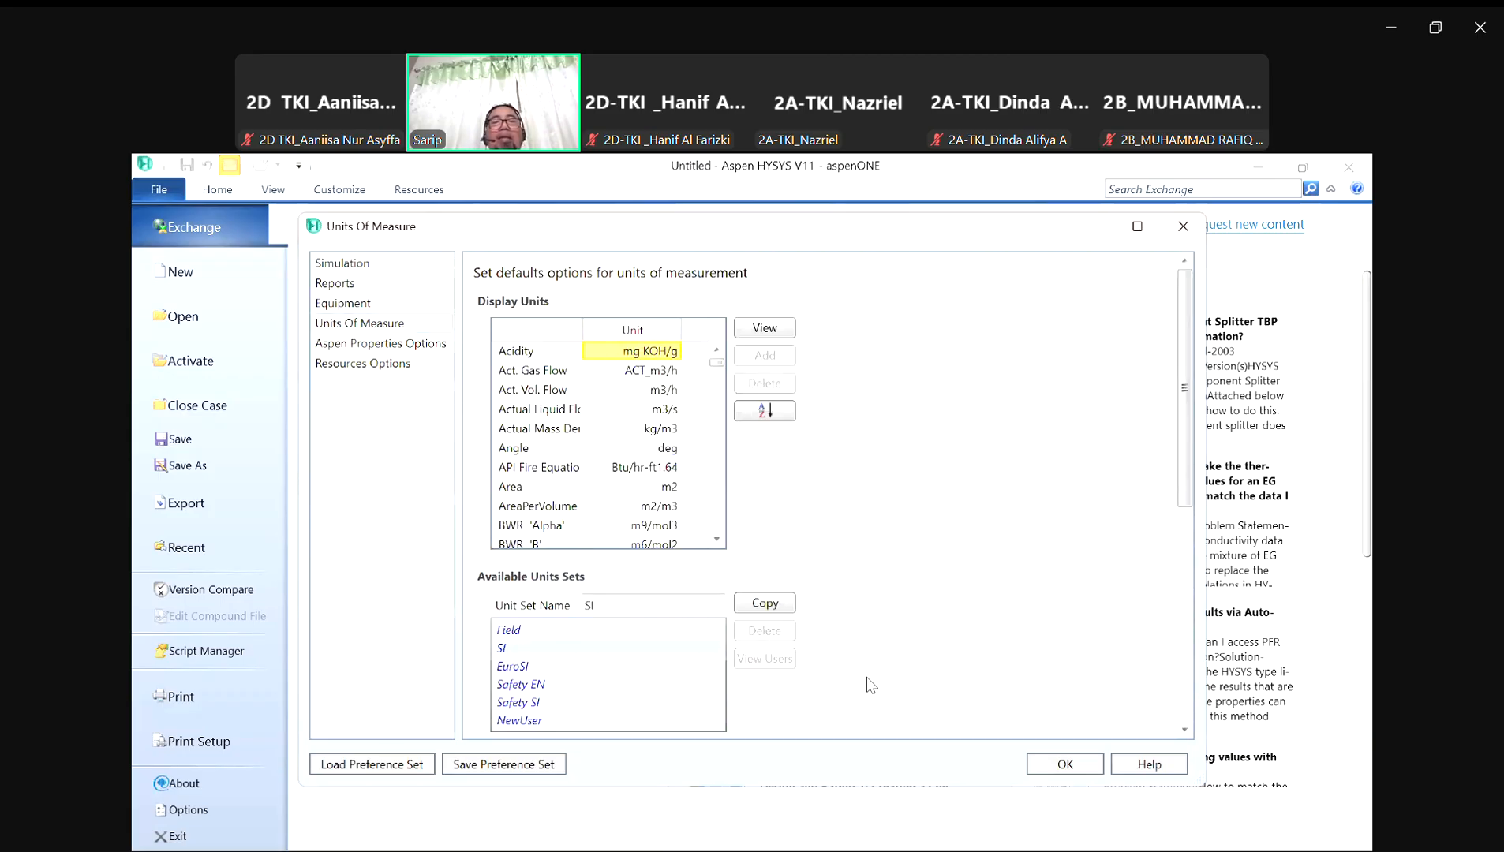
{"action": "left_click", "coordinate": [1065, 764]}
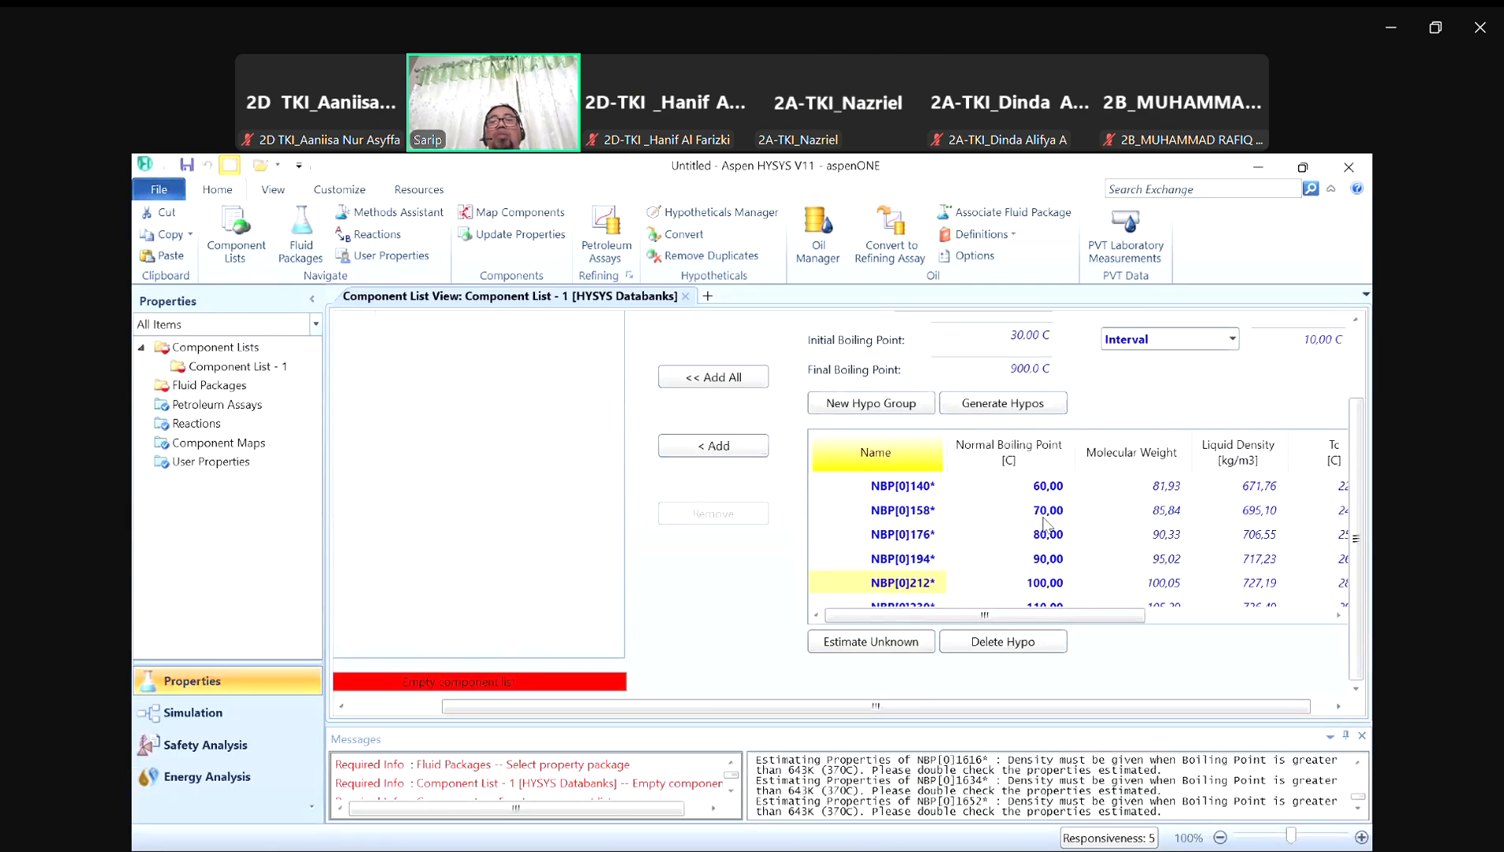
{"action": "mouse_move", "coordinate": [1060, 521]}
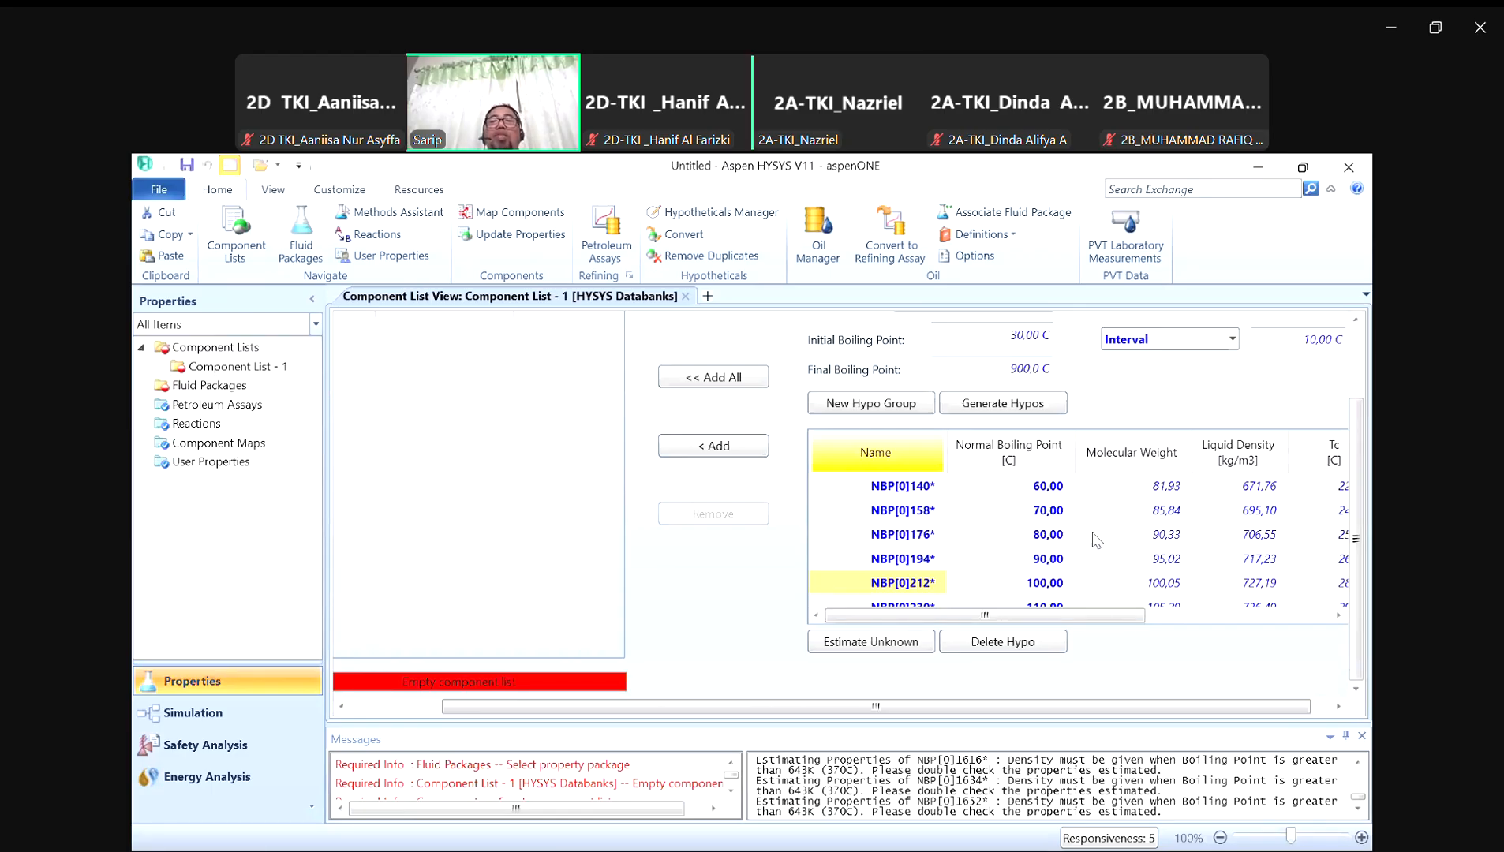
{"action": "scroll", "coordinate": [1086, 537], "scroll_direction": "down", "scroll_amount": 2}
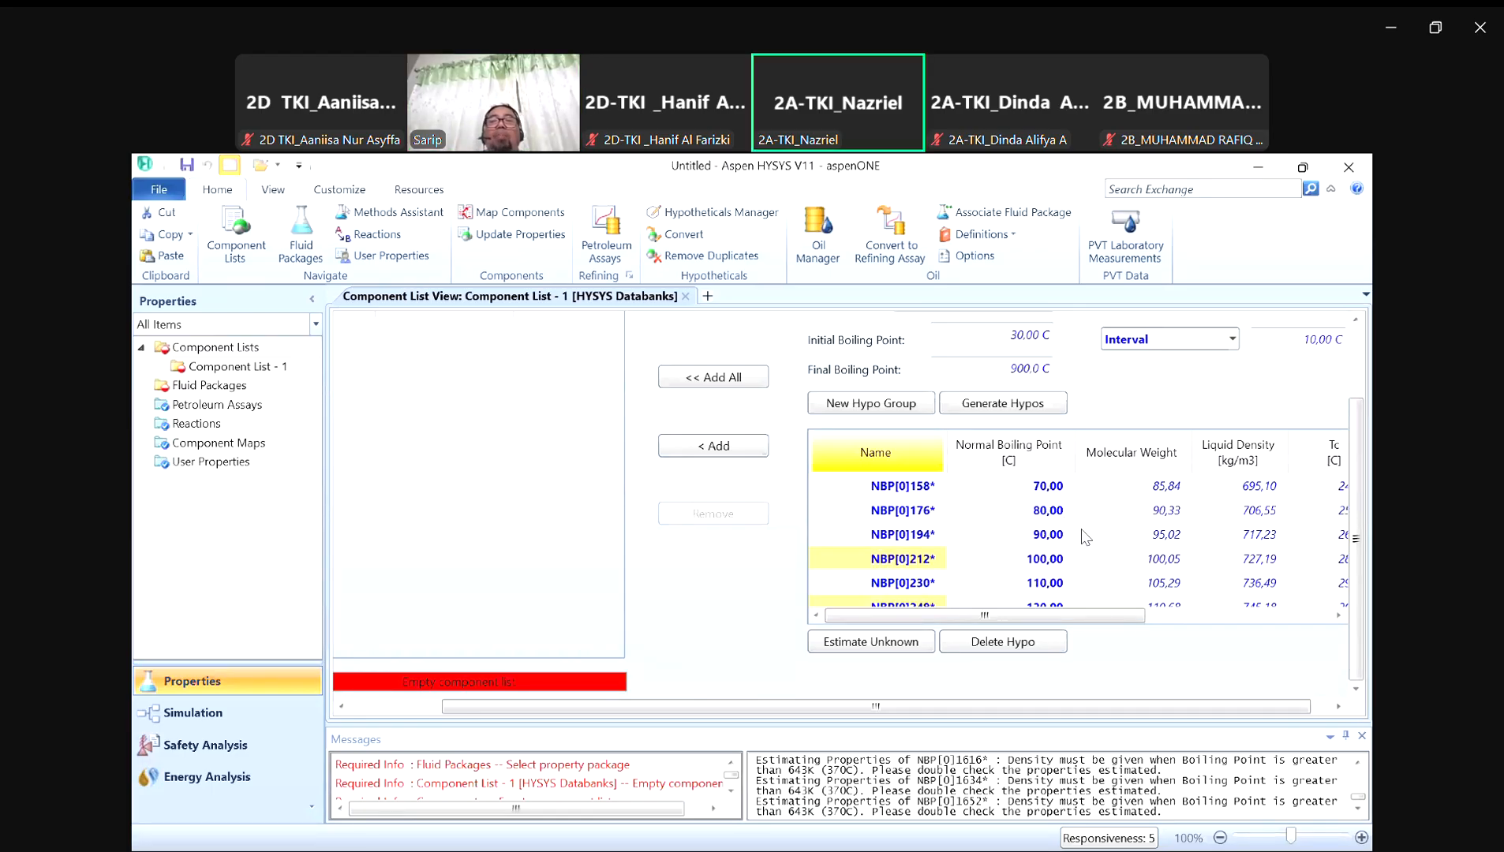
{"action": "scroll", "coordinate": [1082, 531], "scroll_direction": "up", "scroll_amount": 2}
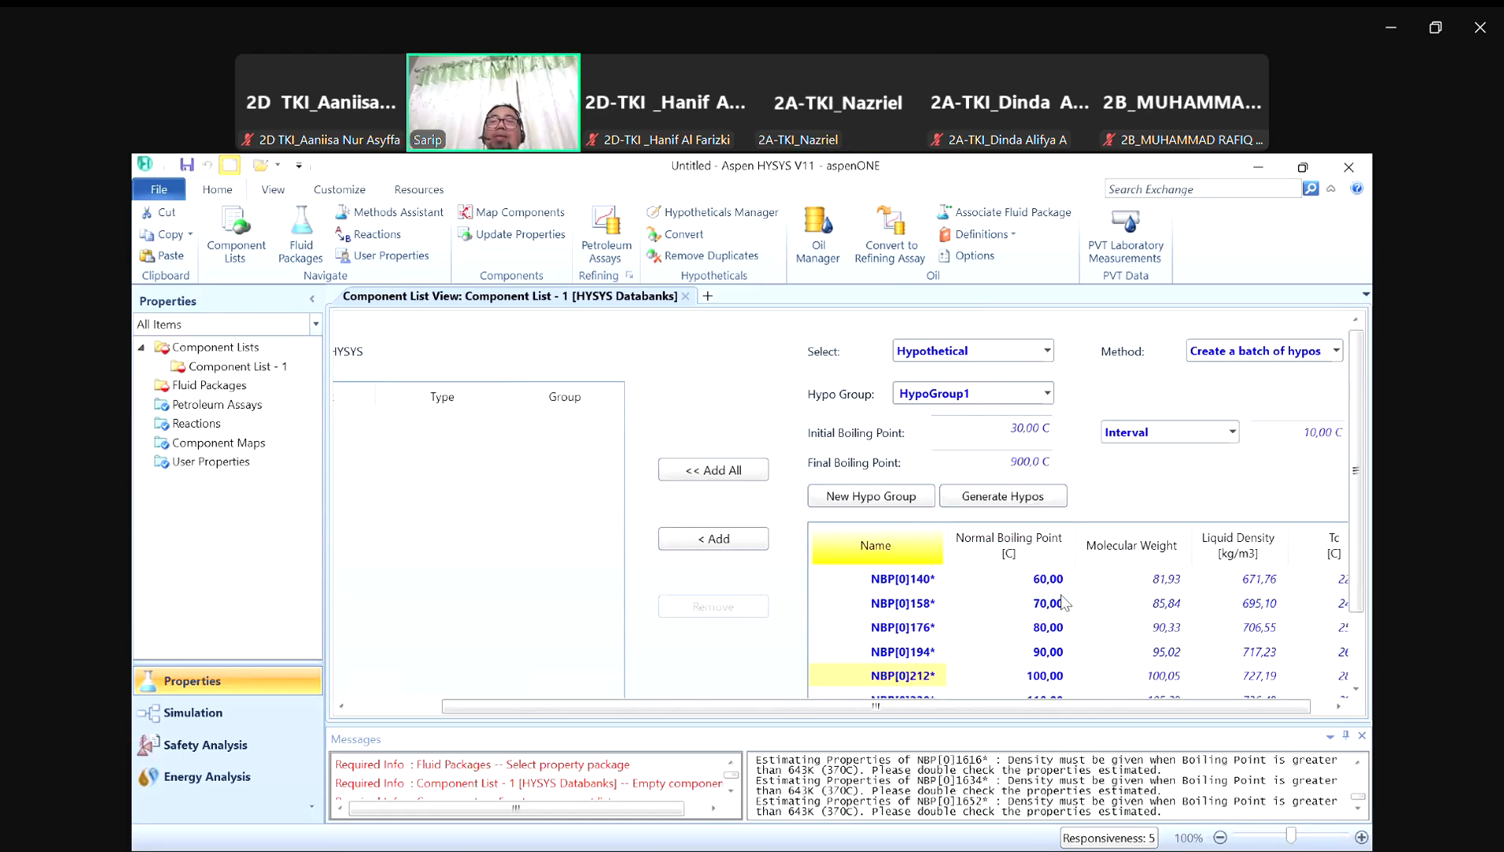
{"action": "scroll", "coordinate": [1114, 515], "scroll_direction": "down", "scroll_amount": 1}
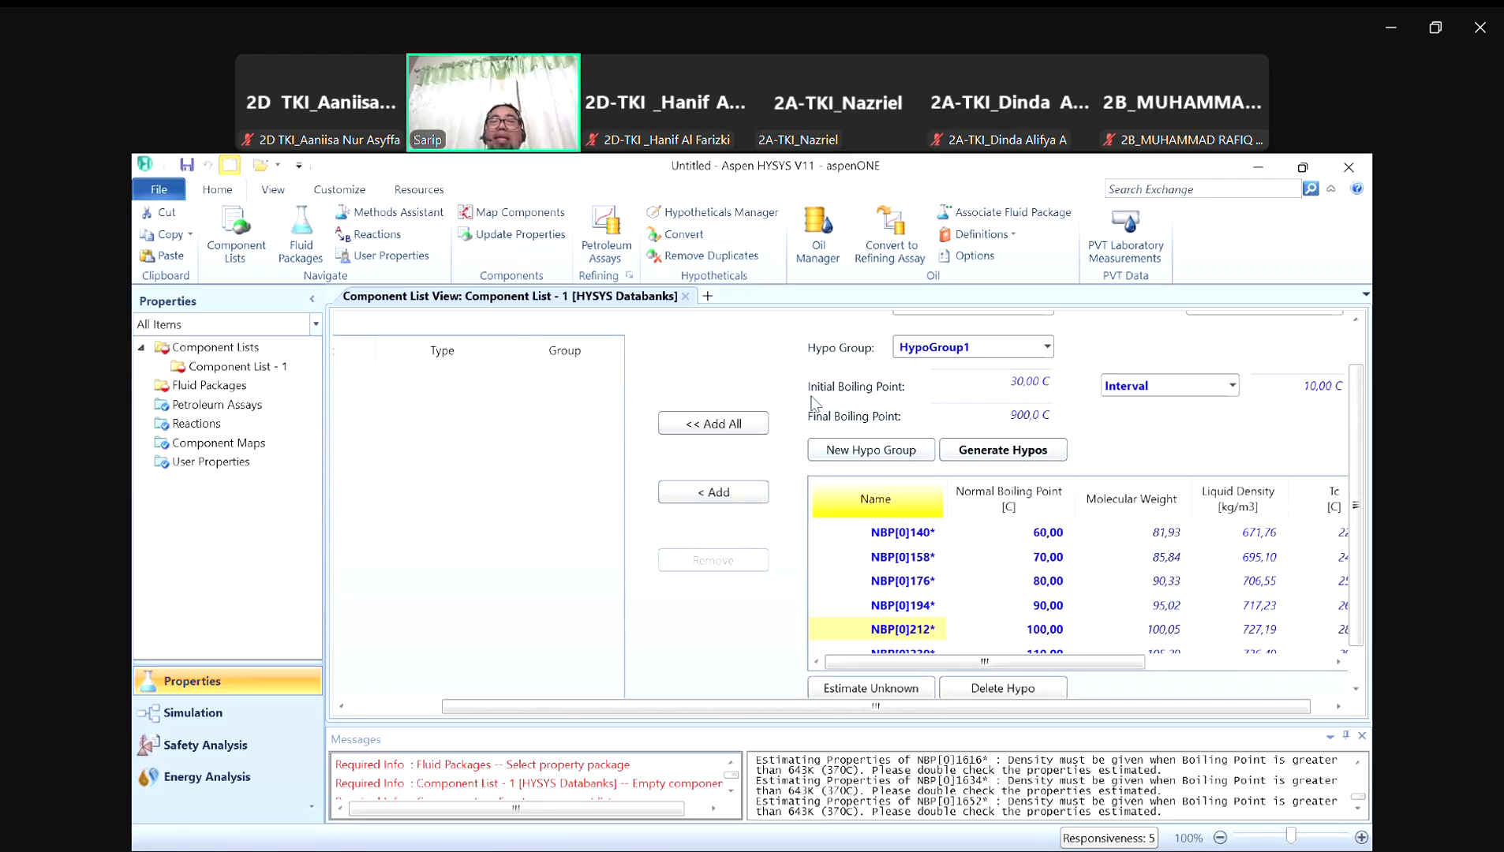
Step: Start a new blank simulation case
{"action": "left_click", "coordinate": [166, 191]}
{"action": "left_click", "coordinate": [215, 272]}
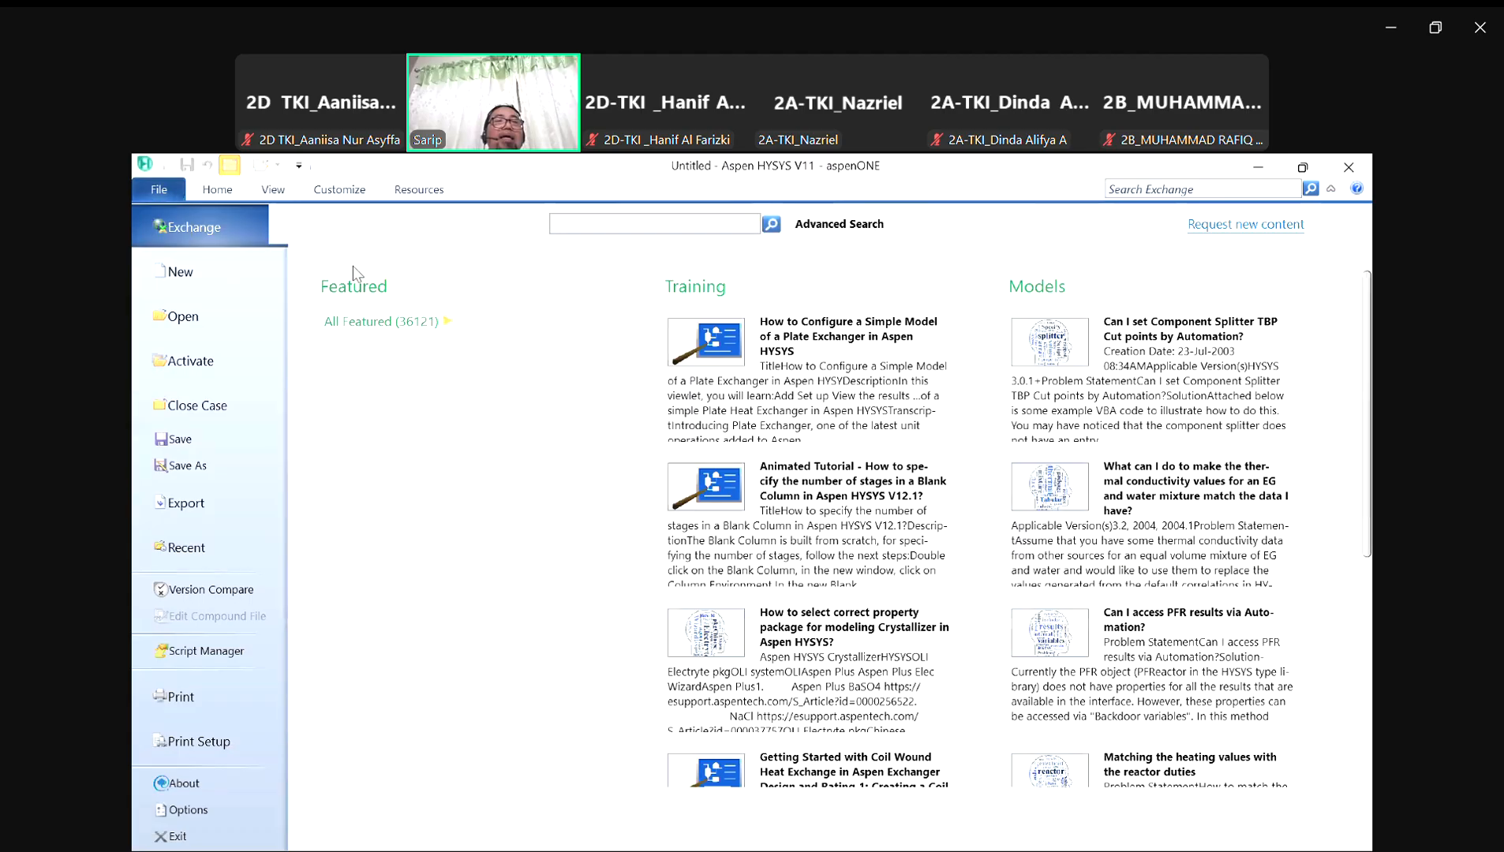
{"action": "left_click", "coordinate": [379, 249]}
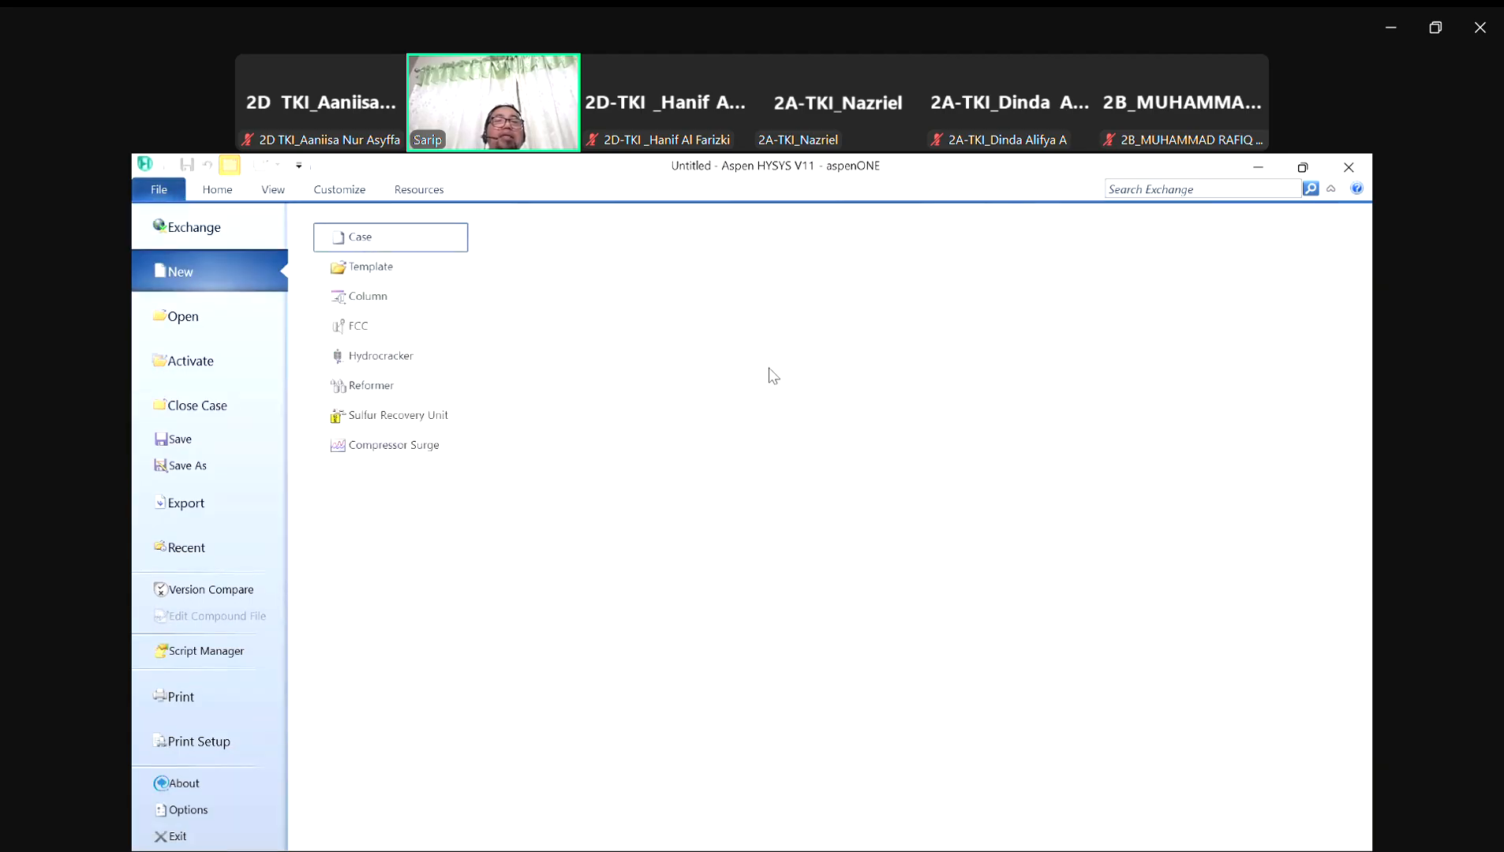
Step: Add a component list and generate a batch of hypothetical components in HypoGroup1 with the default boiling range and interval
{"action": "left_click", "coordinate": [399, 642]}
{"action": "left_click", "coordinate": [1074, 354]}
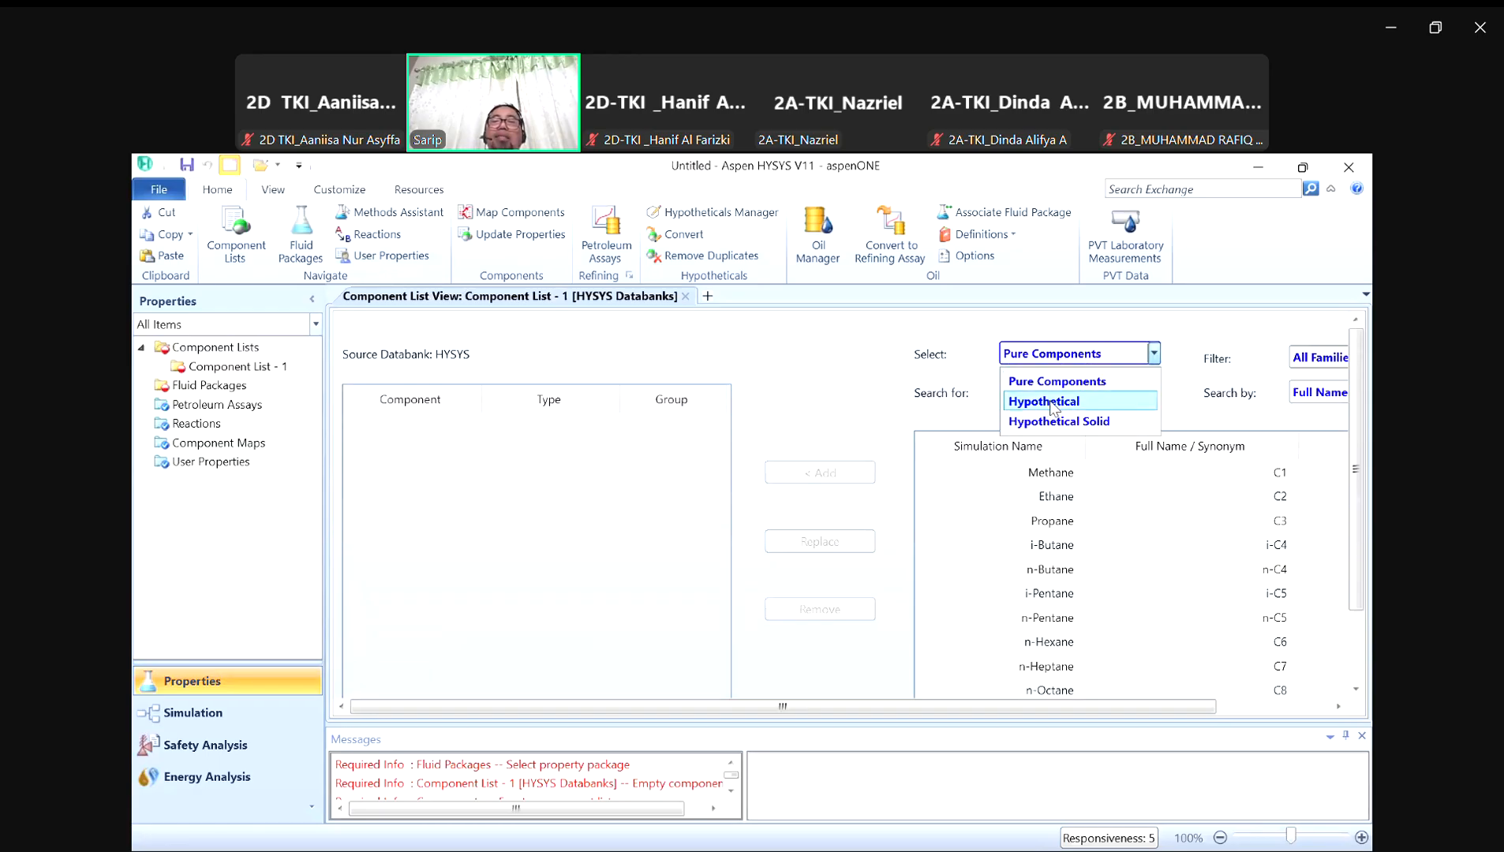
{"action": "left_click", "coordinate": [1053, 400]}
{"action": "left_click", "coordinate": [1097, 501]}
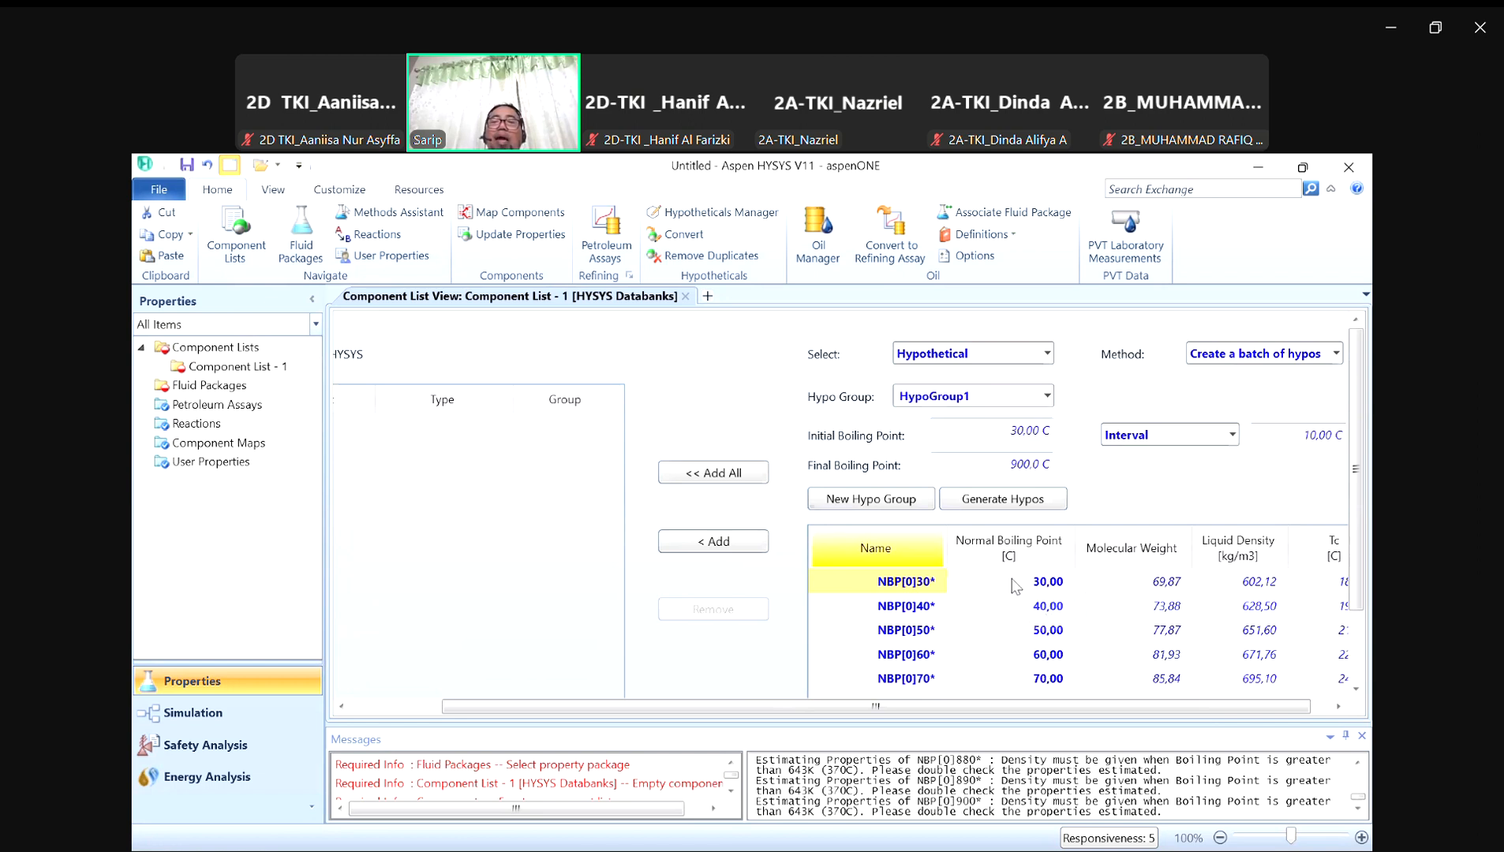
Step: Add the generated hypothetical component NBP[0]600* from HypoGroup1 to the component list
{"action": "scroll", "coordinate": [1022, 584], "scroll_direction": "down", "scroll_amount": 3}
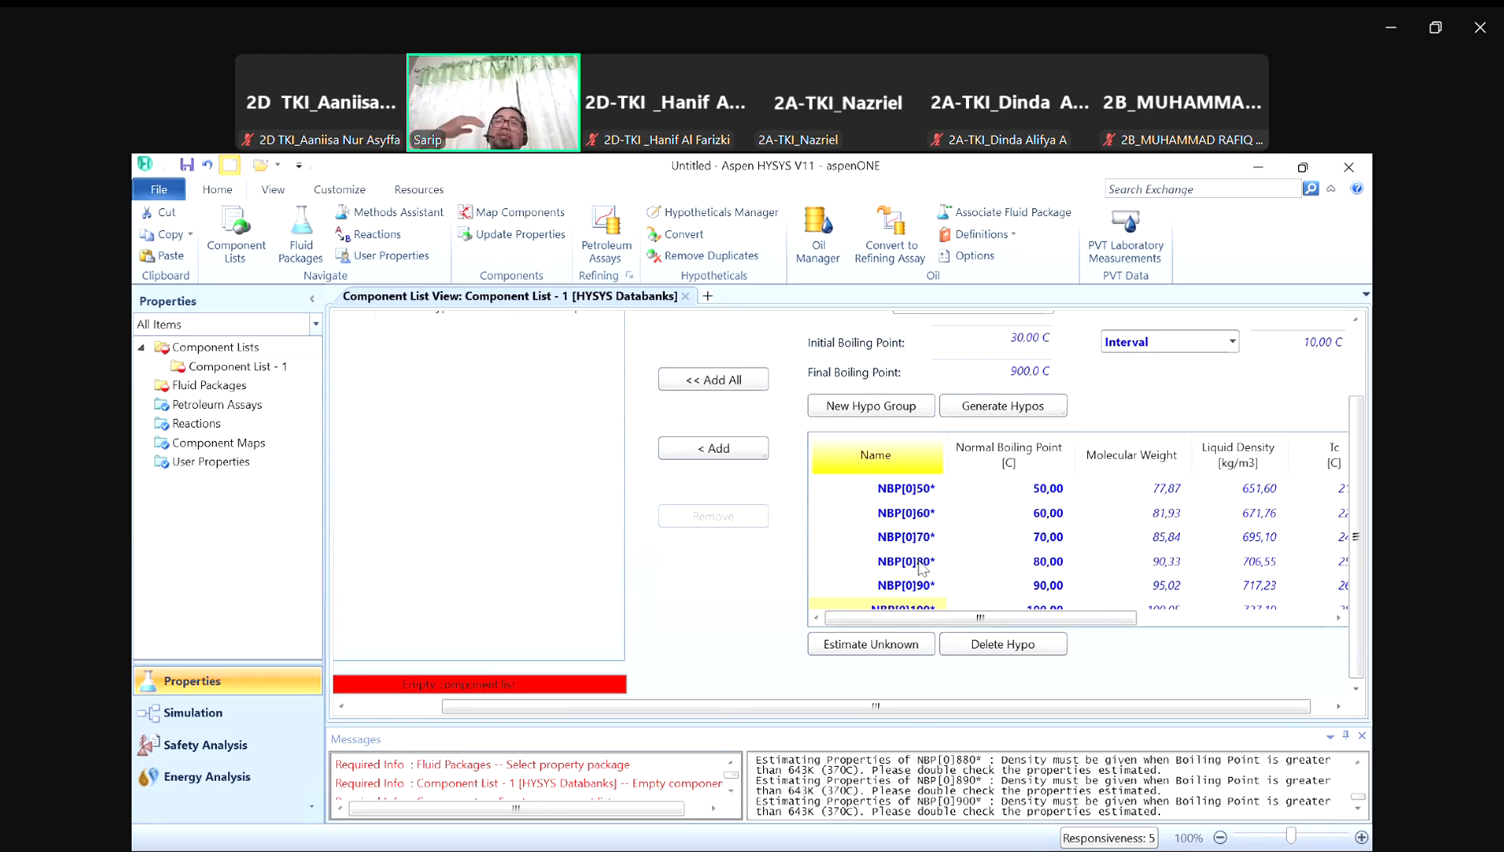
{"action": "scroll", "coordinate": [994, 562], "scroll_direction": "down", "scroll_amount": 7}
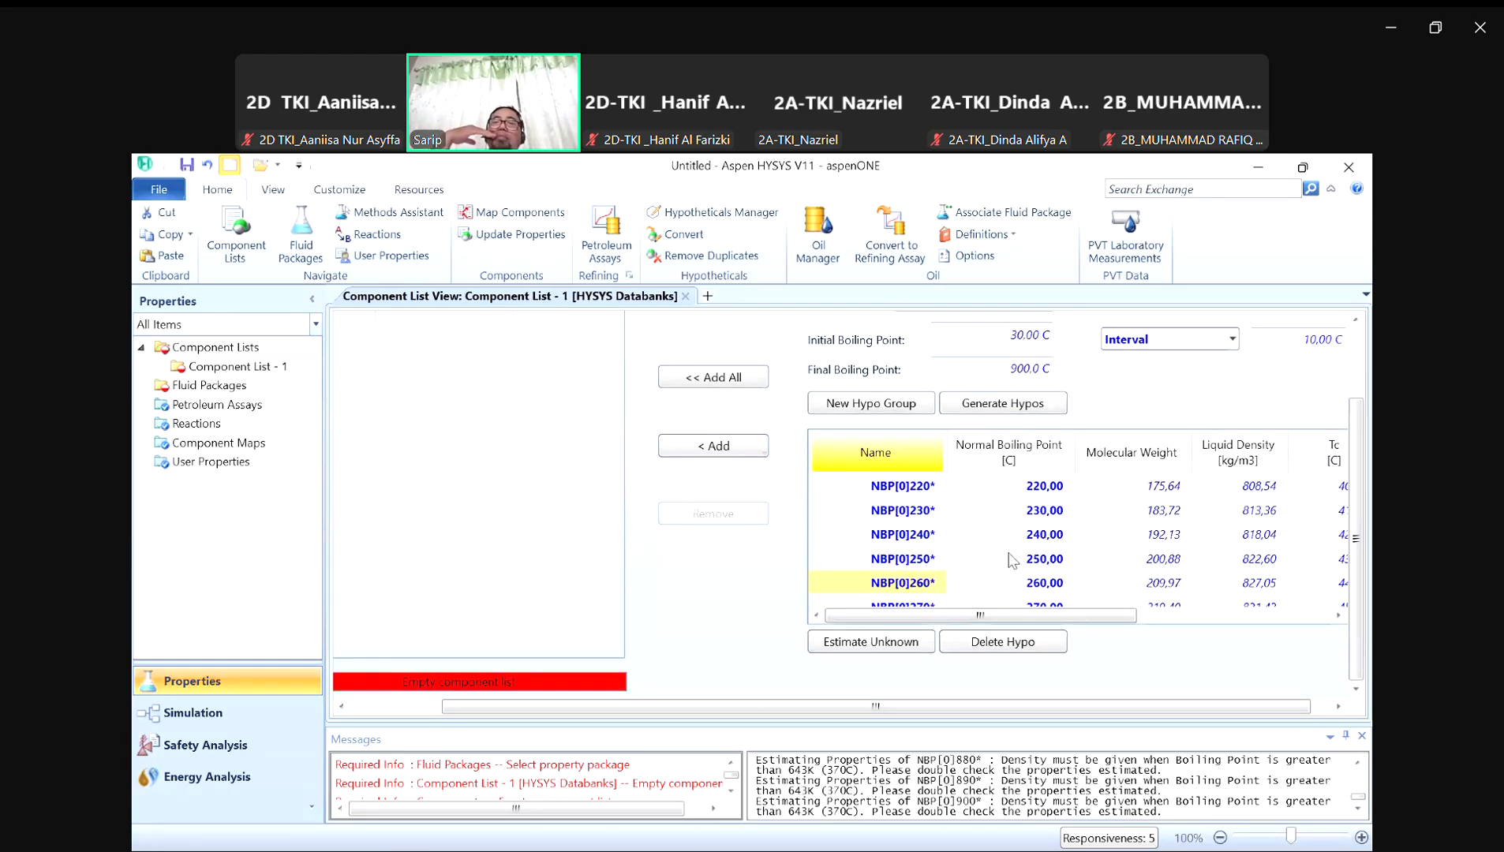
{"action": "scroll", "coordinate": [1013, 560], "scroll_direction": "down", "scroll_amount": 3}
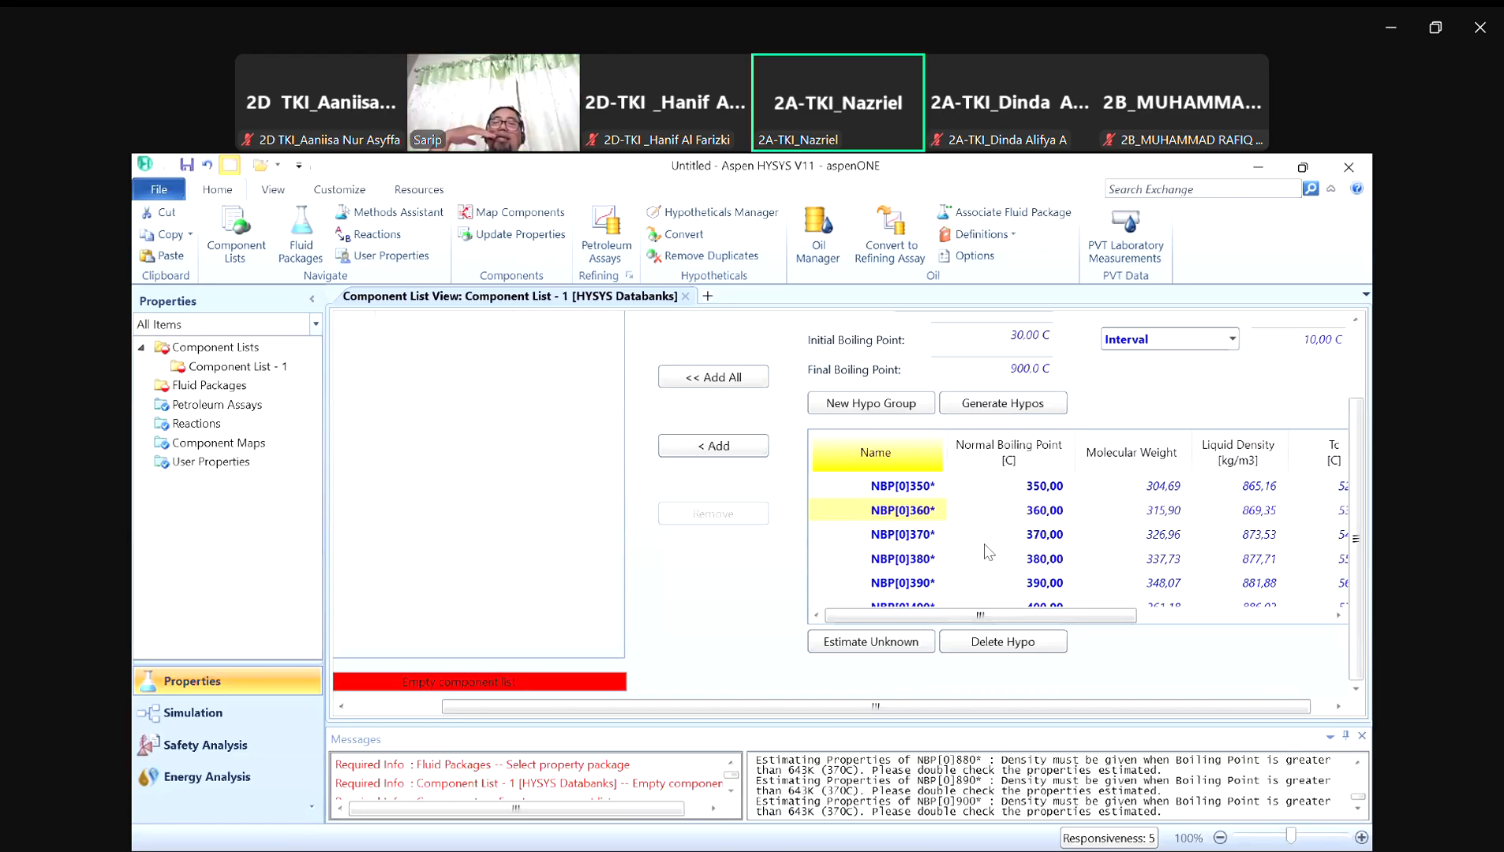
{"action": "scroll", "coordinate": [963, 534], "scroll_direction": "down", "scroll_amount": 1}
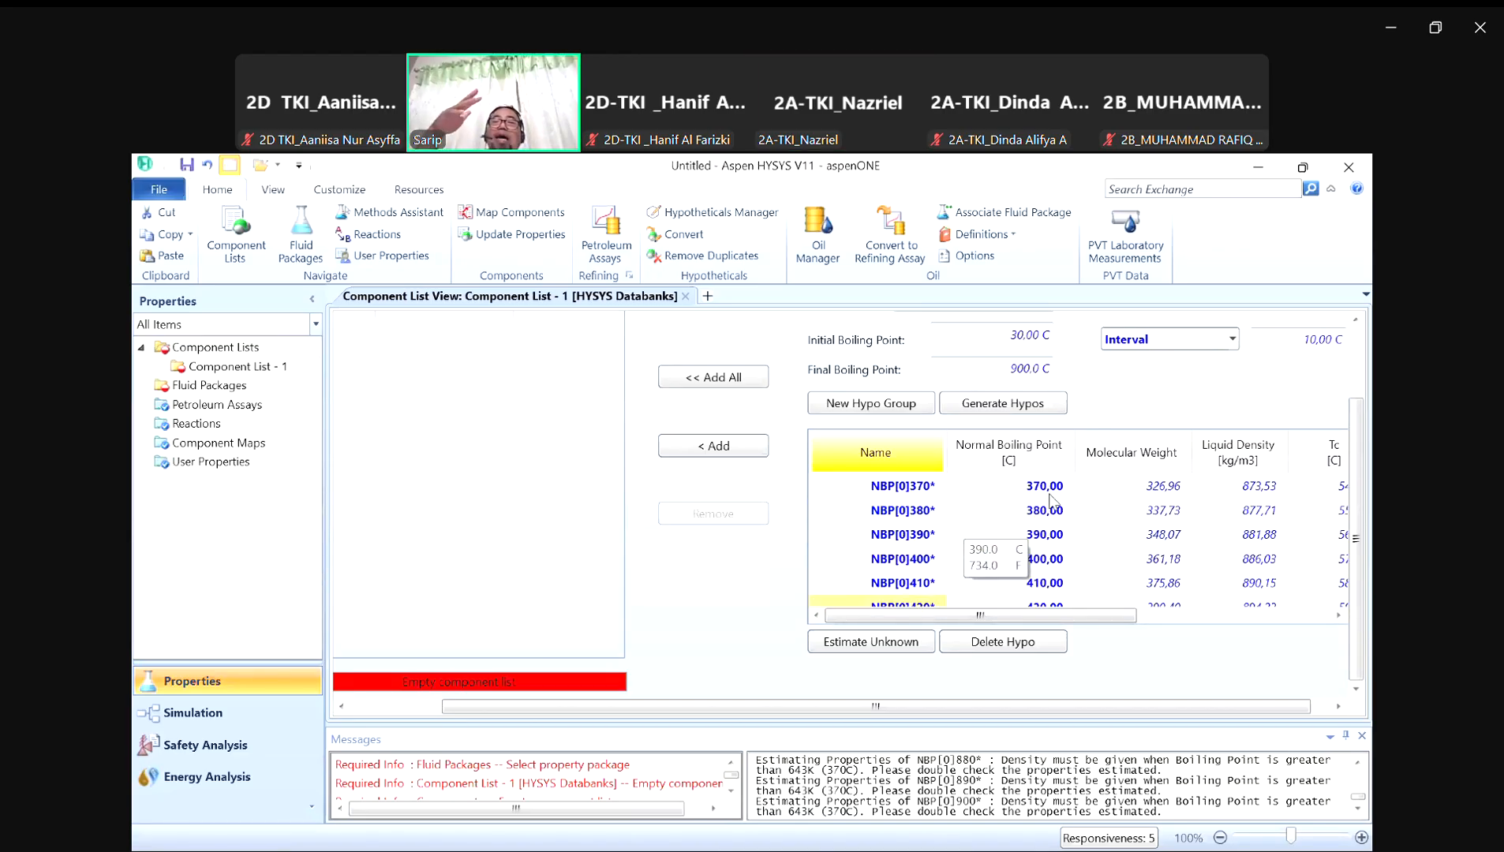
{"action": "mouse_move", "coordinate": [1037, 483]}
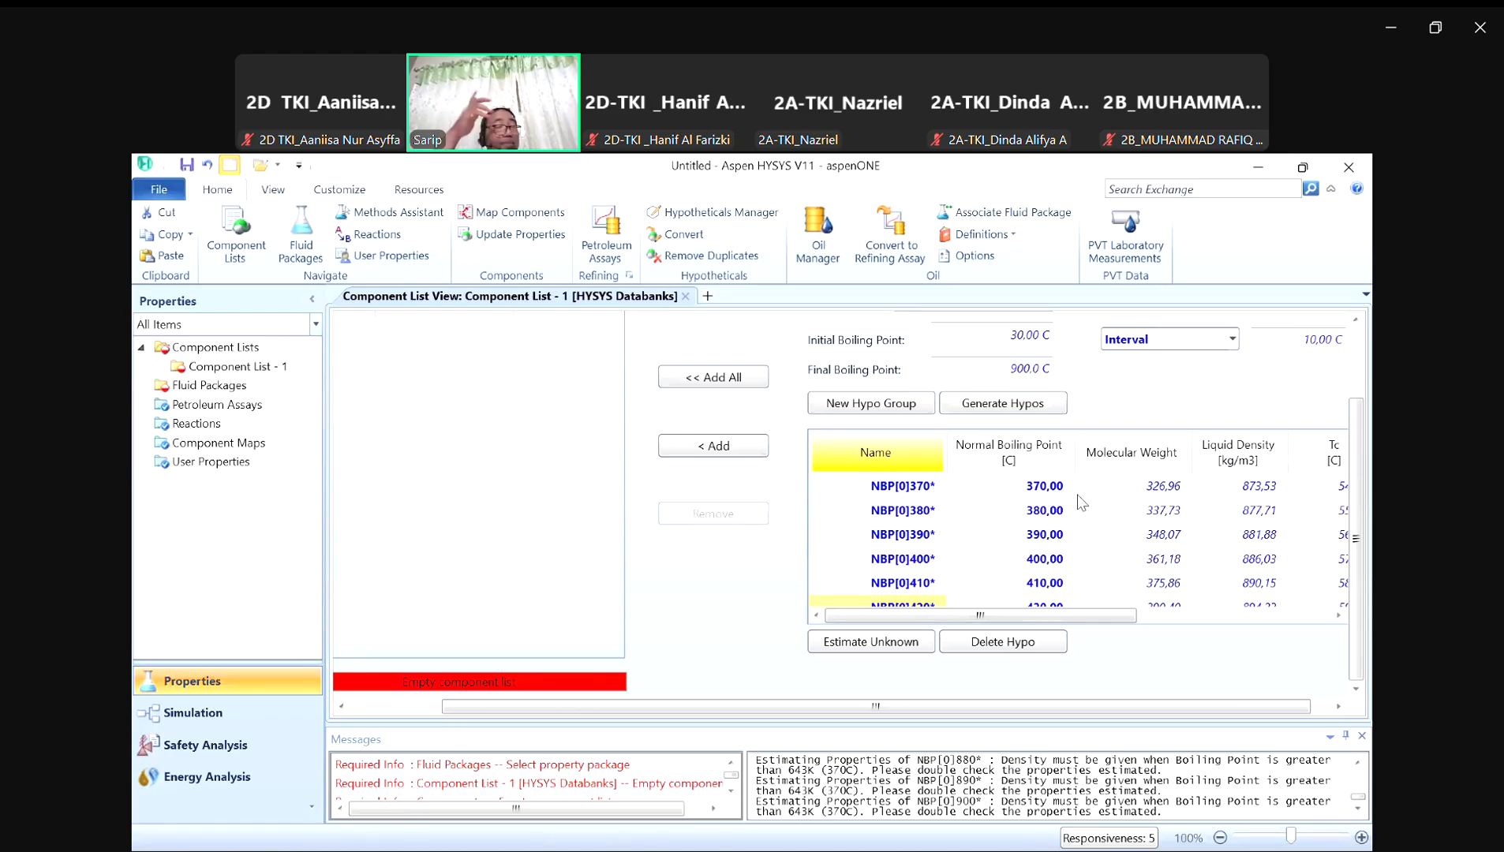
{"action": "scroll", "coordinate": [1114, 390], "scroll_direction": "up", "scroll_amount": 1}
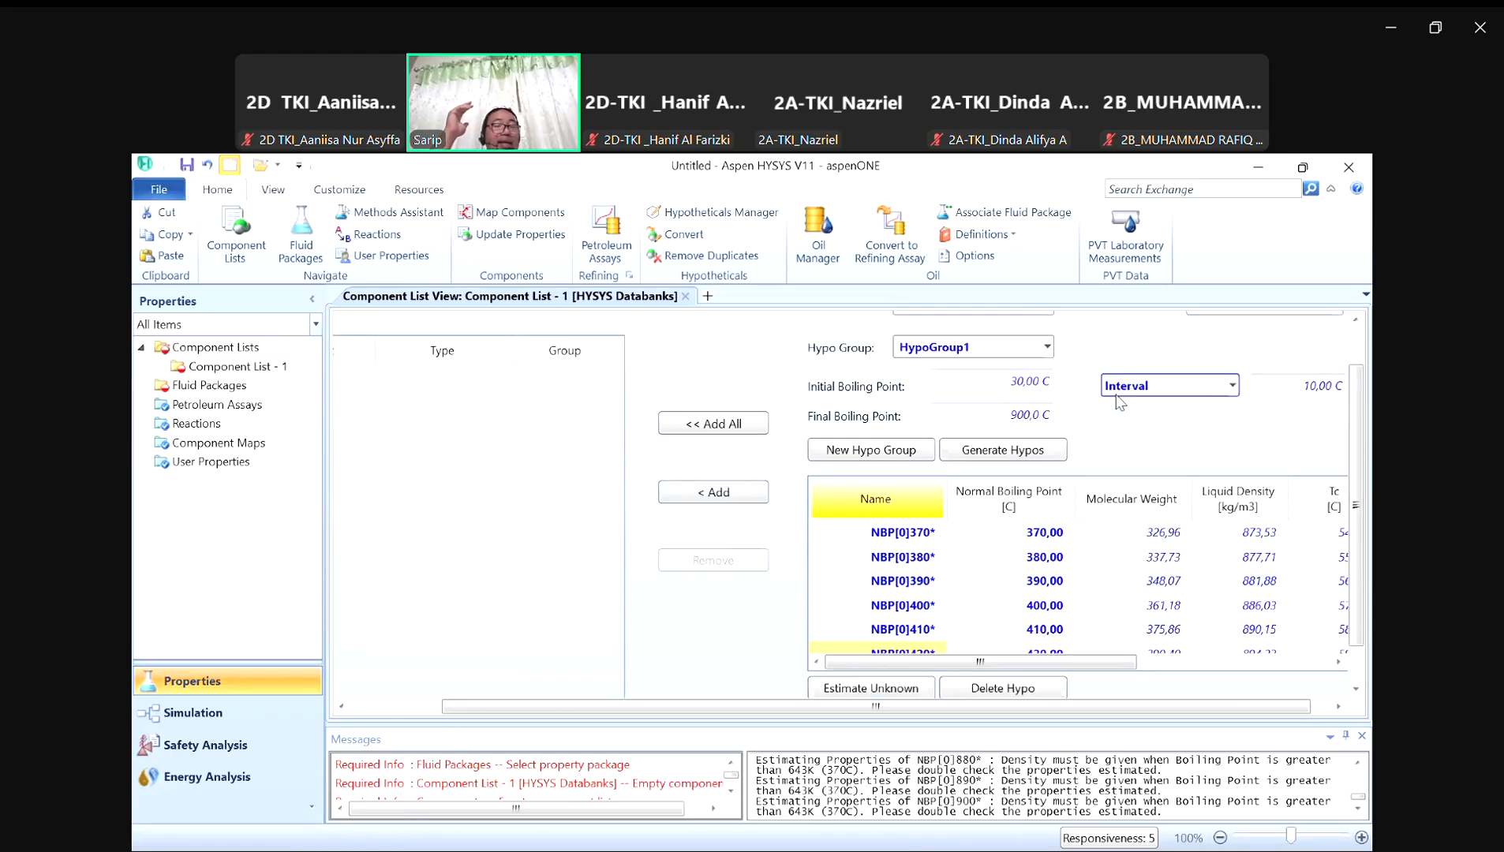
{"action": "scroll", "coordinate": [1115, 446], "scroll_direction": "down", "scroll_amount": 1}
{"action": "scroll", "coordinate": [1039, 529], "scroll_direction": "down", "scroll_amount": 16}
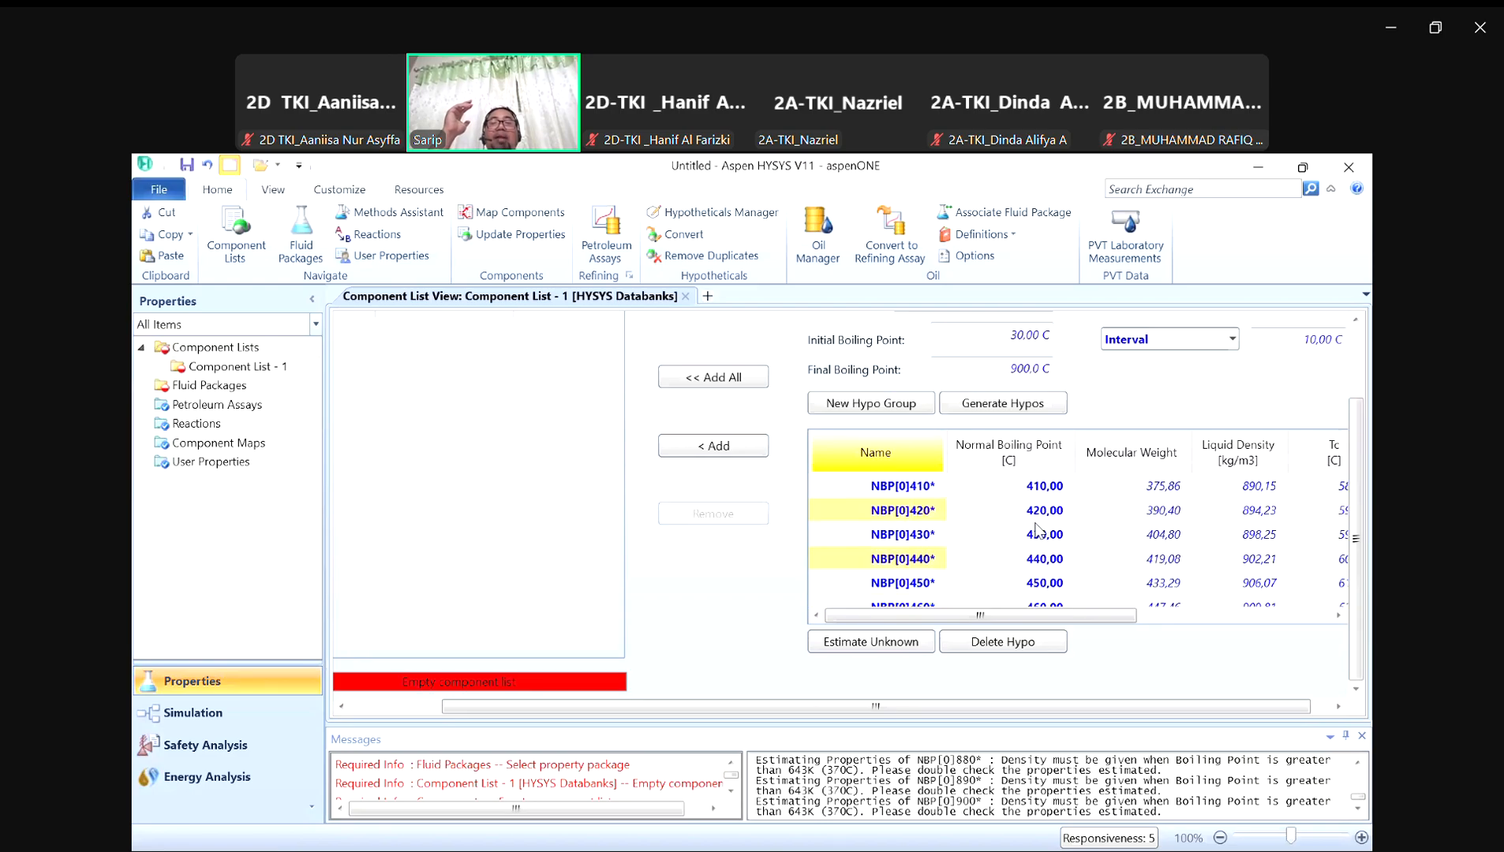
{"action": "scroll", "coordinate": [991, 547], "scroll_direction": "down", "scroll_amount": 3}
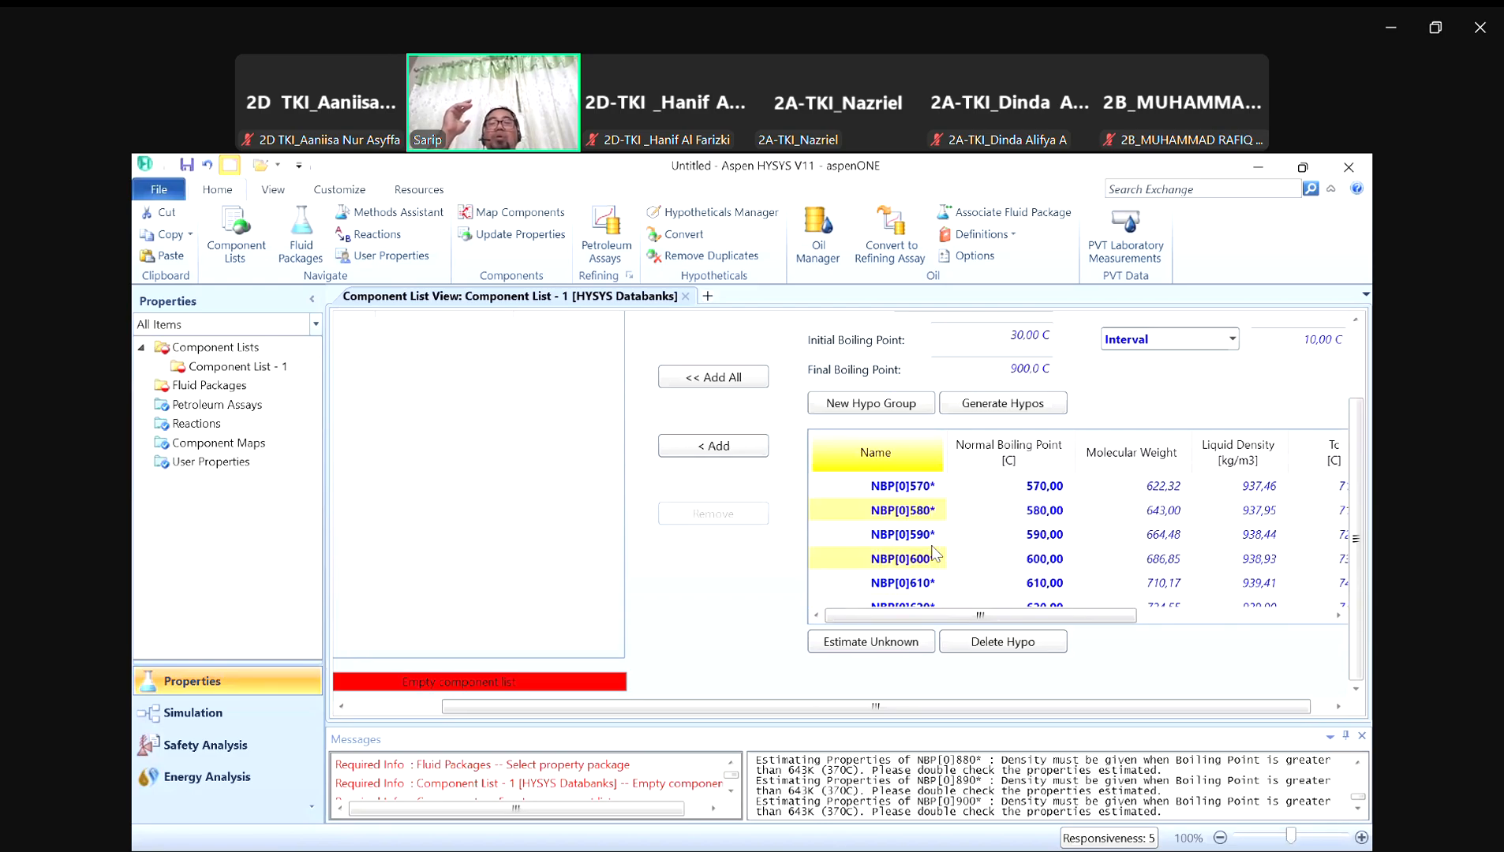
{"action": "scroll", "coordinate": [724, 456], "scroll_direction": "up", "scroll_amount": 1}
{"action": "left_click", "coordinate": [724, 453]}
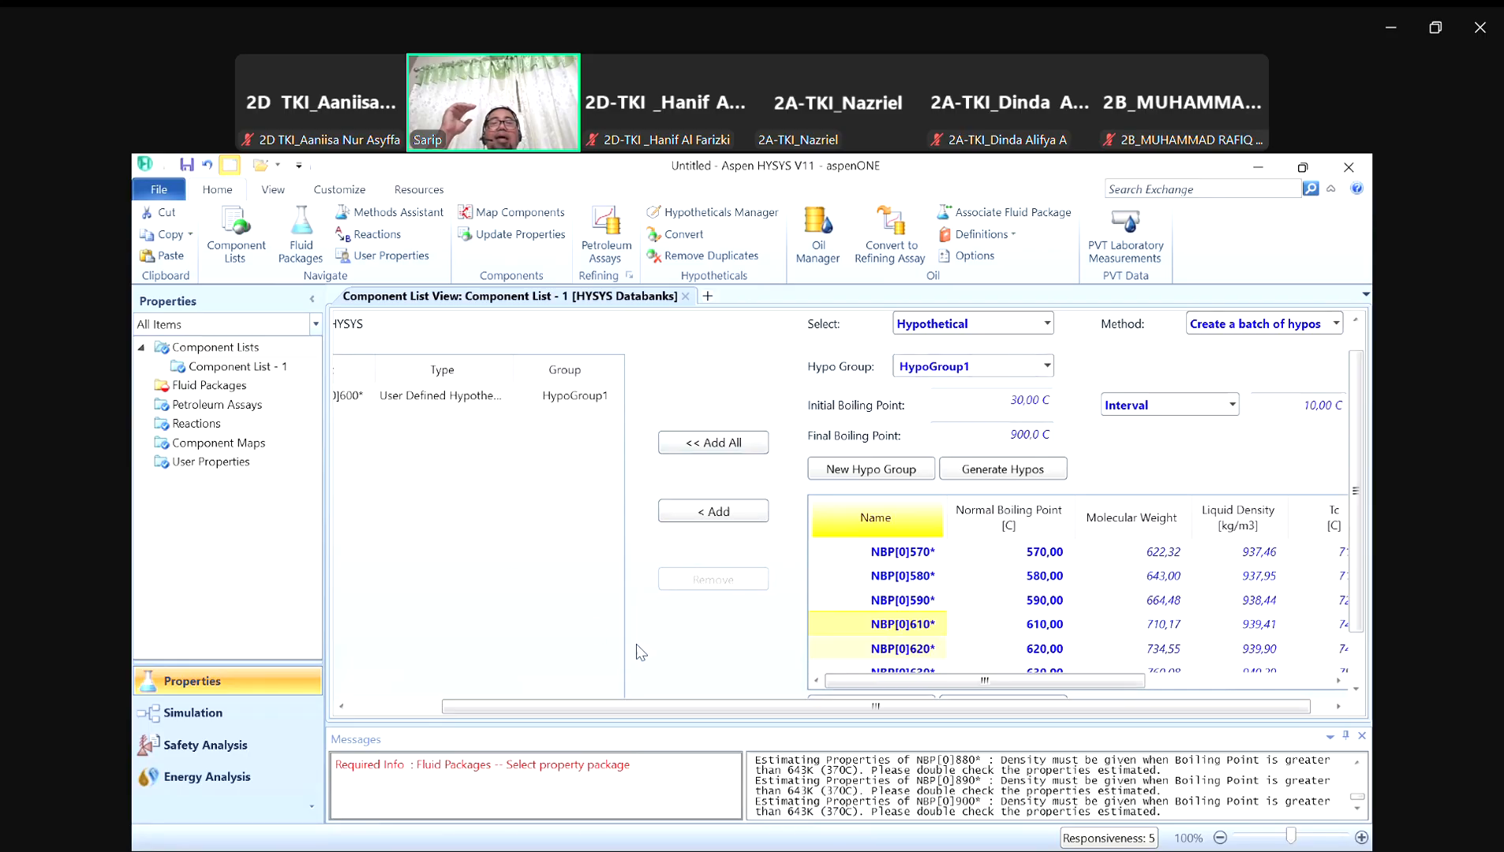
{"action": "scroll", "coordinate": [562, 701], "scroll_direction": "left", "scroll_amount": 3}
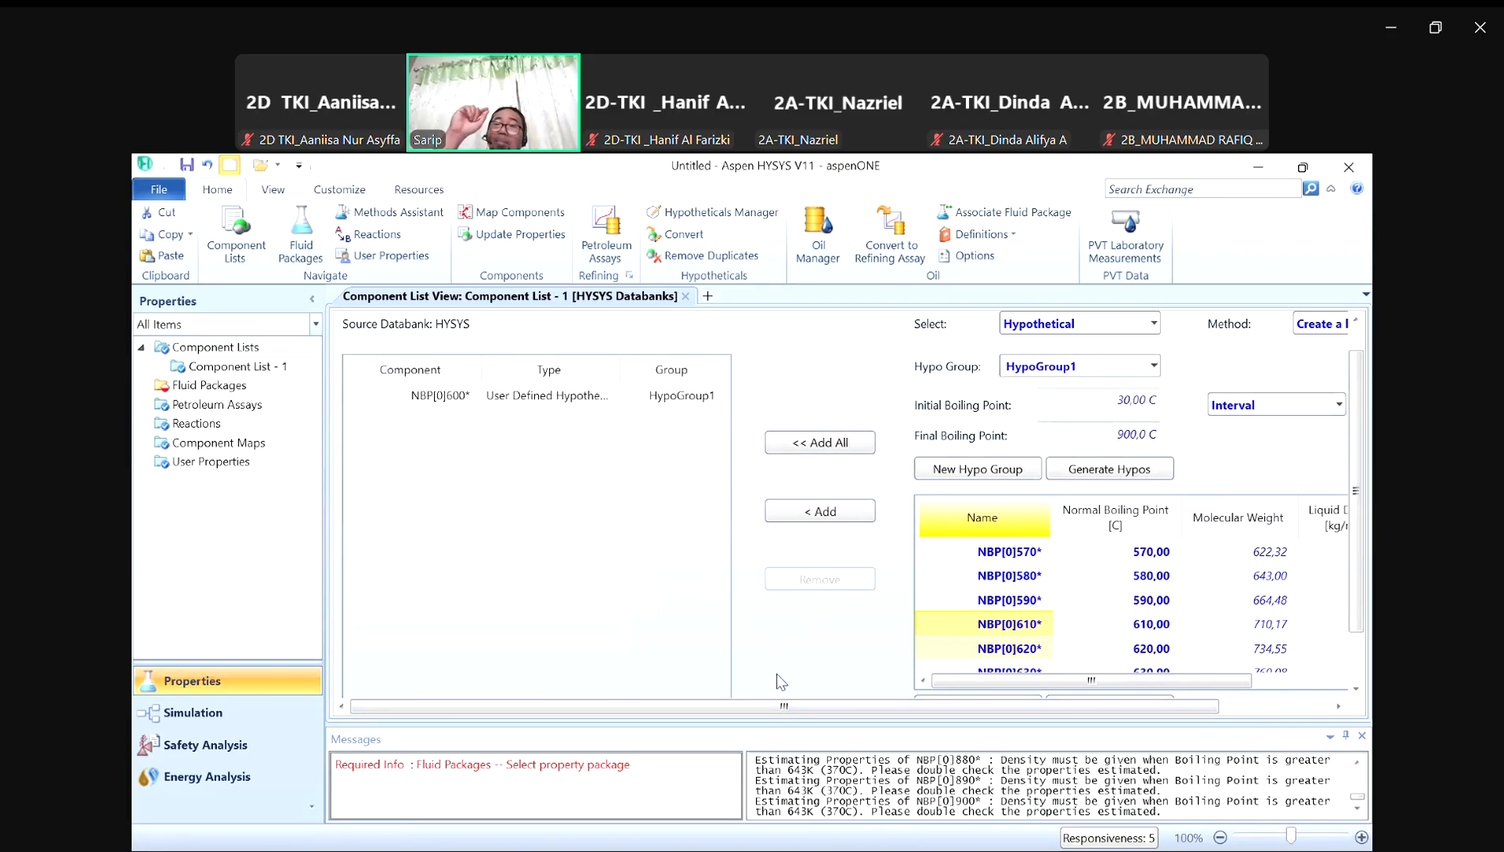
Step: Switch the source to Pure Components, search for h2o and add H2O to the component list
{"action": "left_click", "coordinate": [1154, 324]}
{"action": "left_click", "coordinate": [1042, 349]}
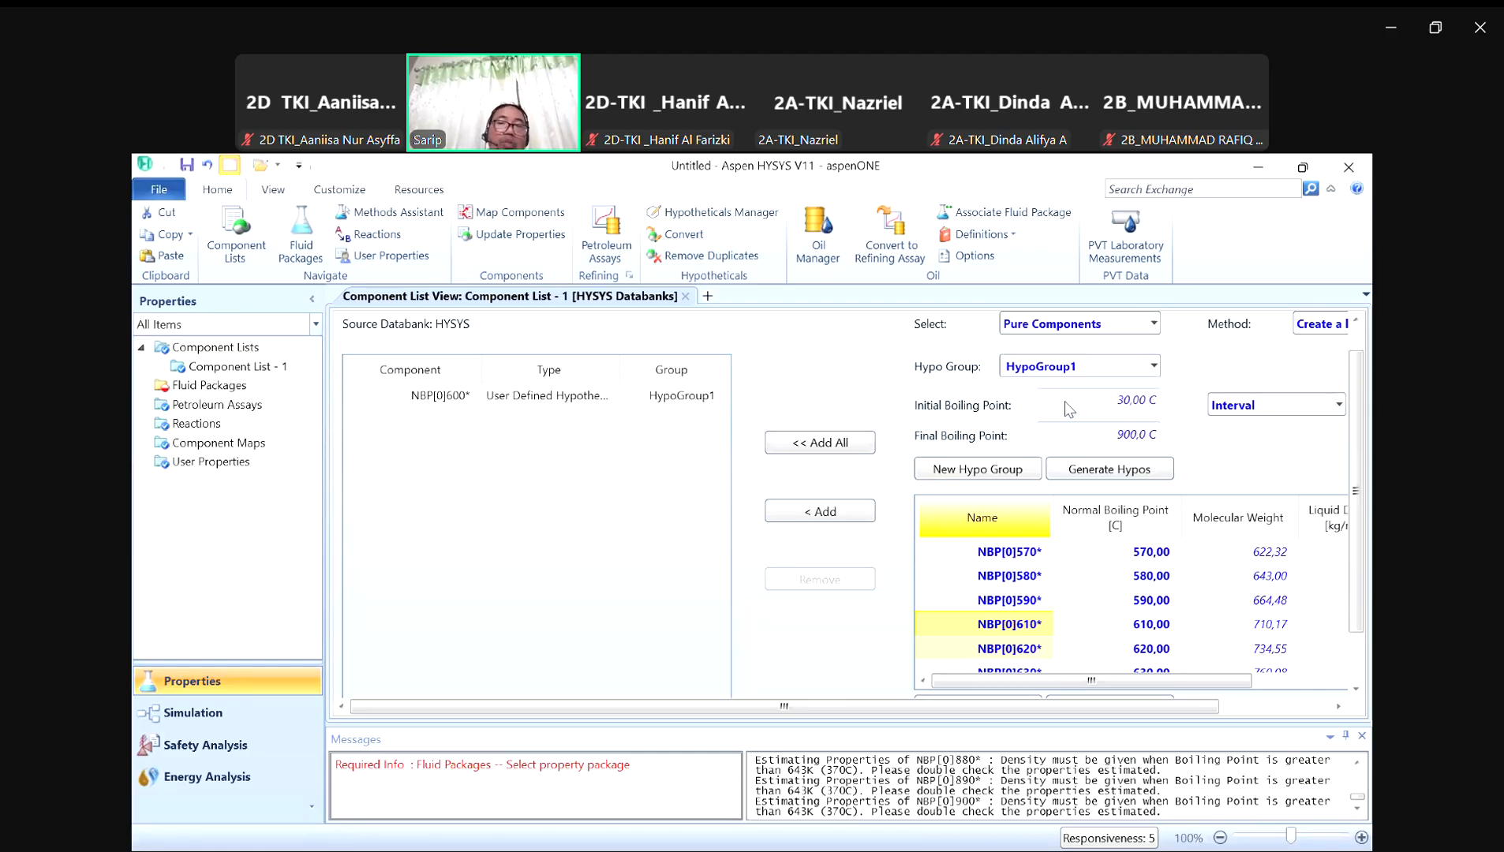
{"action": "left_click", "coordinate": [1063, 368]}
{"action": "type", "text": "h"}
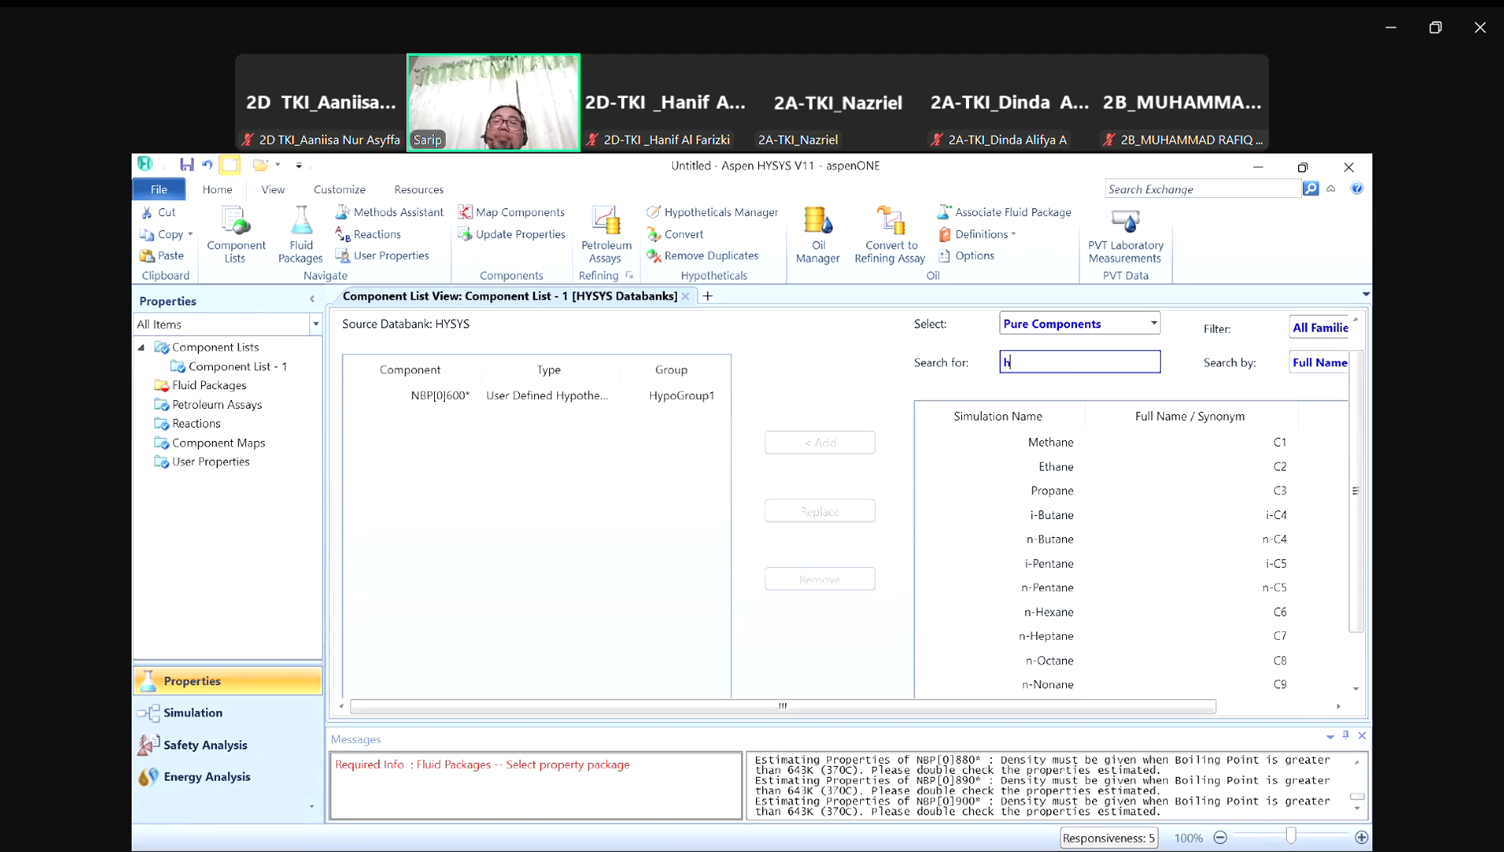
{"action": "type", "text": "2o"}
{"action": "left_click", "coordinate": [766, 444]}
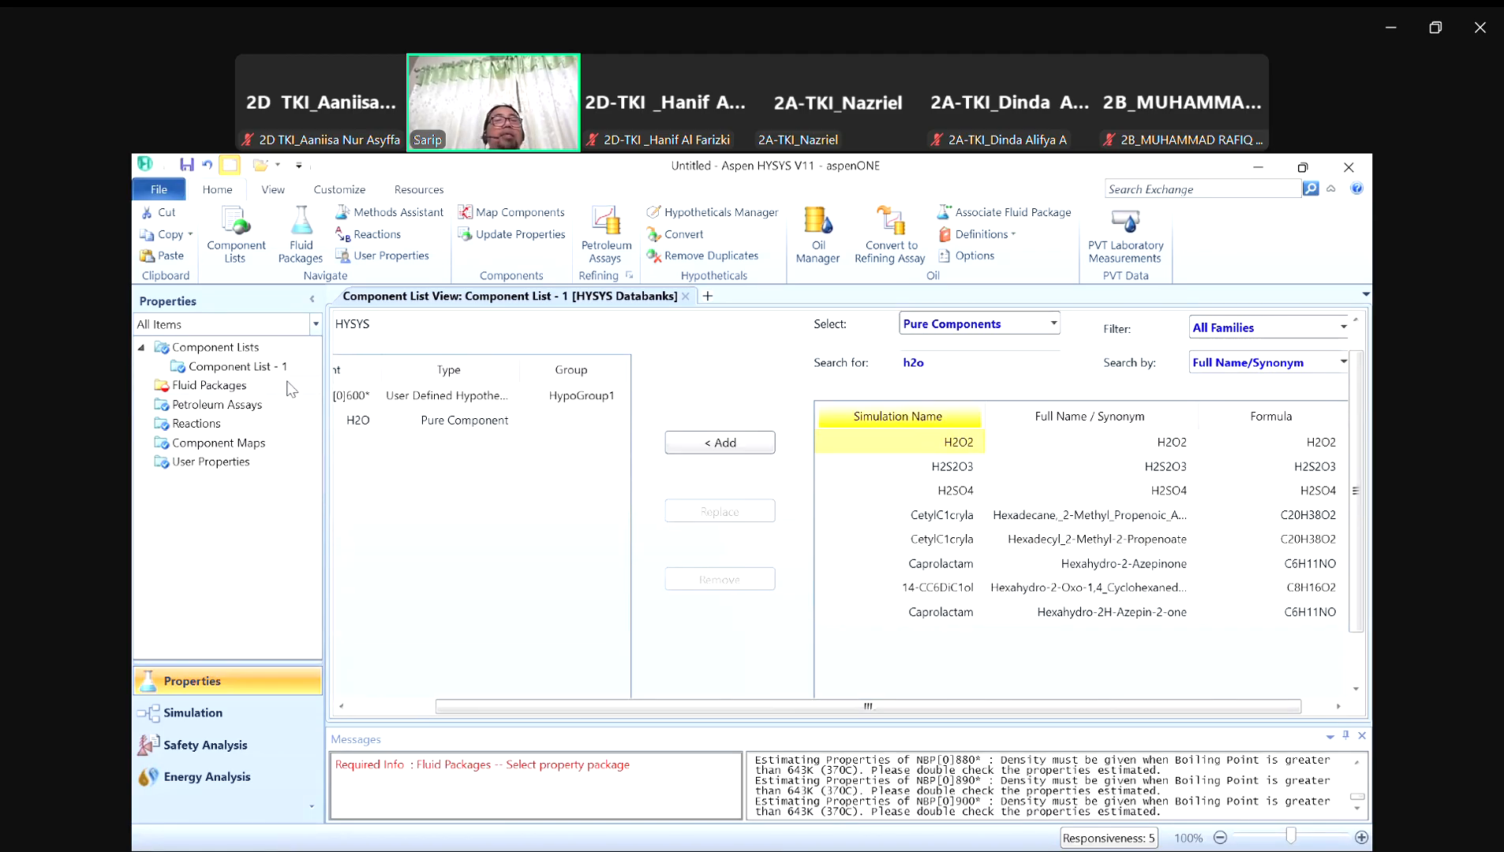
{"action": "left_click_drag", "start_coordinate": [505, 706], "coordinate": [410, 706]}
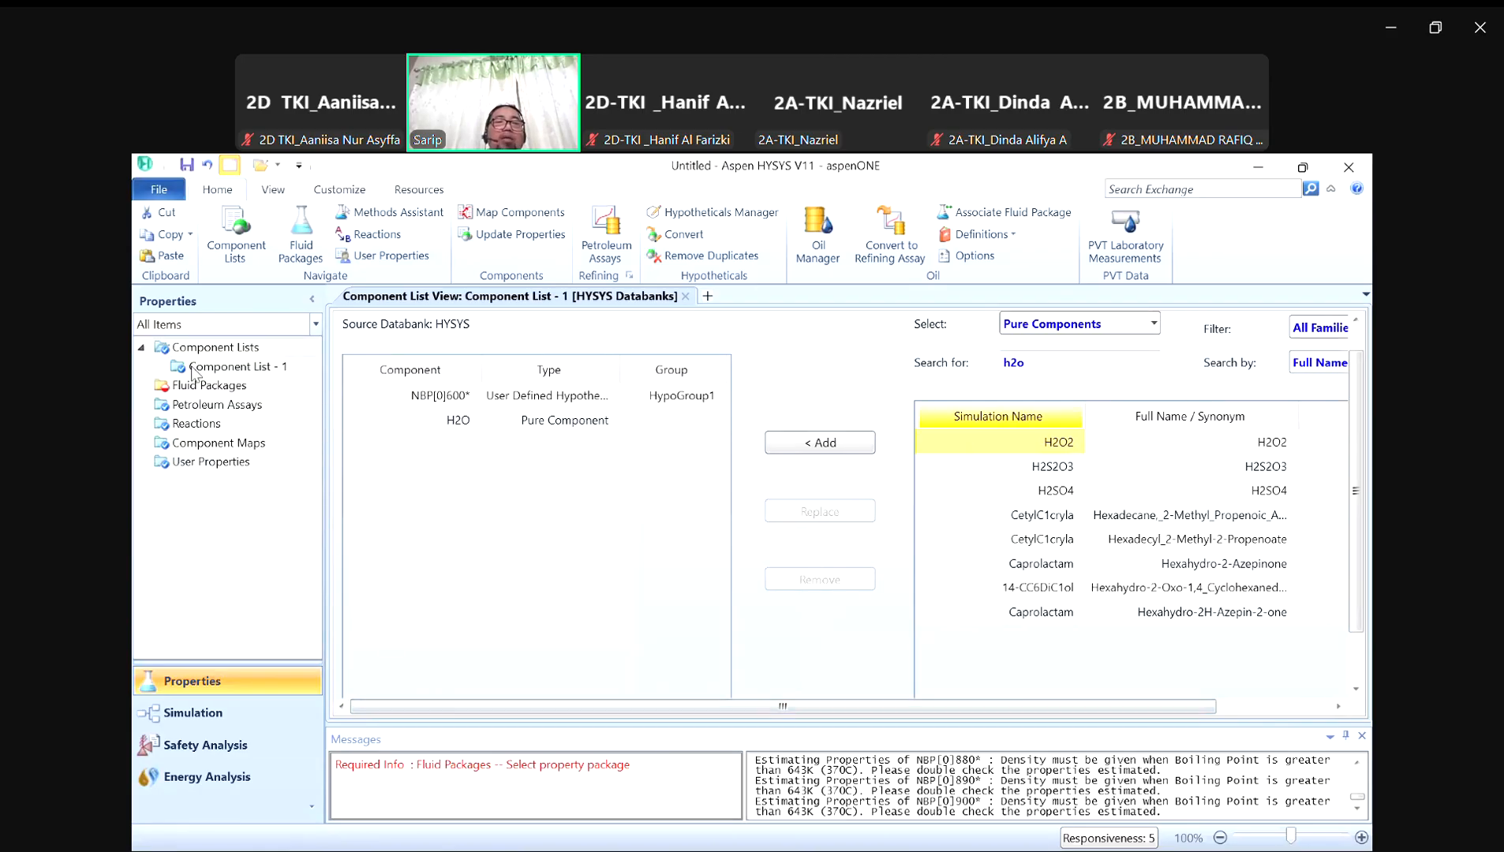
Step: Add a fluid package for the component list and choose Peng-Robinson as its property package
{"action": "left_click", "coordinate": [203, 390]}
{"action": "left_click", "coordinate": [390, 654]}
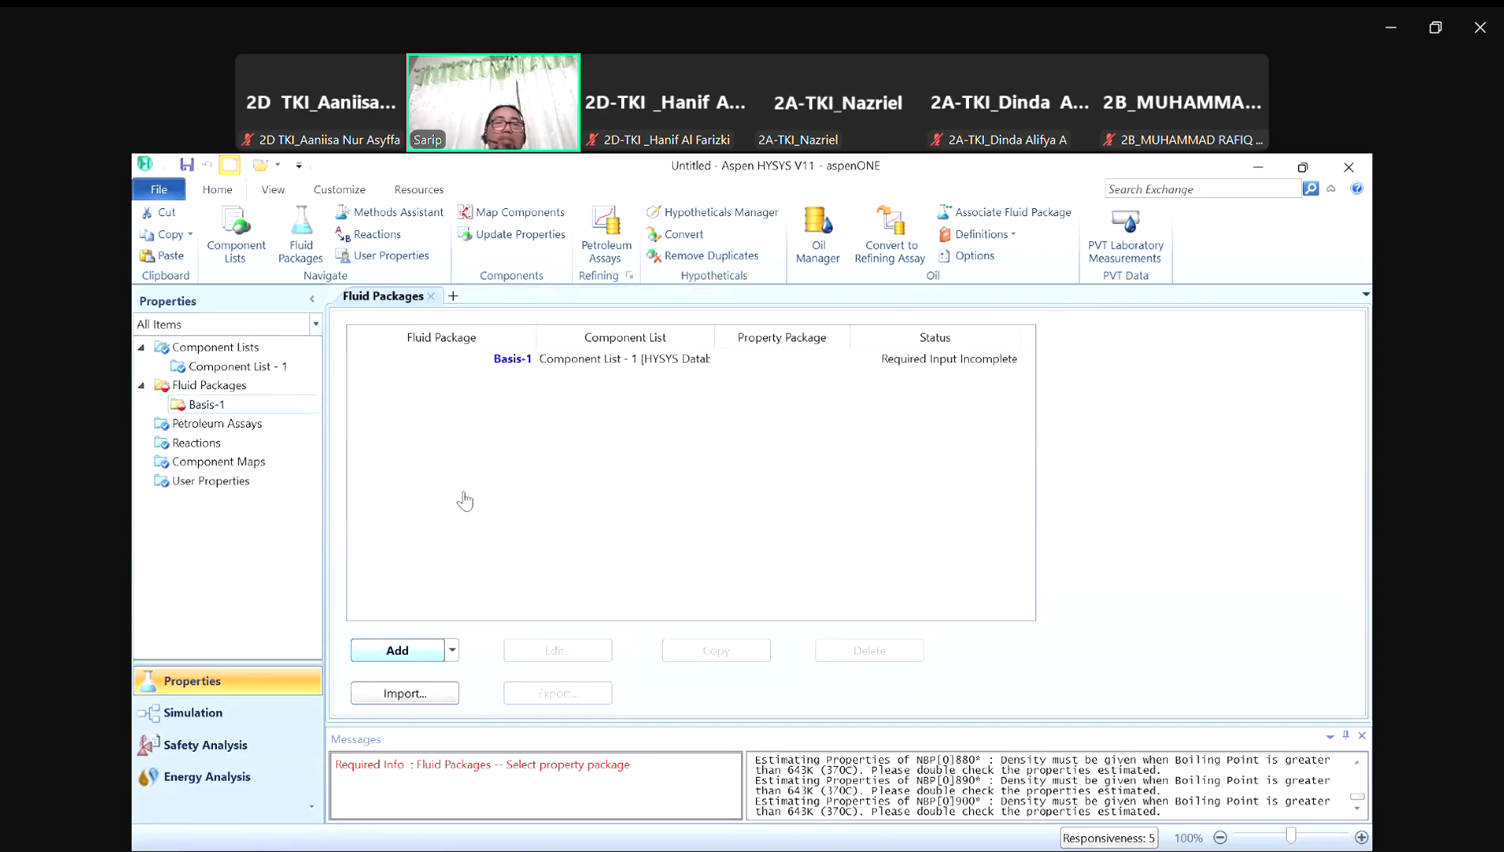
{"action": "scroll", "coordinate": [459, 499], "scroll_direction": "down", "scroll_amount": 10}
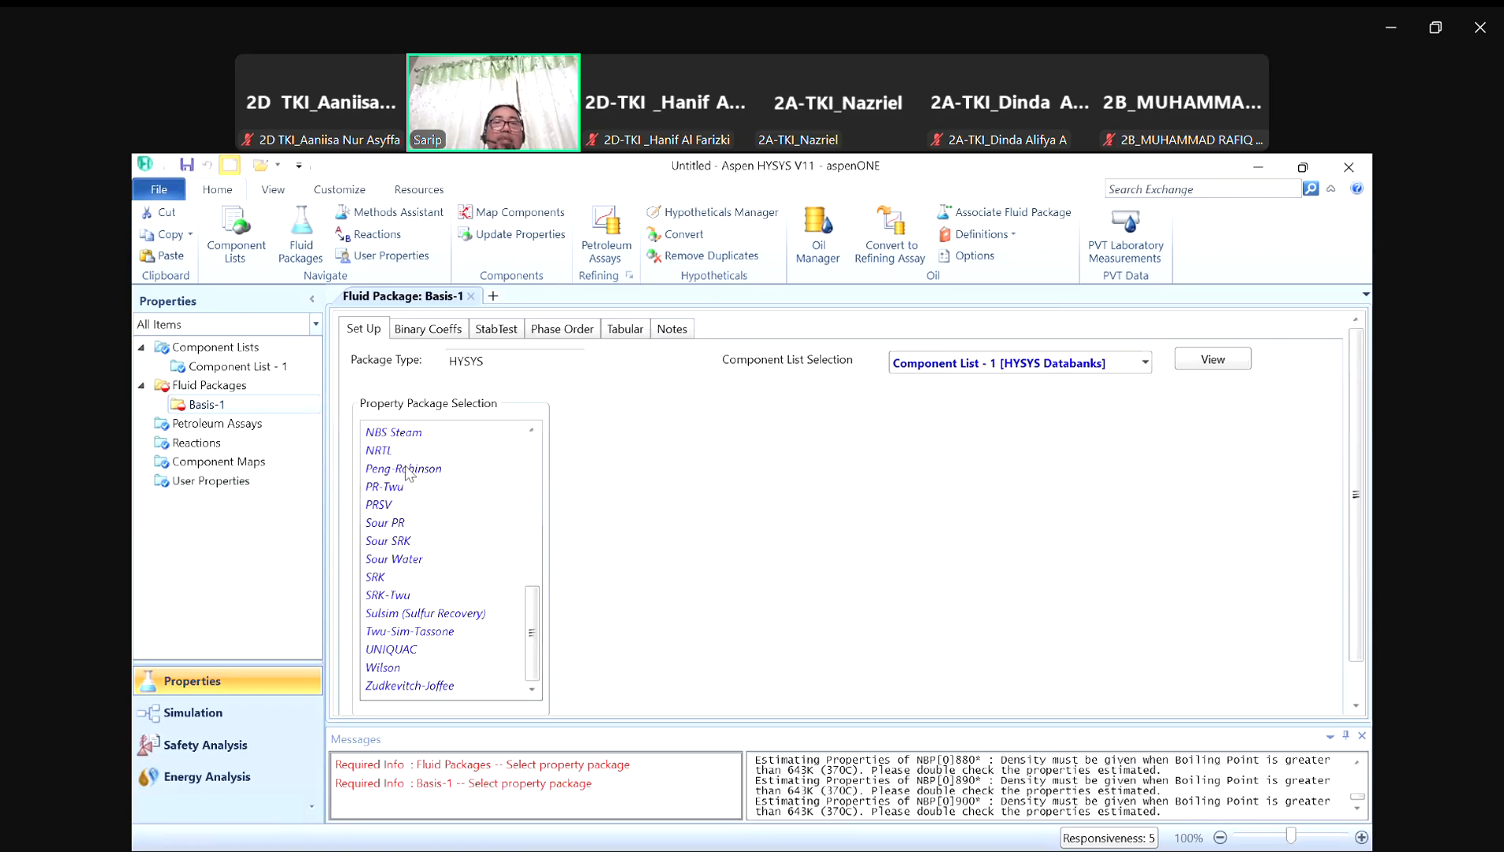
{"action": "left_click", "coordinate": [404, 468]}
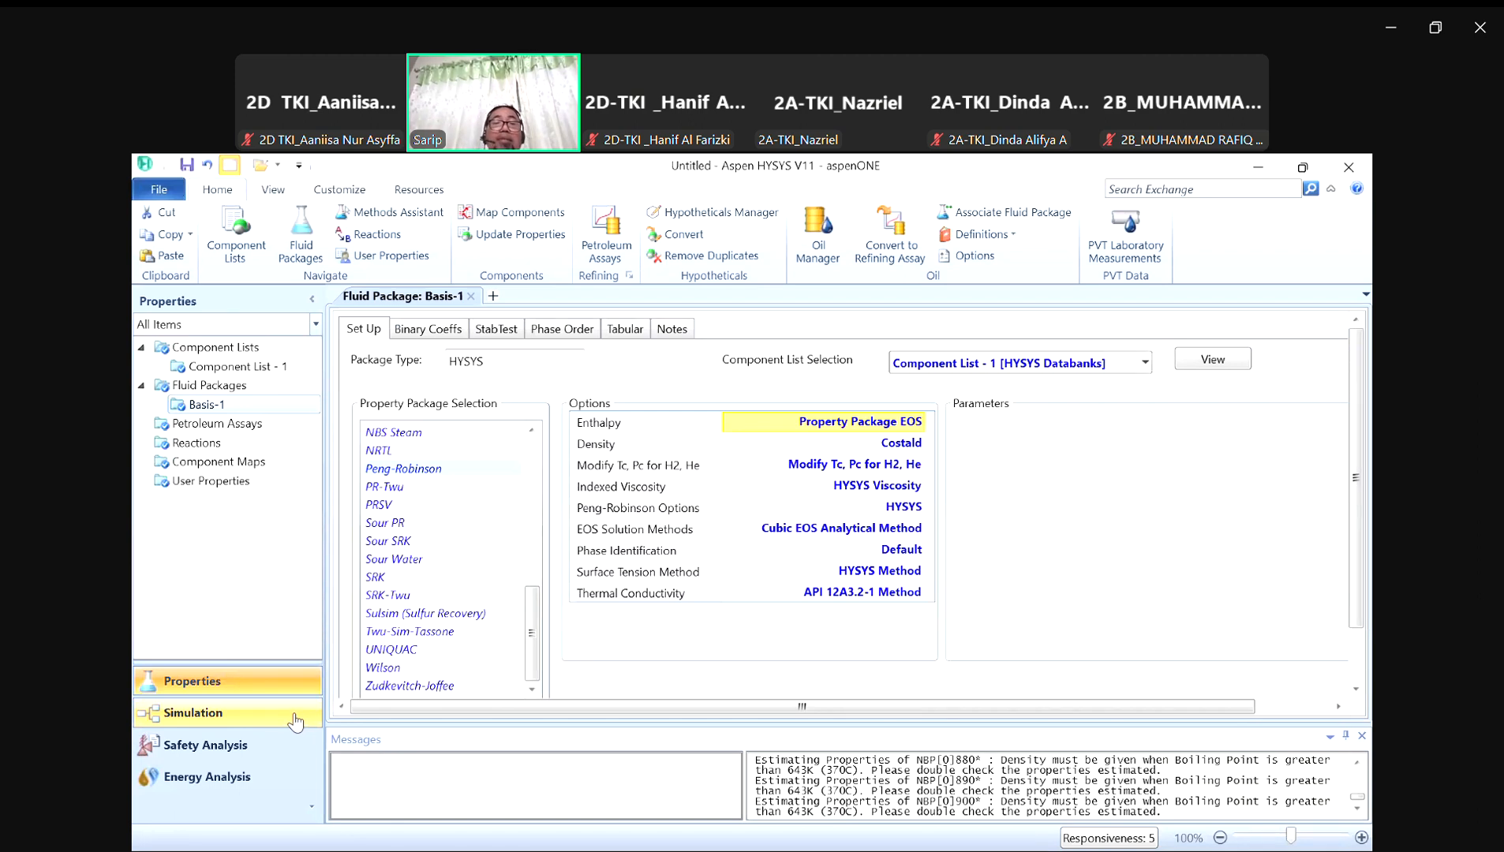
Step: Switch to the Simulation environment and place a material stream in the upper middle of the flowsheet
{"action": "left_click", "coordinate": [267, 714]}
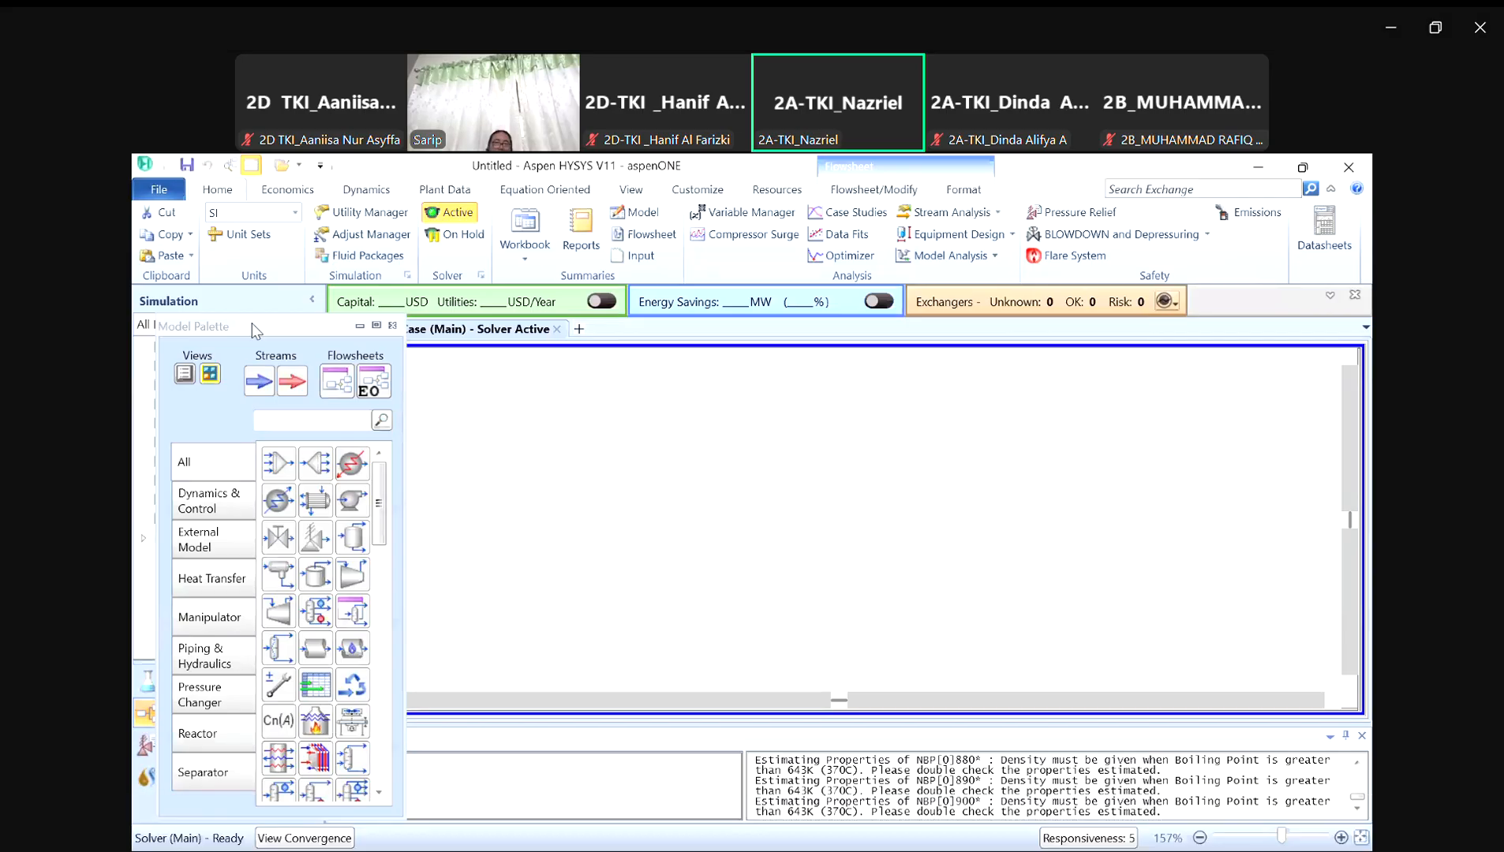
{"action": "left_click_drag", "start_coordinate": [253, 330], "coordinate": [373, 330]}
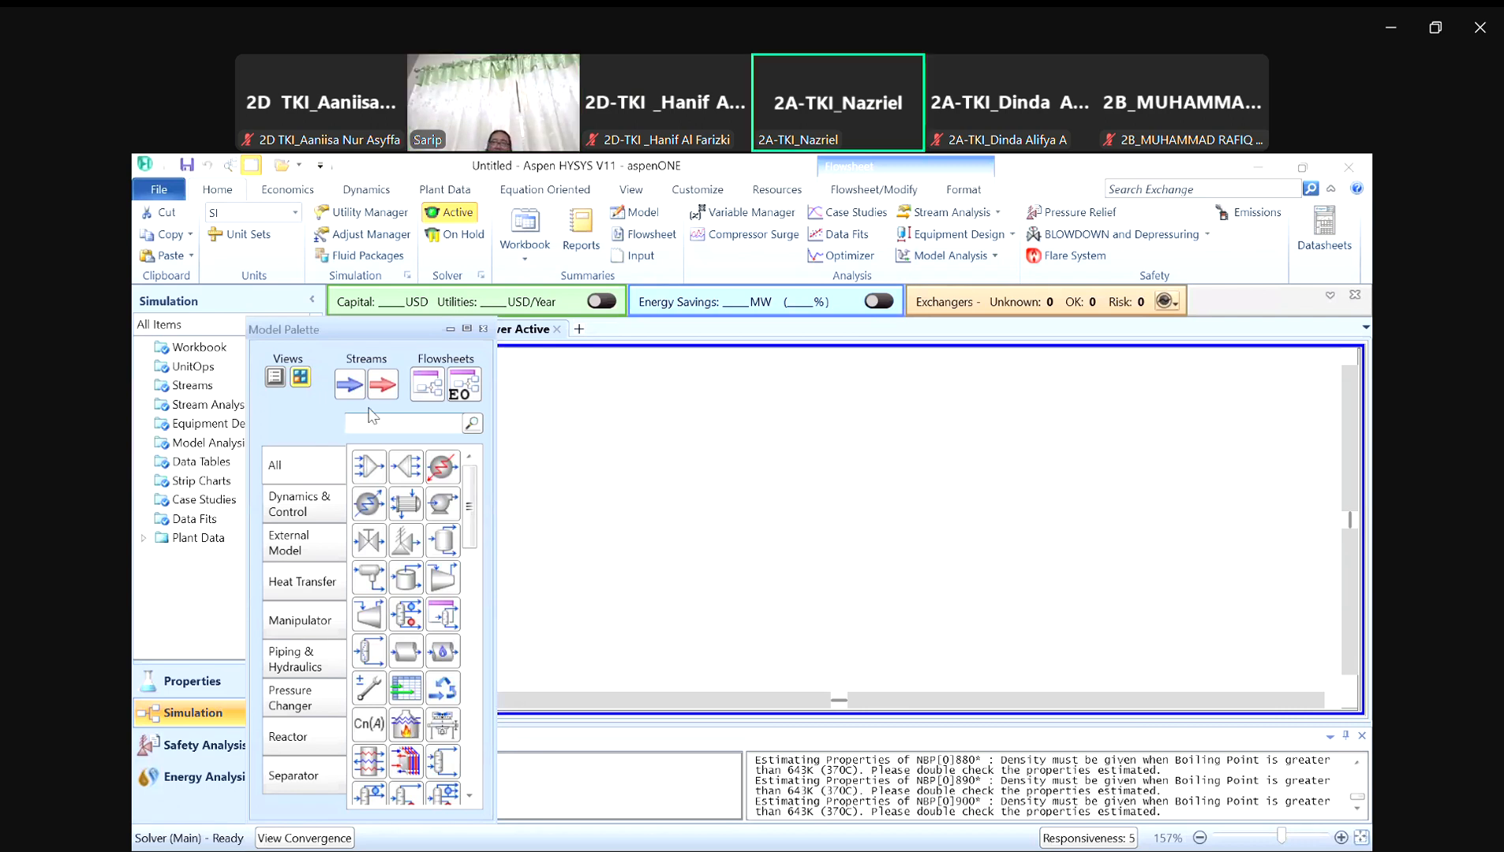
{"action": "left_click_drag", "start_coordinate": [406, 329], "coordinate": [479, 338]}
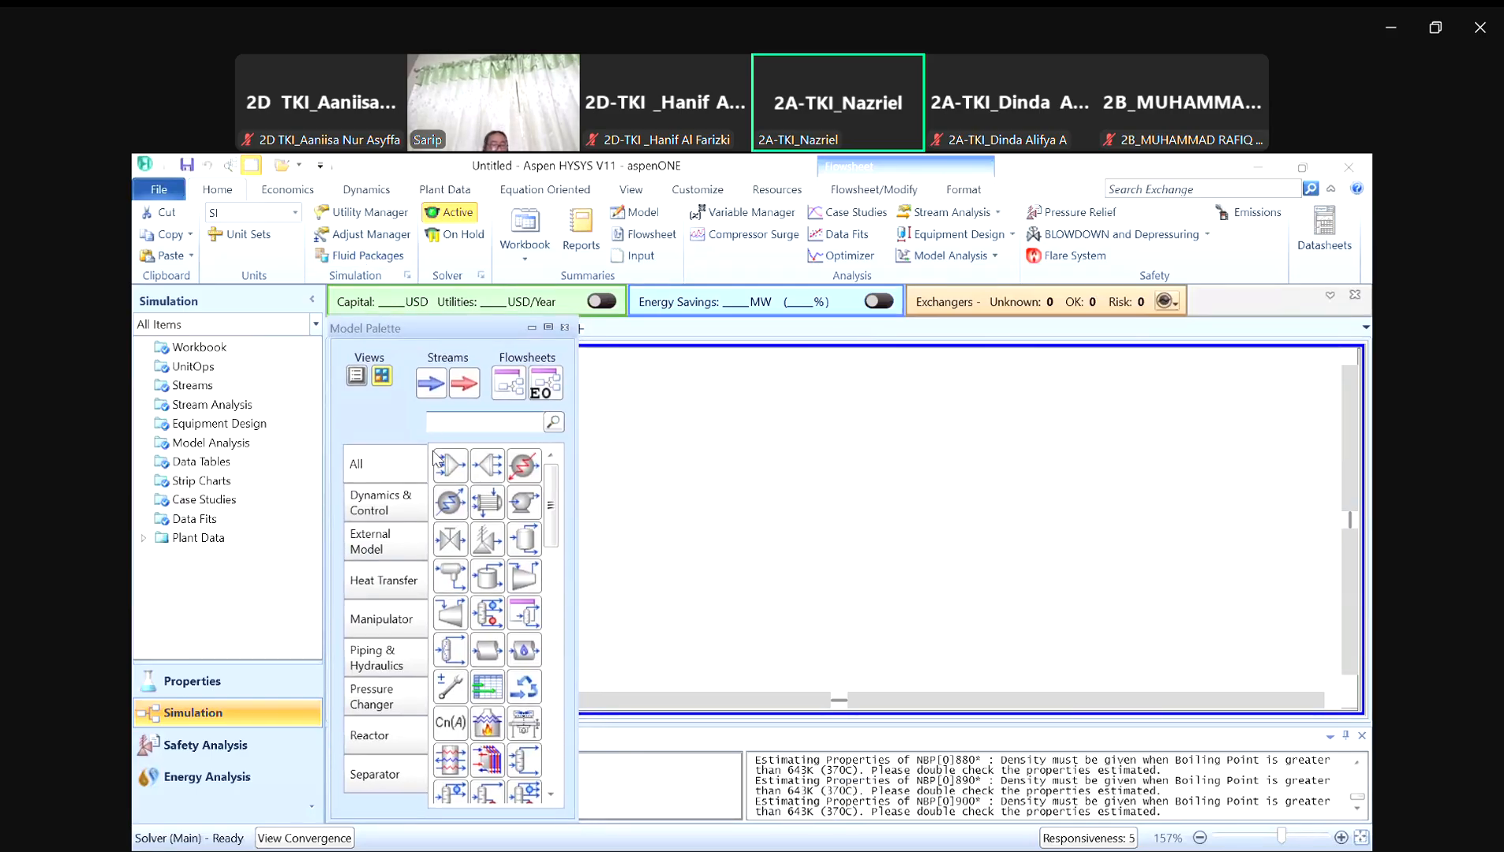
{"action": "left_click_drag", "start_coordinate": [447, 325], "coordinate": [372, 338]}
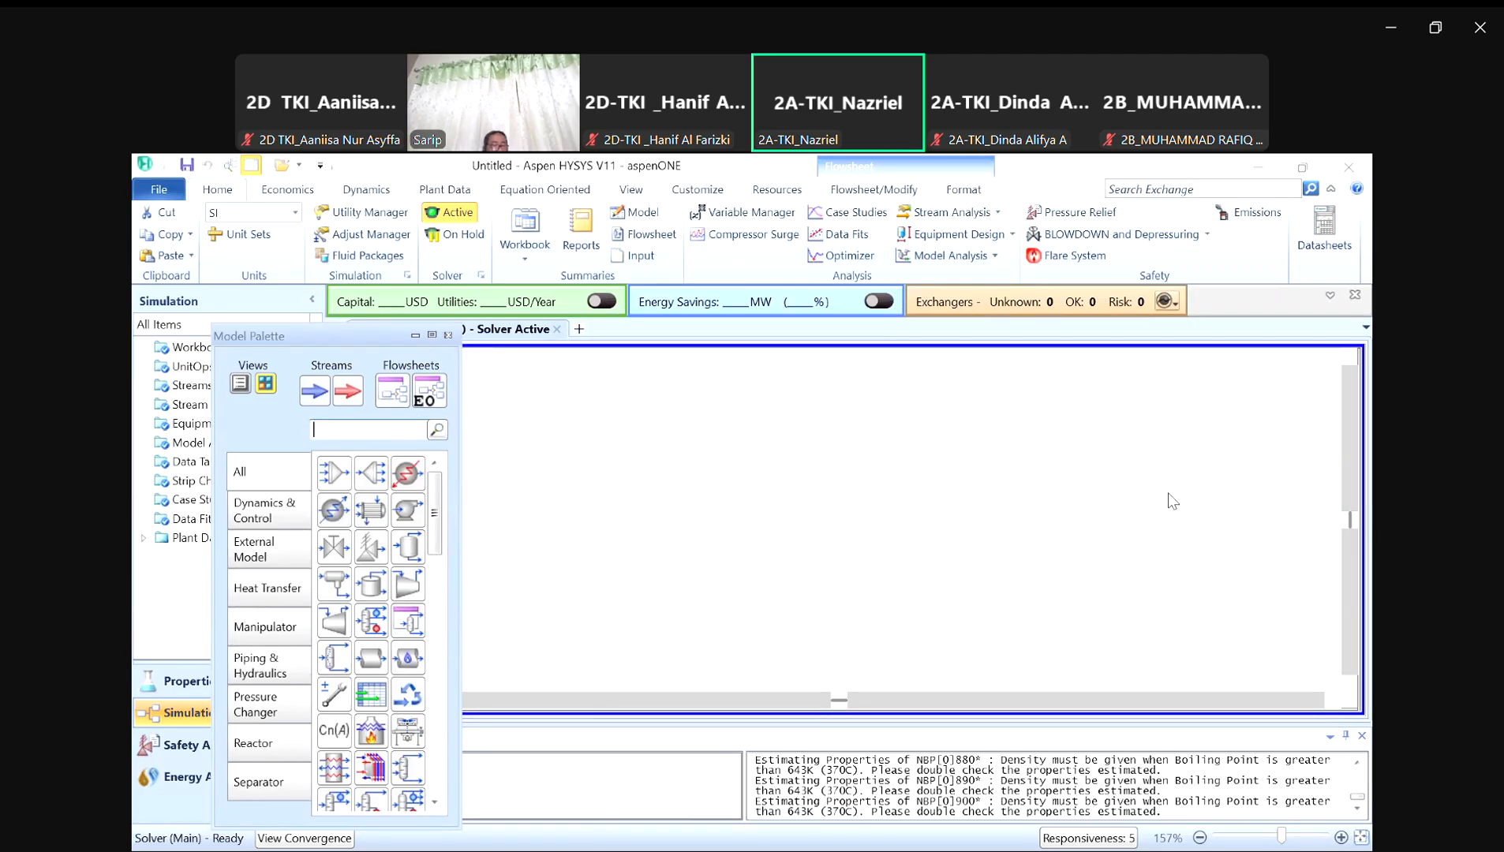
{"action": "left_click", "coordinate": [313, 391]}
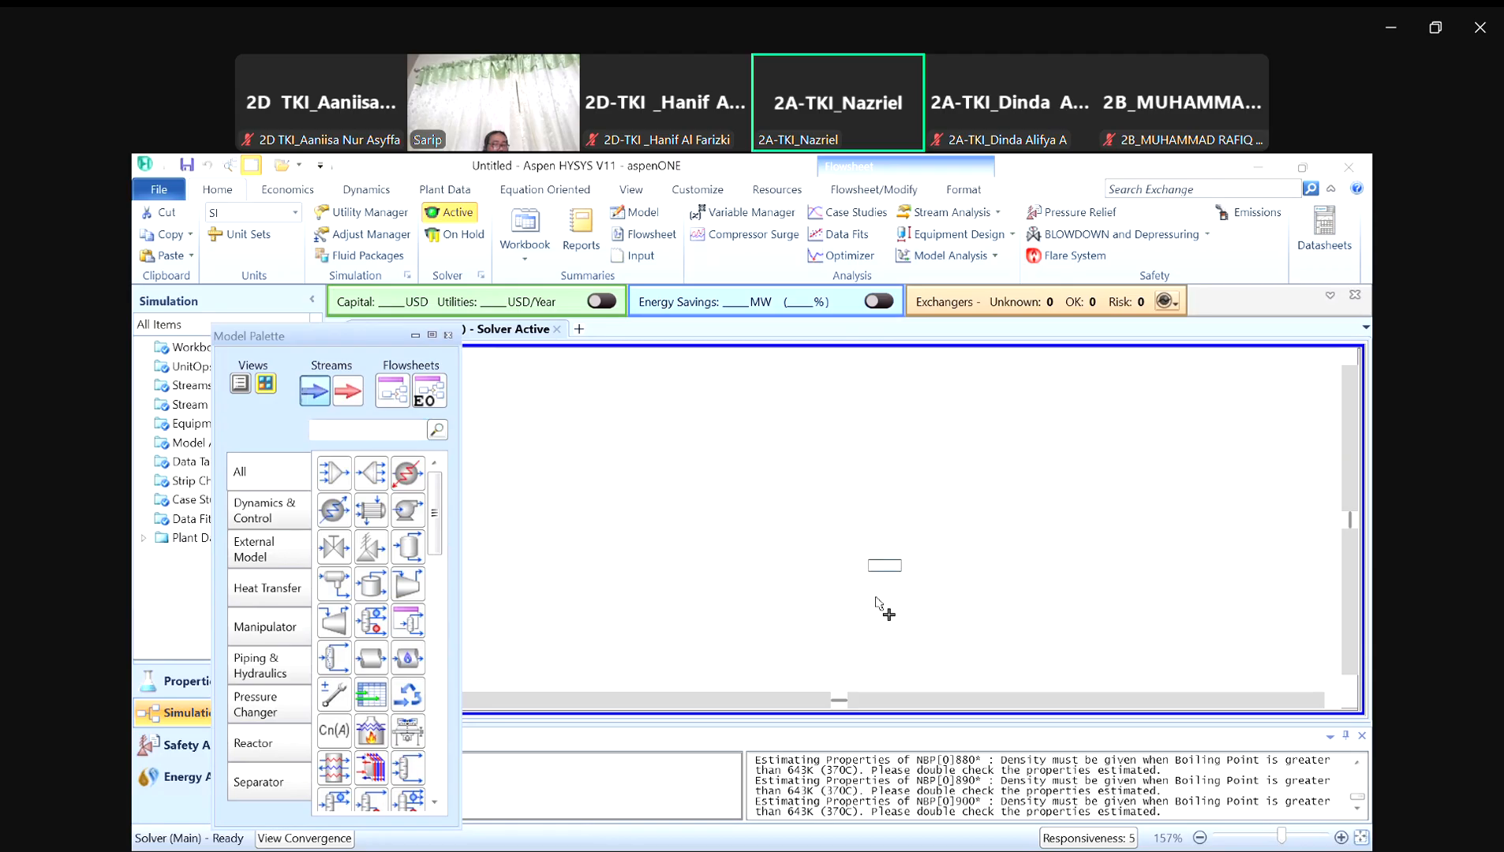
{"action": "left_click", "coordinate": [730, 454]}
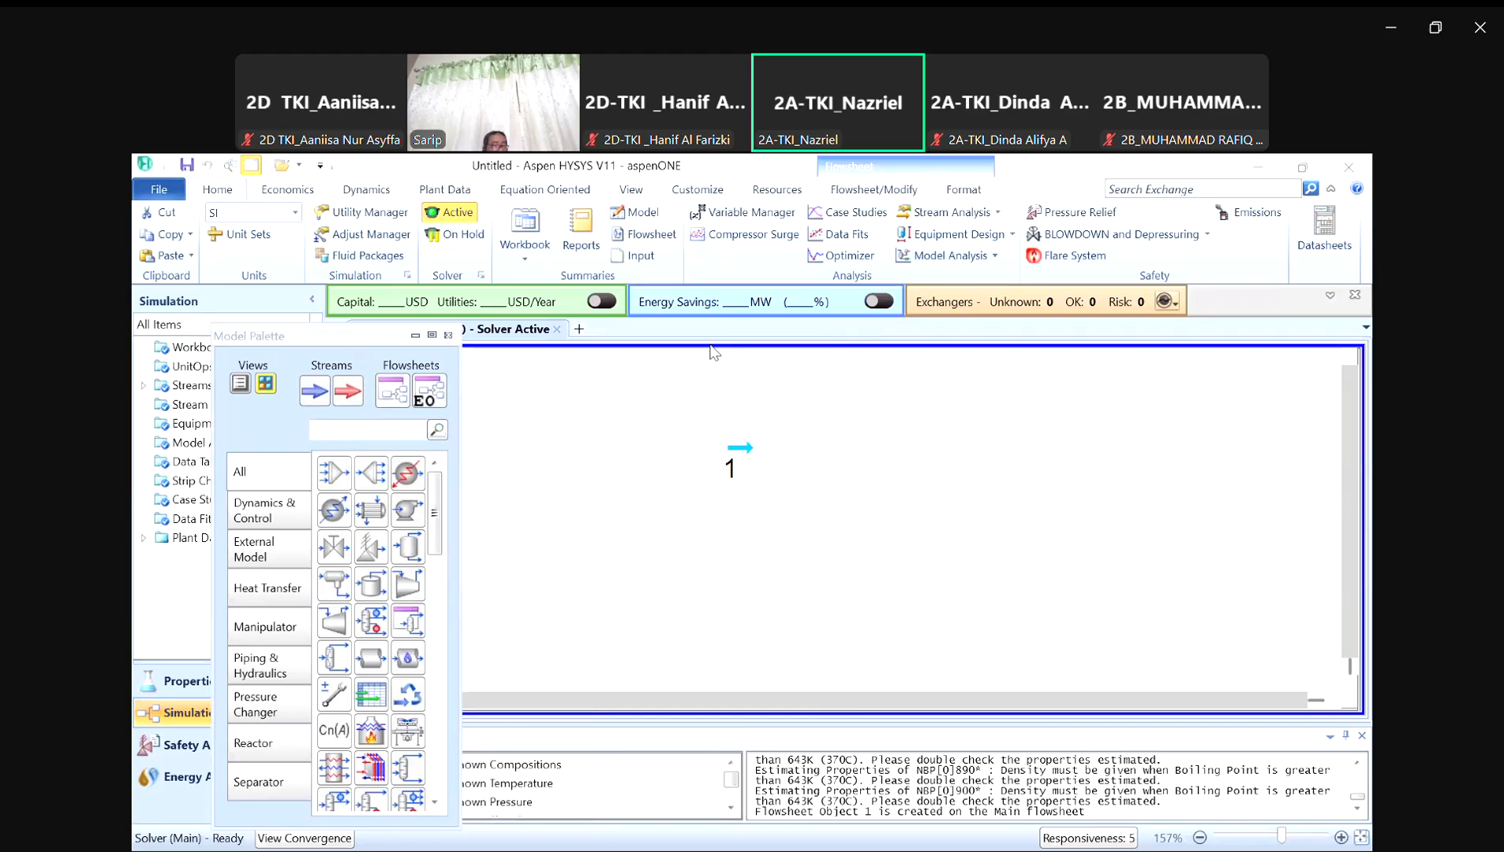
Step: Close the model palette and select SI as the unit set for the simulation
{"action": "left_click_drag", "start_coordinate": [397, 334], "coordinate": [409, 337]}
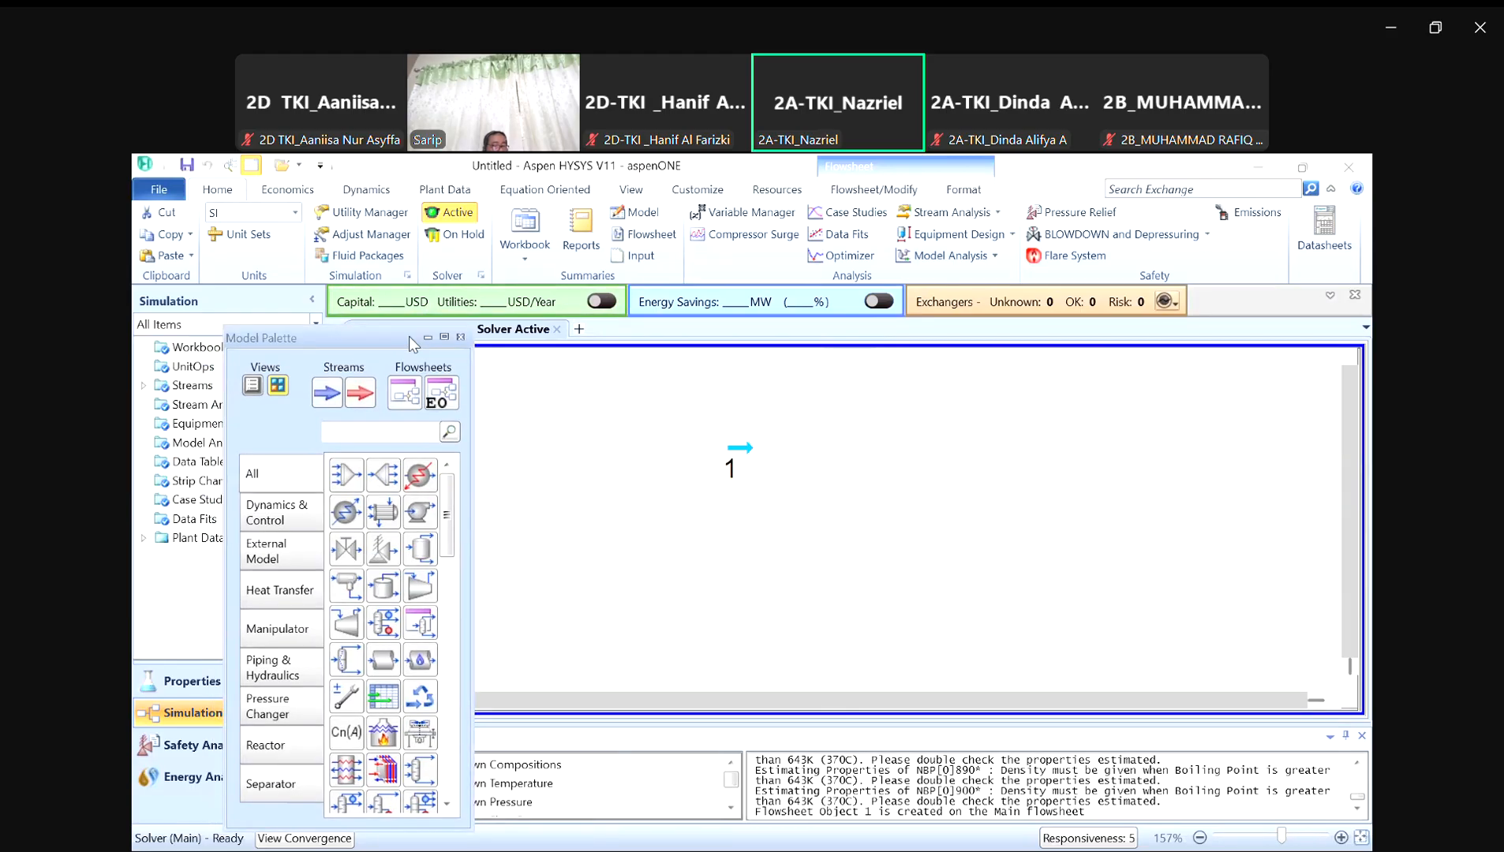
{"action": "left_click", "coordinate": [461, 337]}
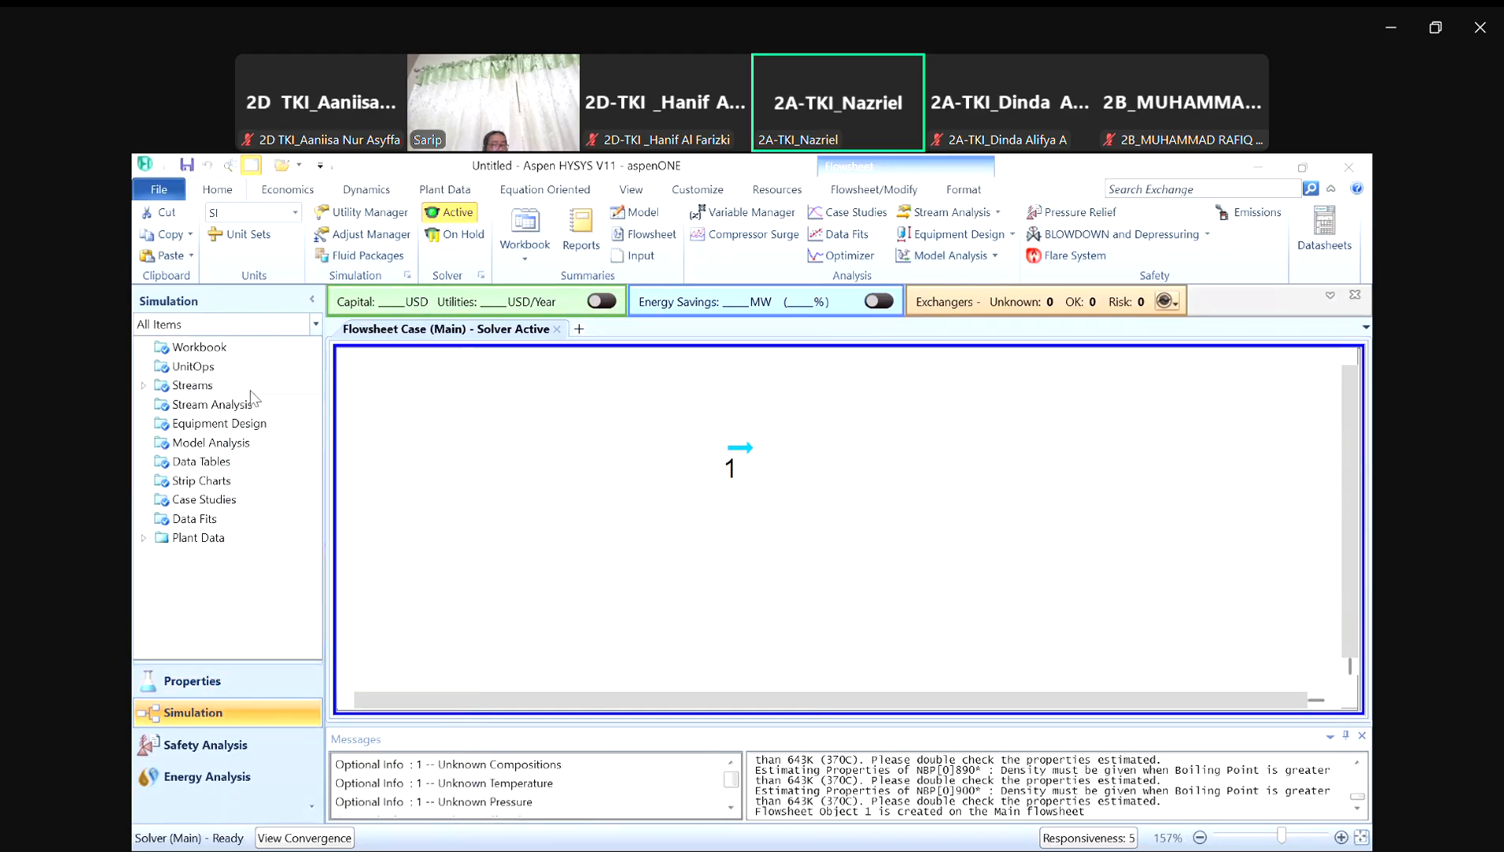
{"action": "left_click", "coordinate": [295, 213]}
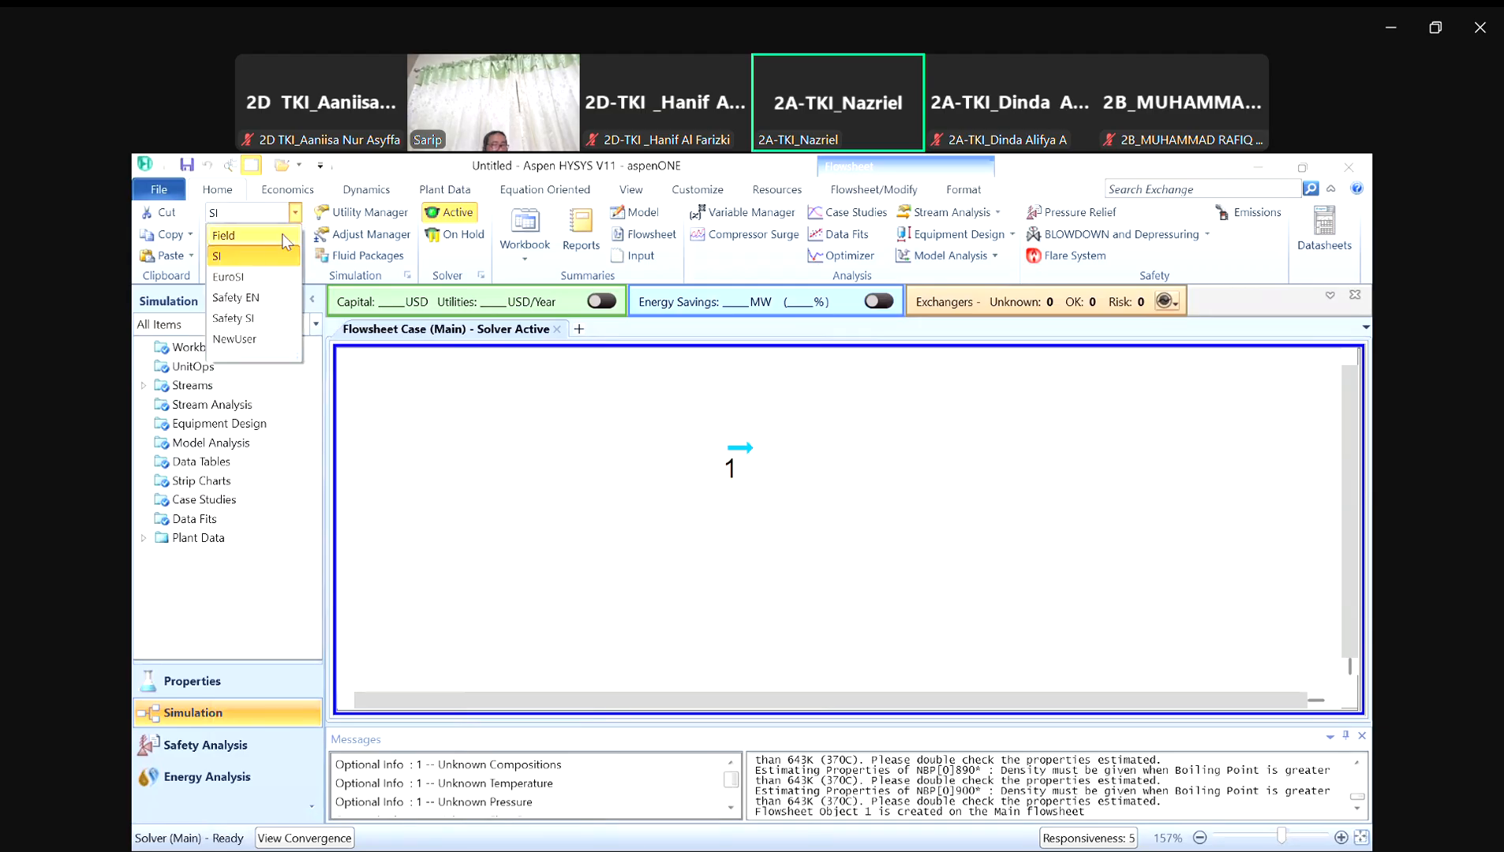
{"action": "left_click", "coordinate": [244, 255]}
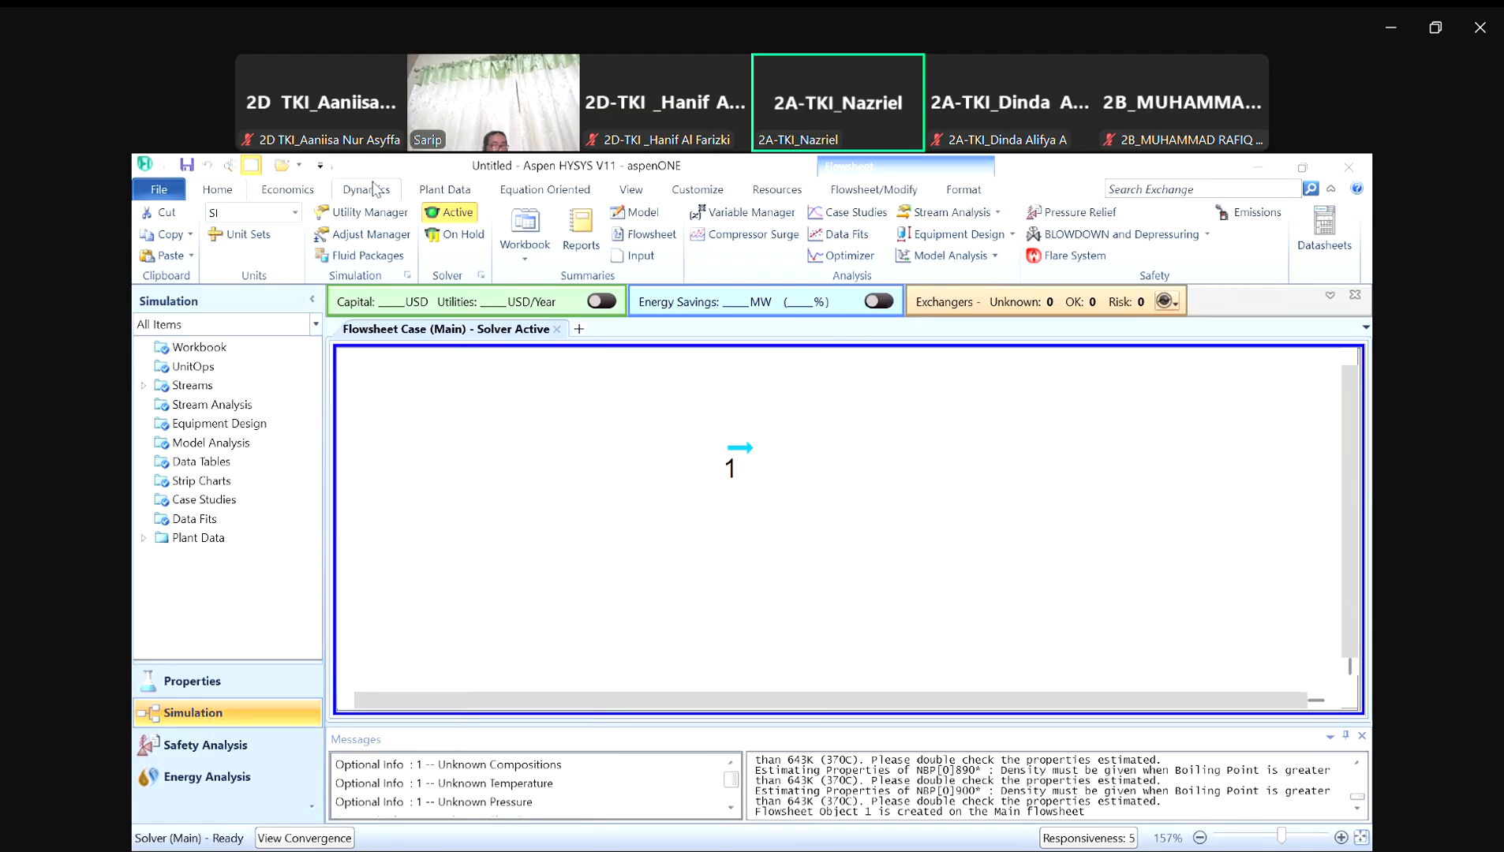
Step: Return to the Properties environment and review the components selected in Component List - 1
{"action": "left_click", "coordinate": [250, 678]}
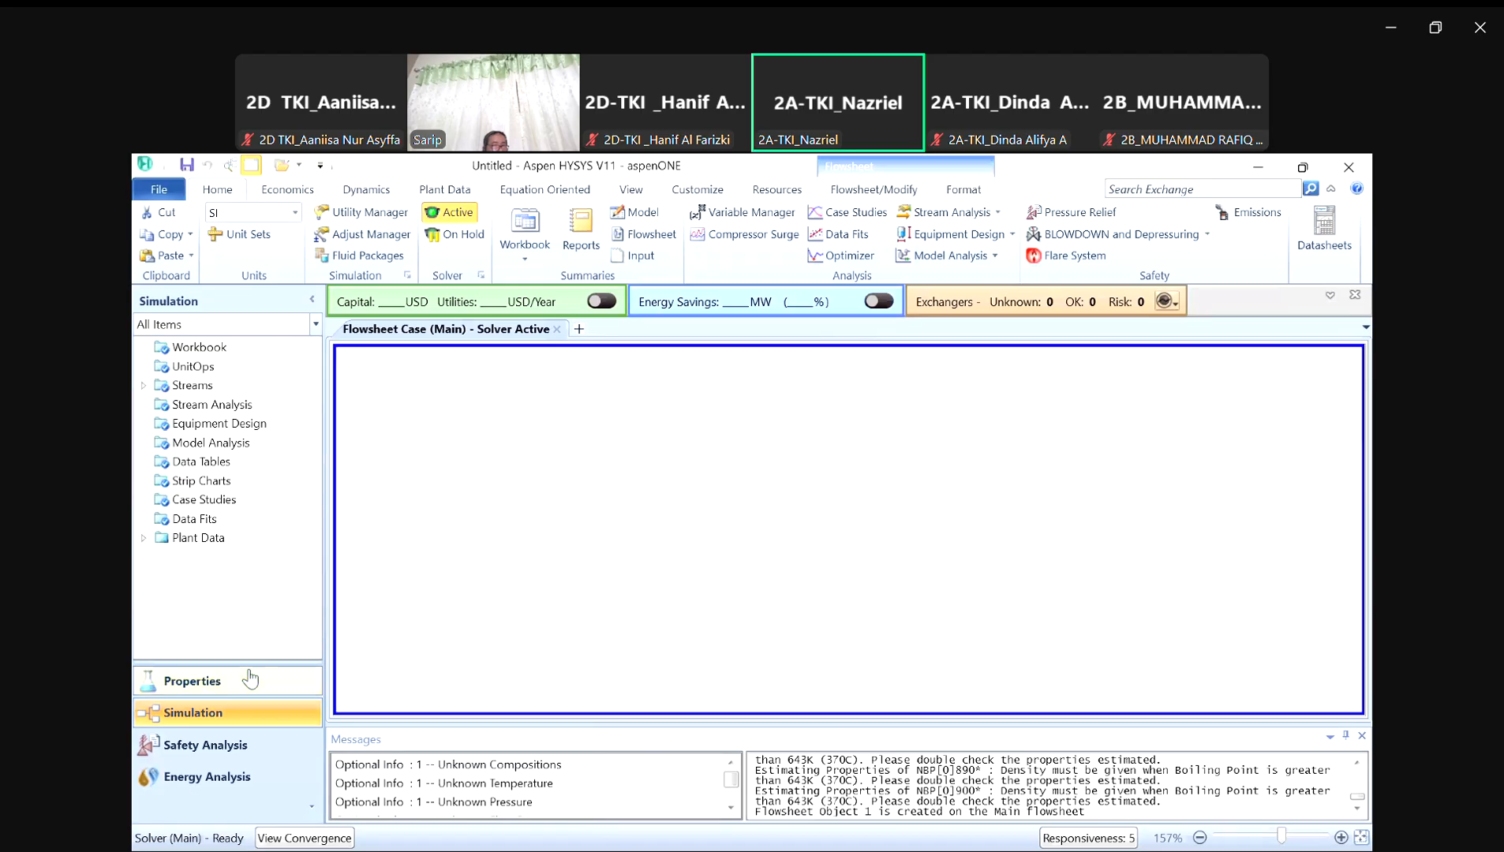
{"action": "left_click", "coordinate": [225, 348]}
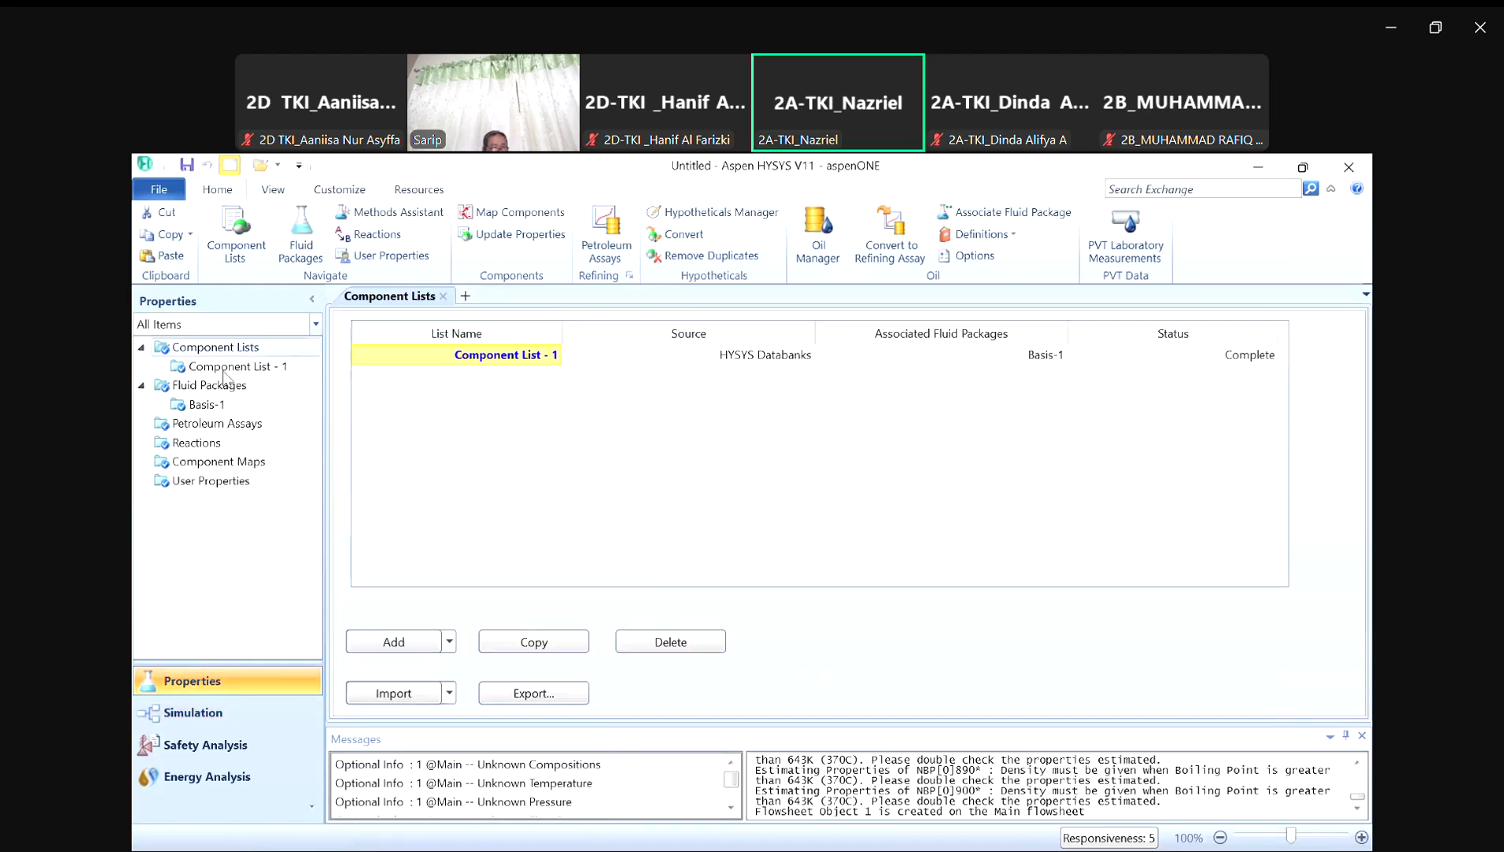
{"action": "double_click", "coordinate": [497, 356]}
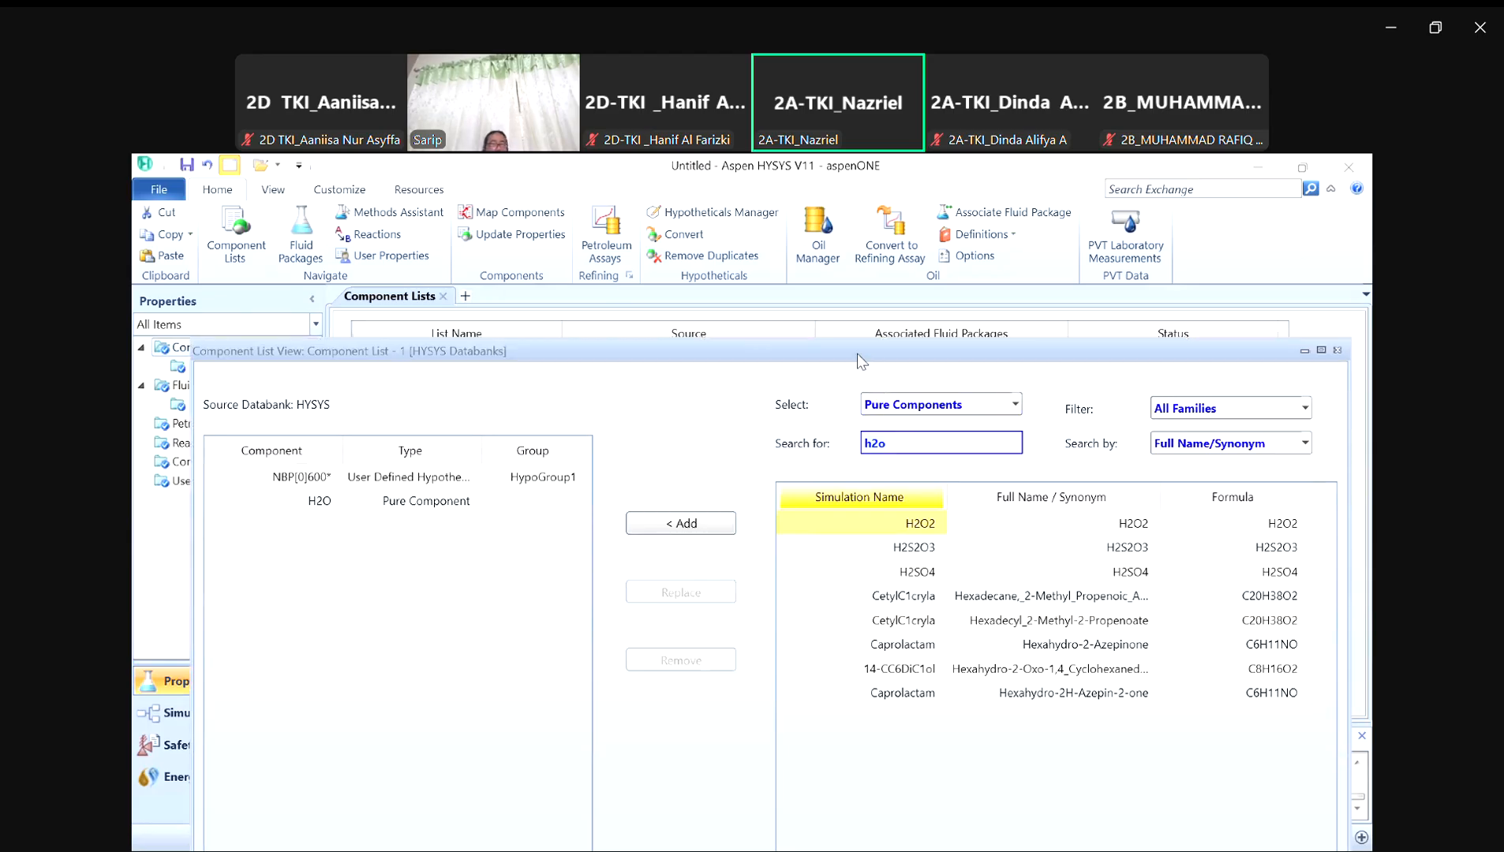
{"action": "left_click_drag", "start_coordinate": [857, 353], "coordinate": [999, 415]}
{"action": "left_click", "coordinate": [998, 413]}
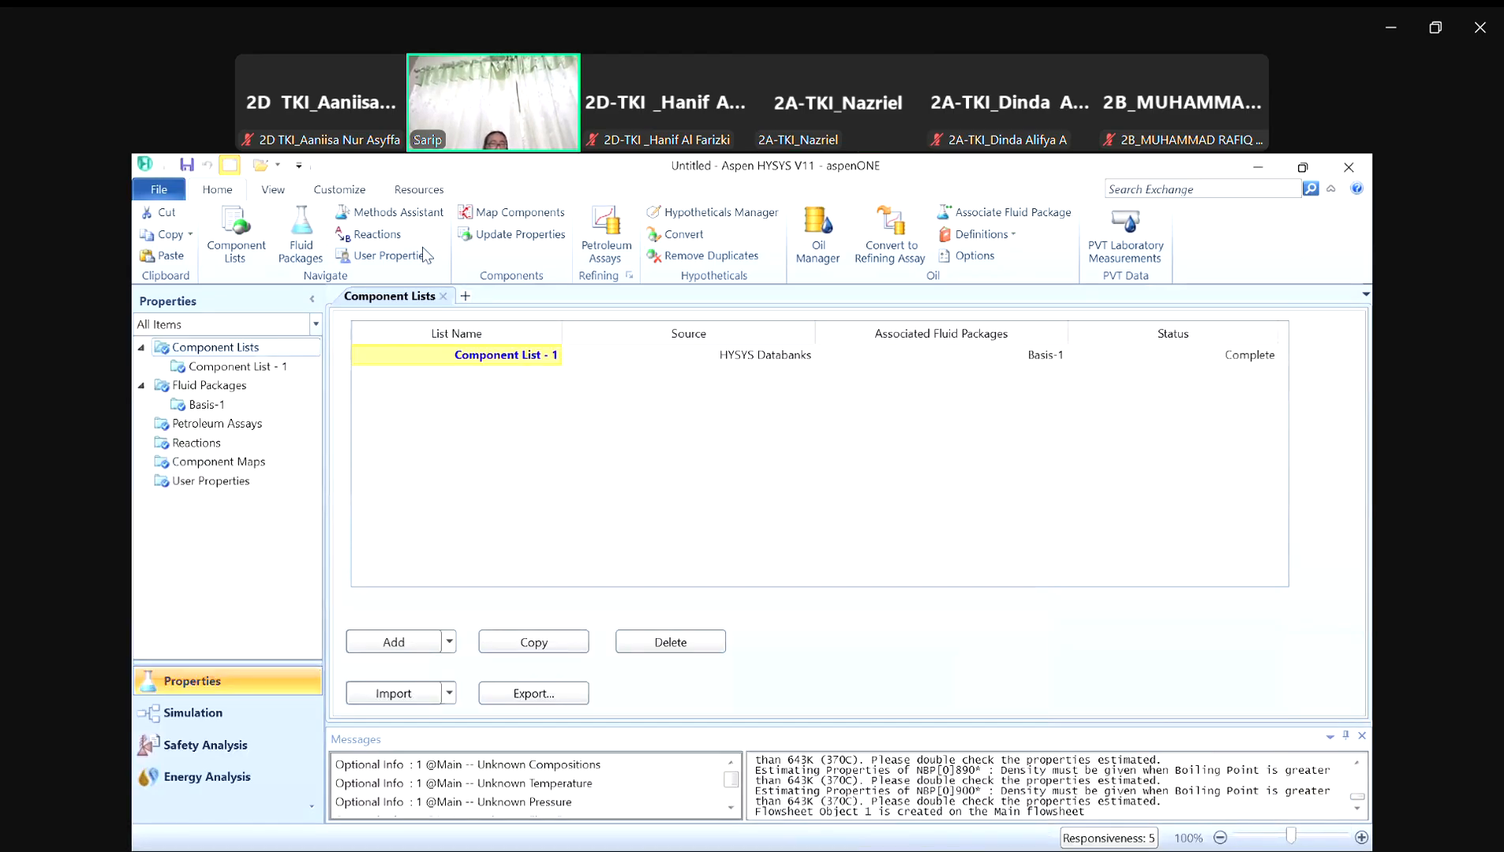
Step: Check the Units Of Measure settings in the simulation options and accept the options
{"action": "left_click", "coordinate": [164, 190]}
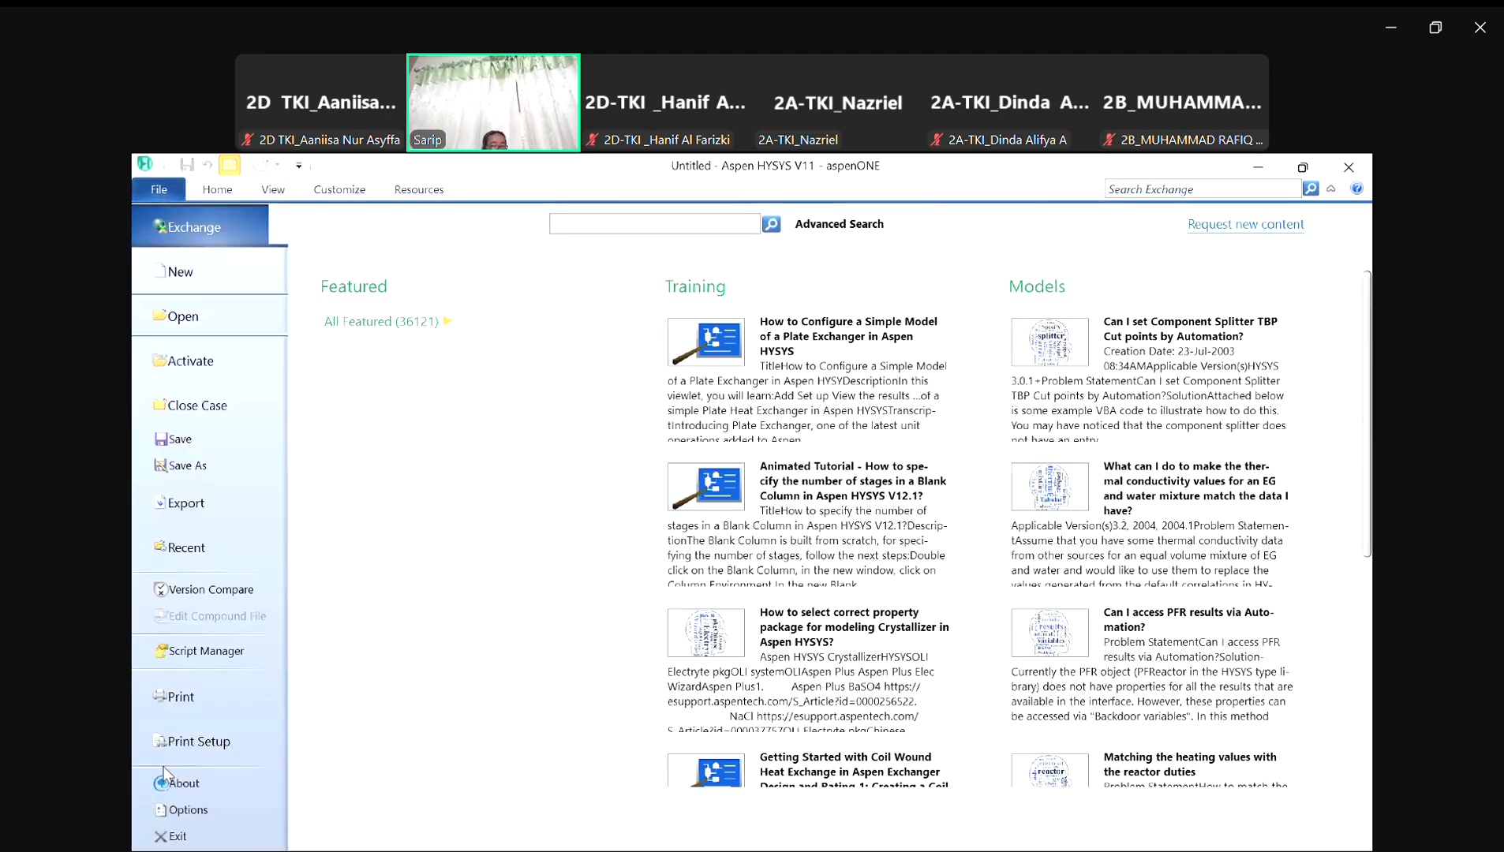
{"action": "left_click", "coordinate": [156, 196]}
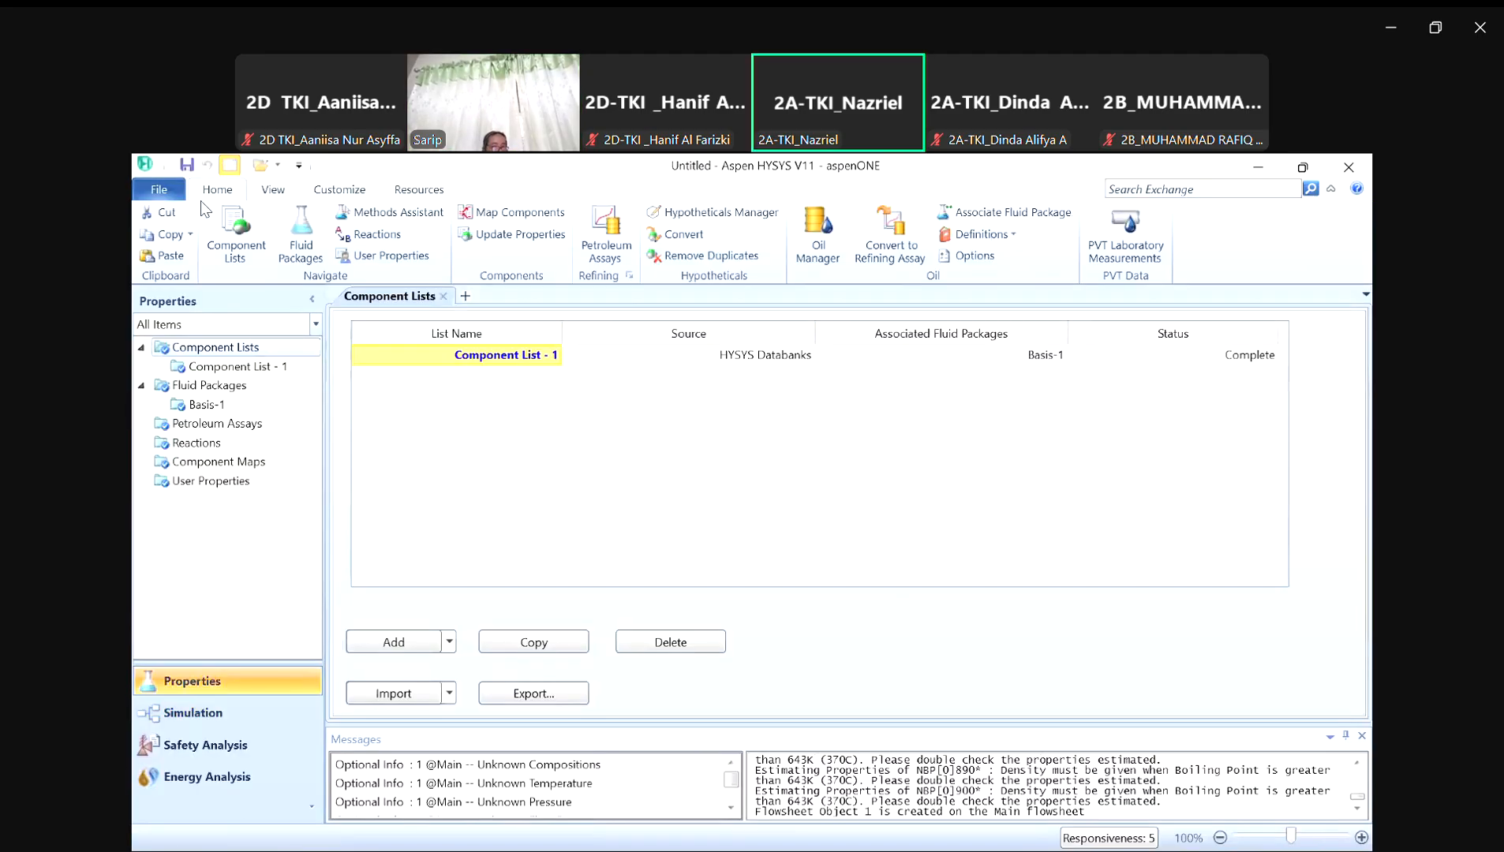
{"action": "left_click", "coordinate": [161, 196]}
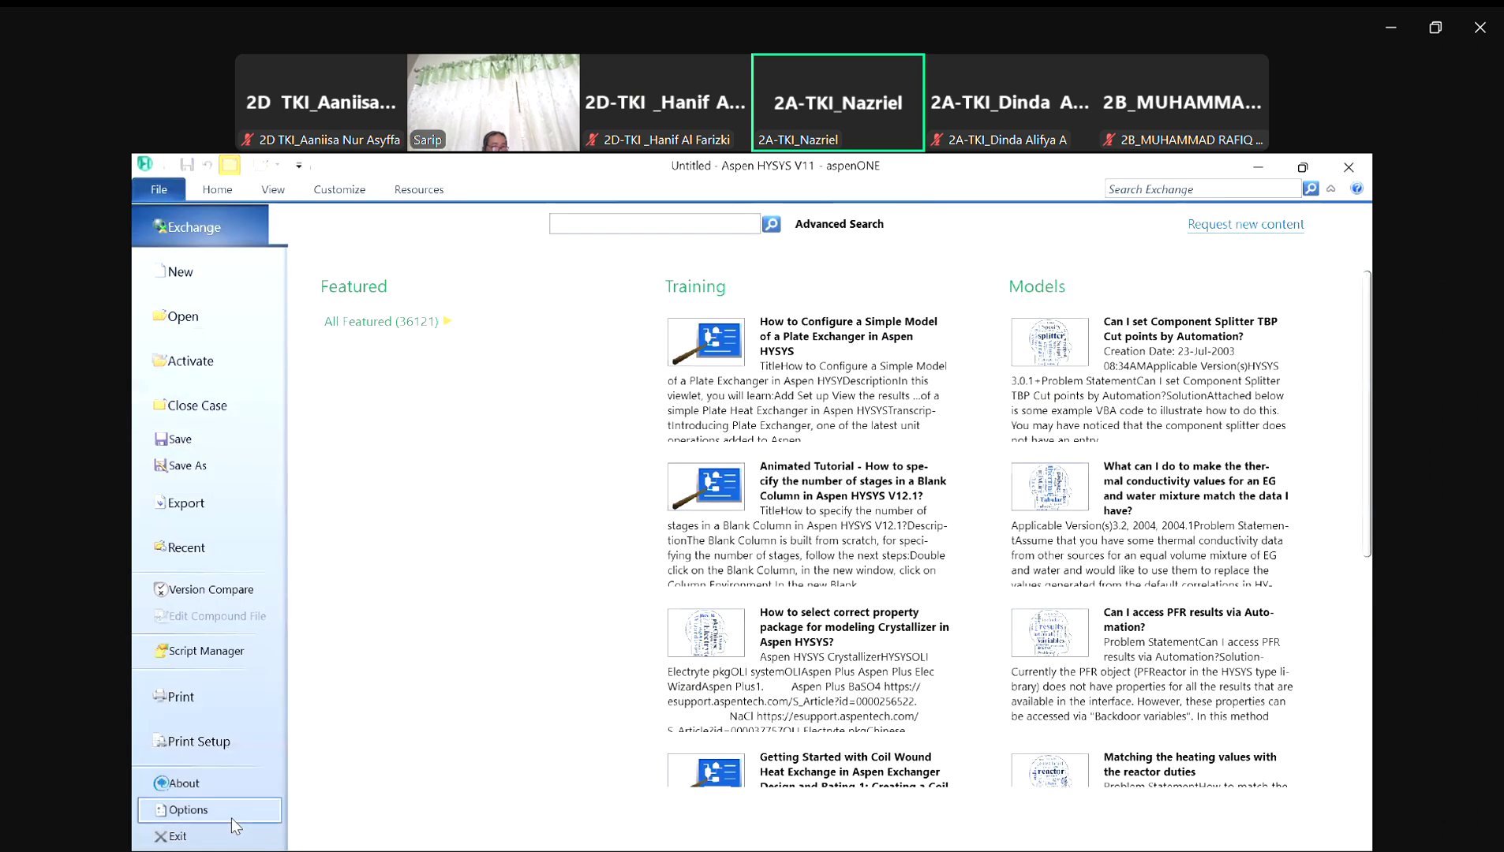
{"action": "left_click", "coordinate": [231, 813]}
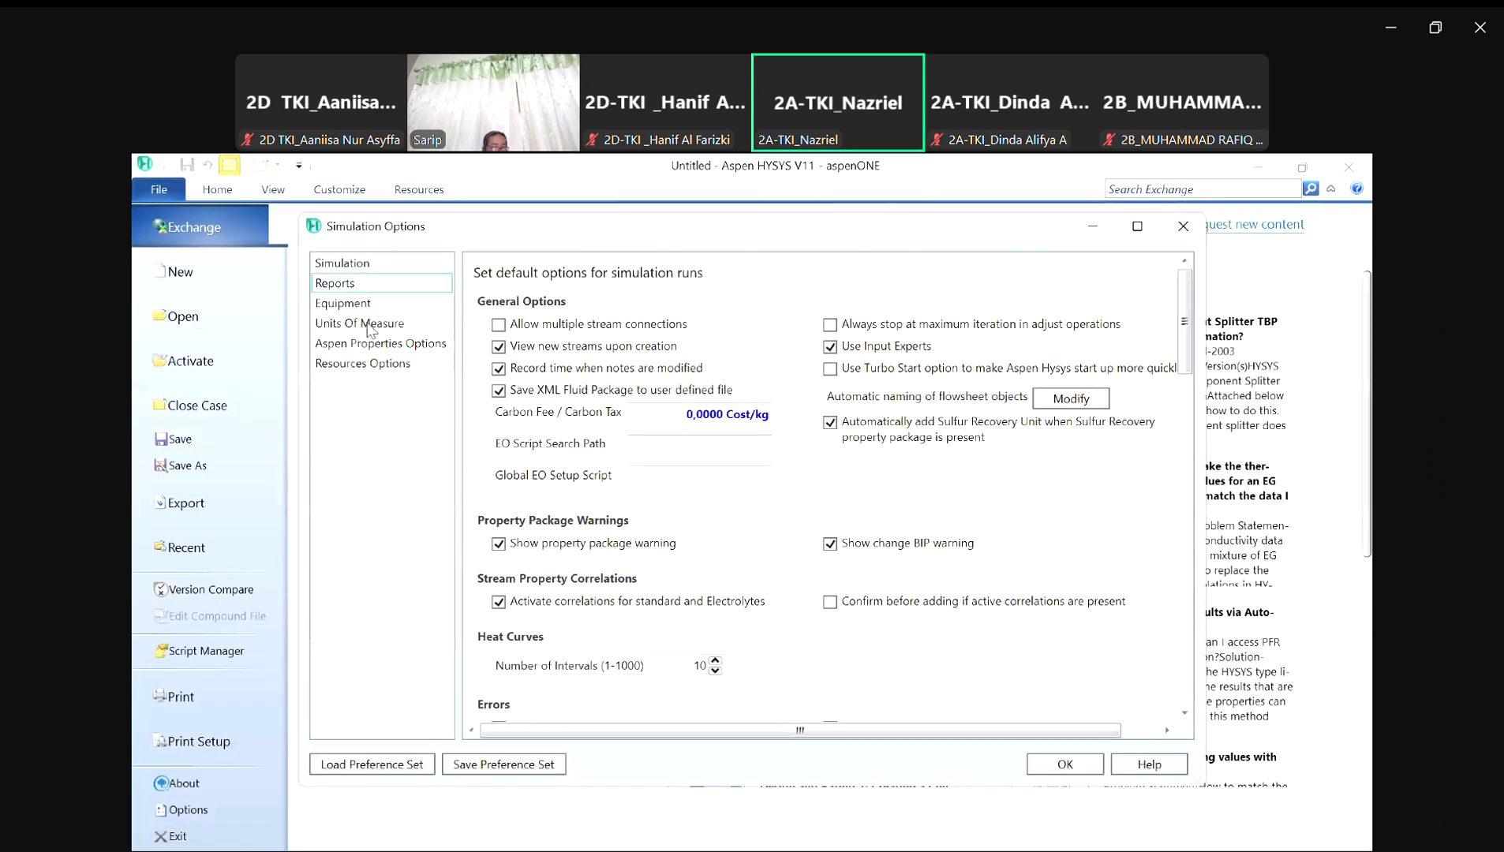
{"action": "left_click", "coordinate": [359, 323]}
{"action": "left_click", "coordinate": [506, 650]}
{"action": "left_click", "coordinate": [1080, 767]}
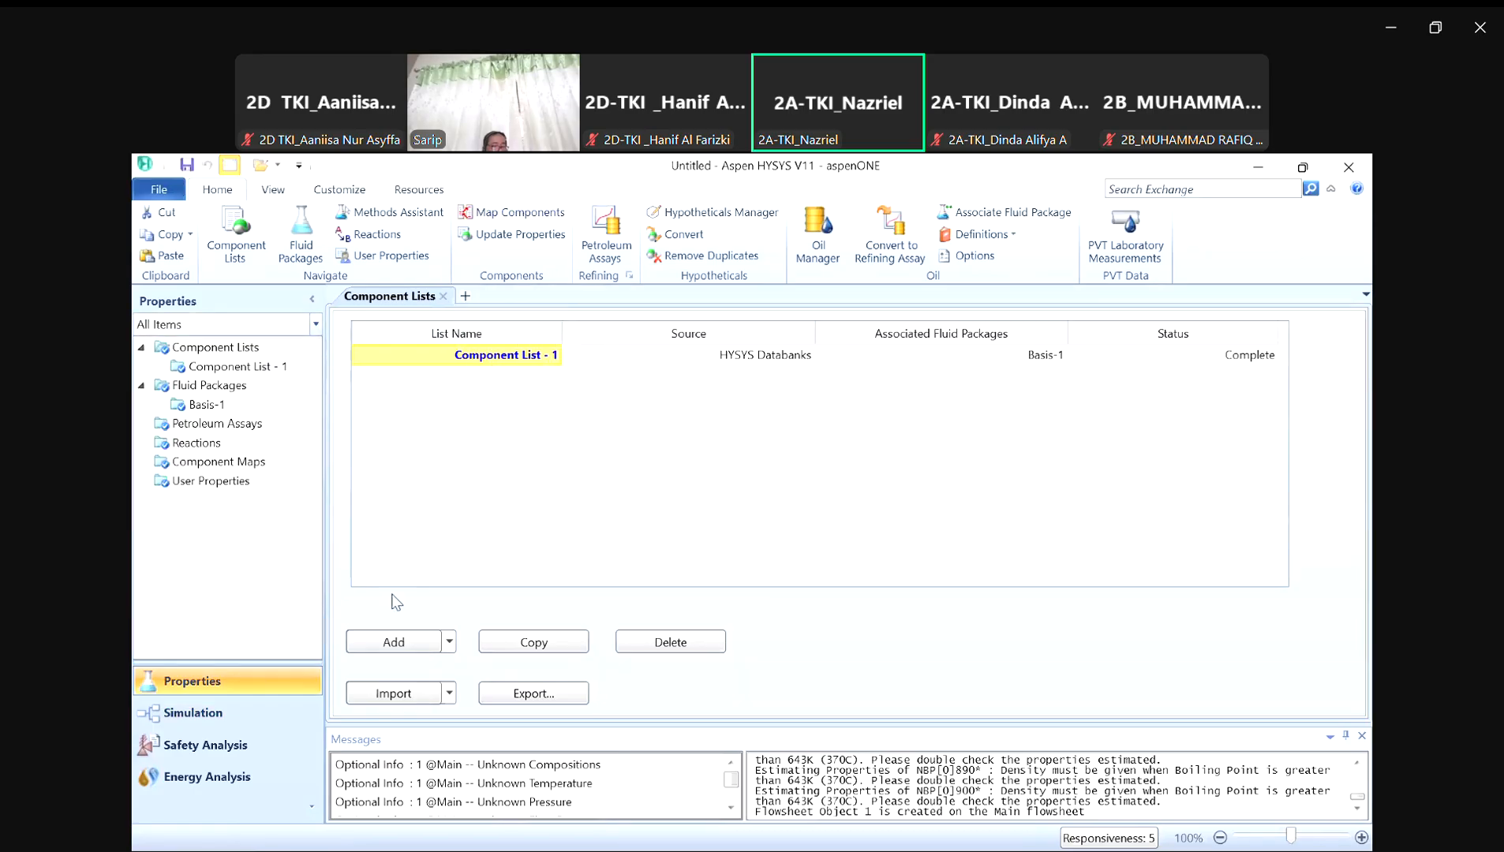
Step: Reopen Component List - 1, switch its source to Hypothetical and examine the generated components in HypoGroup1
{"action": "double_click", "coordinate": [512, 356]}
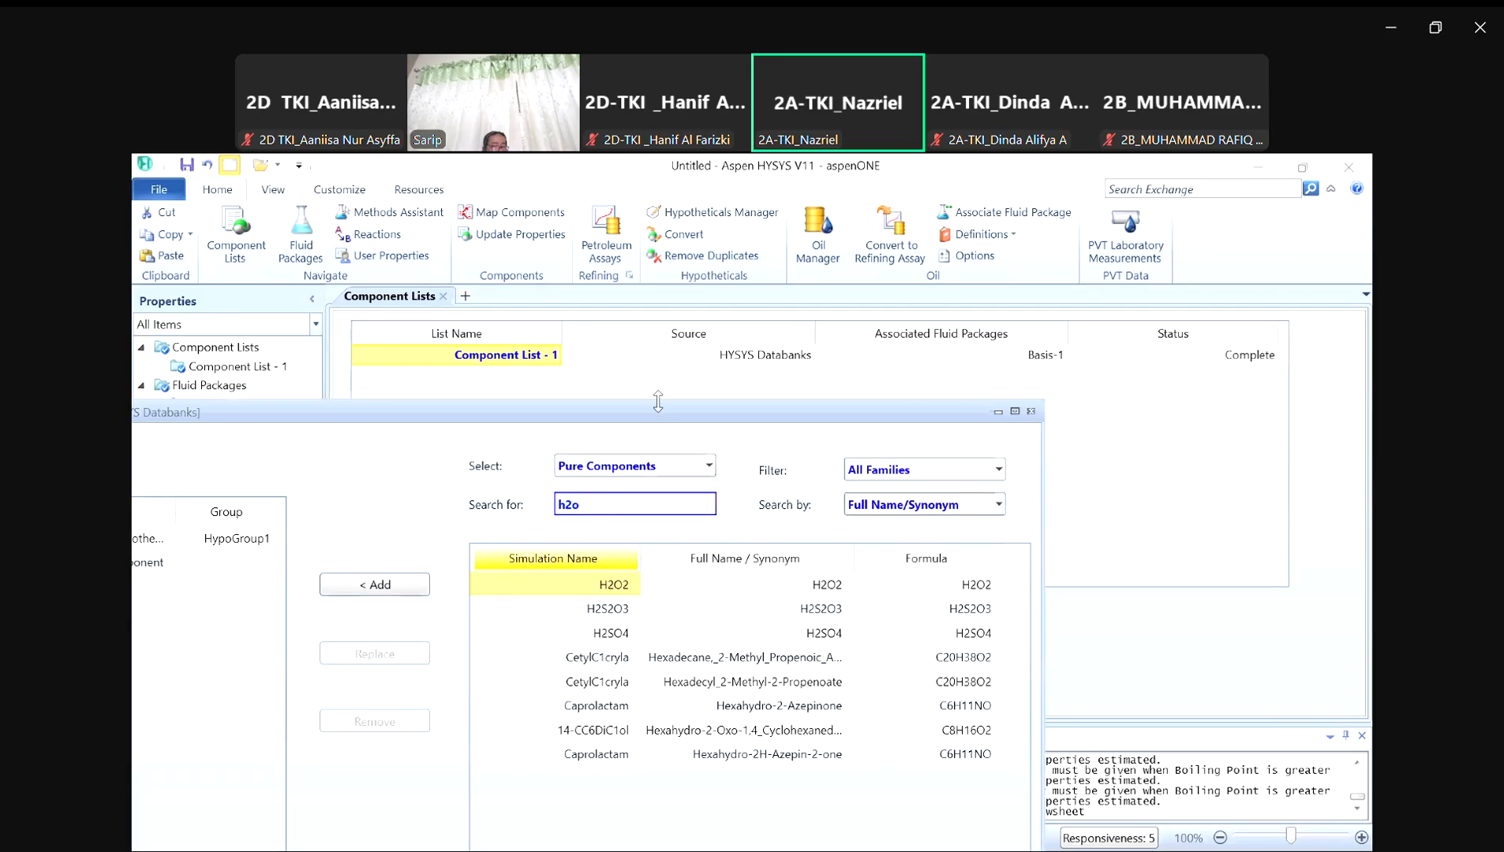
{"action": "left_click_drag", "start_coordinate": [640, 408], "coordinate": [905, 228]}
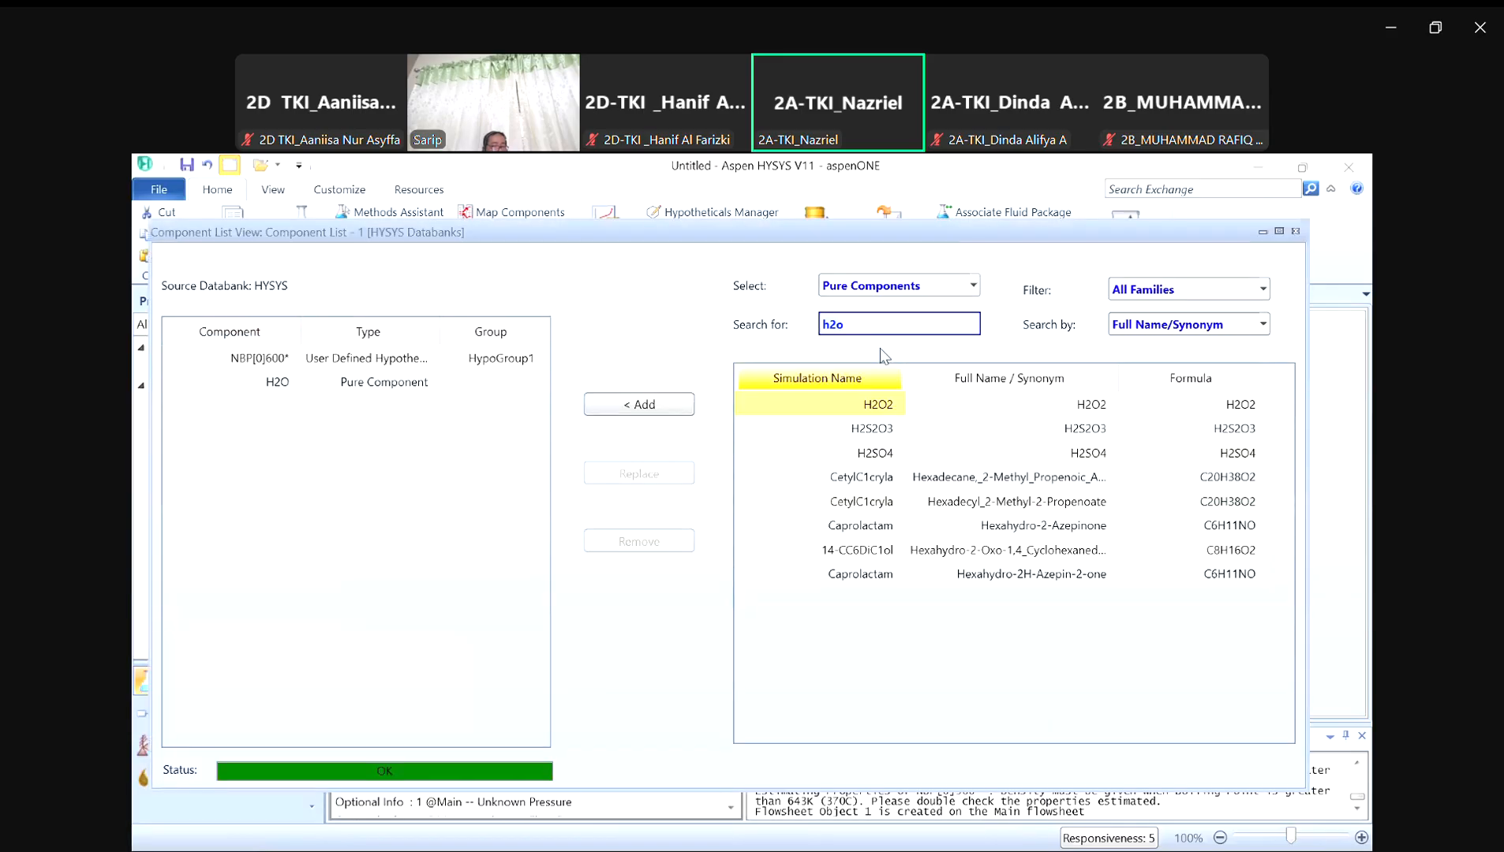
{"action": "left_click", "coordinate": [969, 289]}
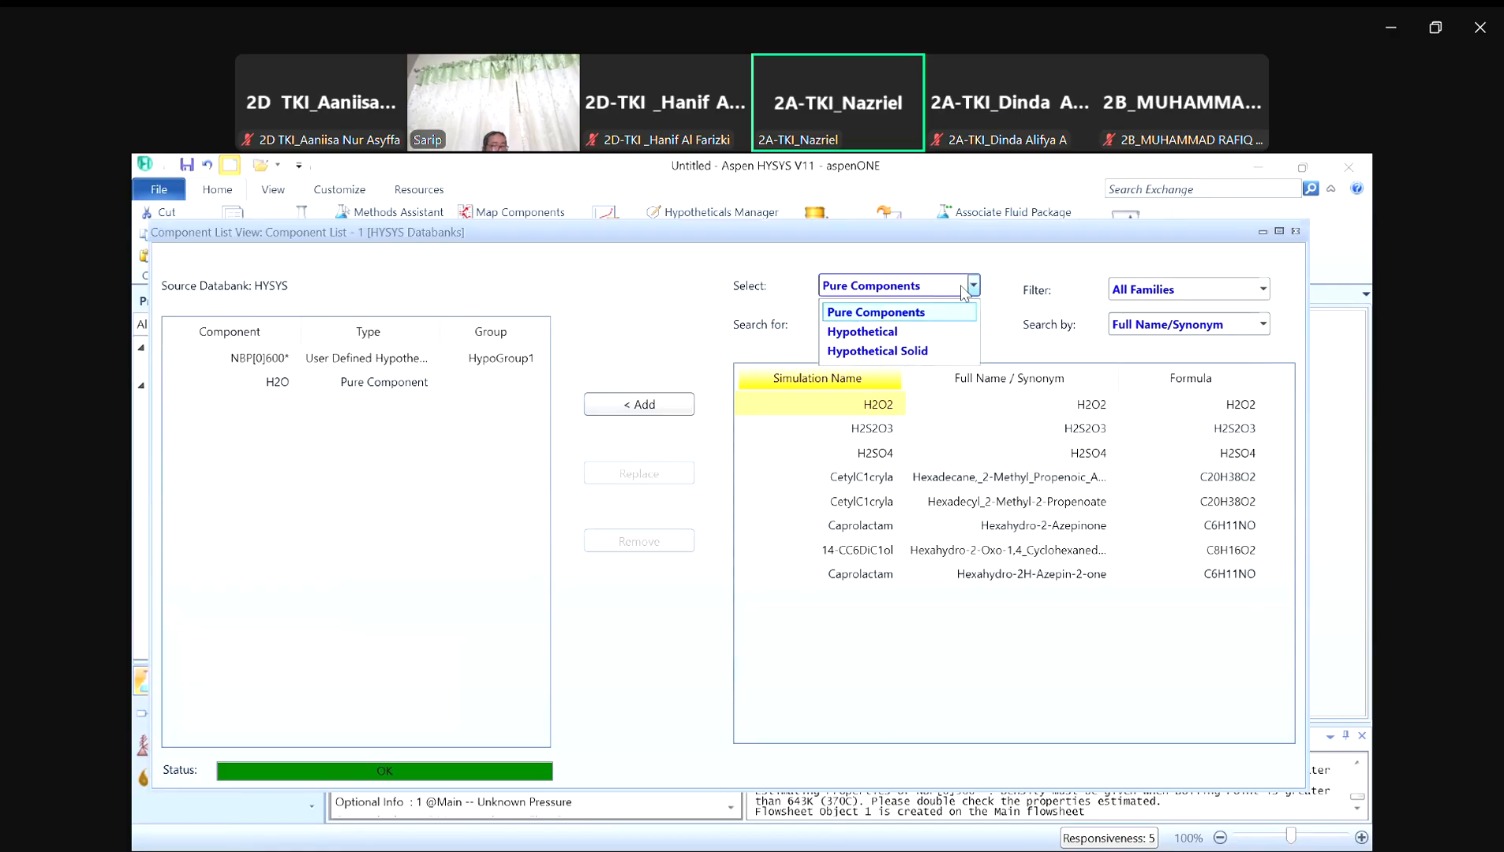
{"action": "left_click", "coordinate": [966, 288]}
{"action": "left_click", "coordinate": [974, 289]}
{"action": "left_click", "coordinate": [904, 331]}
{"action": "scroll", "coordinate": [880, 569], "scroll_direction": "down", "scroll_amount": 7}
{"action": "scroll", "coordinate": [877, 567], "scroll_direction": "down", "scroll_amount": 6}
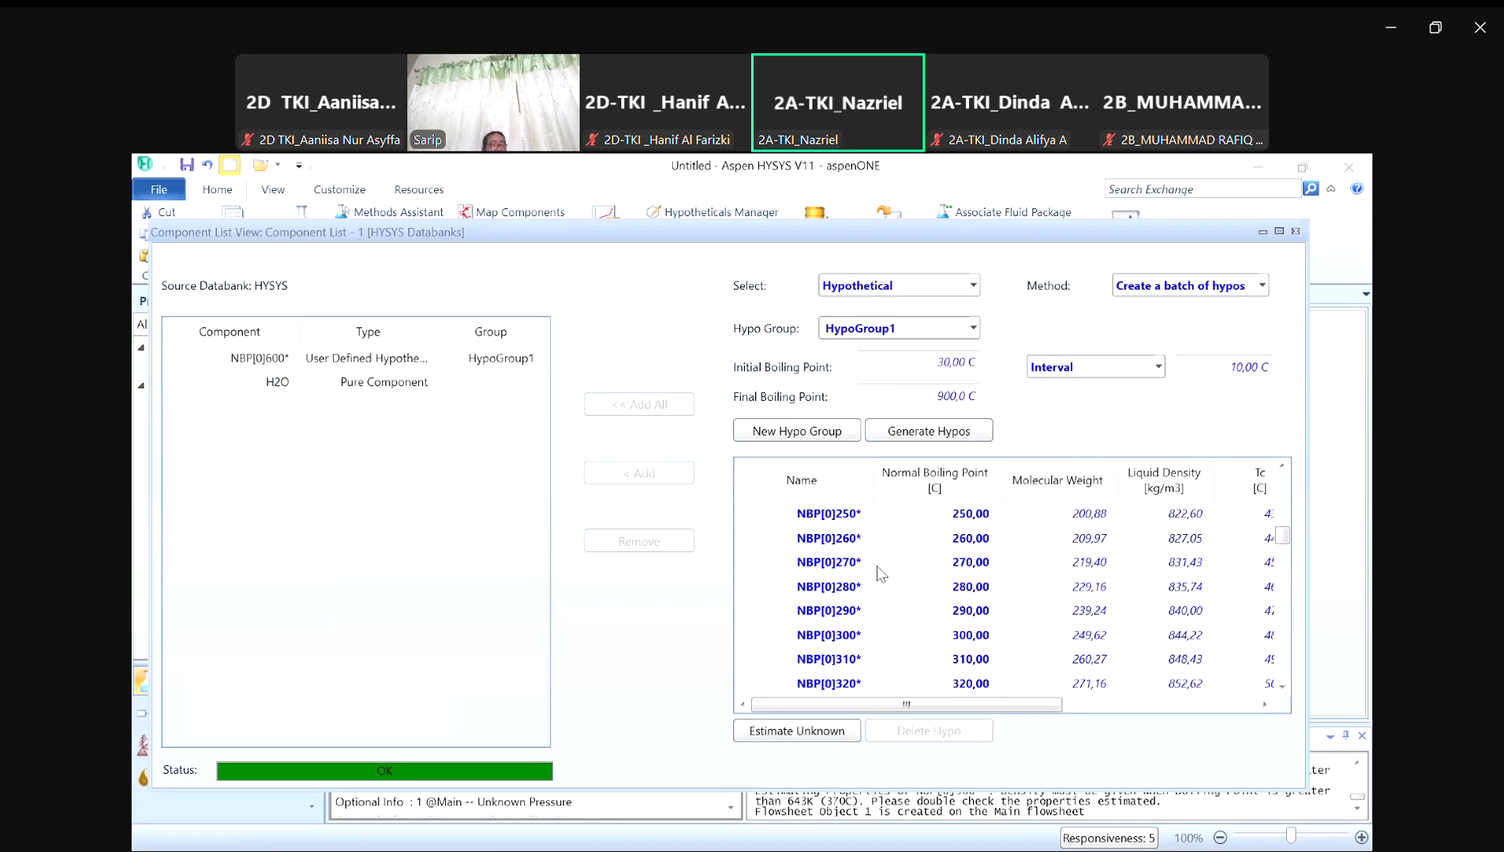
{"action": "scroll", "coordinate": [876, 567], "scroll_direction": "down", "scroll_amount": 6}
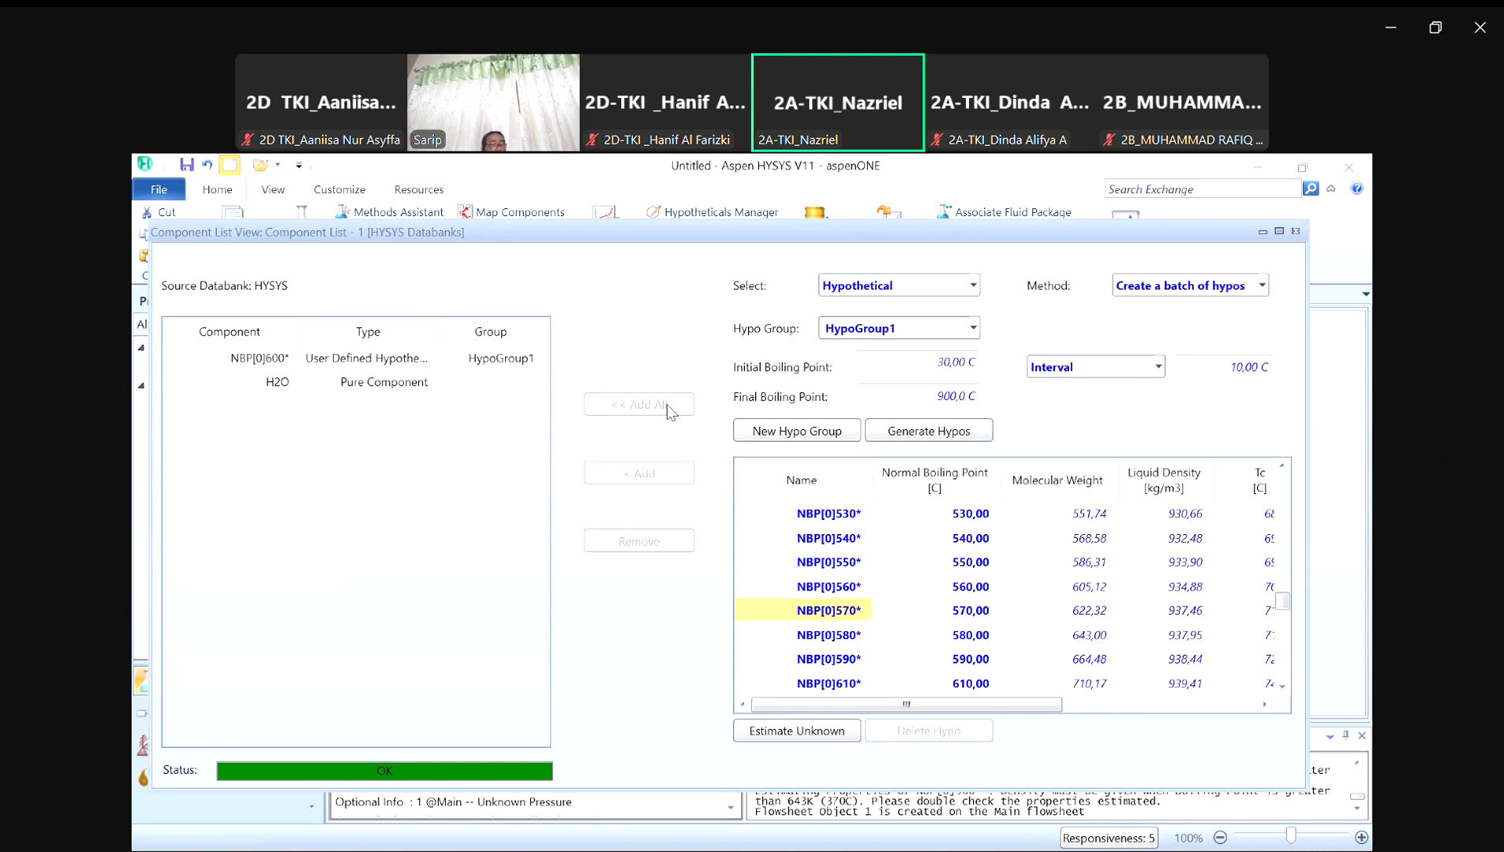
Step: Select NBP[0]600* in the component list, set the source back to Pure Components and close the list view
{"action": "left_click", "coordinate": [253, 359]}
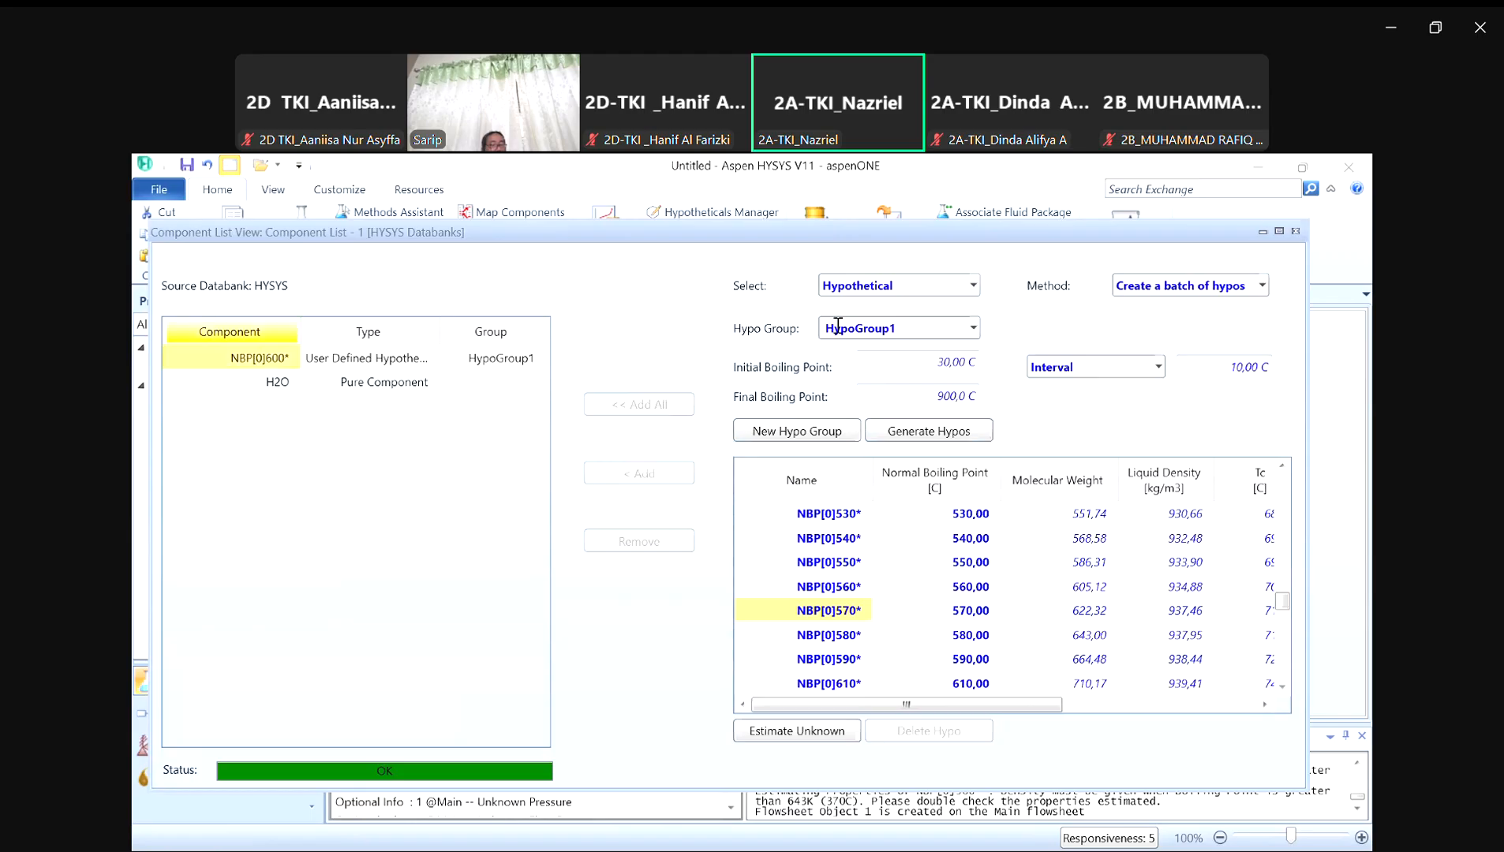
{"action": "left_click", "coordinate": [972, 286]}
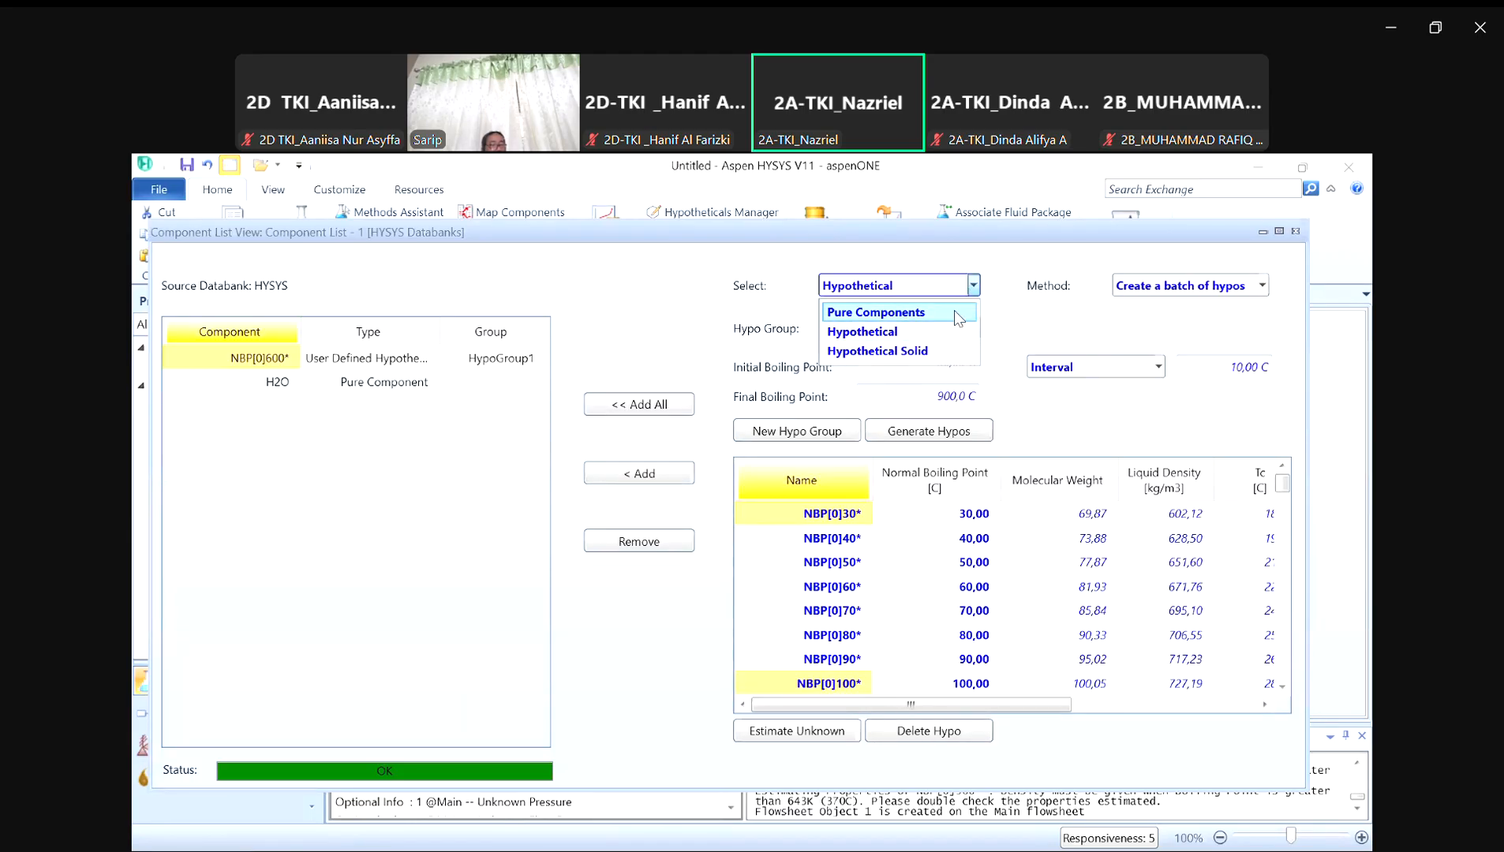
{"action": "left_click", "coordinate": [906, 313]}
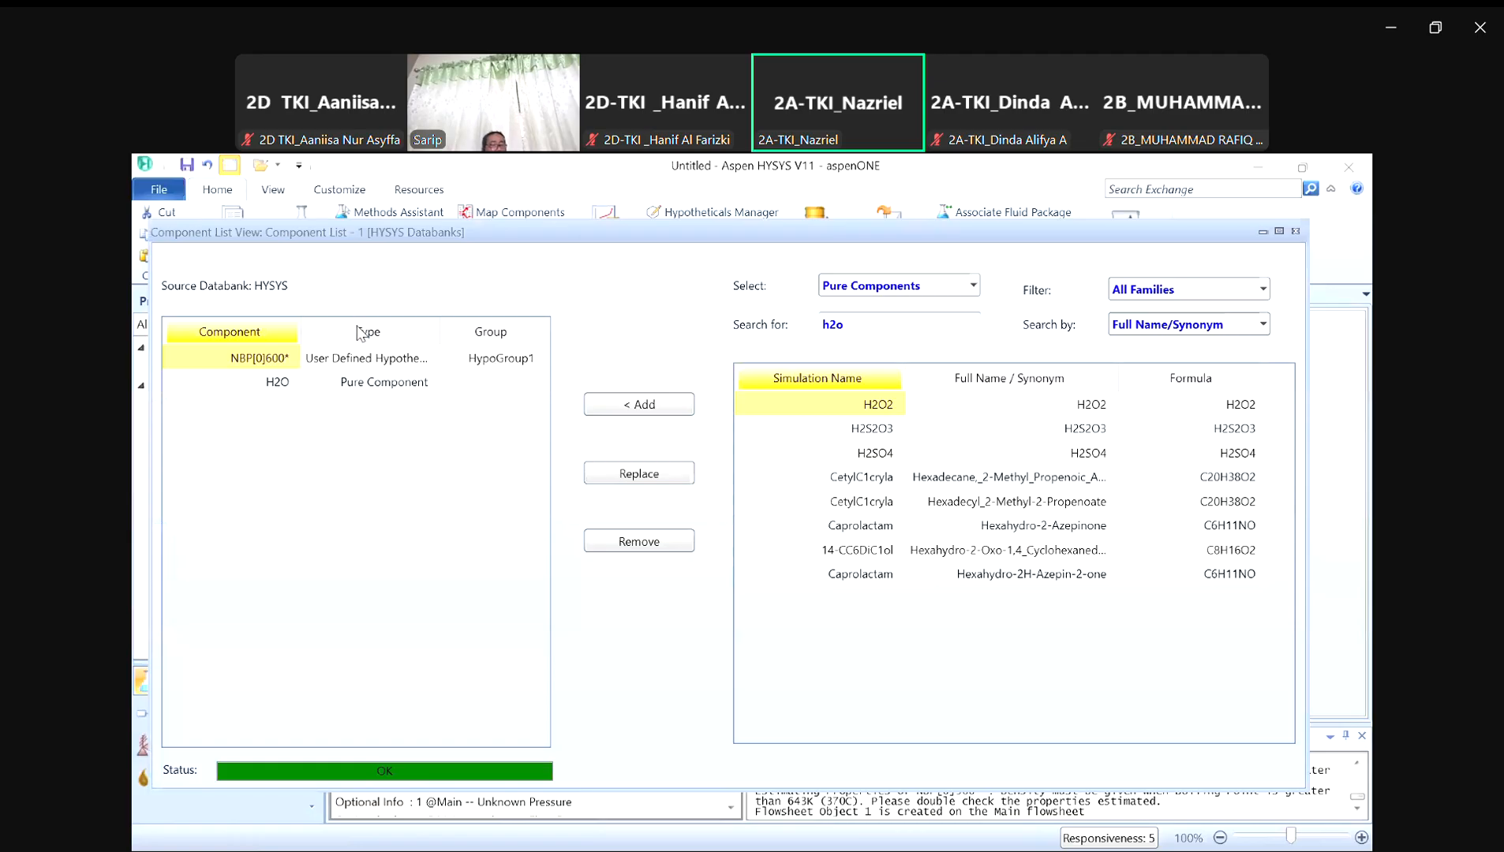
{"action": "left_click", "coordinate": [1295, 231]}
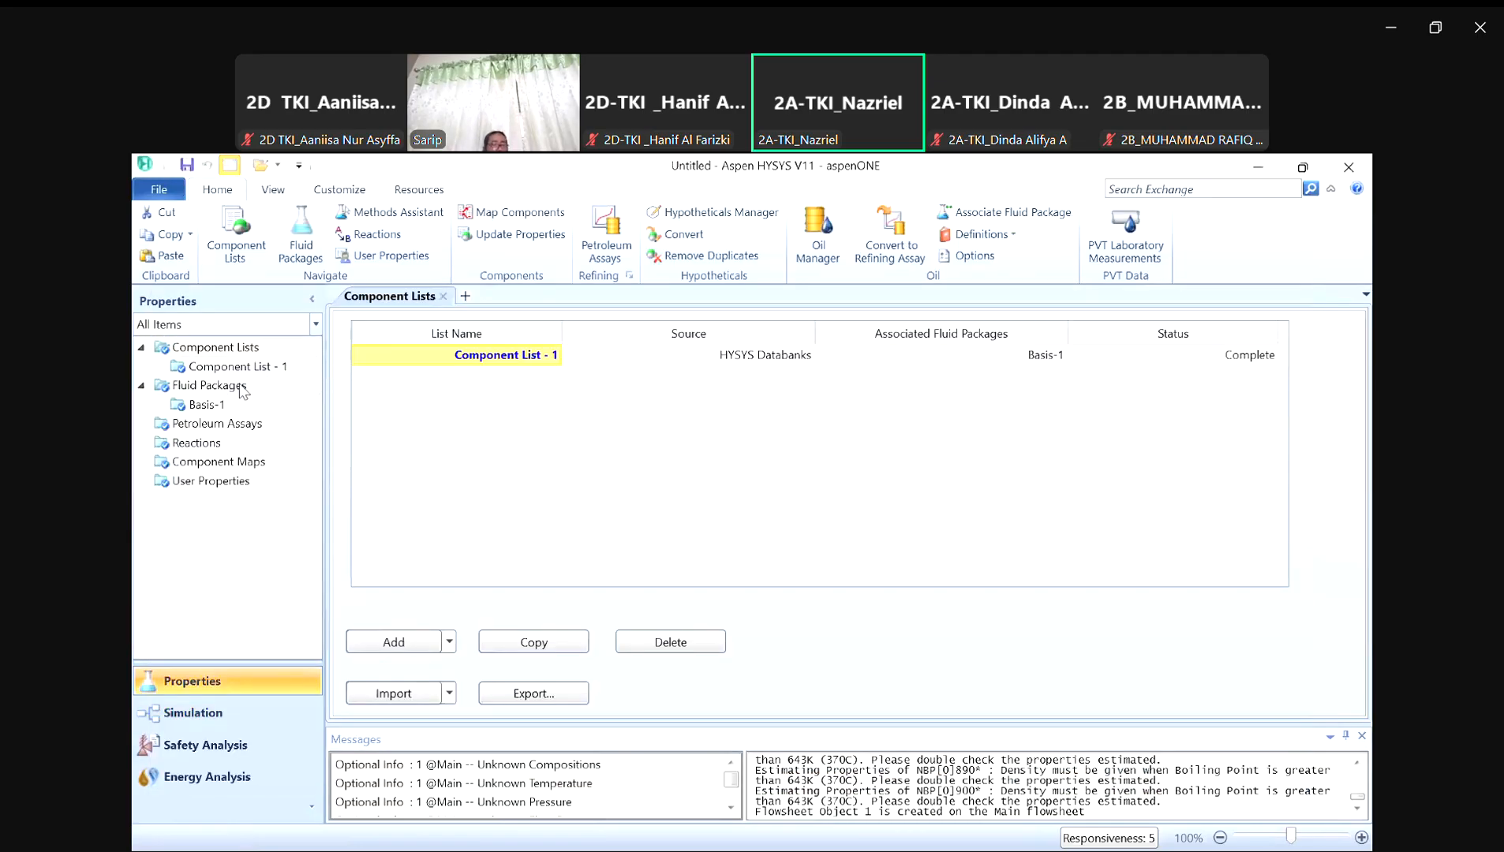
Step: Review the property package settings of fluid package Basis-1 and close its view
{"action": "left_click", "coordinate": [242, 387]}
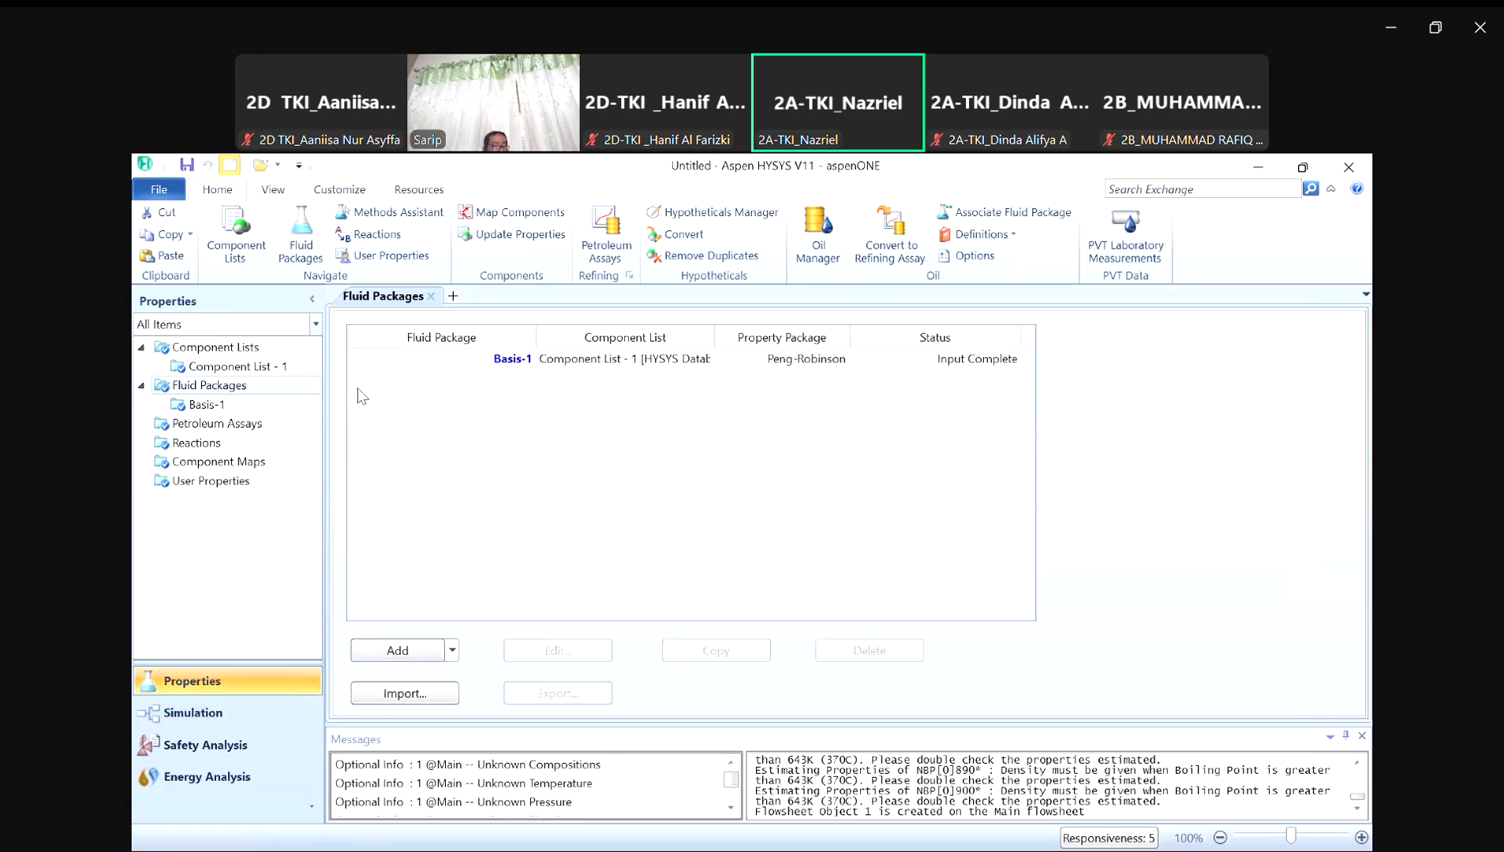
{"action": "left_click", "coordinate": [486, 360]}
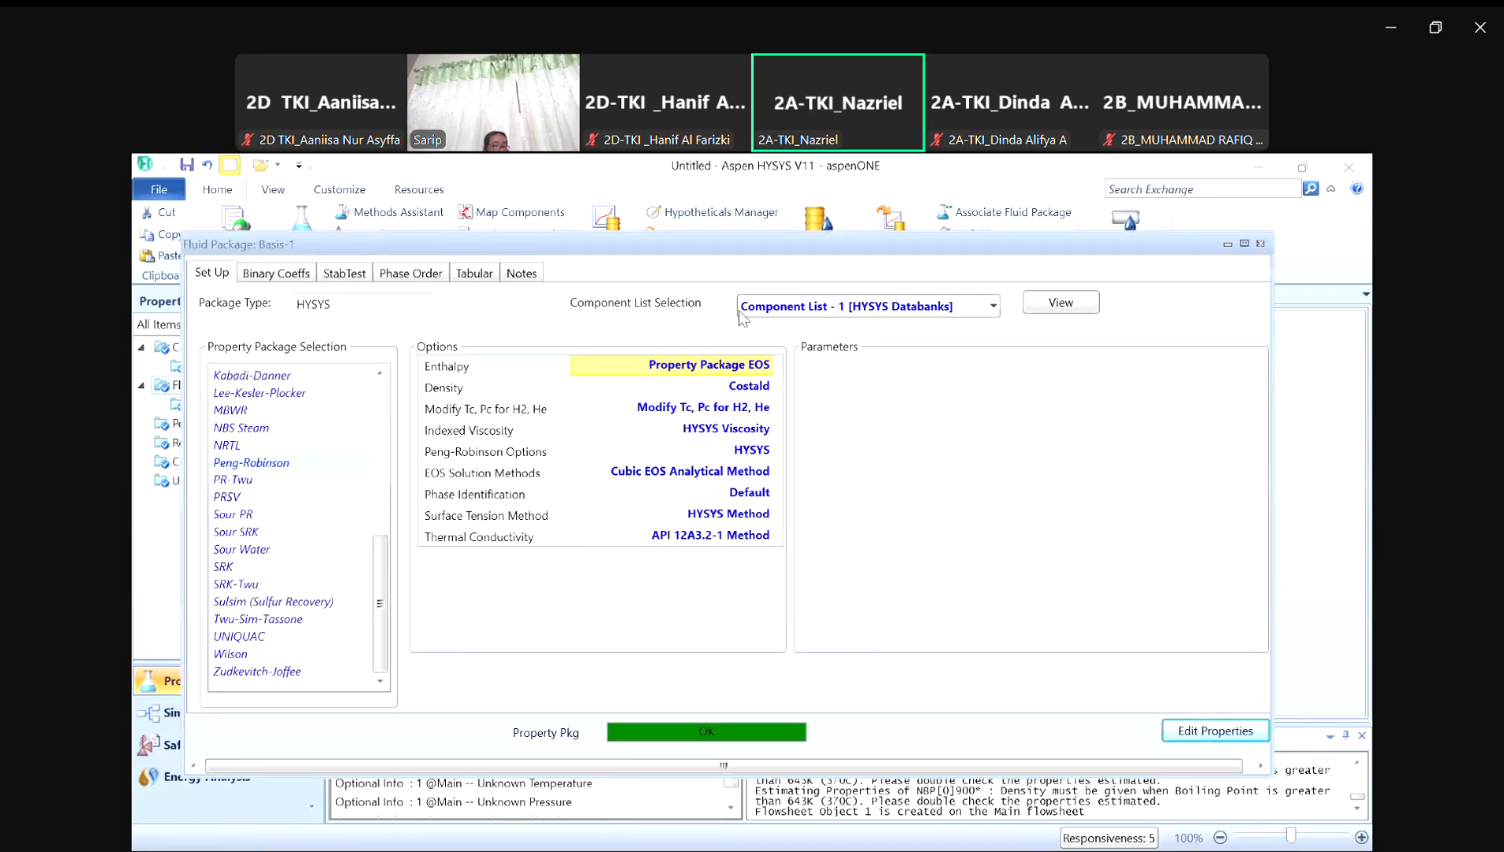
{"action": "left_click_drag", "start_coordinate": [779, 248], "coordinate": [728, 232]}
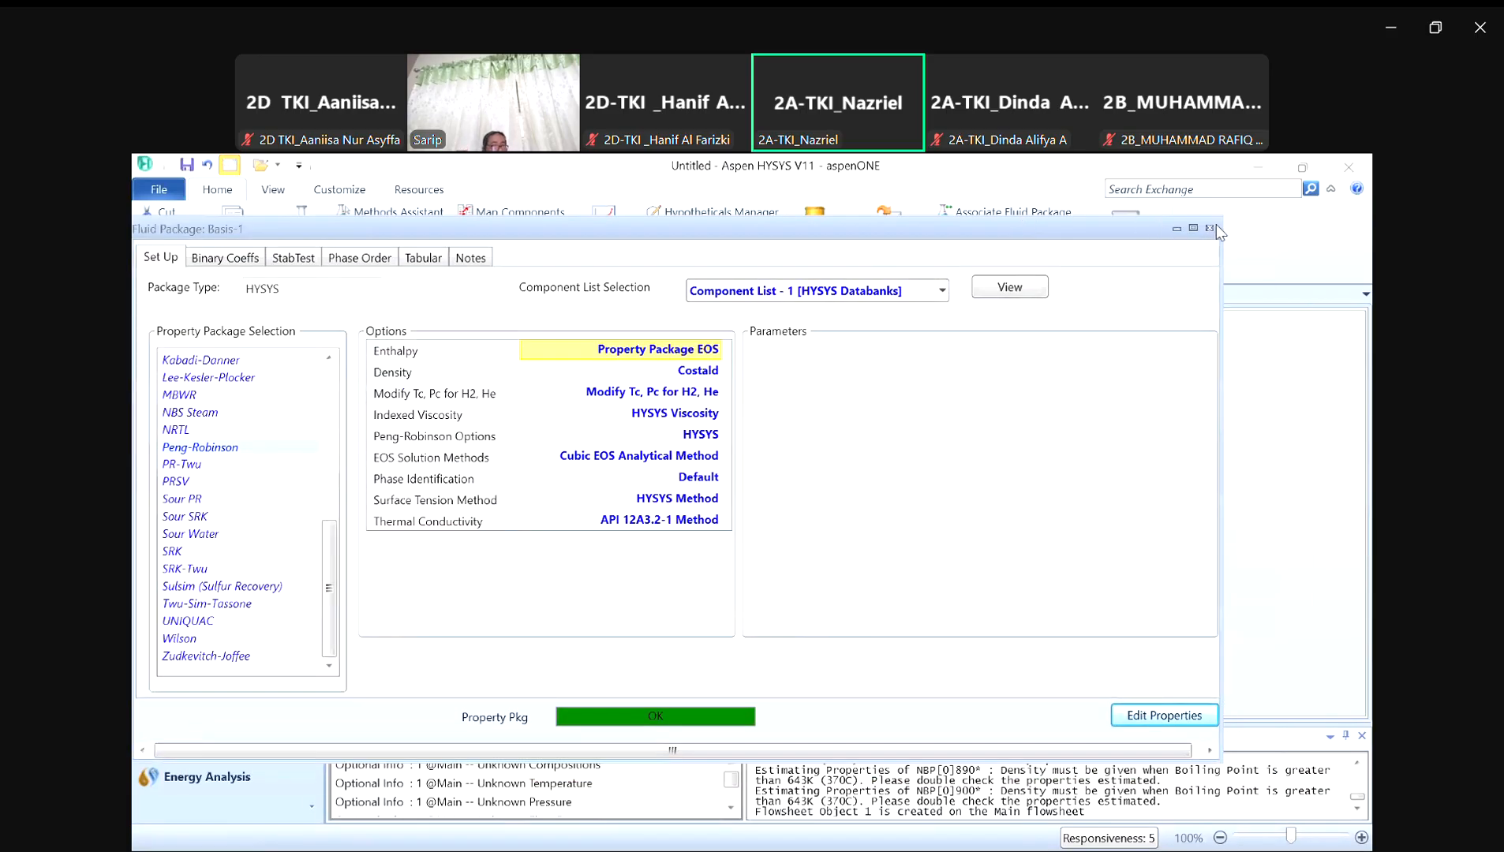
{"action": "left_click", "coordinate": [1210, 228]}
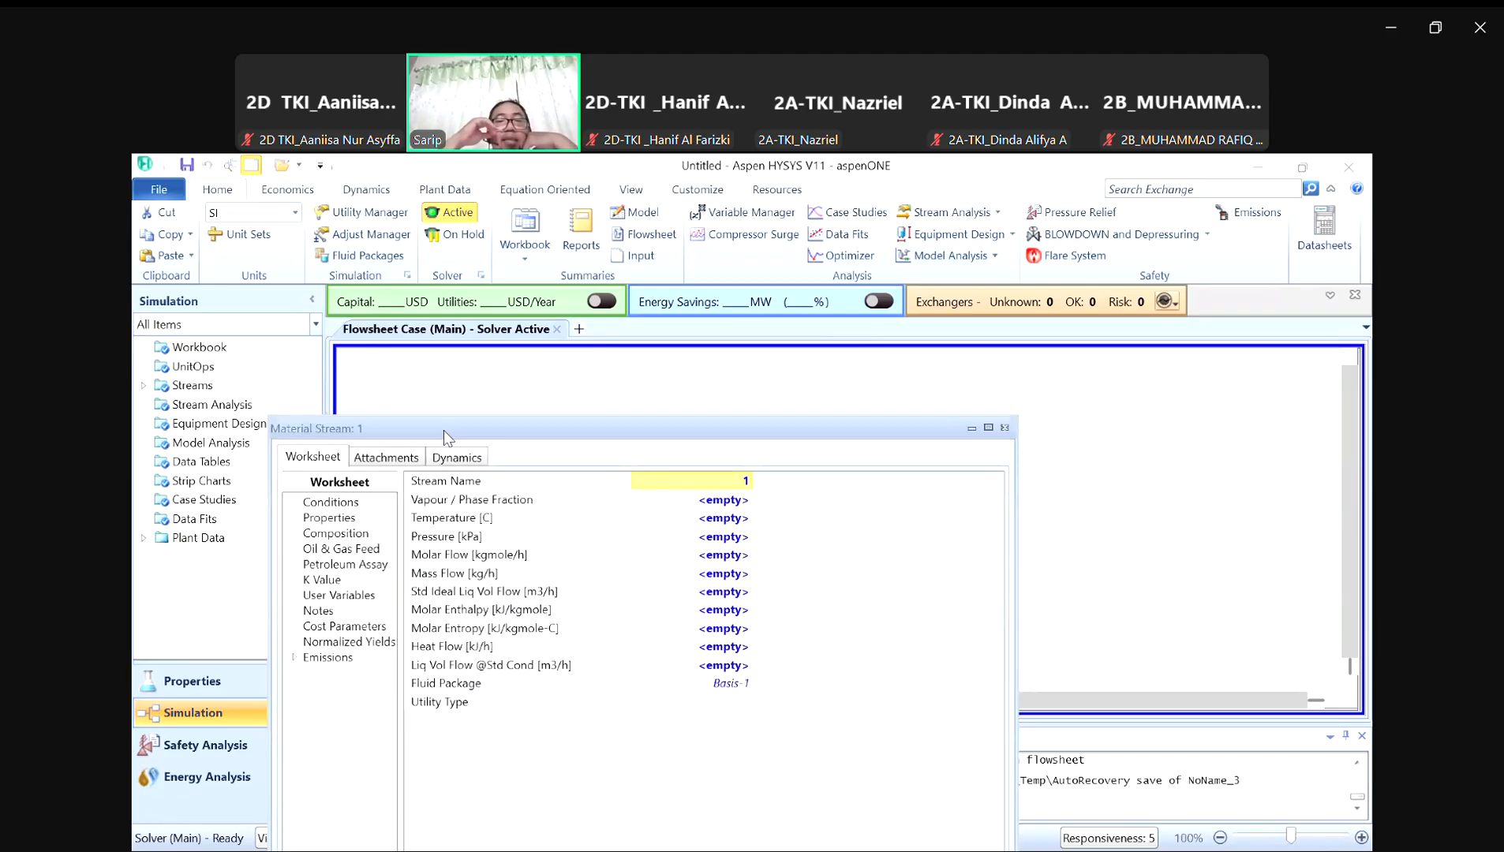
Step: Rename material stream 1 as "Crude PHR Duri"
{"action": "left_click_drag", "start_coordinate": [443, 430], "coordinate": [394, 260]}
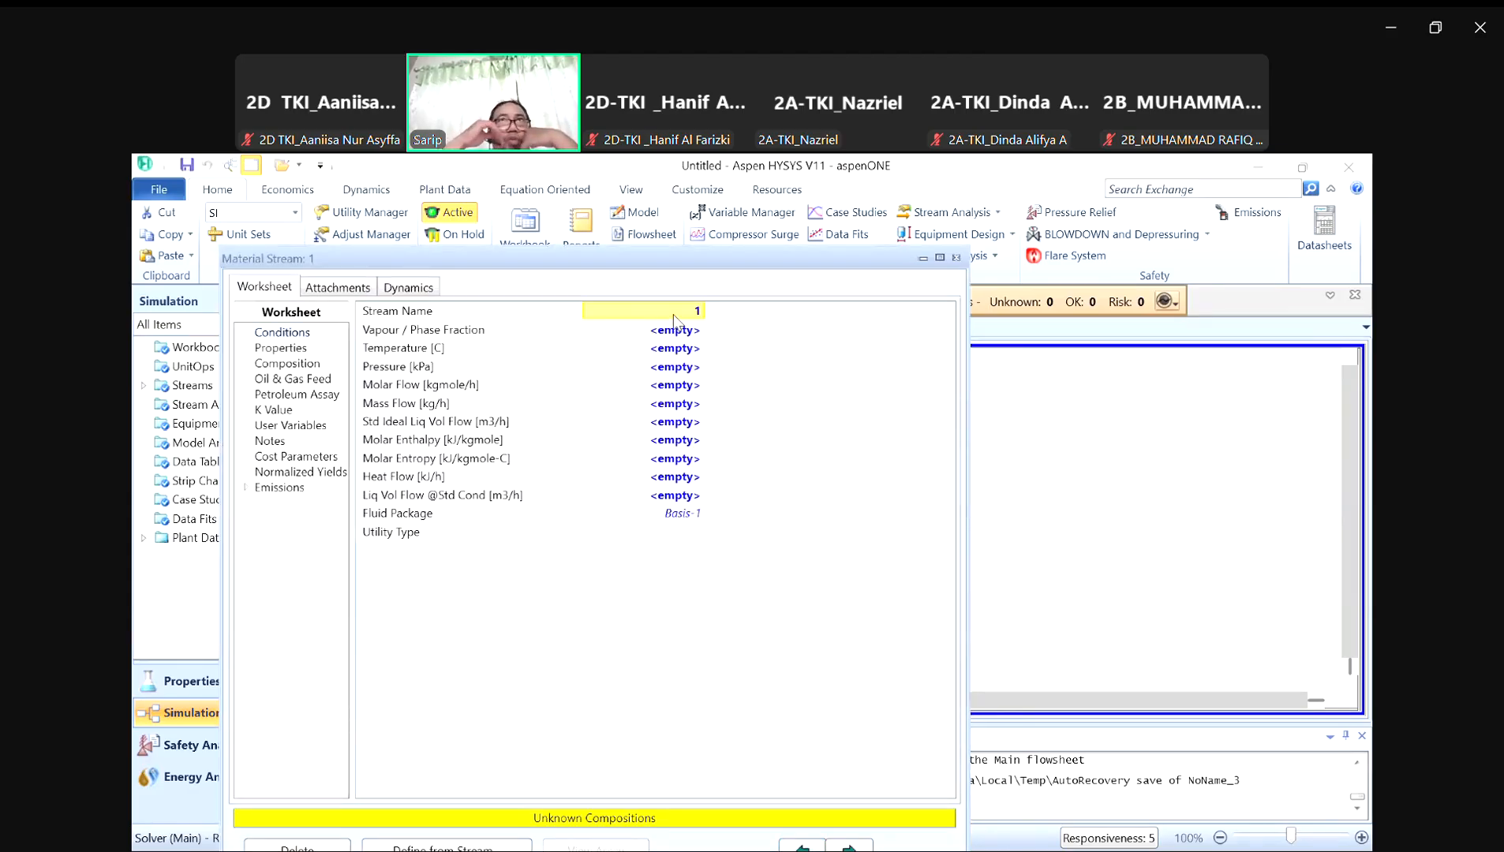
{"action": "type", "text": "Crude"}
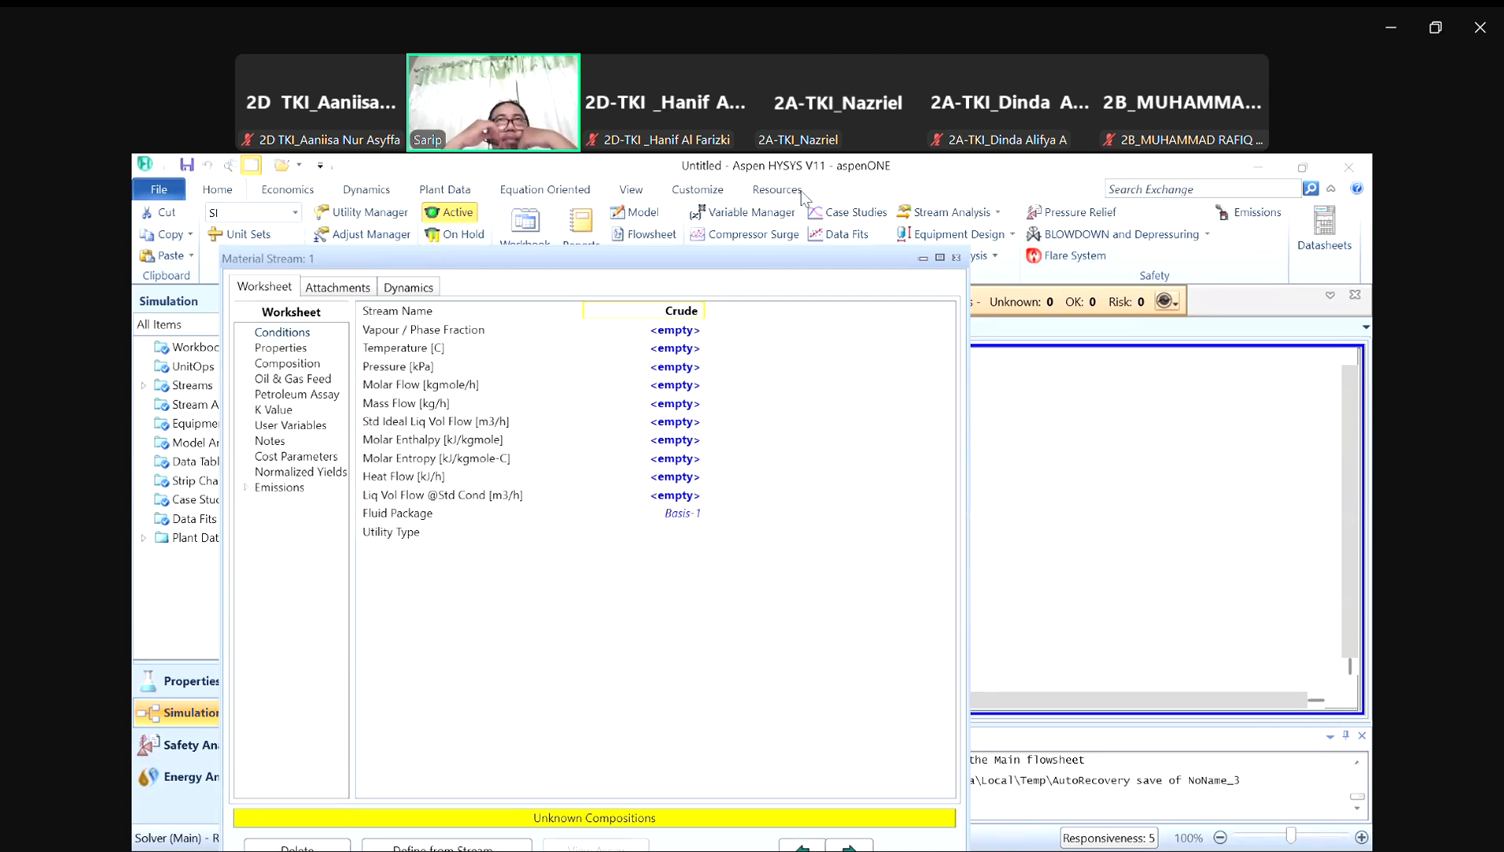
{"action": "type", "text": "PHR"}
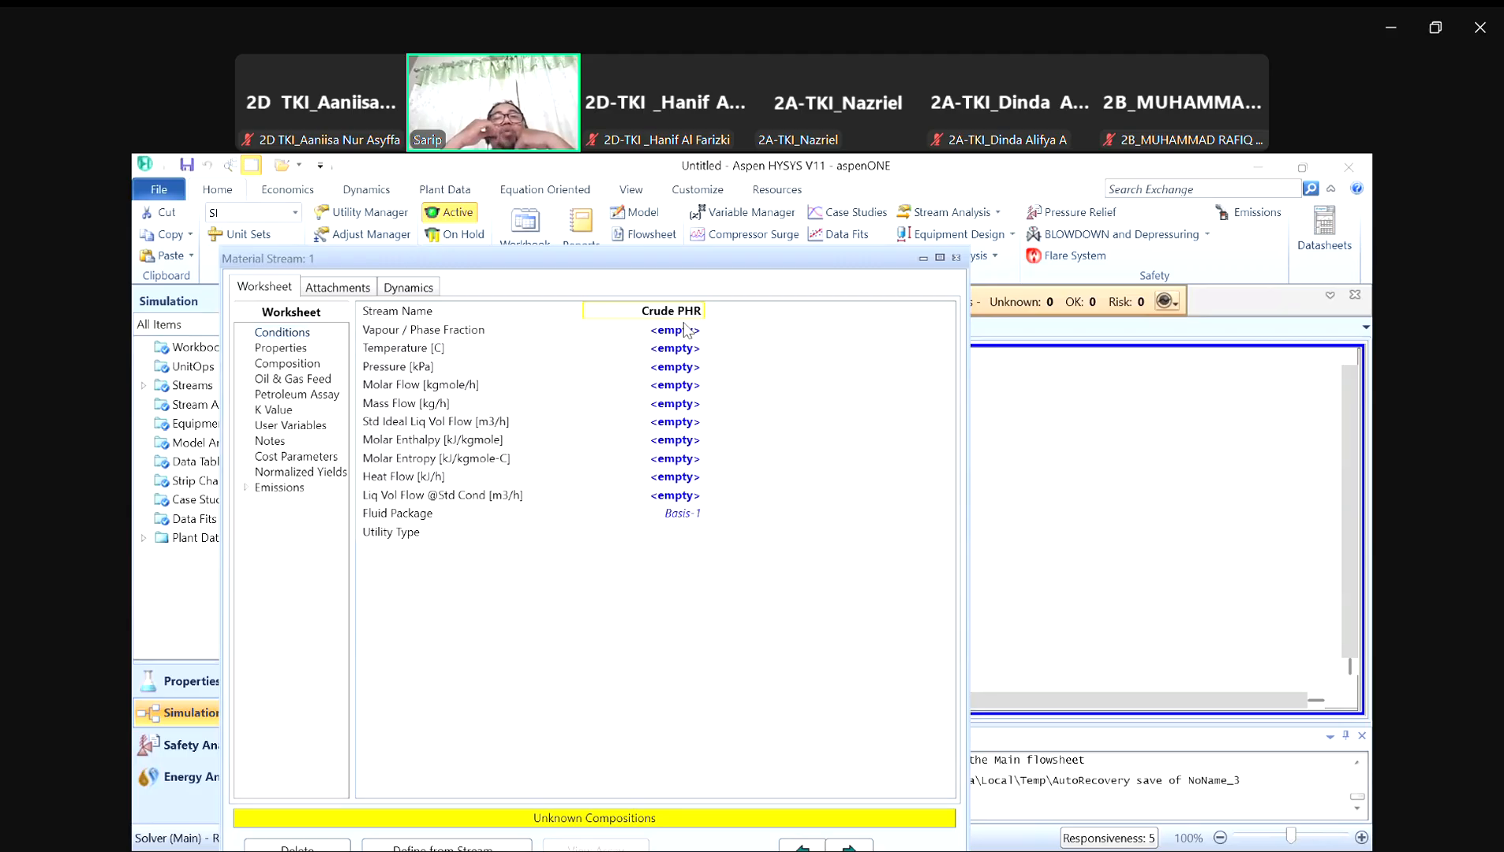
{"action": "type", "text": " Duri"}
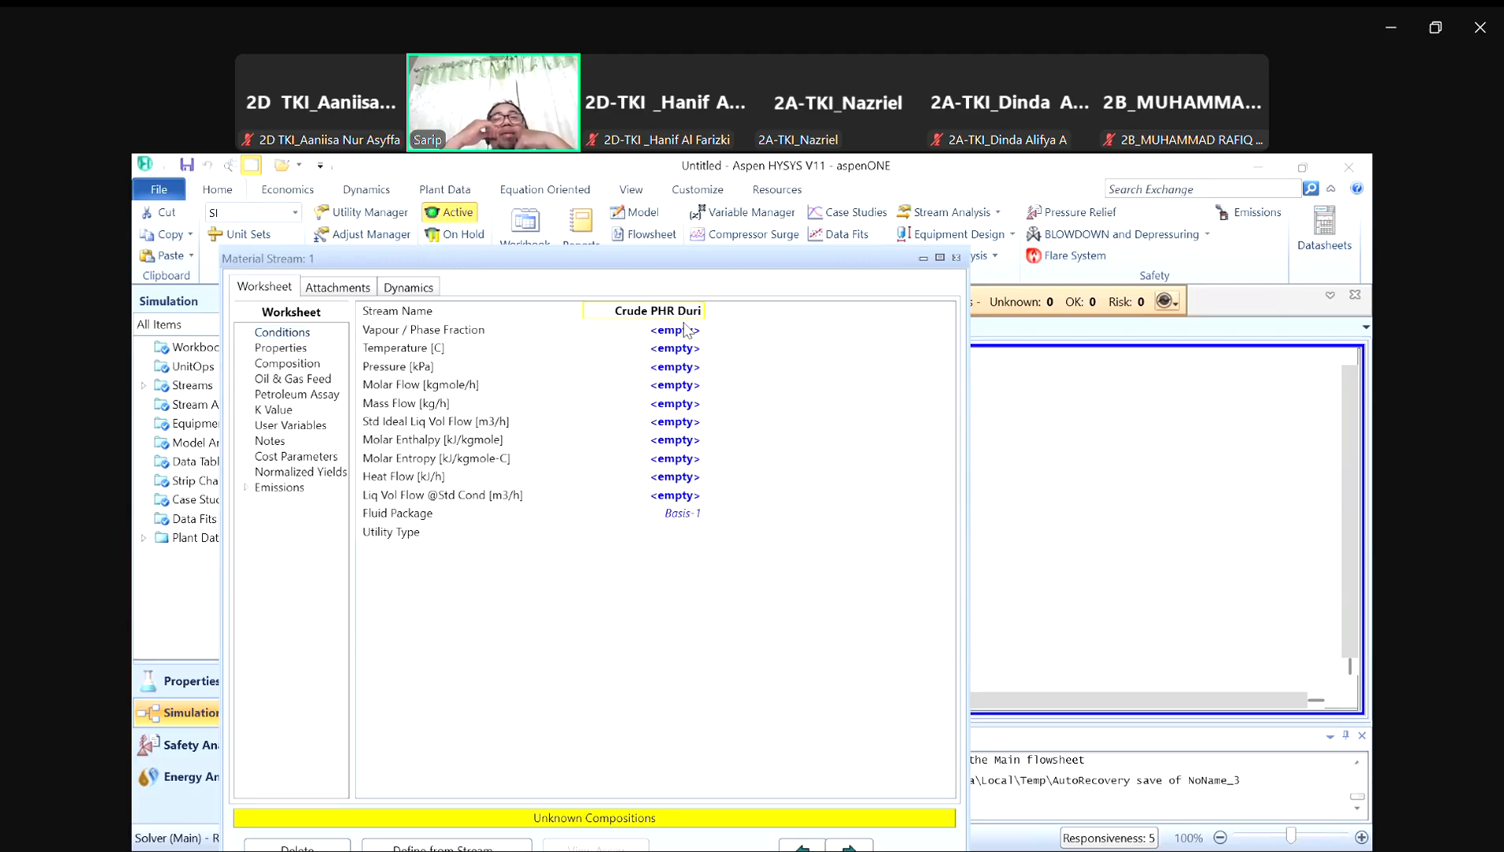
{"action": "left_click", "coordinate": [694, 407]}
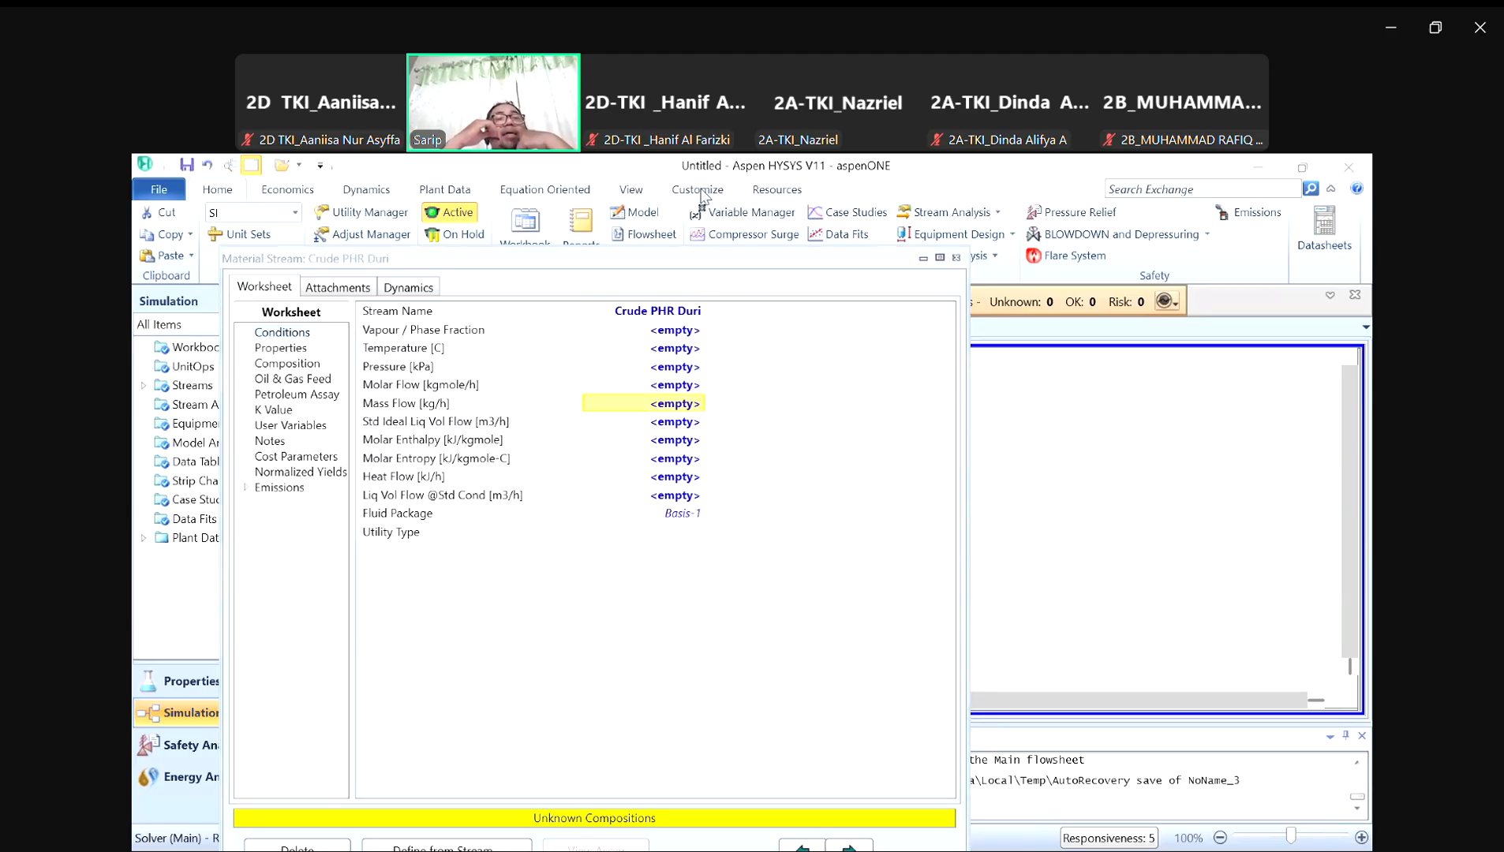
Step: Set the stream's NBP[0]600* mole fraction to 1, accept the composition and return to the stream conditions
{"action": "left_click", "coordinate": [318, 364]}
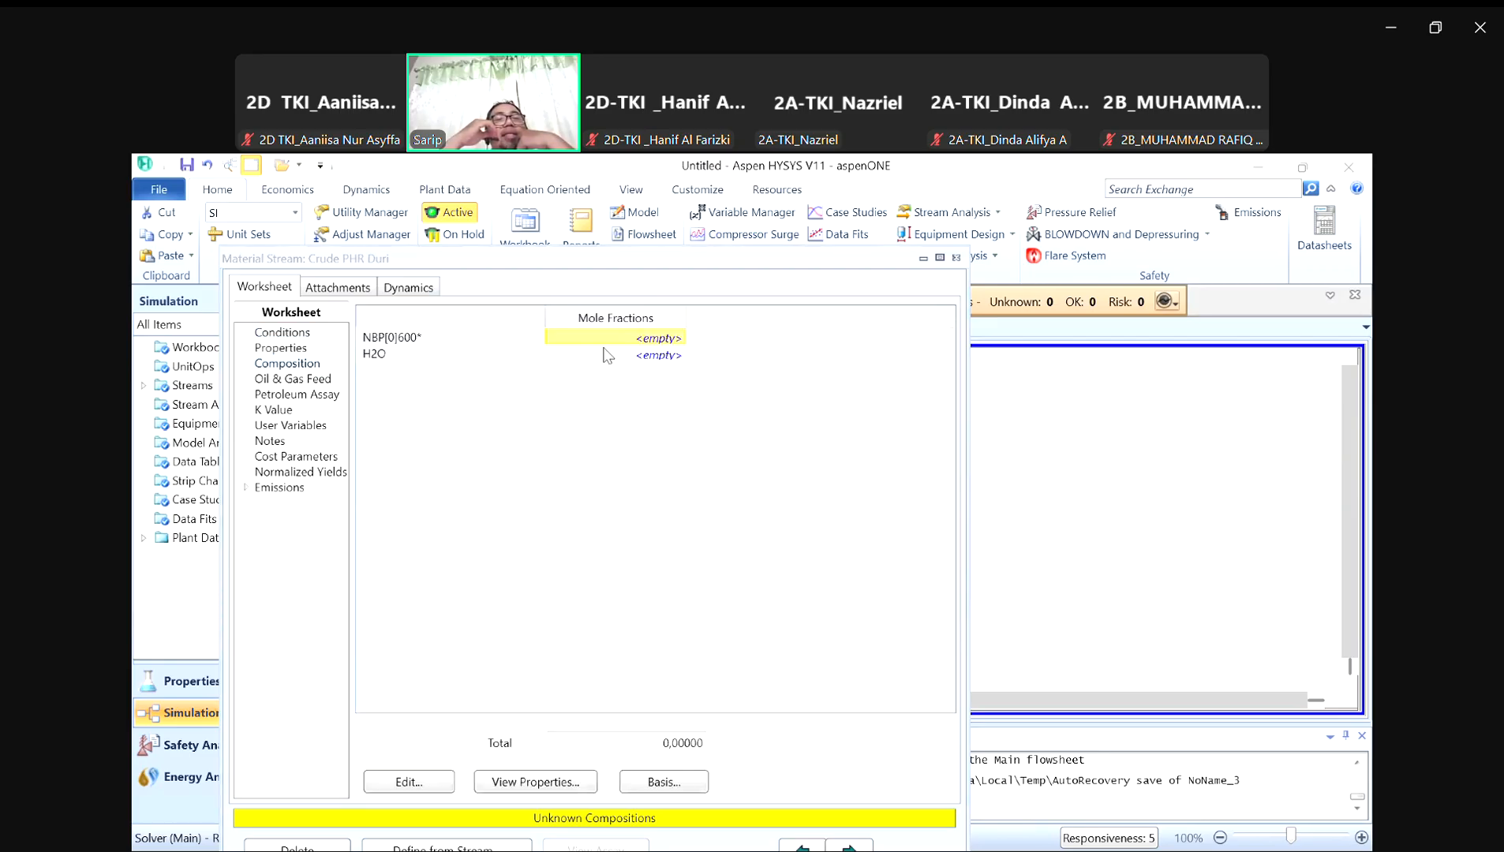
{"action": "left_click", "coordinate": [405, 783]}
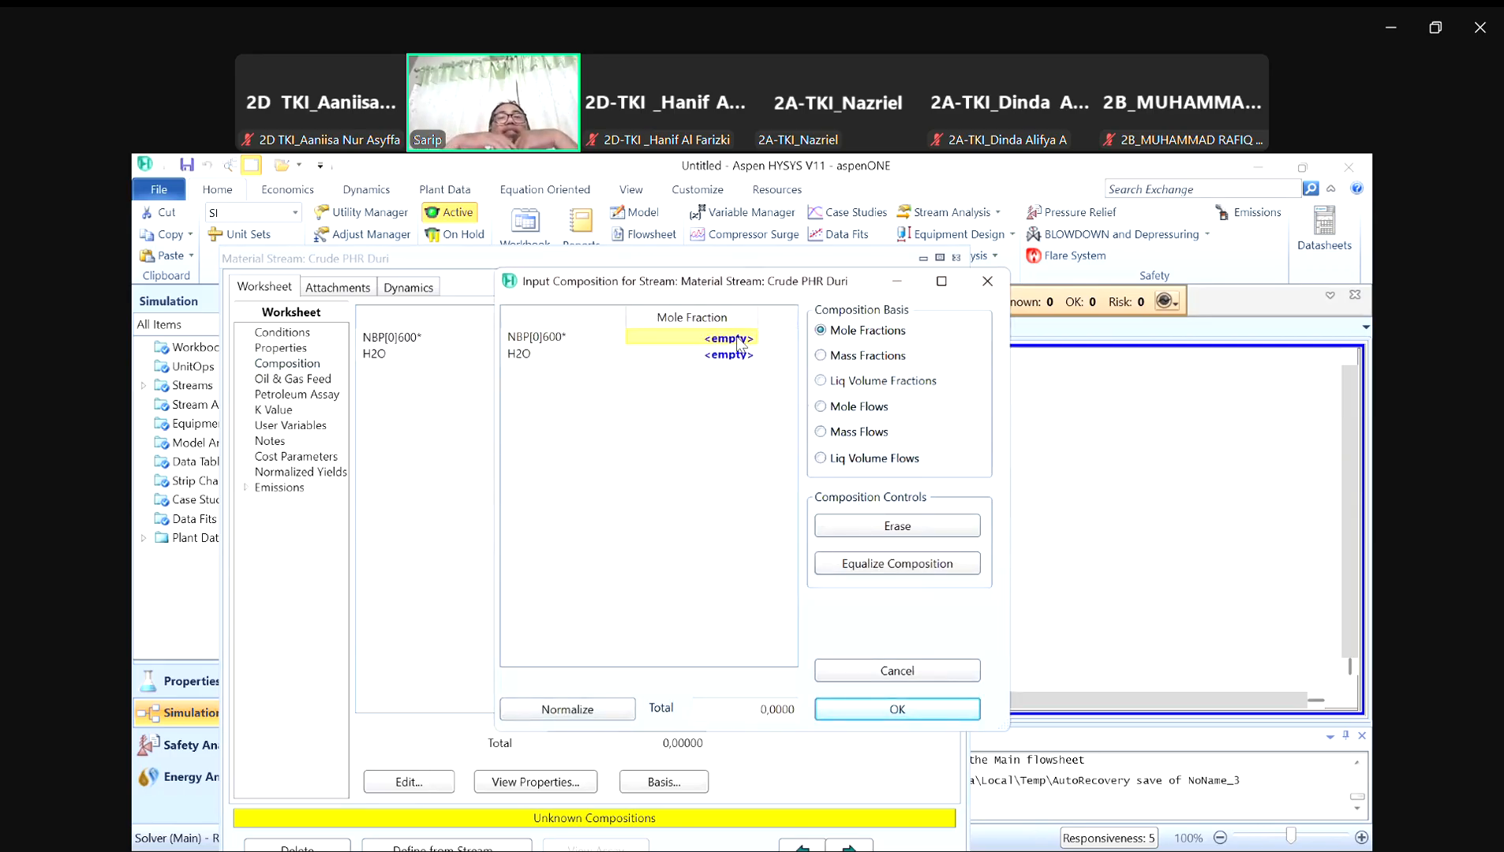
{"action": "type", "text": "1"}
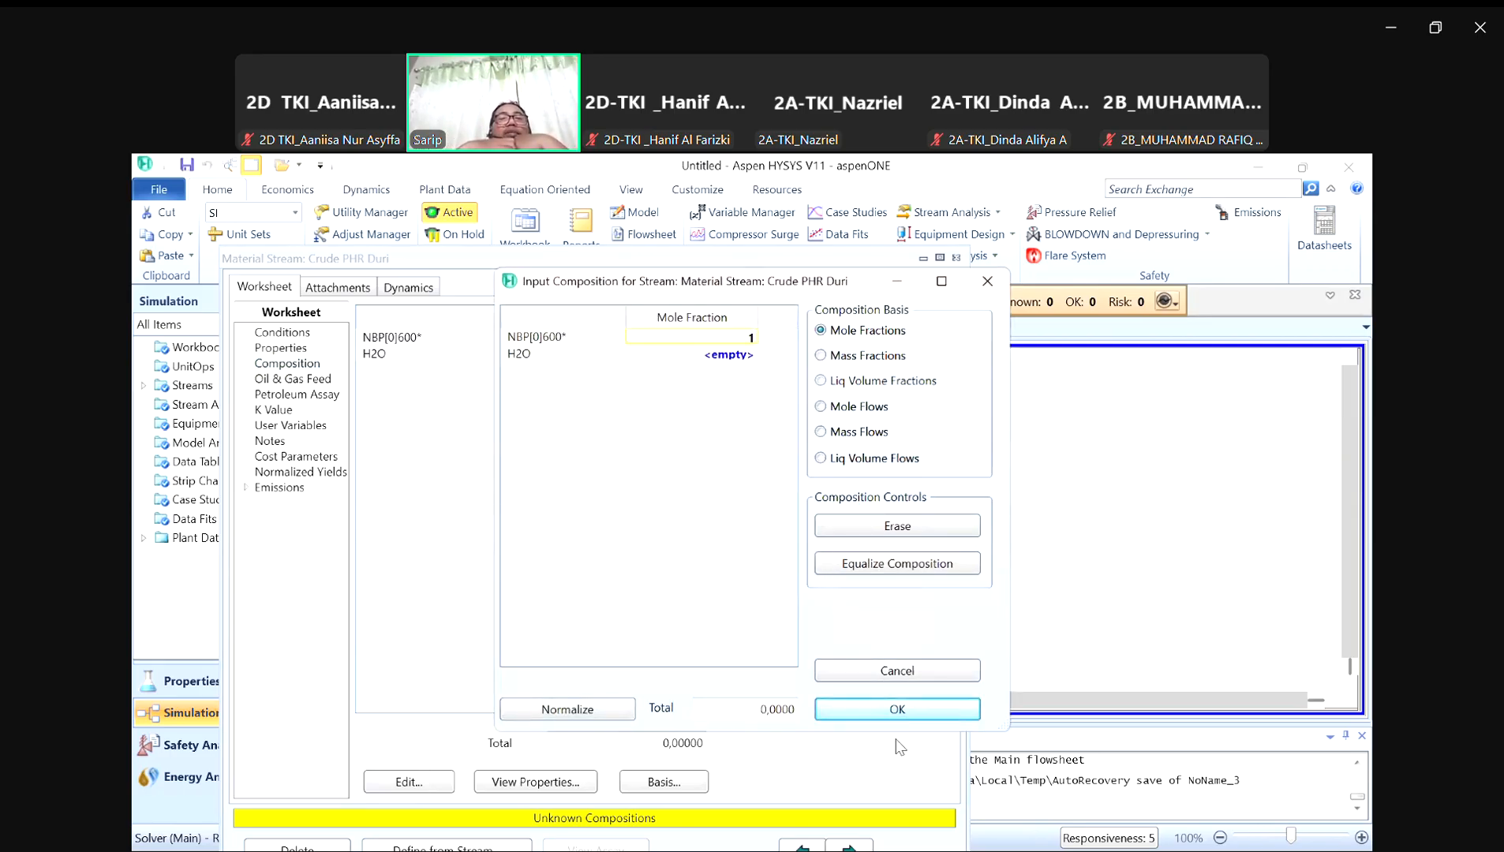
{"action": "left_click", "coordinate": [890, 710]}
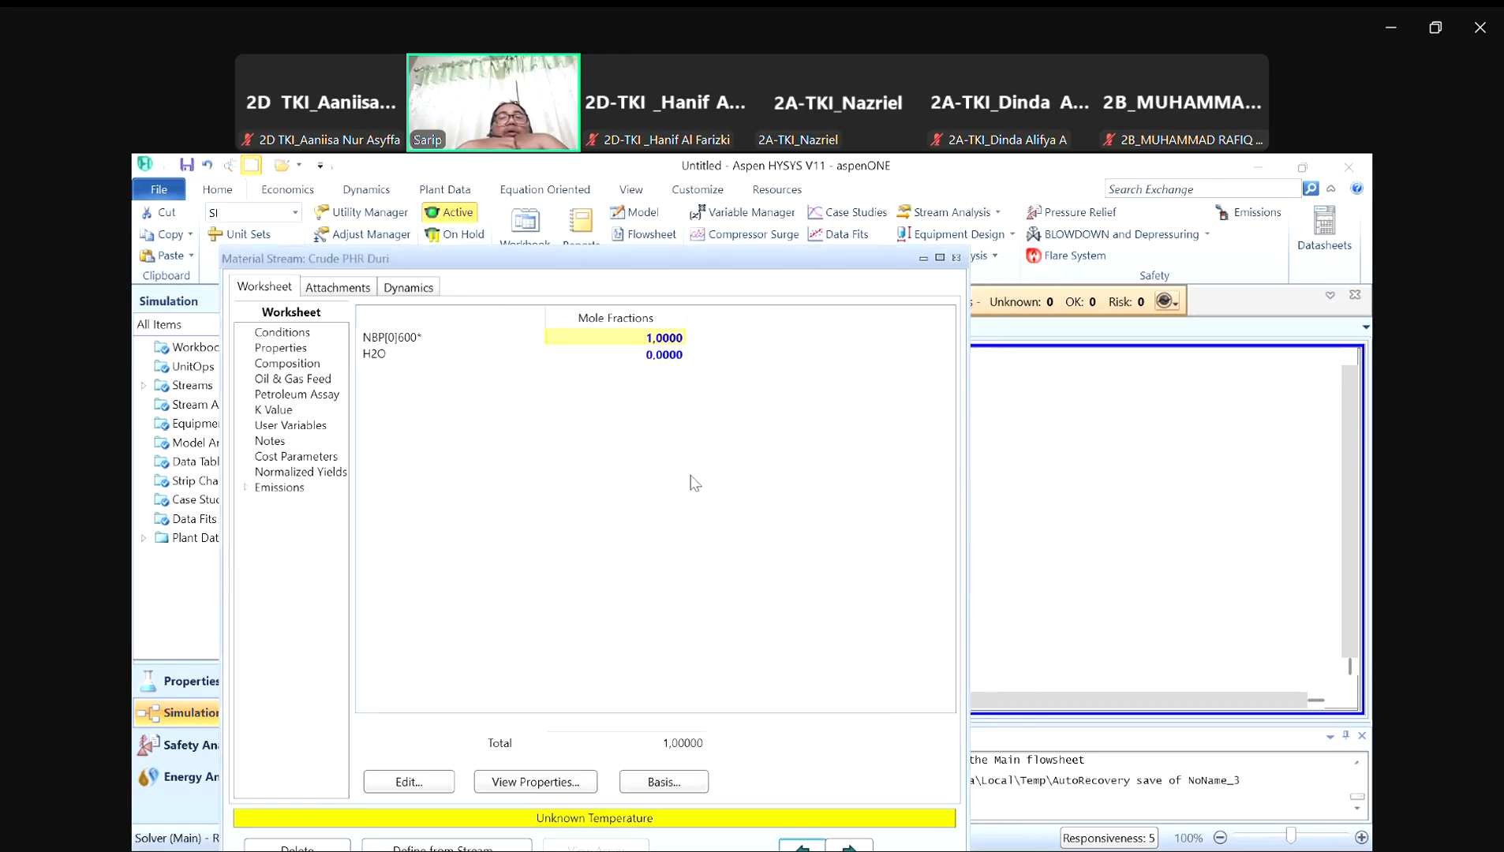
{"action": "left_click", "coordinate": [284, 333]}
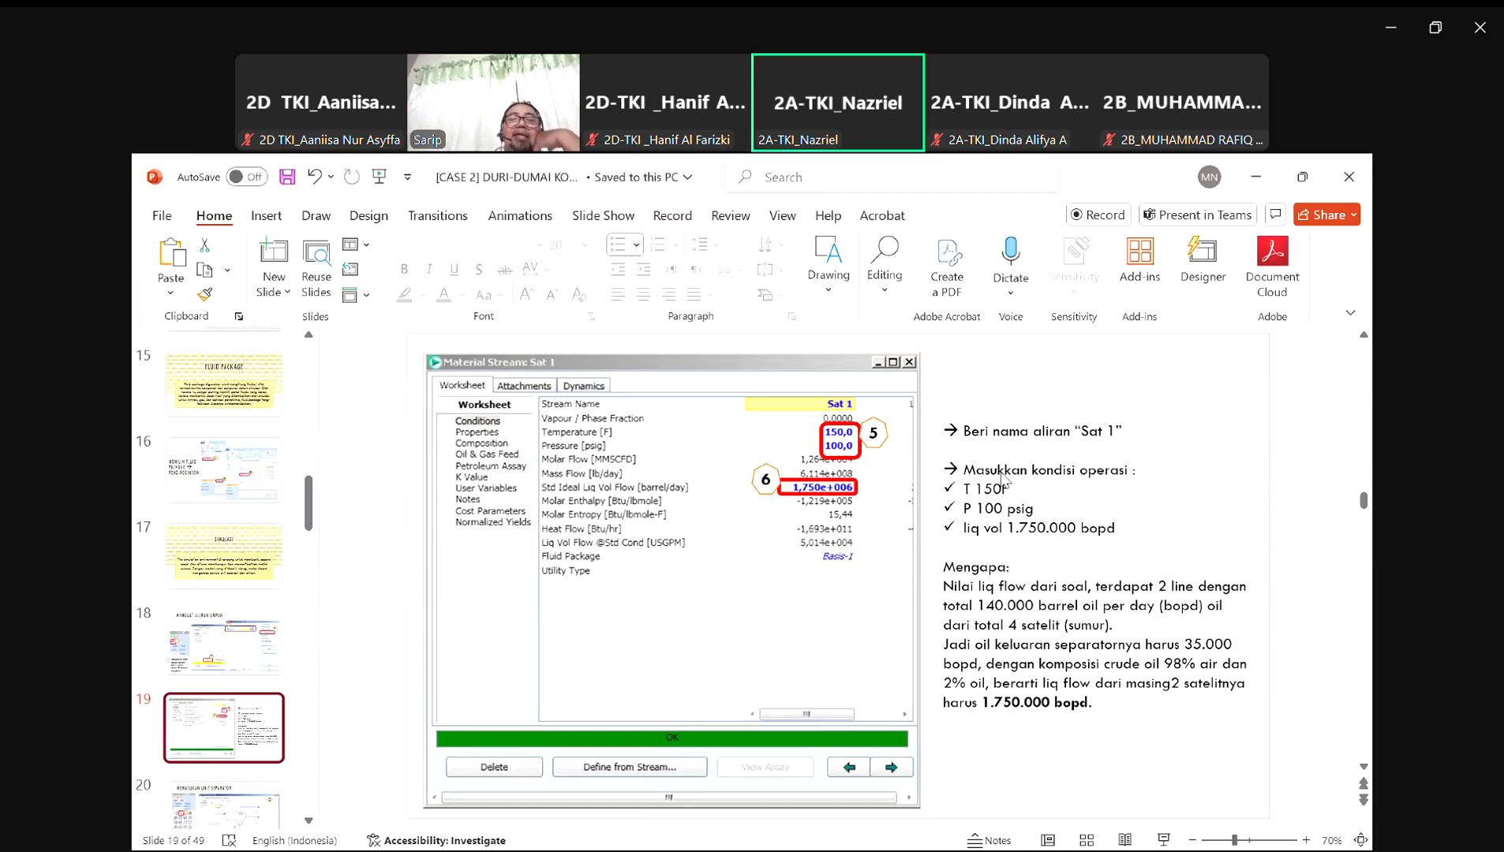
Step: Check the temperature condition on the PowerPoint case slide, switch back to Aspen HYSYS and close the Crude PHR Duri stream view
{"action": "triple_click", "coordinate": [1026, 491]}
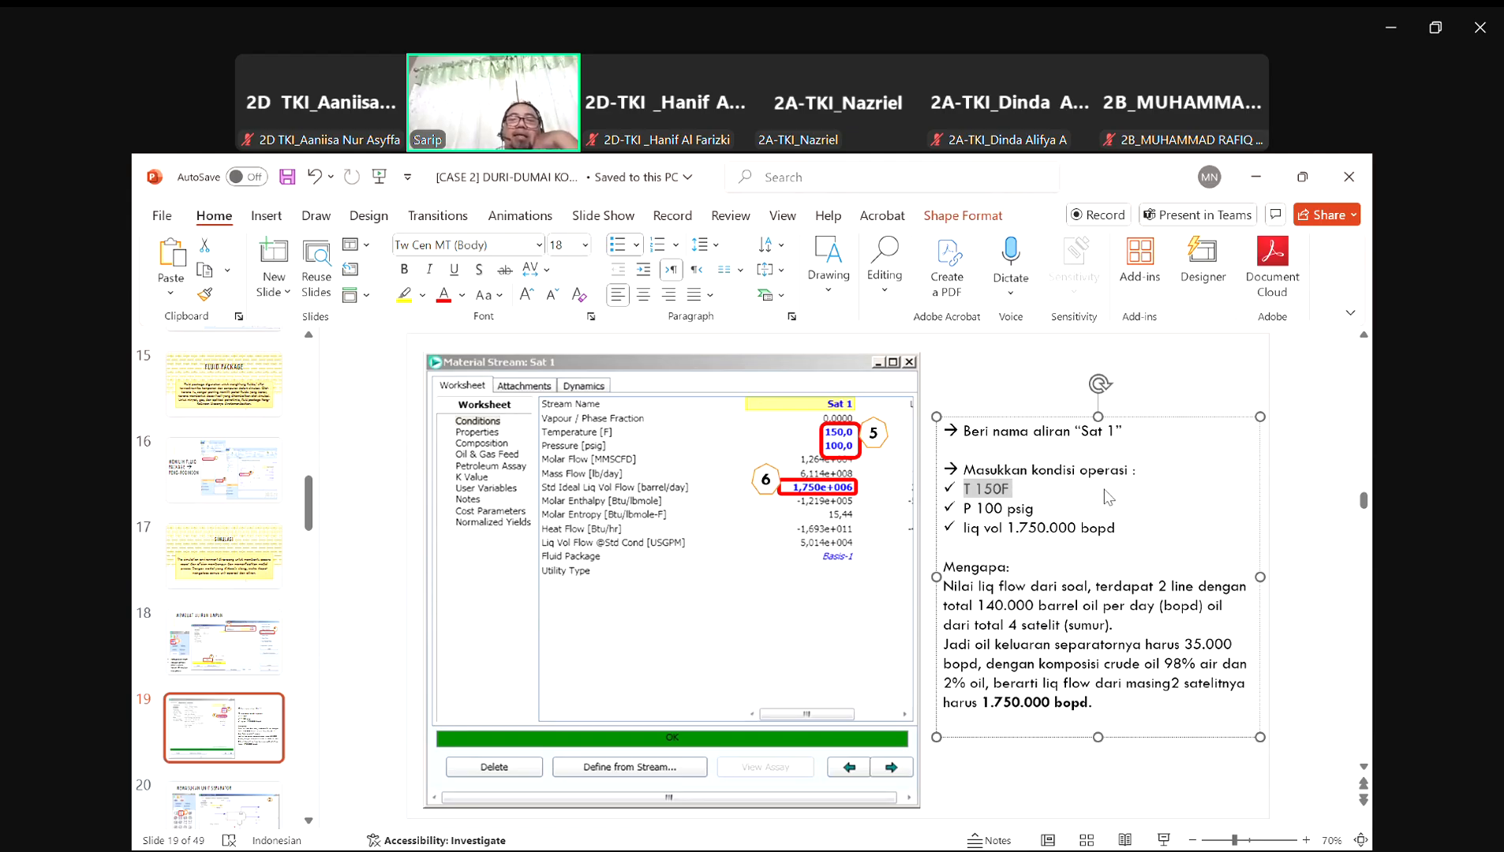
{"action": "key", "text": "alt+Tab"}
{"action": "key", "text": "alt+Tab"}
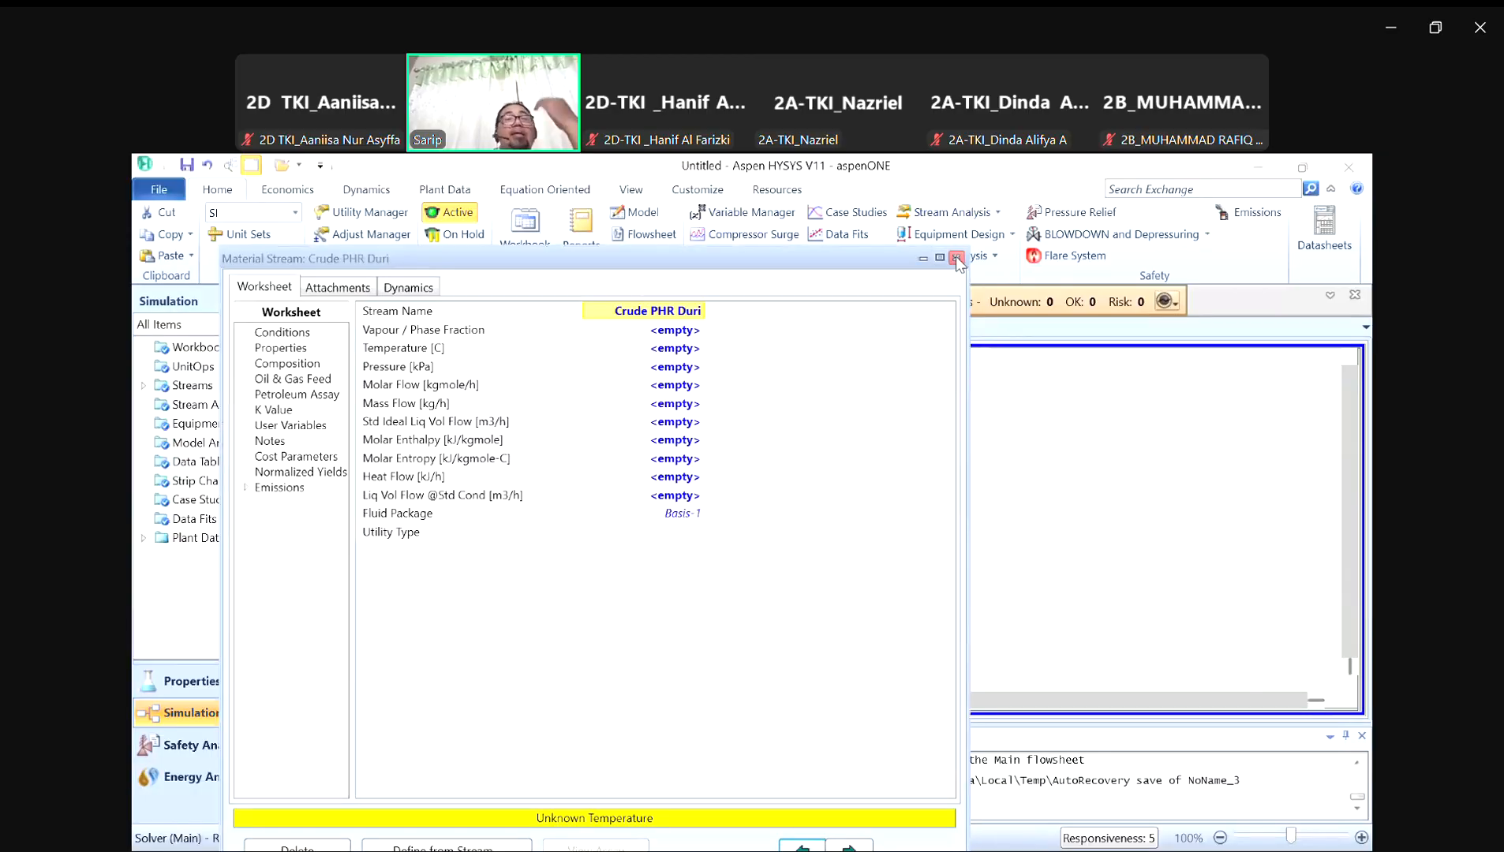
{"action": "left_click", "coordinate": [956, 258]}
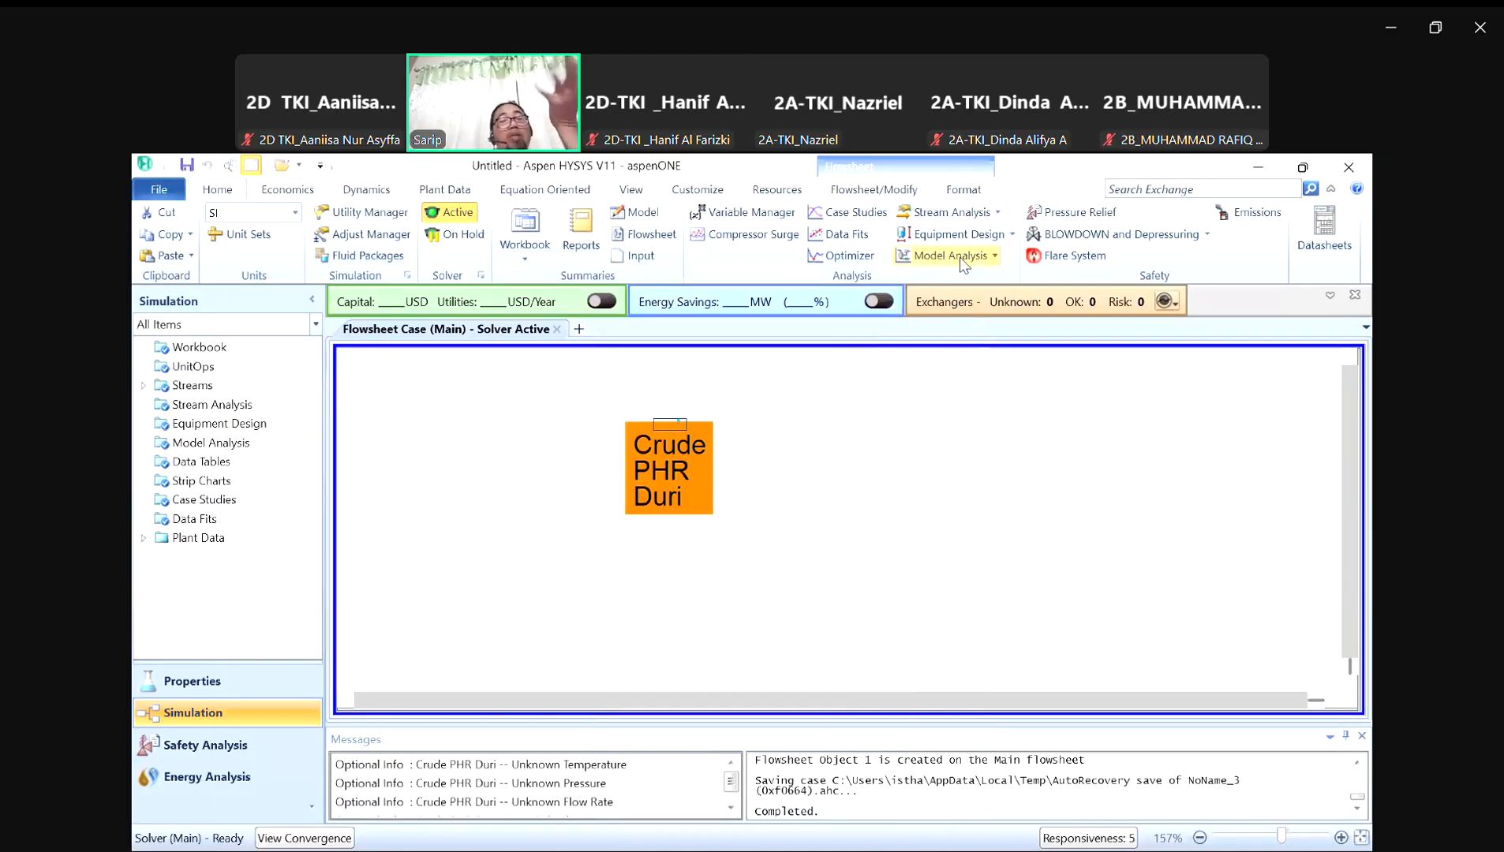
{"action": "left_click", "coordinate": [297, 213]}
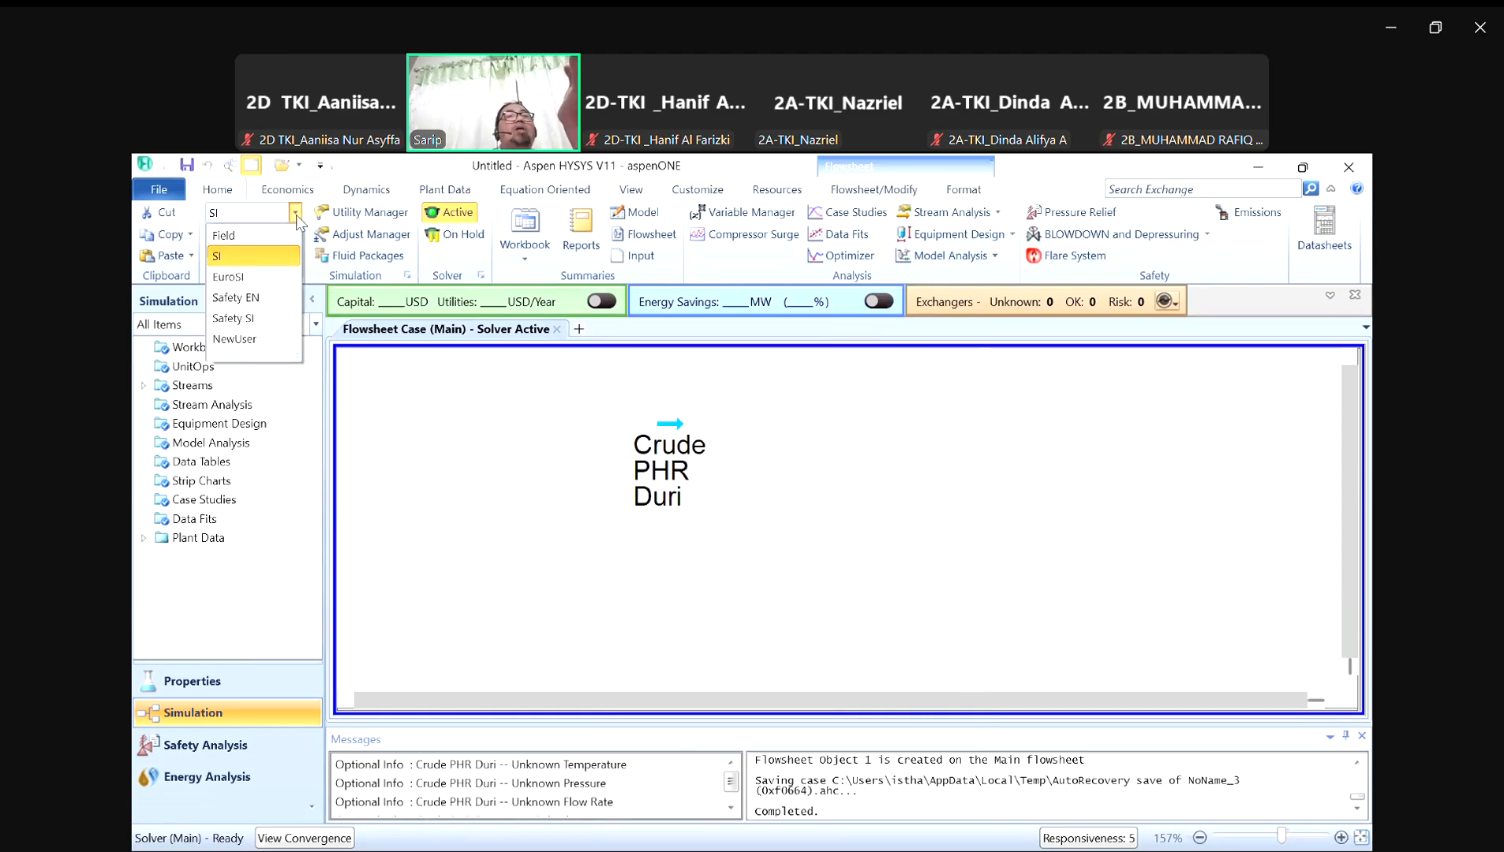
{"action": "left_click", "coordinate": [296, 215]}
{"action": "left_click", "coordinate": [175, 201]}
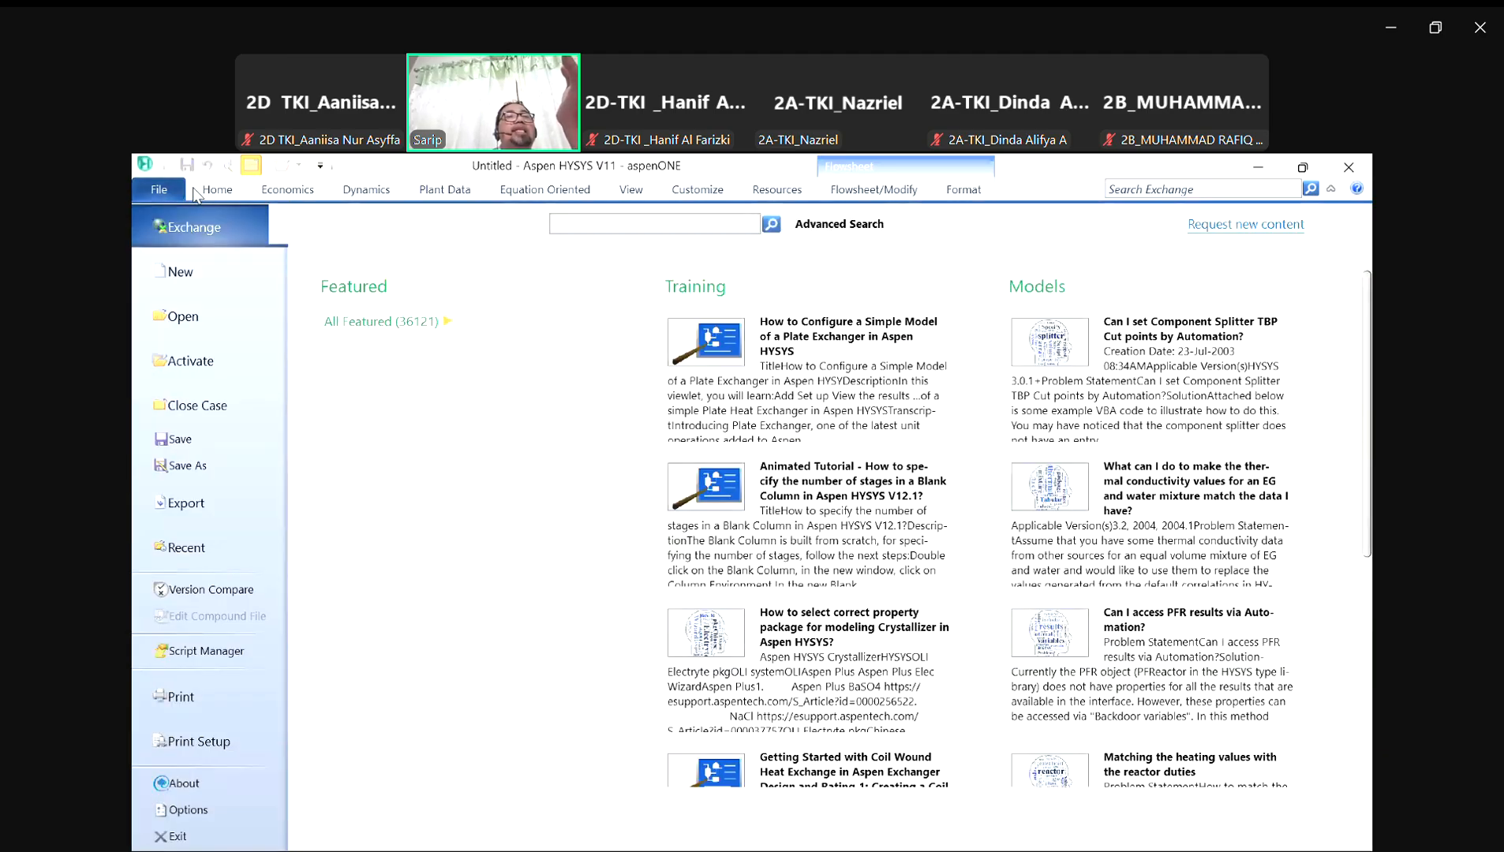
{"action": "left_click", "coordinate": [213, 193]}
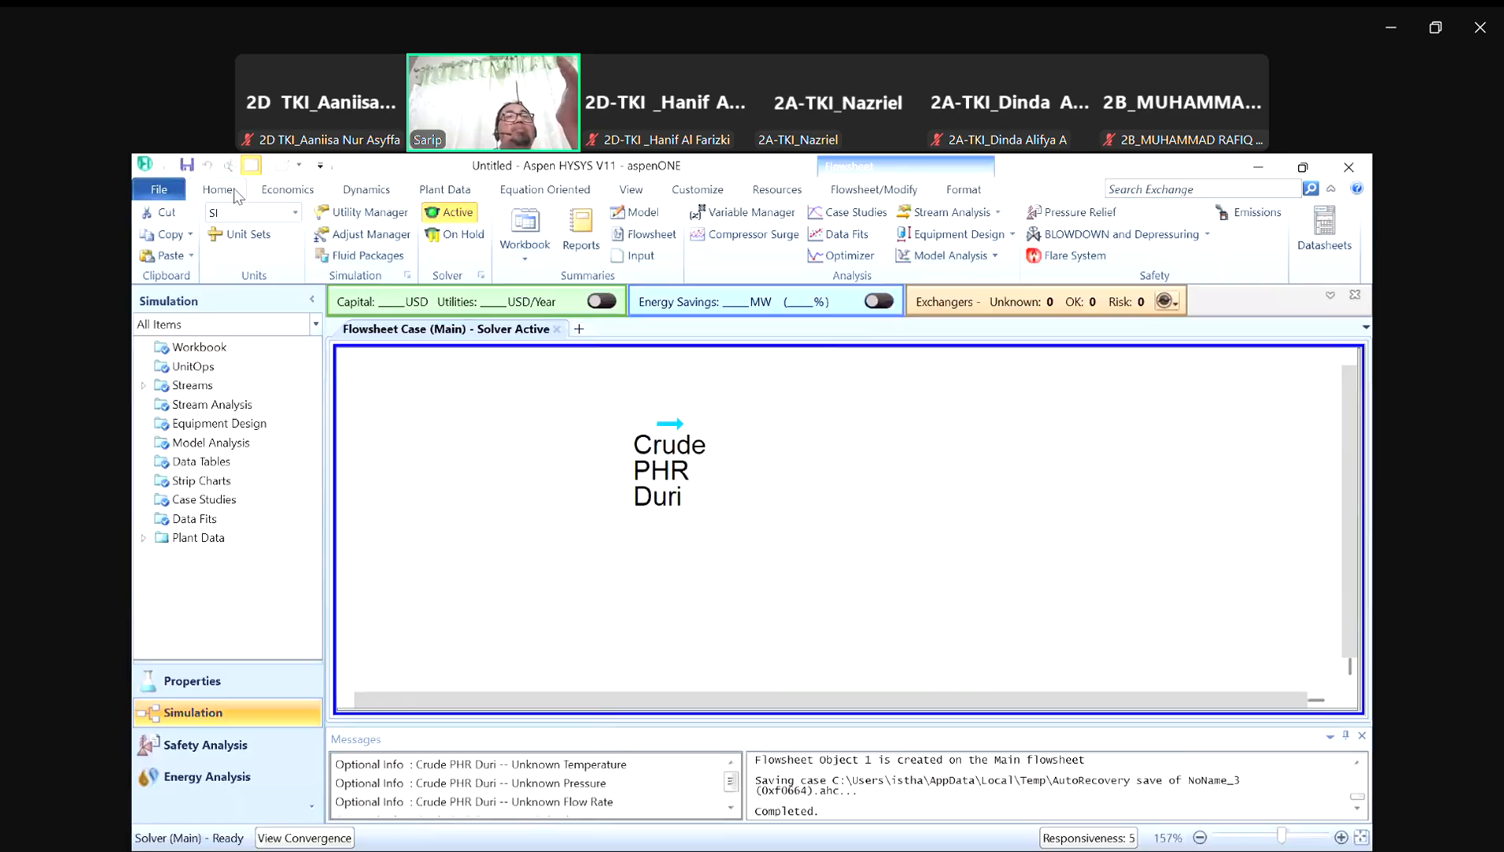
Step: Open the unit set settings and create a copy of the SI unit set
{"action": "left_click", "coordinate": [243, 235]}
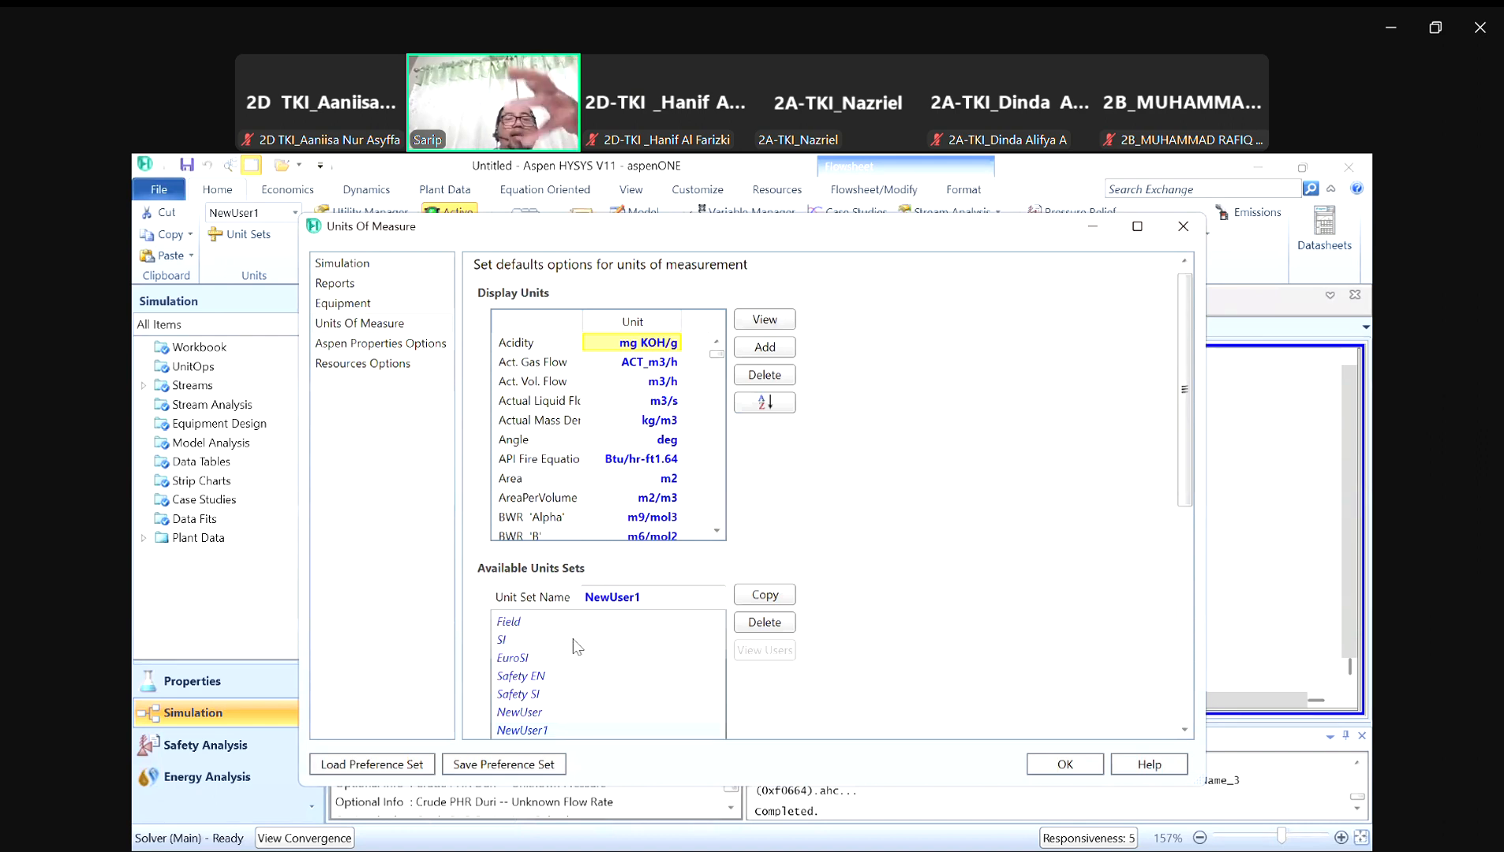
{"action": "left_click", "coordinate": [527, 640]}
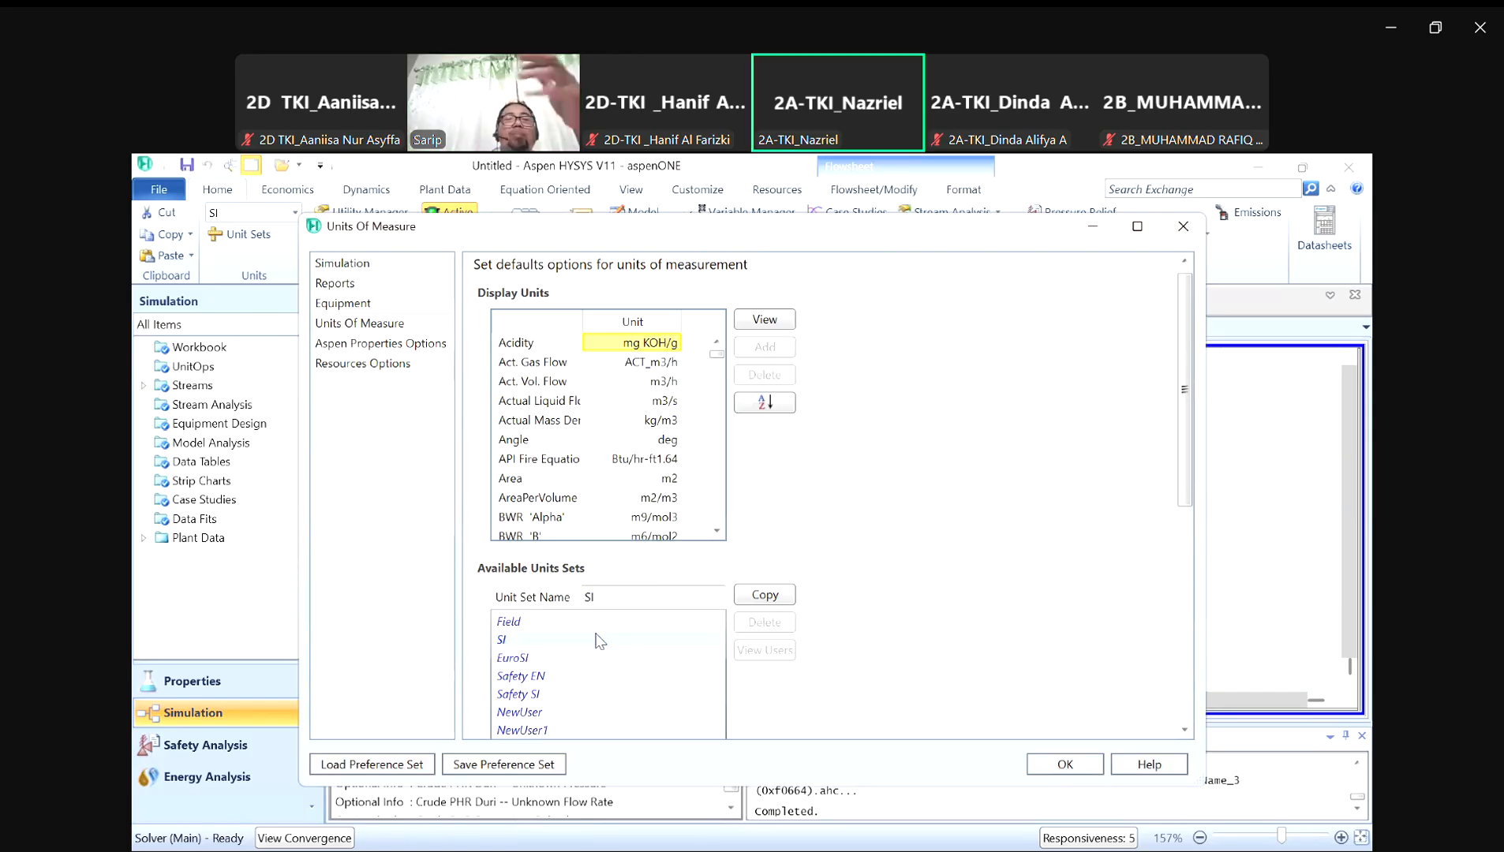
{"action": "left_click", "coordinate": [764, 595]}
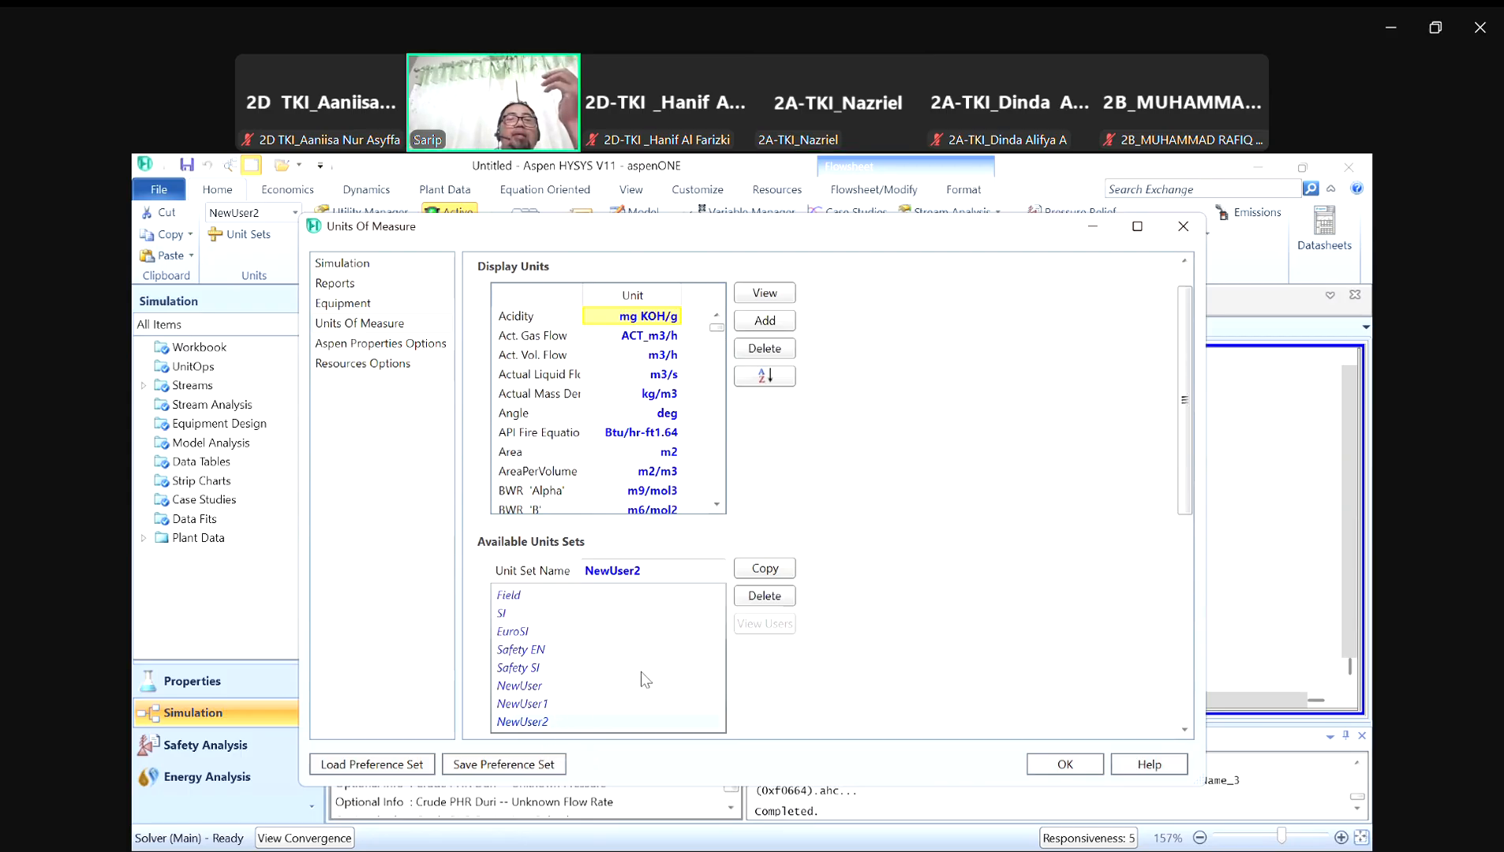
Step: Rename the copied unit set as "Duri Dumai"
{"action": "left_click", "coordinate": [693, 577]}
{"action": "key", "text": "ctrl+a"}
{"action": "key", "text": "BackSpace"}
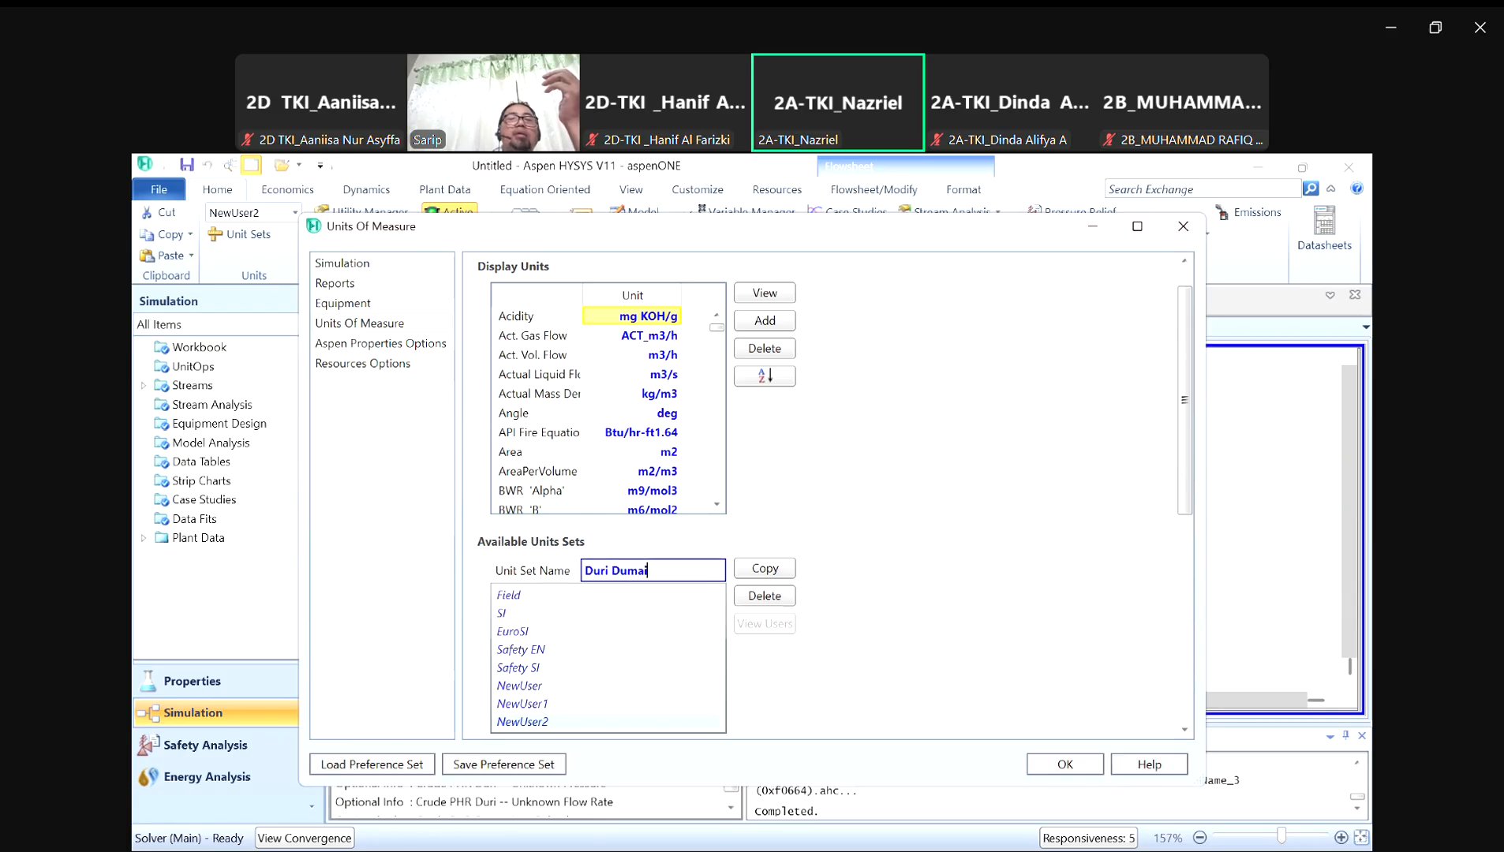
{"action": "type", "text": "Duri Dumai"}
{"action": "key", "text": "Return"}
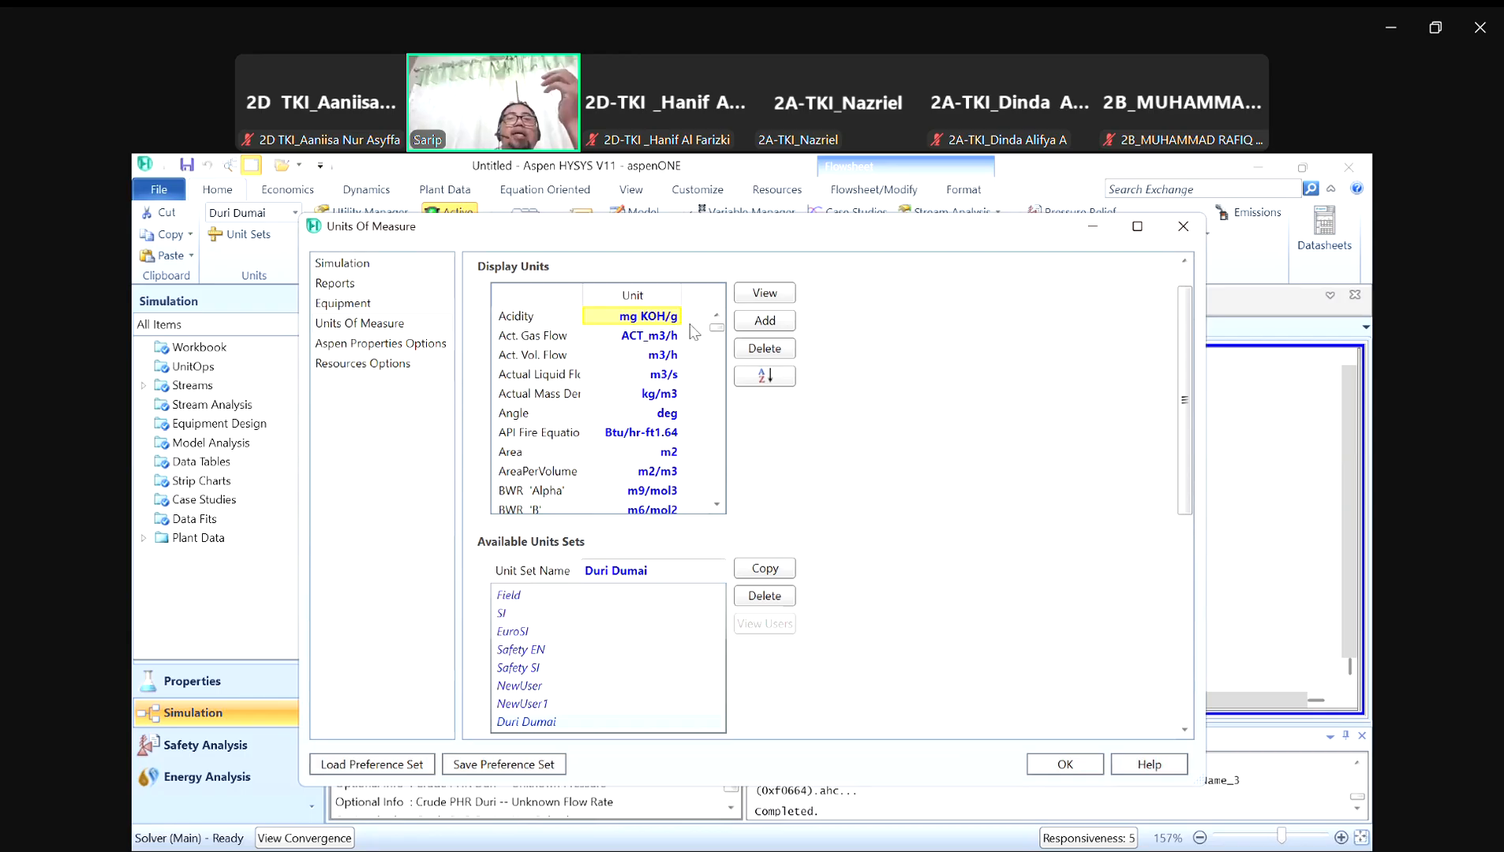
Step: Set the Temperature display unit of the Duri Dumai unit set to F
{"action": "scroll", "coordinate": [718, 336], "scroll_direction": "down", "scroll_amount": 12}
{"action": "scroll", "coordinate": [717, 368], "scroll_direction": "down", "scroll_amount": 20}
{"action": "scroll", "coordinate": [673, 462], "scroll_direction": "up", "scroll_amount": 5}
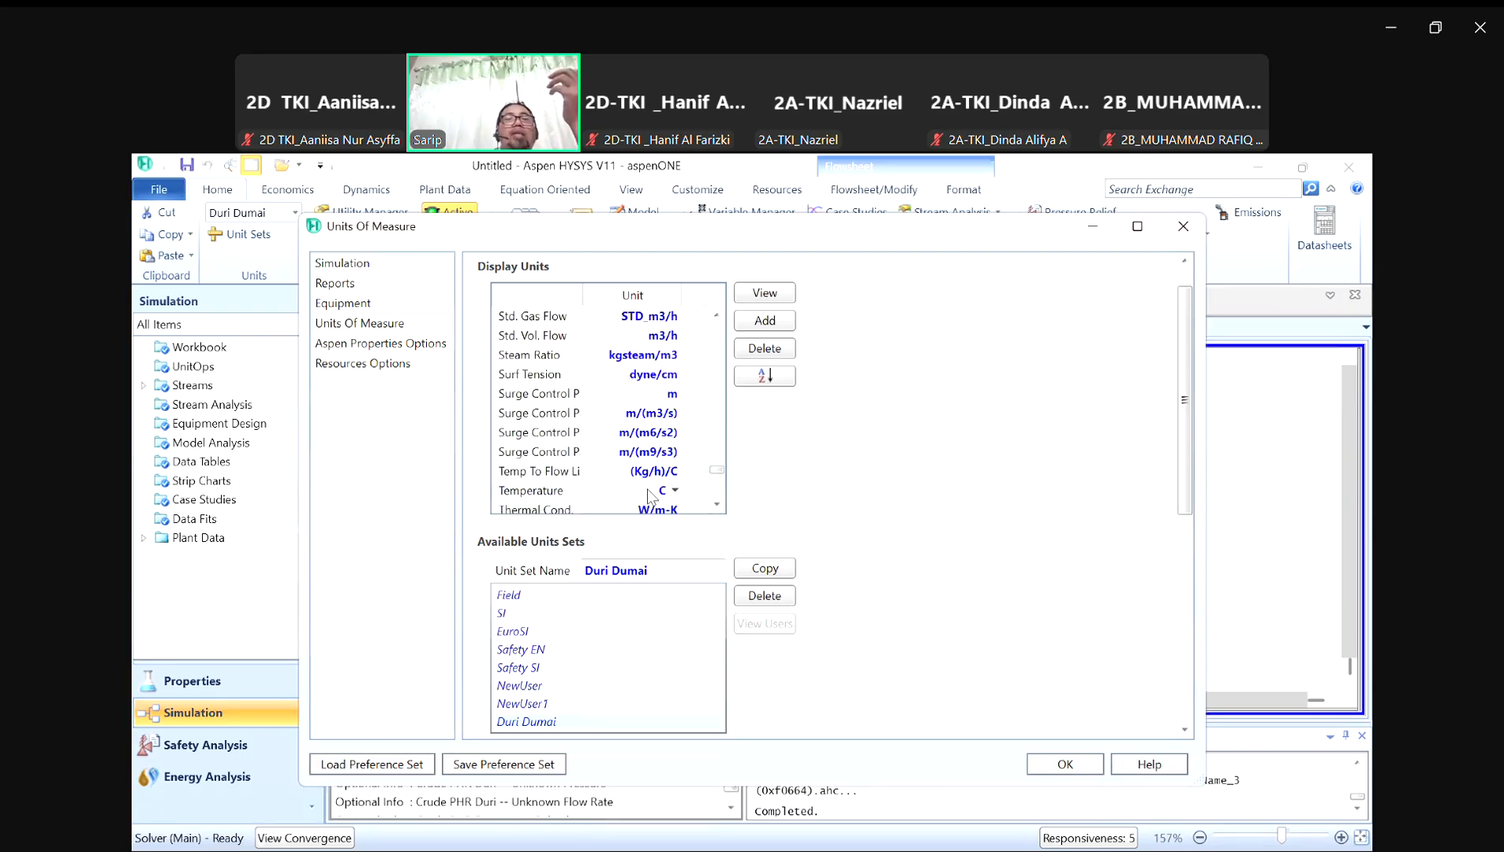
{"action": "left_click", "coordinate": [675, 491]}
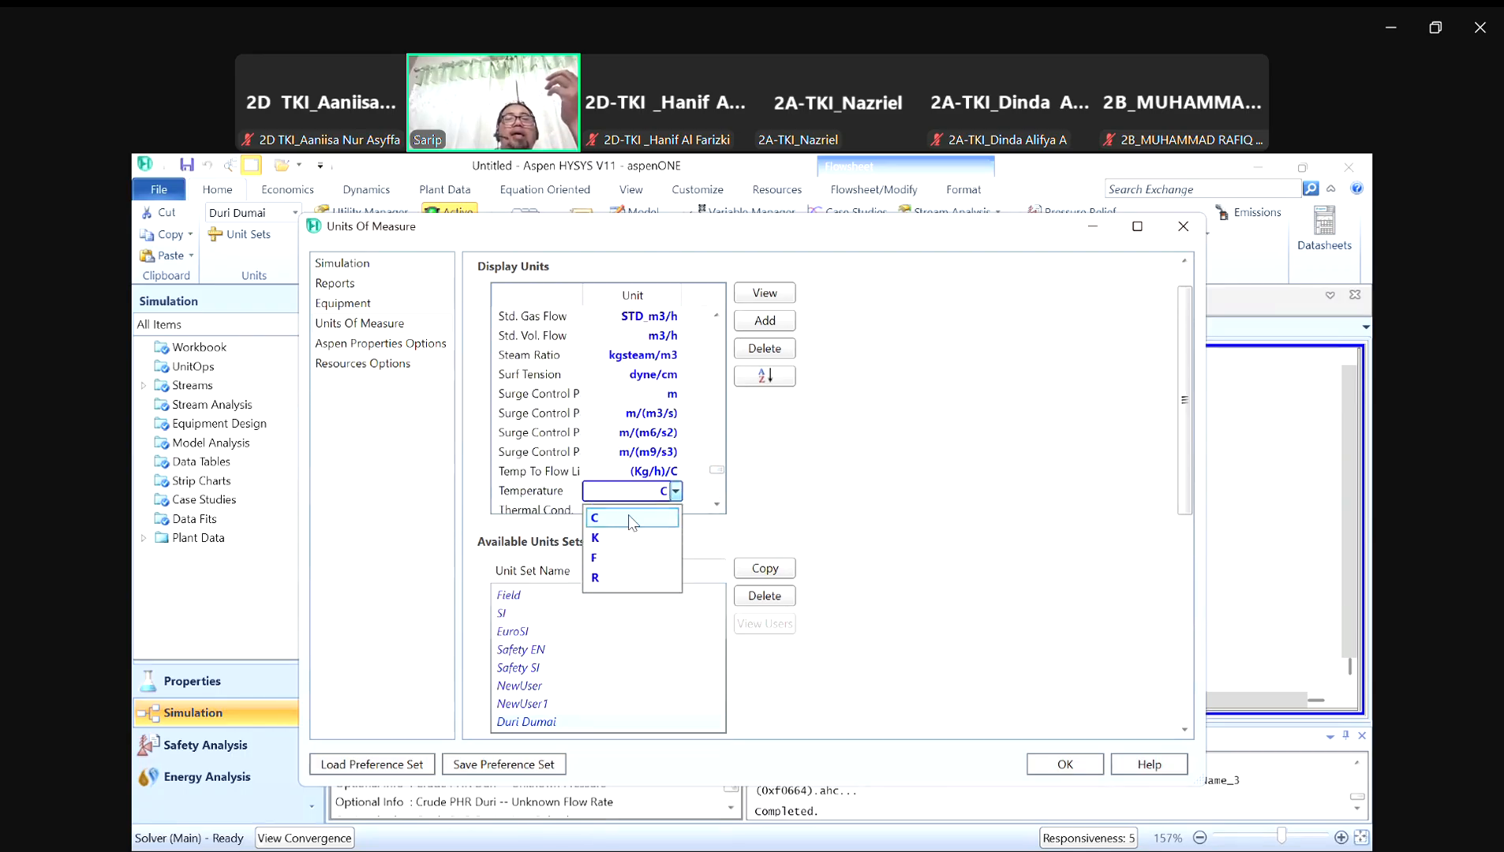
{"action": "left_click", "coordinate": [612, 561]}
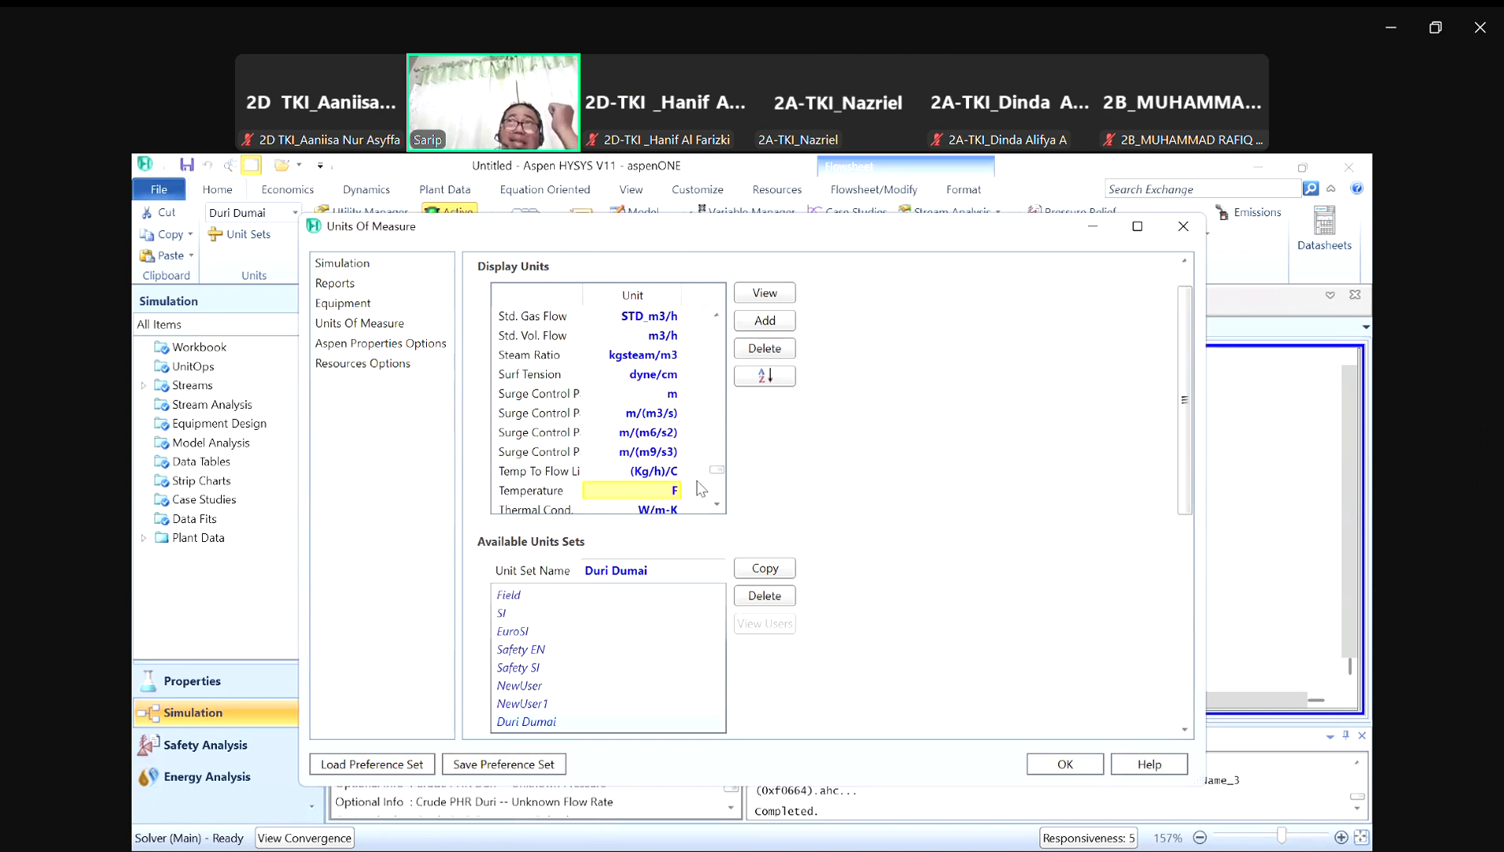
Step: Set the Pressure display unit of the Duri Dumai unit set to psig
{"action": "left_click", "coordinate": [717, 505]}
{"action": "left_click", "coordinate": [717, 505]}
{"action": "left_click", "coordinate": [717, 505]}
{"action": "left_click", "coordinate": [717, 506]}
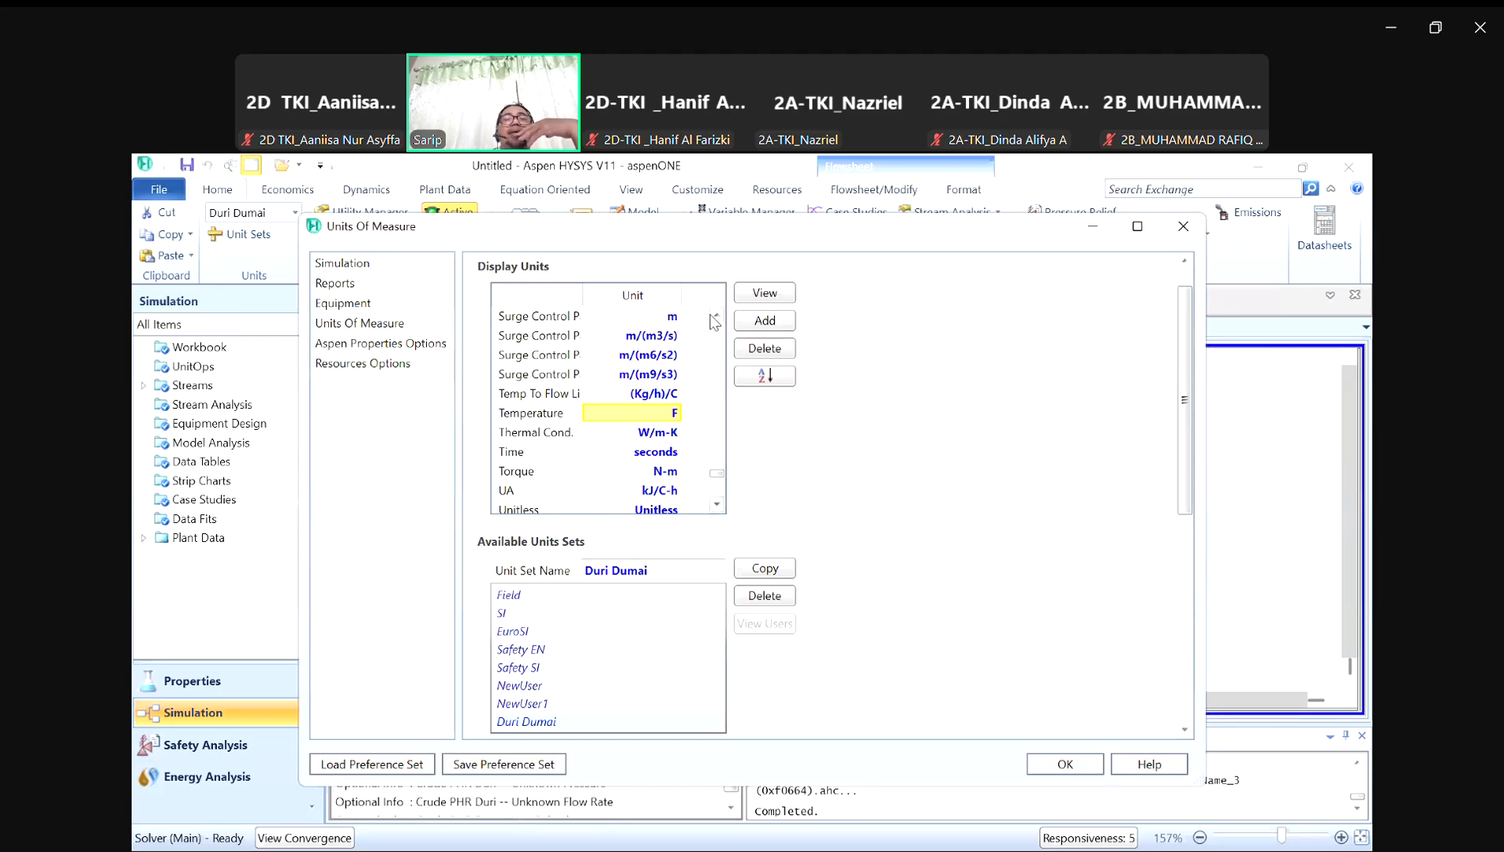
{"action": "left_click", "coordinate": [717, 505]}
{"action": "left_click", "coordinate": [716, 505]}
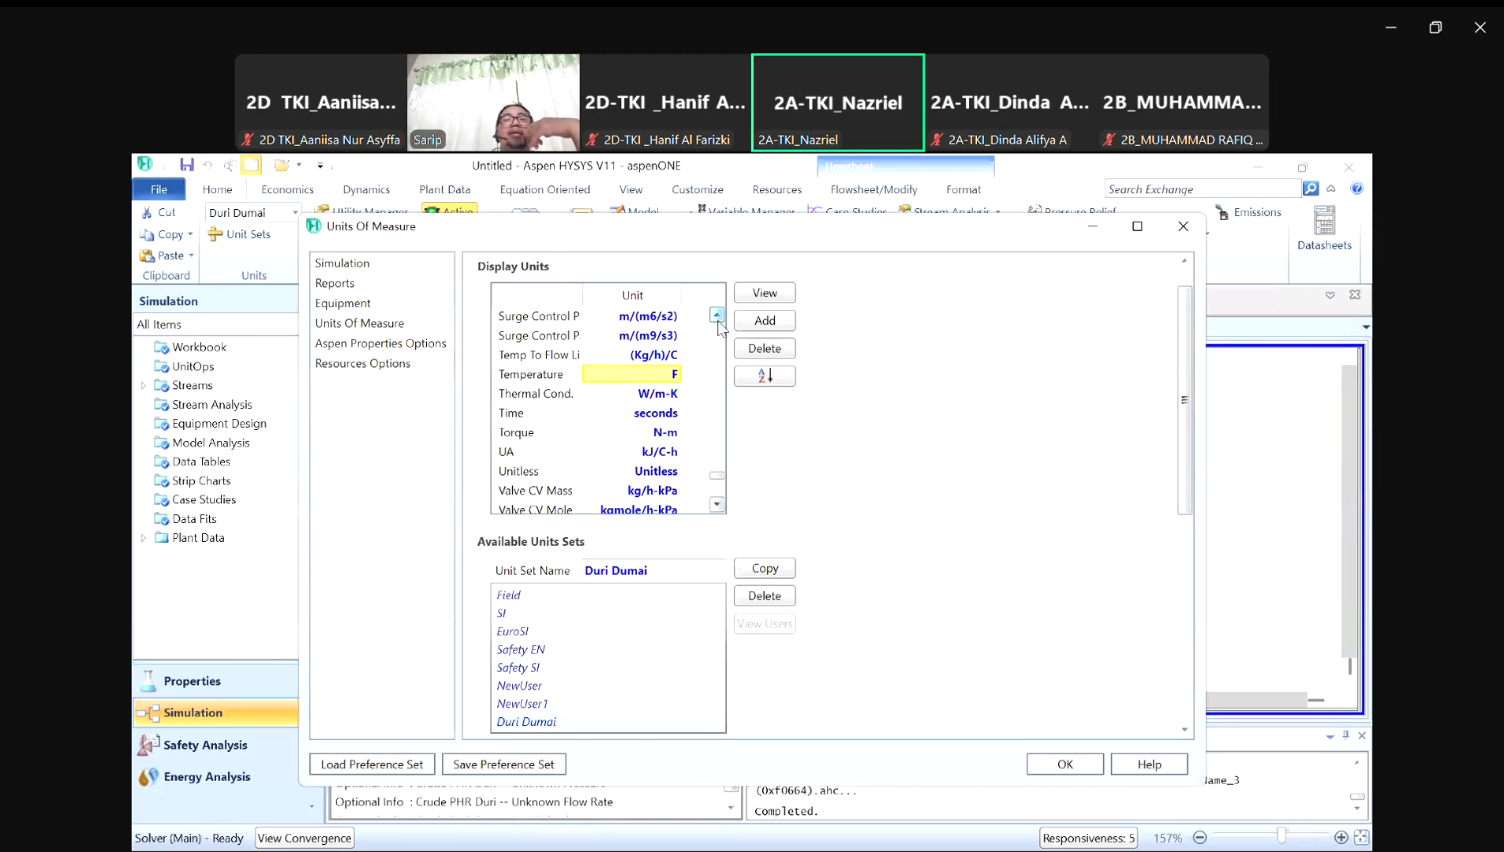
{"action": "left_click_drag", "start_coordinate": [719, 320], "coordinate": [718, 320]}
{"action": "left_click", "coordinate": [675, 413]}
{"action": "scroll", "coordinate": [624, 646], "scroll_direction": "down", "scroll_amount": 5}
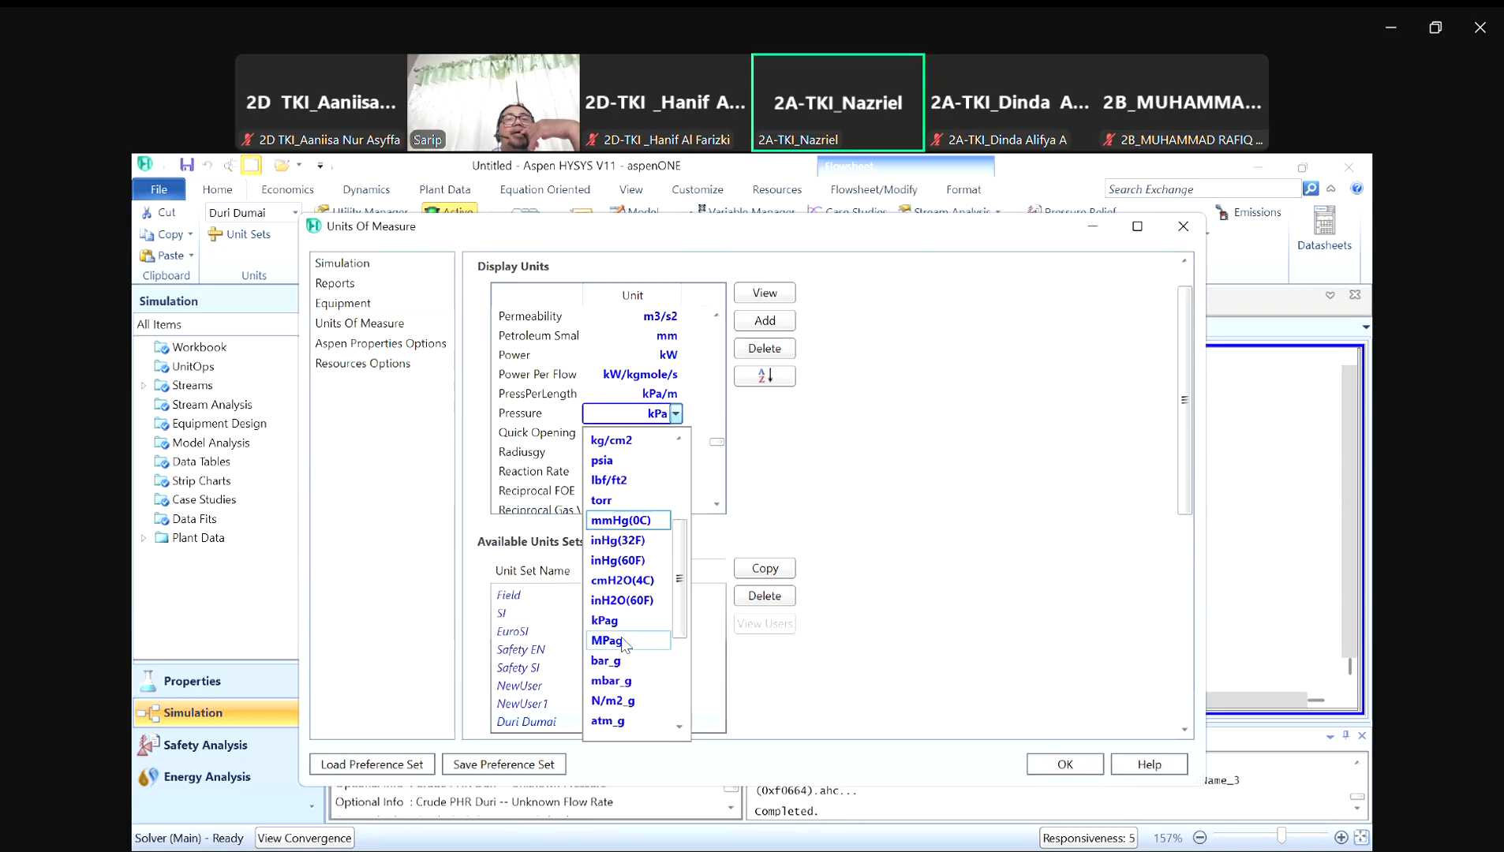
{"action": "scroll", "coordinate": [627, 619], "scroll_direction": "down", "scroll_amount": 1}
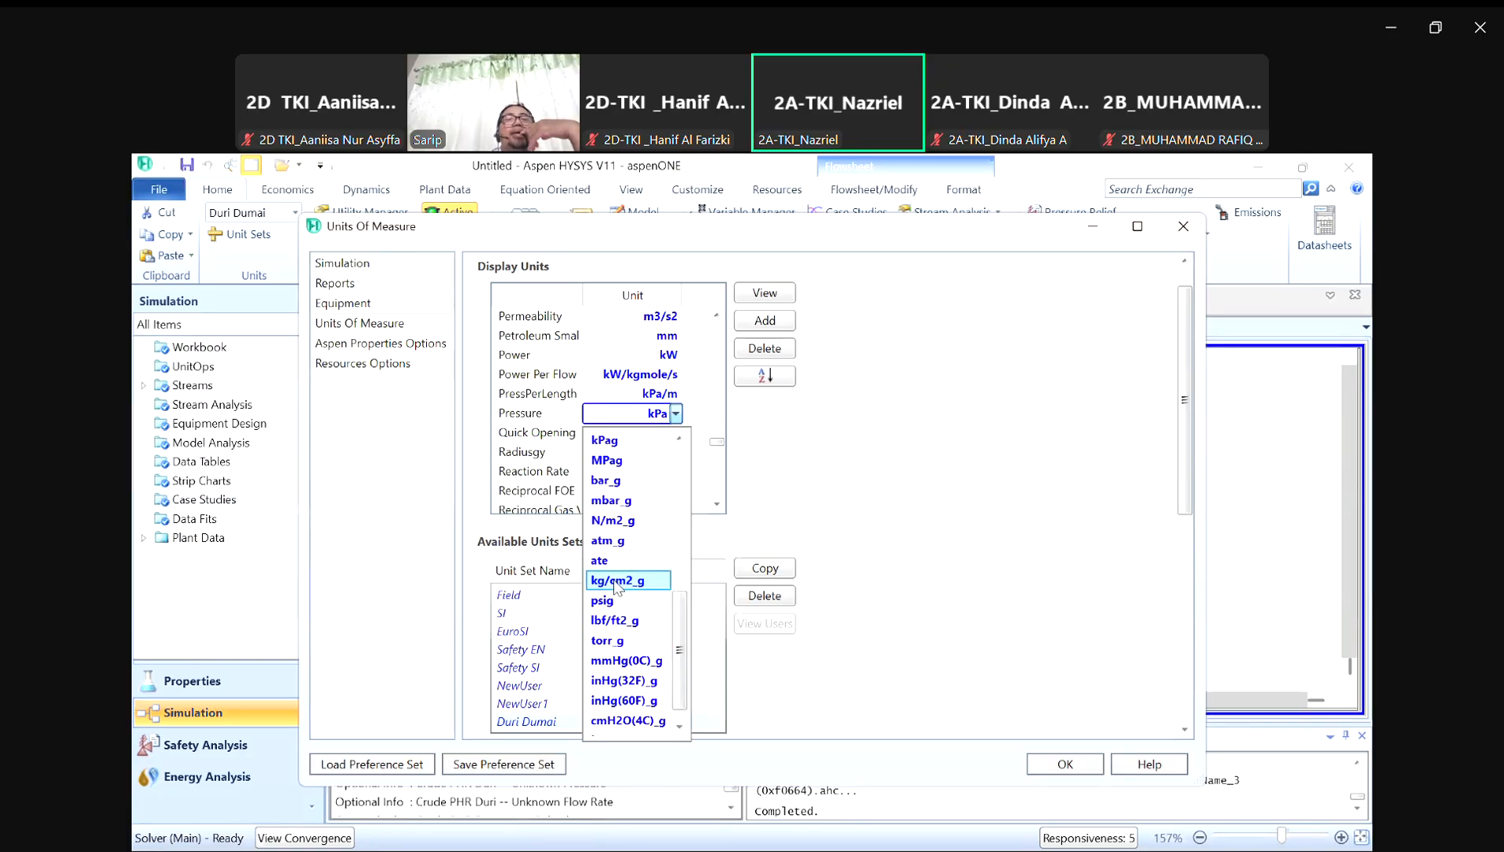
{"action": "left_click", "coordinate": [625, 611]}
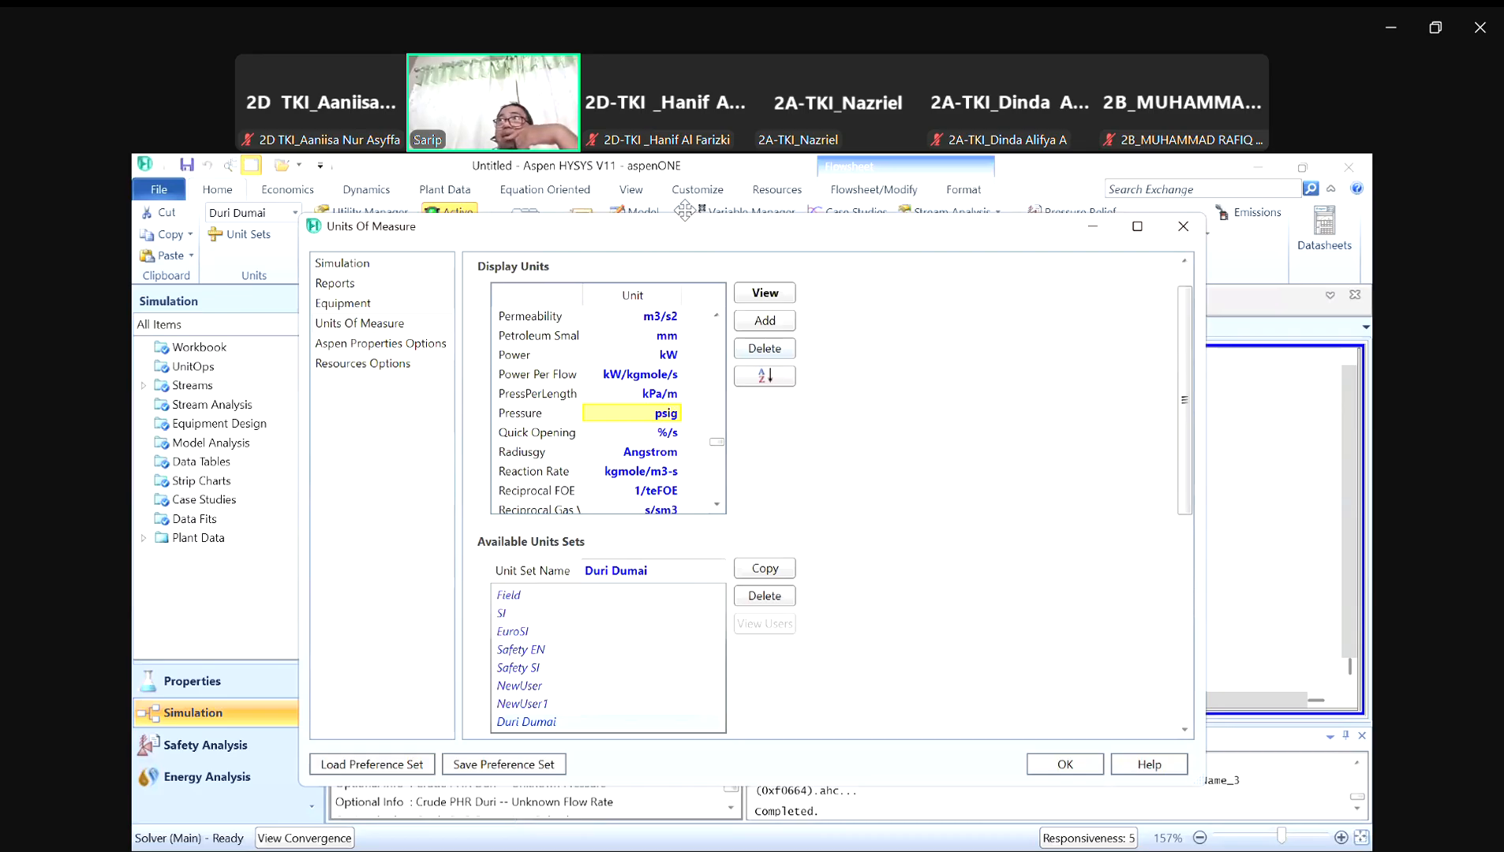
Step: Search the display units for the liquid volume flow quantity and examine the unit options offered for Volume
{"action": "left_click", "coordinate": [717, 316]}
{"action": "left_click", "coordinate": [717, 317]}
{"action": "left_click", "coordinate": [717, 317]}
{"action": "left_click", "coordinate": [717, 317]}
{"action": "left_click", "coordinate": [716, 317]}
{"action": "left_click", "coordinate": [717, 316]}
{"action": "left_click", "coordinate": [717, 317]}
{"action": "left_click", "coordinate": [717, 317]}
{"action": "left_click", "coordinate": [717, 316]}
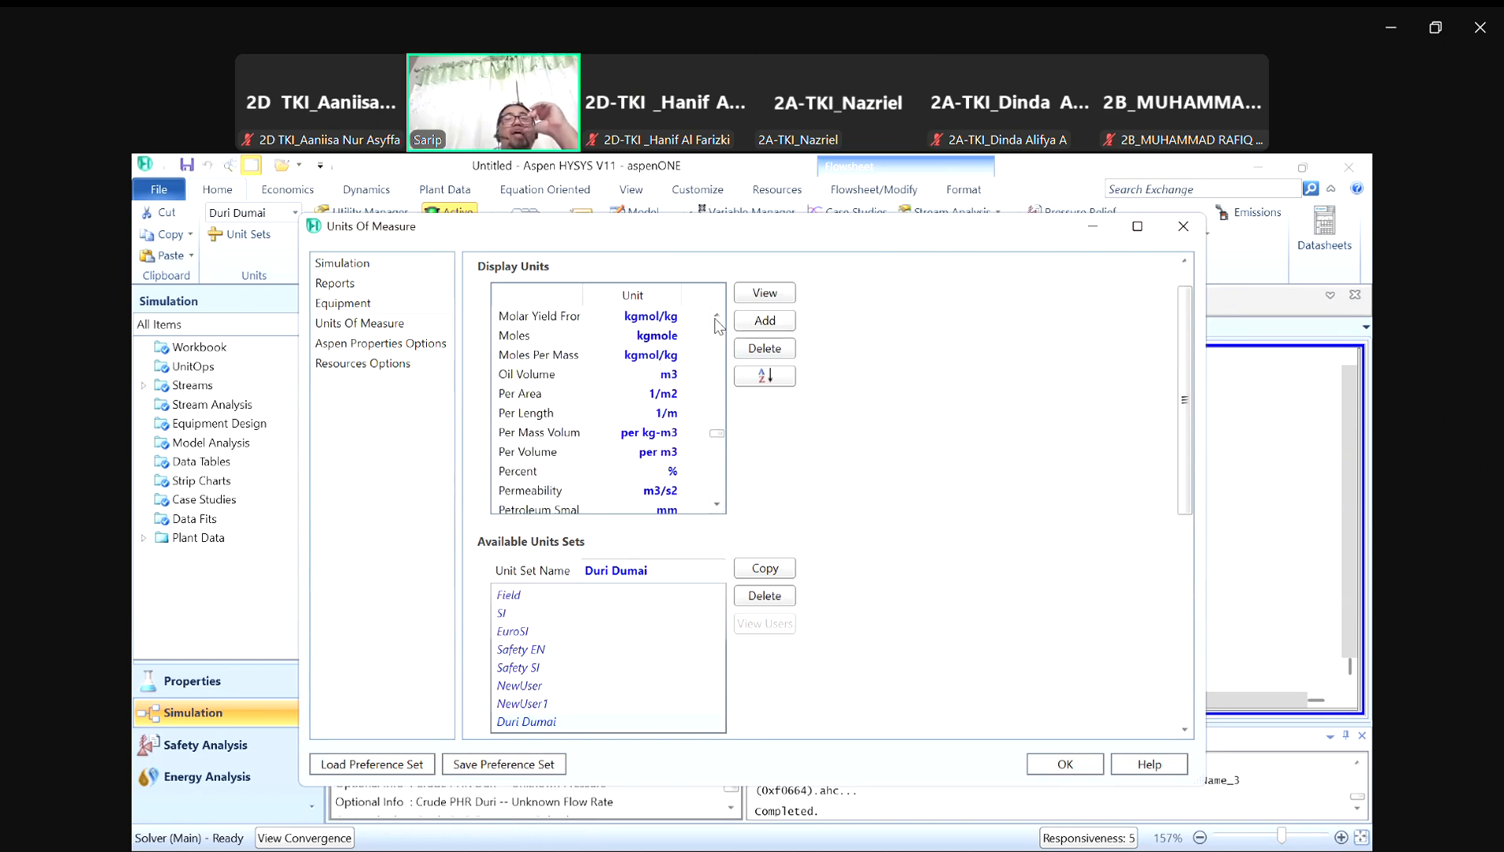
{"action": "scroll", "coordinate": [627, 411], "scroll_direction": "down", "scroll_amount": 8}
{"action": "scroll", "coordinate": [628, 410], "scroll_direction": "down", "scroll_amount": 12}
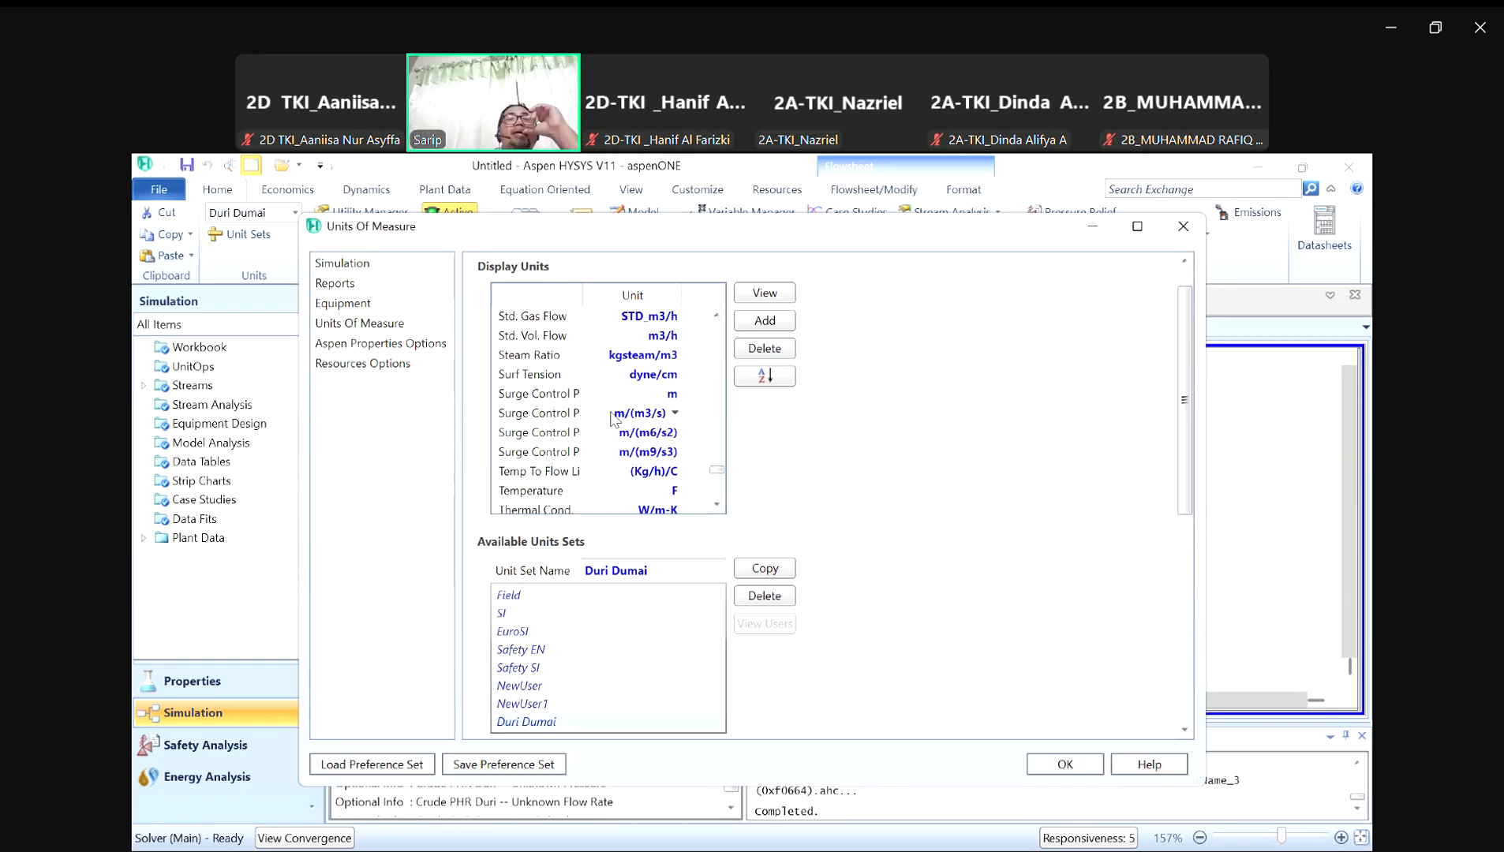
{"action": "scroll", "coordinate": [673, 497], "scroll_direction": "down", "scroll_amount": 1}
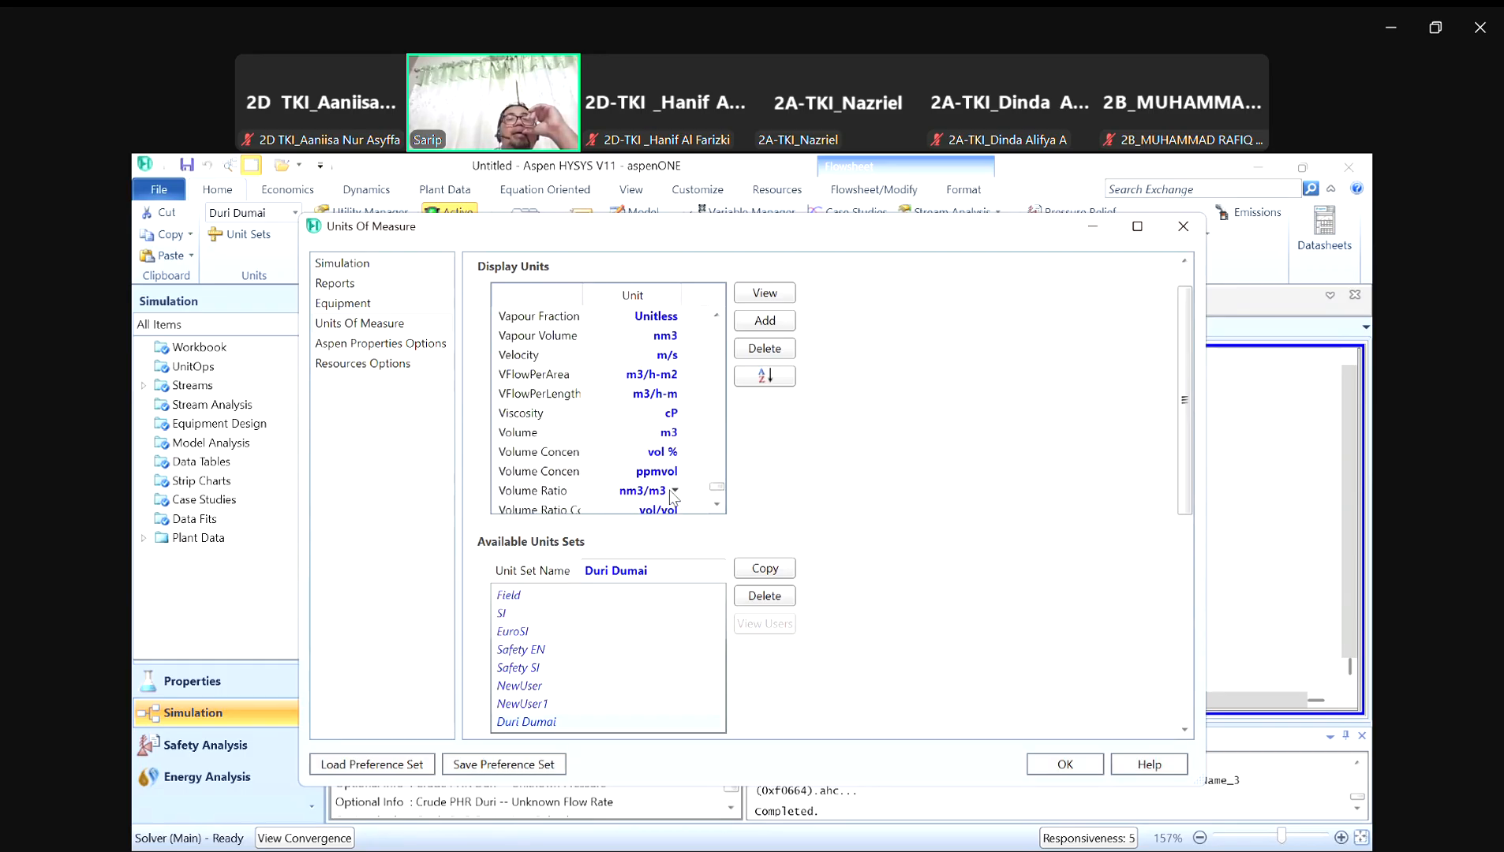
{"action": "left_click", "coordinate": [676, 433]}
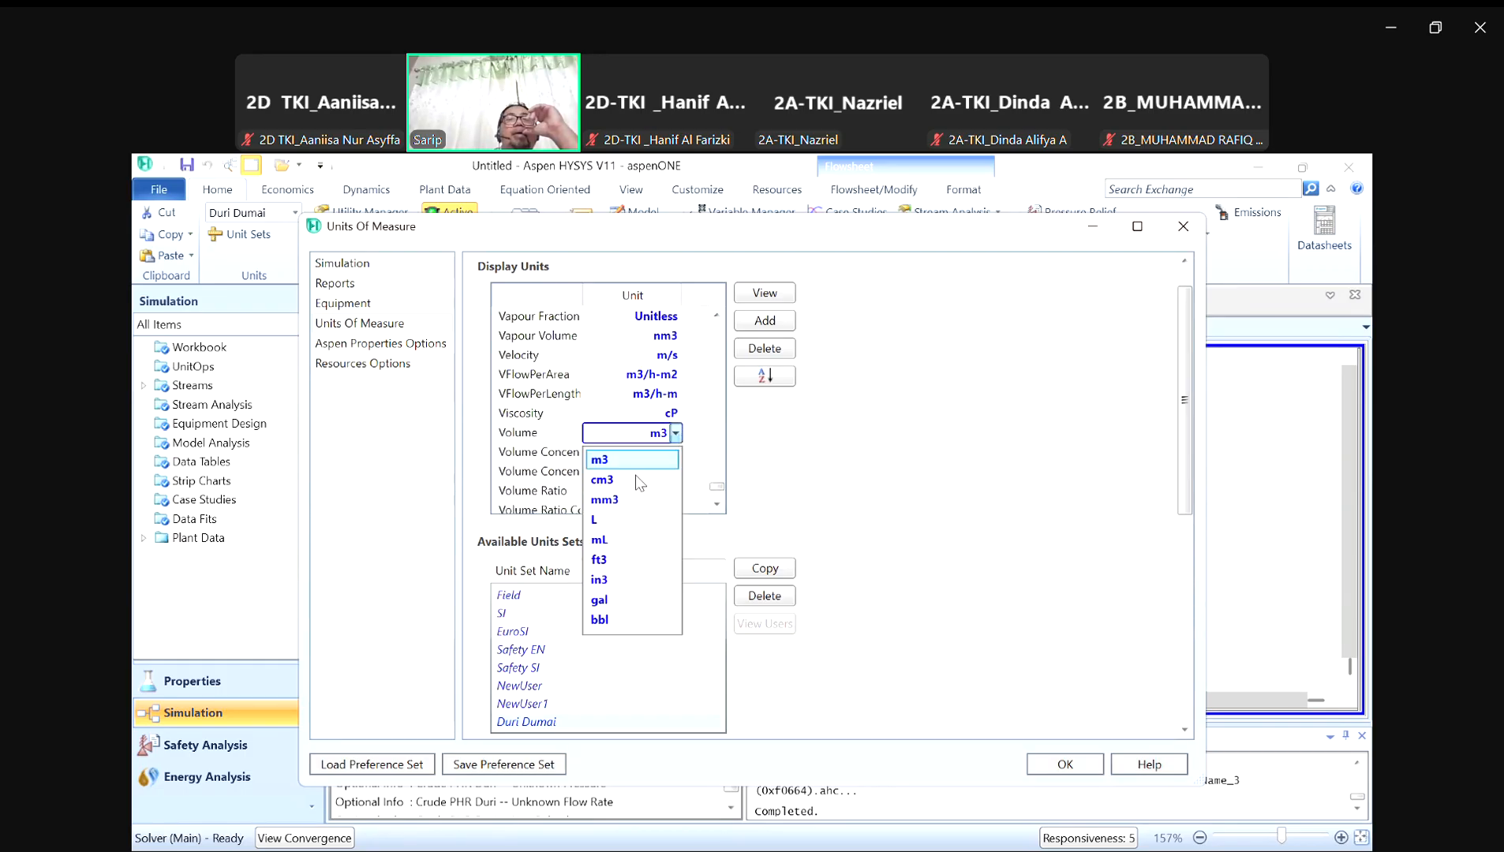
{"action": "left_click", "coordinate": [676, 434]}
{"action": "scroll", "coordinate": [563, 363], "scroll_direction": "down", "scroll_amount": 1}
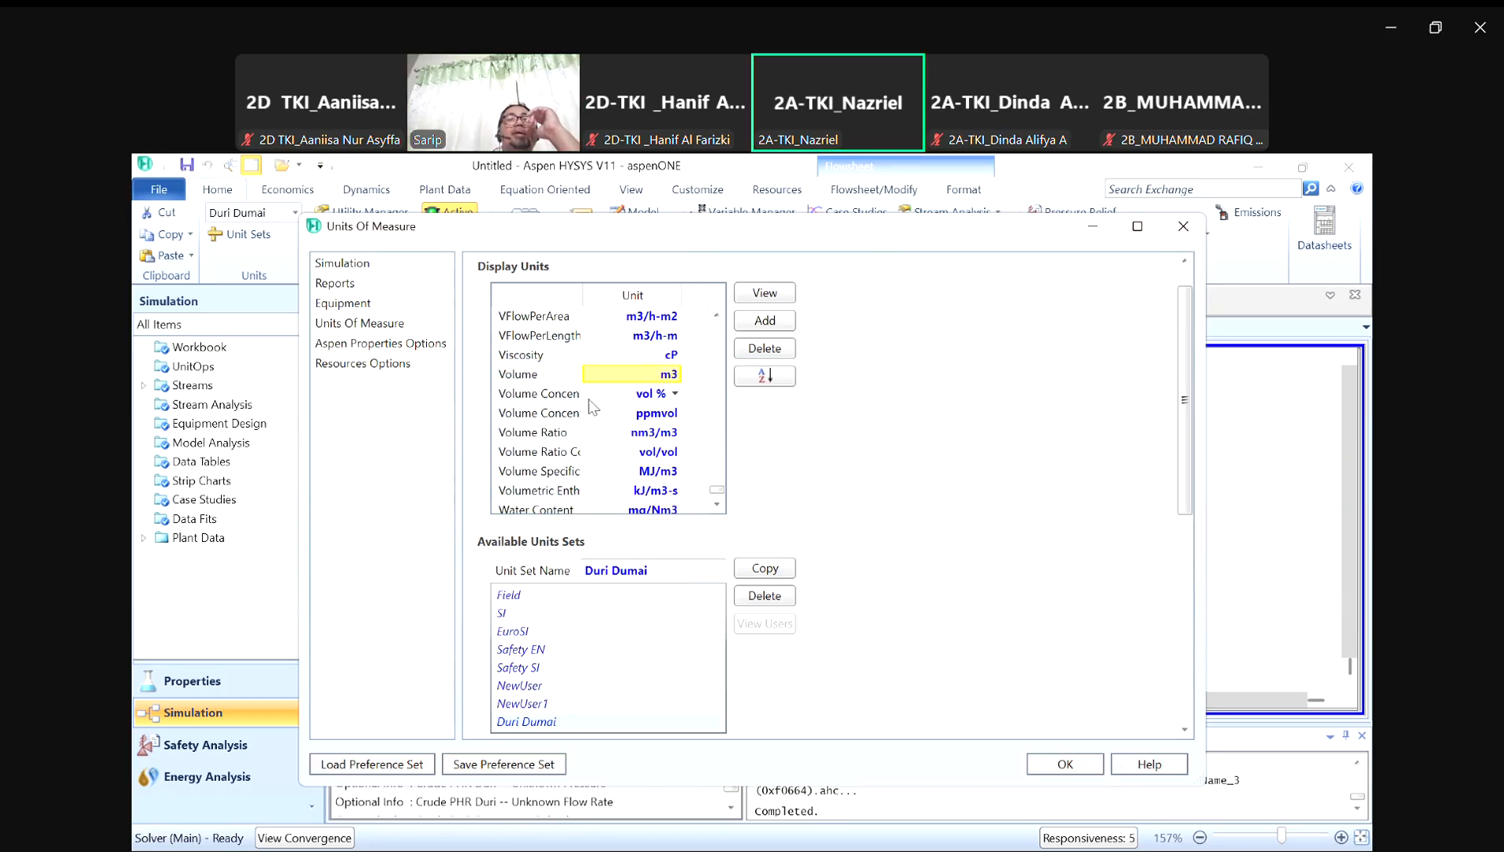
Step: Set the Liq. Vol. Flow display unit of the Duri Dumai unit set to barrel/day and accept the unit settings
{"action": "scroll", "coordinate": [565, 479], "scroll_direction": "up", "scroll_amount": 15}
{"action": "scroll", "coordinate": [592, 390], "scroll_direction": "up", "scroll_amount": 4}
{"action": "scroll", "coordinate": [592, 390], "scroll_direction": "down", "scroll_amount": 4}
{"action": "left_click", "coordinate": [675, 394]}
{"action": "scroll", "coordinate": [630, 570], "scroll_direction": "down", "scroll_amount": 7}
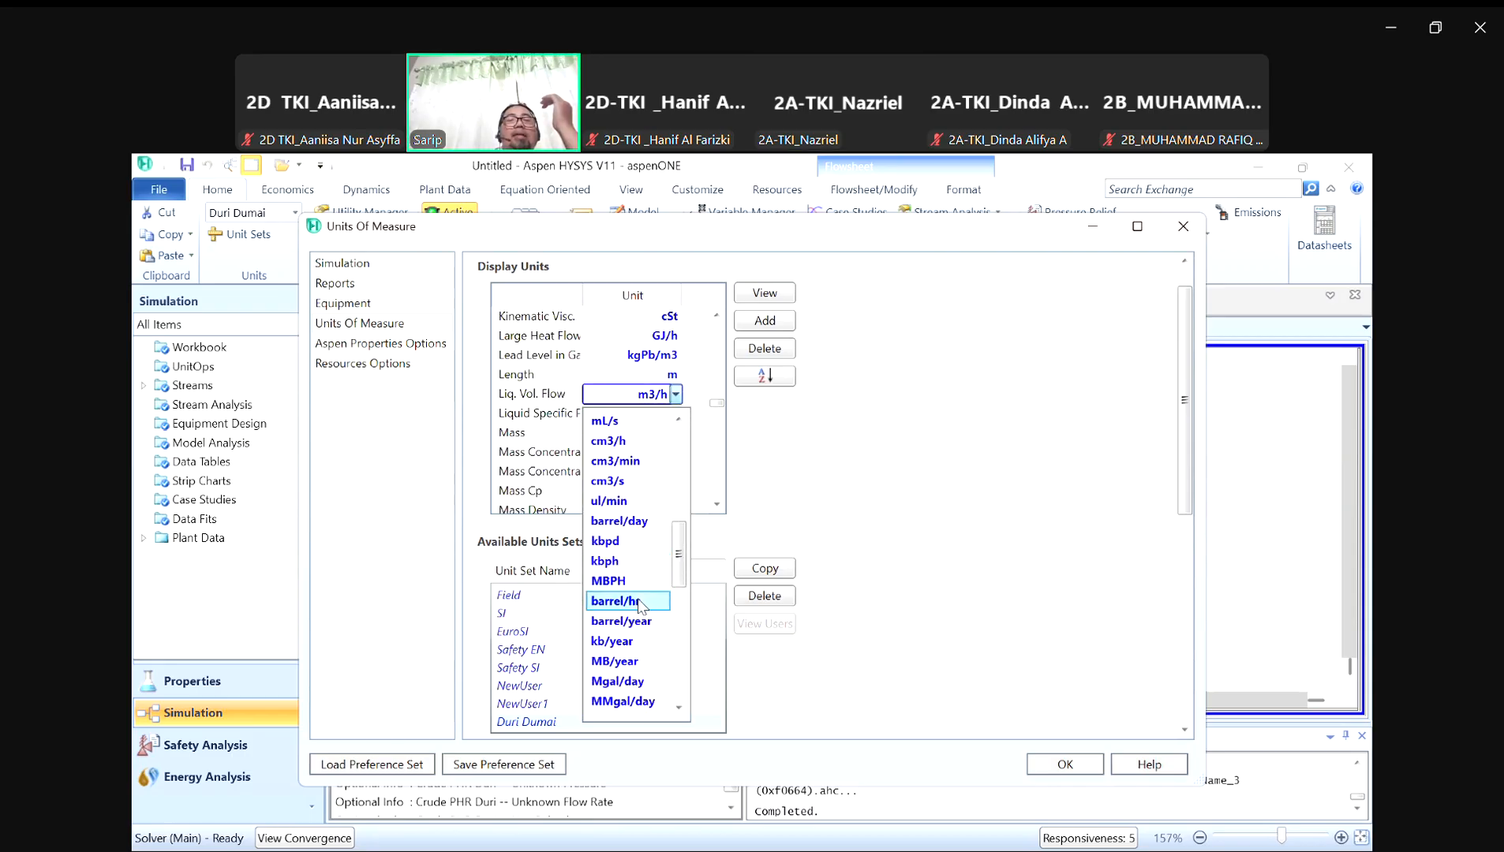
{"action": "left_click", "coordinate": [622, 521]}
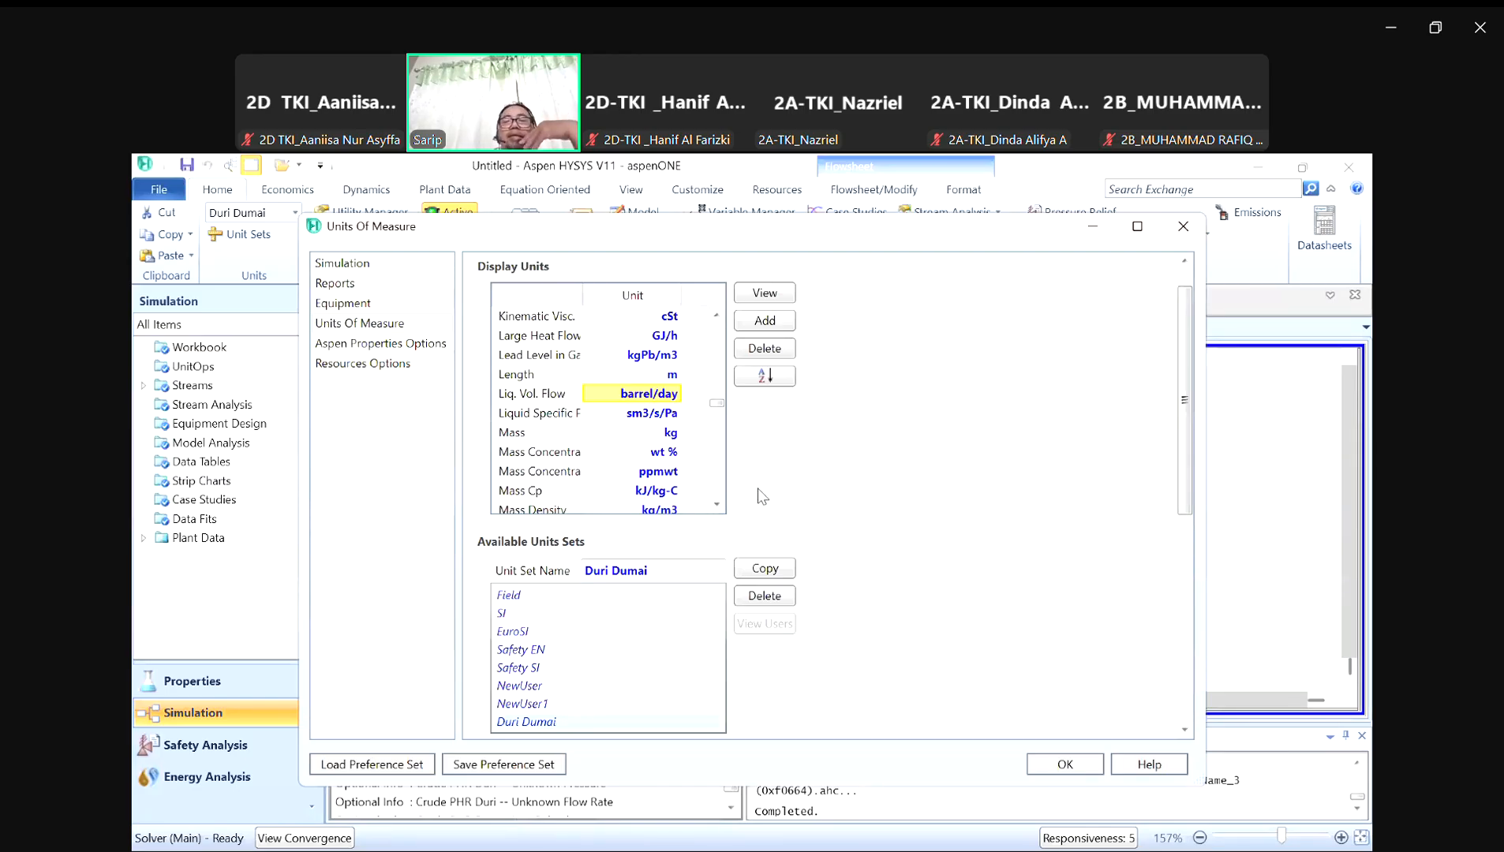
{"action": "left_click", "coordinate": [1064, 765]}
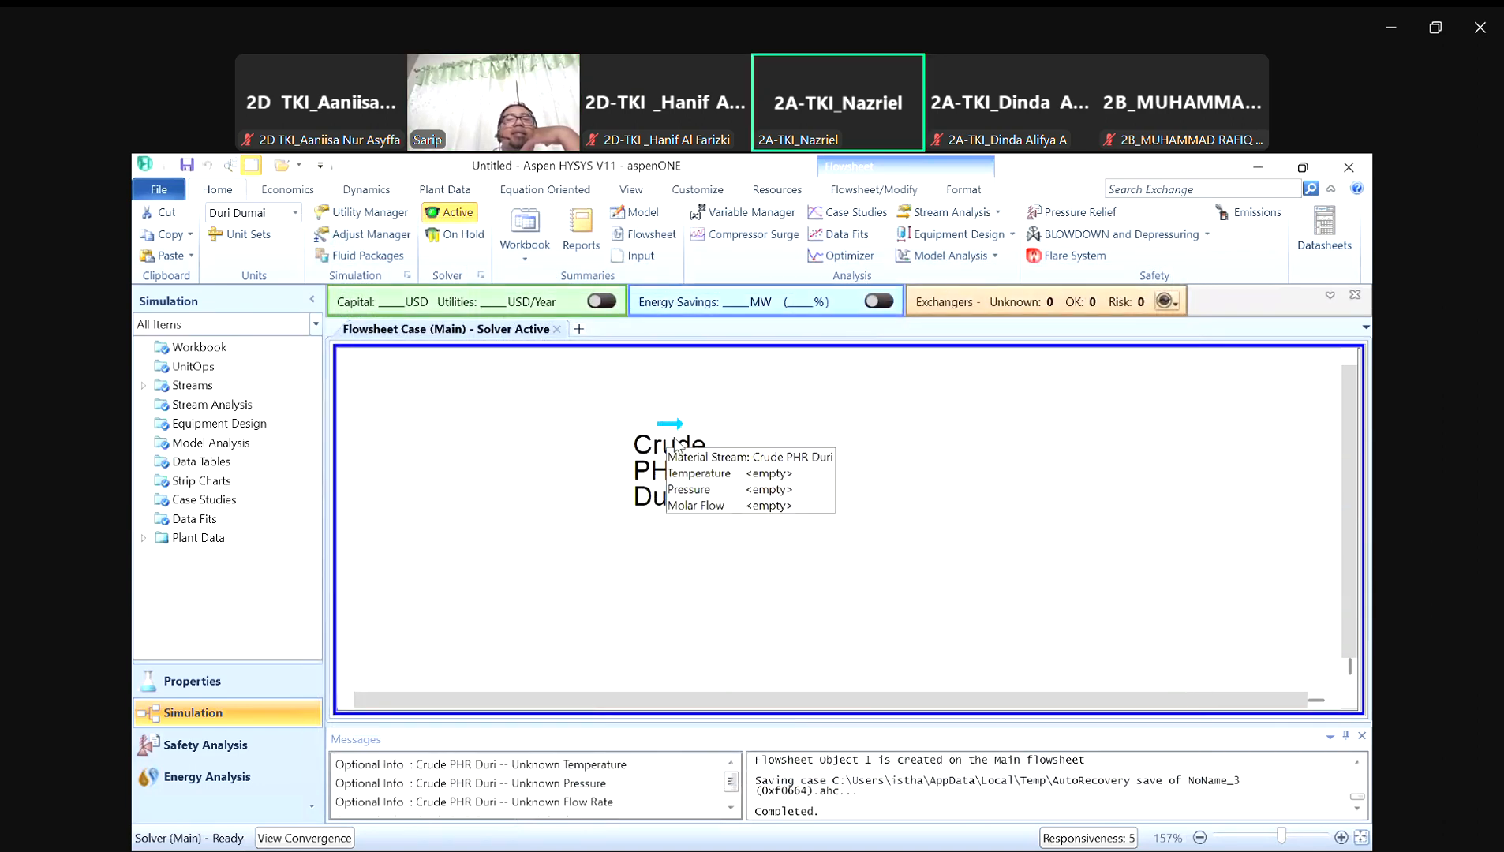
Step: Set the Crude PHR Duri stream's temperature to 115 F and its pressure to 100 psig
{"action": "double_click", "coordinate": [674, 430]}
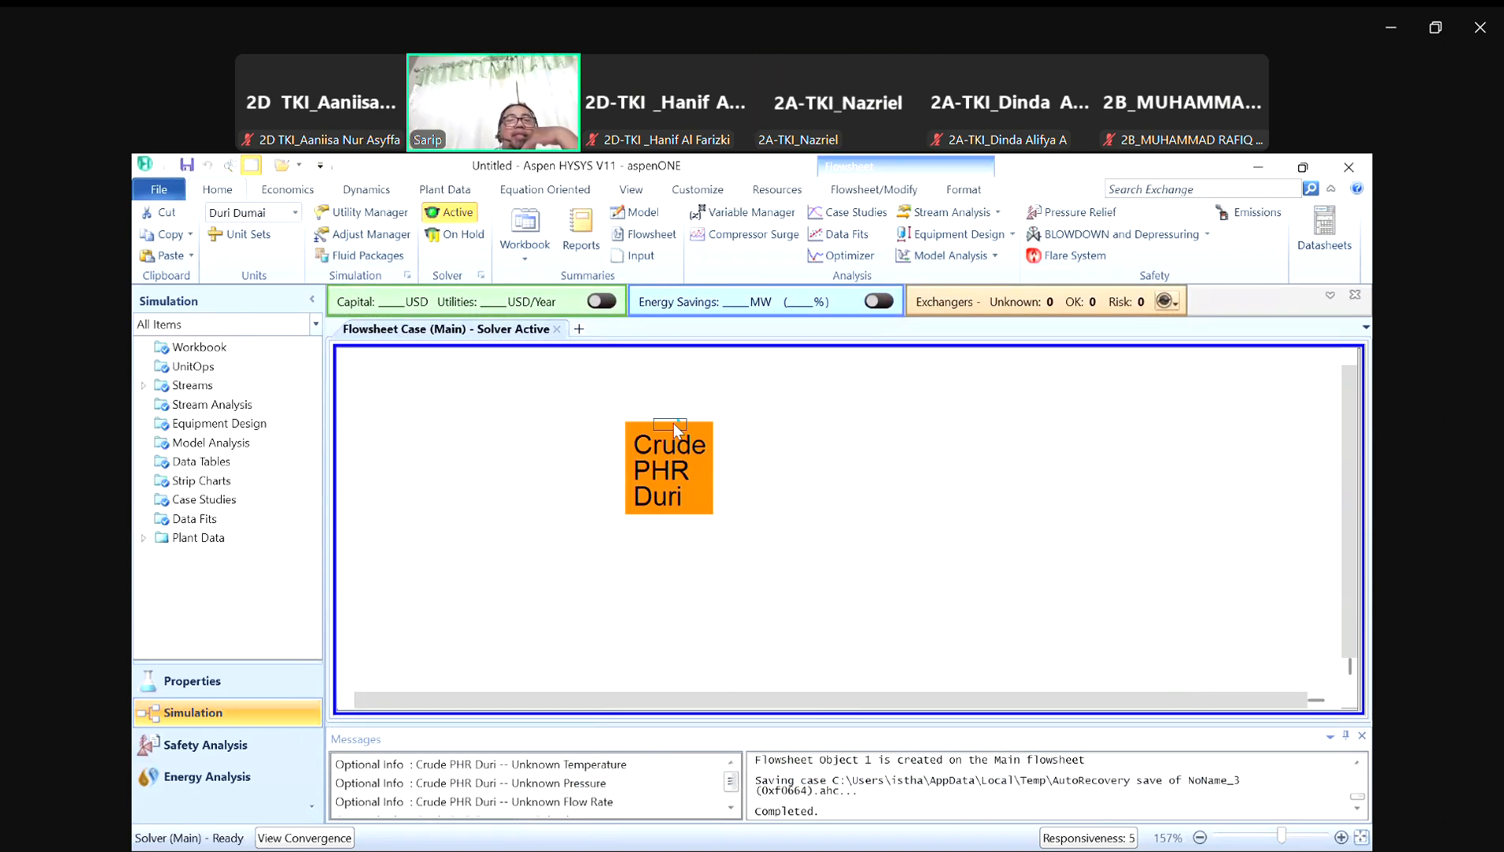
{"action": "left_click", "coordinate": [760, 301]}
{"action": "type", "text": "115"}
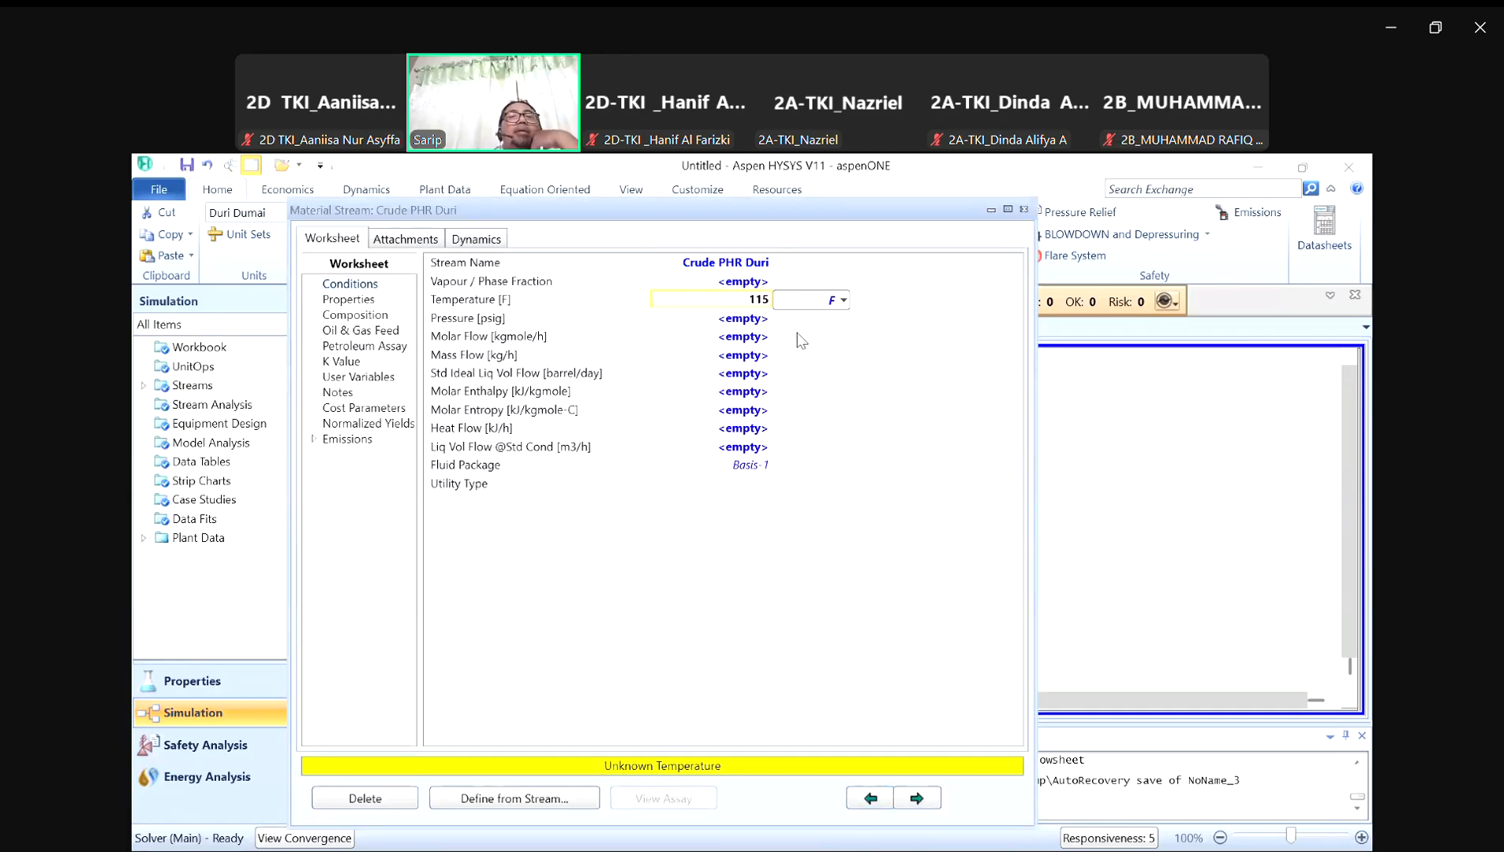
{"action": "key", "text": "Return"}
{"action": "type", "text": "100"}
{"action": "key", "text": "Return"}
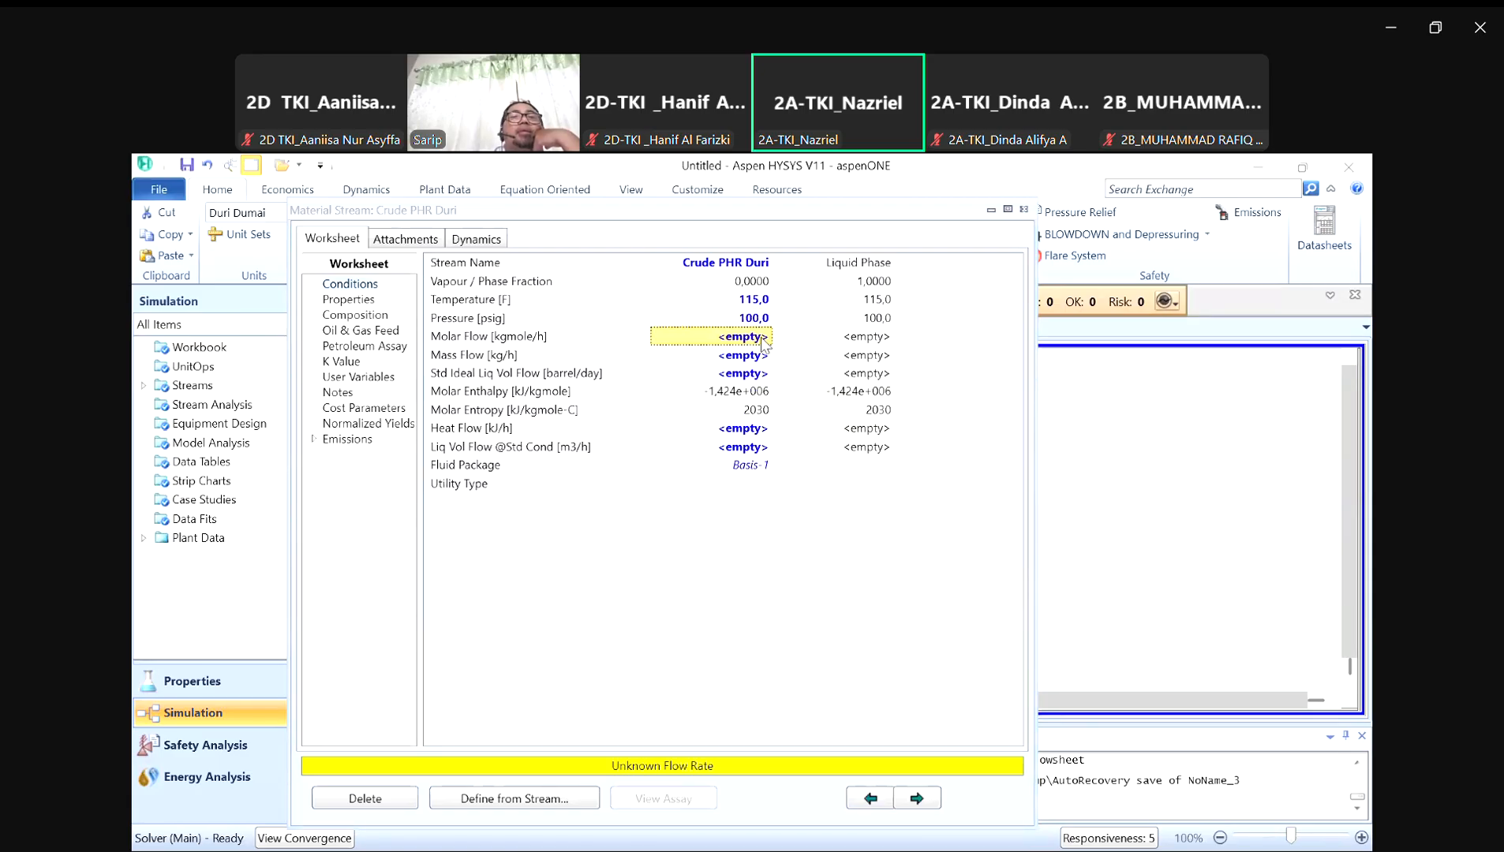
Step: Check the operating conditions slide in PowerPoint, return to HYSYS, and set the stream's Std Ideal Liq Vol Flow to 1,400e+005 barrel/day
{"action": "left_click", "coordinate": [752, 372]}
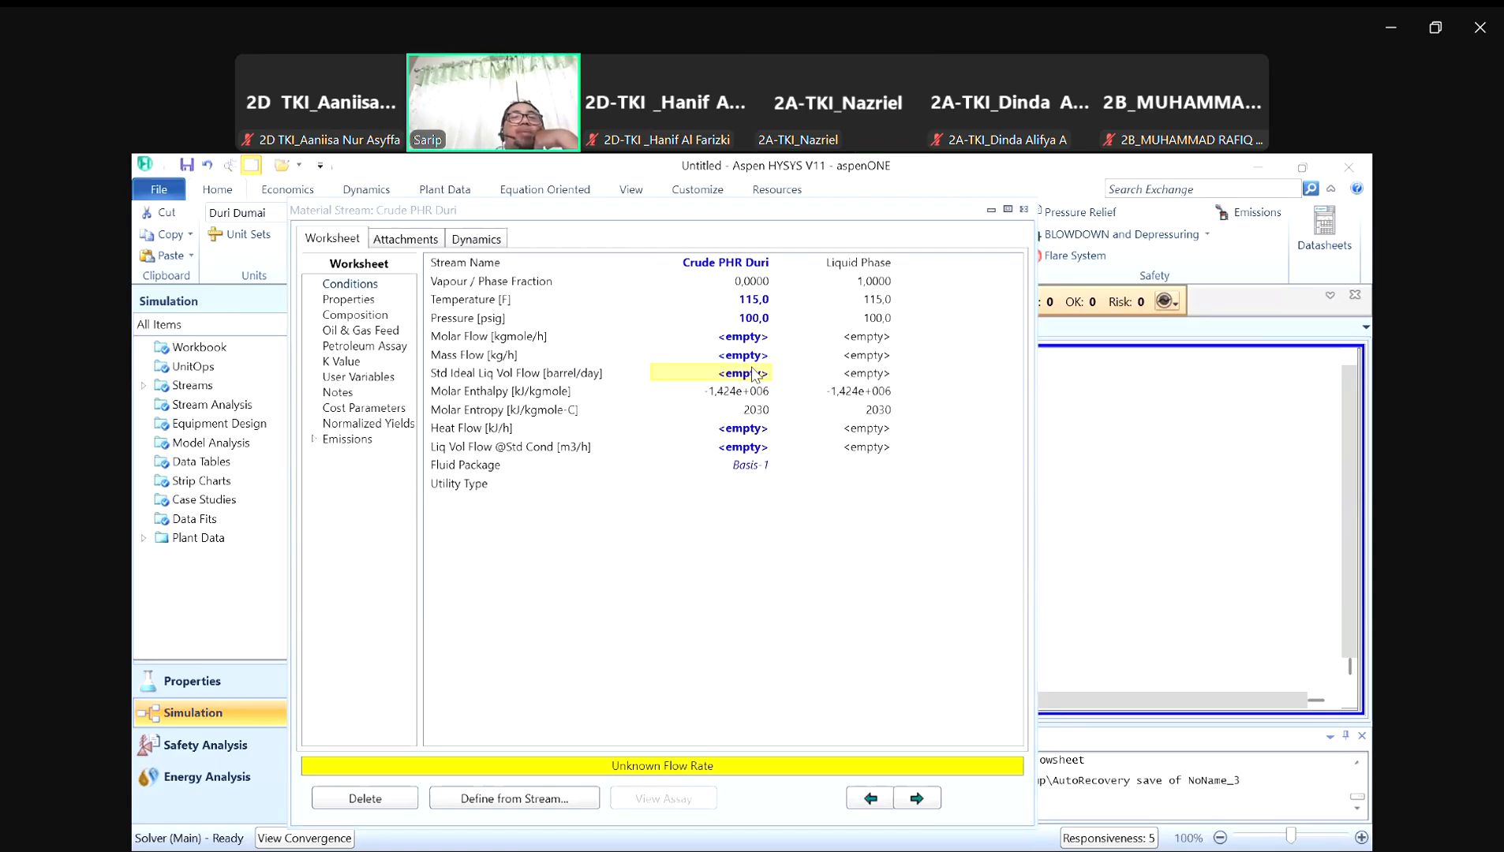
{"action": "key", "text": "alt+Tab"}
{"action": "key", "text": "alt+shift+Tab"}
{"action": "key", "text": "alt+Tab"}
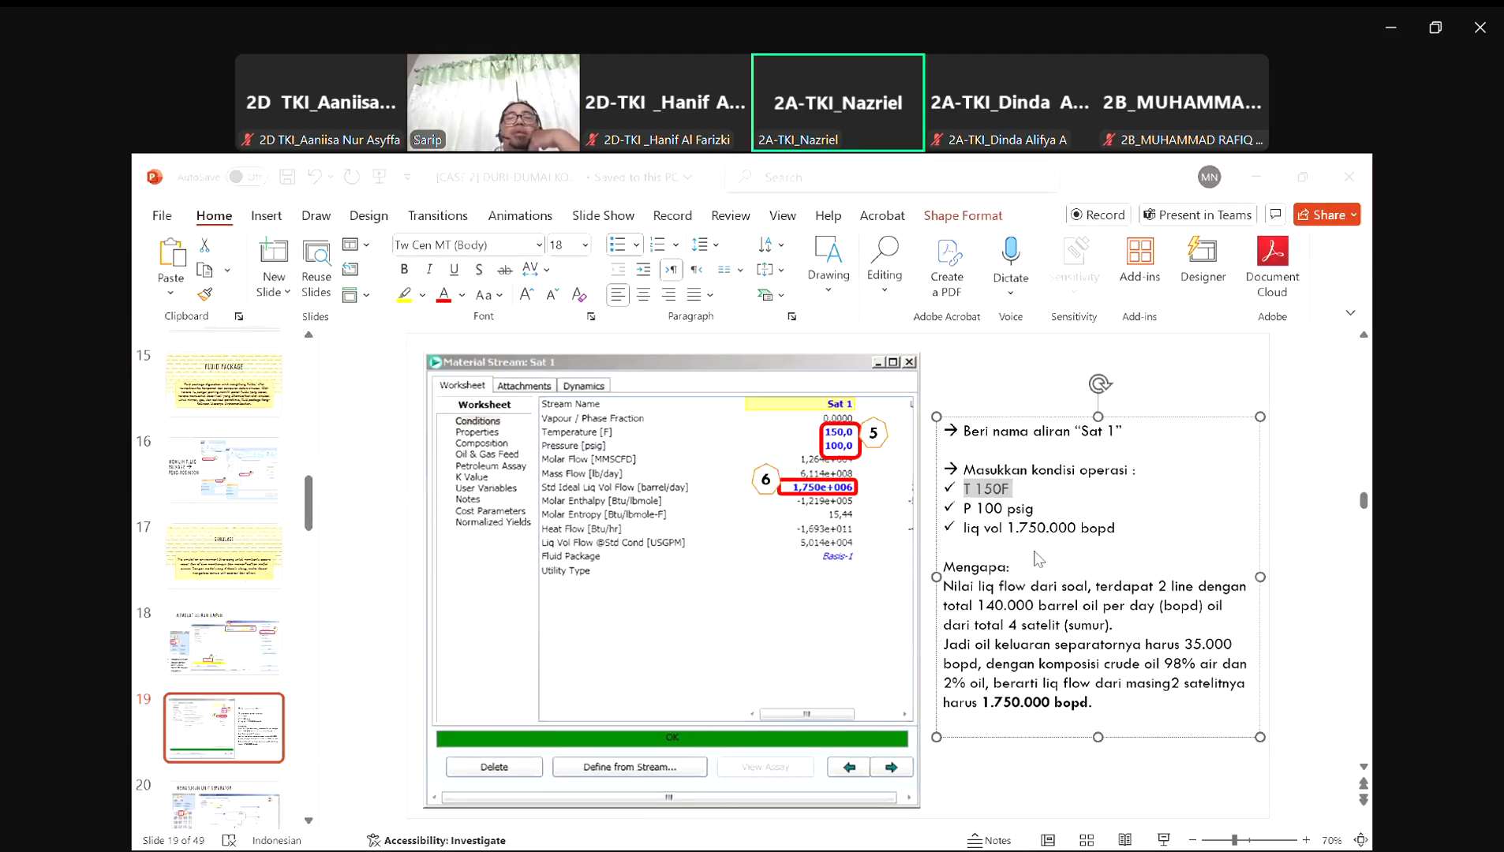
{"action": "key", "text": "alt+Tab"}
{"action": "key", "text": "Tab"}
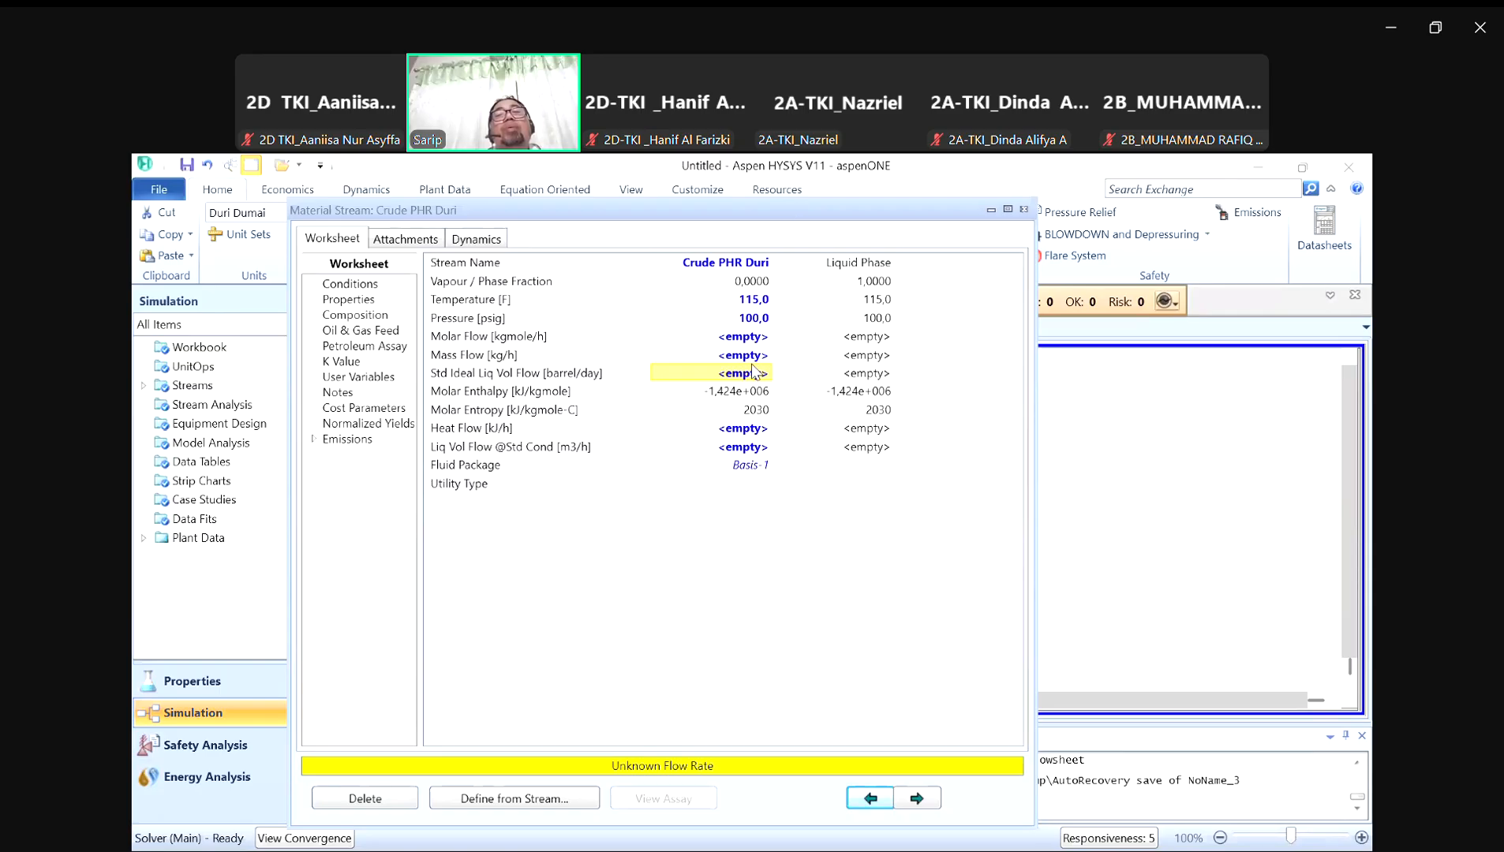
{"action": "type", "text": "3"}
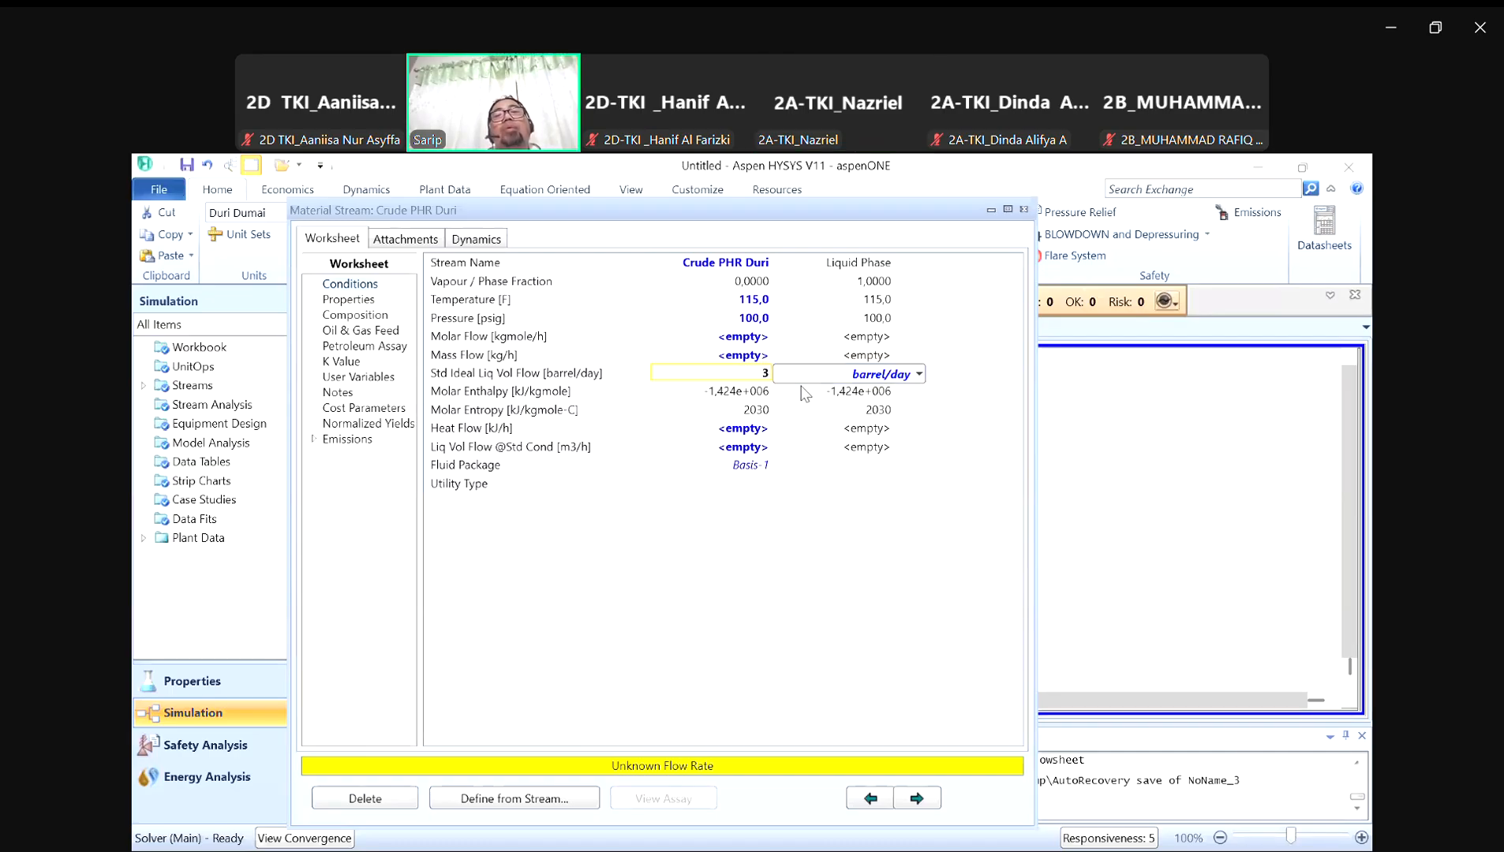
{"action": "type", "text": "00e+005"}
{"action": "key", "text": "Return"}
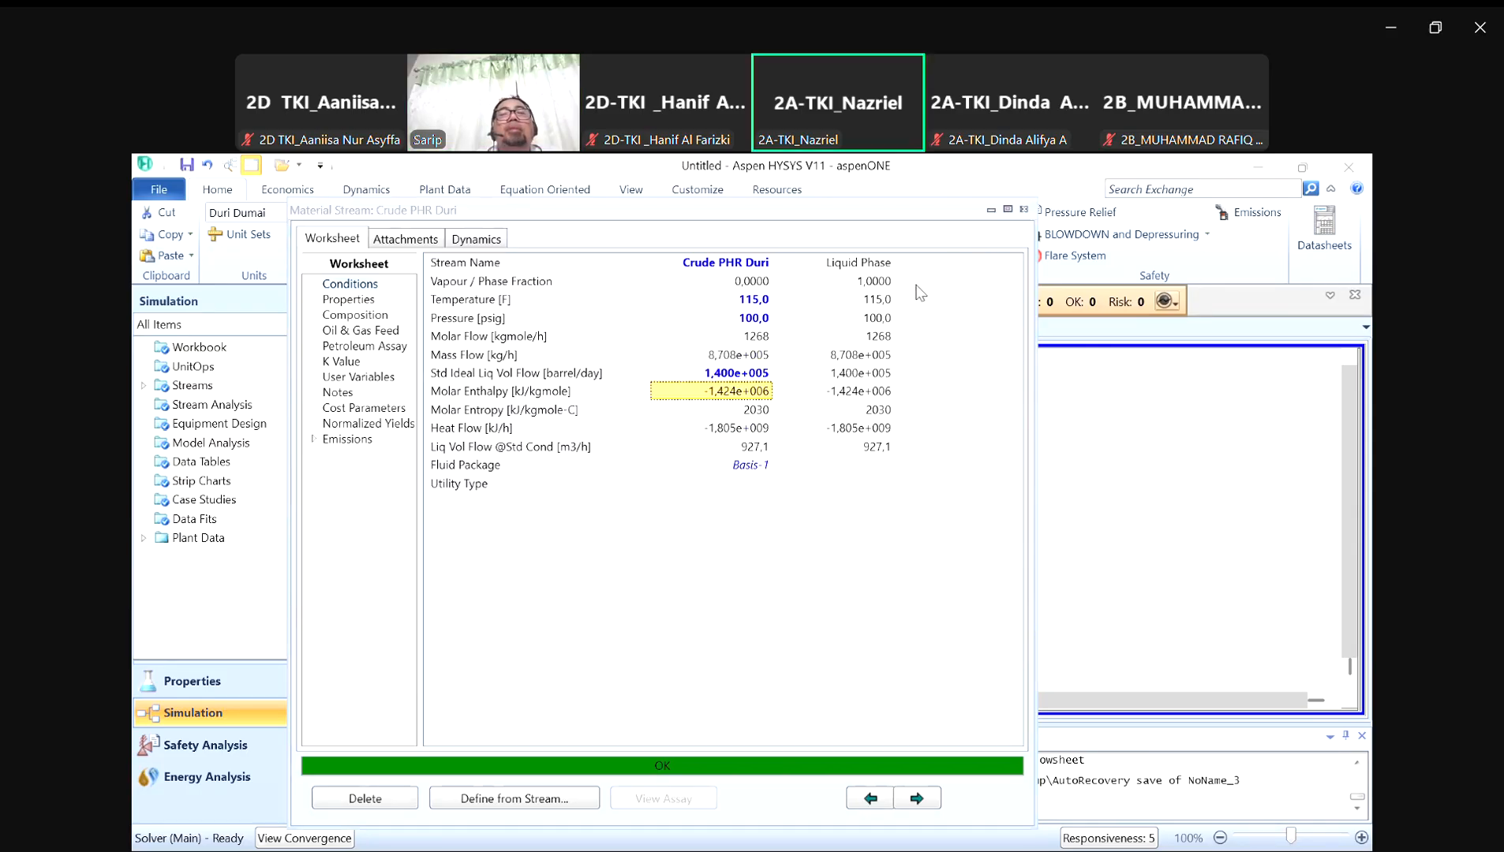
{"action": "left_click", "coordinate": [1024, 210]}
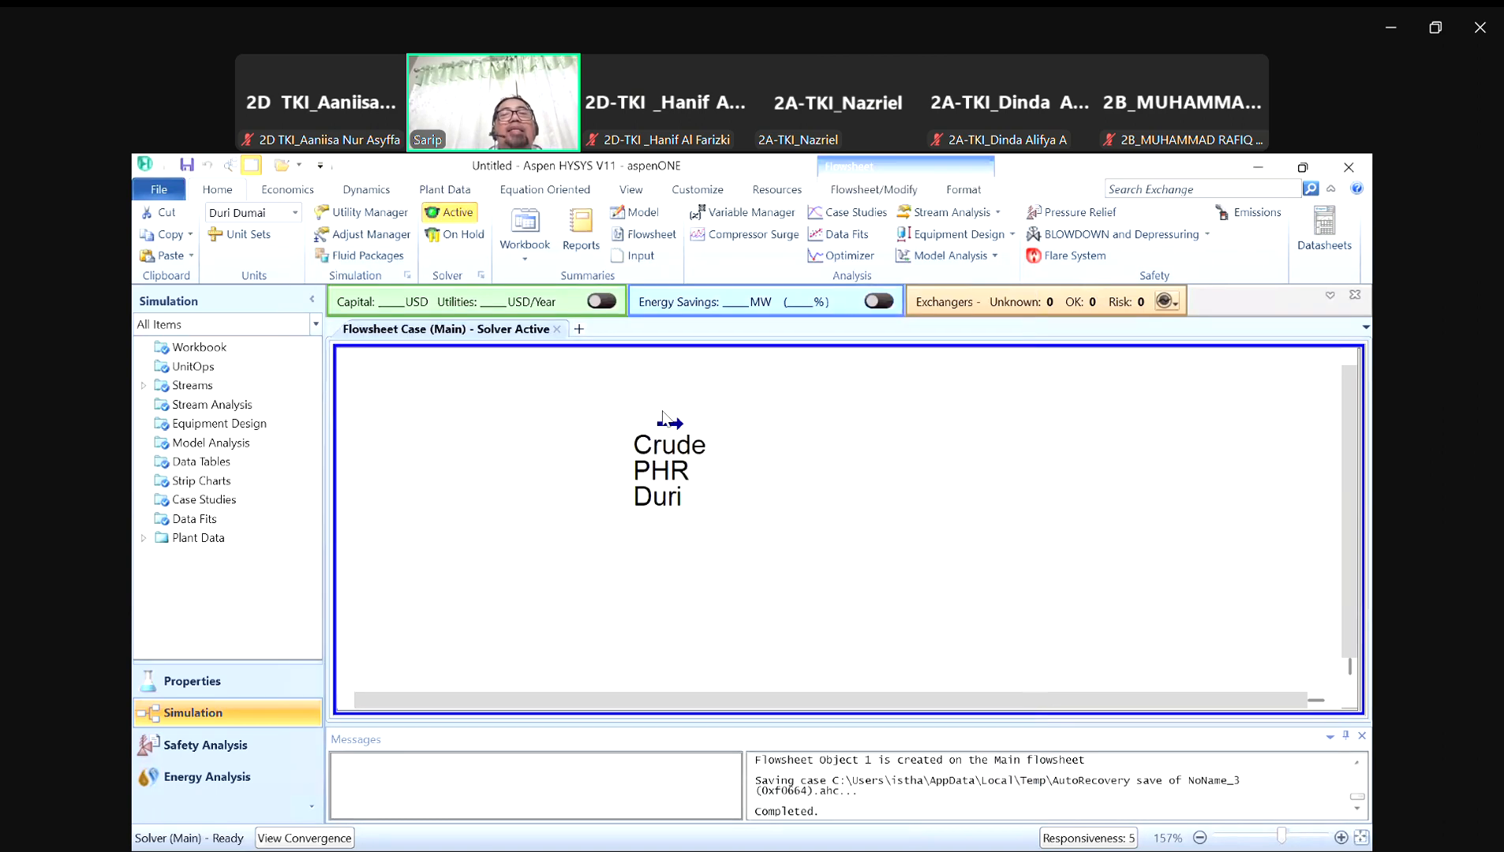
Step: Move the Crude PHR Duri stream slightly down on the flowsheet and show its property table
{"action": "left_click_drag", "start_coordinate": [663, 418], "coordinate": [661, 449]}
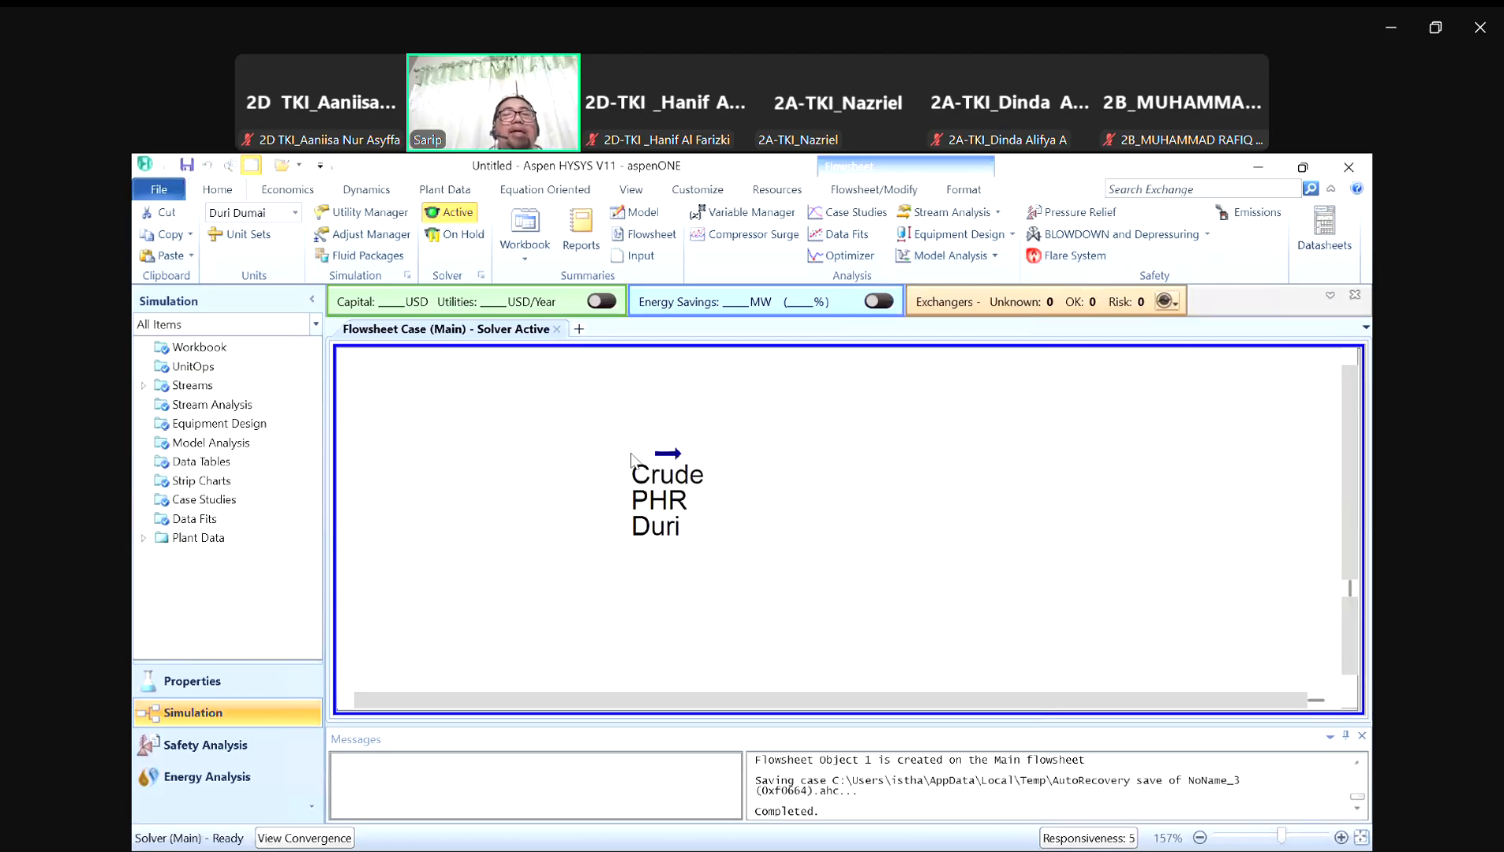
{"action": "right_click", "coordinate": [669, 456]}
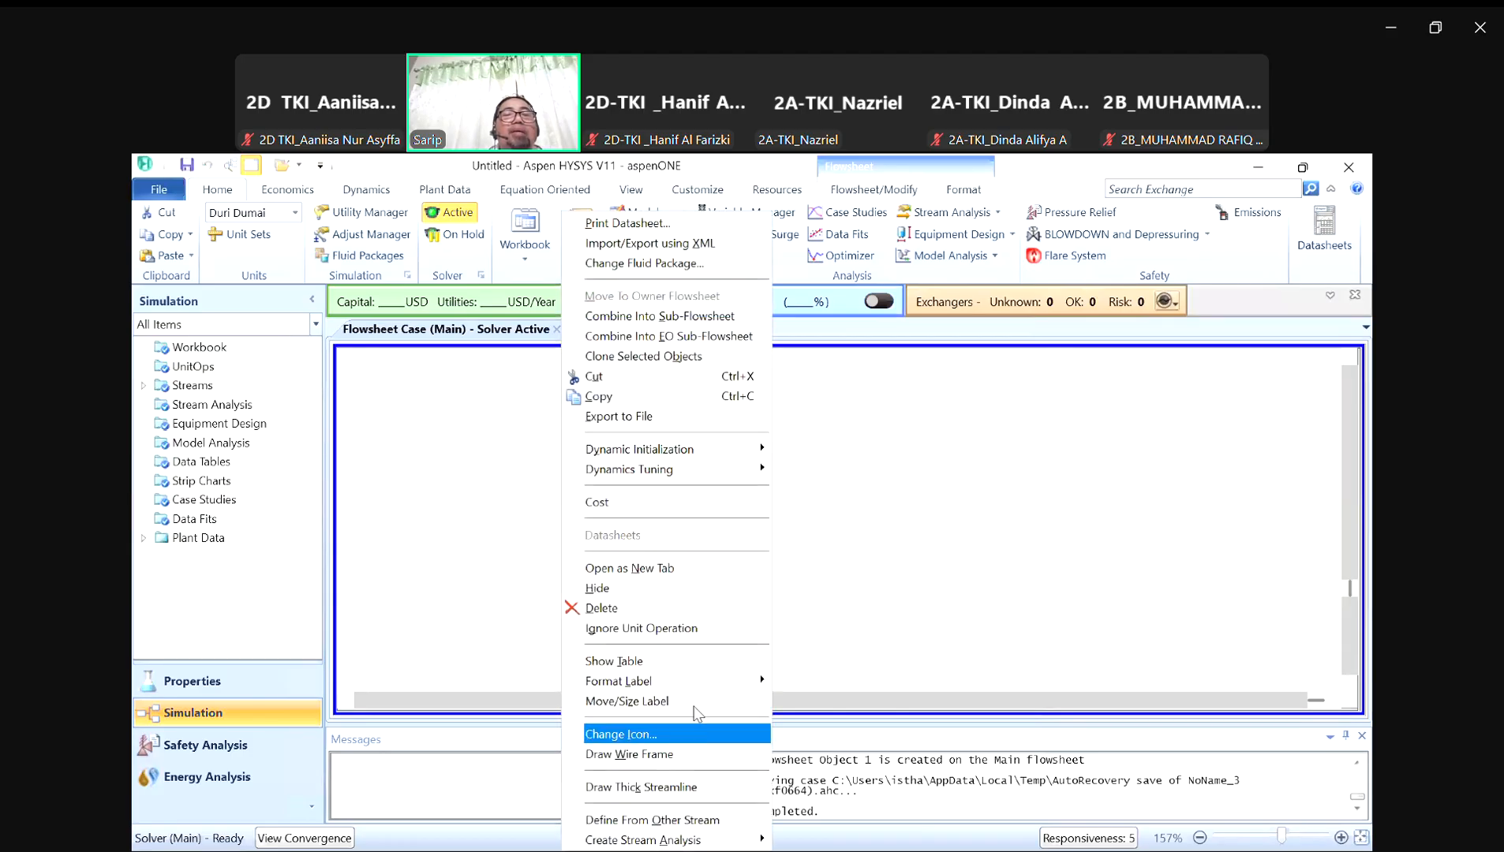
{"action": "left_click", "coordinate": [694, 663]}
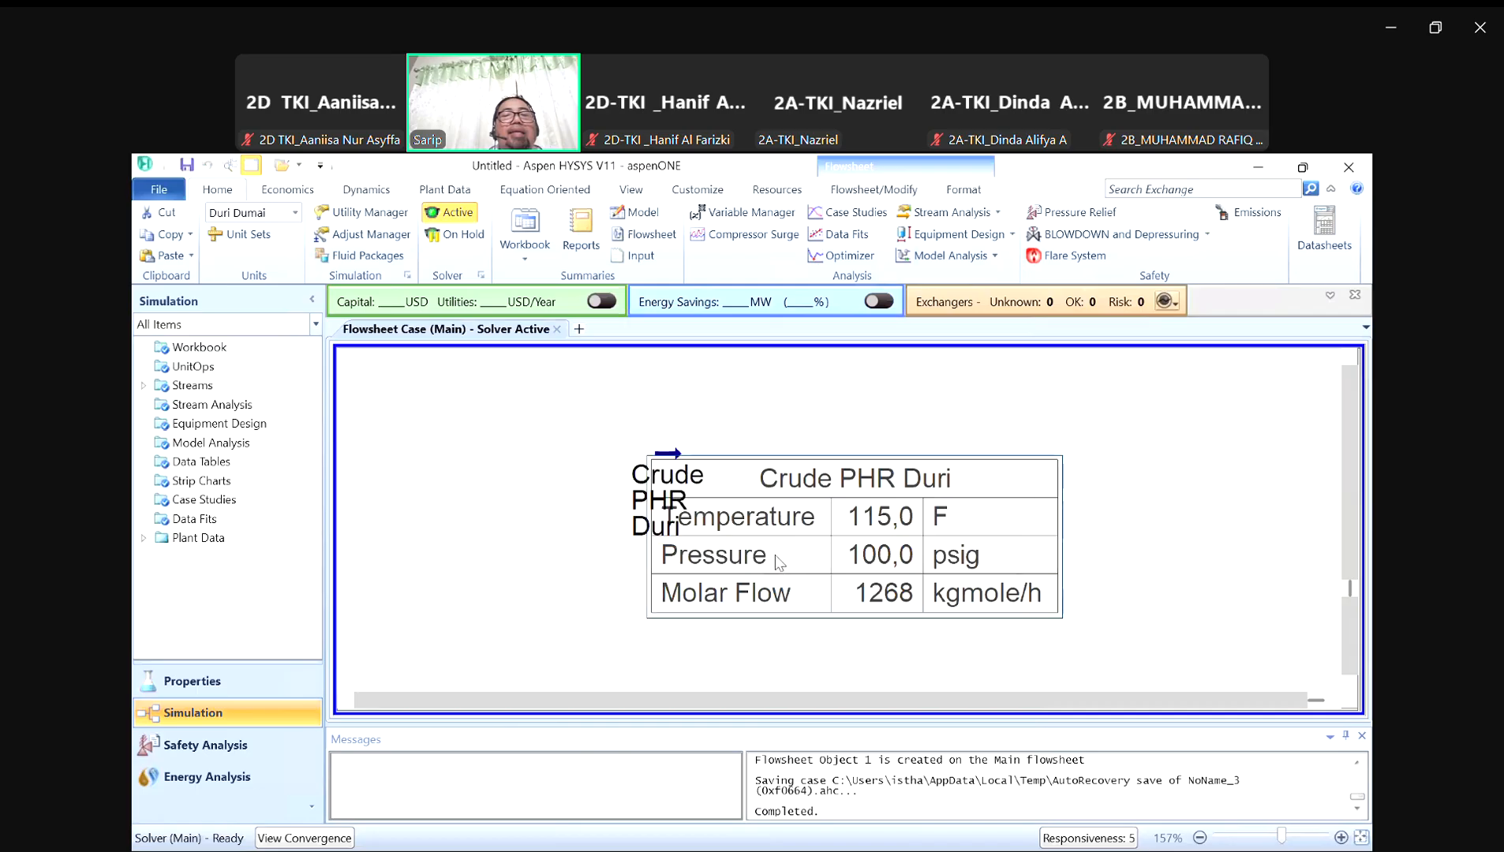
Step: Relabel the Temperature and Pressure entries in the Crude PHR Duri flowsheet table as T and P
{"action": "scroll", "coordinate": [840, 489], "scroll_direction": "down", "scroll_amount": 3}
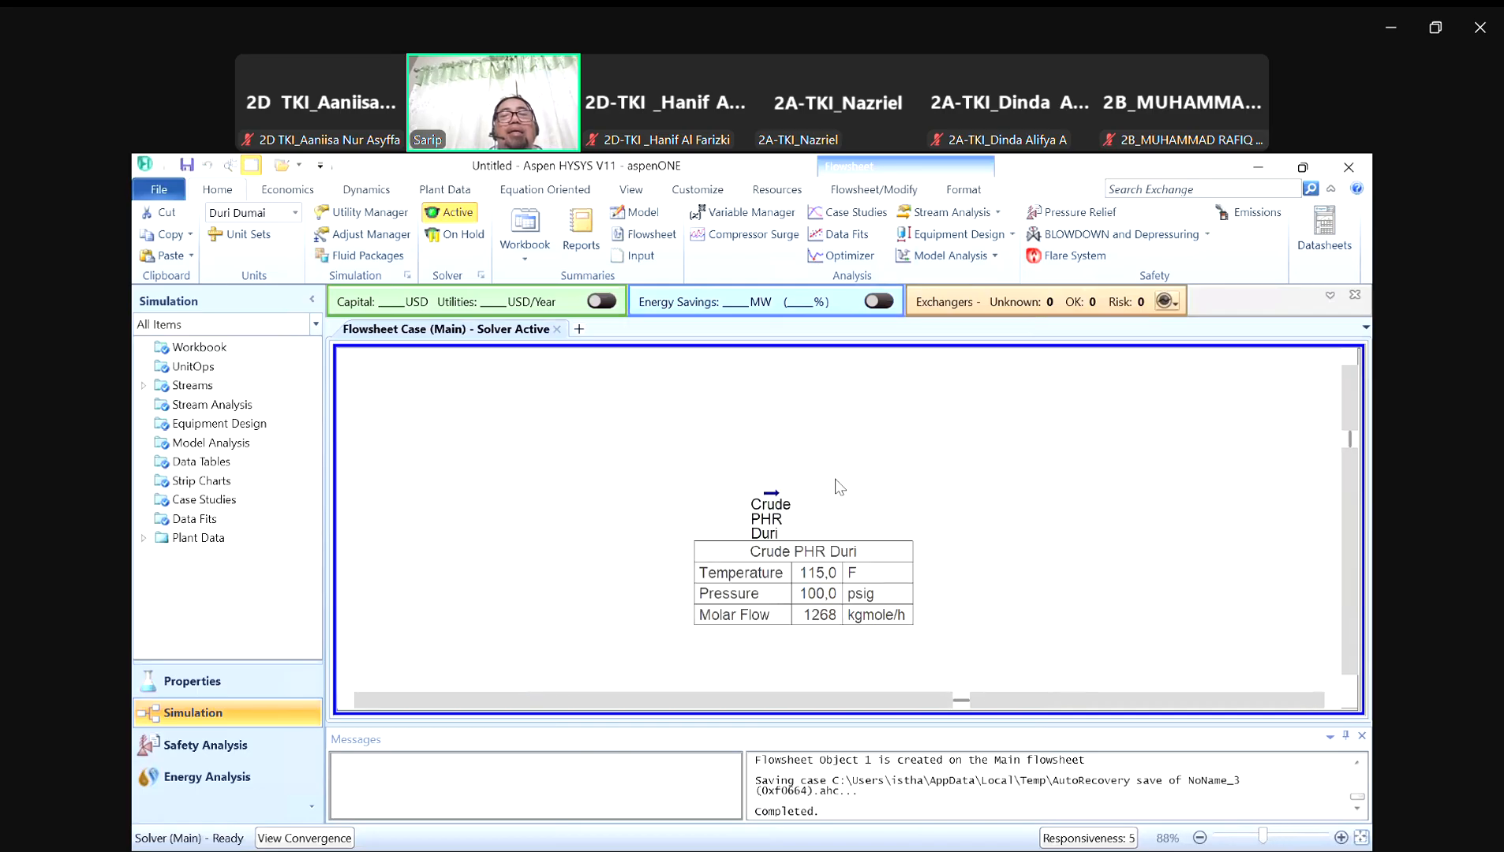
{"action": "left_click_drag", "start_coordinate": [945, 690], "coordinate": [1117, 698]}
{"action": "double_click", "coordinate": [852, 615]}
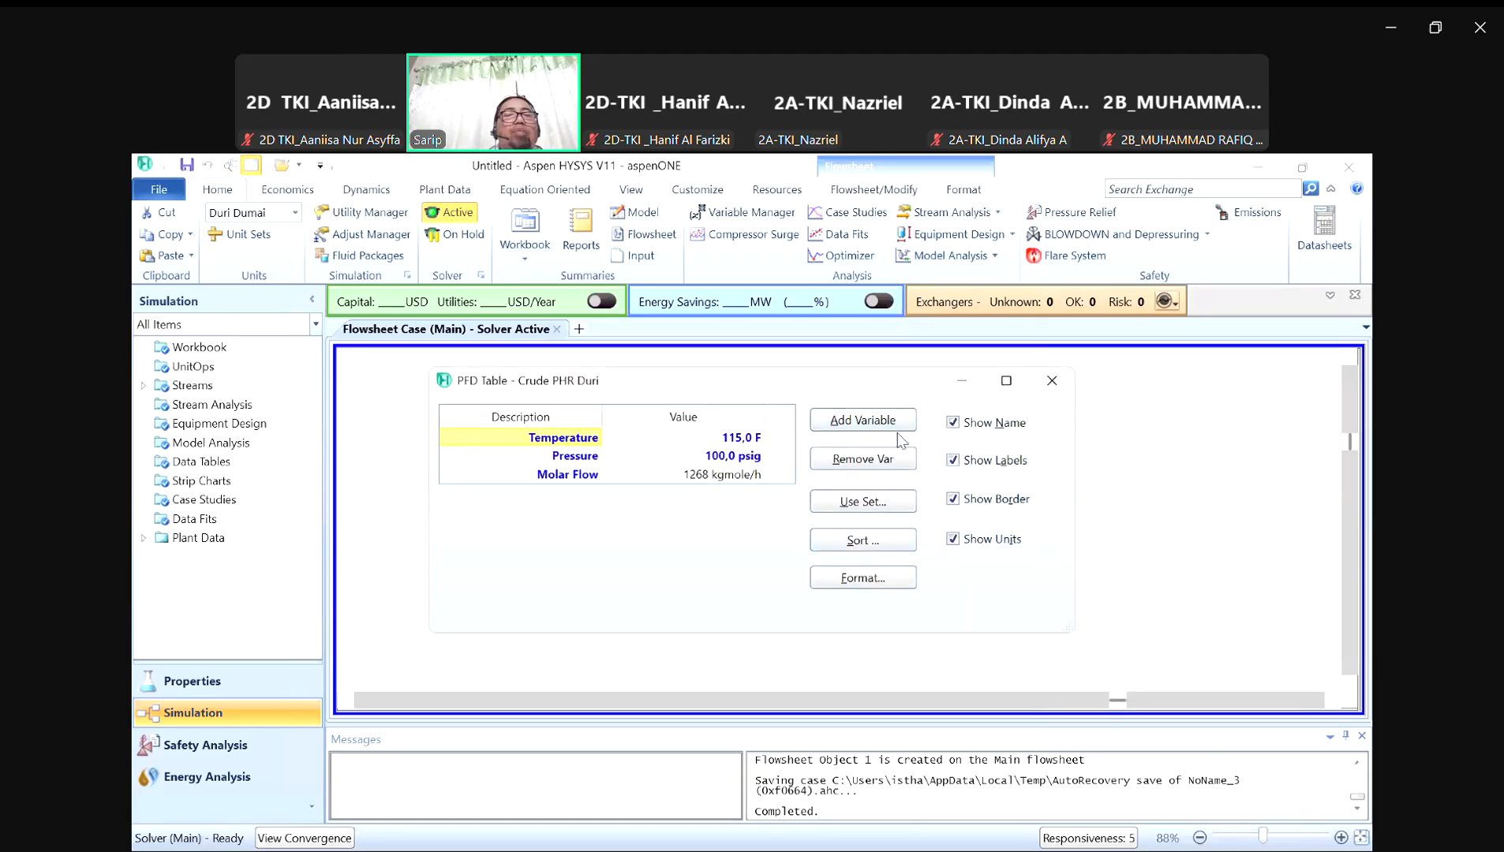
{"action": "left_click", "coordinate": [585, 439]}
{"action": "type", "text": "T"}
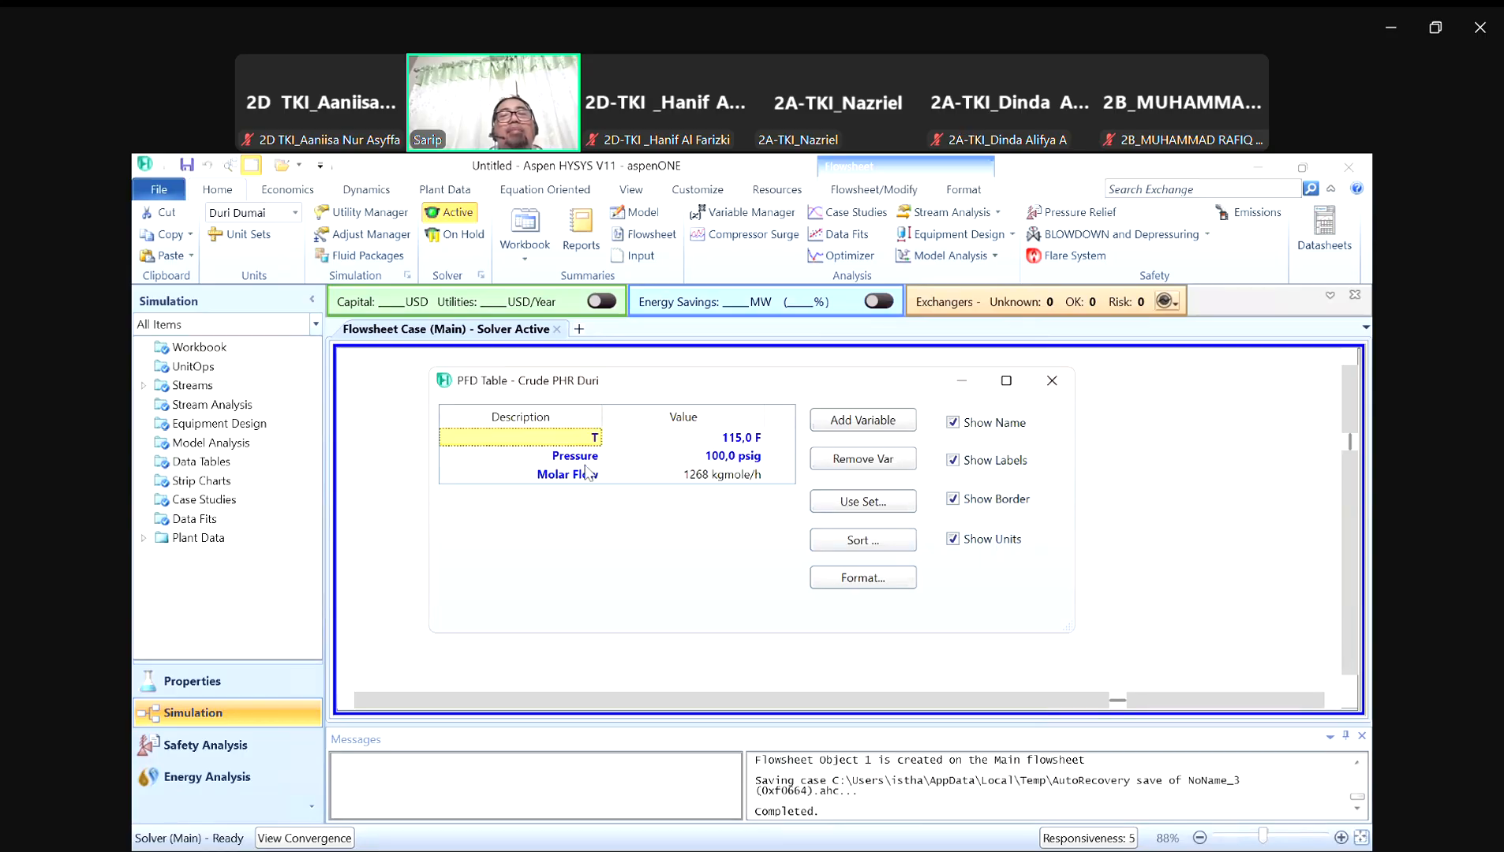
{"action": "left_click", "coordinate": [584, 457]}
{"action": "type", "text": "P"}
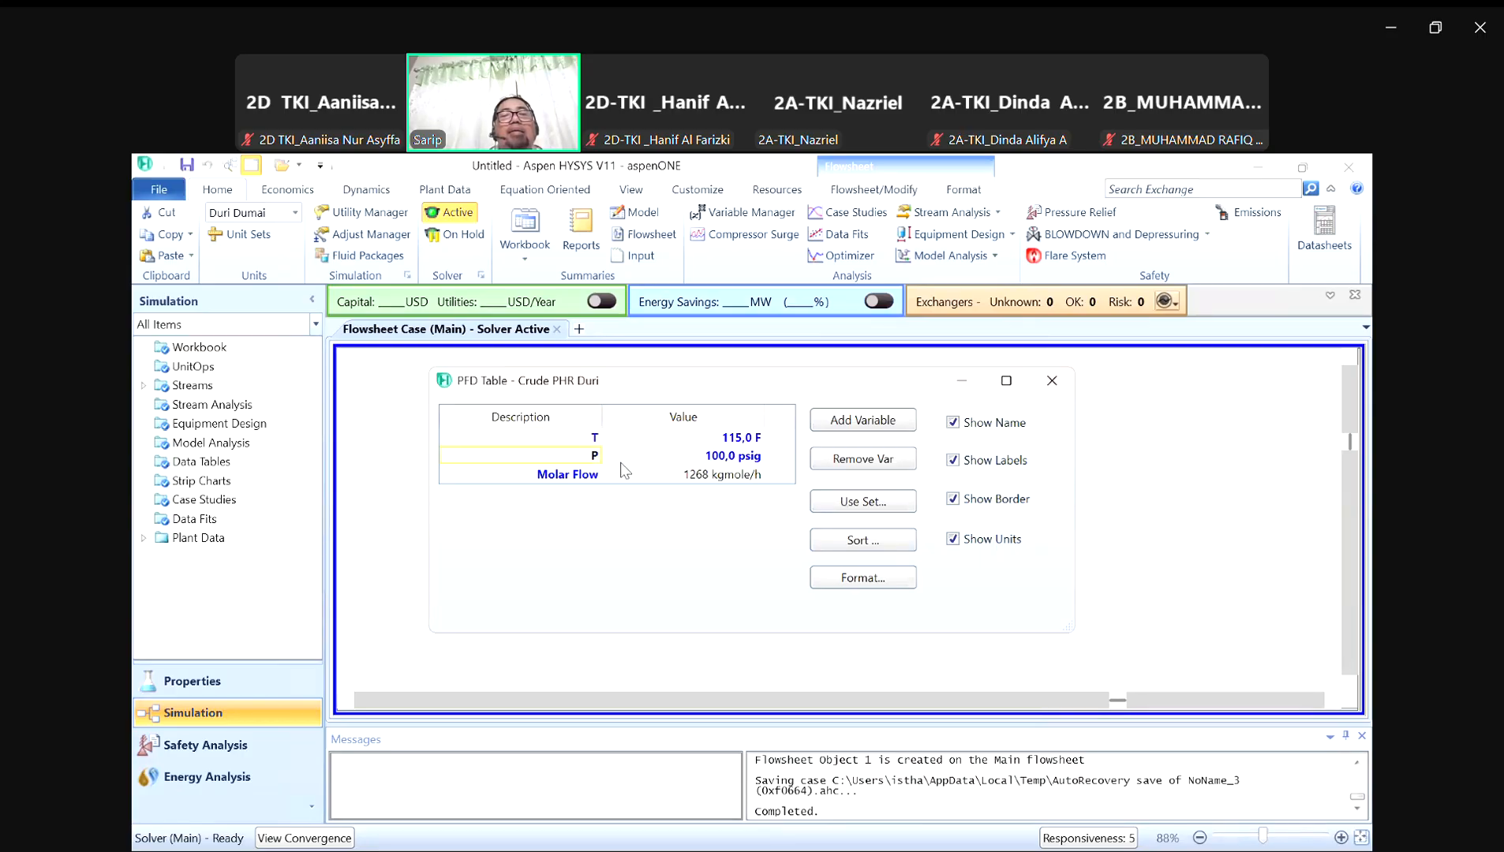
Step: Replace the Molar Flow entry in the stream's flowsheet table with the Std Ideal Liq Vol Flow variable
{"action": "left_click", "coordinate": [597, 476]}
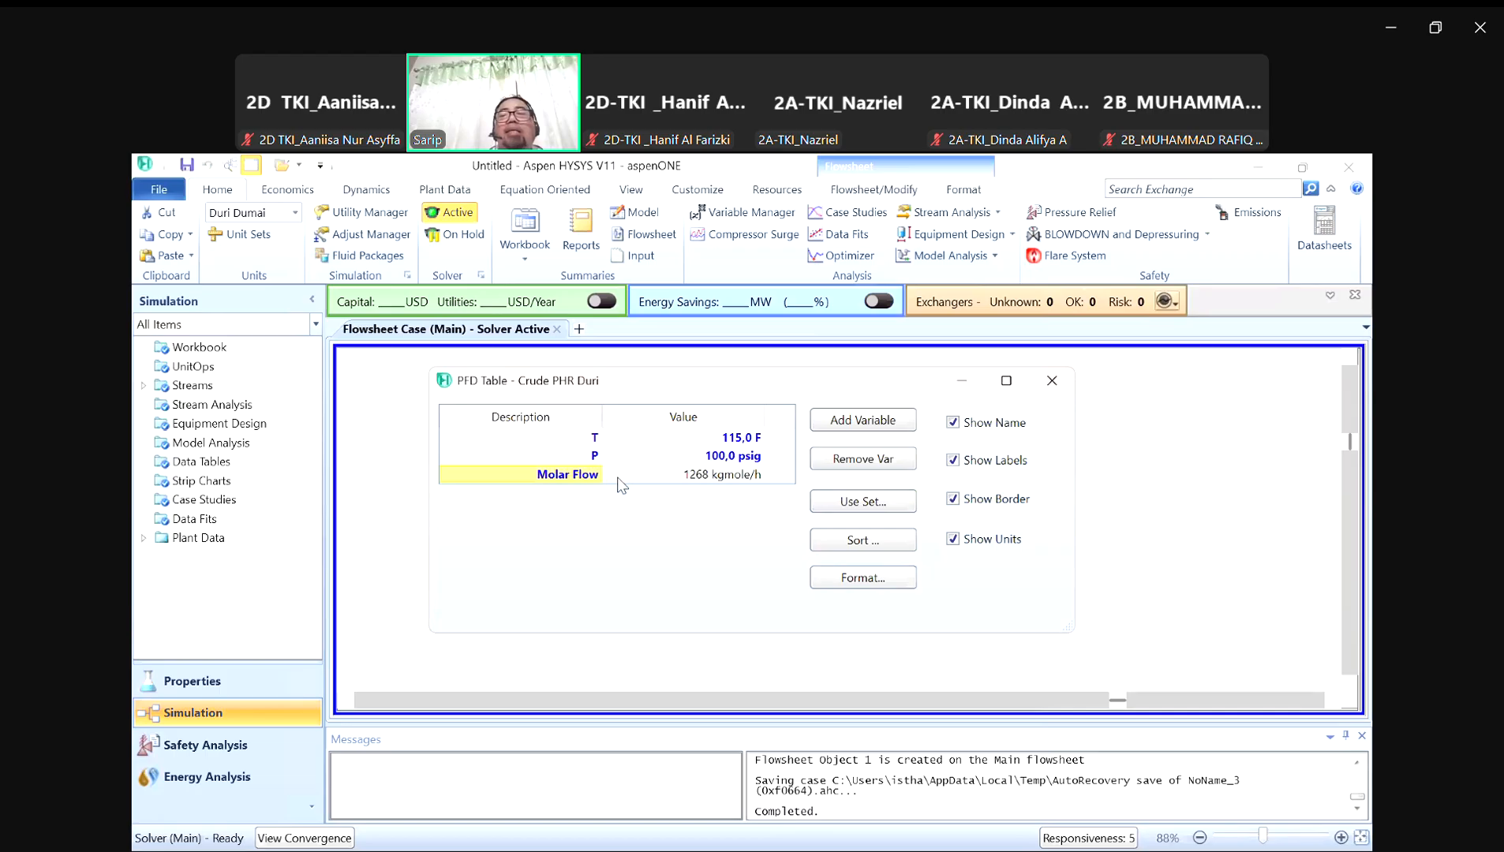
{"action": "left_click", "coordinate": [882, 461]}
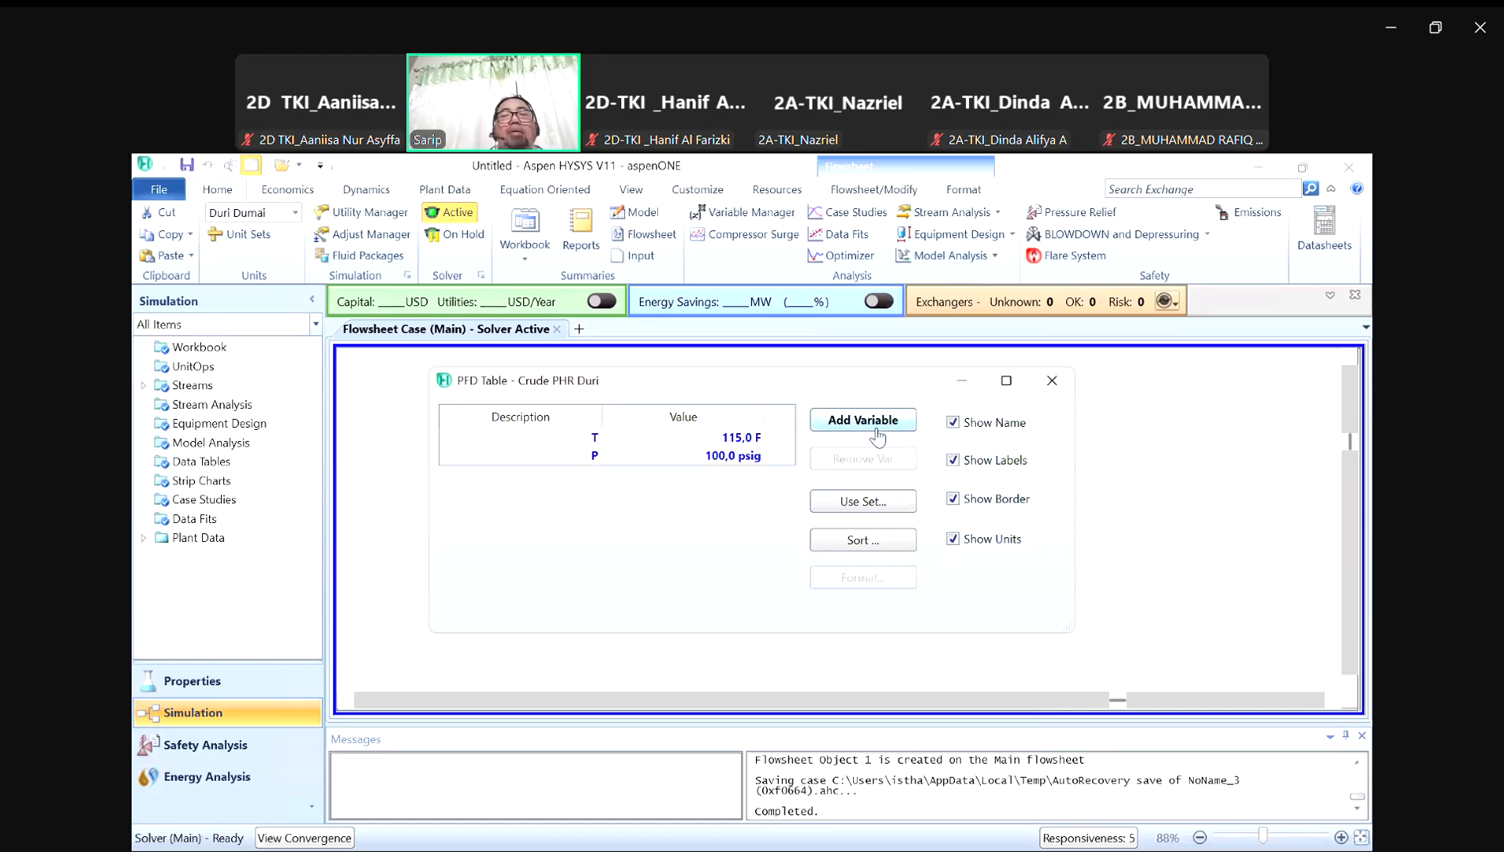
{"action": "left_click", "coordinate": [865, 433]}
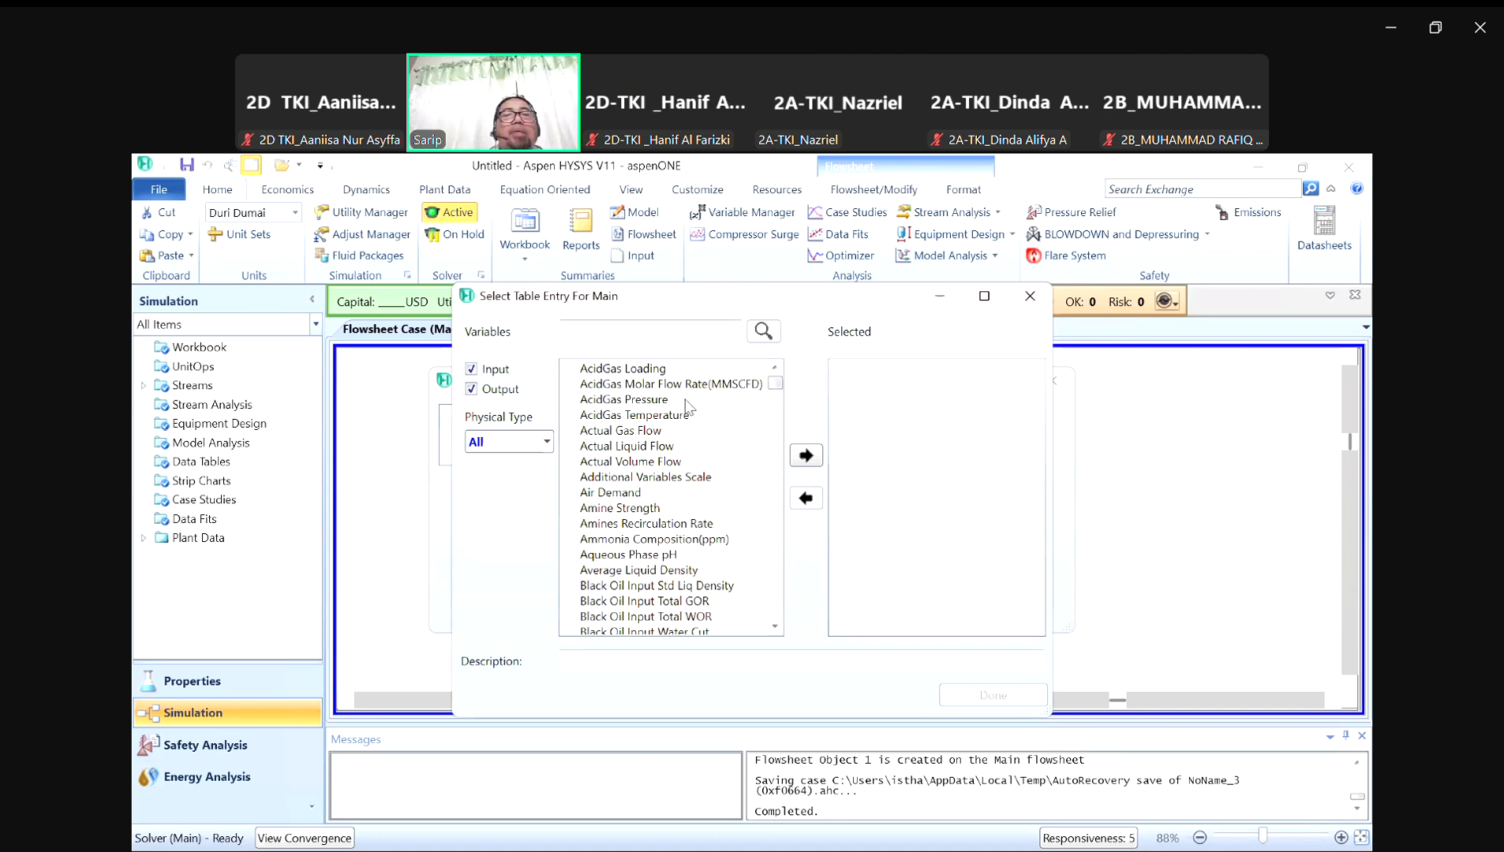
{"action": "left_click", "coordinate": [677, 334]}
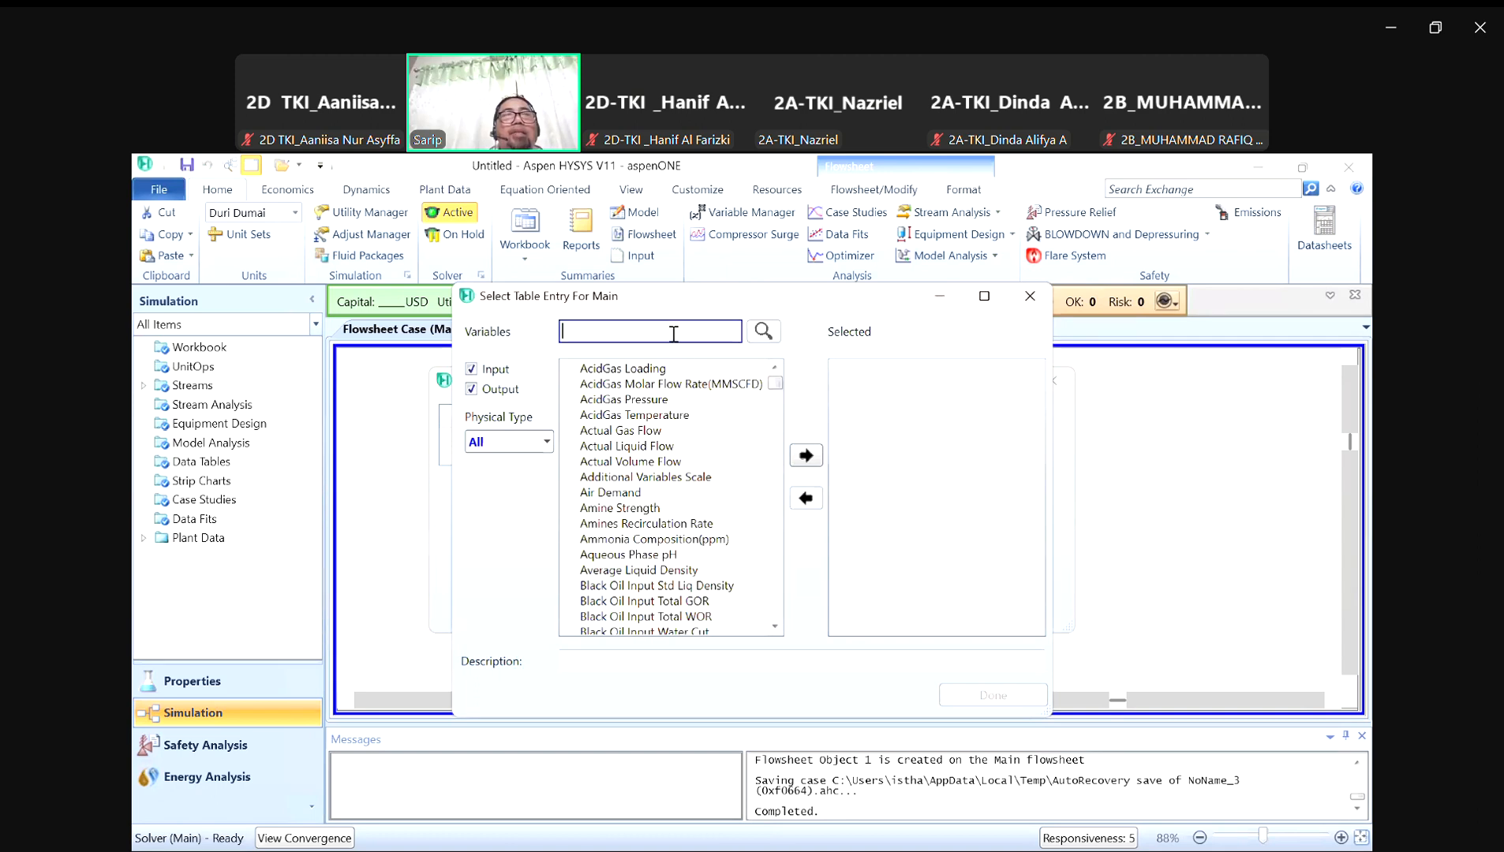
{"action": "type", "text": "ST"}
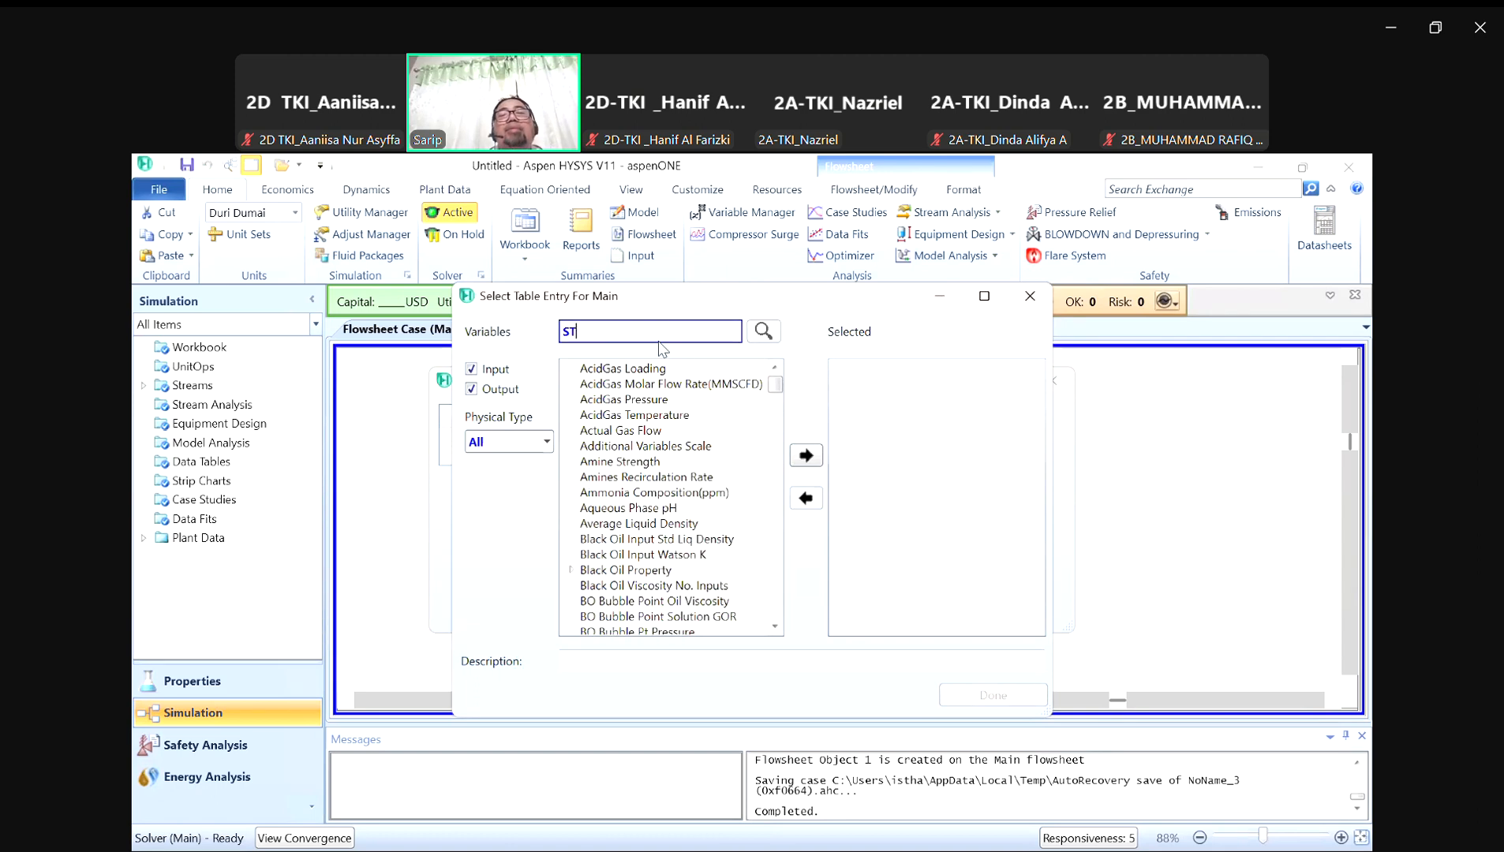
{"action": "type", "text": "D LI"}
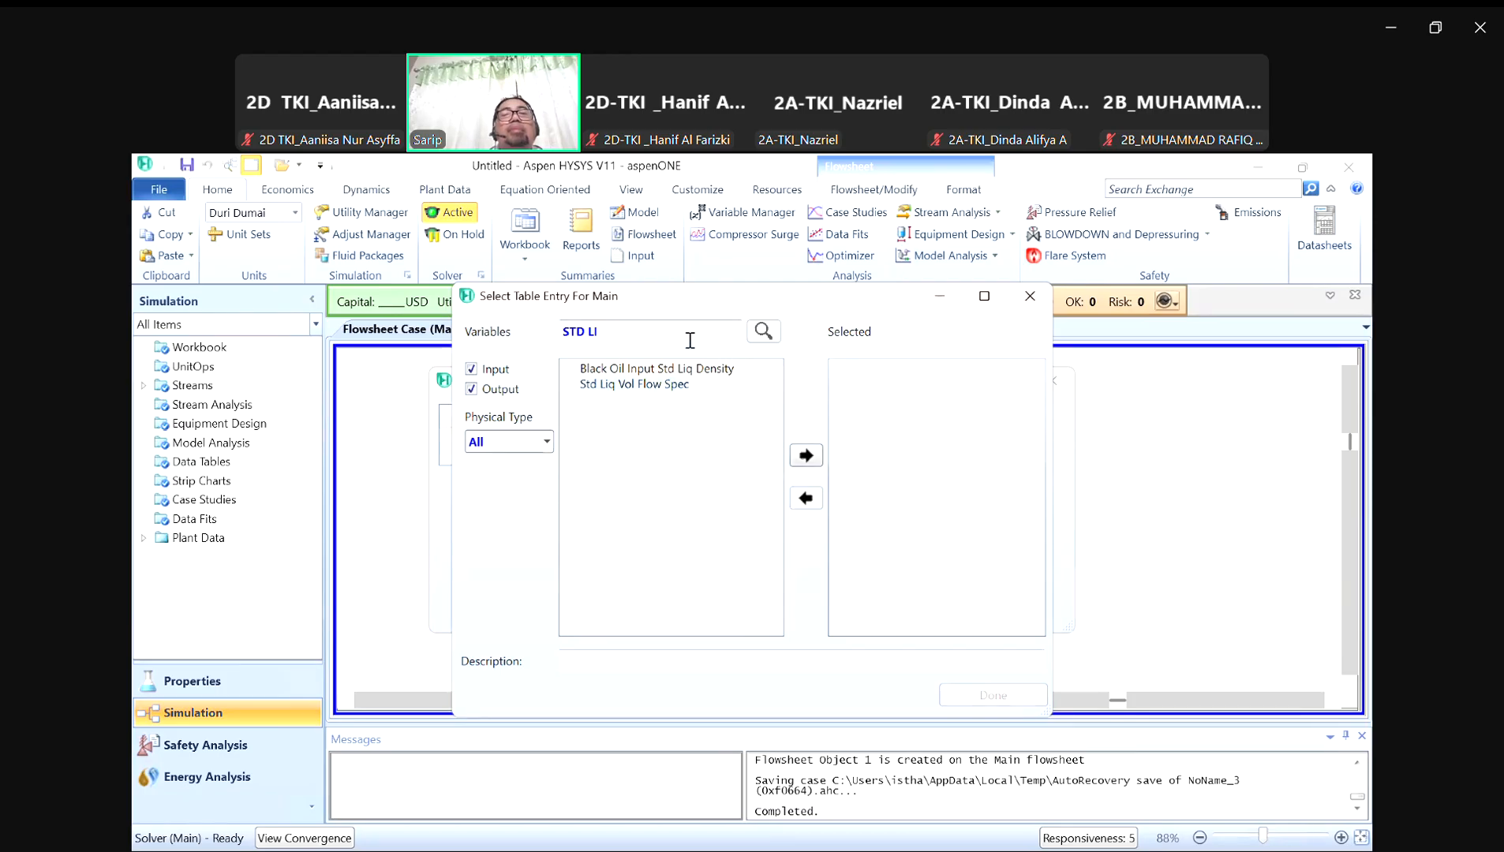
{"action": "key", "text": "BackSpace"}
{"action": "key", "text": "BackSpace"}
{"action": "key", "text": "BackSpace"}
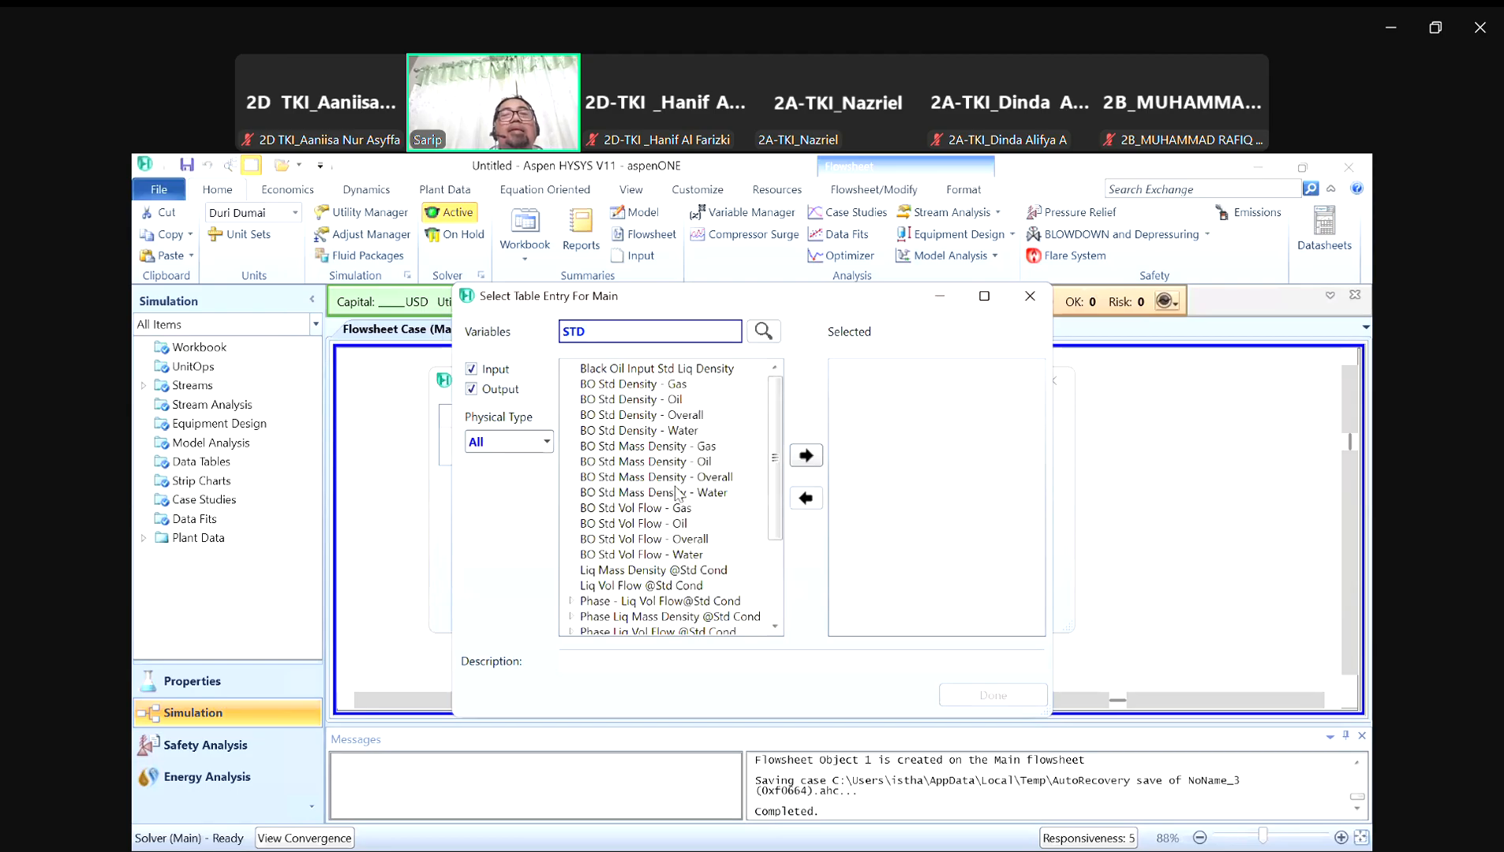
{"action": "left_click", "coordinate": [633, 341]}
{"action": "type", "text": "IDE"}
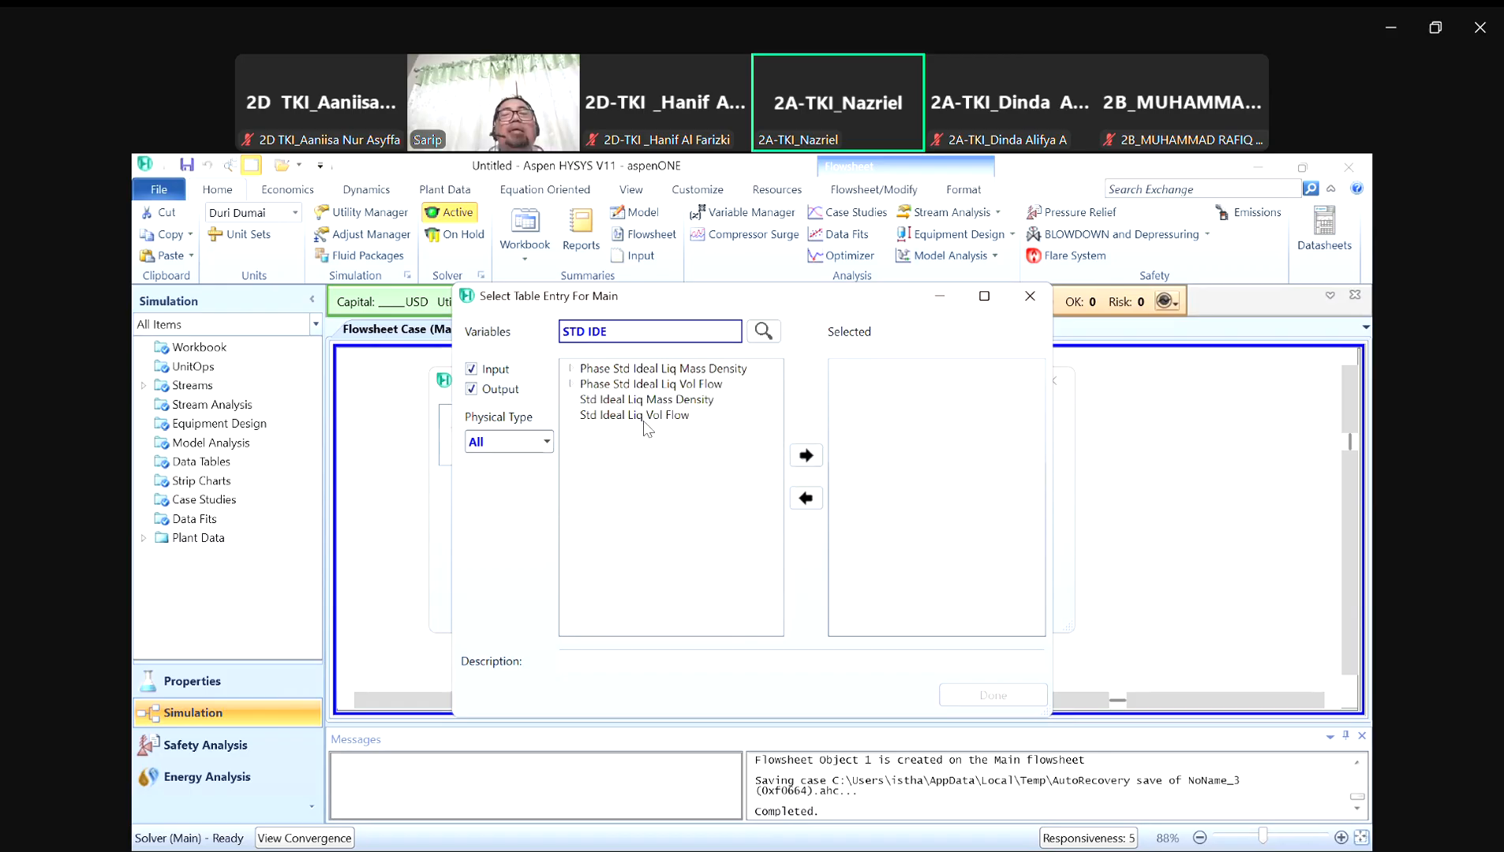
{"action": "left_click", "coordinate": [667, 416]}
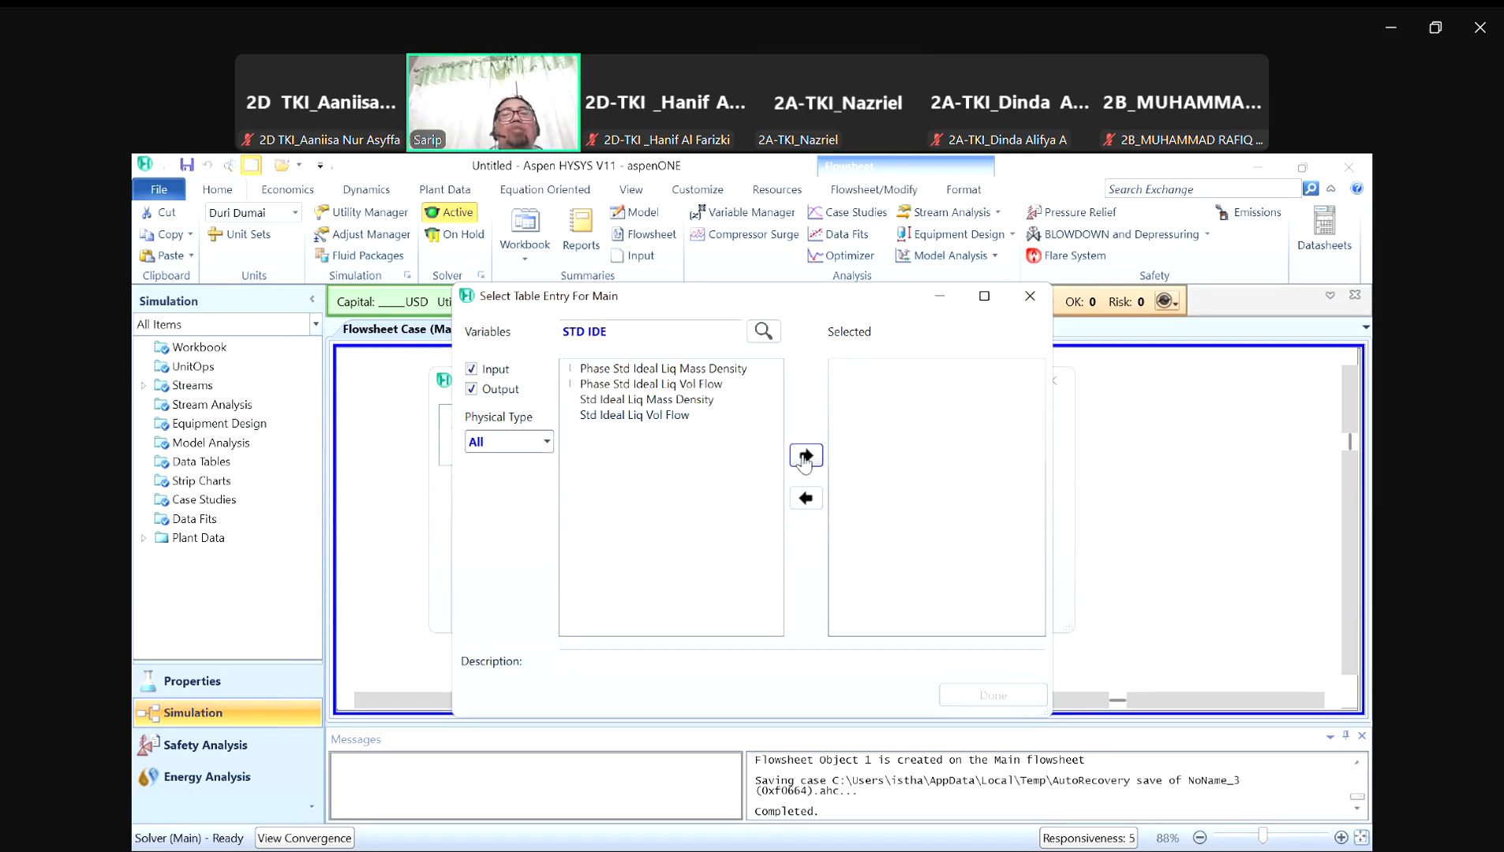
{"action": "left_click", "coordinate": [806, 455]}
{"action": "left_click", "coordinate": [992, 695]}
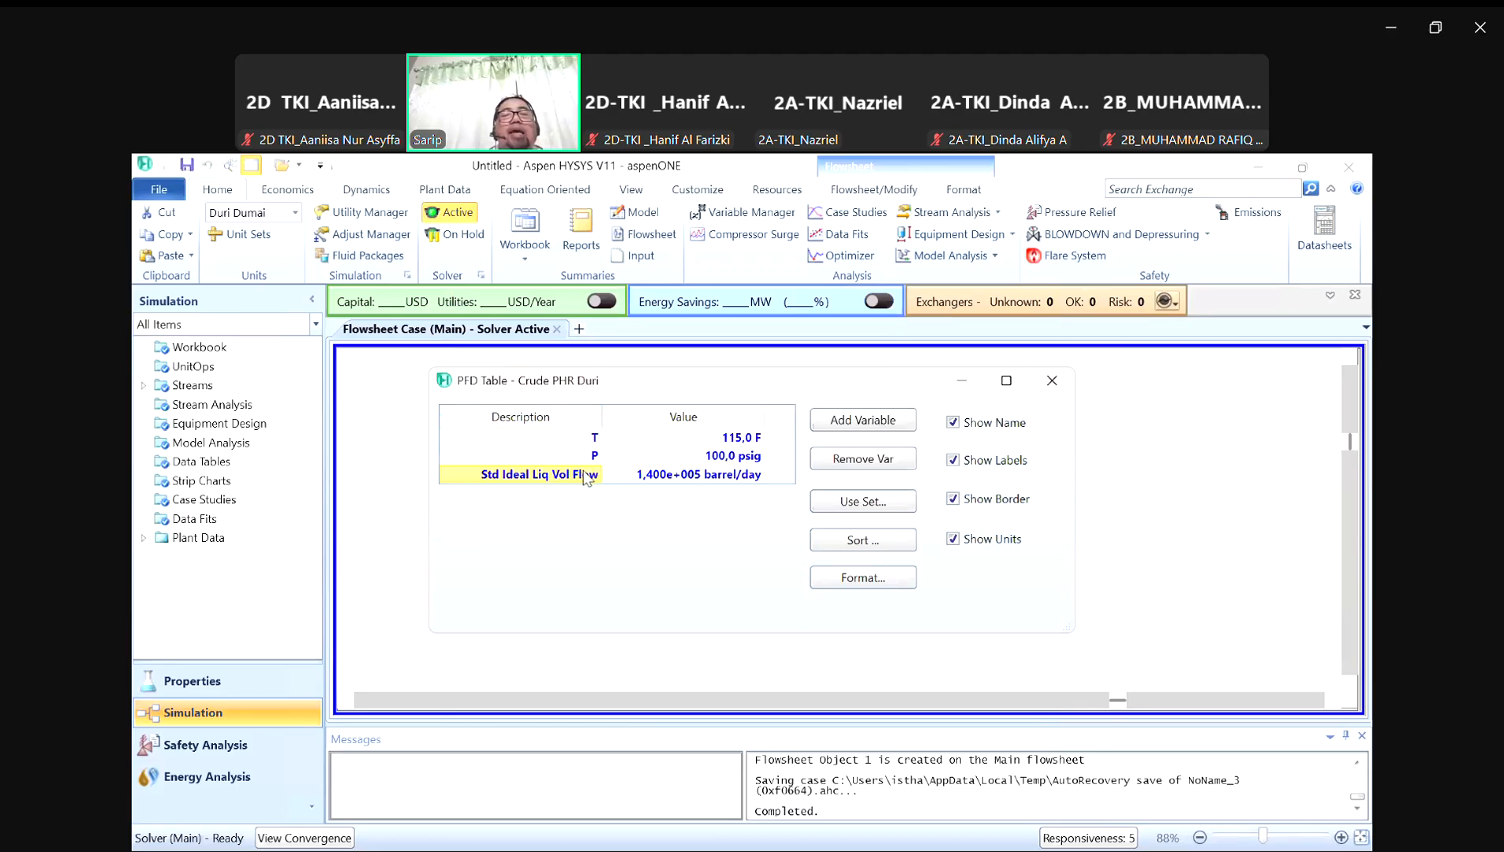
Step: Relabel the Std Ideal Liq Vol Flow entry as F and place the table just below the stream's name on the flowsheet
{"action": "type", "text": "F"}
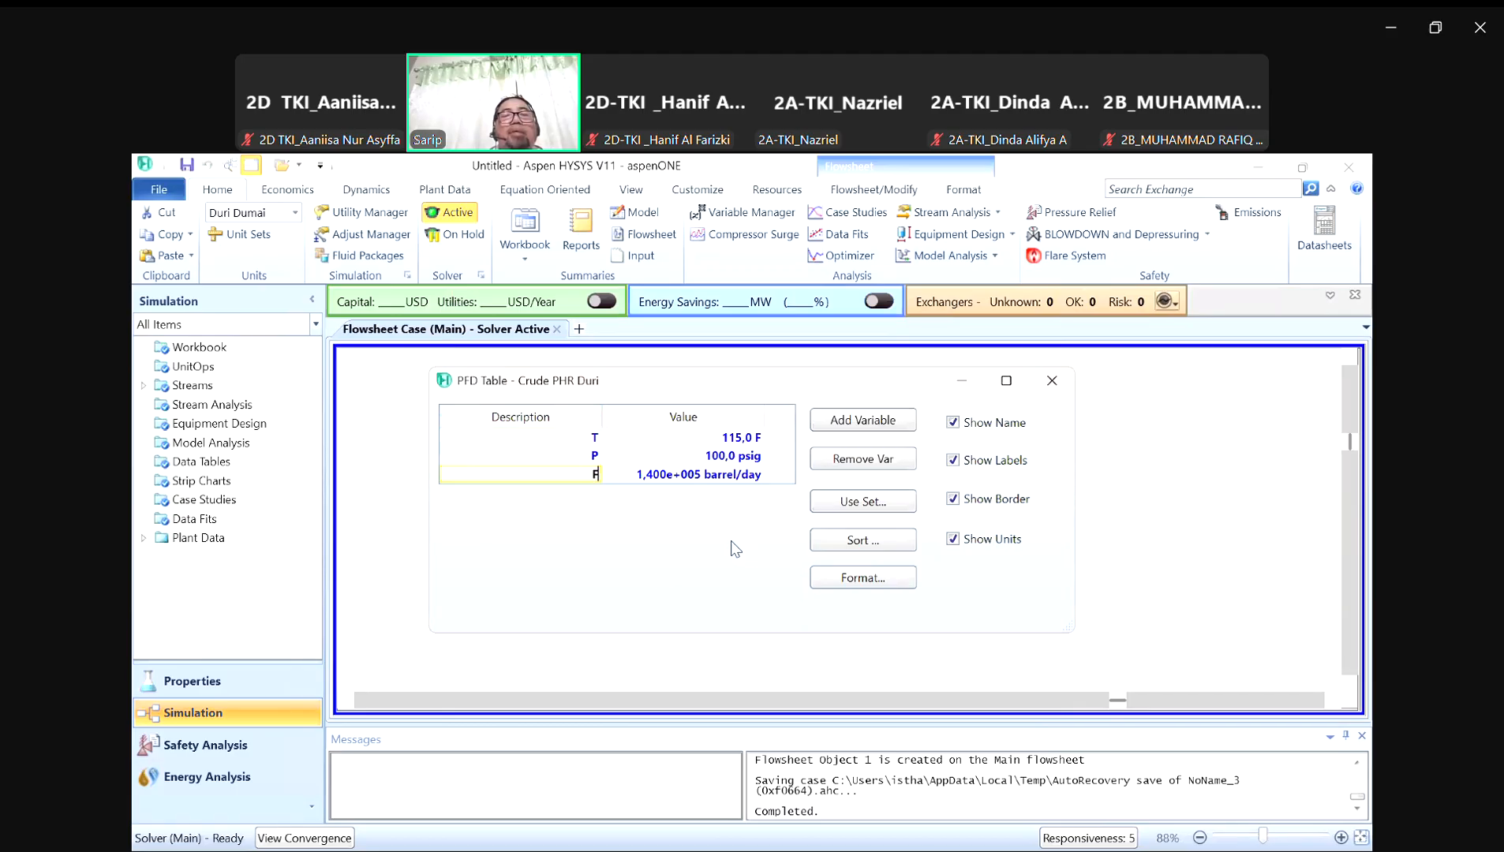
{"action": "key", "text": "Return"}
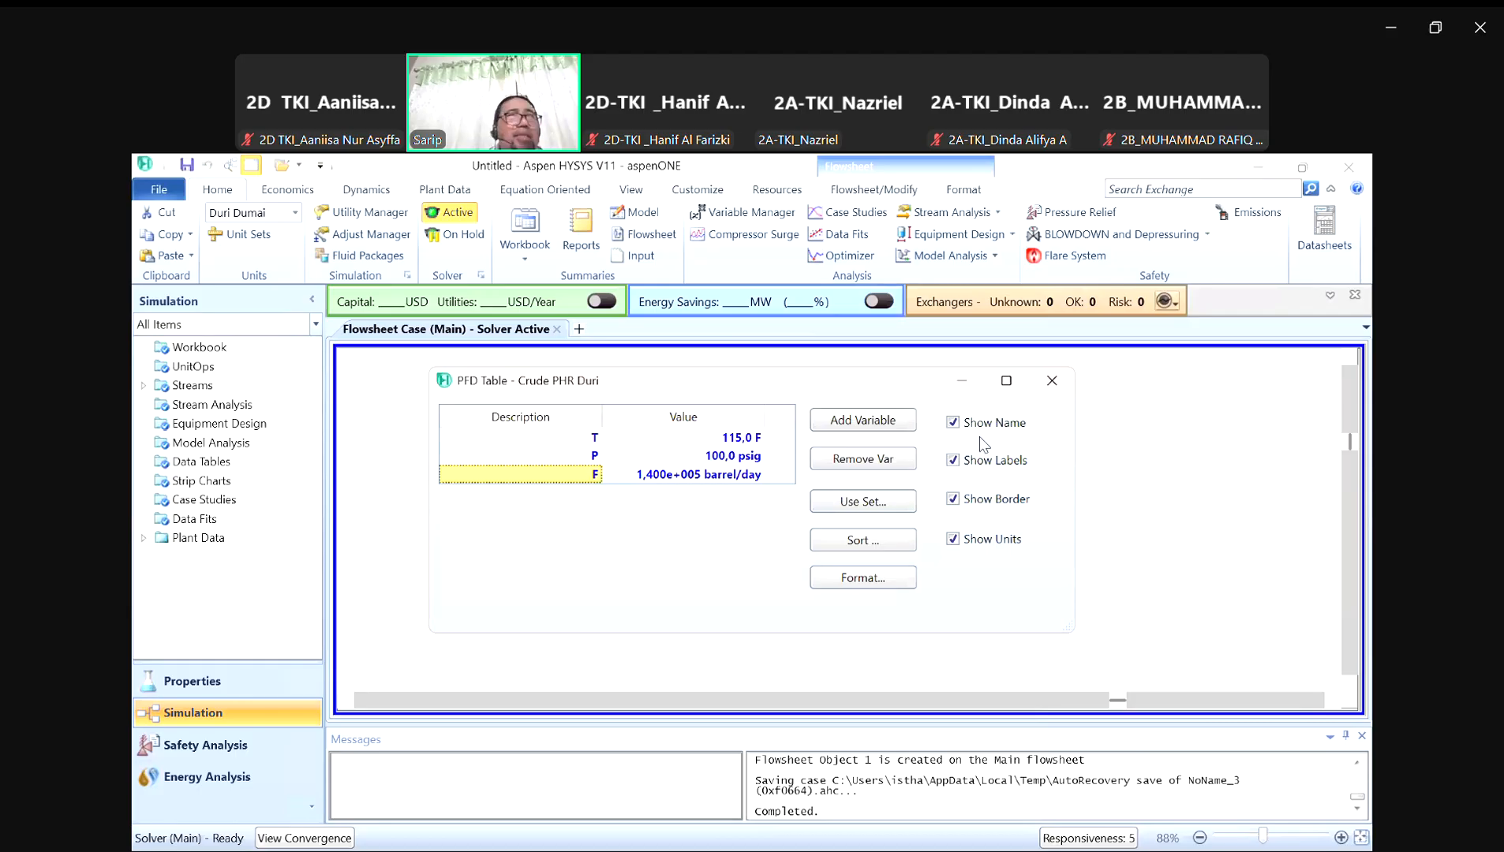
{"action": "left_click", "coordinate": [1054, 389]}
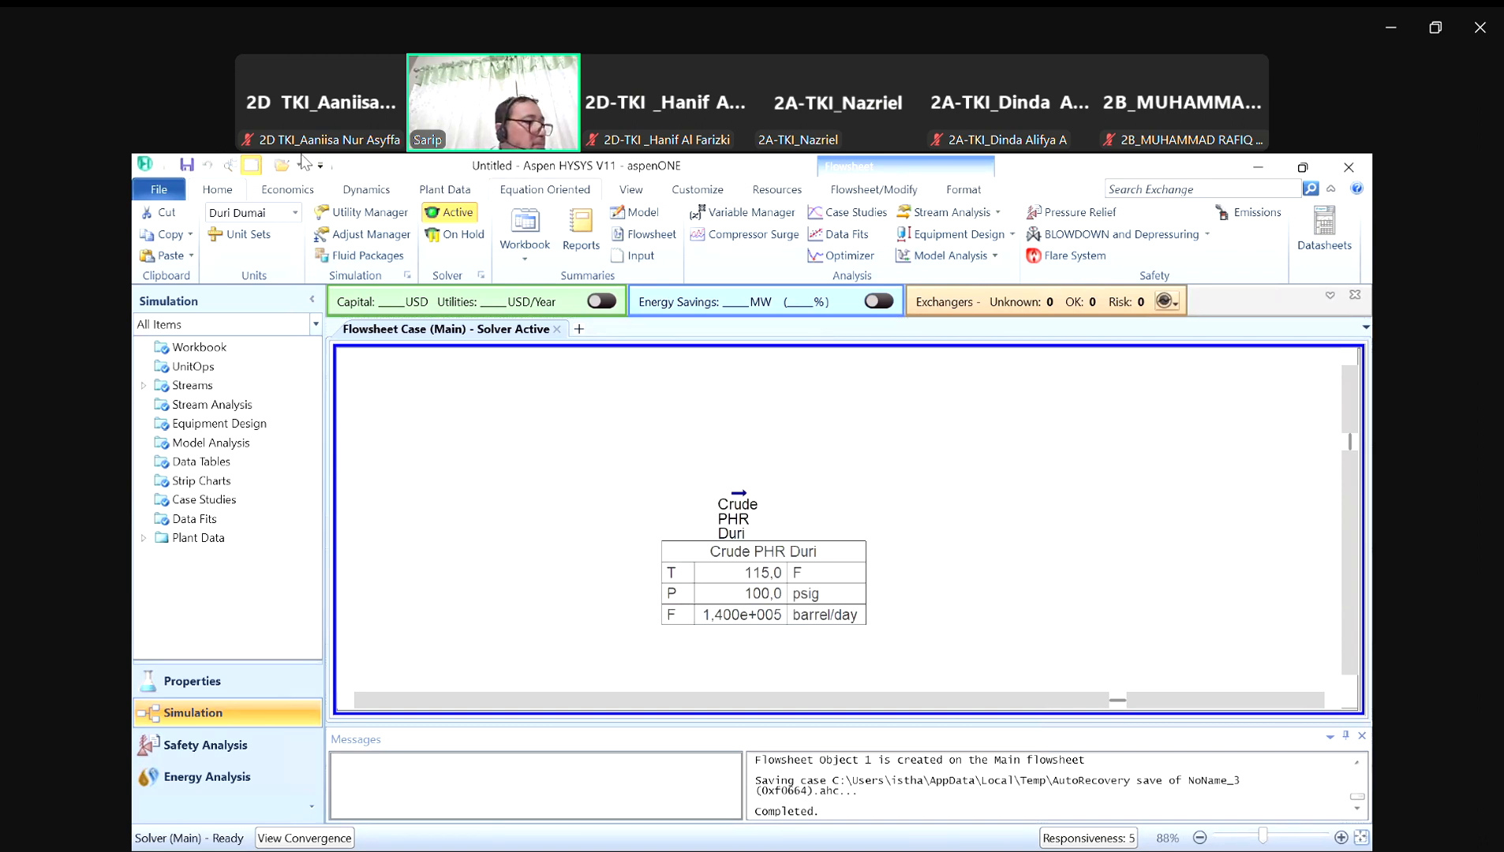
{"action": "left_click_drag", "start_coordinate": [805, 565], "coordinate": [822, 529]}
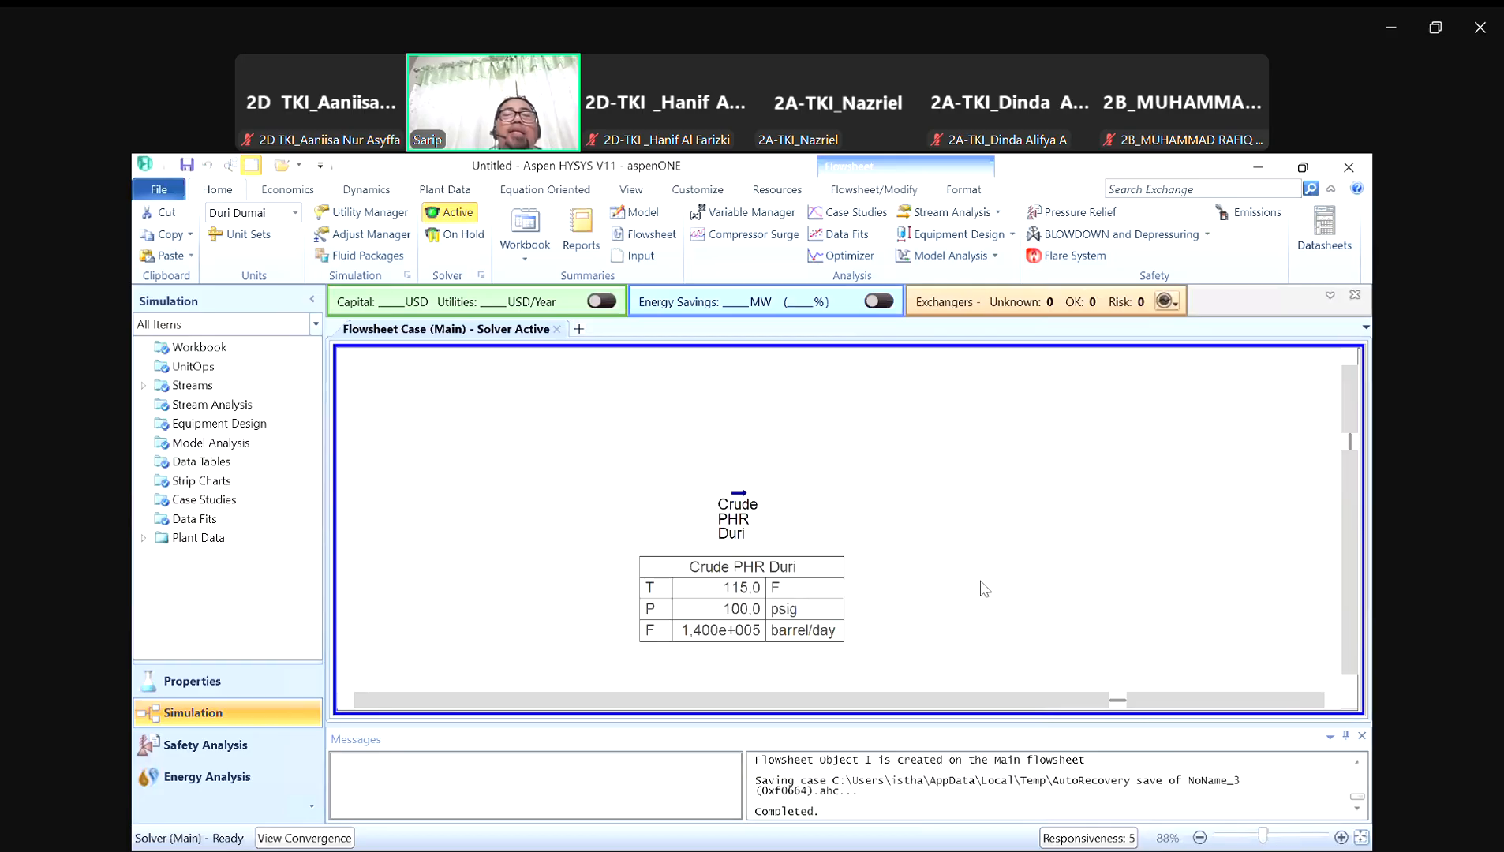
Step: Open the Crude PHR Duri stream's worksheet and inspect its molar flow and the unit it is shown in
{"action": "double_click", "coordinate": [731, 493]}
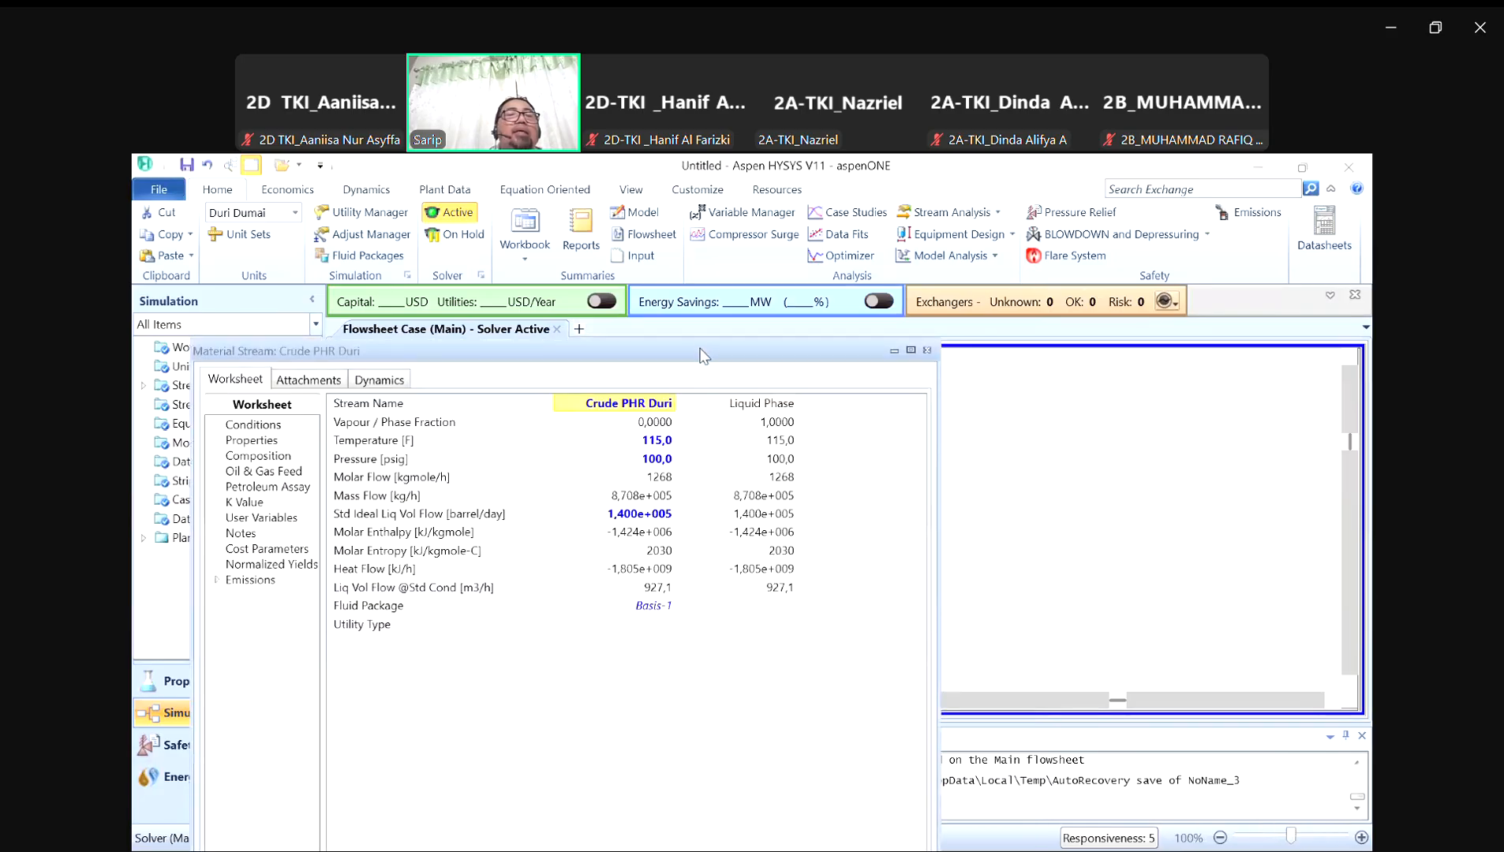
{"action": "left_click_drag", "start_coordinate": [704, 355], "coordinate": [793, 246]}
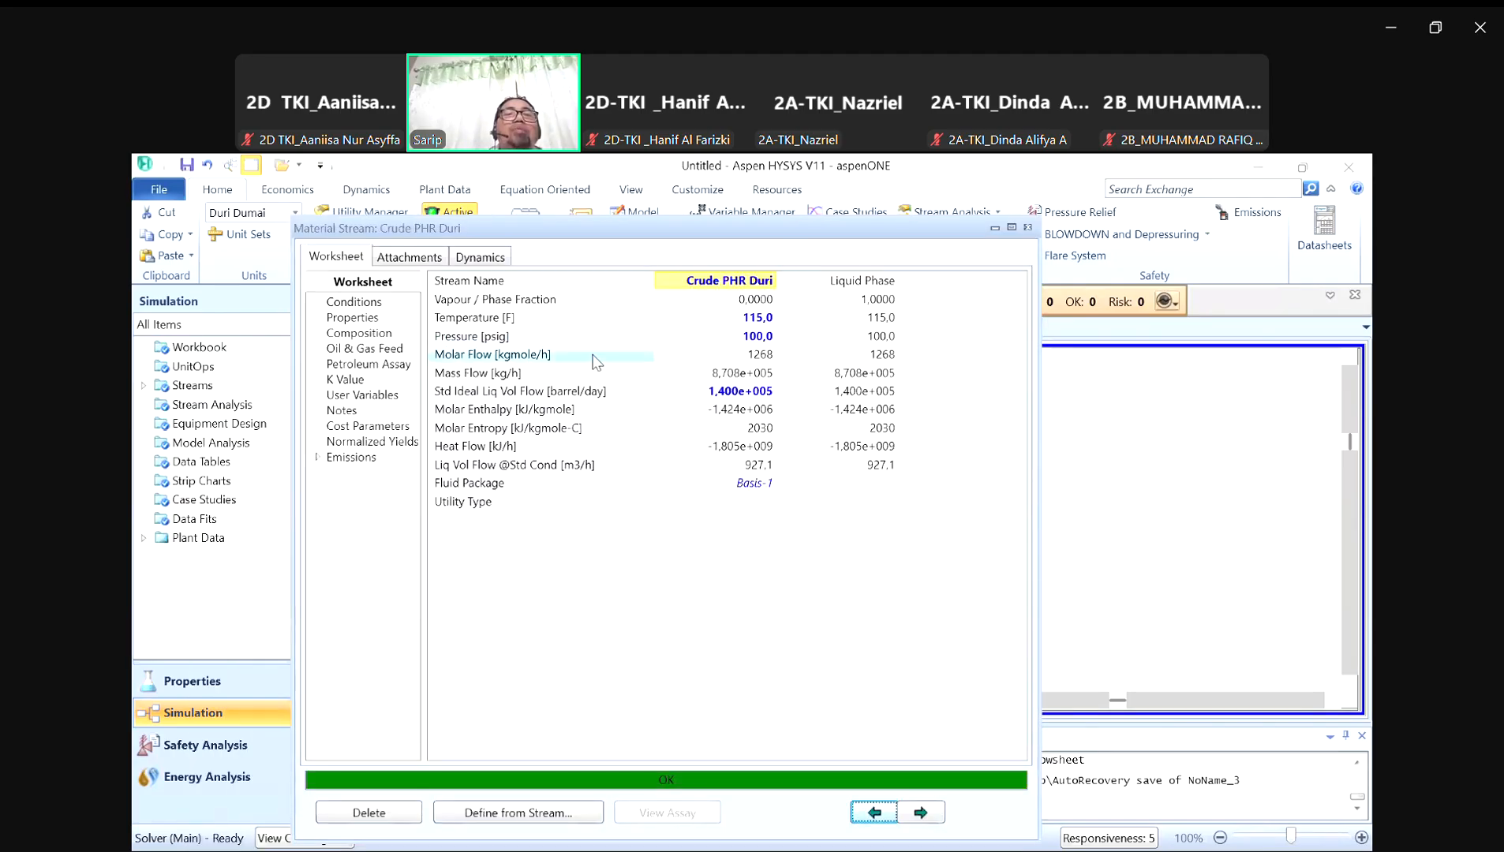
{"action": "mouse_move", "coordinate": [754, 365]}
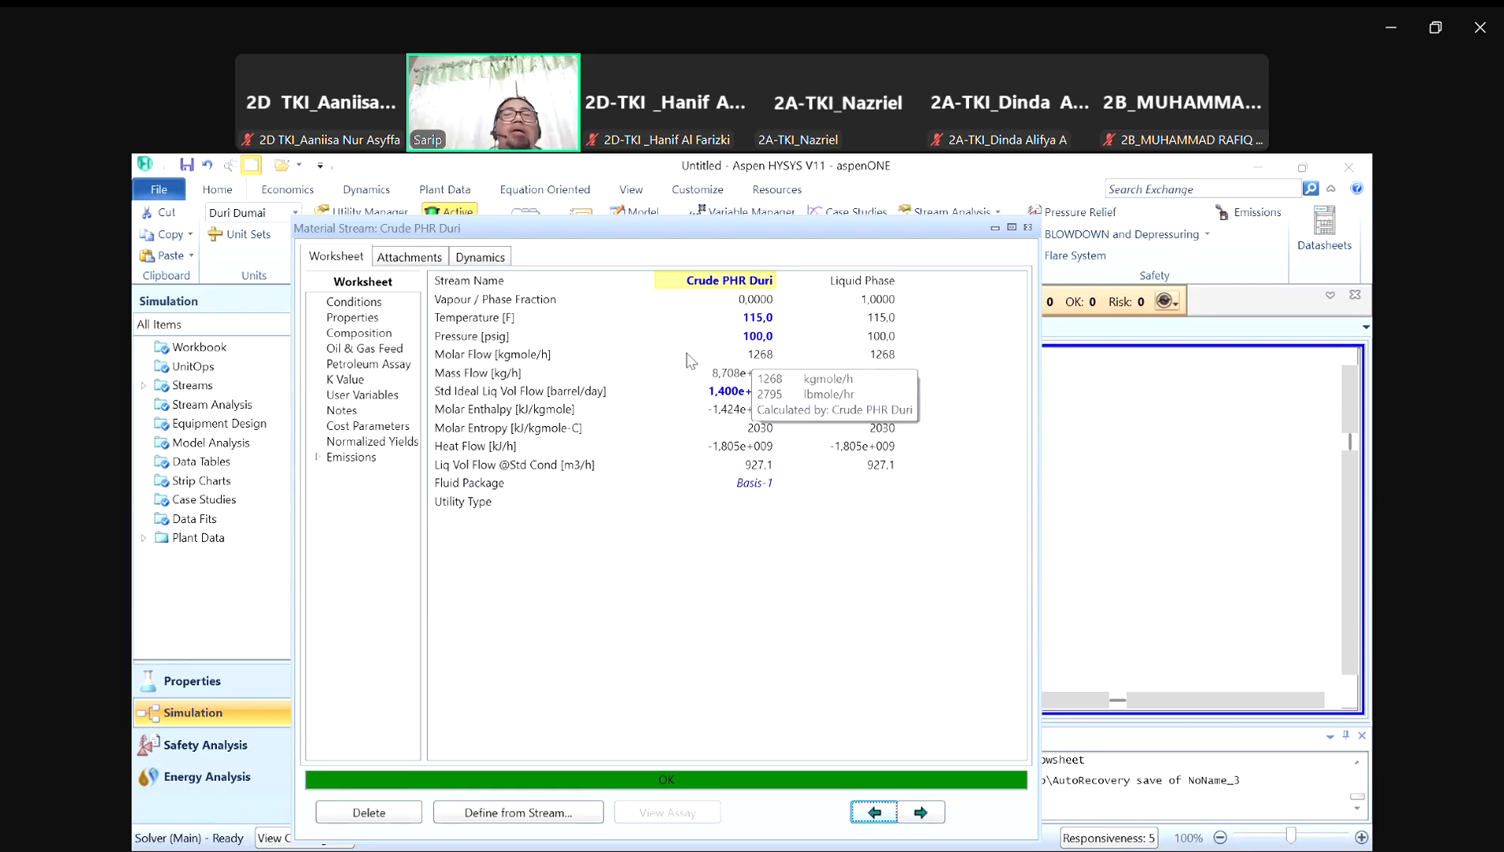
{"action": "left_click", "coordinate": [732, 357]}
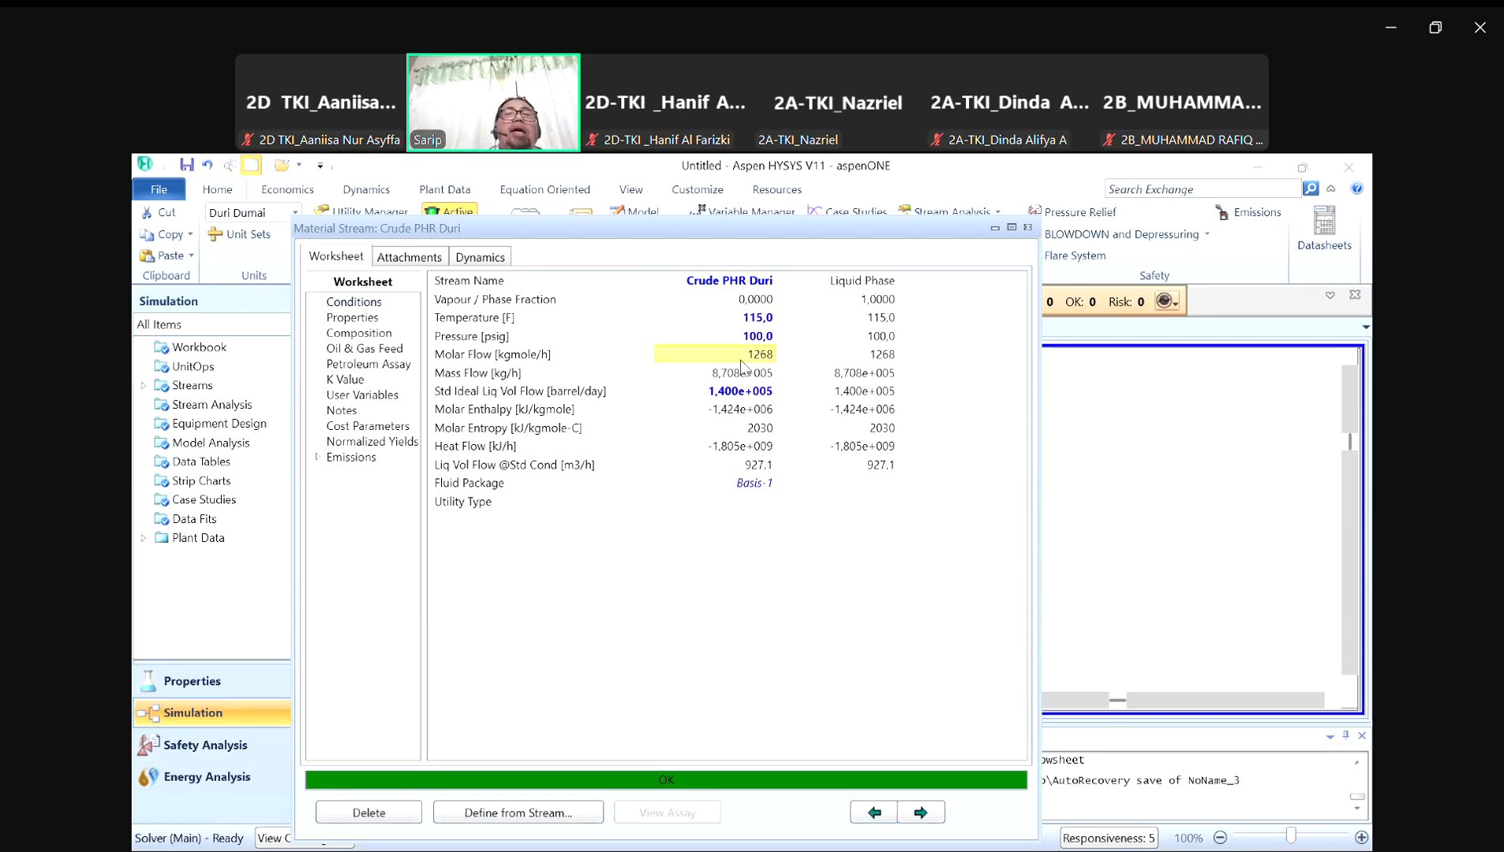
{"action": "double_click", "coordinate": [744, 361]}
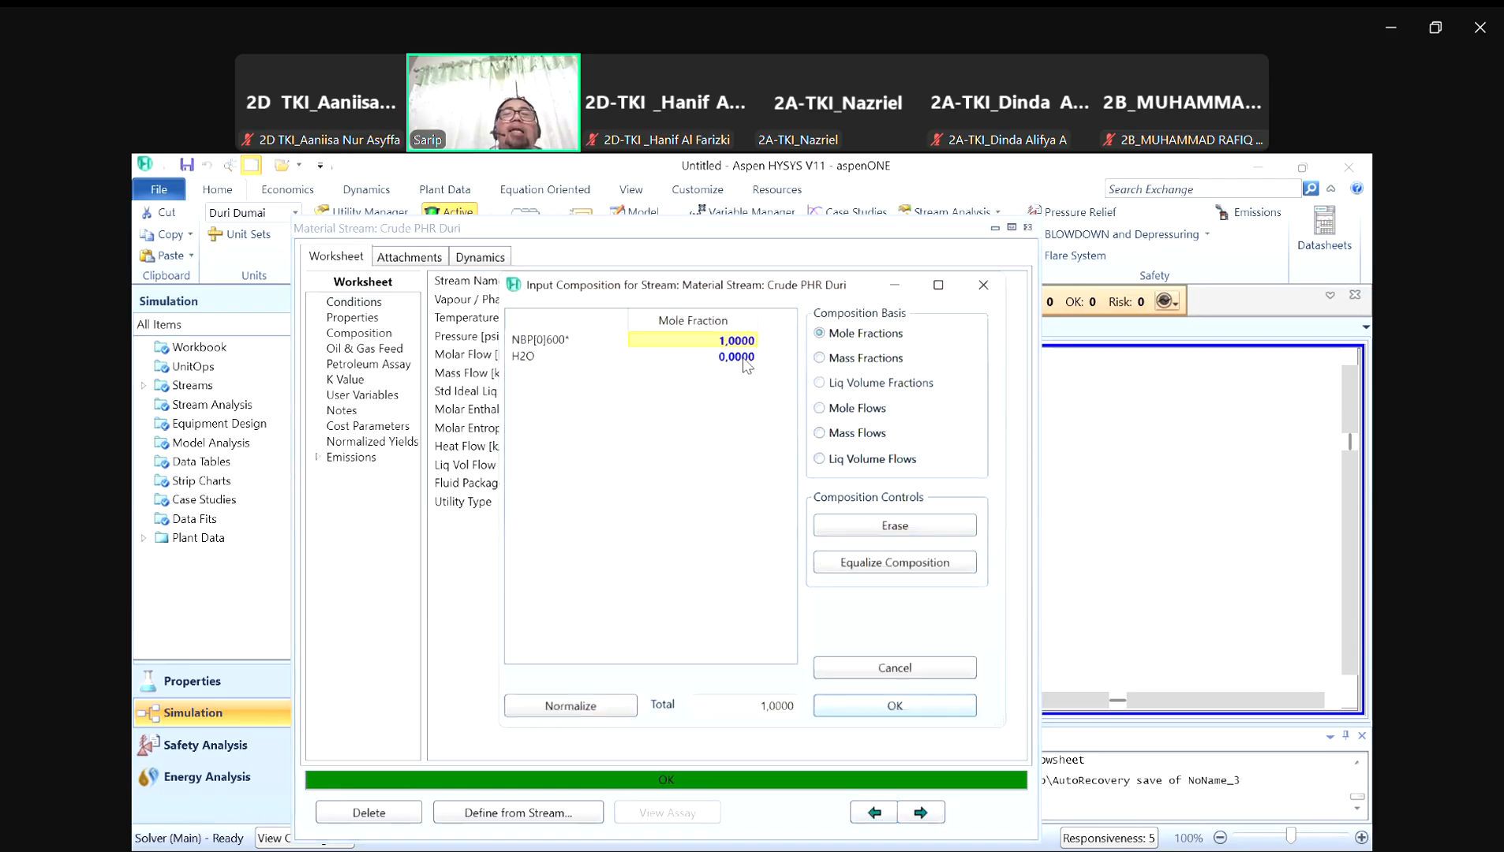
{"action": "left_click", "coordinate": [993, 284]}
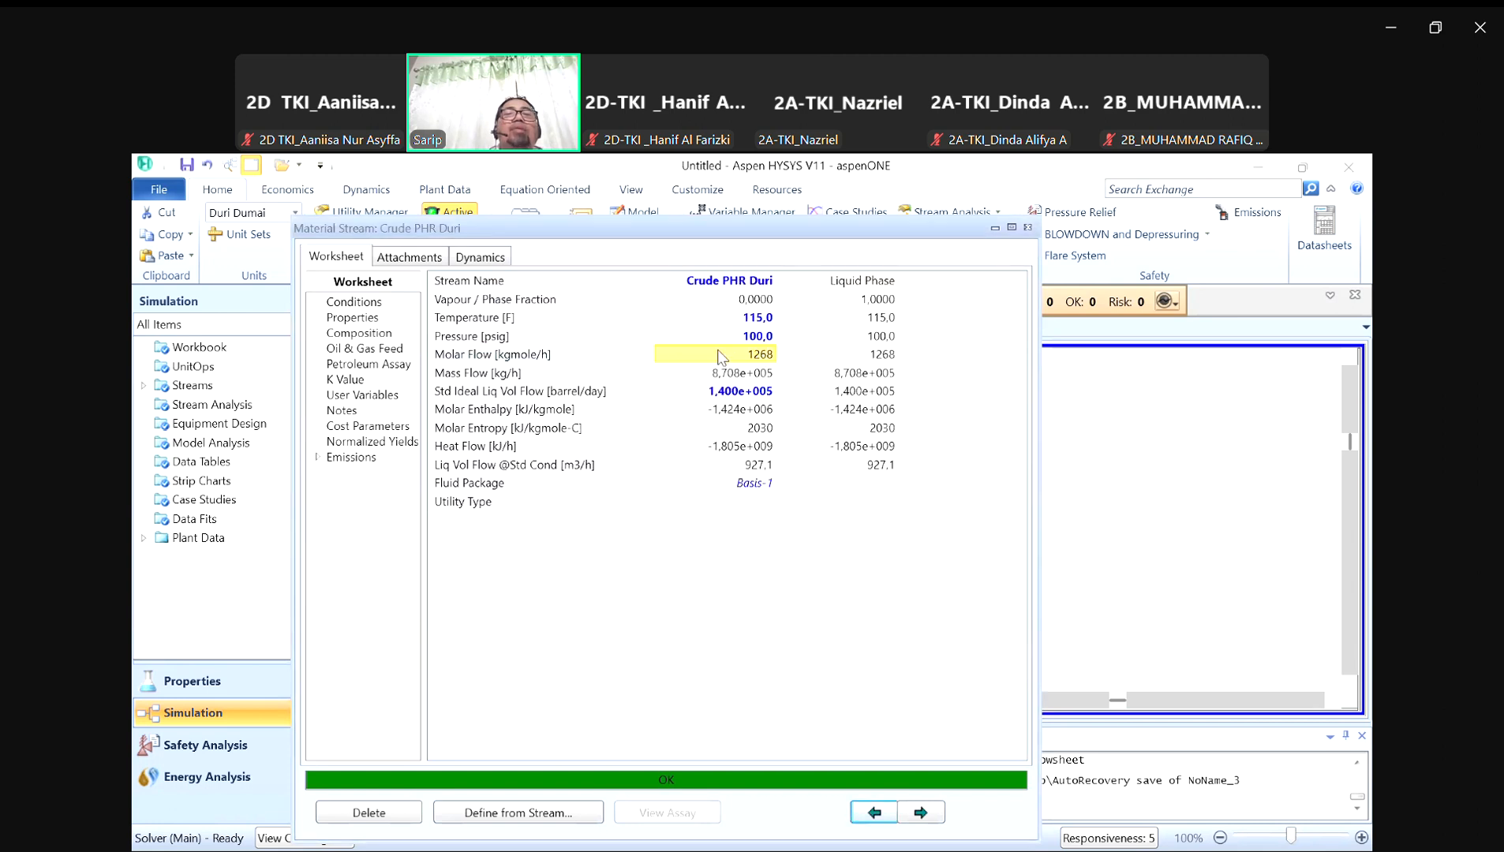
{"action": "mouse_move", "coordinate": [735, 366]}
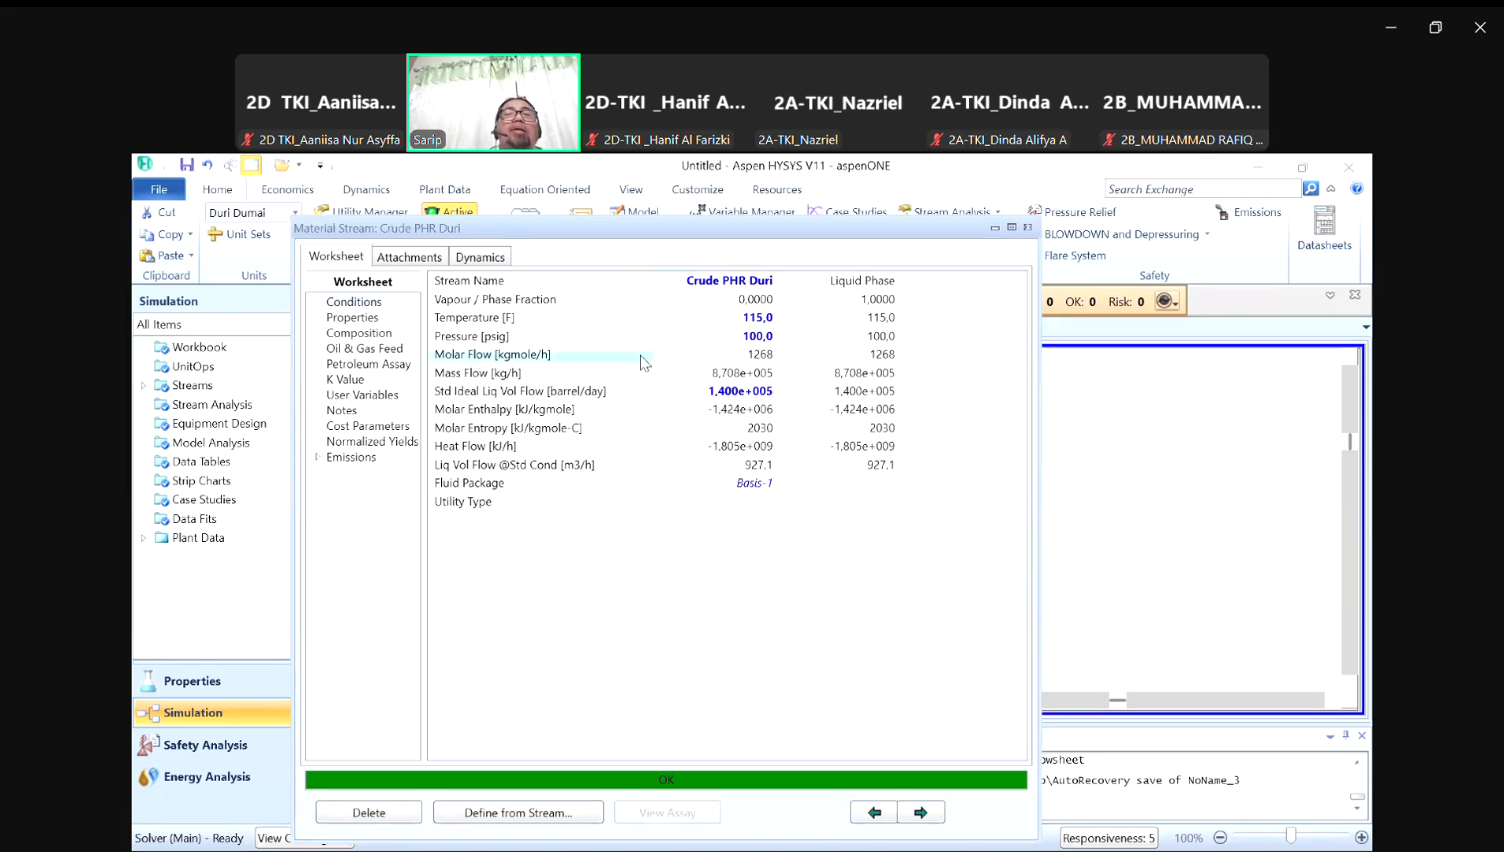
{"action": "double_click", "coordinate": [606, 350]}
{"action": "left_click", "coordinate": [987, 281]}
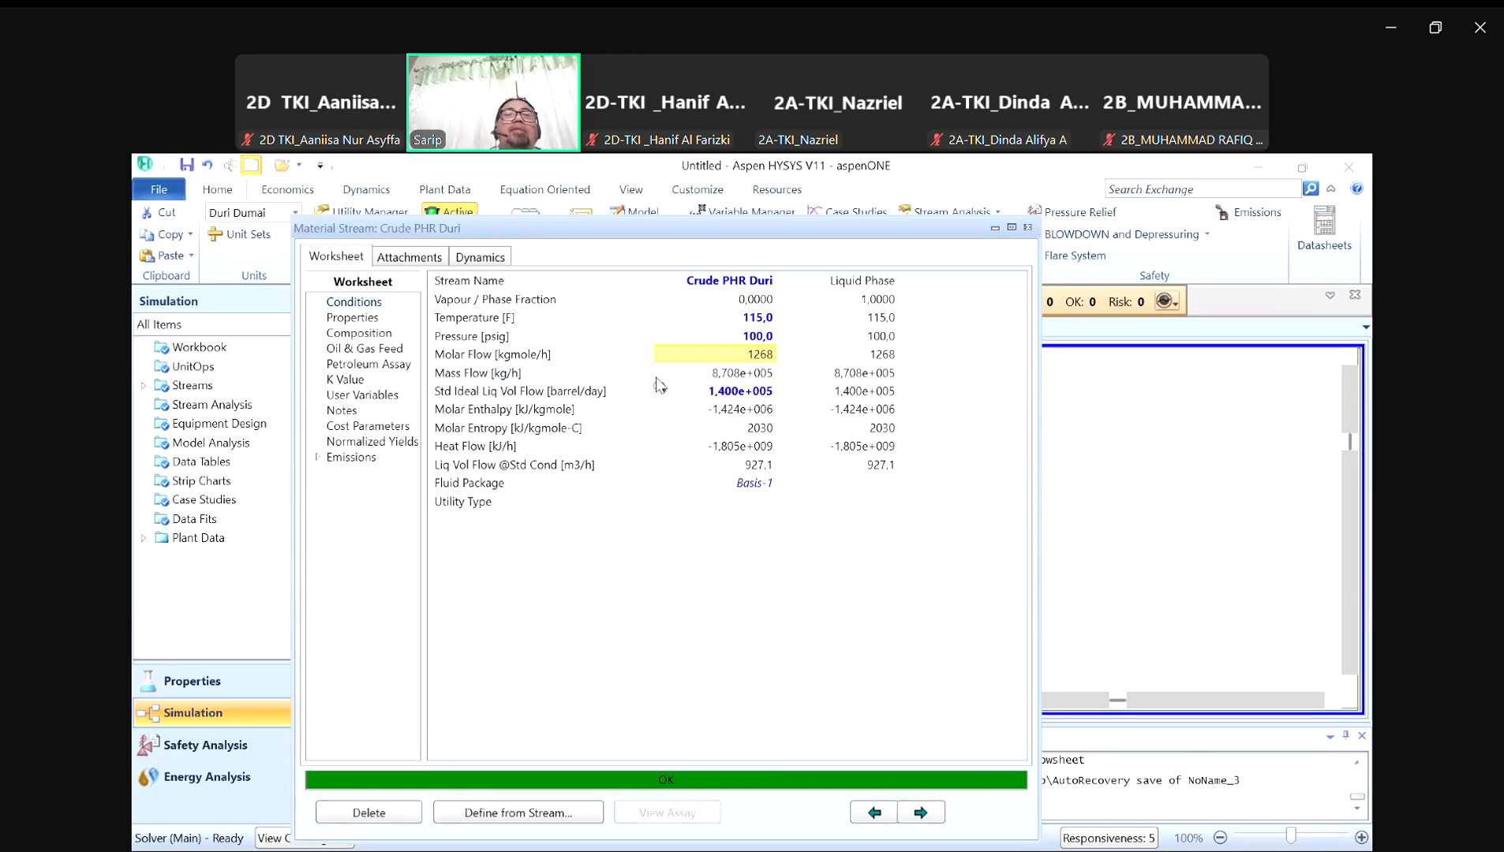
{"action": "mouse_move", "coordinate": [668, 357]}
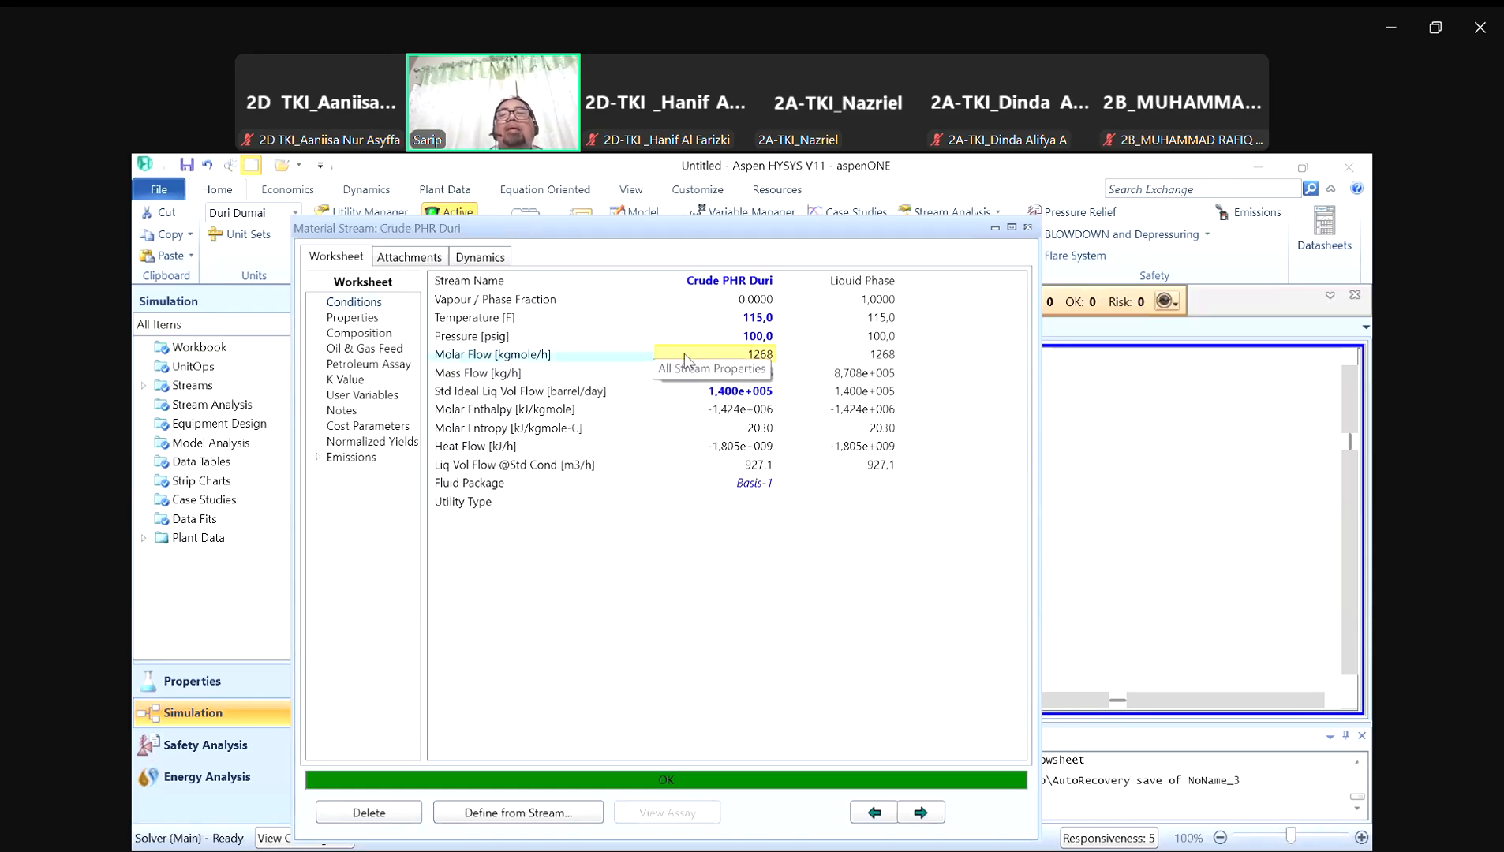
{"action": "right_click", "coordinate": [629, 351]}
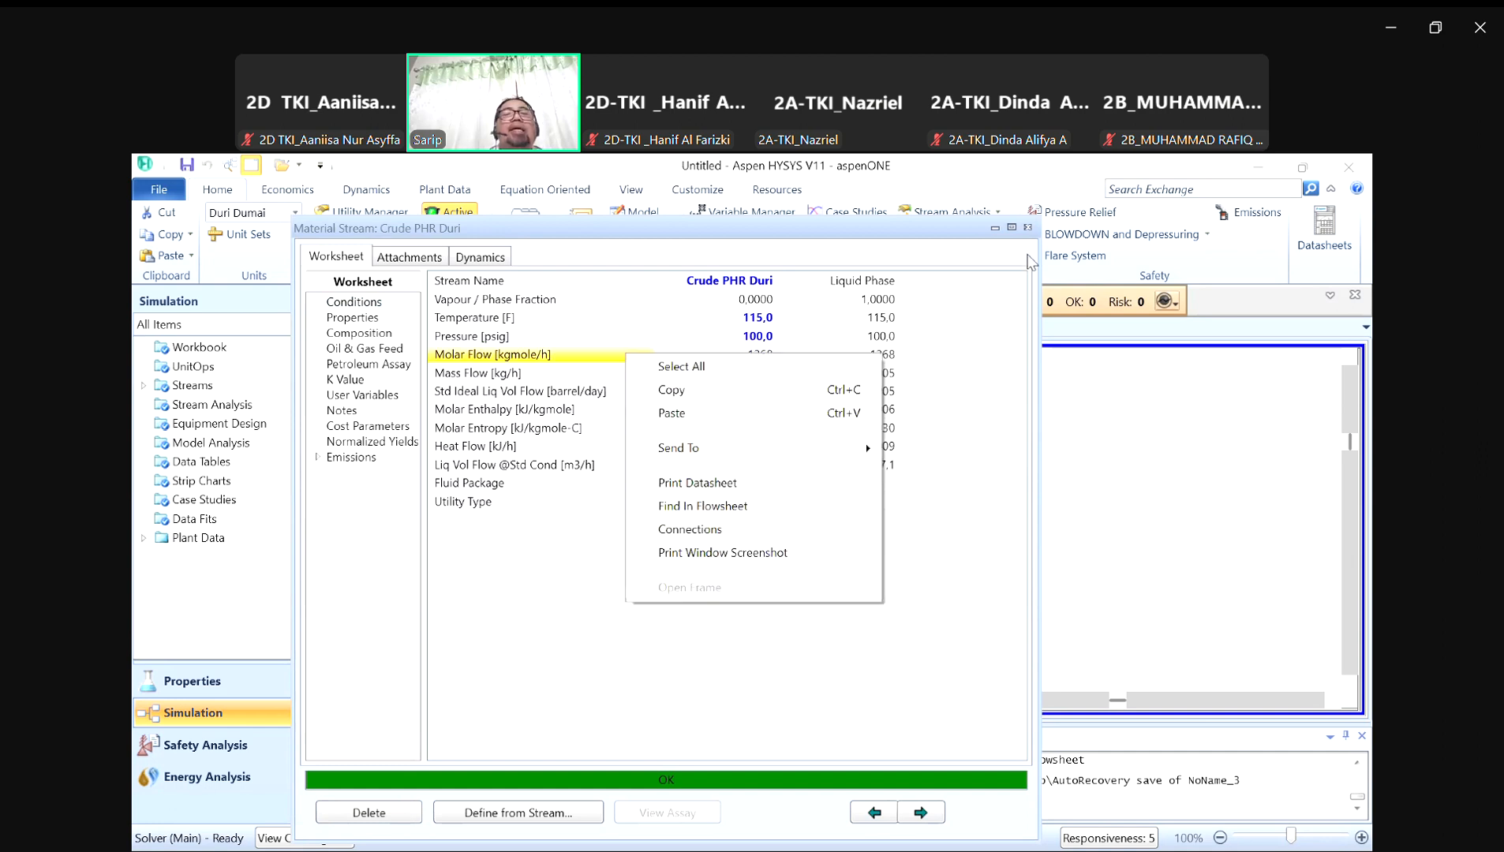
{"action": "left_click", "coordinate": [1027, 227]}
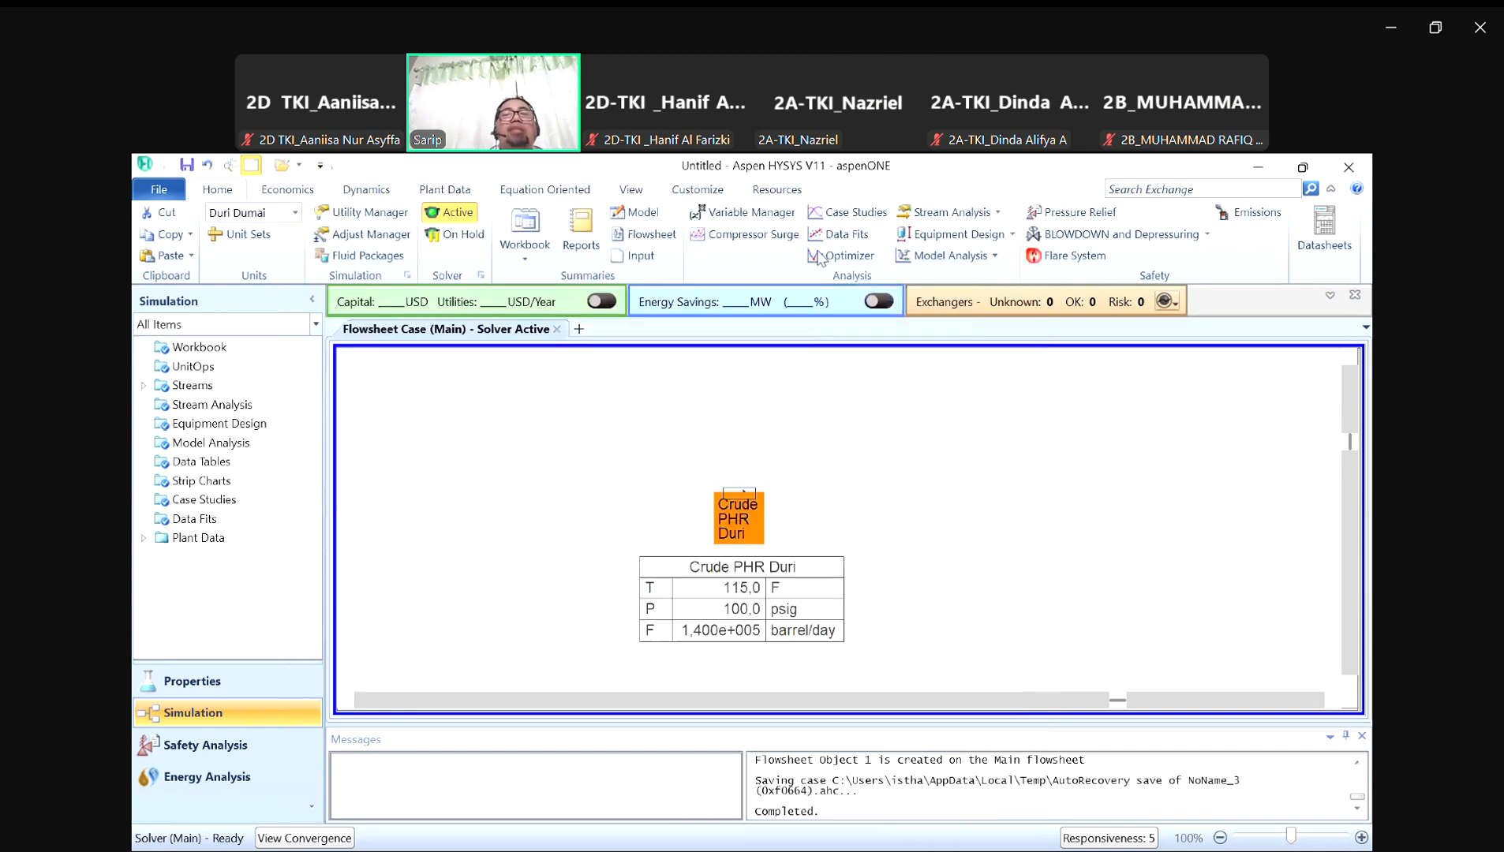
Step: Change the Molar Flow display unit of the Duri Dumai unit set to MMSCFD
{"action": "left_click", "coordinate": [241, 235]}
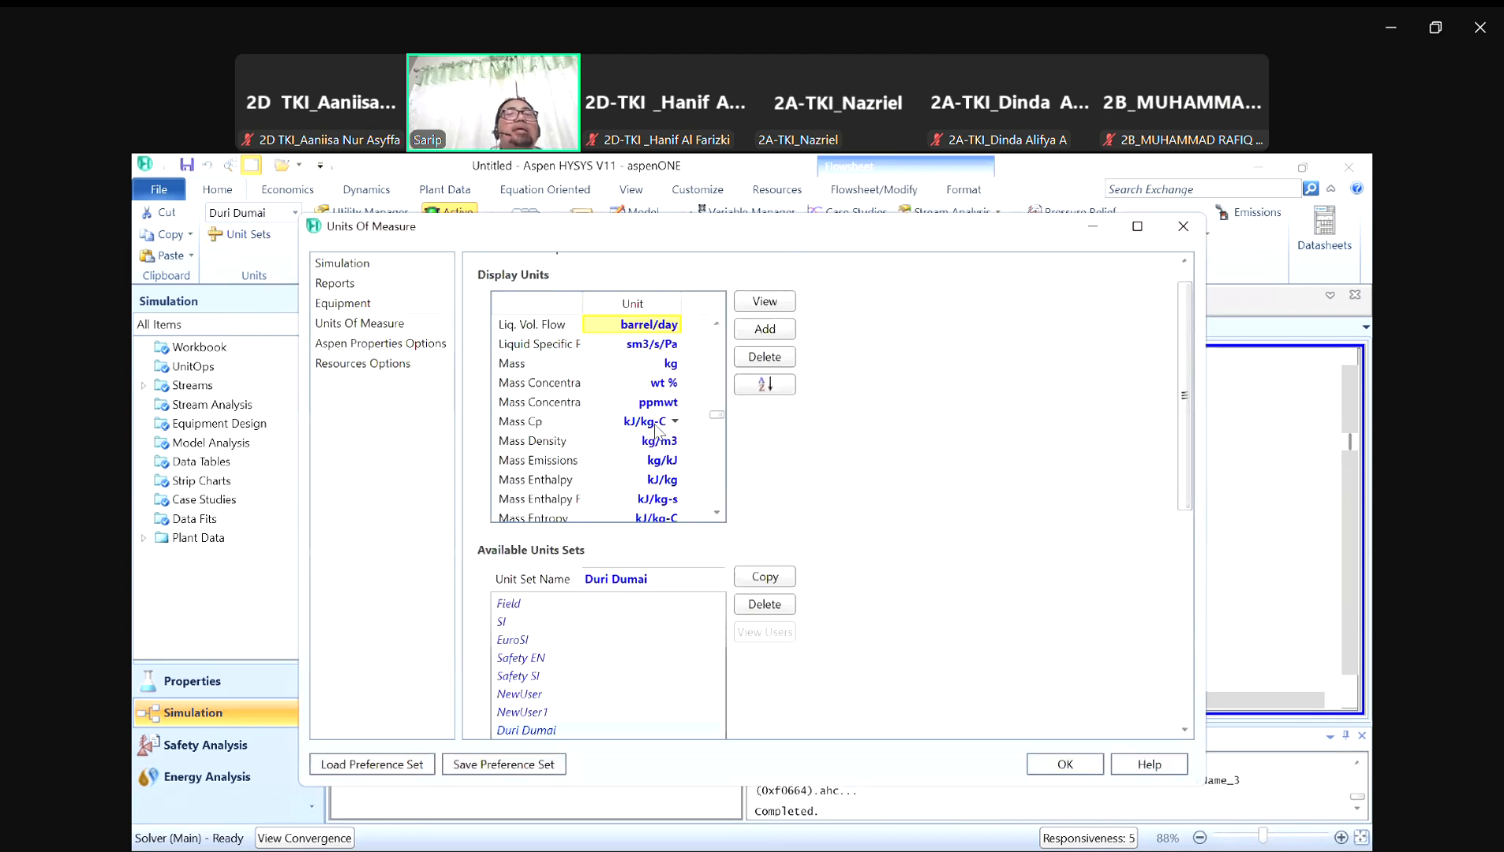
{"action": "scroll", "coordinate": [643, 439], "scroll_direction": "down", "scroll_amount": 1}
{"action": "scroll", "coordinate": [643, 439], "scroll_direction": "down", "scroll_amount": 4}
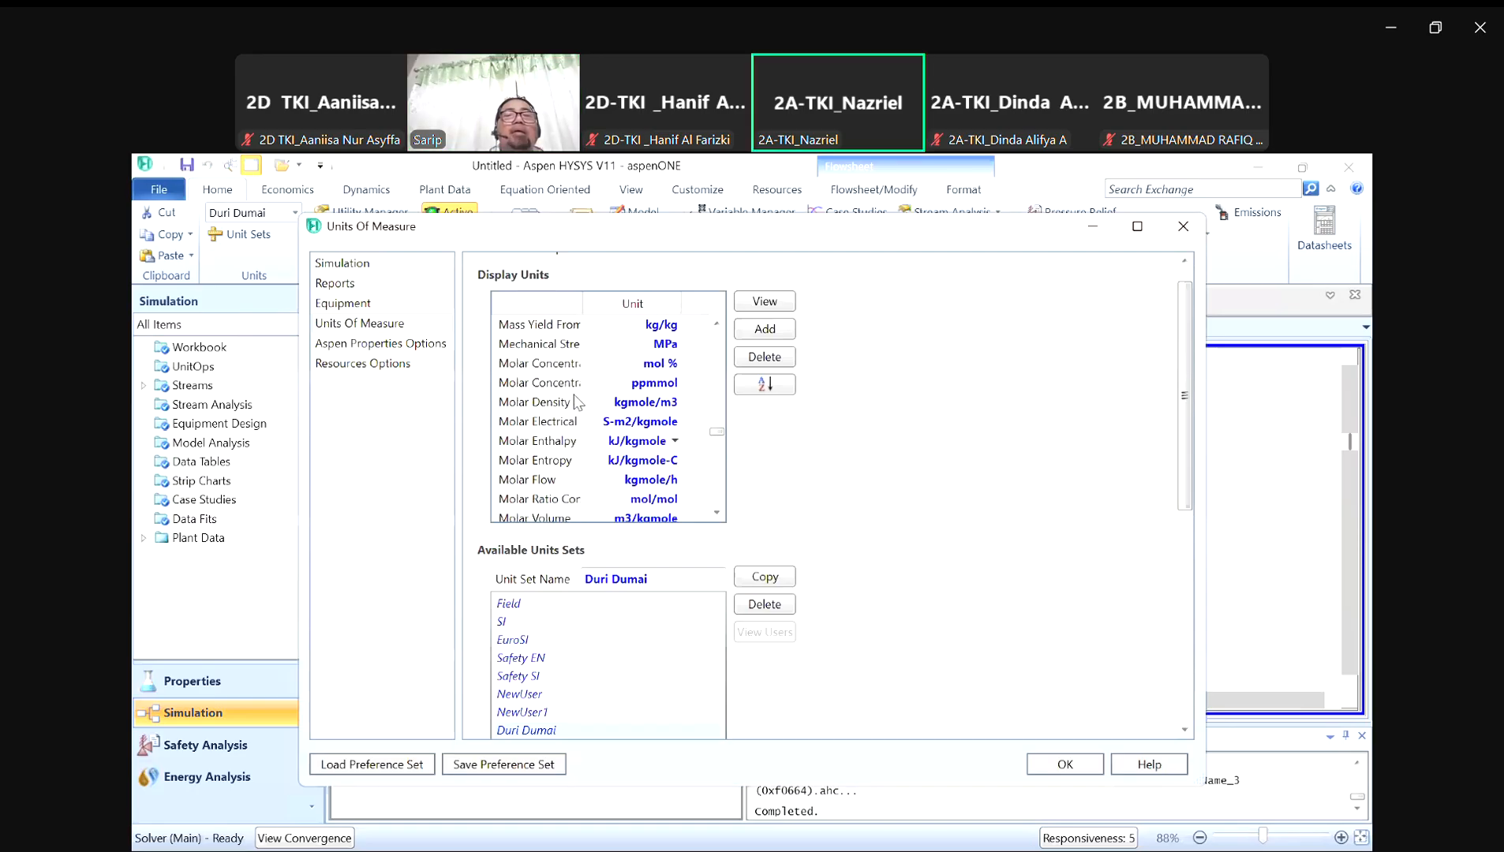
{"action": "left_click", "coordinate": [674, 482]}
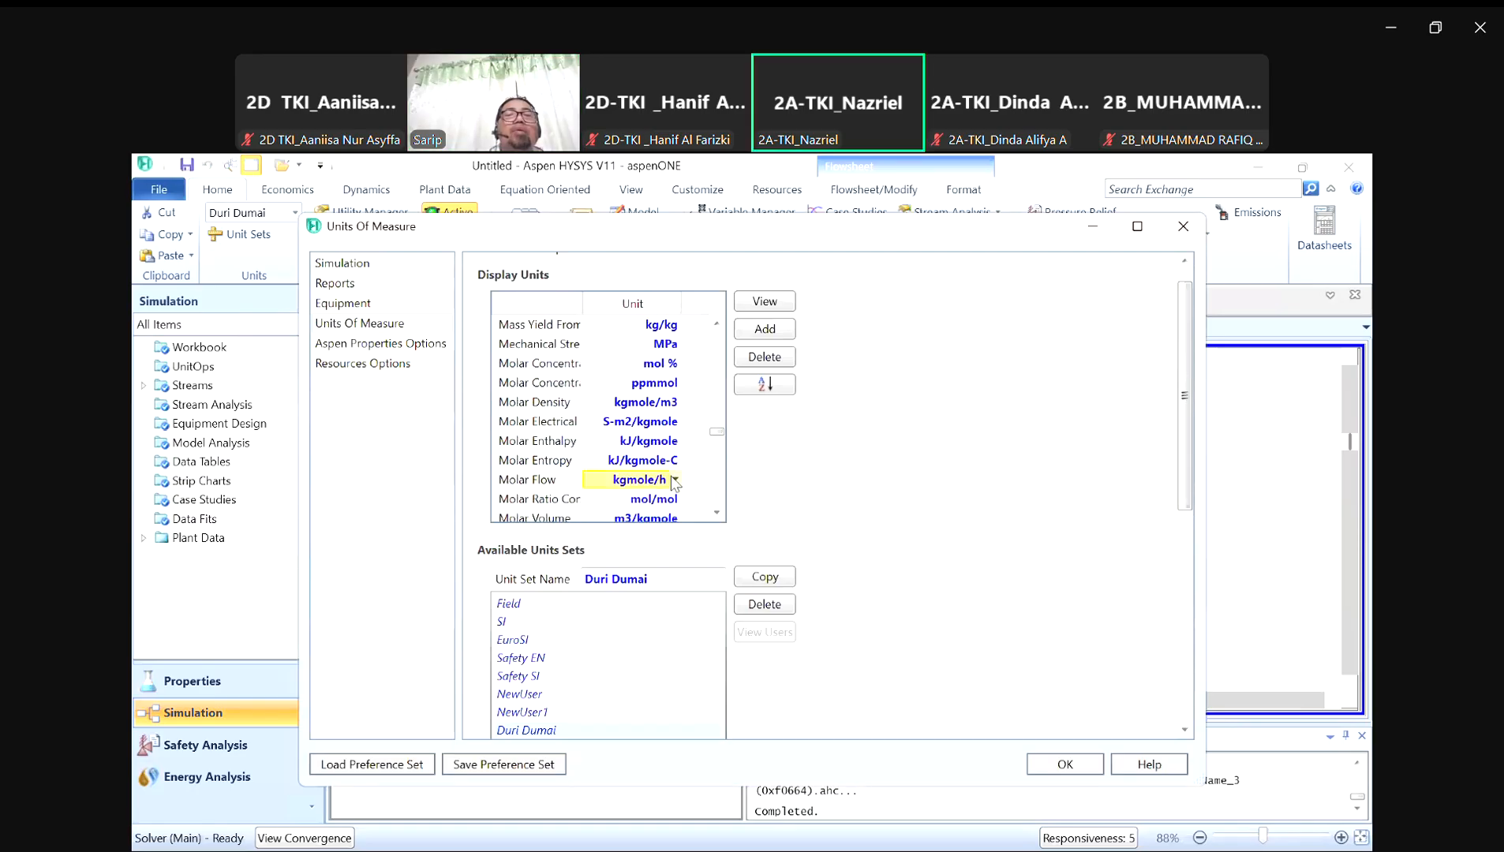
{"action": "left_click", "coordinate": [676, 481]}
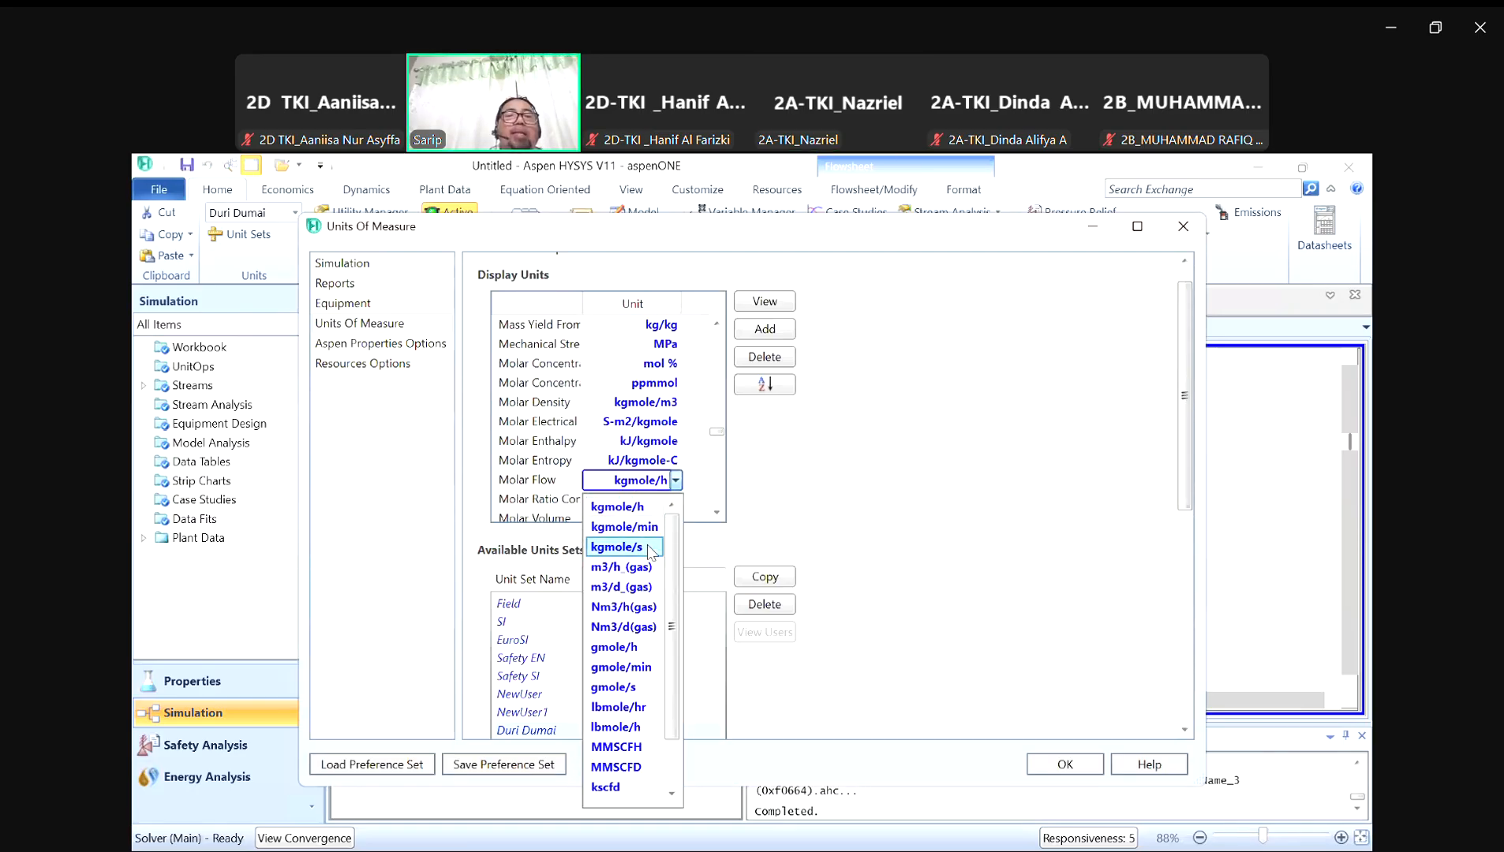
{"action": "left_click", "coordinate": [627, 766]}
{"action": "left_click", "coordinate": [1077, 765]}
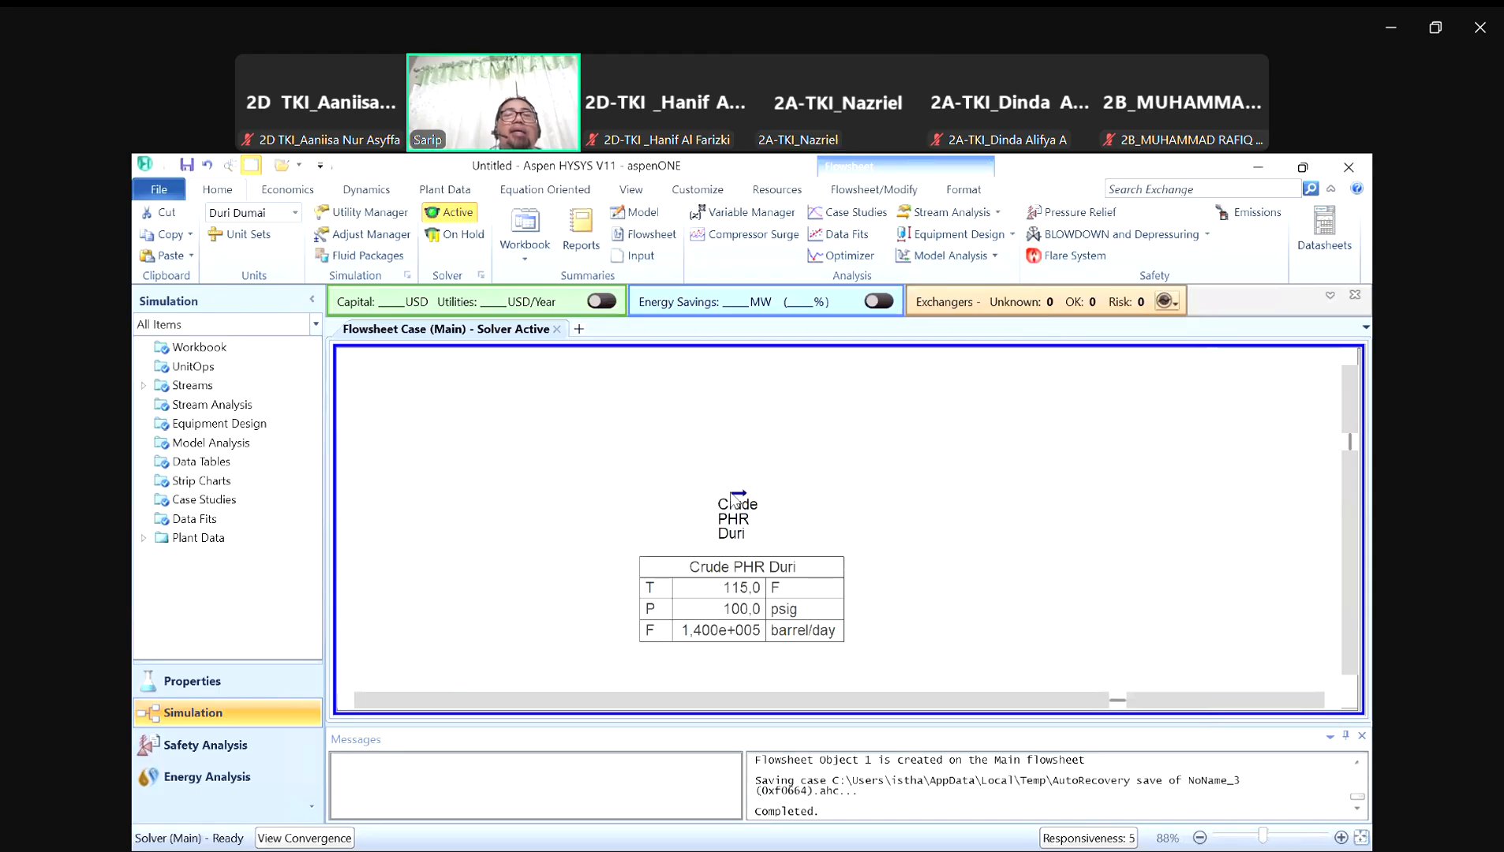
Step: Check the molar flow and liquid phase values on the Crude PHR Duri stream's worksheet, including the unit conversions
{"action": "double_click", "coordinate": [736, 495]}
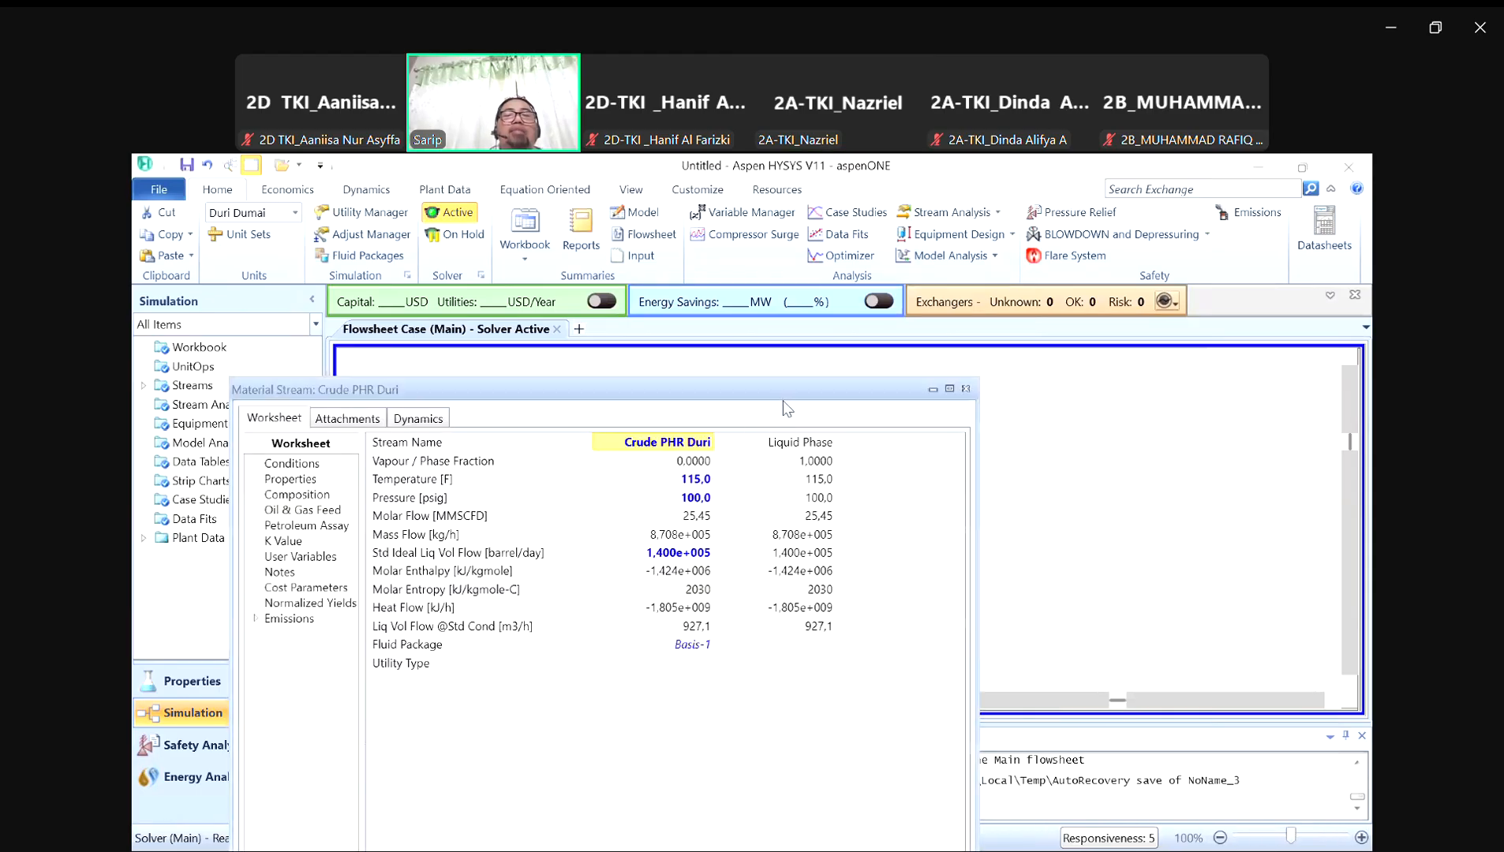
{"action": "left_click_drag", "start_coordinate": [788, 390], "coordinate": [866, 228]}
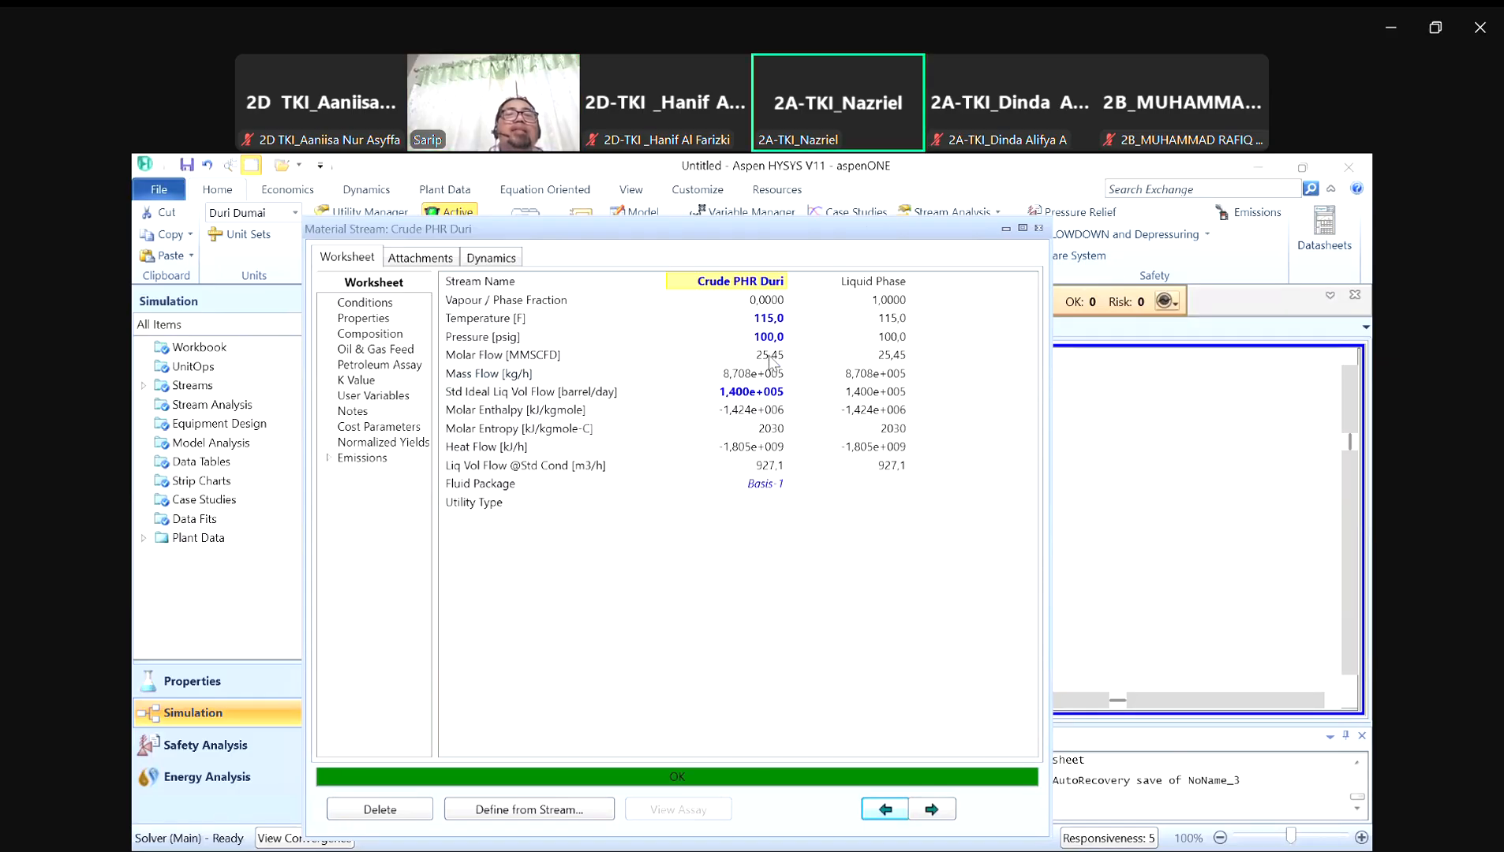
{"action": "mouse_move", "coordinate": [772, 362]}
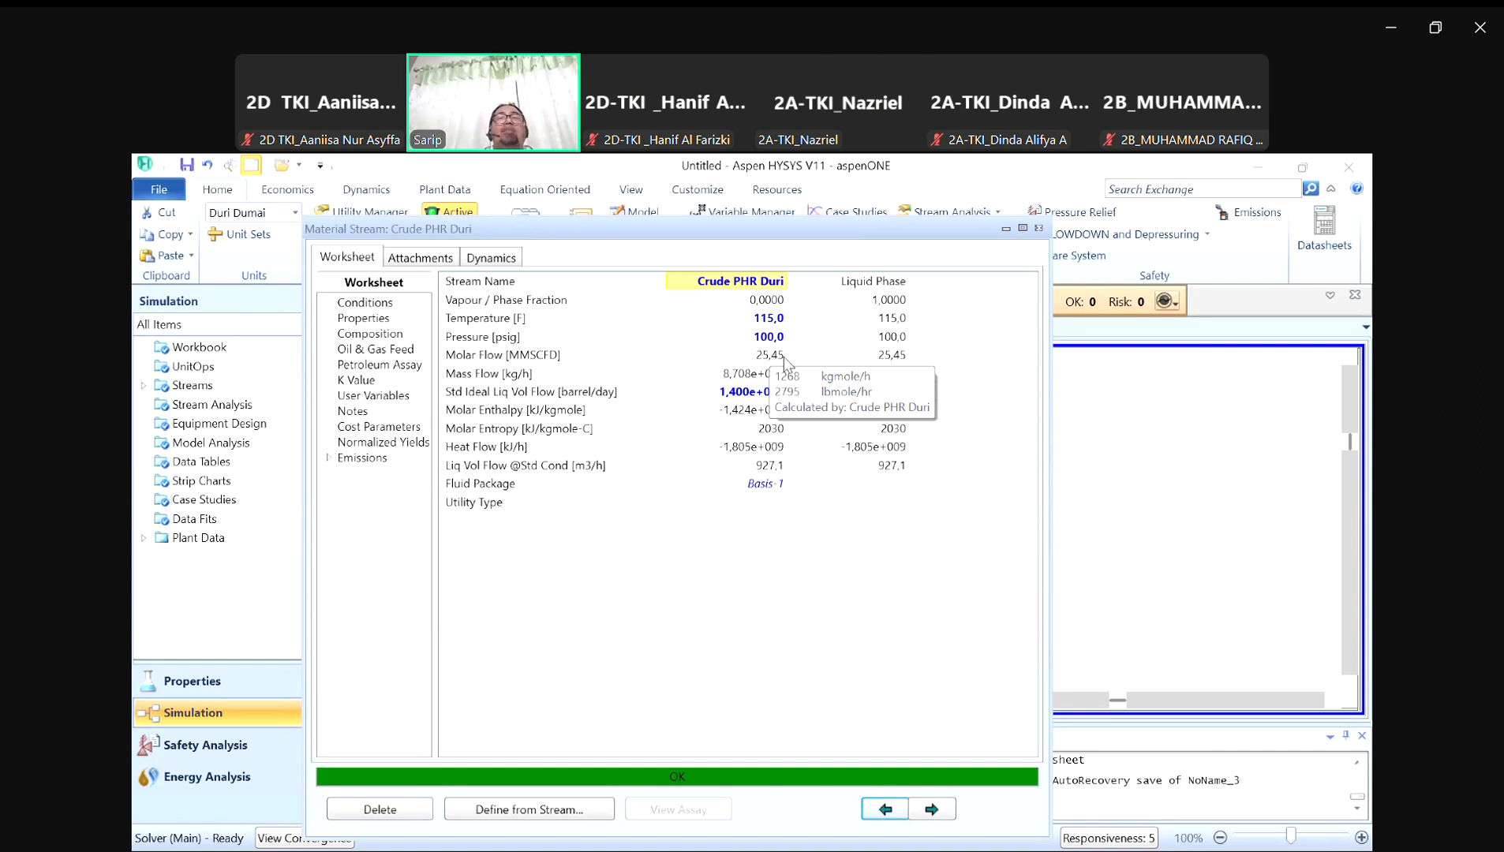
{"action": "mouse_move", "coordinate": [868, 335]}
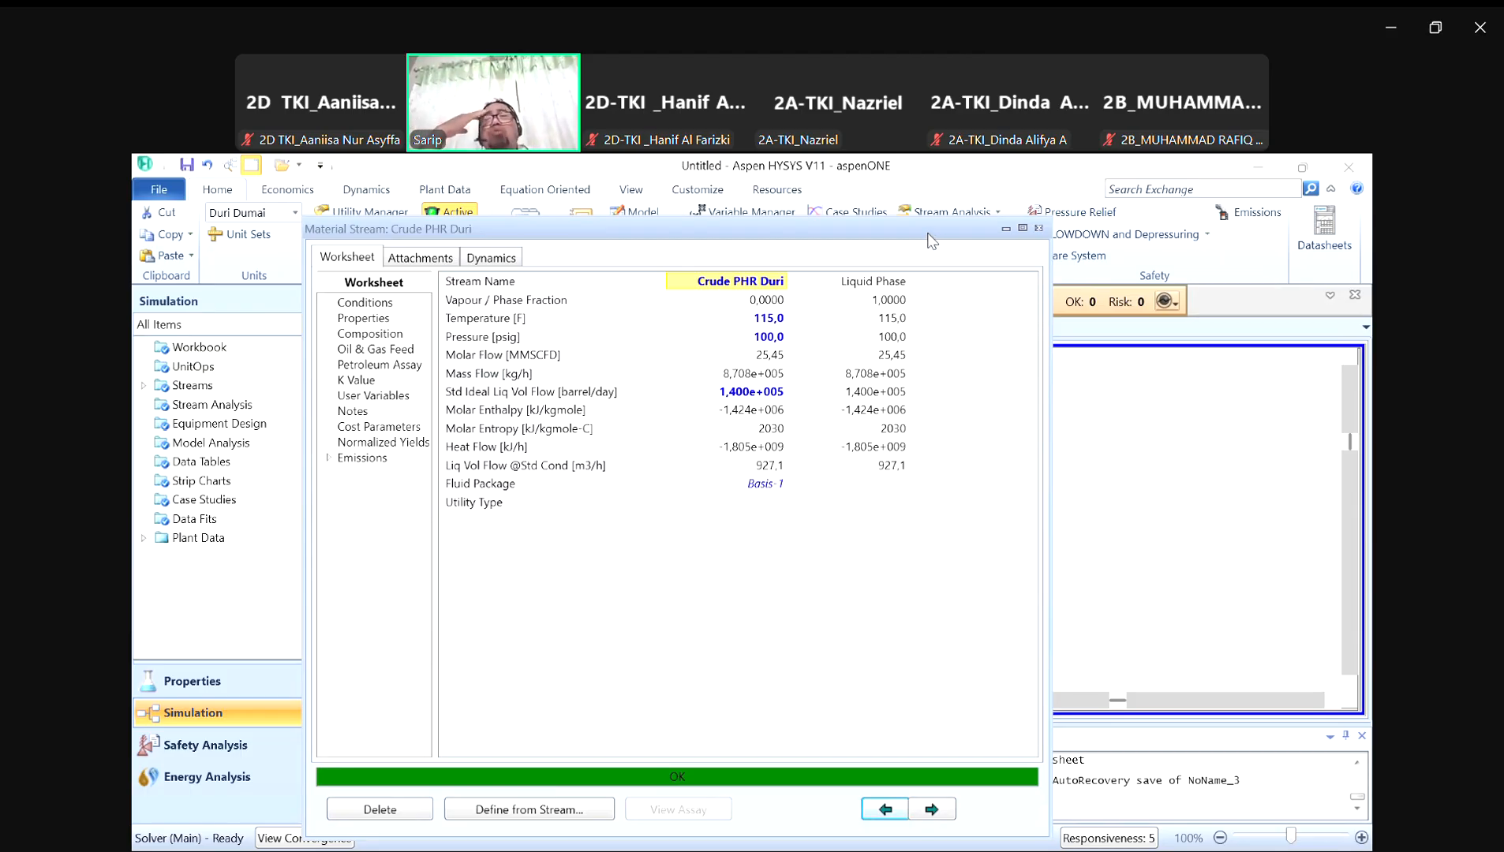
{"action": "left_click_drag", "start_coordinate": [931, 241], "coordinate": [921, 218]}
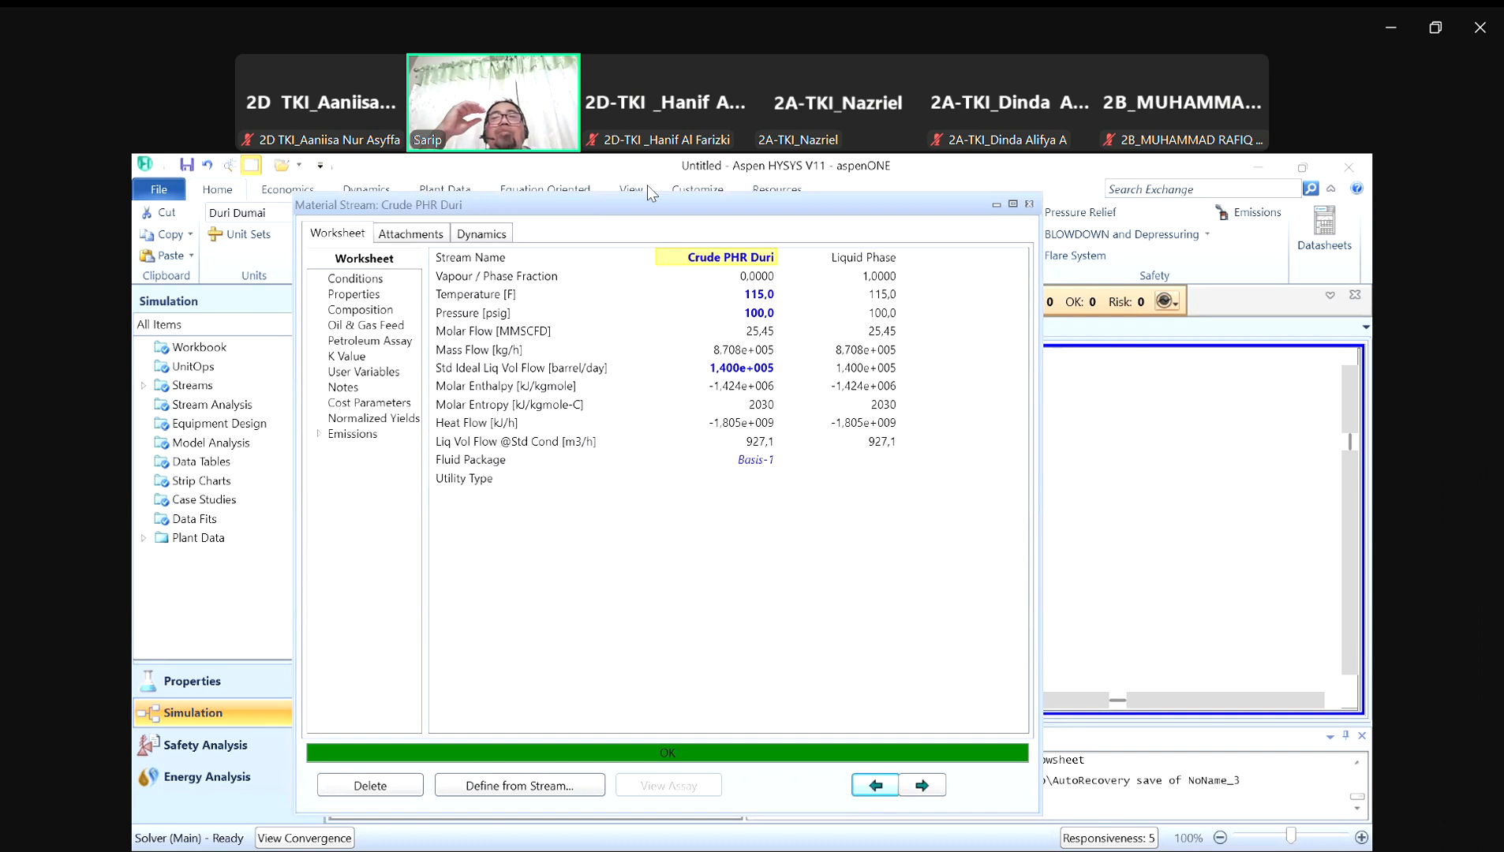
{"action": "left_click", "coordinate": [873, 312]}
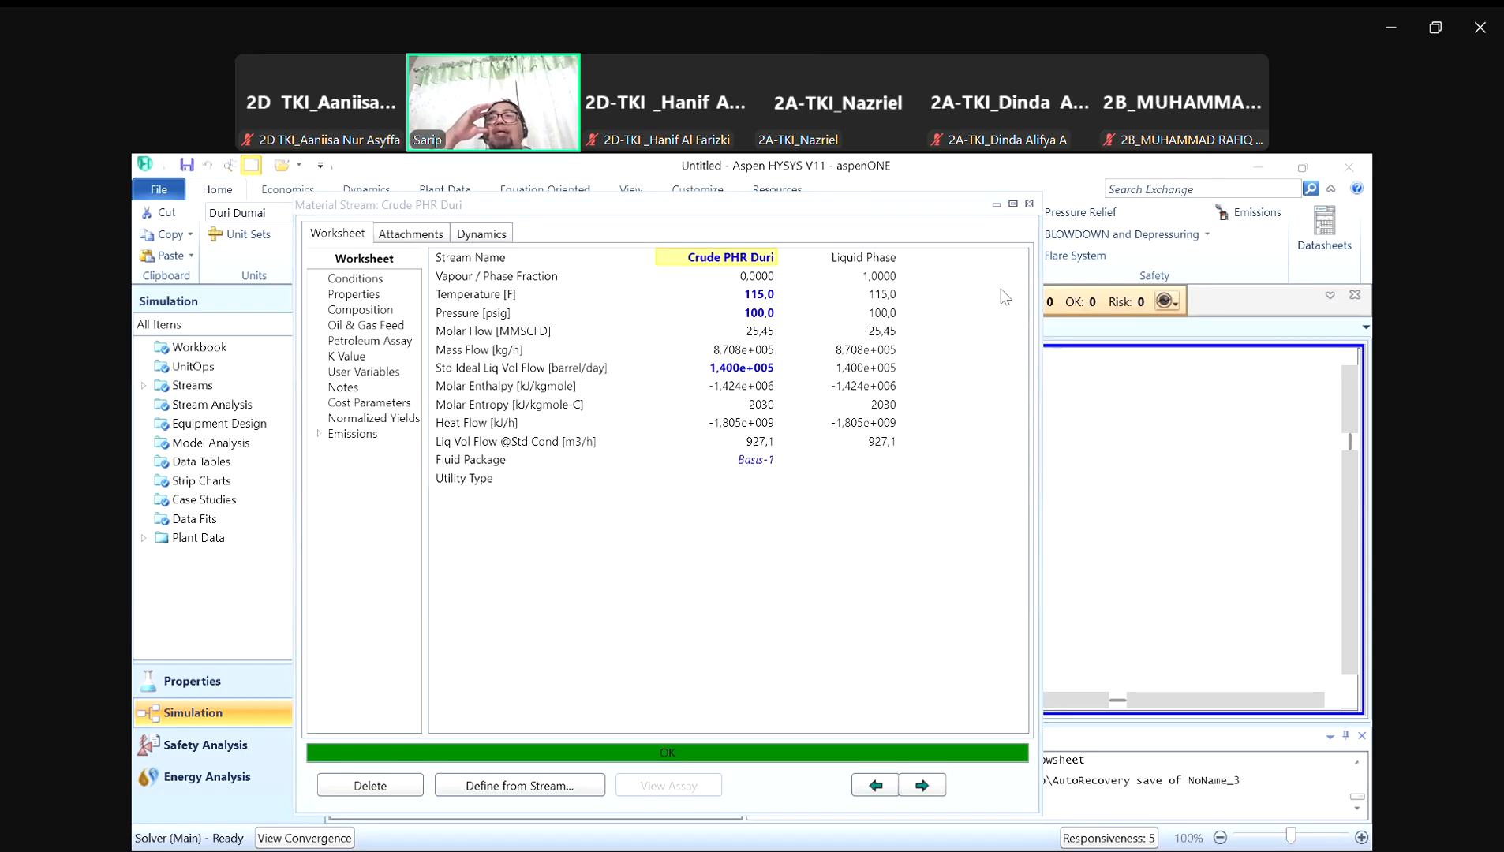
{"action": "left_click_drag", "start_coordinate": [960, 203], "coordinate": [978, 209]}
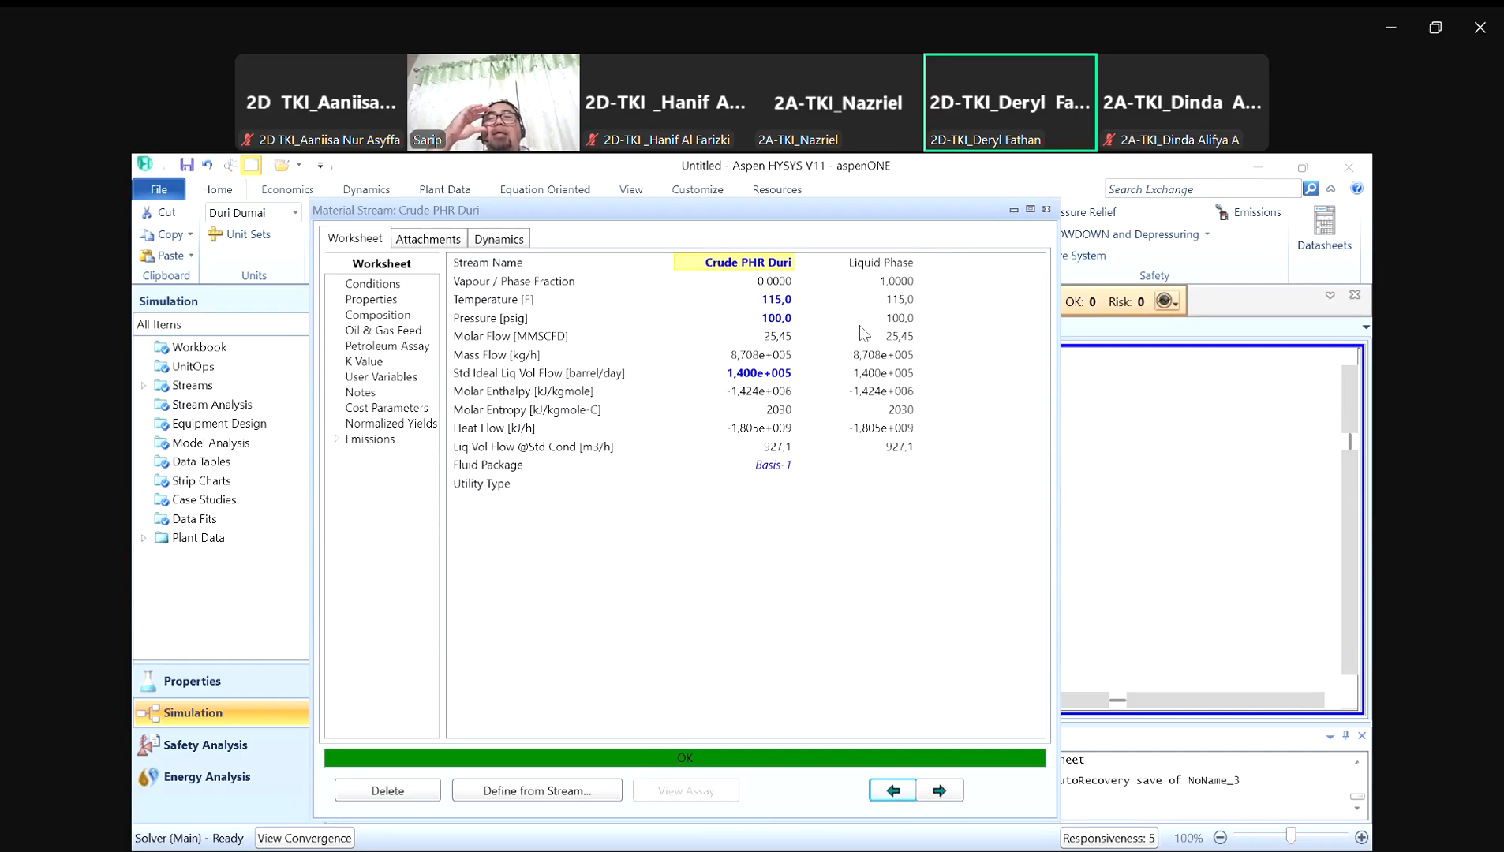
{"action": "mouse_move", "coordinate": [876, 335]}
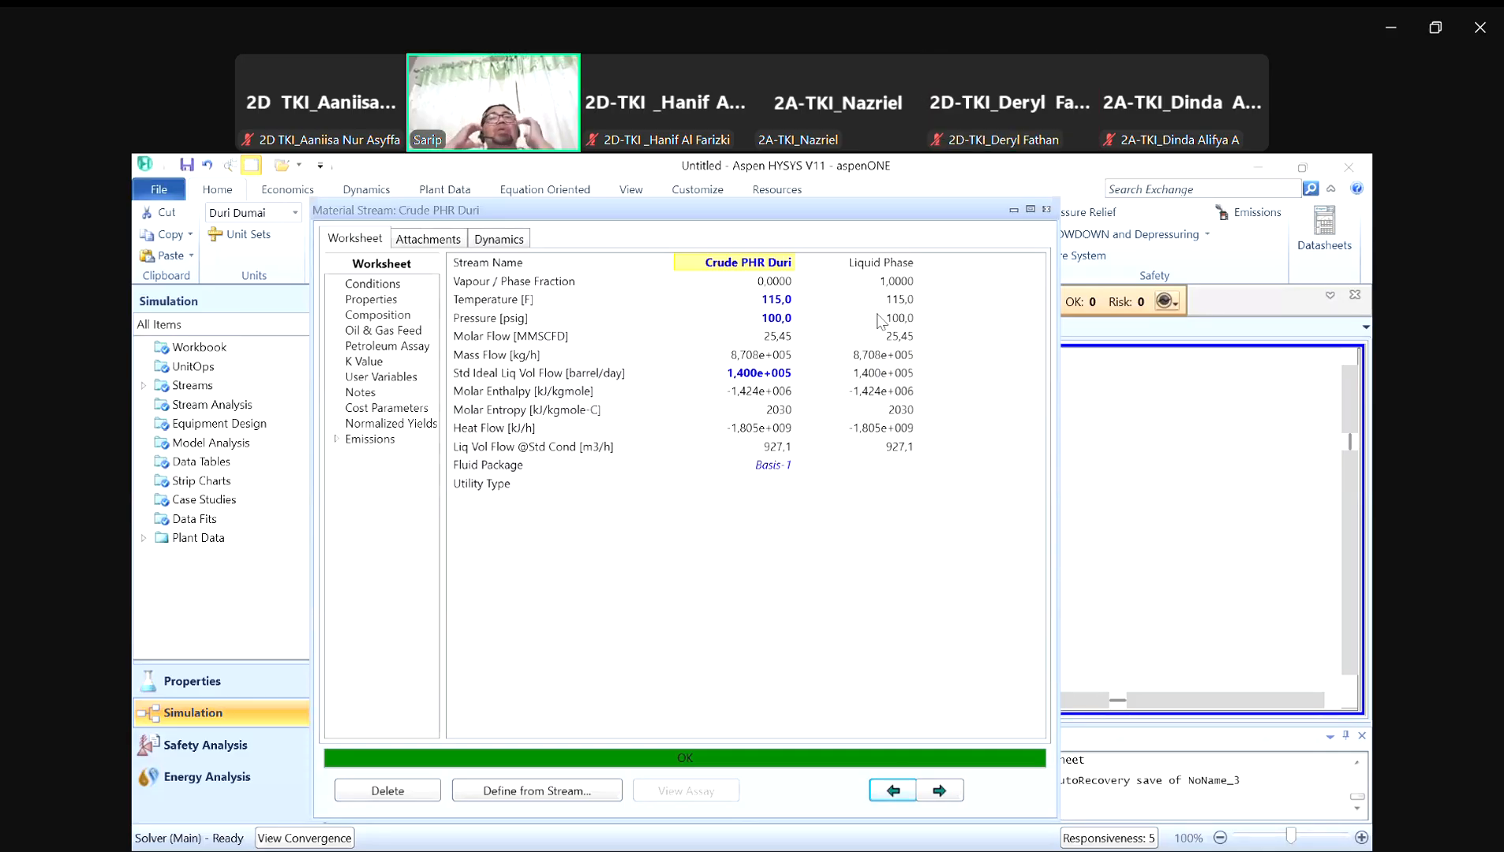
{"action": "left_click", "coordinate": [1047, 210]}
Step: Switch to the Duri-Dumai case presentation in PowerPoint and insert a new slide directly after the first slide, Problem
{"action": "key", "text": "alt+Tab"}
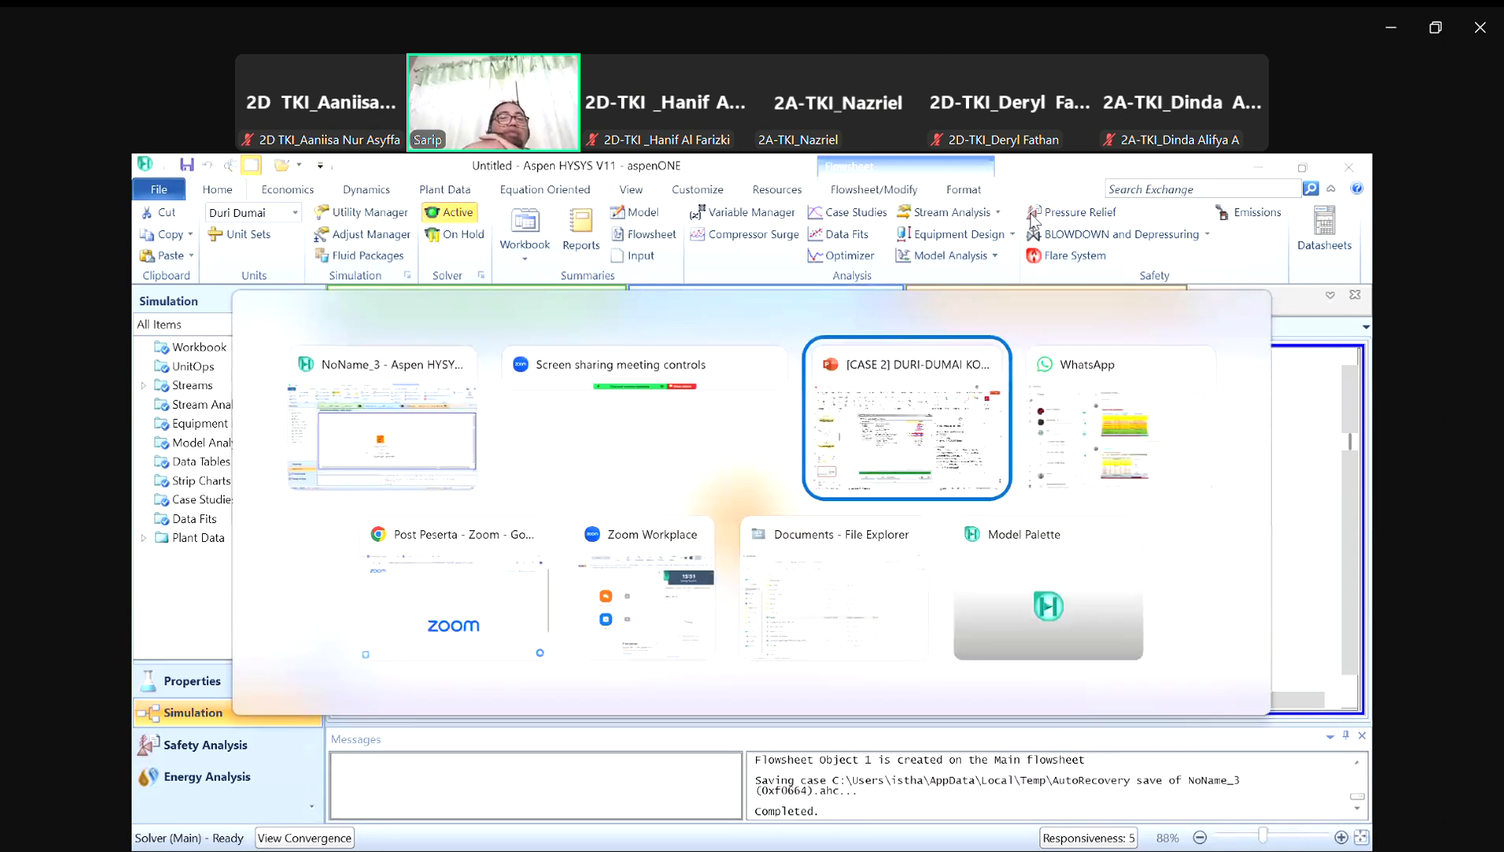
{"action": "left_click", "coordinate": [857, 339]}
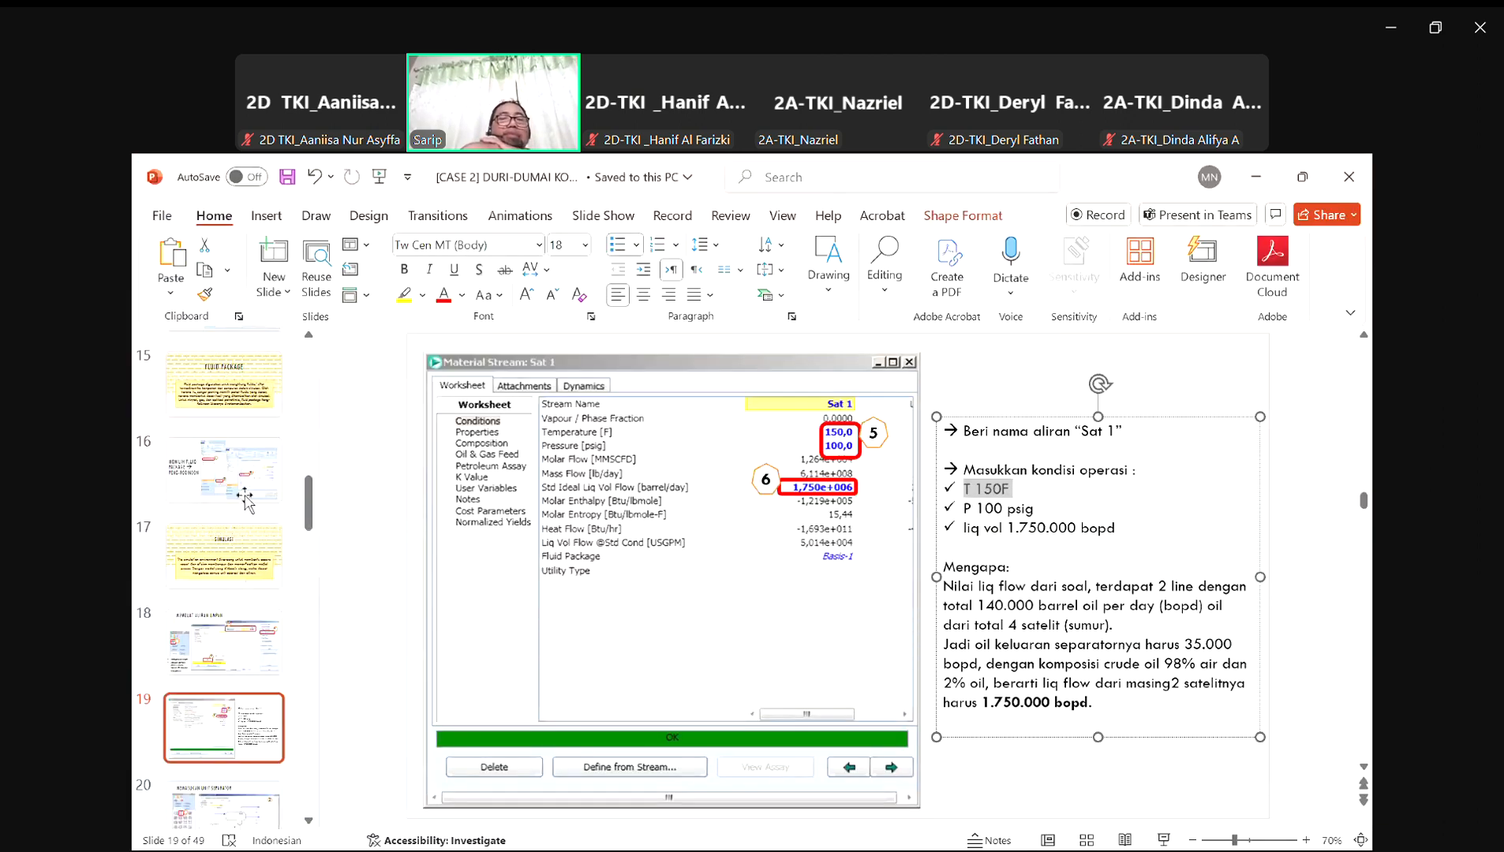
{"action": "left_click_drag", "start_coordinate": [307, 505], "coordinate": [308, 366]}
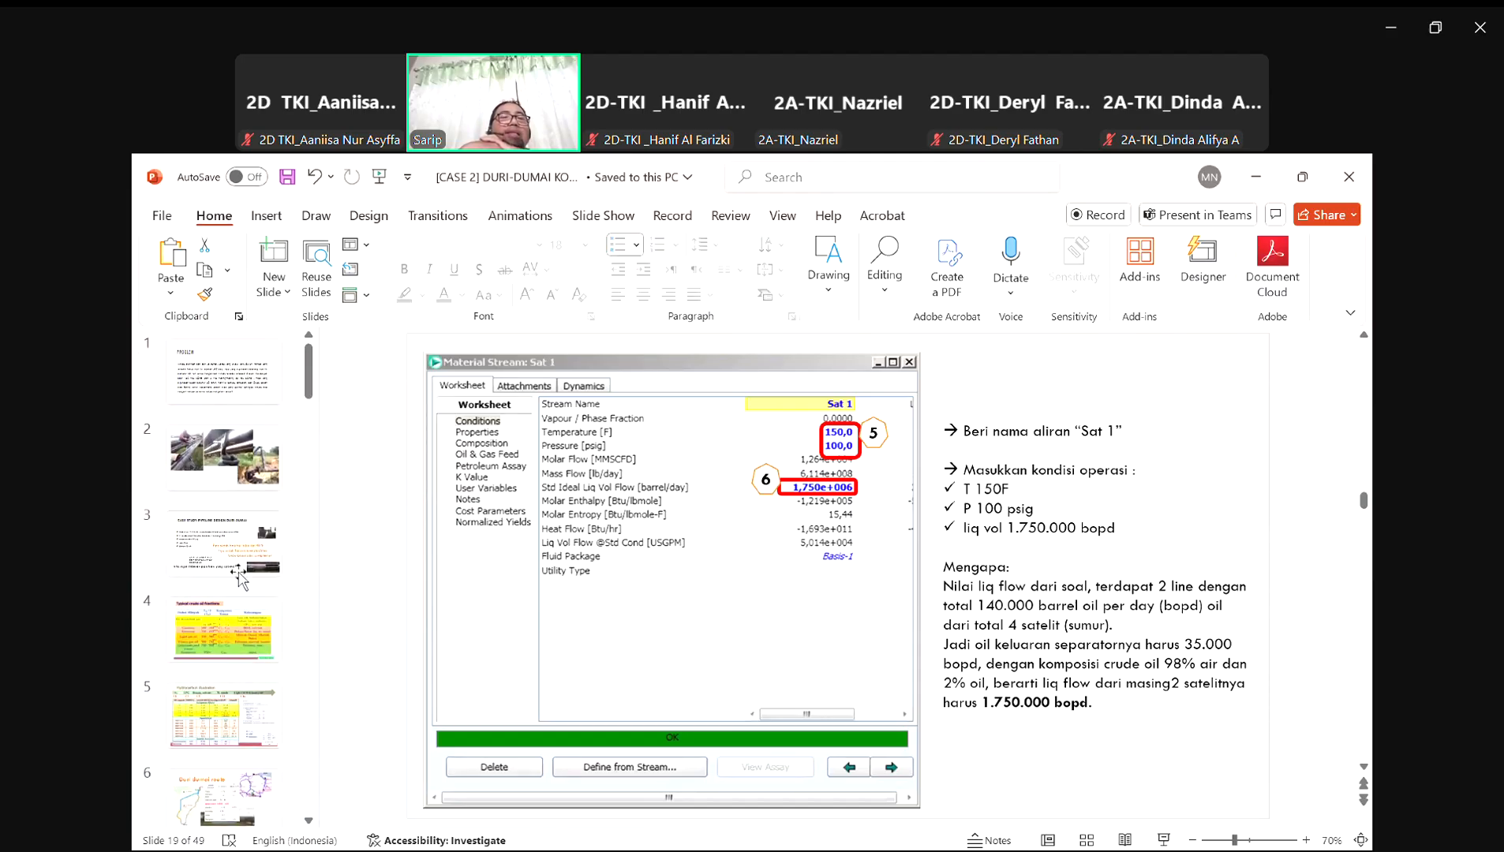
{"action": "left_click", "coordinate": [247, 390]}
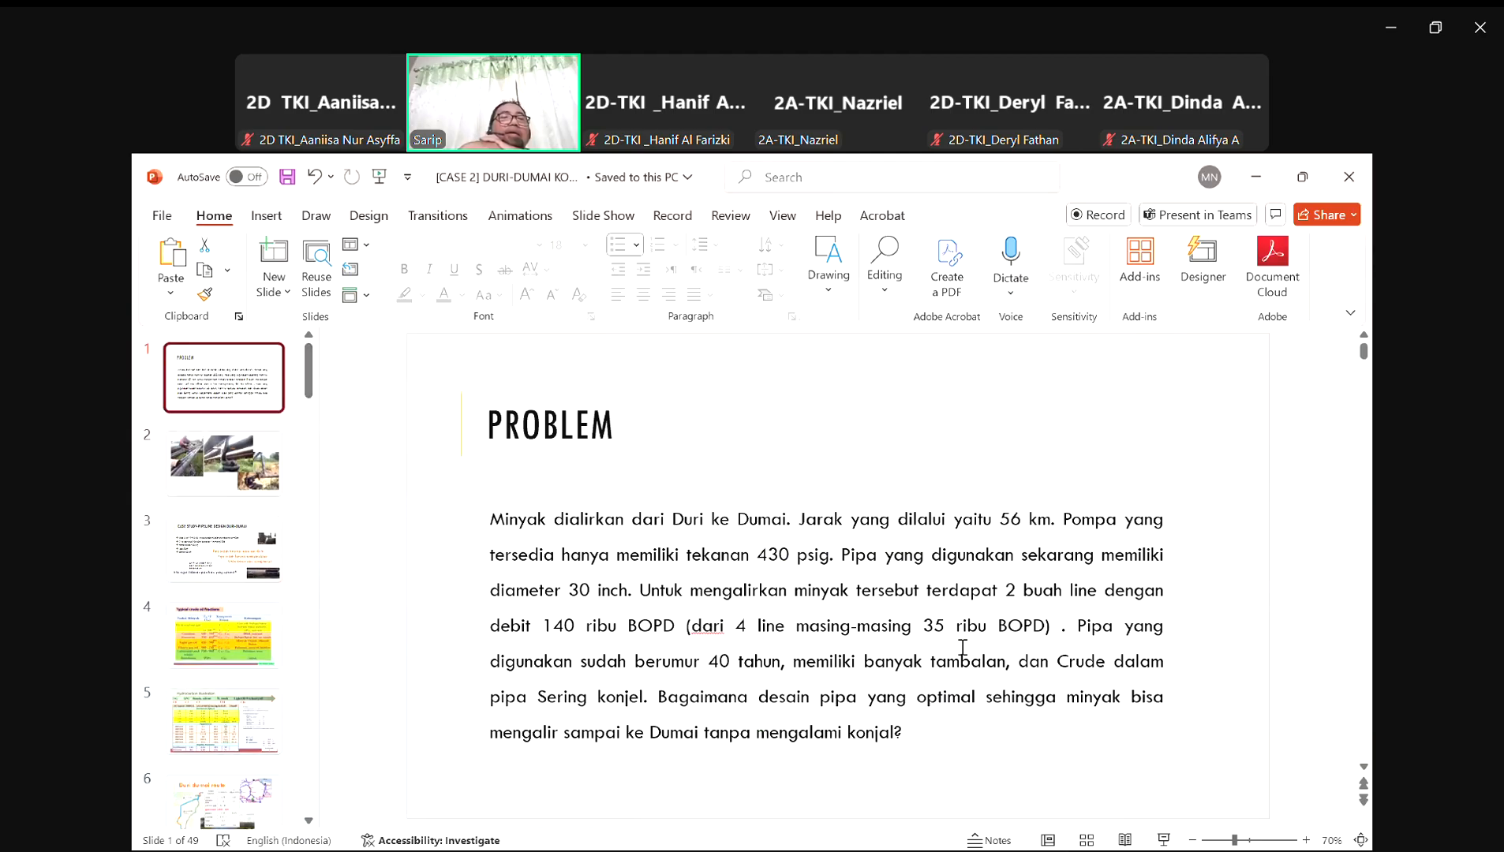
{"action": "right_click", "coordinate": [257, 378]}
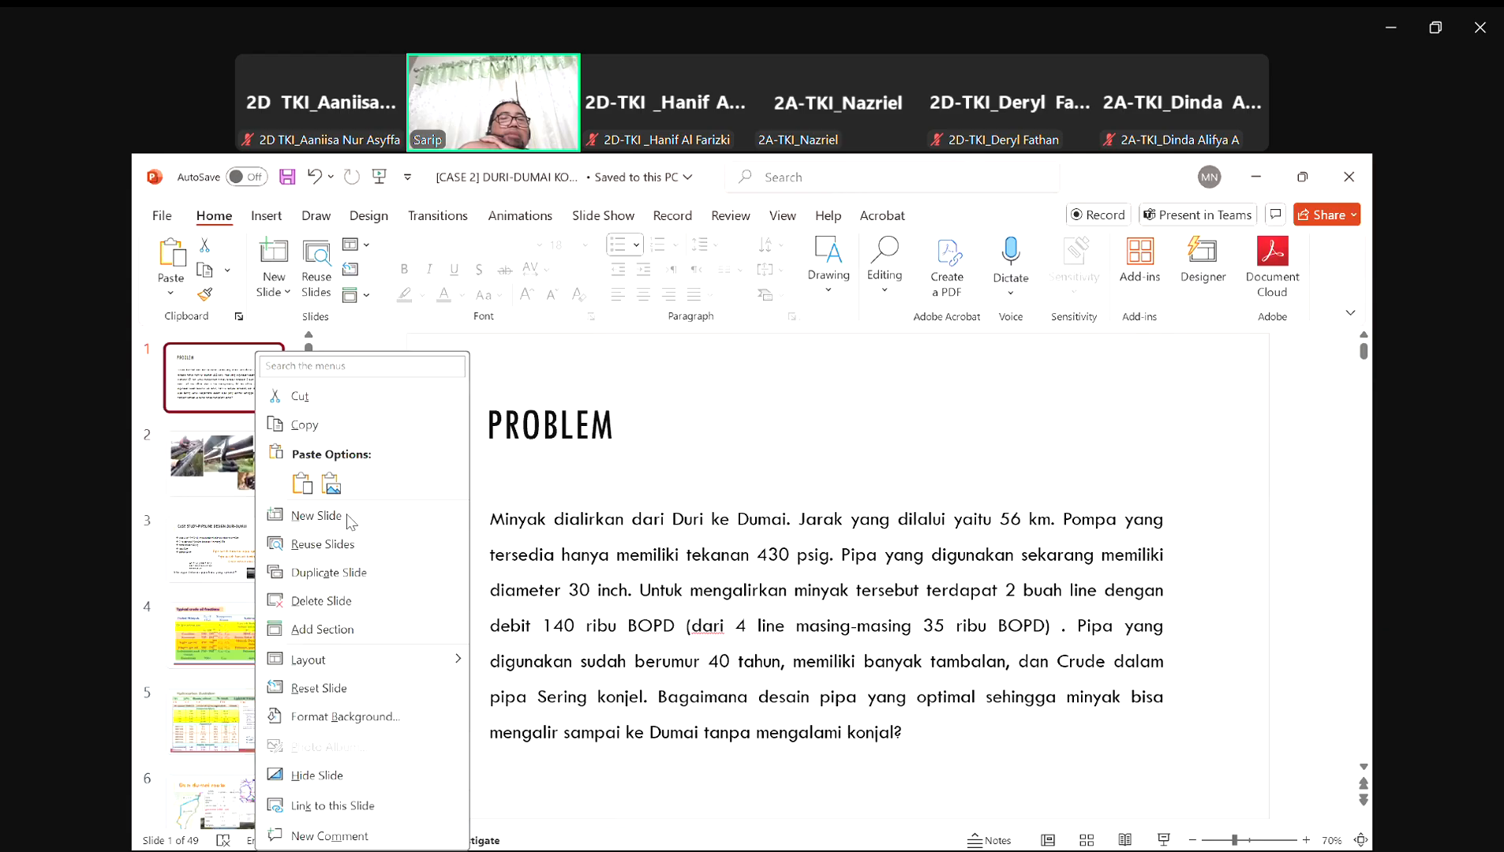
{"action": "left_click", "coordinate": [347, 515]}
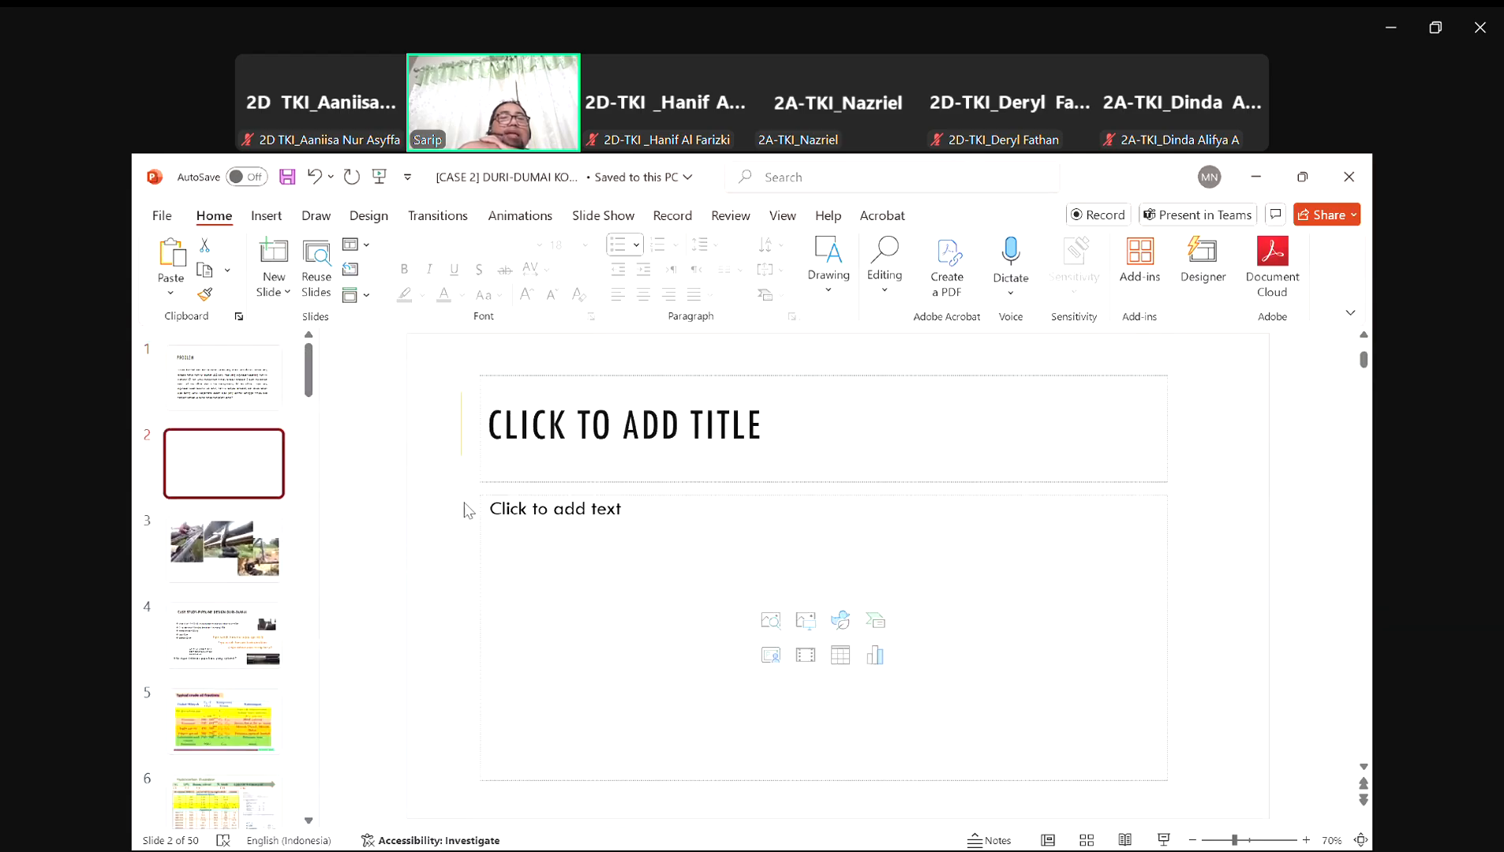
Step: Begin the new slide's title with the text "PENJELA"
{"action": "left_click", "coordinate": [553, 541]}
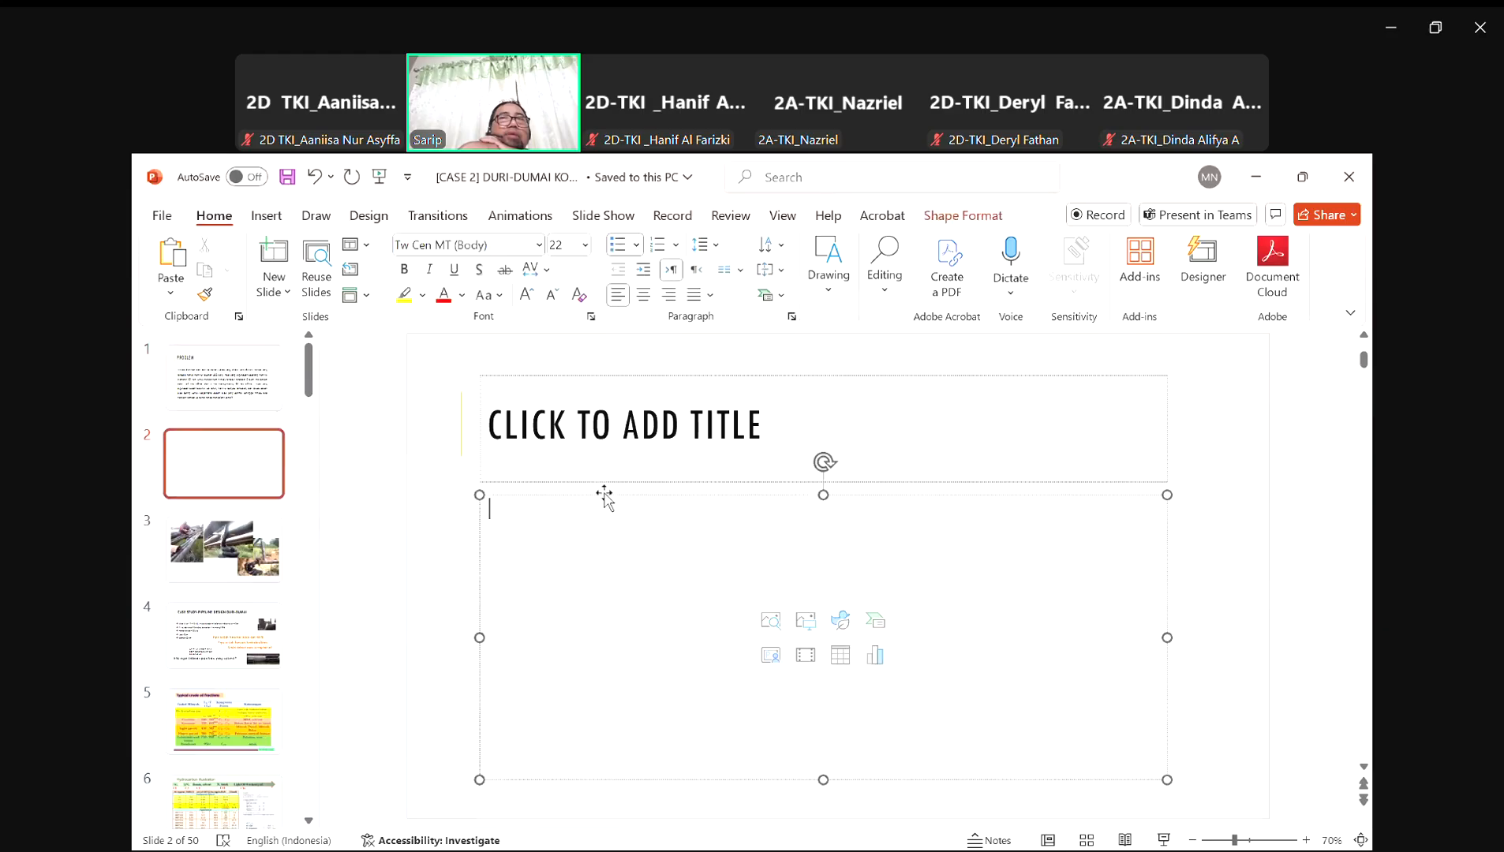
{"action": "left_click", "coordinate": [624, 434]}
{"action": "type", "text": "PENJELA"}
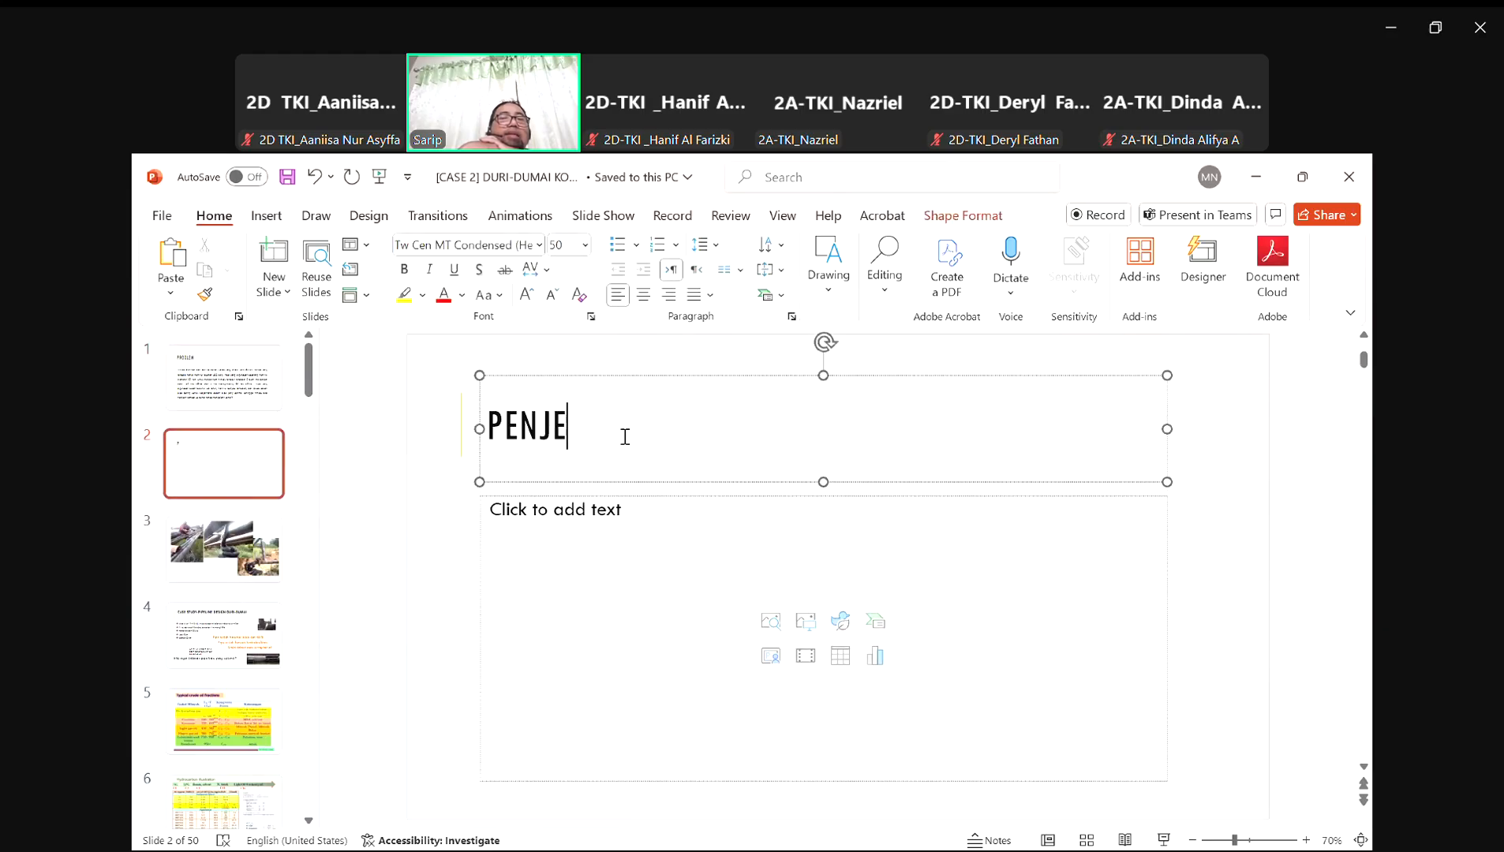
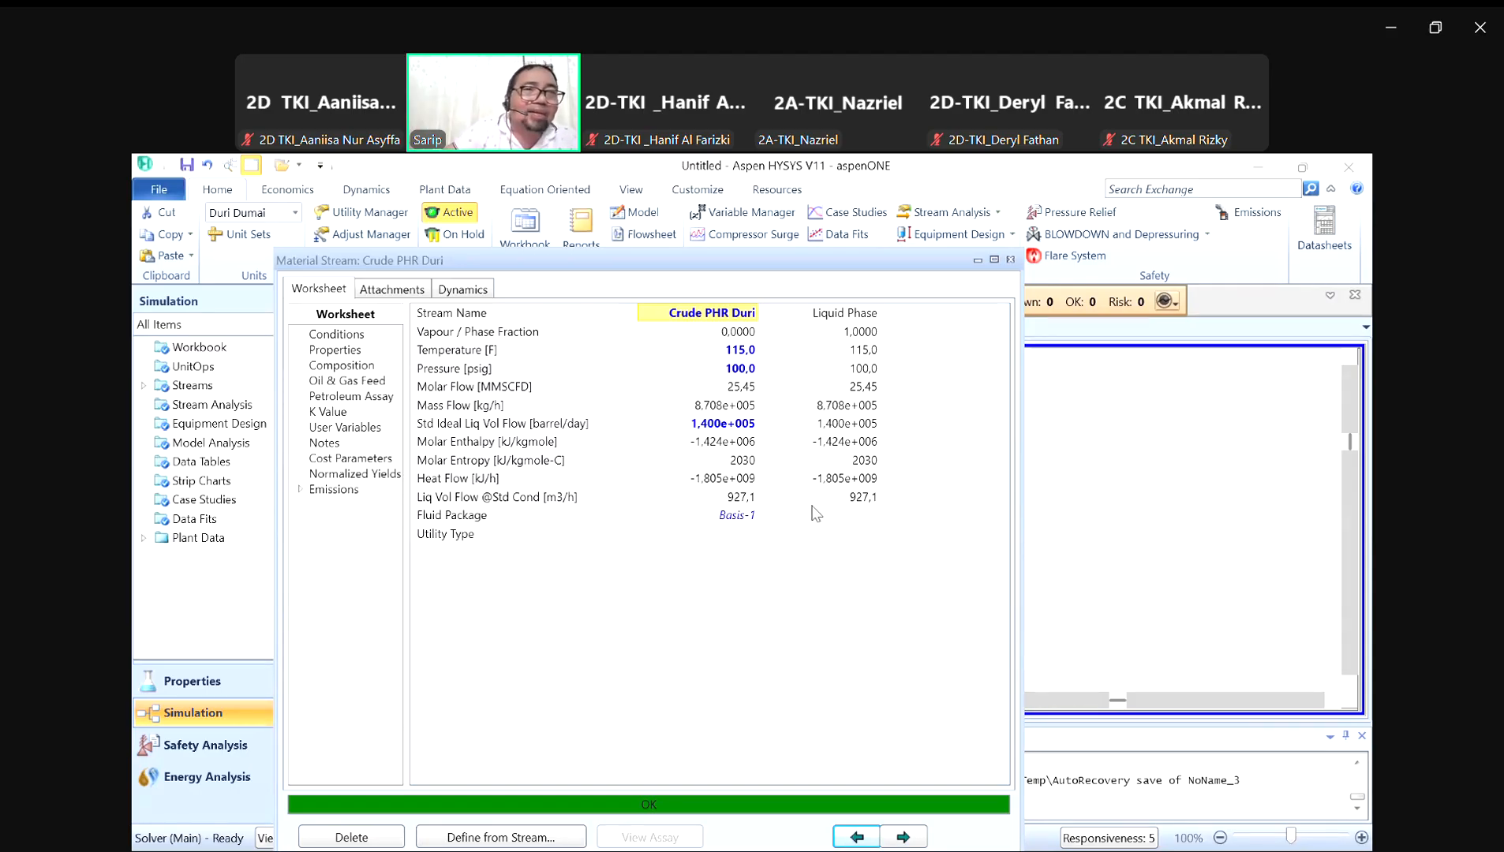
{"action": "mouse_move", "coordinate": [840, 487]}
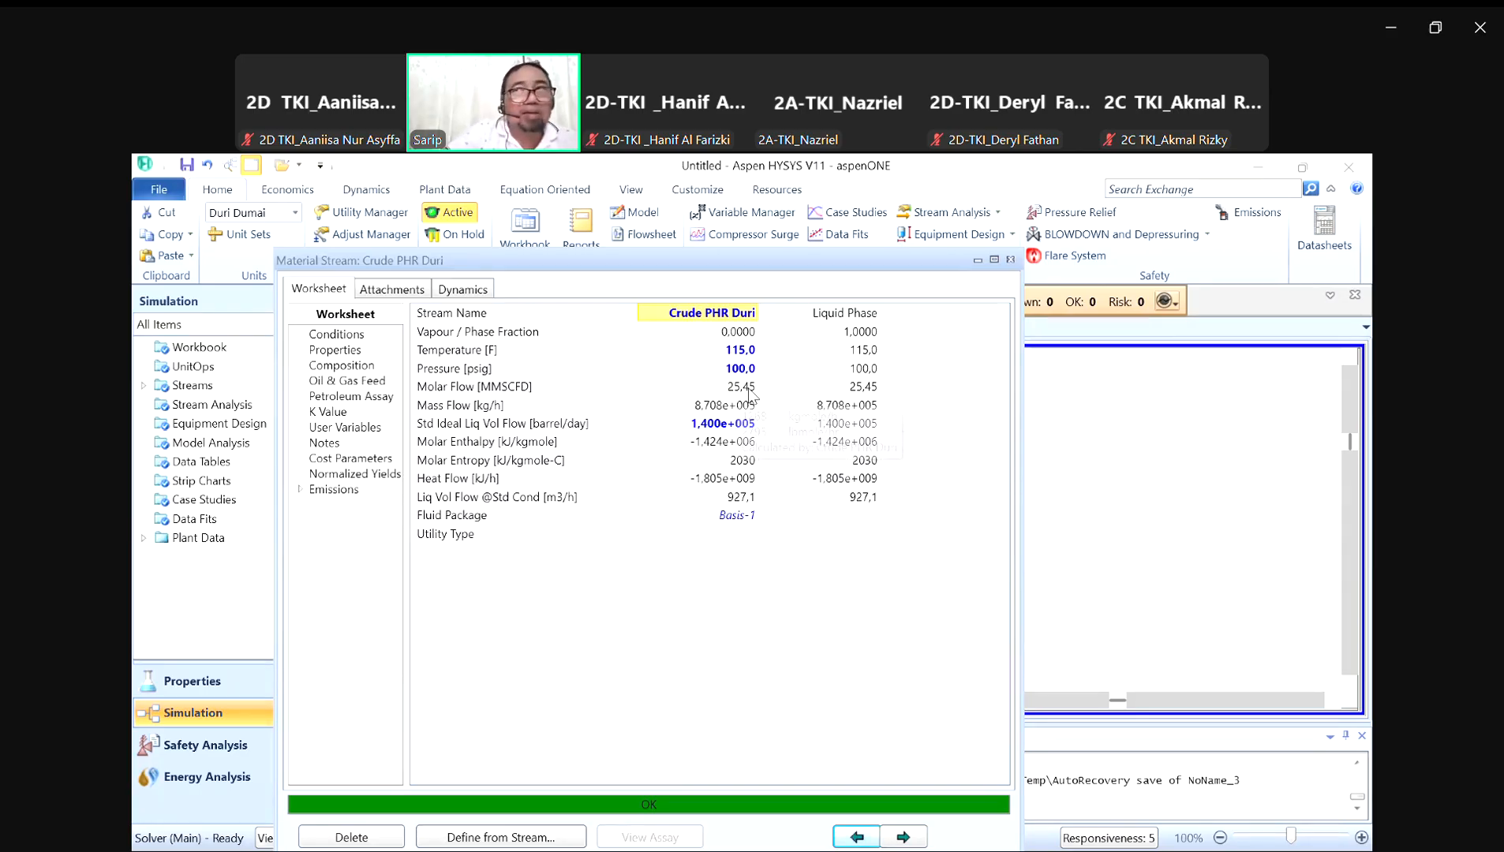
{"action": "mouse_move", "coordinate": [749, 394]}
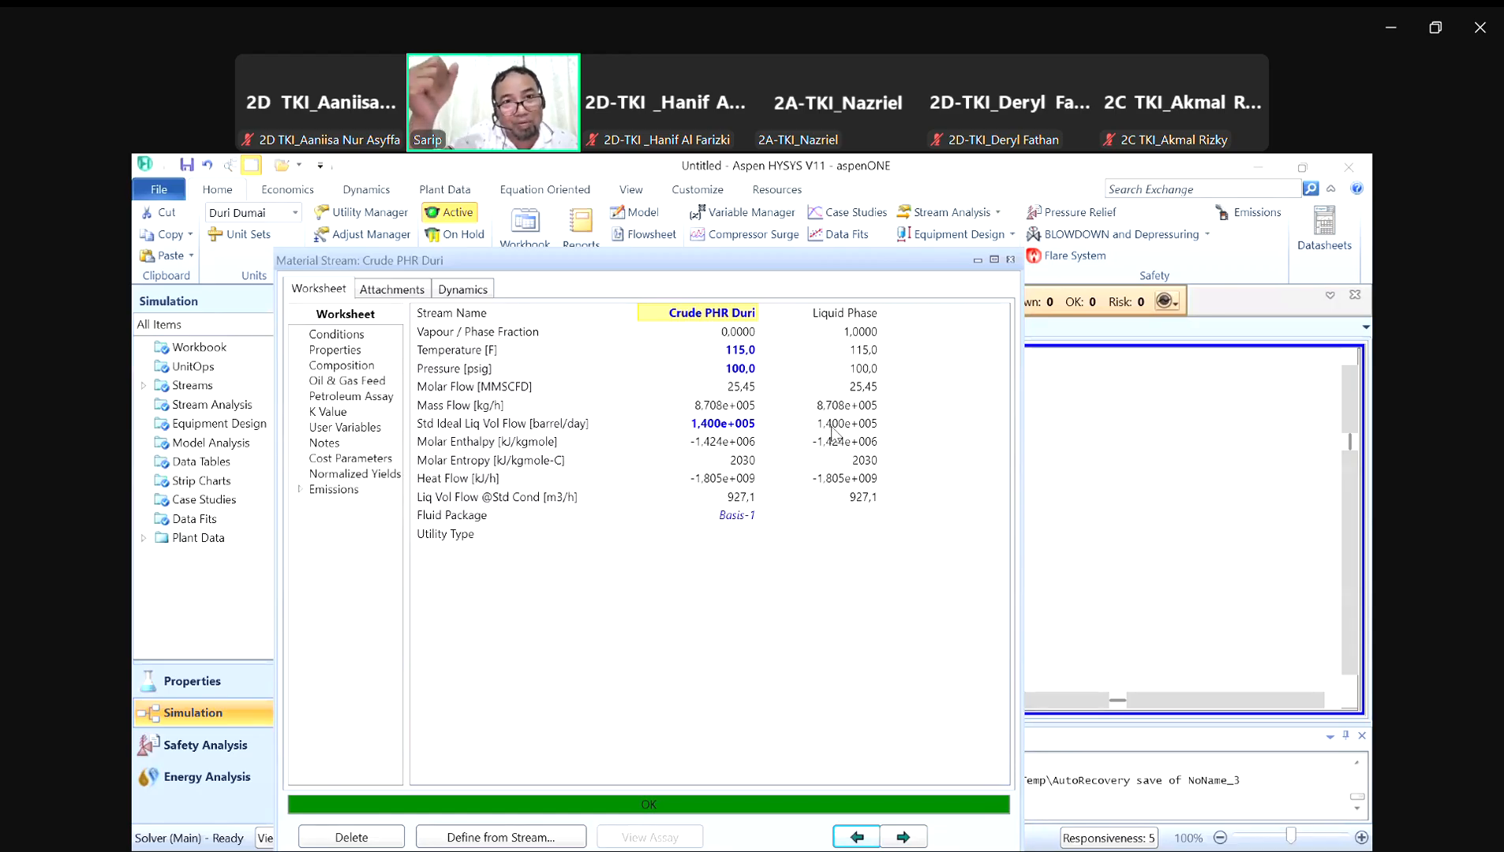
Step: Check the liquid-phase molar flow and standard ideal liquid volume flow unit conversions on the Crude PHR Duri worksheet, and close it
{"action": "mouse_move", "coordinate": [820, 392]}
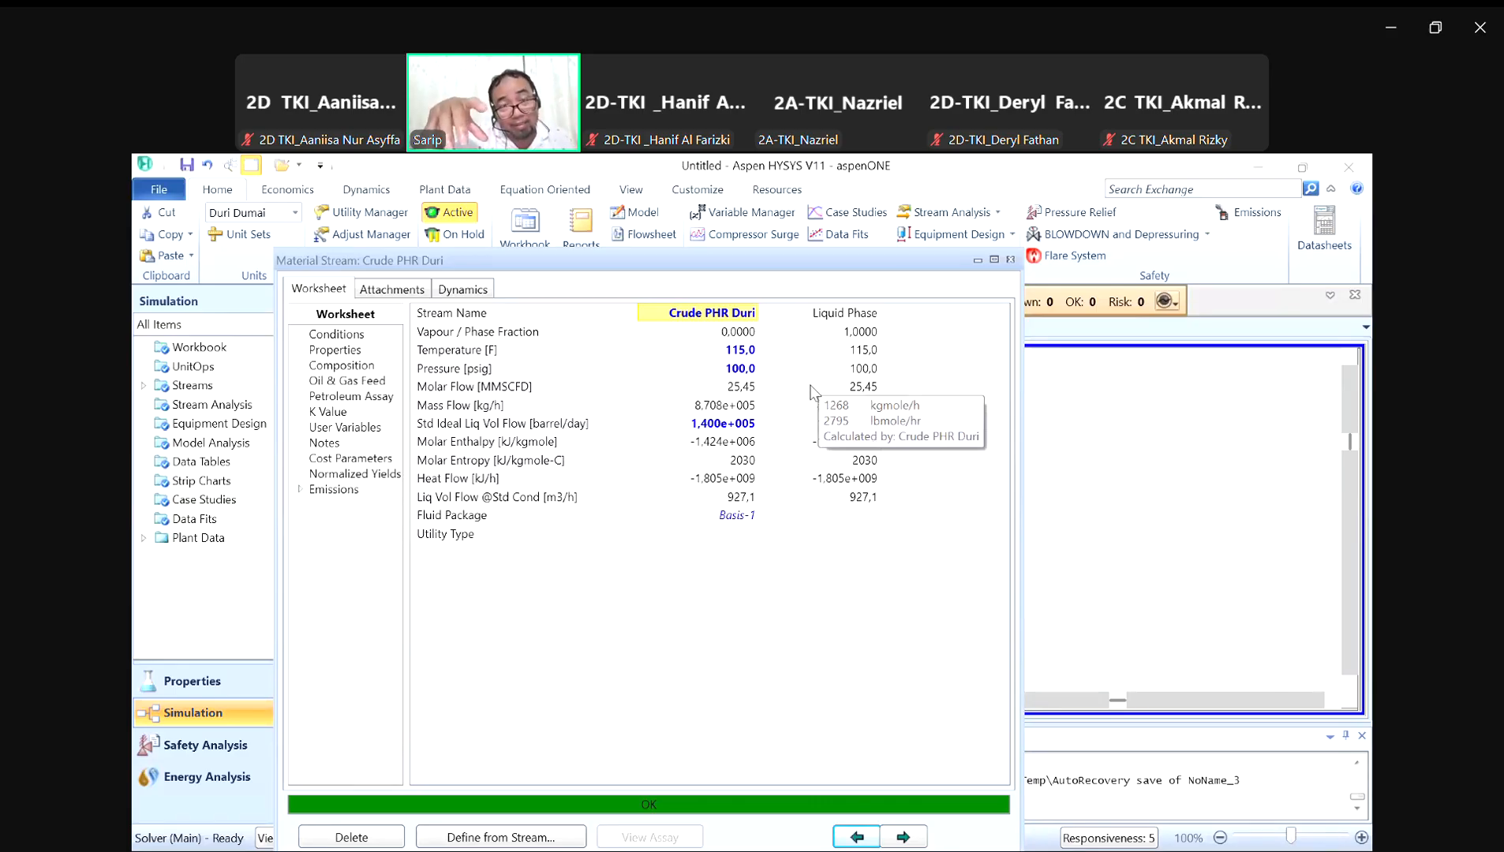
{"action": "mouse_move", "coordinate": [797, 436]}
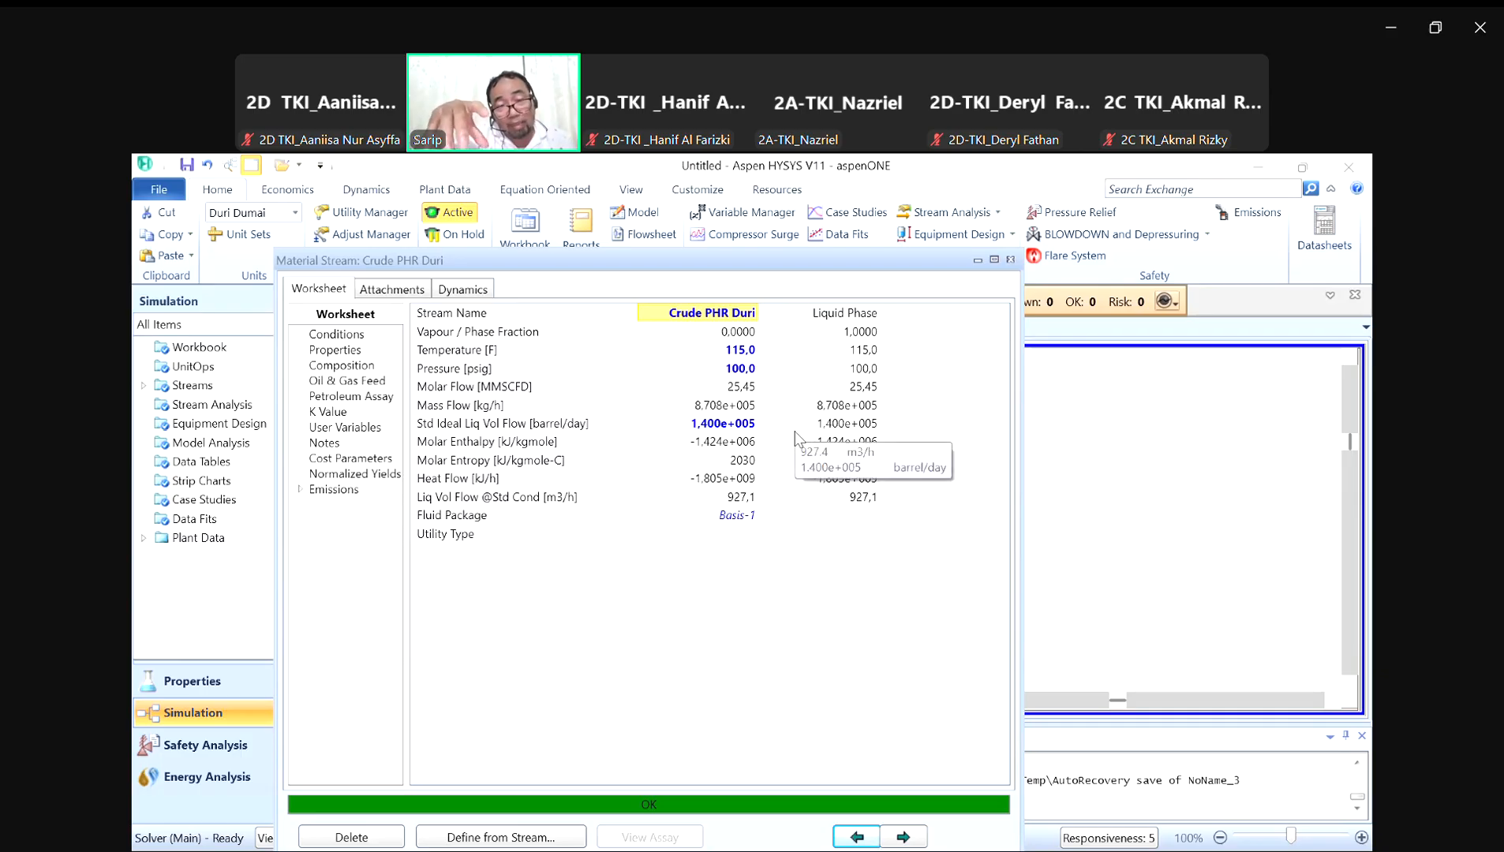
{"action": "mouse_move", "coordinate": [763, 454]}
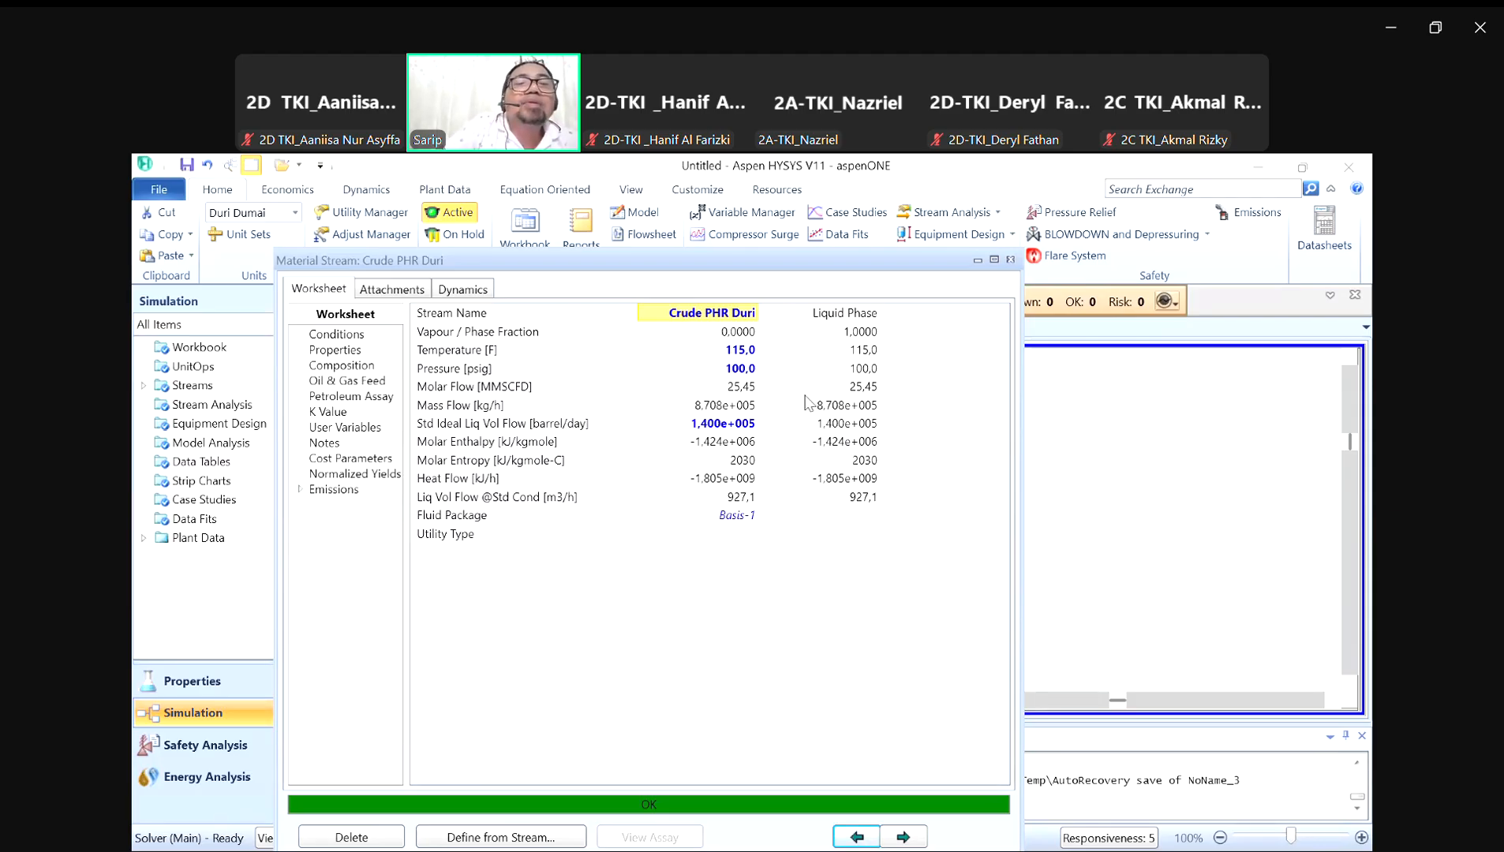
{"action": "left_click", "coordinate": [1010, 261]}
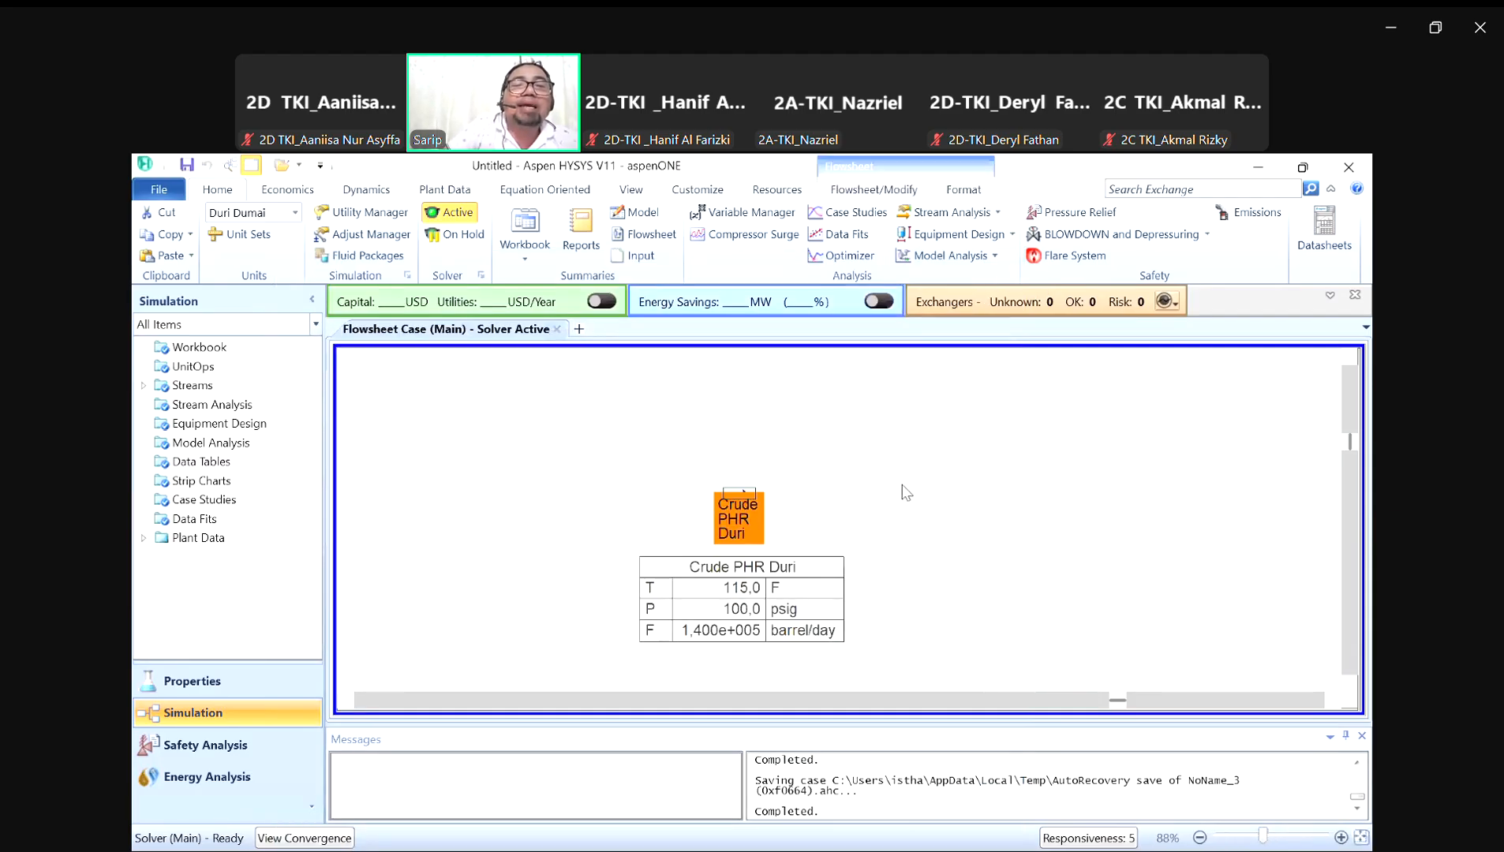
Step: Add the Viscosity variable to the Crude PHR Duri stream's PFD table
{"action": "right_click", "coordinate": [742, 504]}
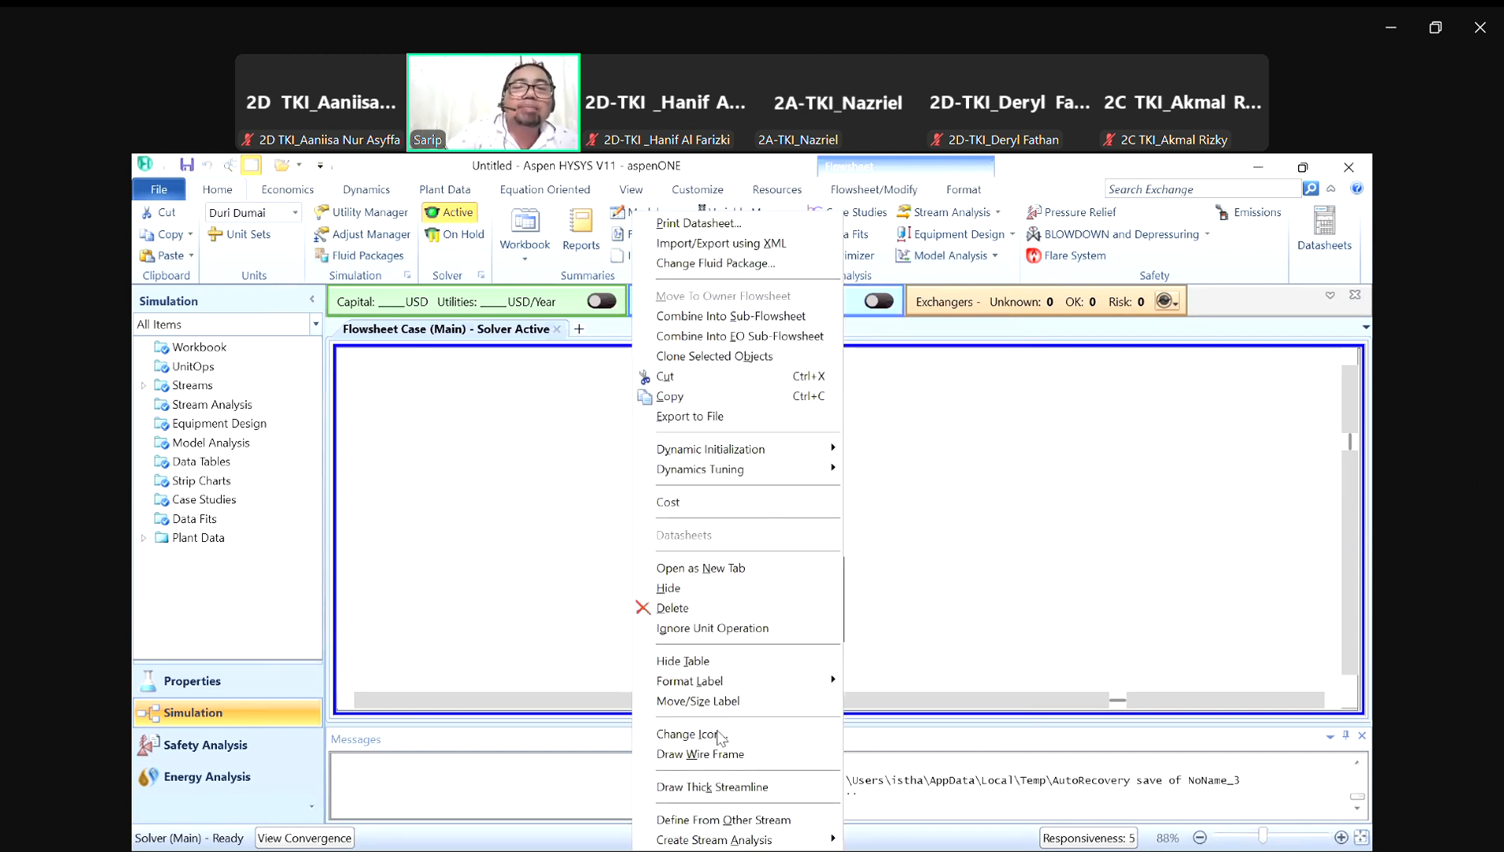
{"action": "left_click", "coordinate": [976, 581]}
{"action": "double_click", "coordinate": [773, 578]}
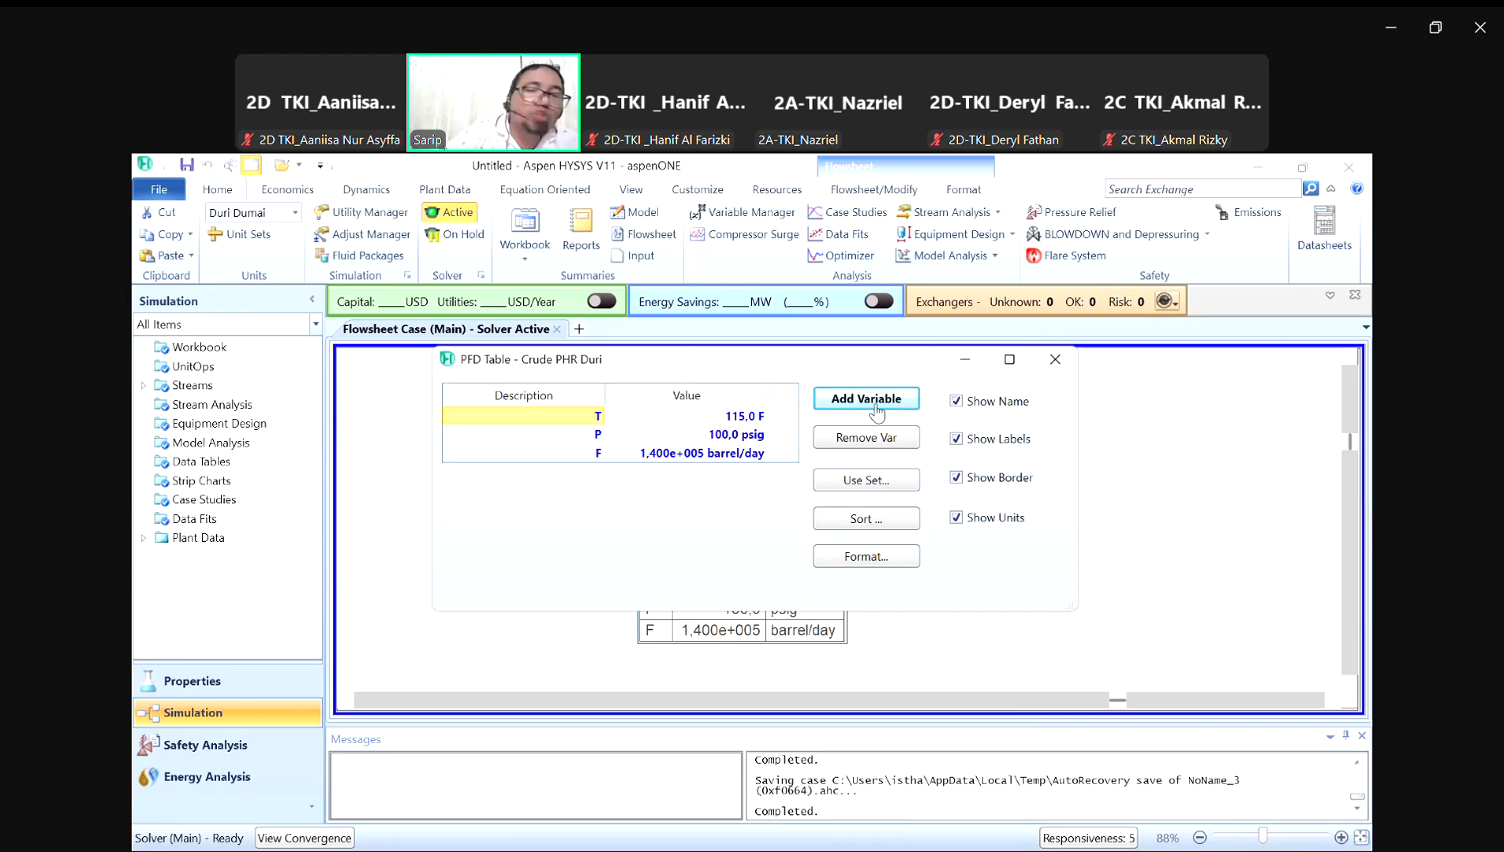
{"action": "left_click", "coordinate": [877, 410]}
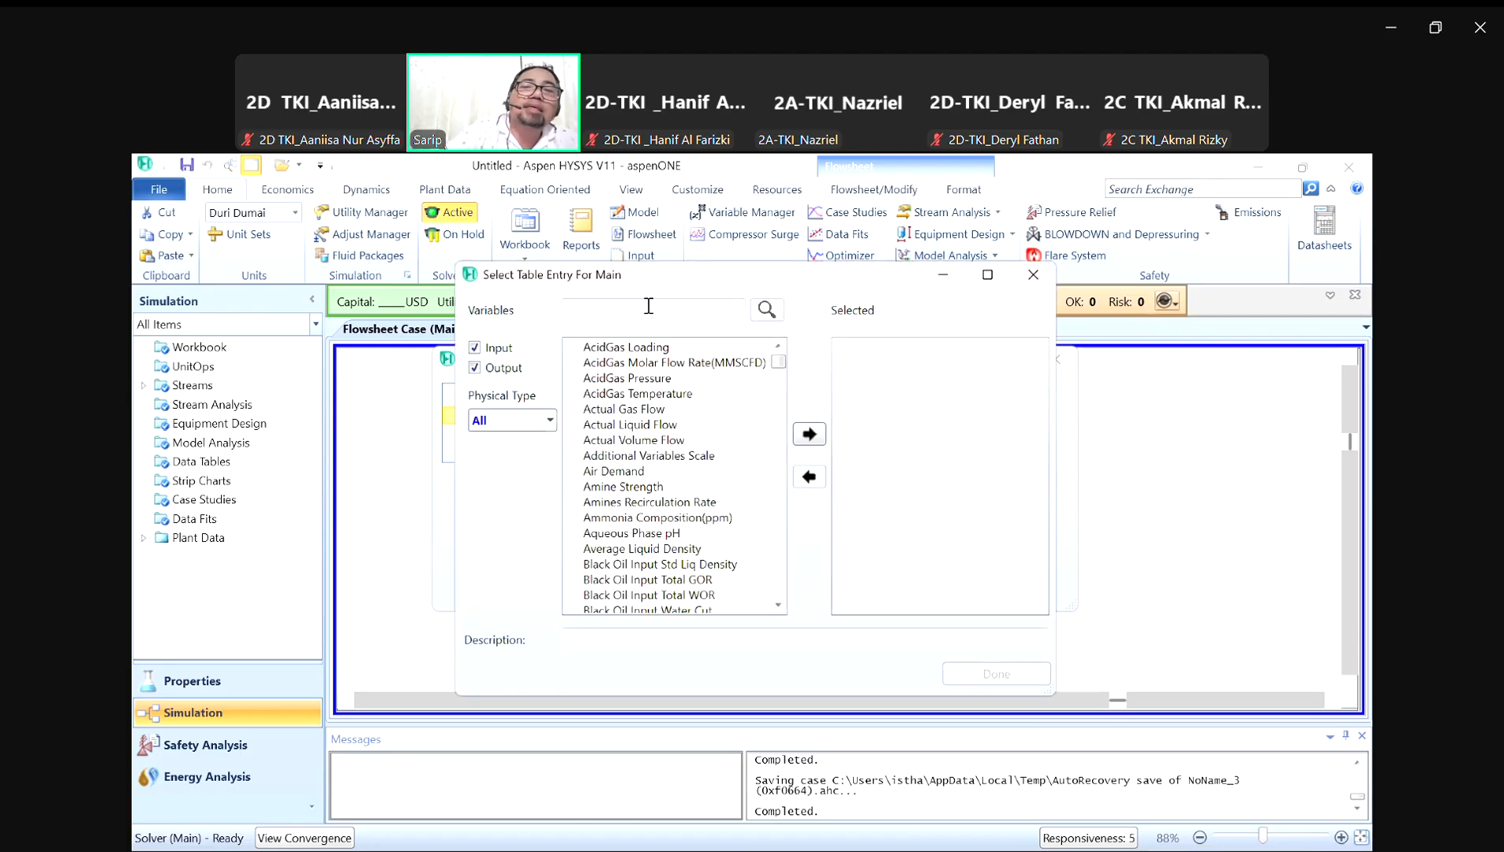
{"action": "type", "text": "vi"}
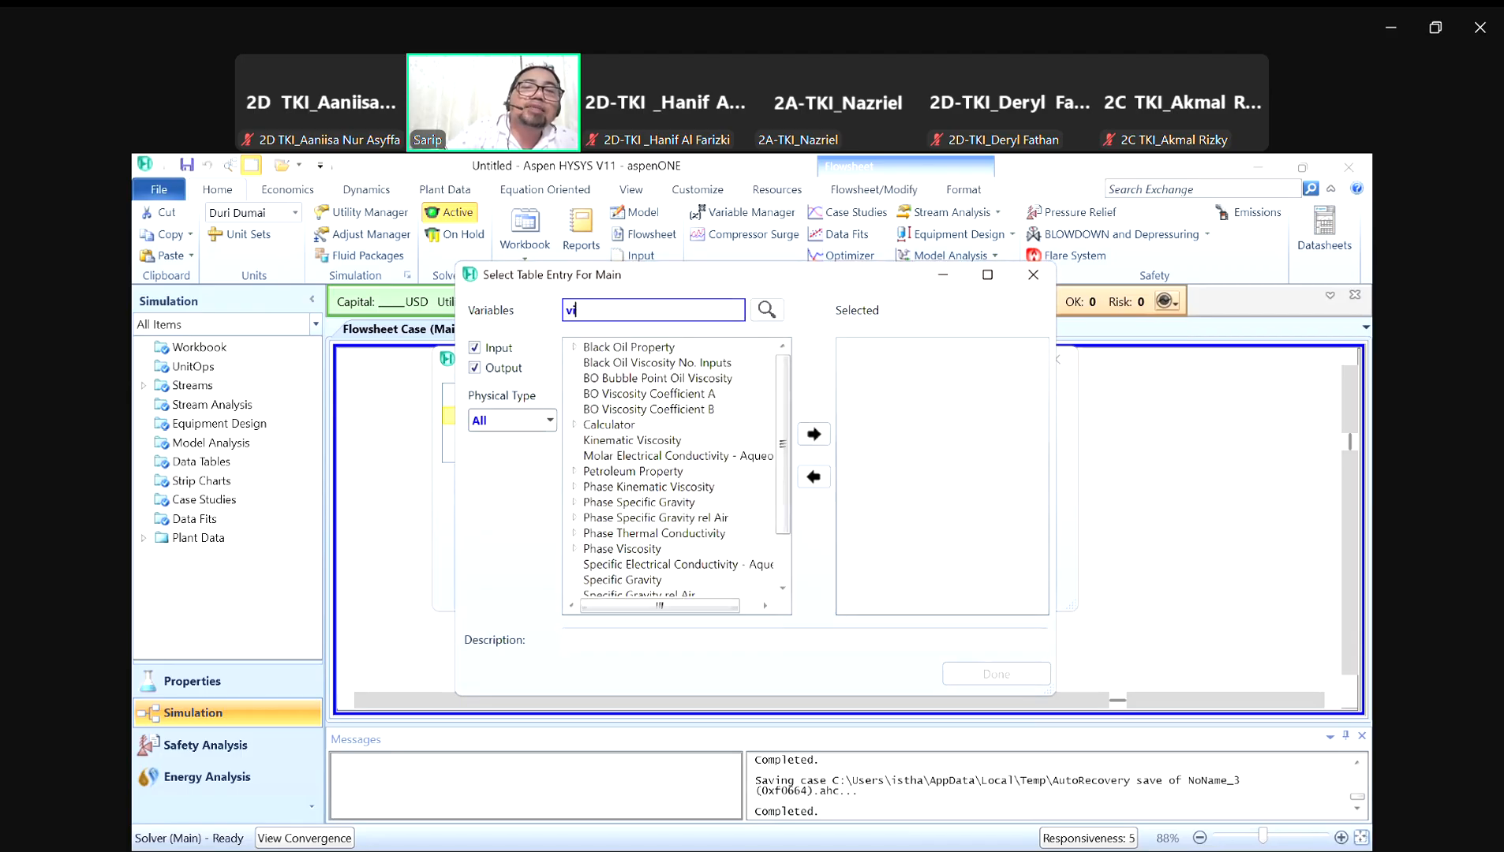
{"action": "type", "text": "sco"}
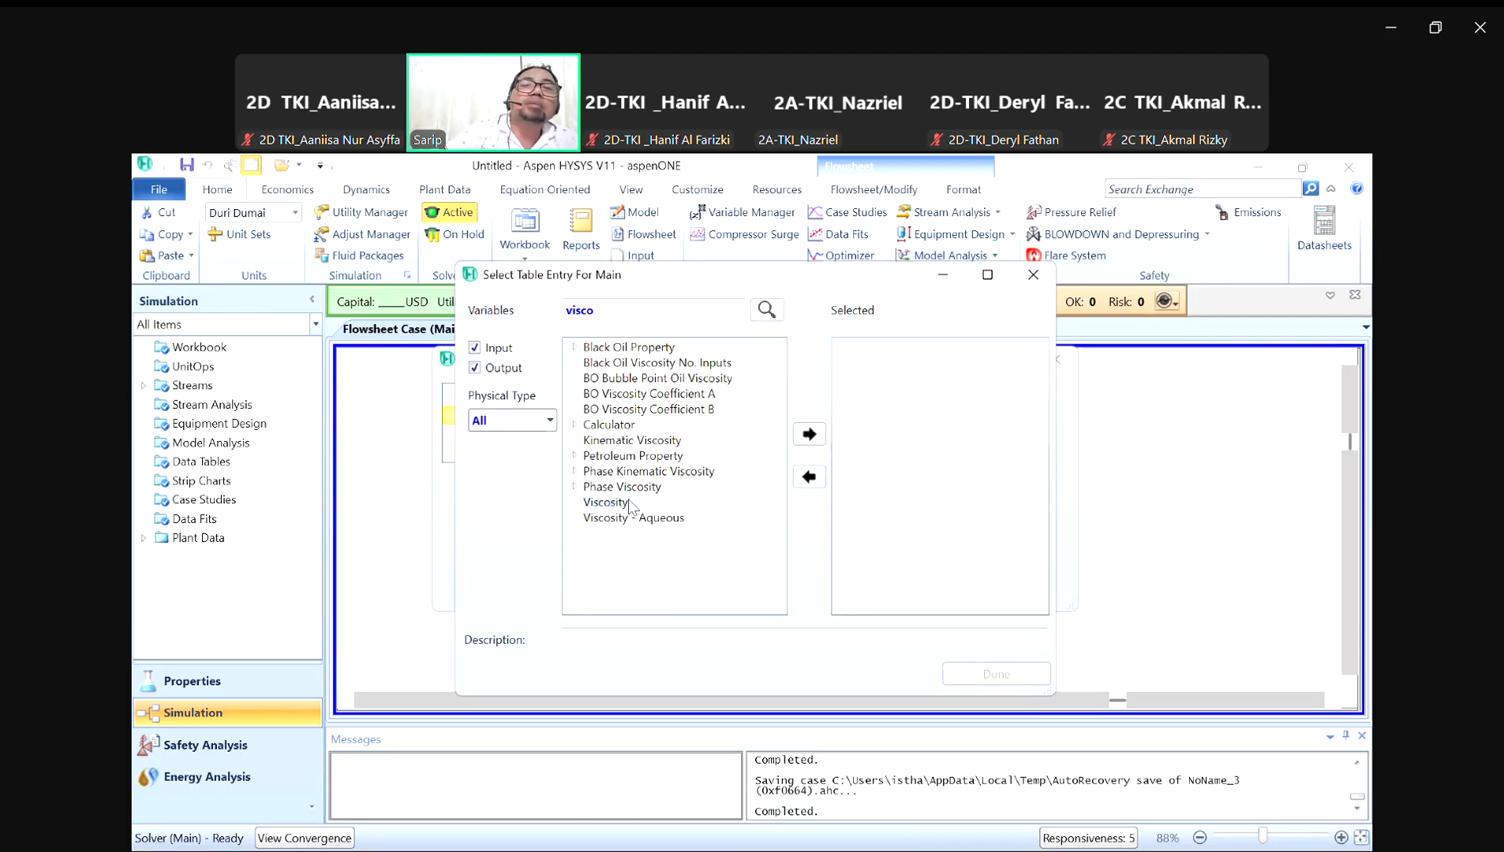
{"action": "left_click", "coordinate": [810, 435]}
{"action": "left_click", "coordinate": [997, 676]}
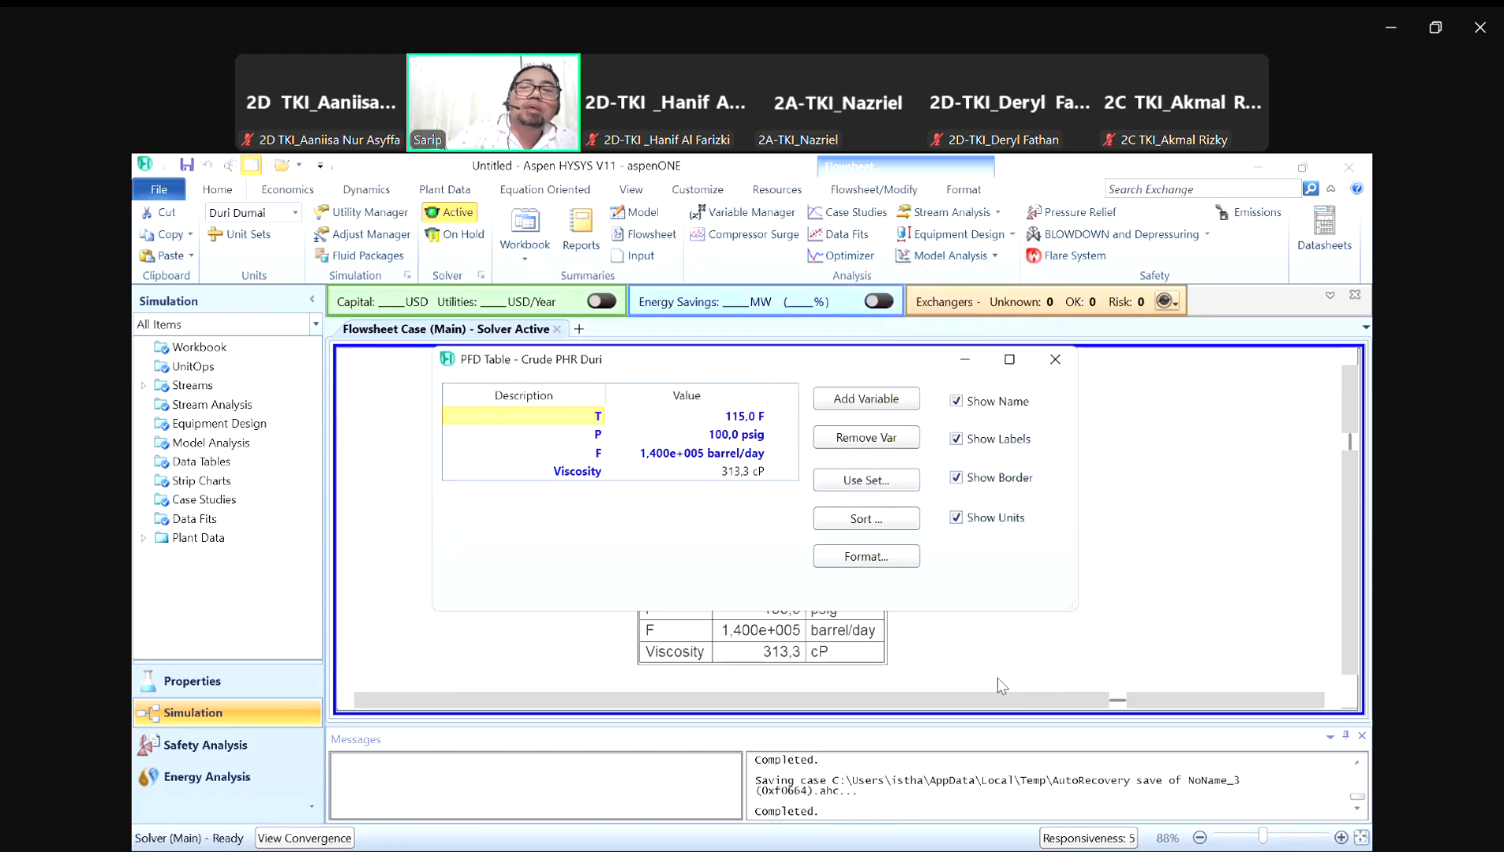
{"action": "left_click", "coordinate": [588, 474]}
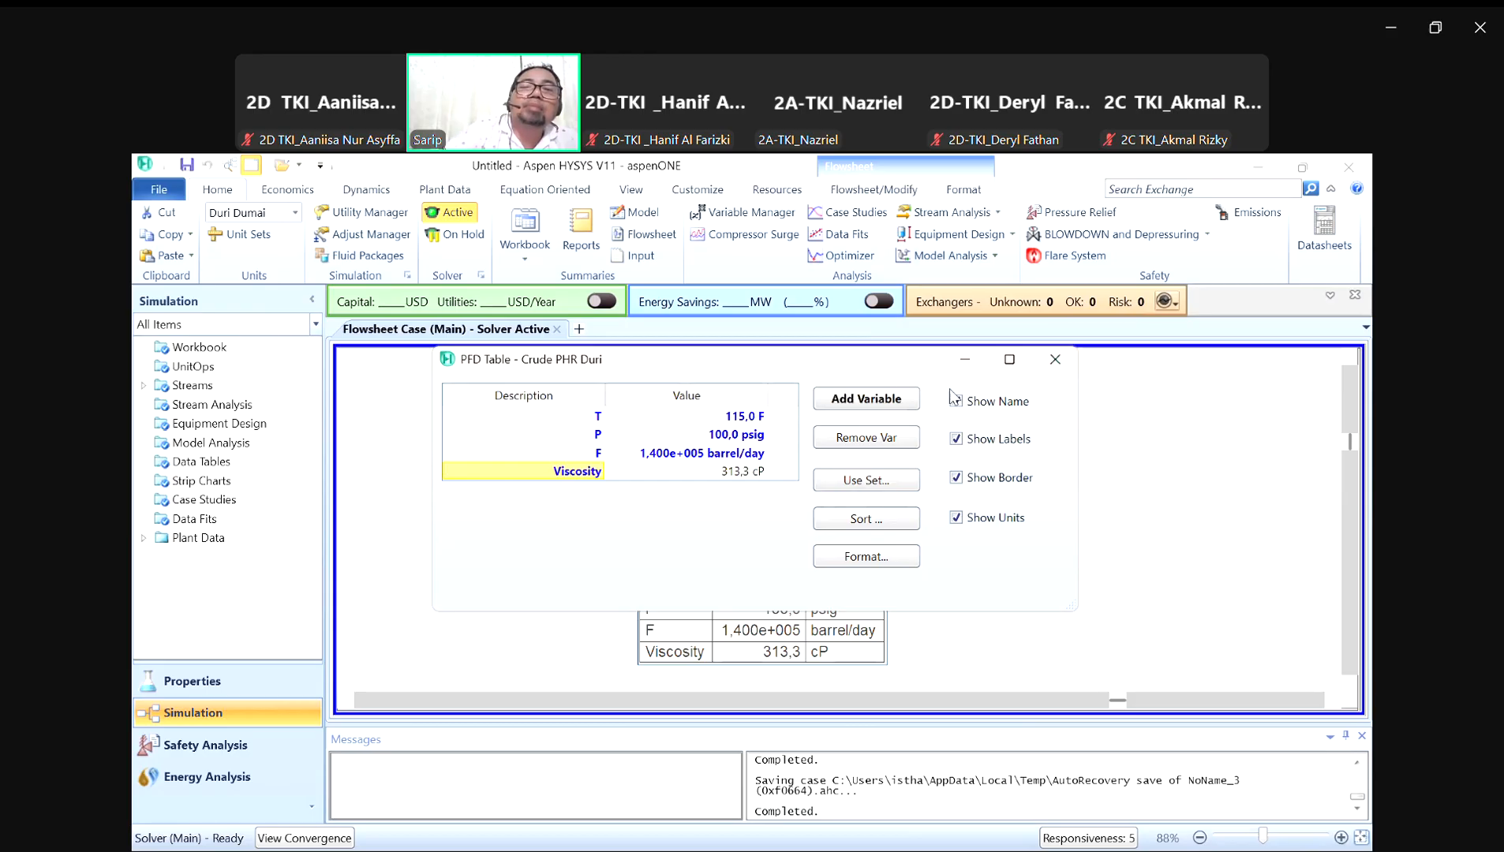
{"action": "left_click", "coordinate": [1057, 371]}
Step: Set the Crude PHR Duri stream's temperature to 86 F and return to the flowsheet
{"action": "double_click", "coordinate": [733, 507]}
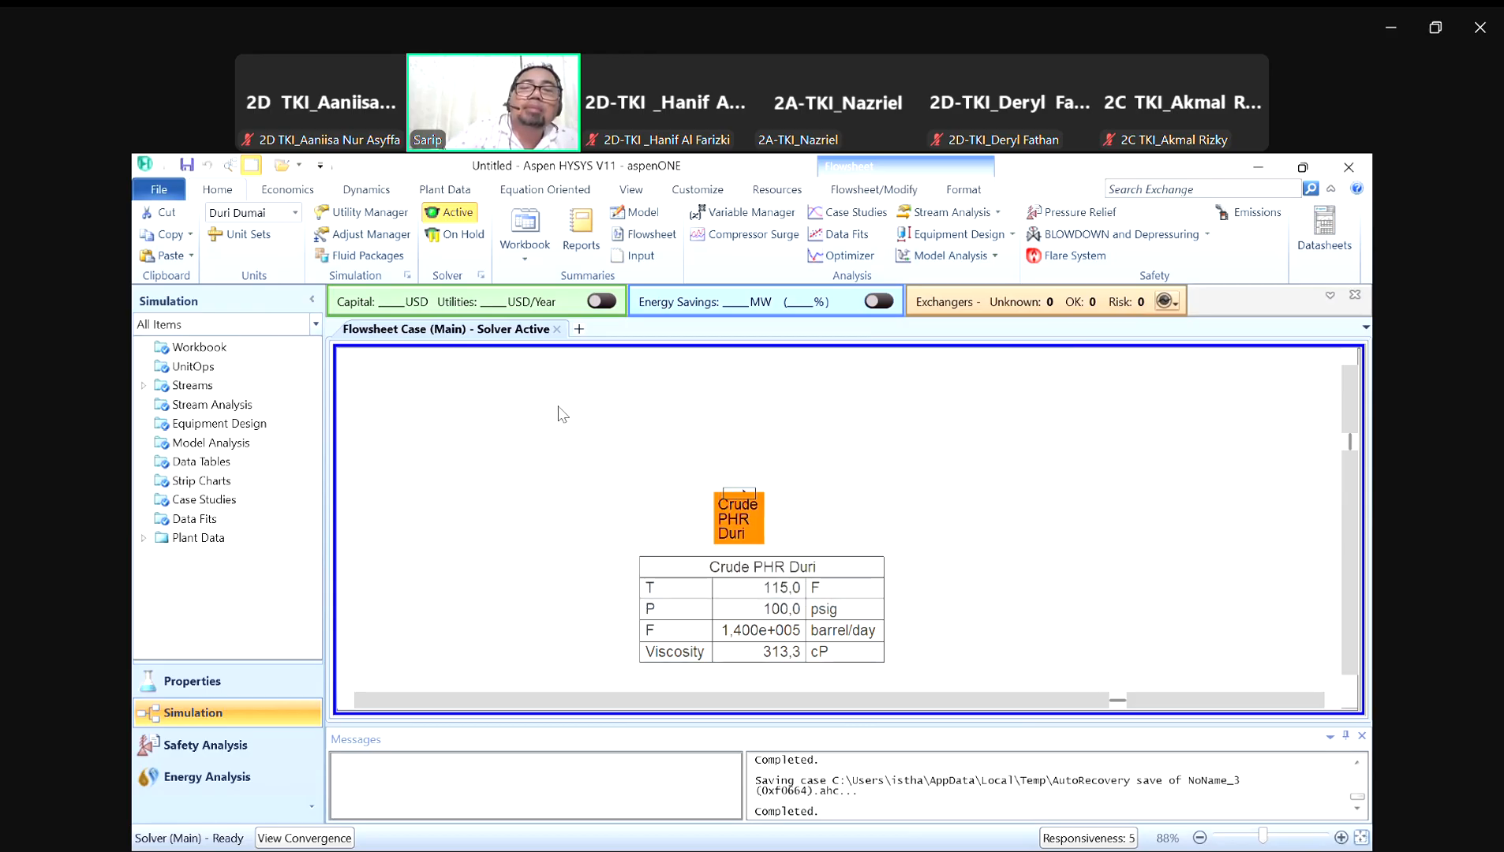
{"action": "left_click", "coordinate": [620, 407]}
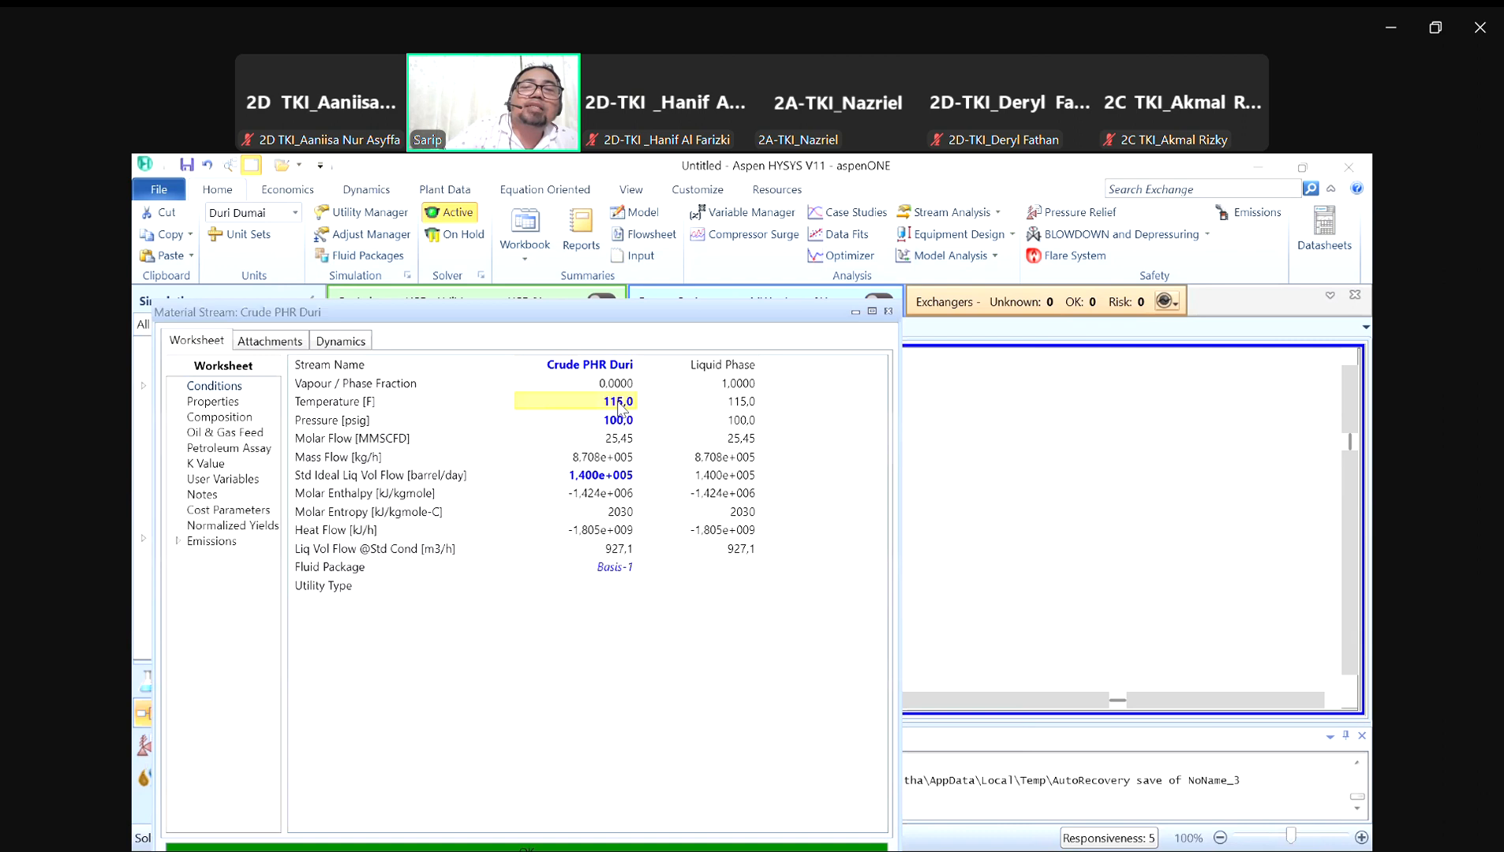
{"action": "type", "text": "86"}
{"action": "key", "text": "Return"}
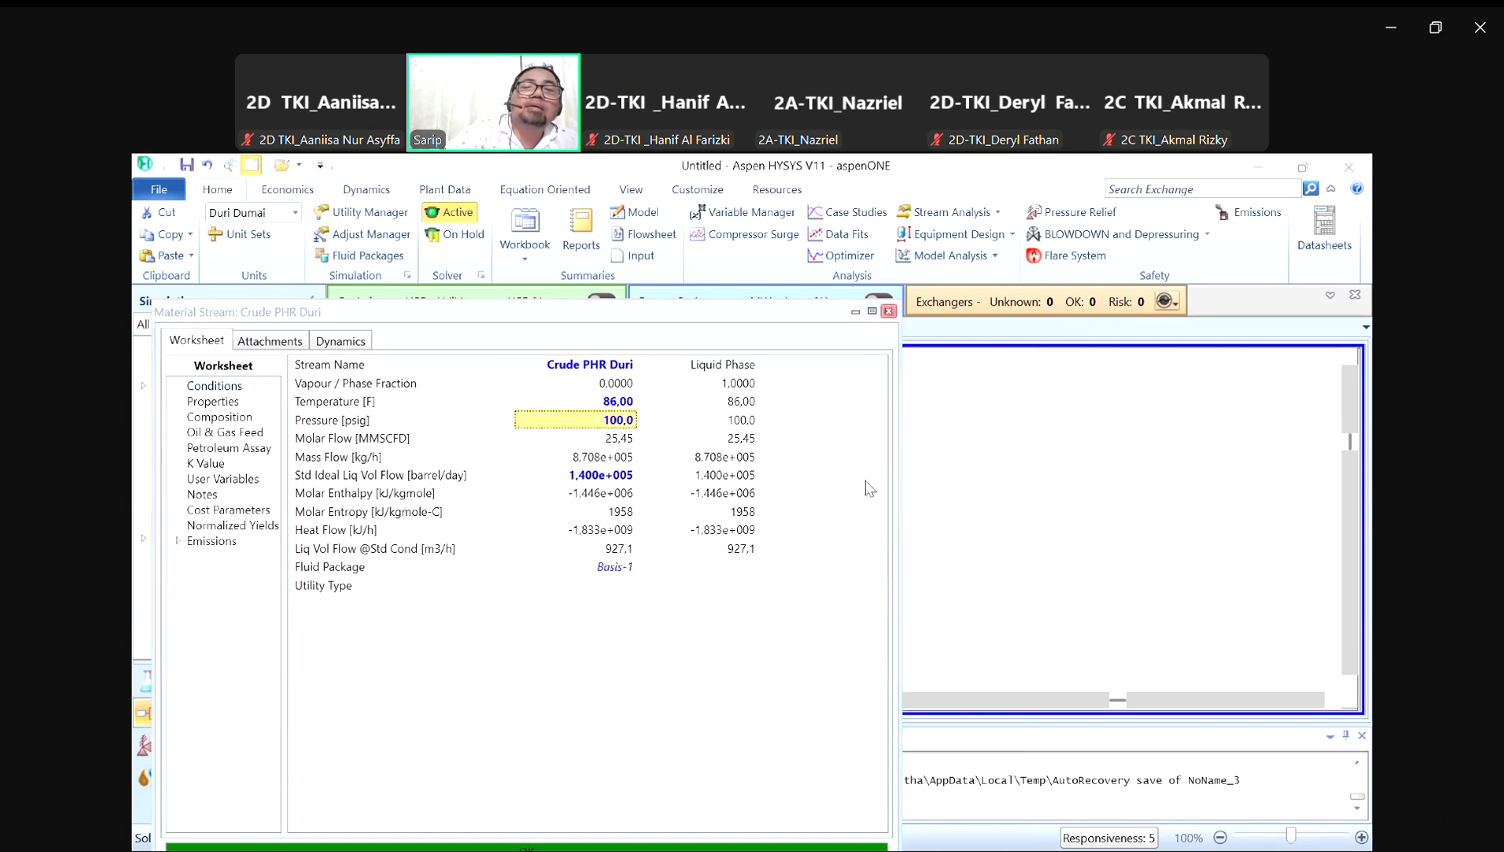
{"action": "left_click", "coordinate": [890, 312]}
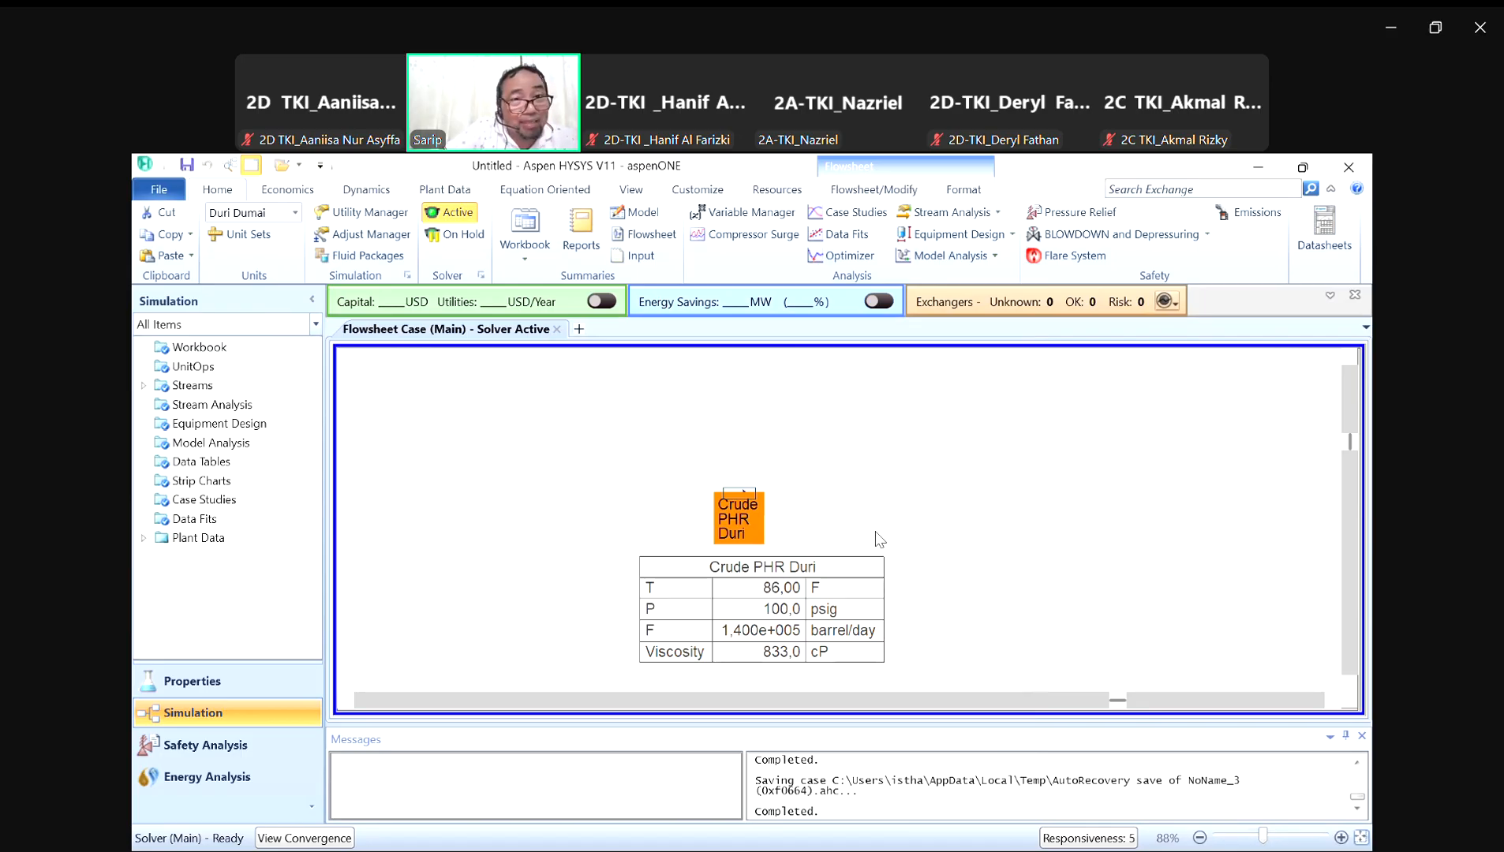
{"action": "left_click", "coordinate": [817, 486]}
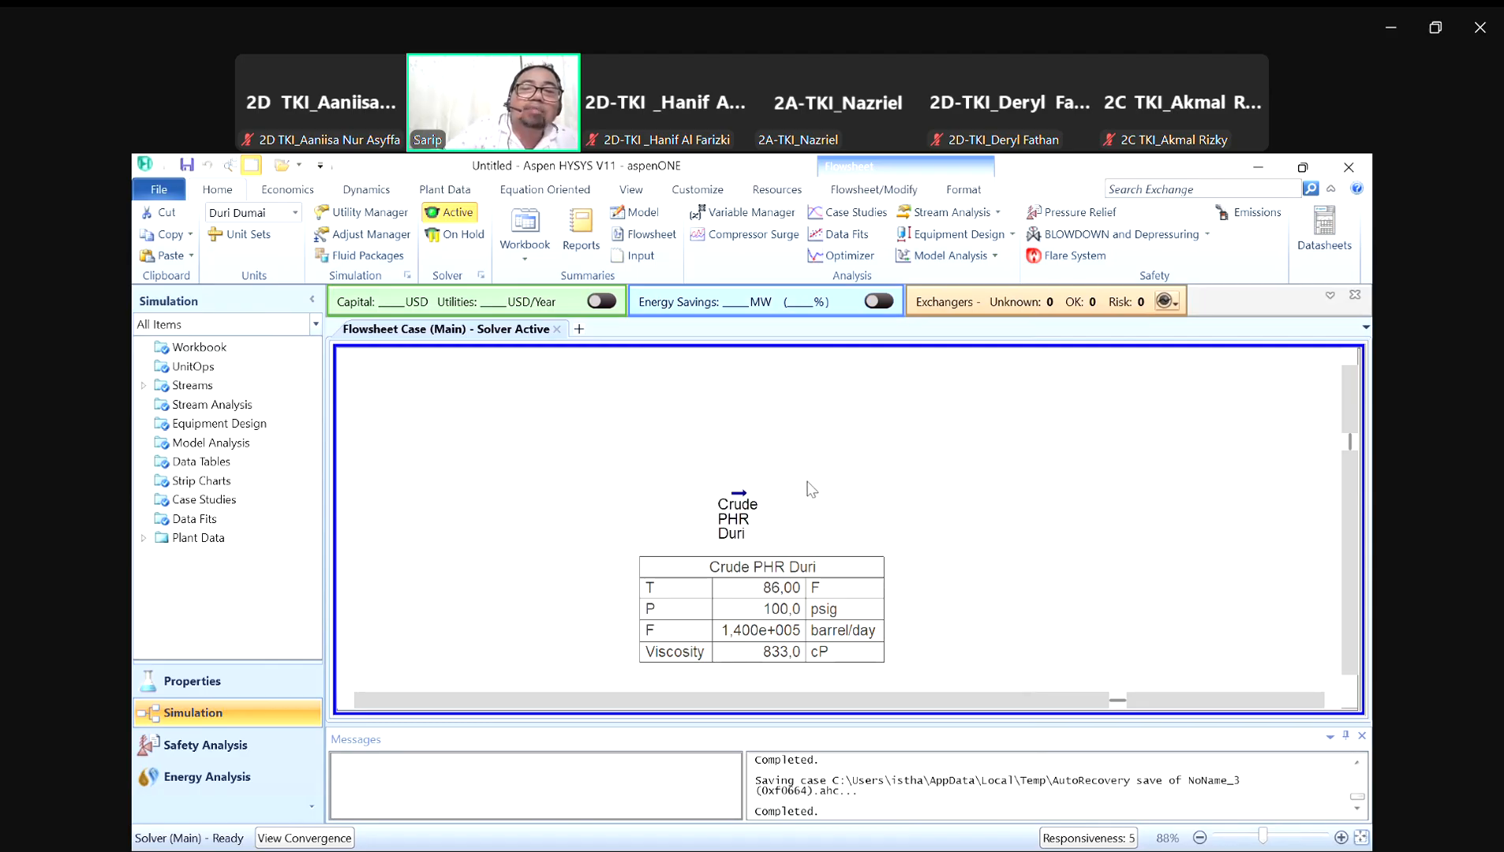
Step: Relabel the Viscosity row of the Crude PHR Duri PFD table as u
{"action": "double_click", "coordinate": [717, 611]}
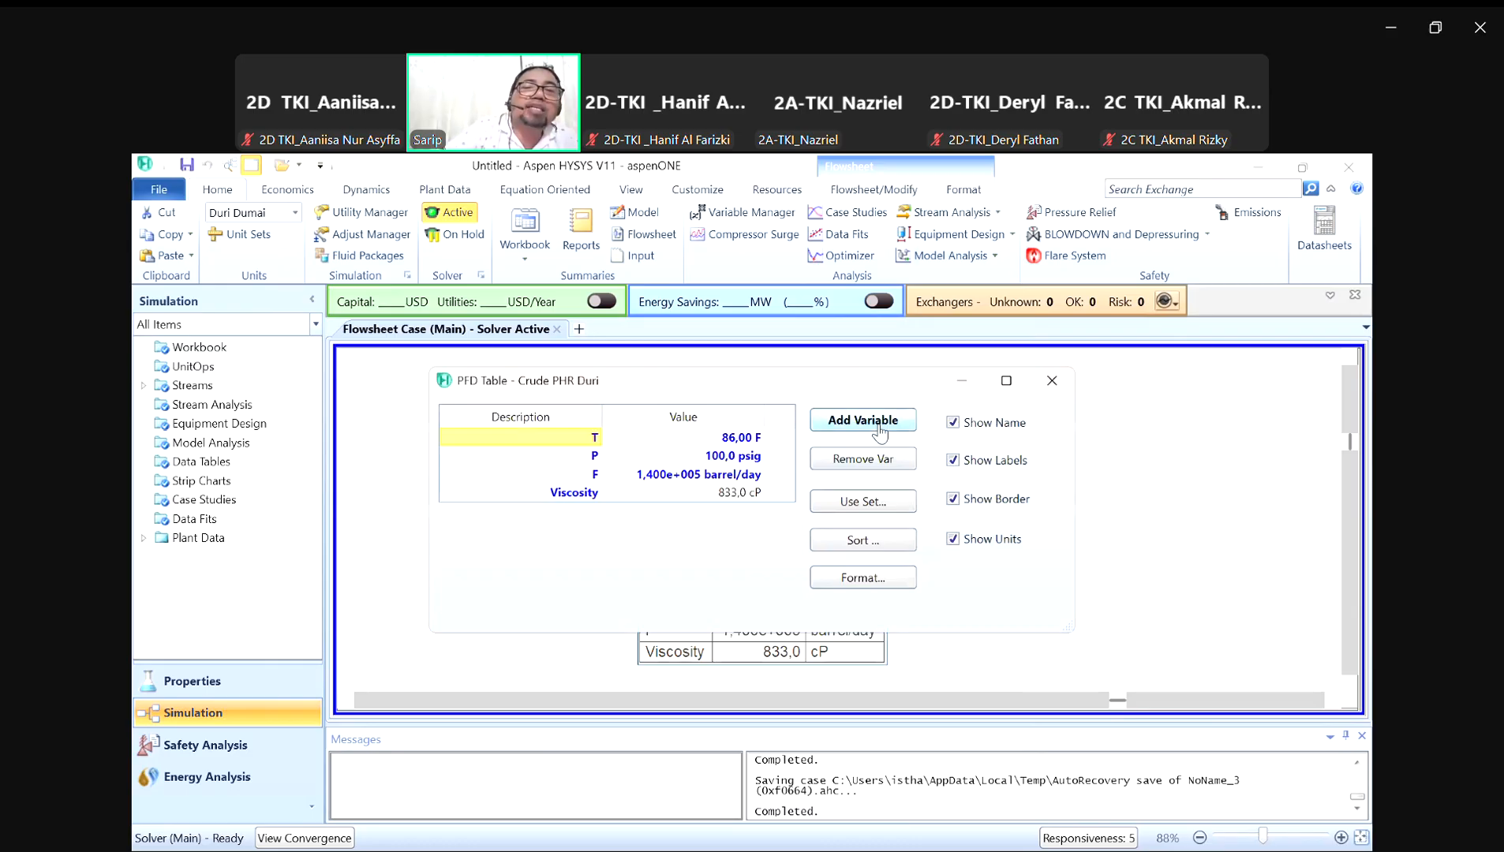
{"action": "left_click", "coordinate": [590, 492]}
{"action": "type", "text": "U"}
{"action": "key", "text": "Return"}
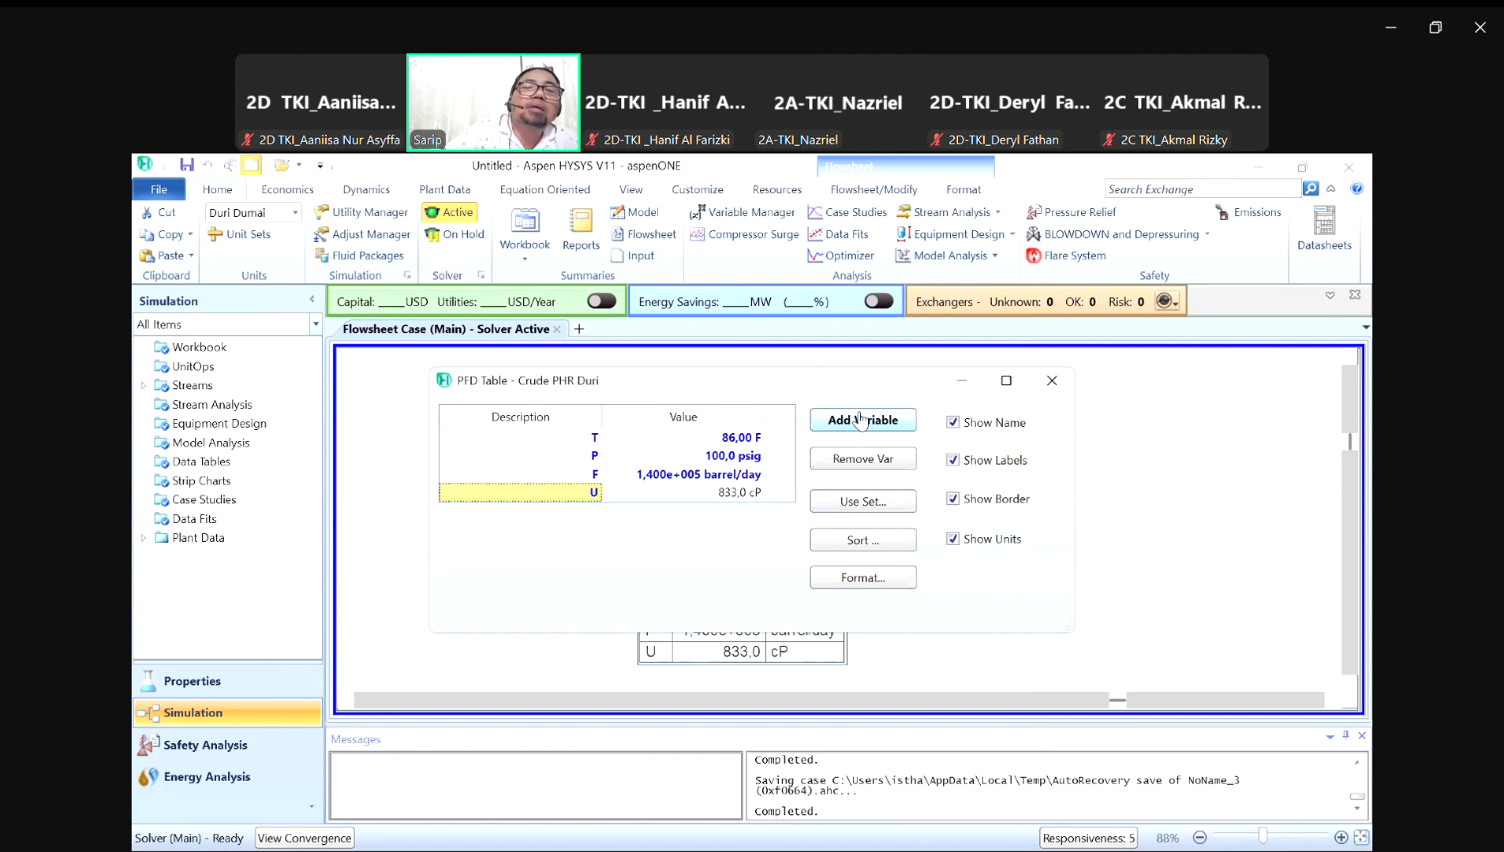
{"action": "left_click", "coordinate": [861, 421]}
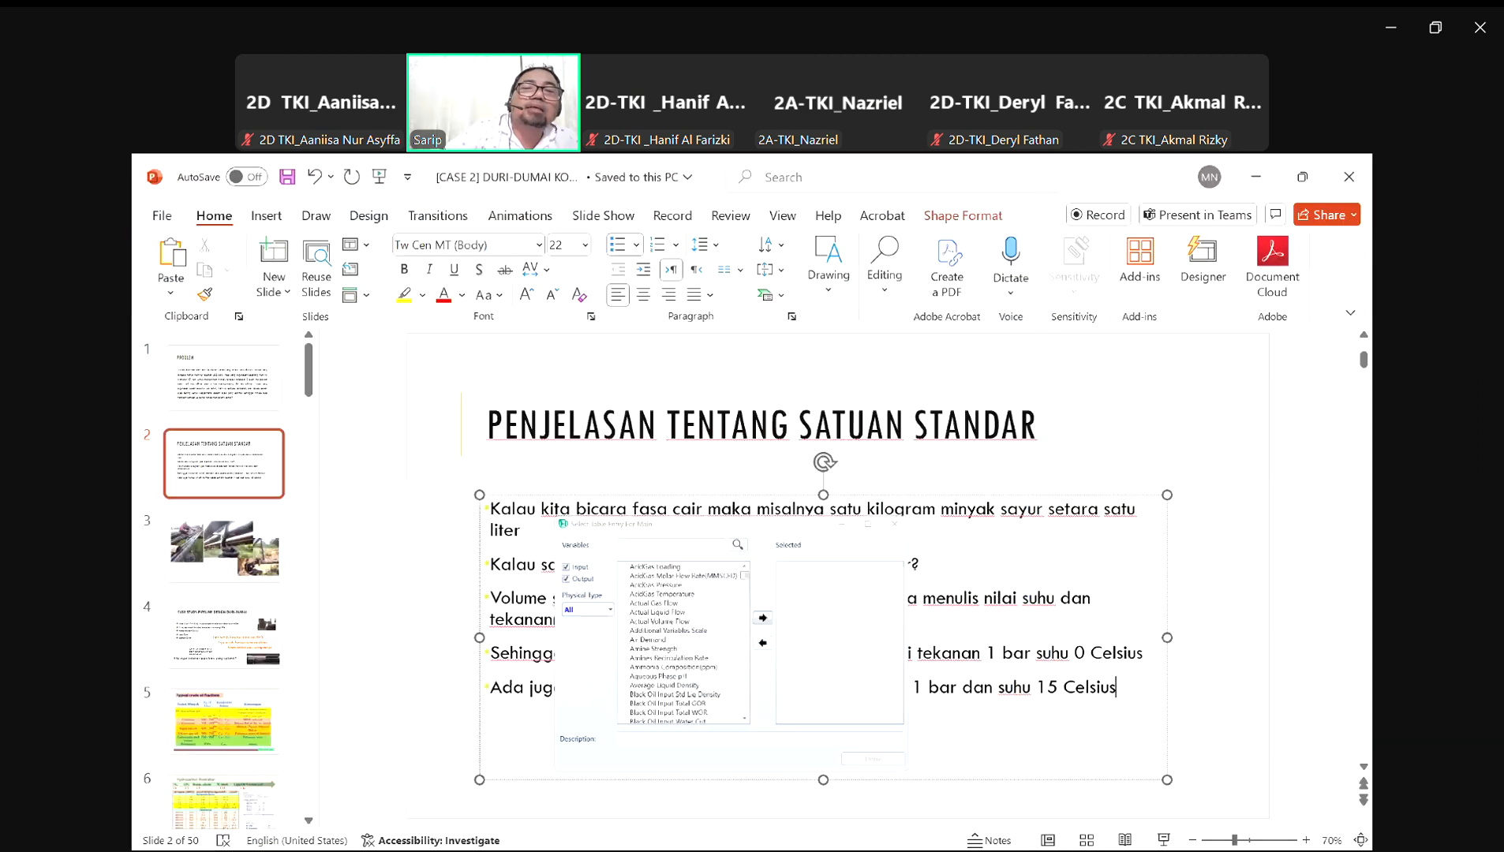
{"action": "key", "text": "alt+Tab"}
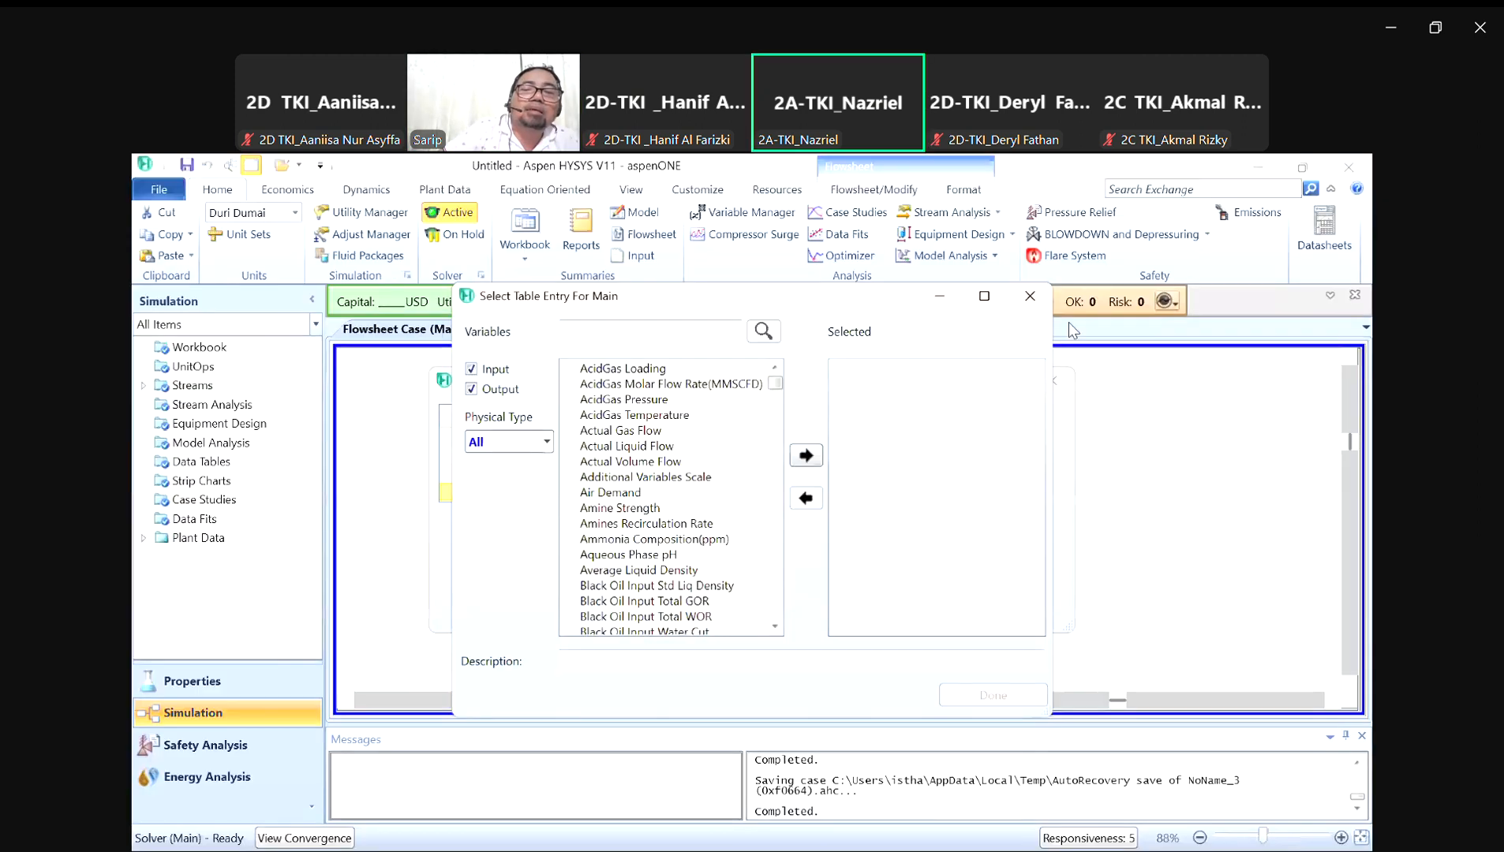
{"action": "left_click", "coordinate": [1029, 296]}
{"action": "left_click", "coordinate": [582, 499]}
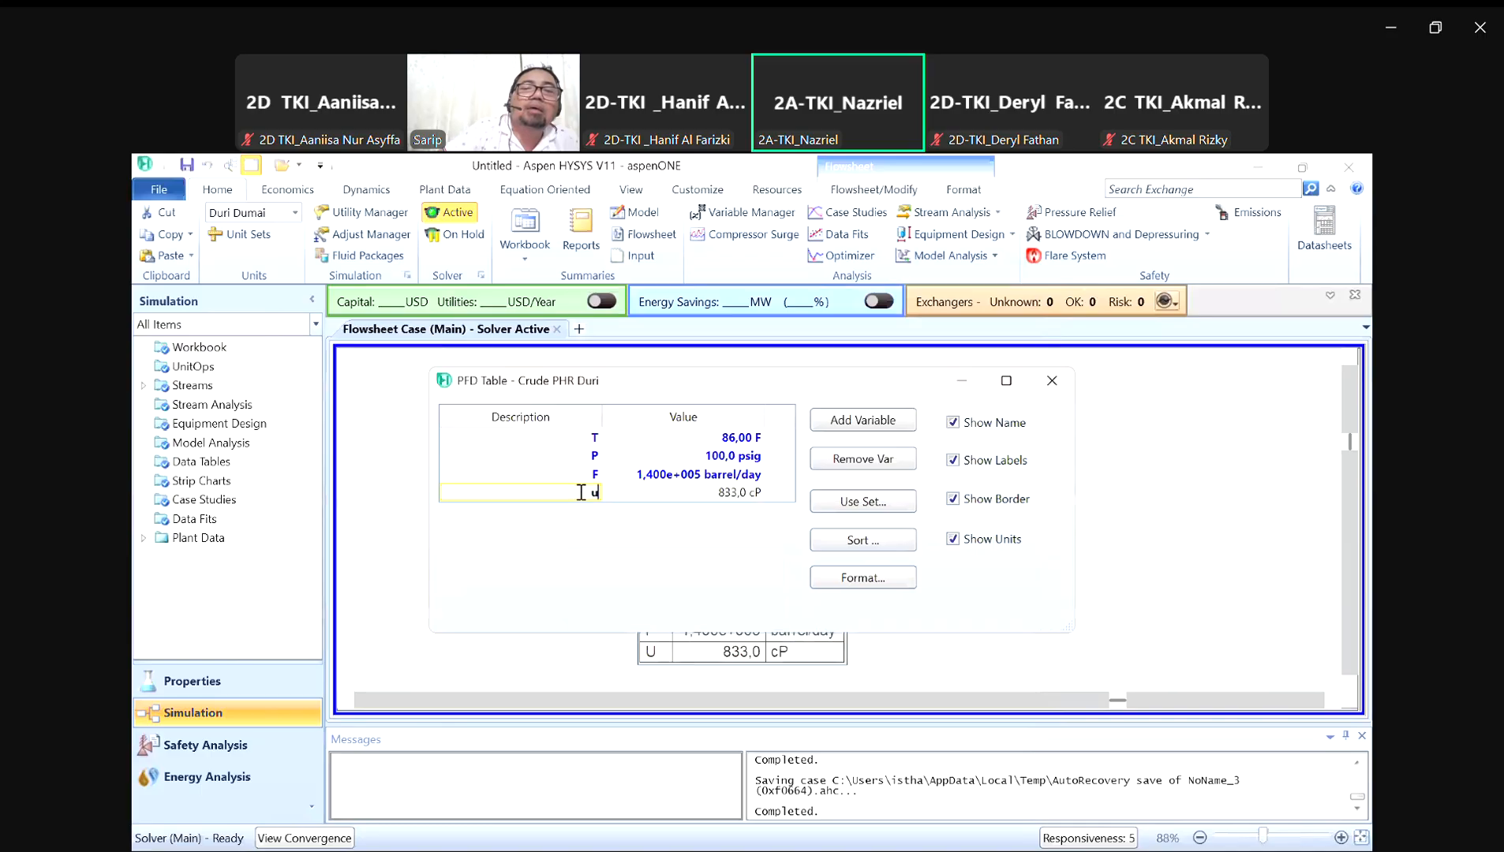
Step: Add the overall API[Petrol] calculator variable to the Crude PHR Duri PFD table
{"action": "left_click", "coordinate": [873, 426]}
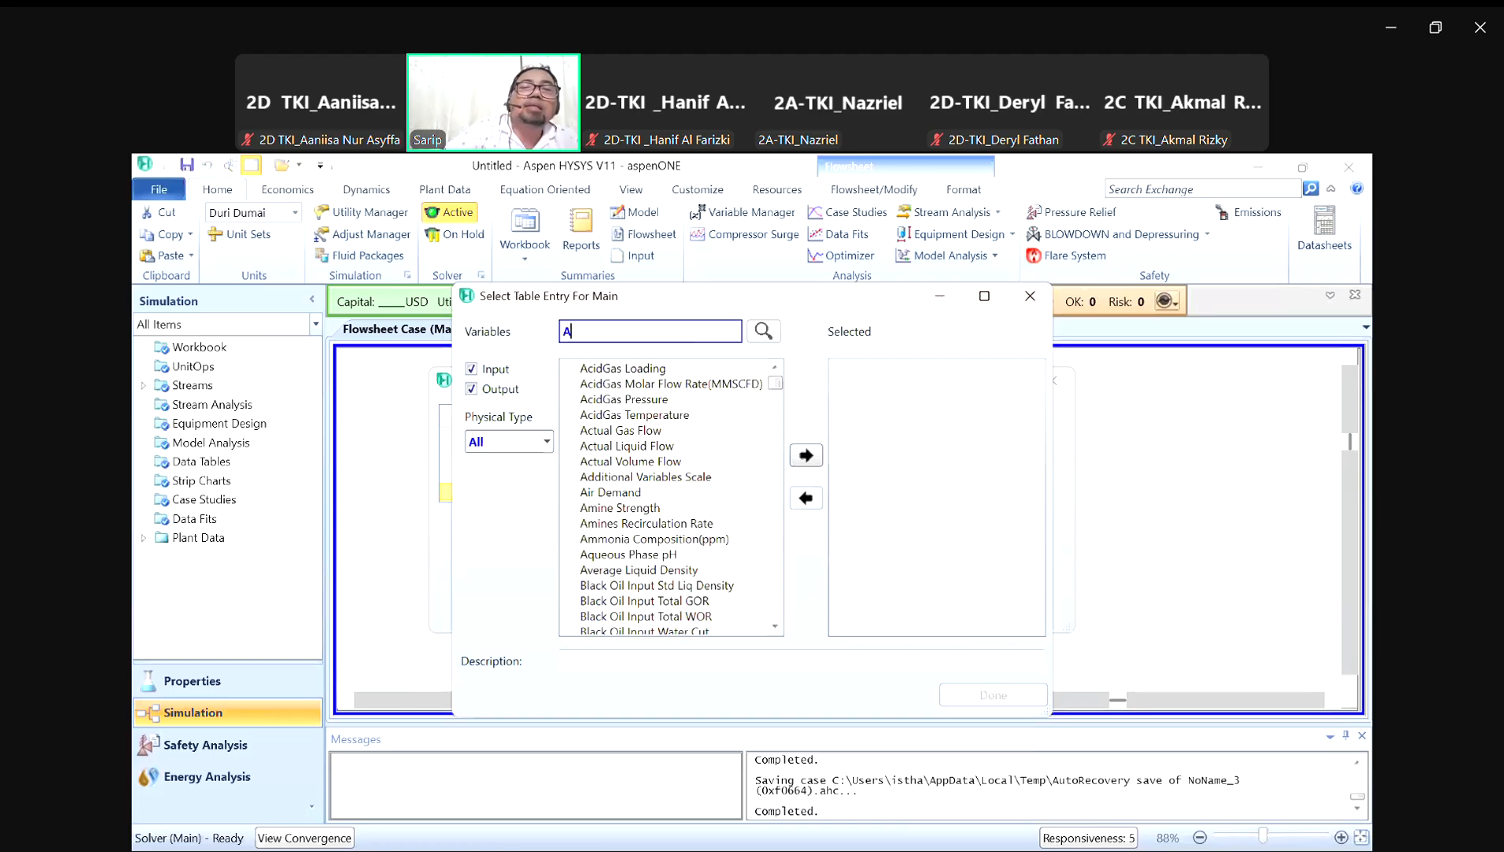
{"action": "type", "text": "A"}
{"action": "key", "text": "BackSpace"}
{"action": "type", "text": "CALC"}
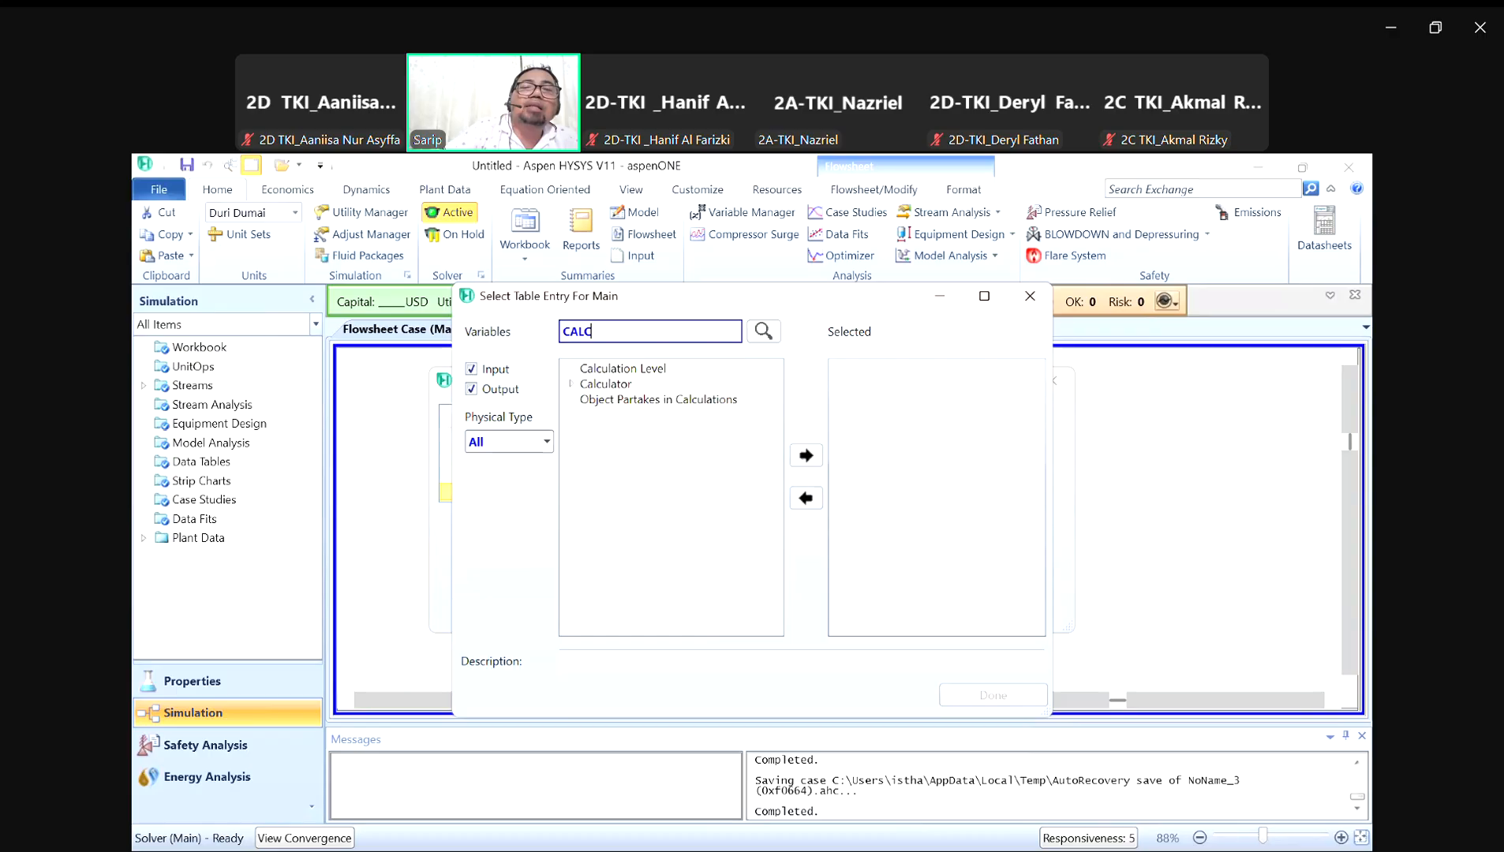
{"action": "left_click", "coordinate": [572, 384]}
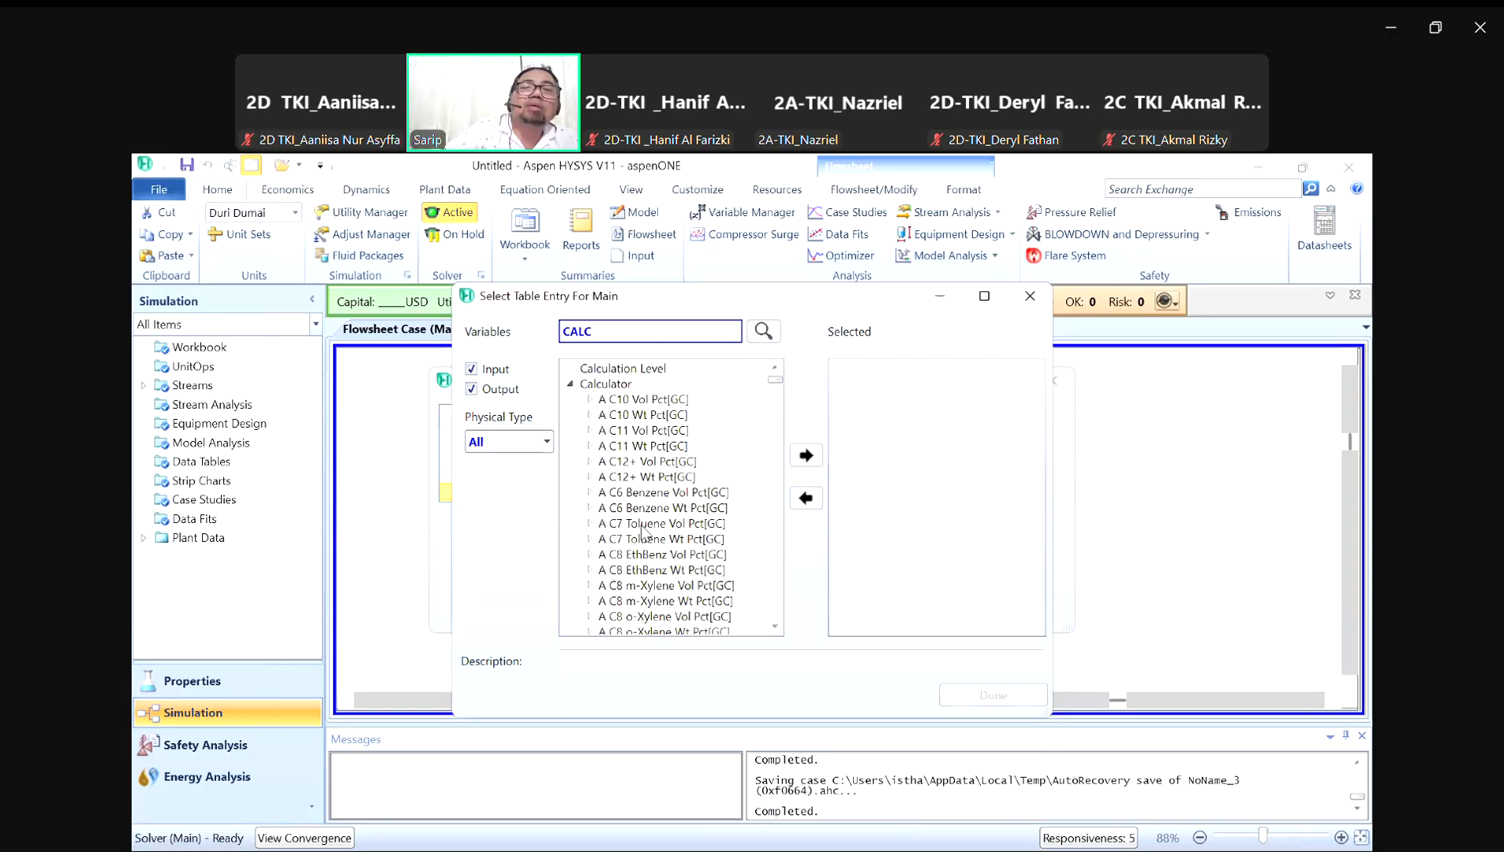
{"action": "scroll", "coordinate": [675, 483], "scroll_direction": "down", "scroll_amount": 1}
{"action": "scroll", "coordinate": [675, 481], "scroll_direction": "down", "scroll_amount": 6}
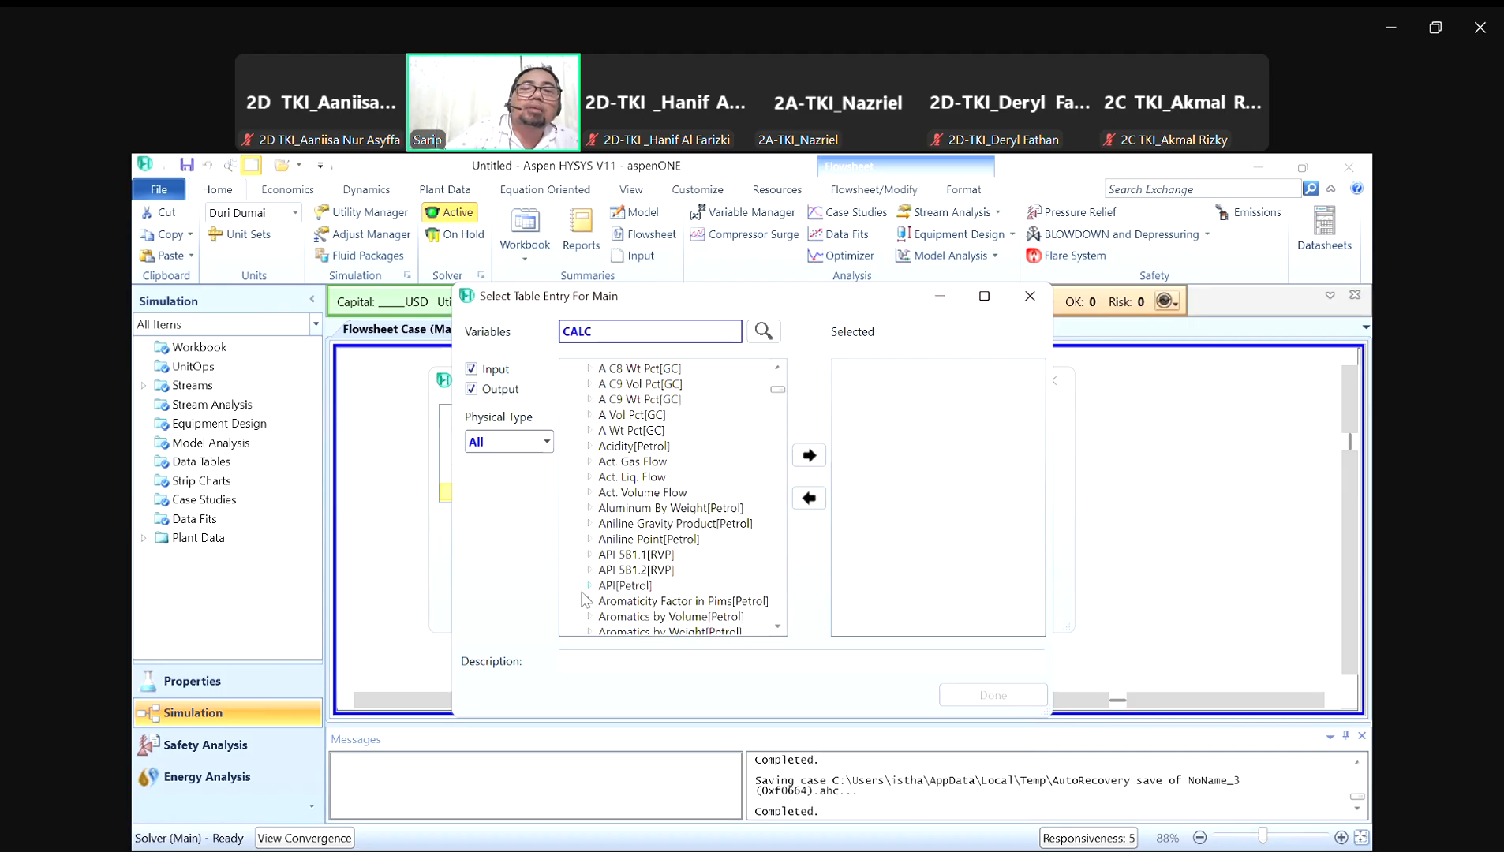
{"action": "double_click", "coordinate": [612, 586]}
{"action": "scroll", "coordinate": [629, 586], "scroll_direction": "down", "scroll_amount": 1}
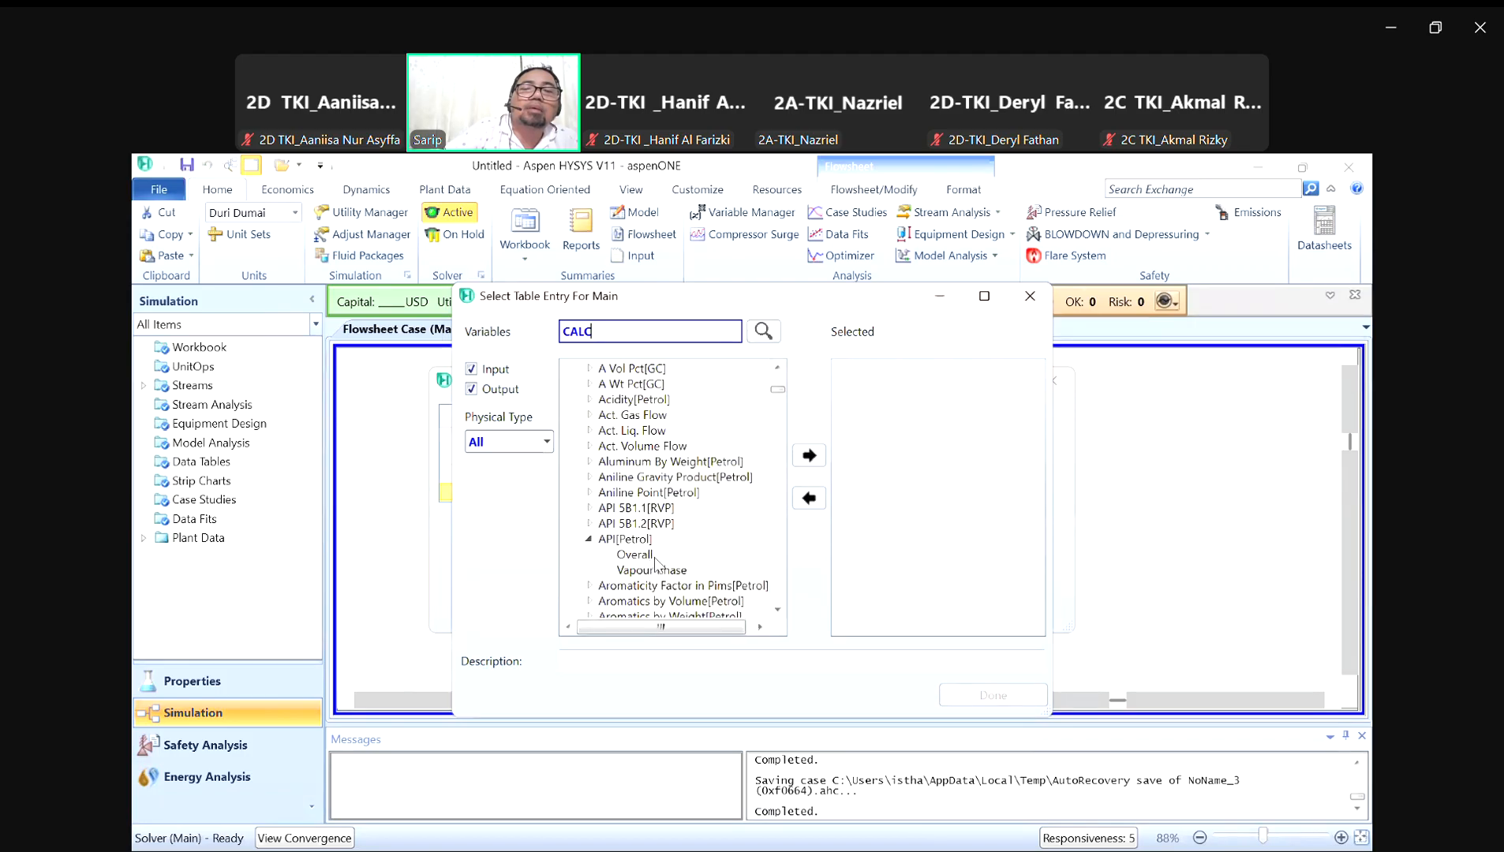
{"action": "left_click", "coordinate": [811, 466]}
{"action": "left_click", "coordinate": [993, 694]}
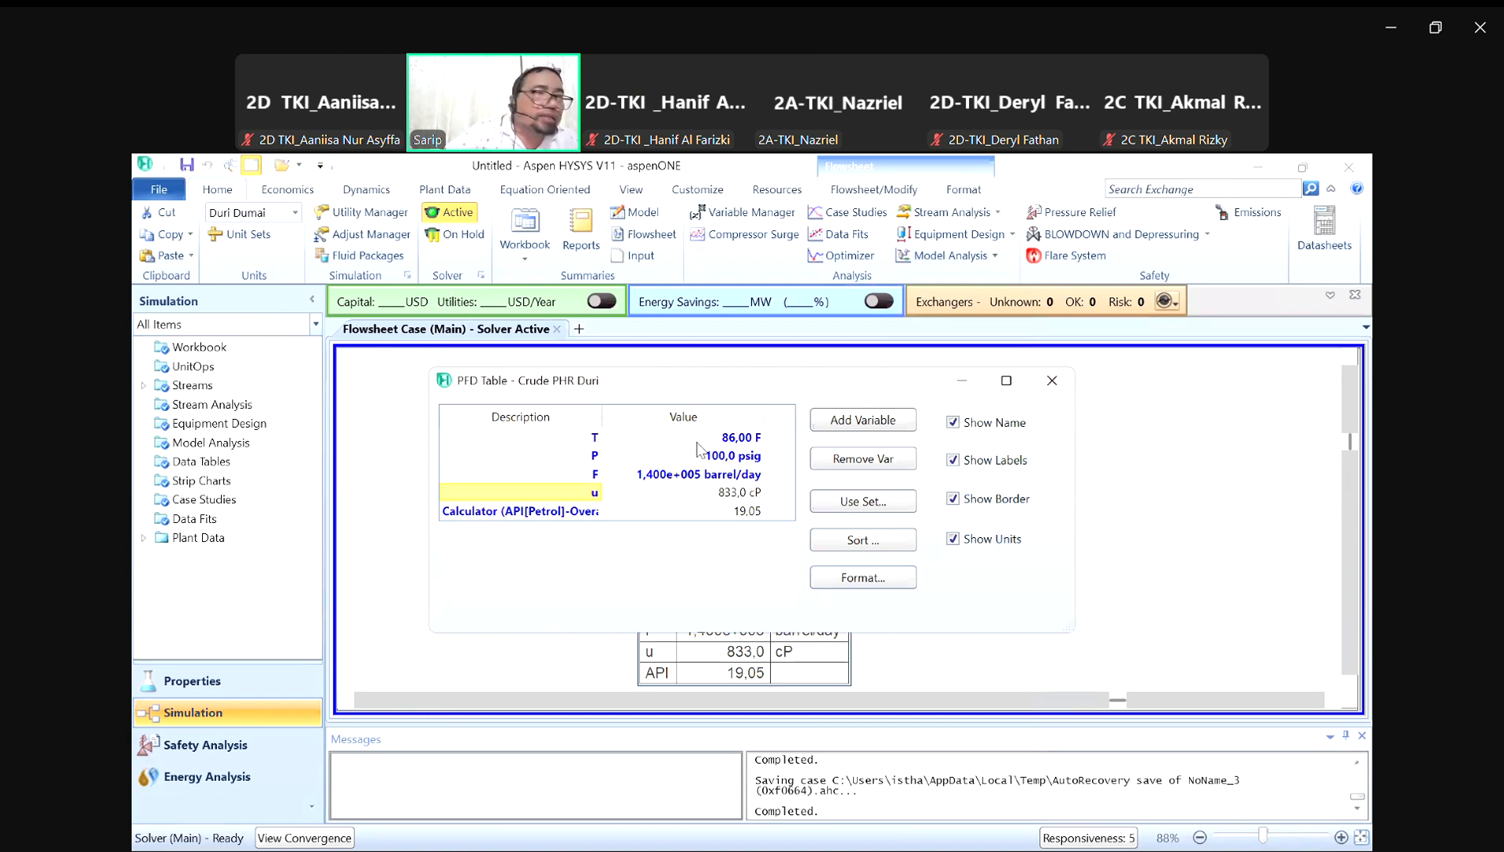
Step: Relabel the calculator variable's row as API and close the Crude PHR Duri PFD table settings
{"action": "left_click", "coordinate": [551, 513]}
{"action": "type", "text": "API"}
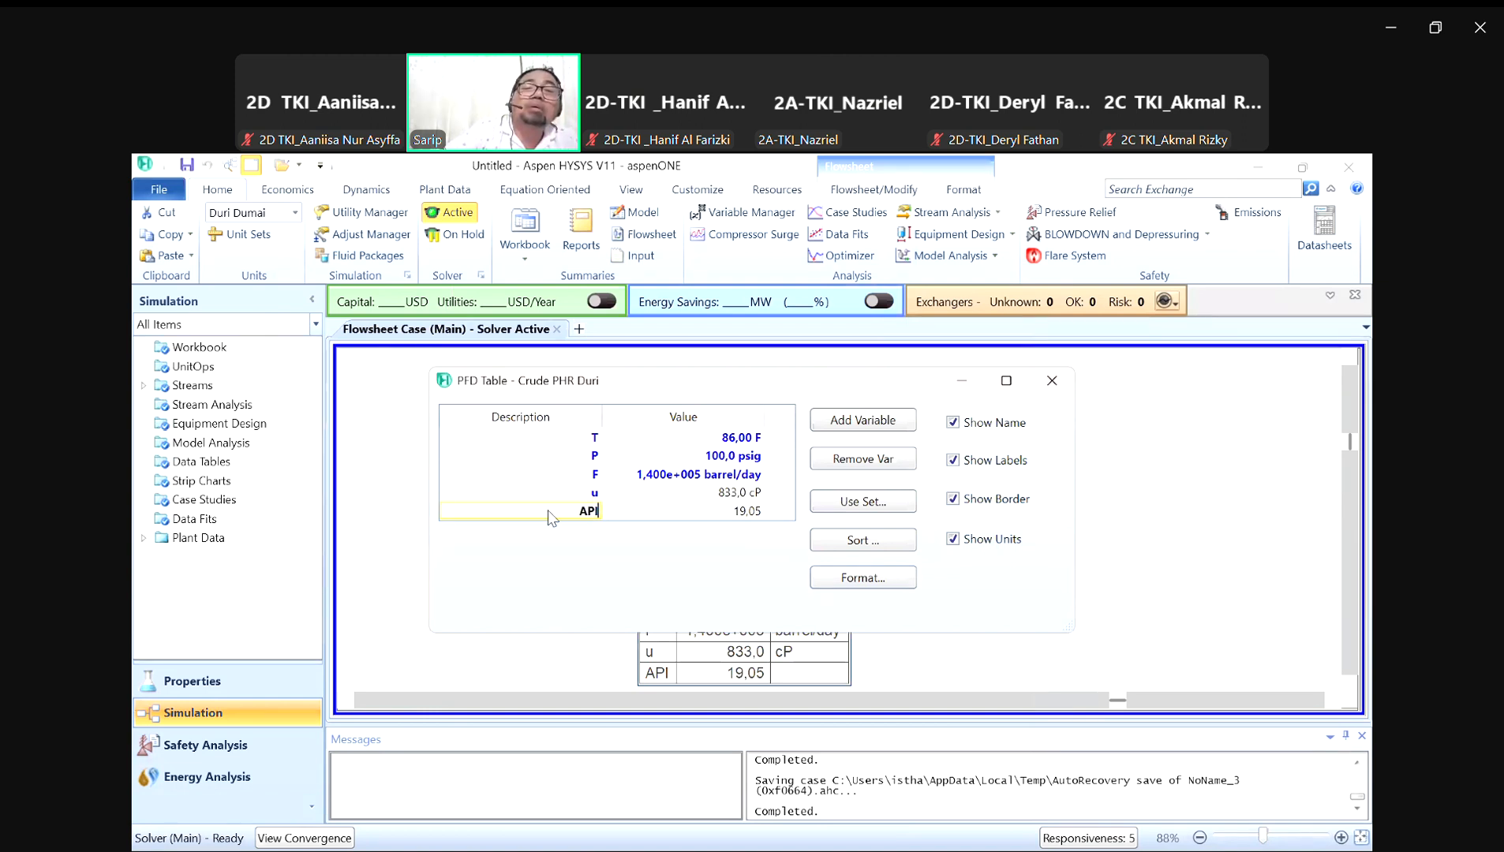
{"action": "key", "text": "Return"}
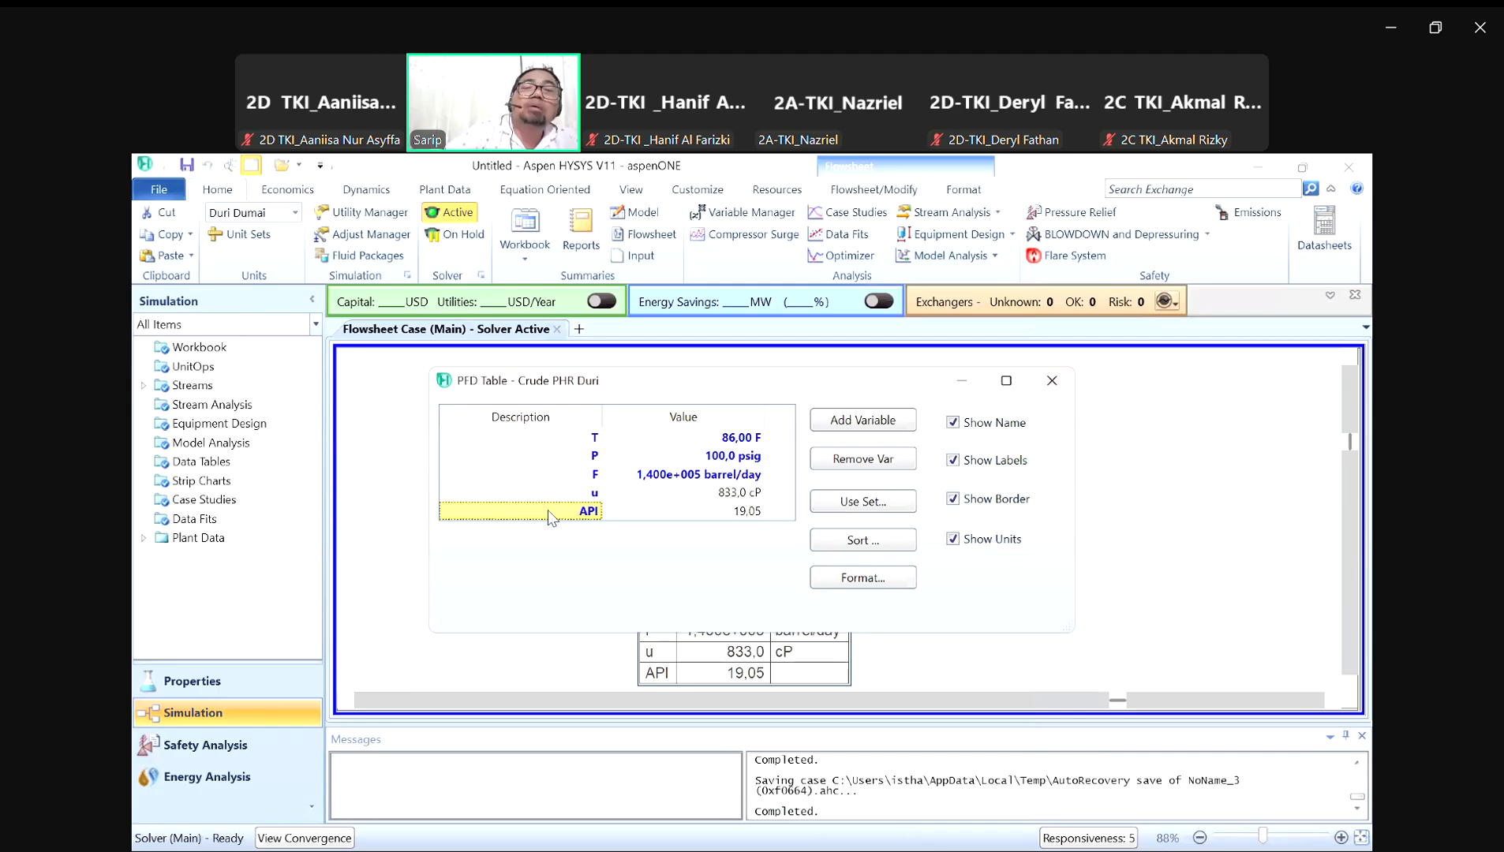
{"action": "left_click", "coordinate": [1053, 381]}
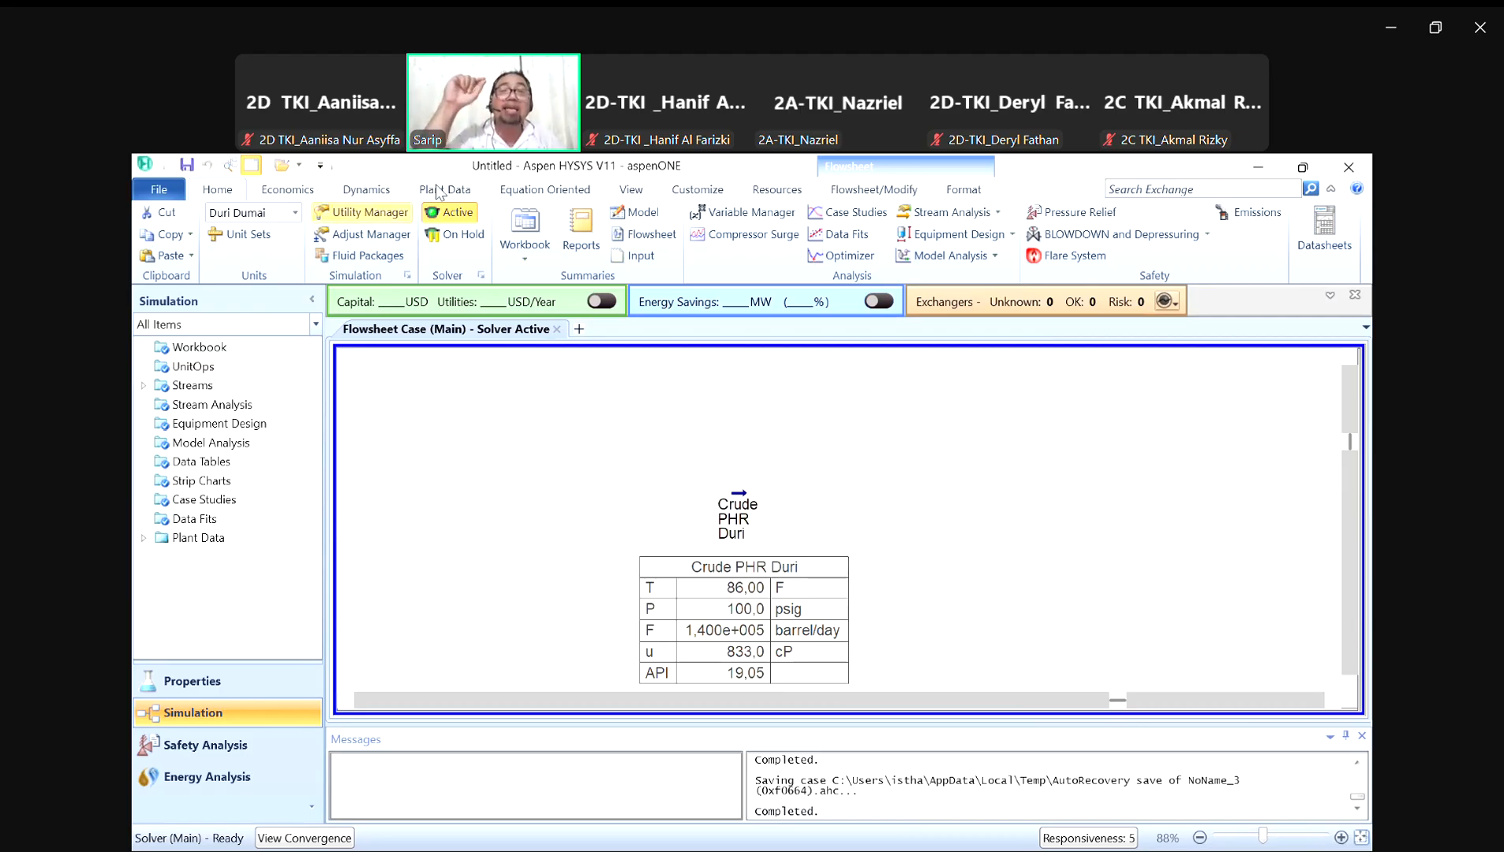
{"action": "left_click", "coordinate": [631, 197]}
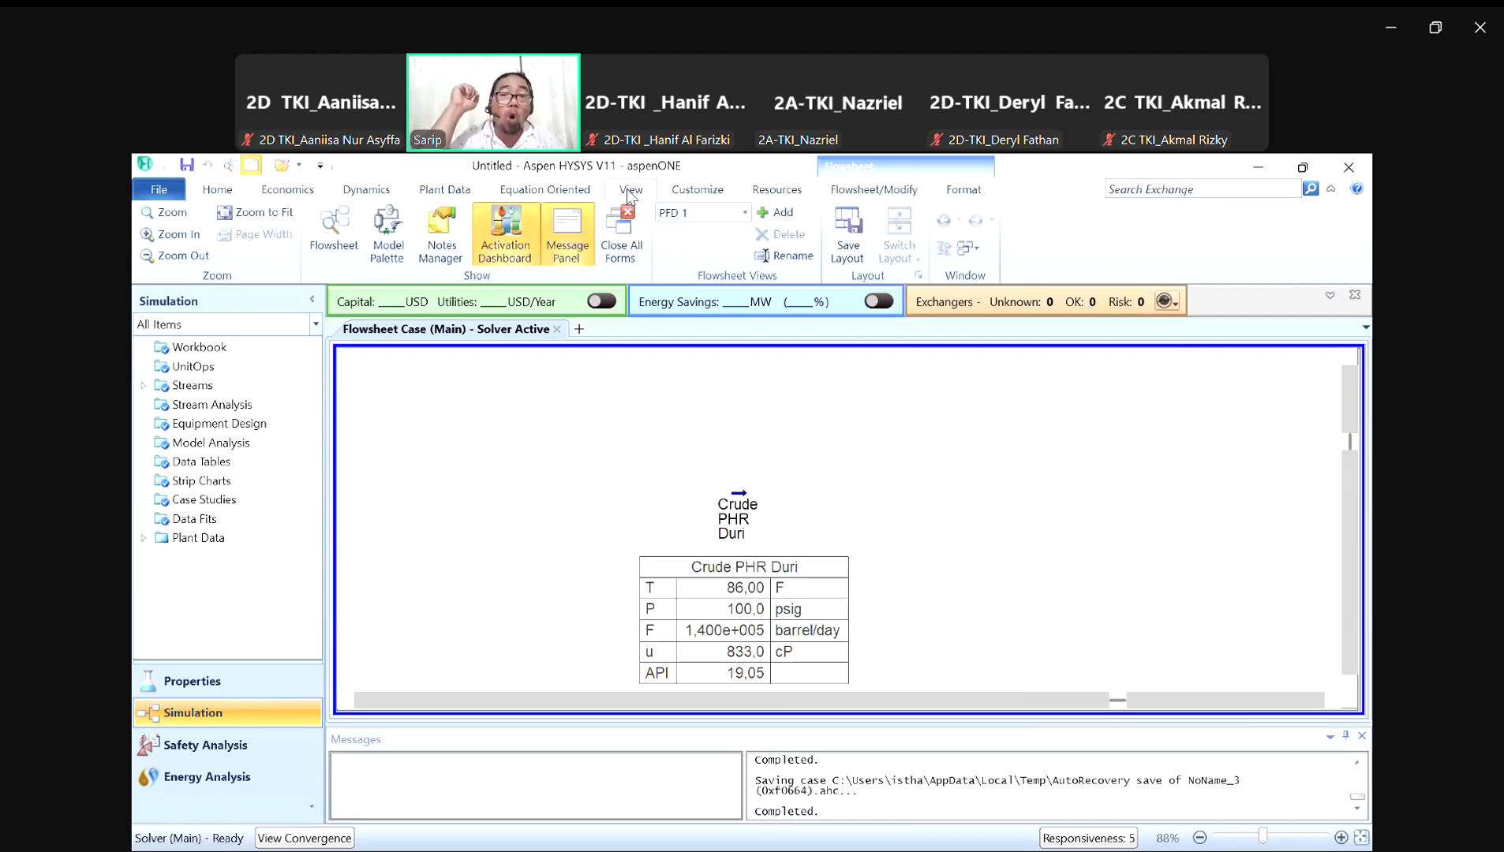
{"action": "left_click", "coordinate": [219, 191]}
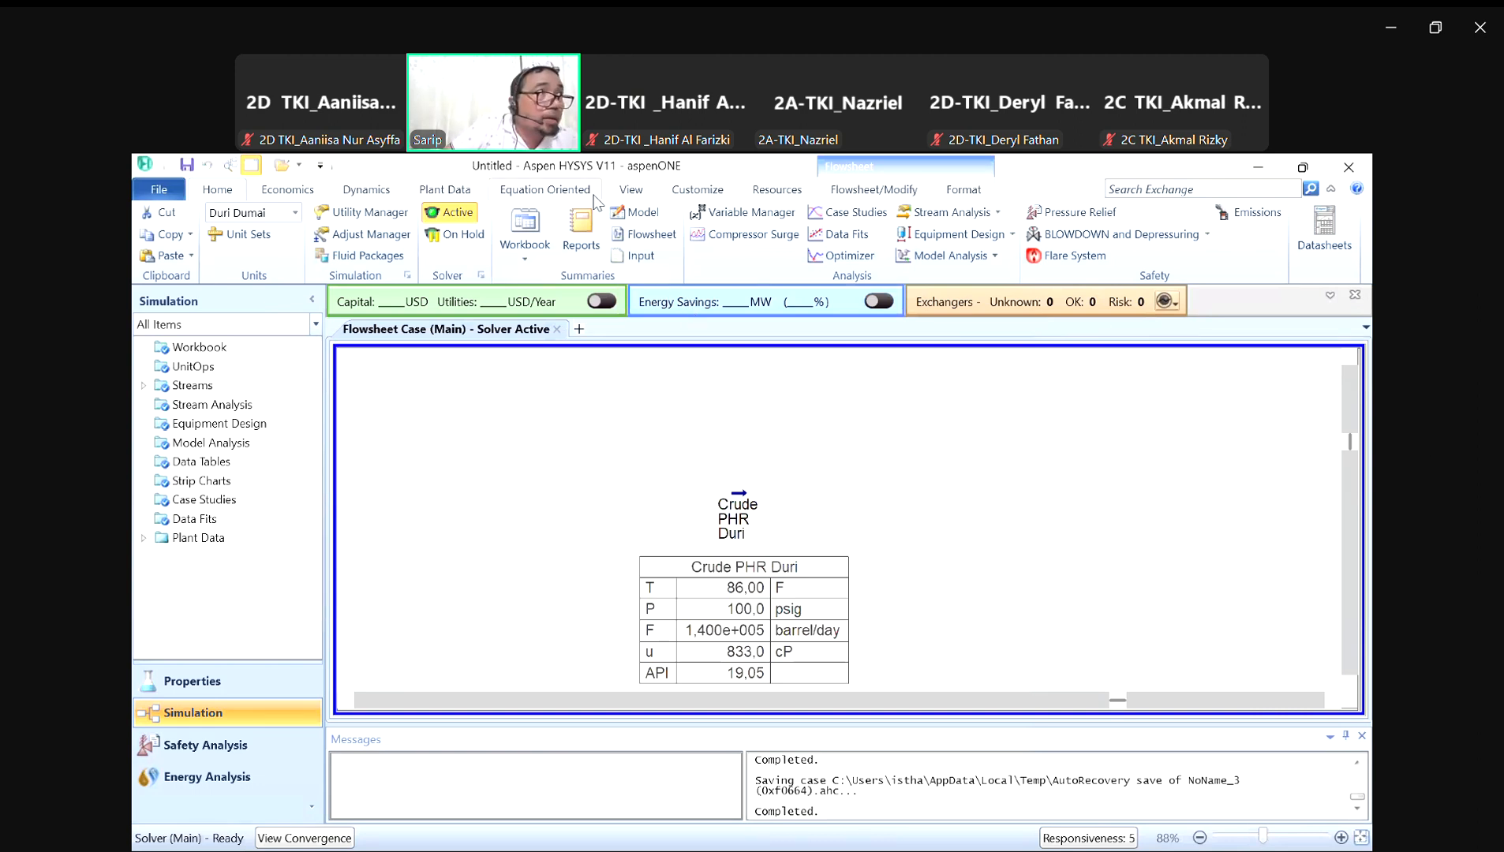
{"action": "left_click", "coordinate": [636, 198]}
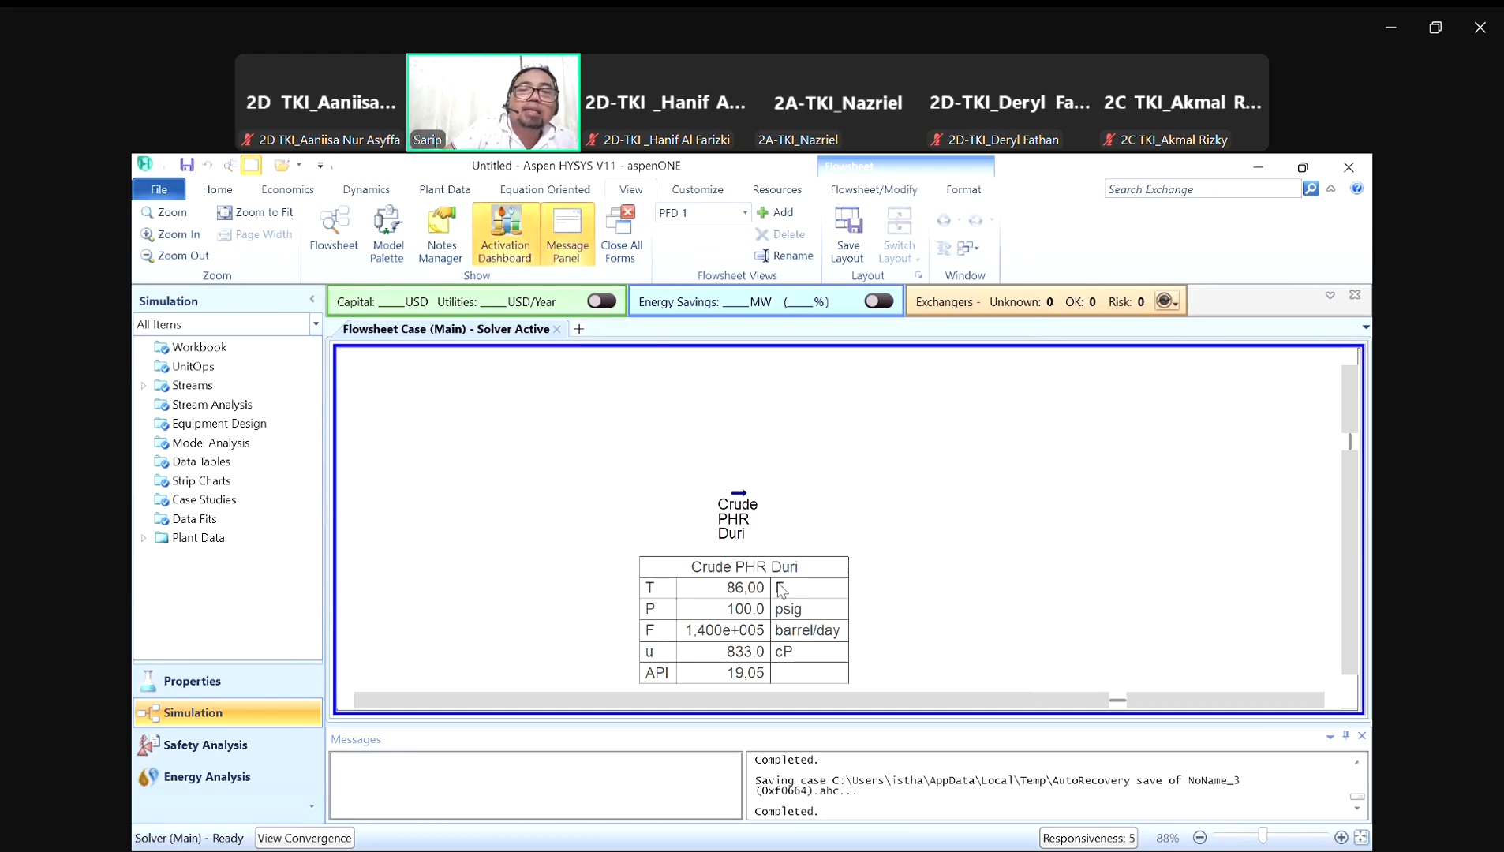
Step: Add the overall Cloud Point[Petrol] calculator variable to the Crude PHR Duri PFD table
{"action": "double_click", "coordinate": [756, 600]}
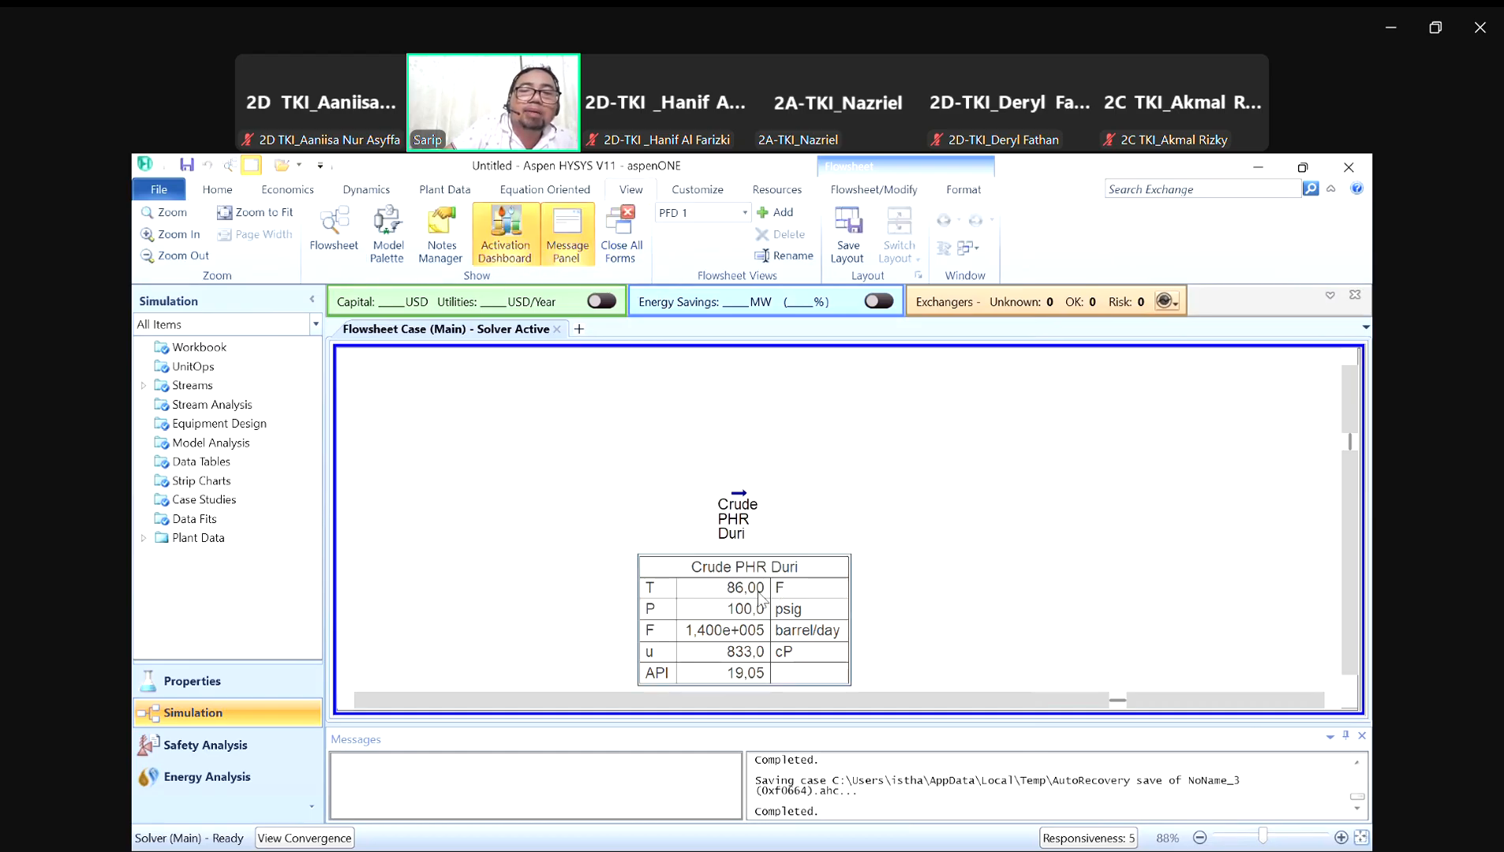
{"action": "left_click", "coordinate": [862, 420]}
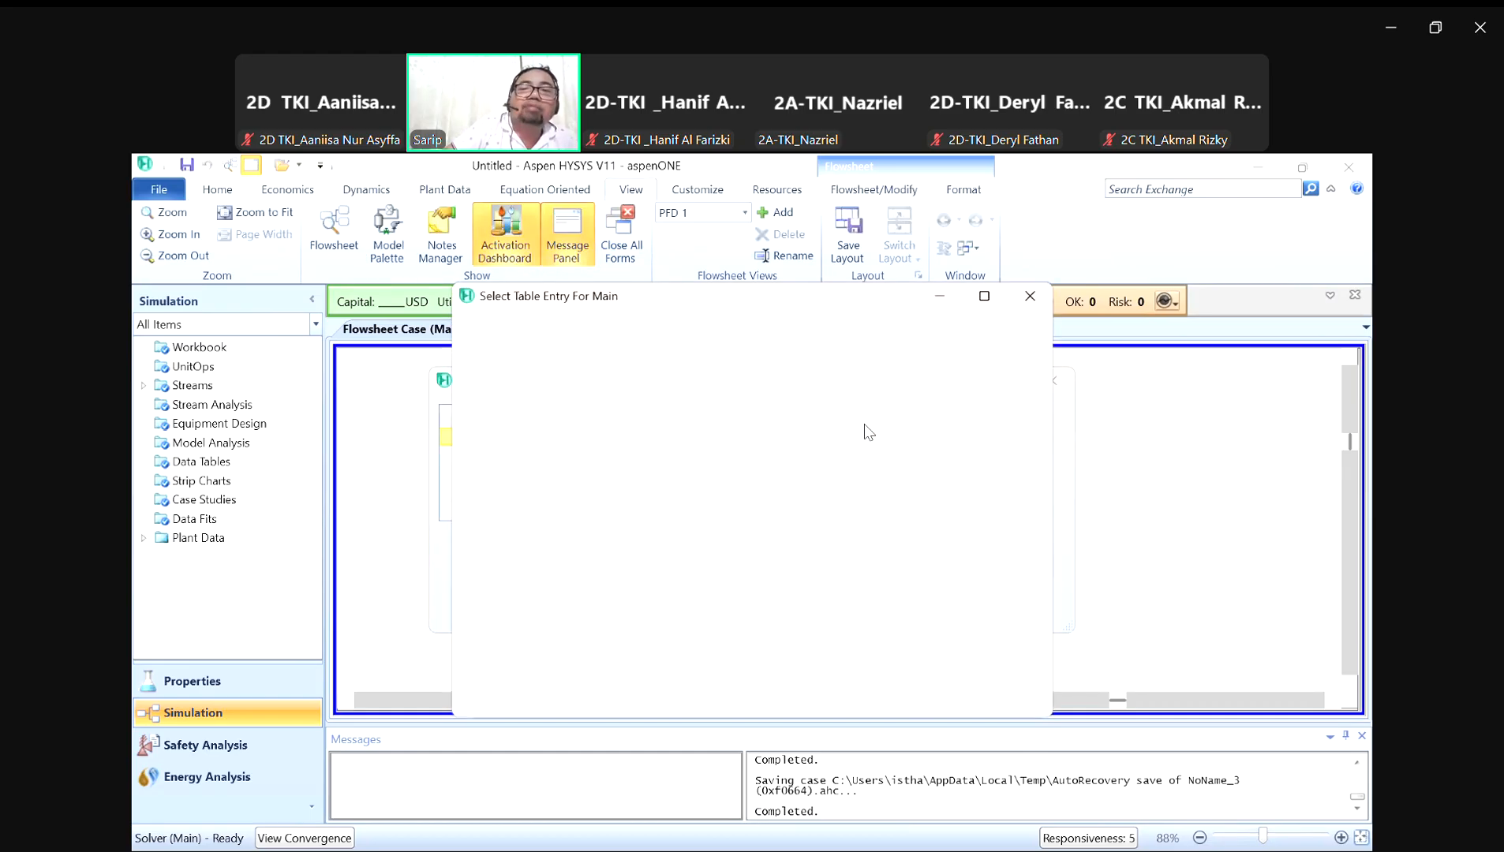
{"action": "left_click", "coordinate": [704, 326]}
{"action": "type", "text": "cAL"}
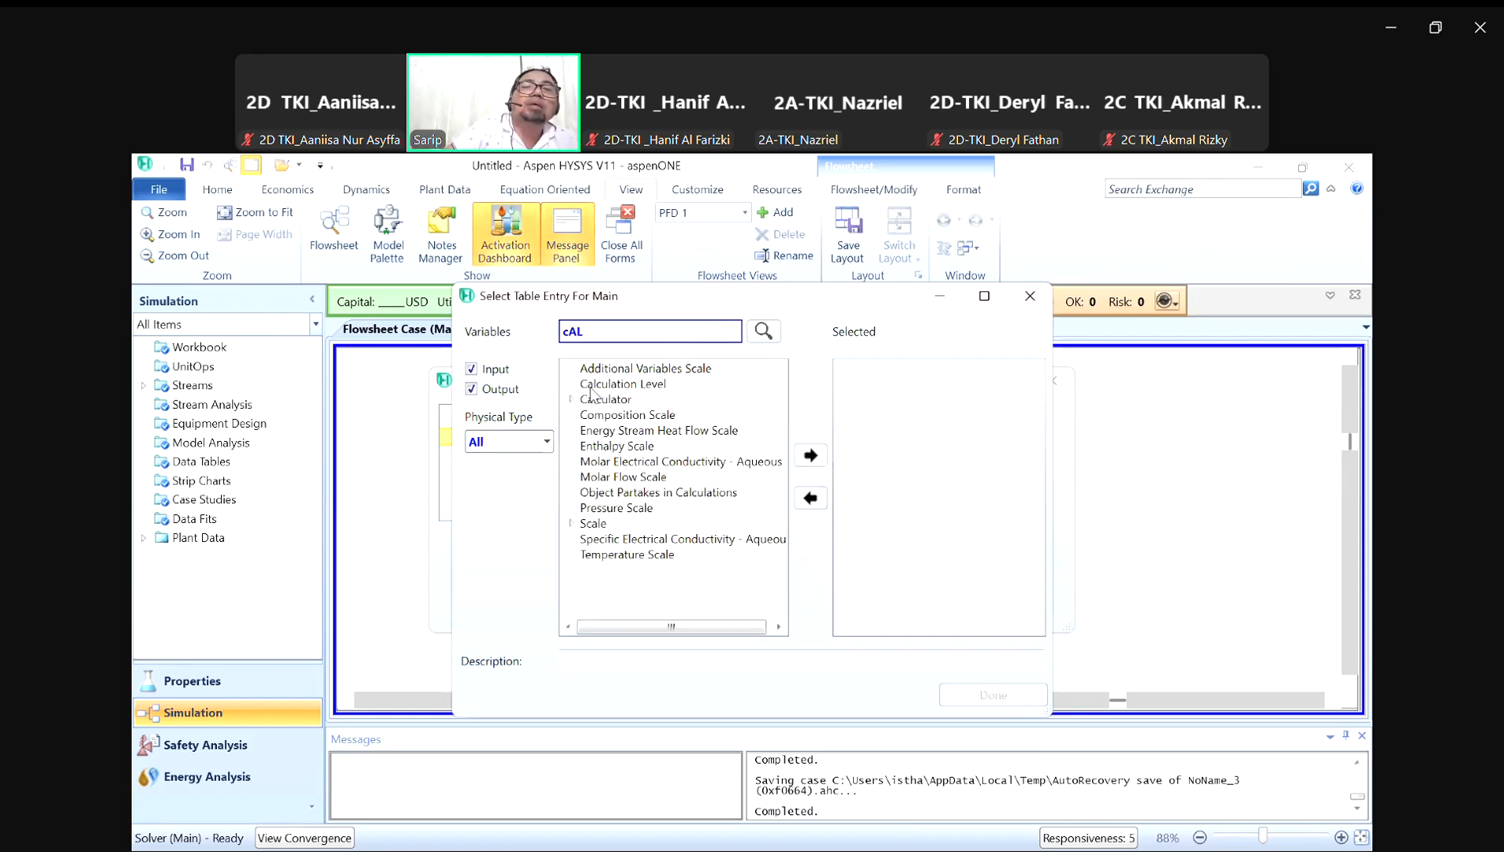
{"action": "left_click", "coordinate": [571, 400]}
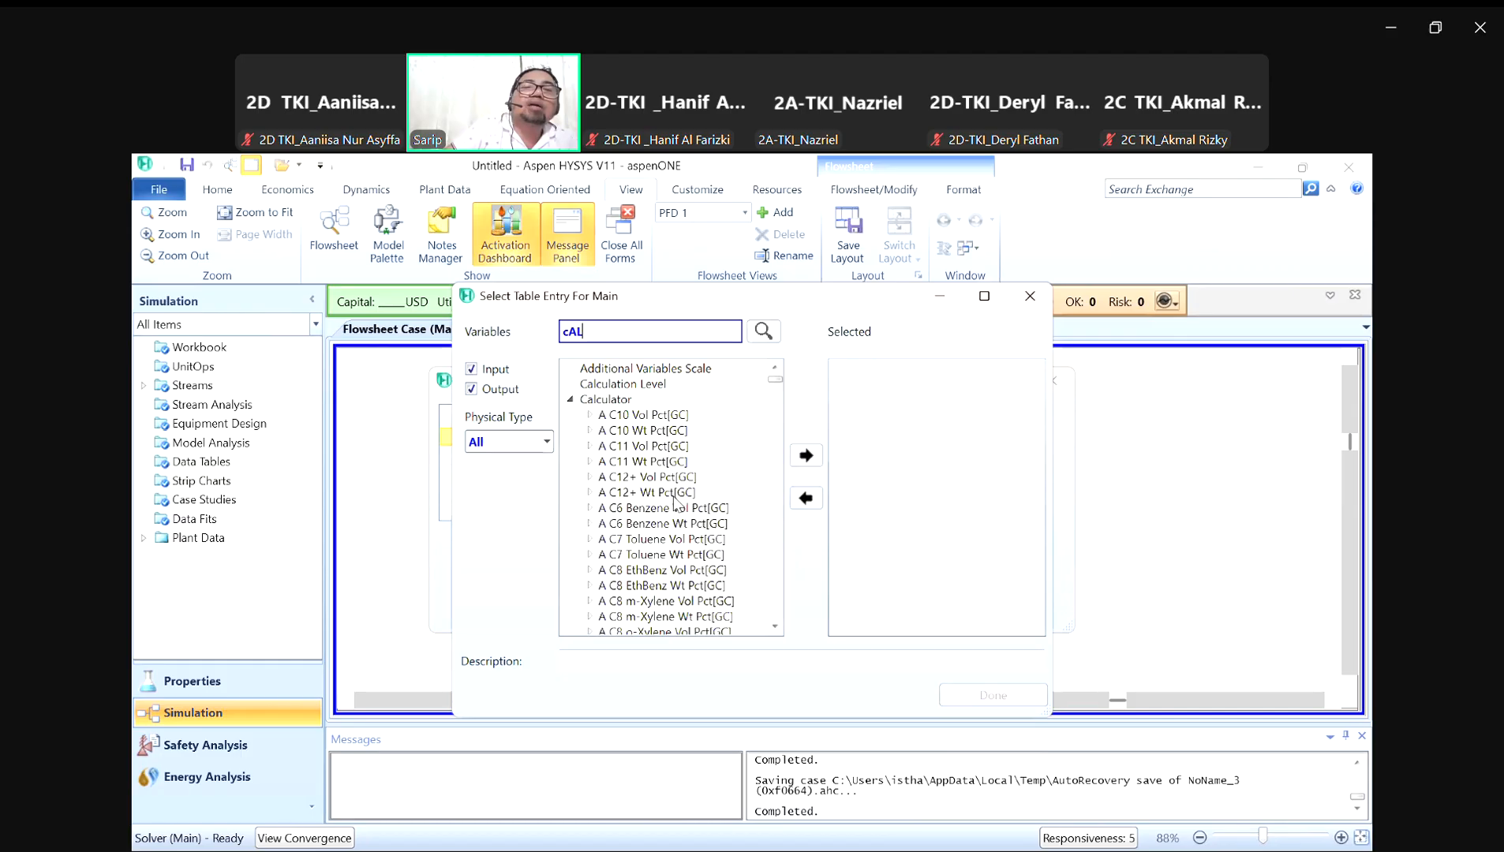
{"action": "scroll", "coordinate": [655, 489], "scroll_direction": "down", "scroll_amount": 10}
{"action": "scroll", "coordinate": [640, 481], "scroll_direction": "down", "scroll_amount": 15}
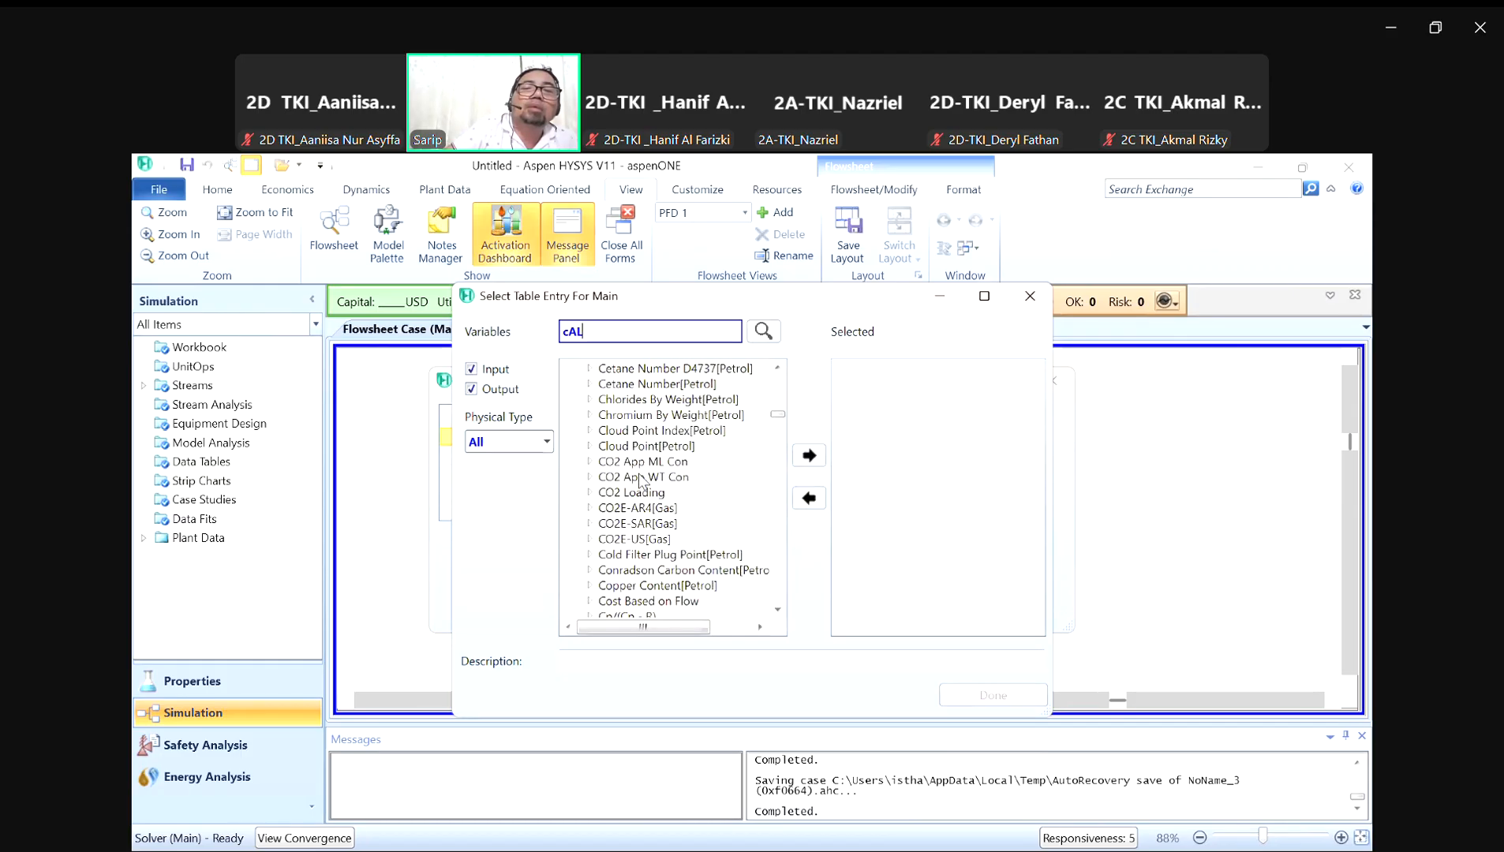
{"action": "scroll", "coordinate": [640, 479], "scroll_direction": "down", "scroll_amount": 3}
{"action": "scroll", "coordinate": [624, 485], "scroll_direction": "up", "scroll_amount": 3}
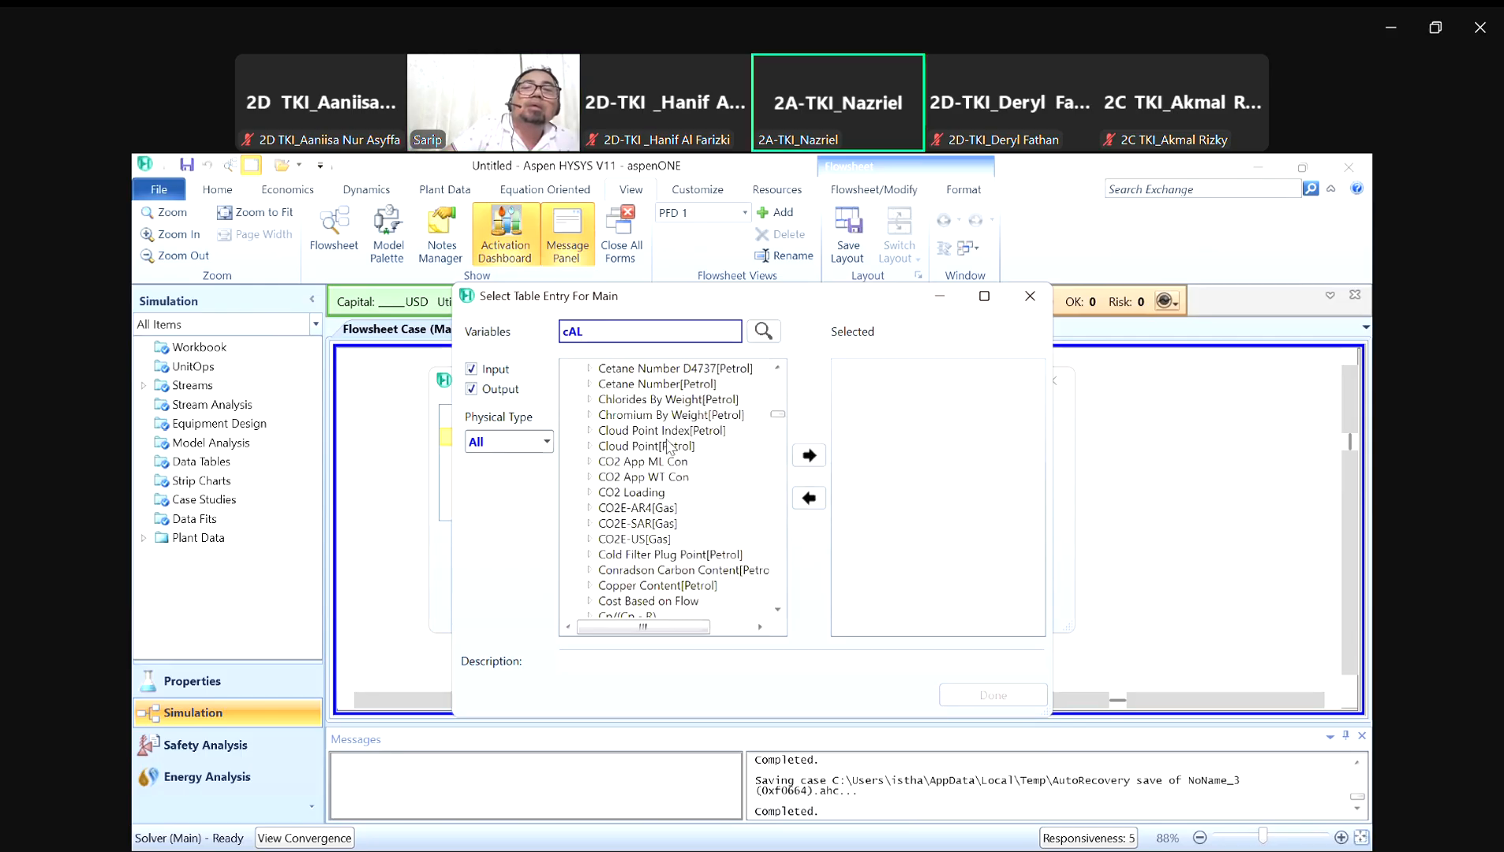
{"action": "left_click", "coordinate": [589, 446]}
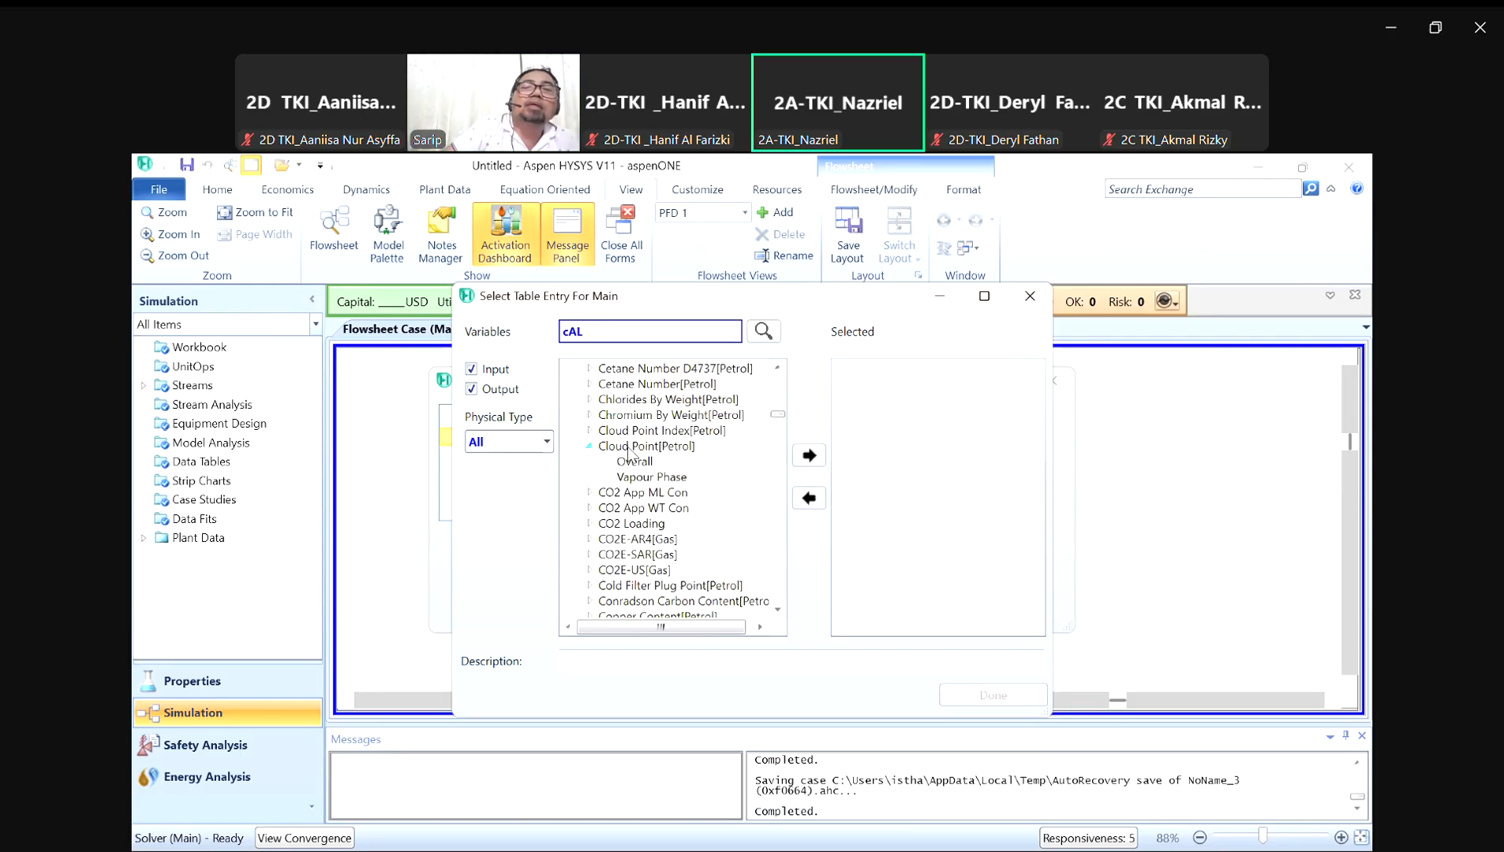
{"action": "left_click", "coordinate": [643, 462]}
{"action": "left_click", "coordinate": [809, 456]}
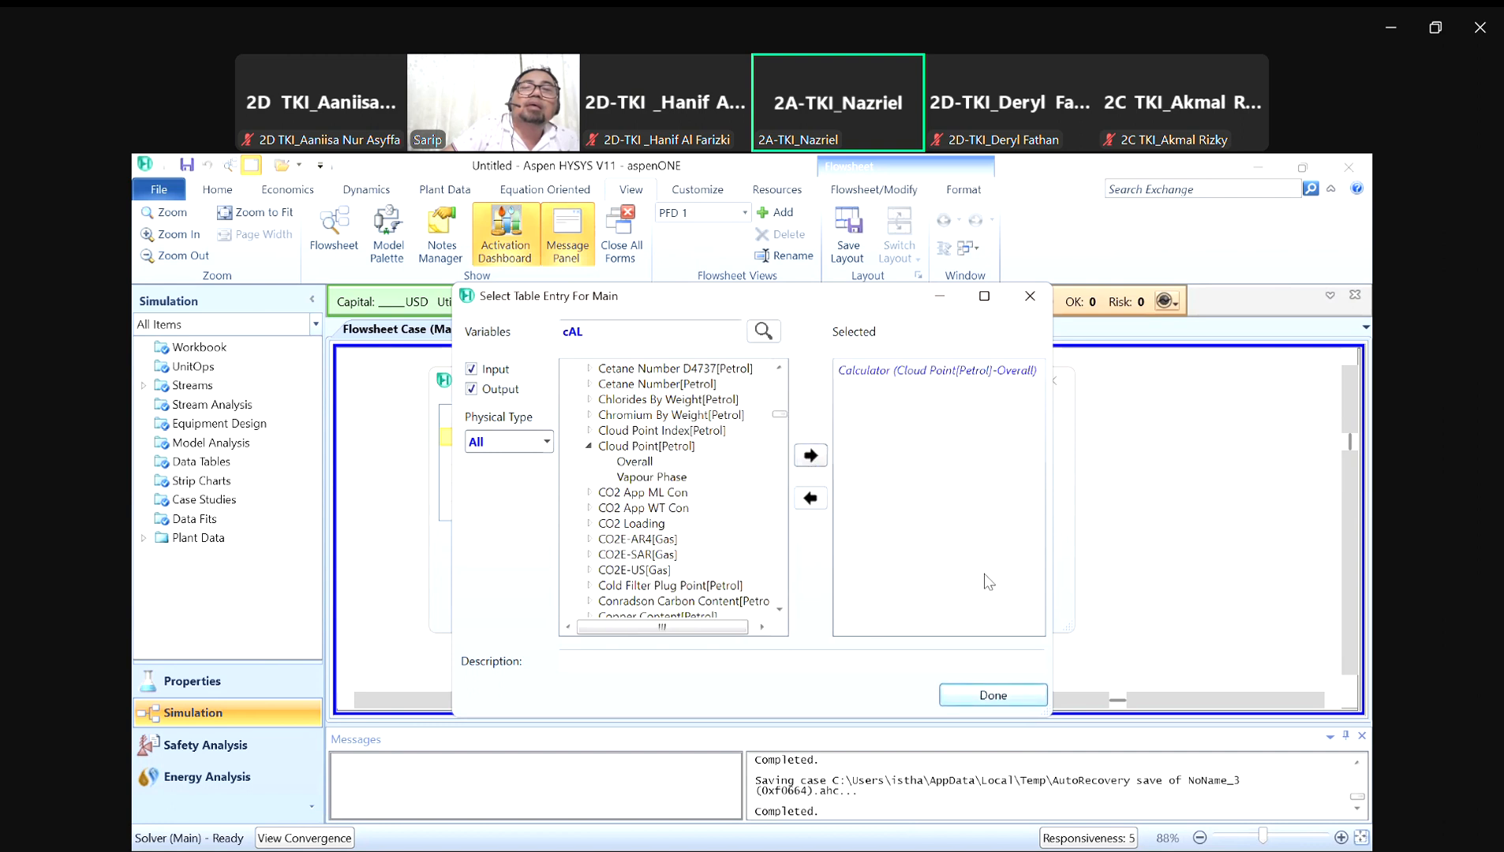
{"action": "left_click", "coordinate": [993, 696]}
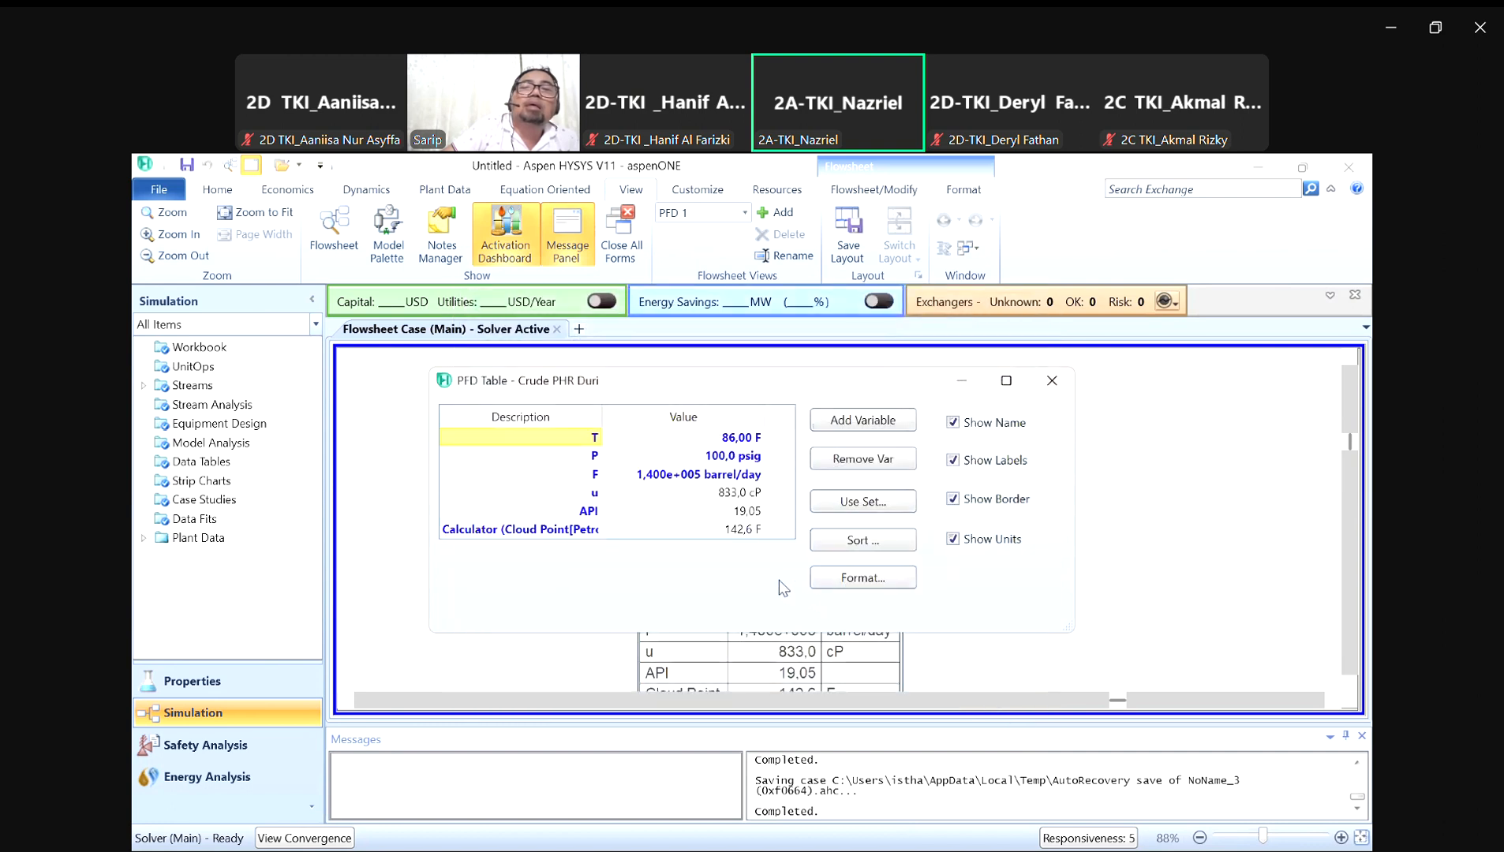
Step: Relabel the cloud point calculator row as Clp and close the Crude PHR Duri PFD table settings
{"action": "left_click", "coordinate": [576, 534]}
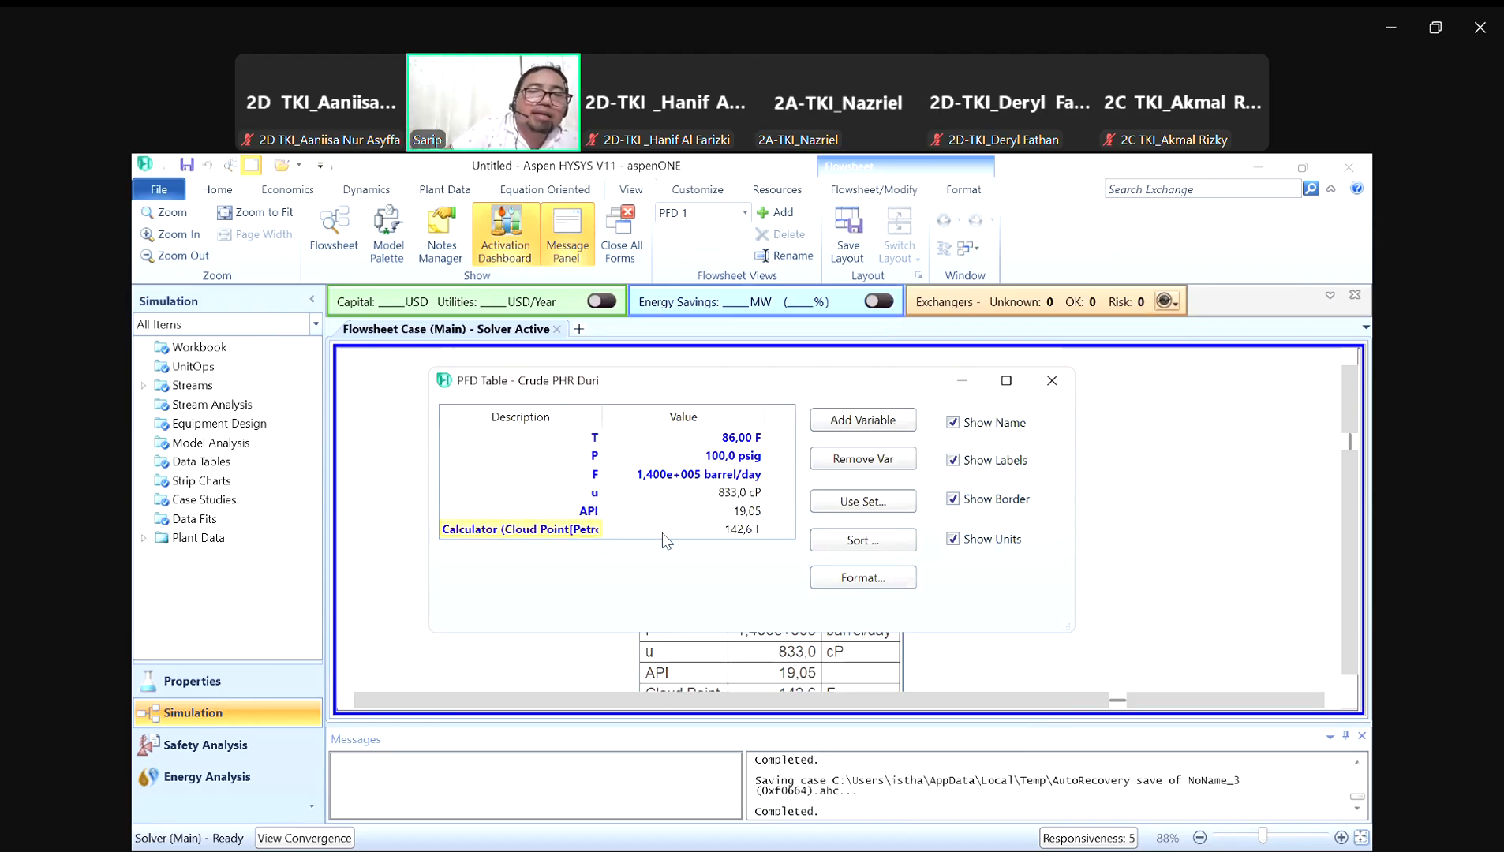
{"action": "mouse_move", "coordinate": [619, 541]}
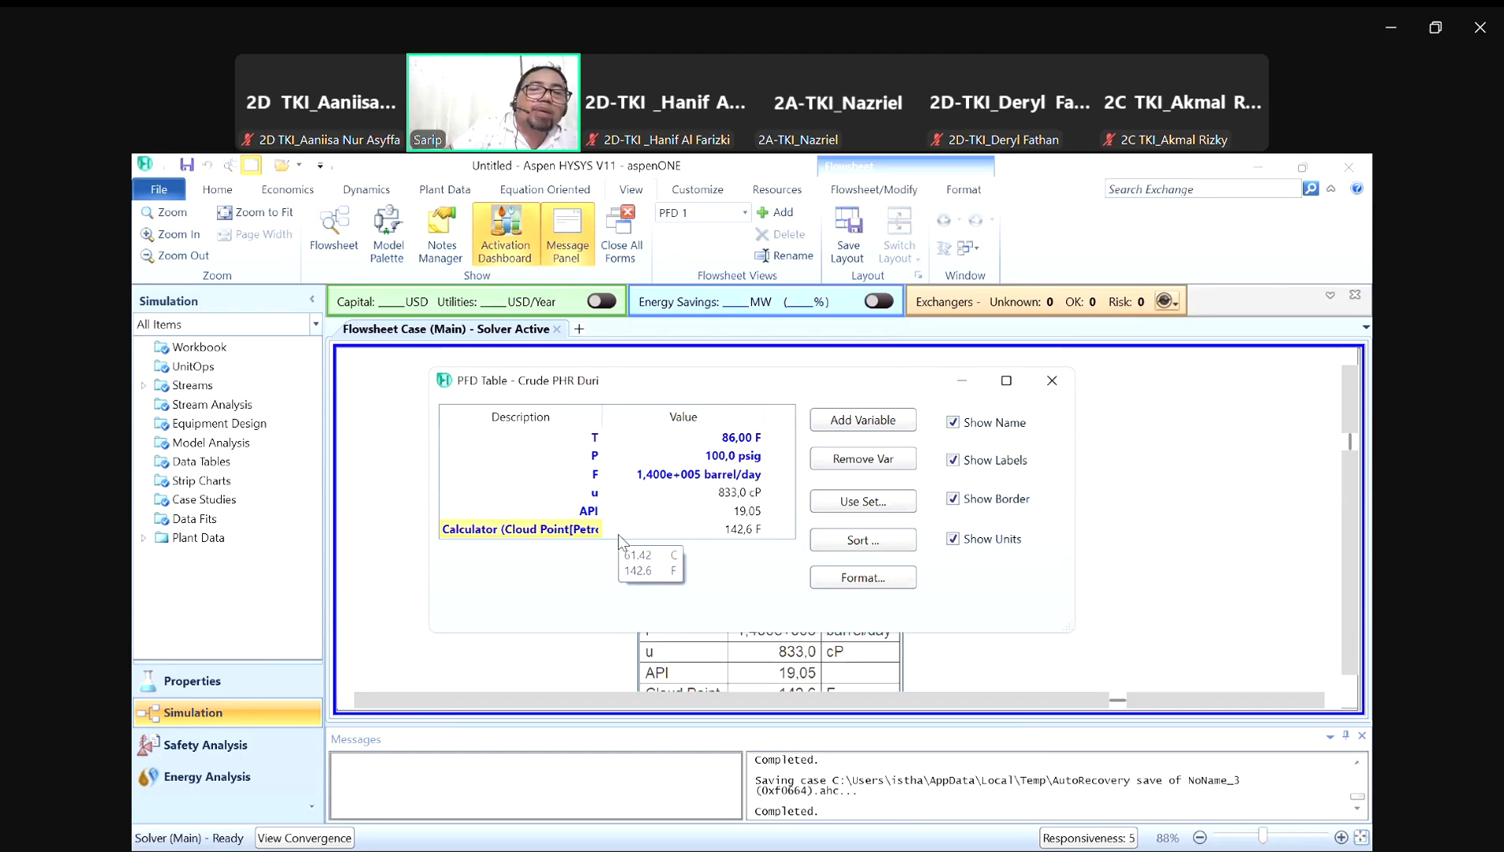
{"action": "type", "text": "c"}
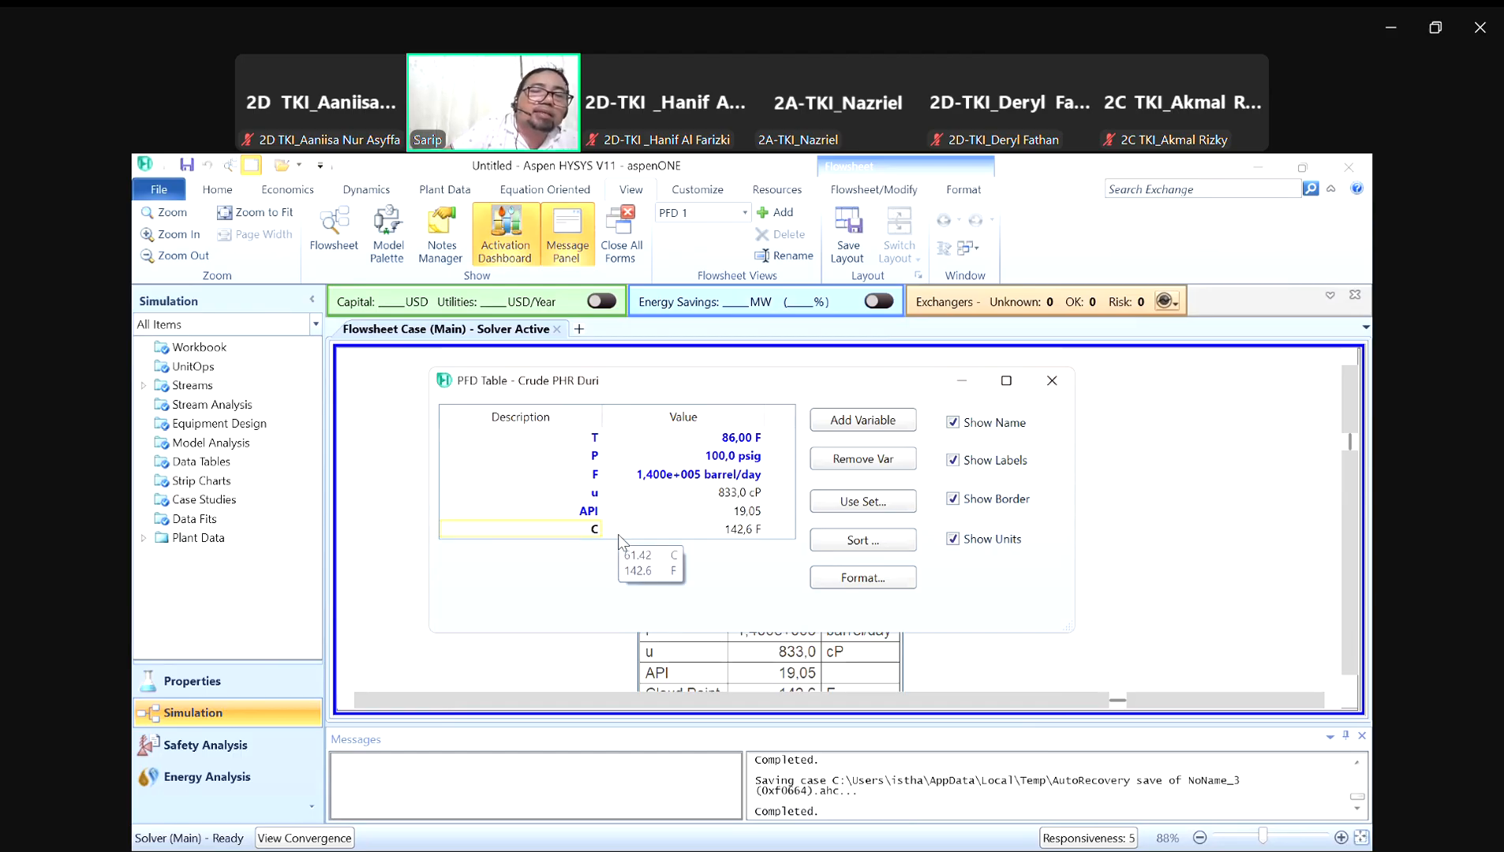
{"action": "type", "text": "lp"}
{"action": "key", "text": "Return"}
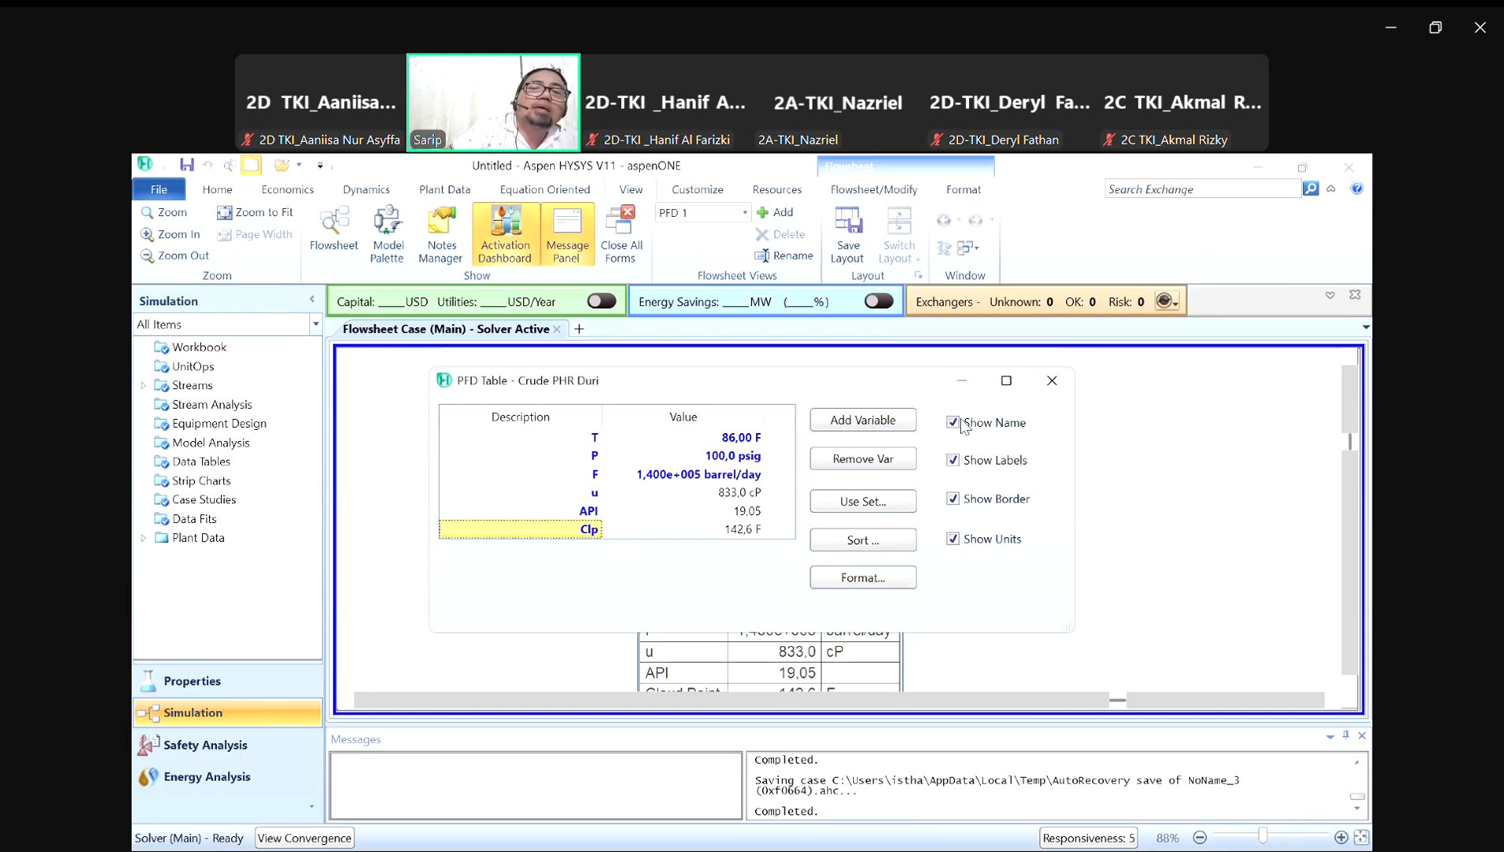
{"action": "left_click", "coordinate": [1052, 381]}
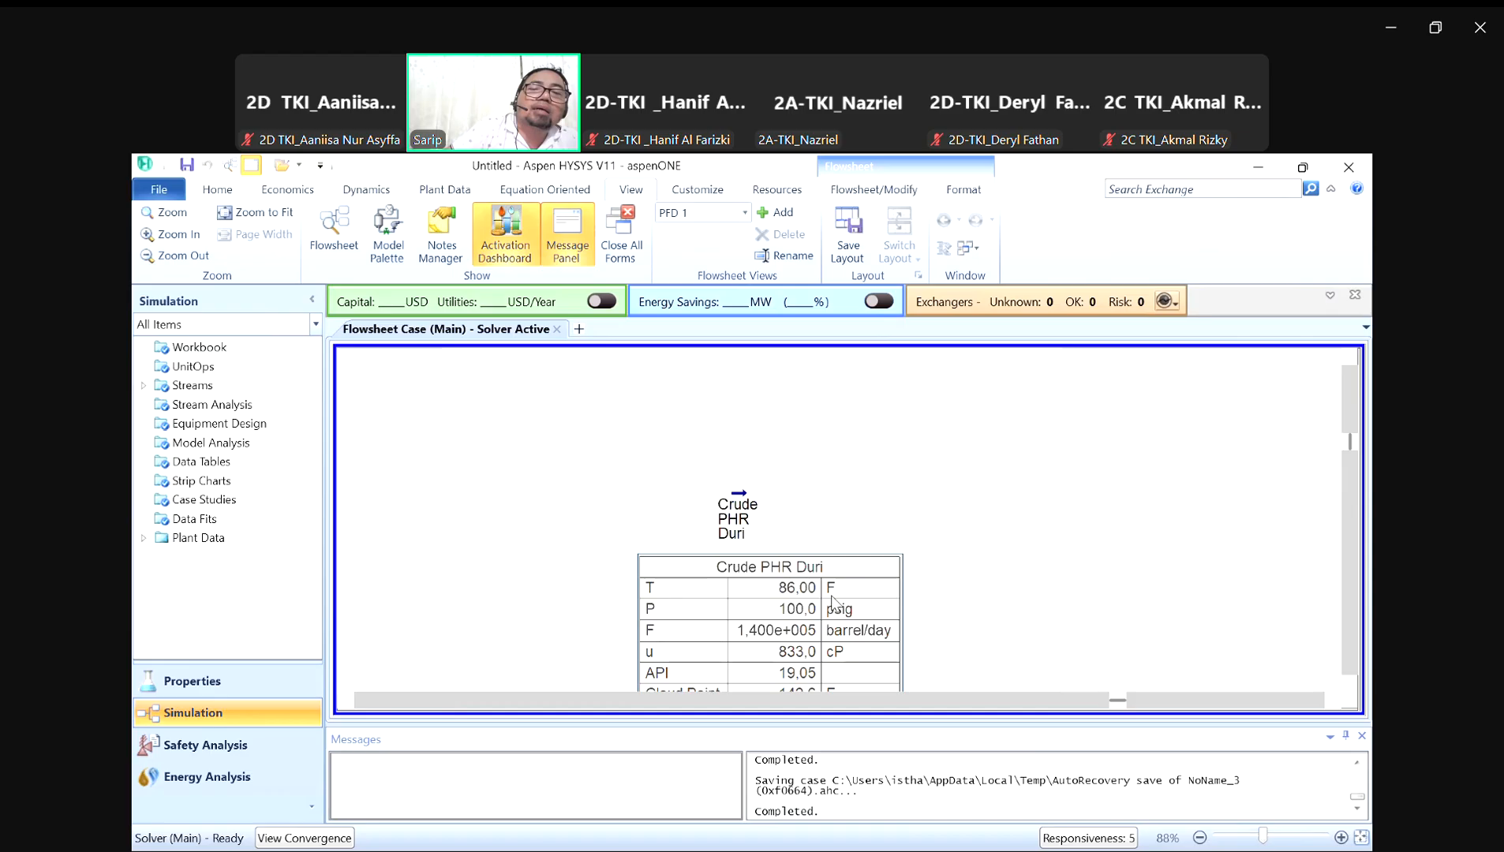
Step: Reopen the Crude PHR Duri PFD table settings to check the row labels, and close them again
{"action": "scroll", "coordinate": [925, 581], "scroll_direction": "down", "scroll_amount": 1}
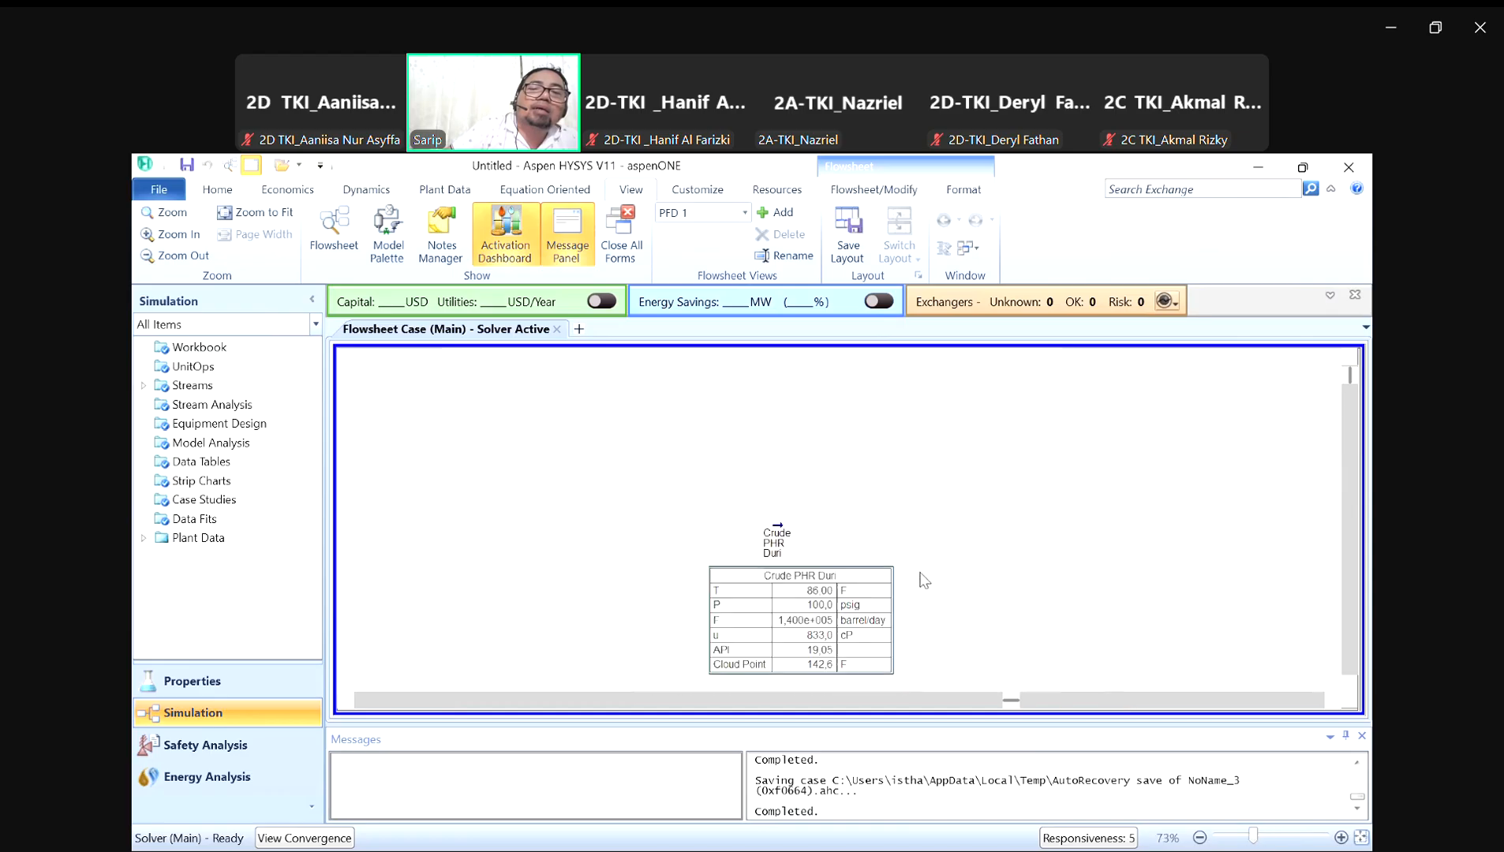
{"action": "double_click", "coordinate": [760, 667]}
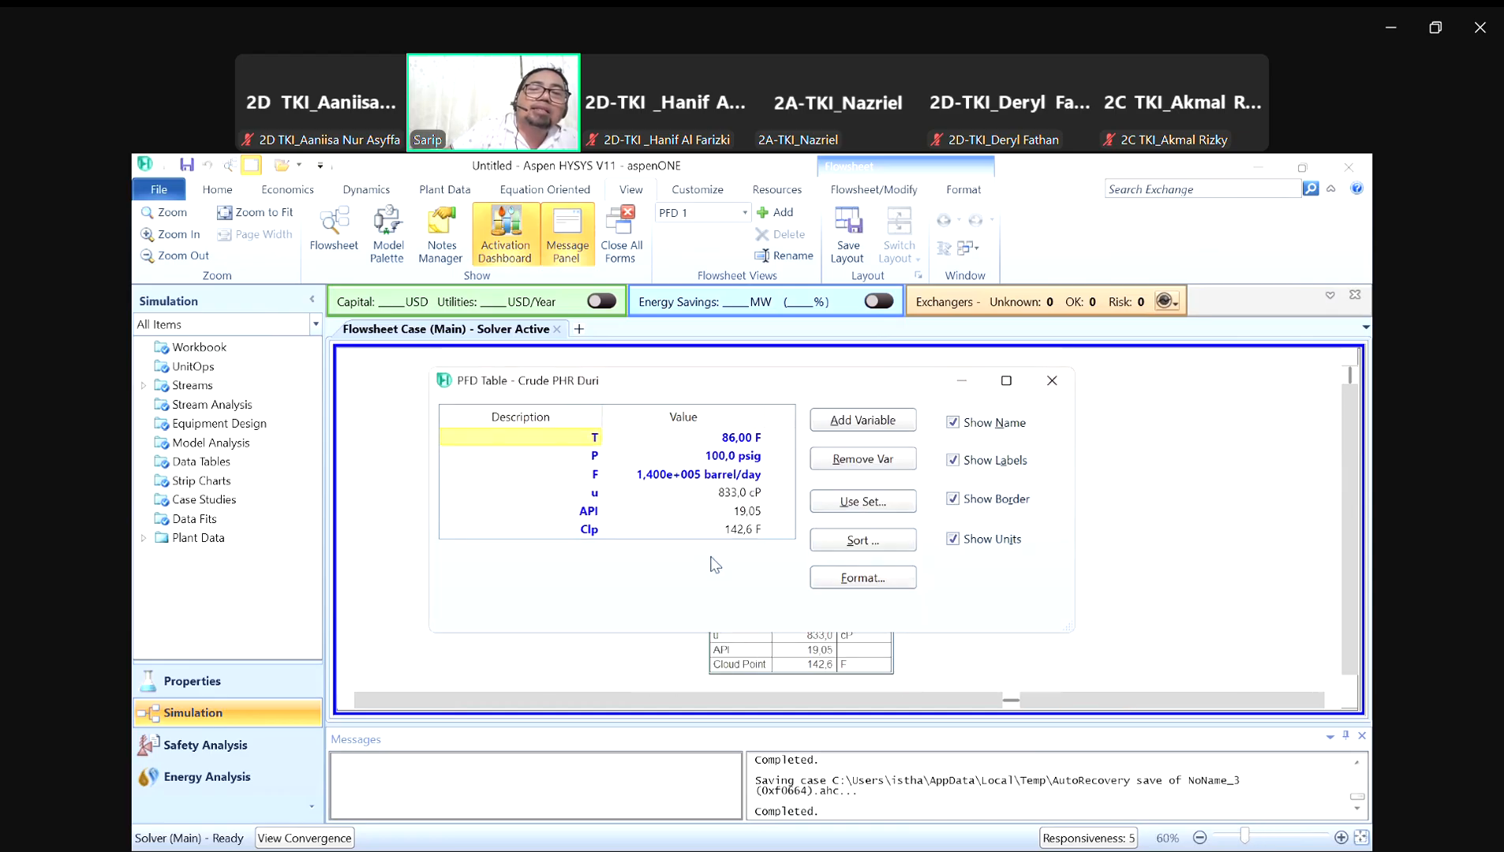
{"action": "left_click", "coordinate": [1051, 380]}
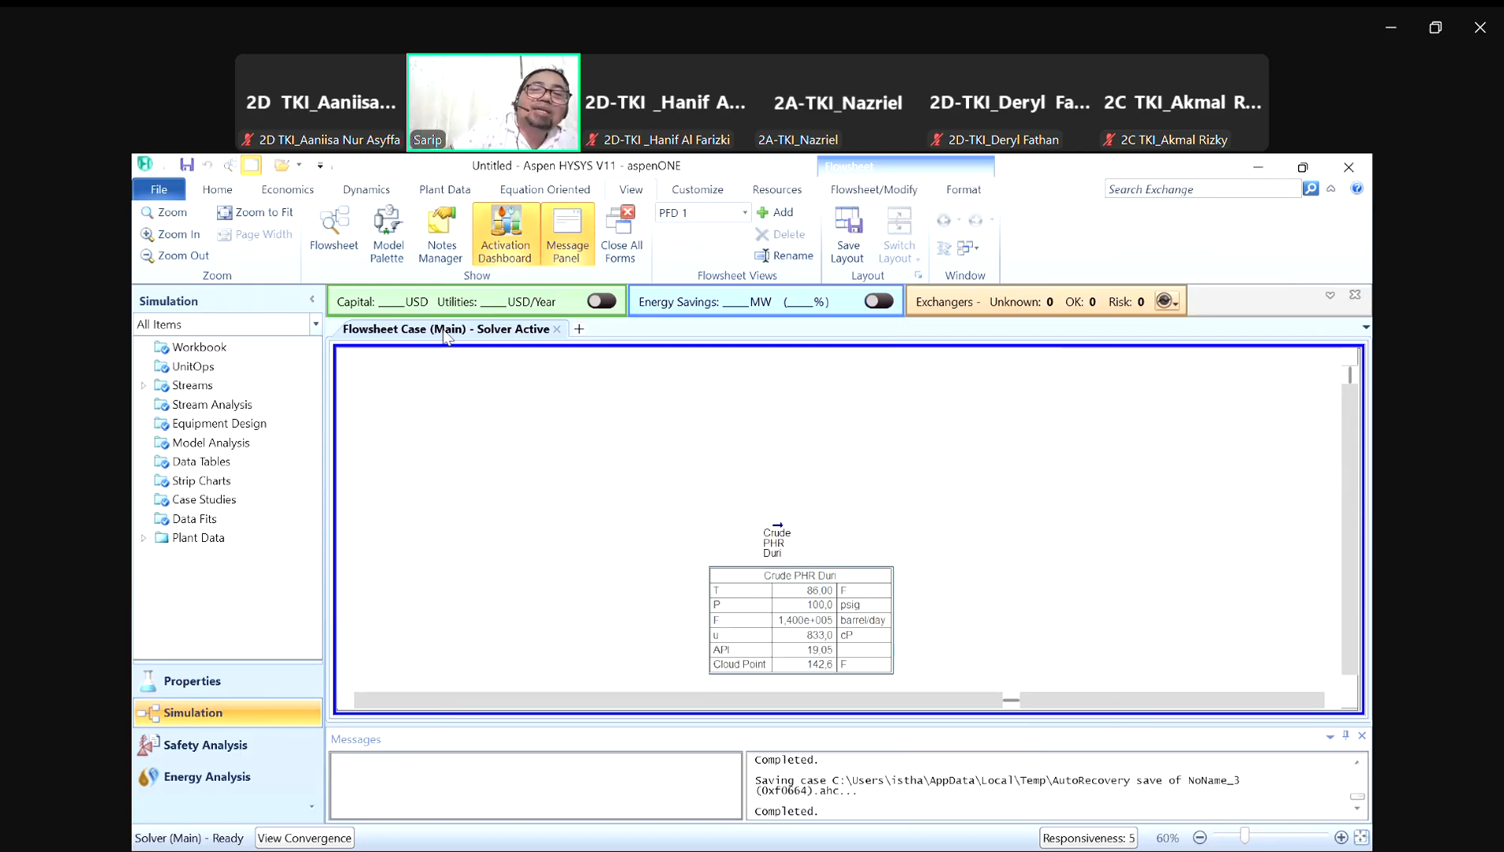
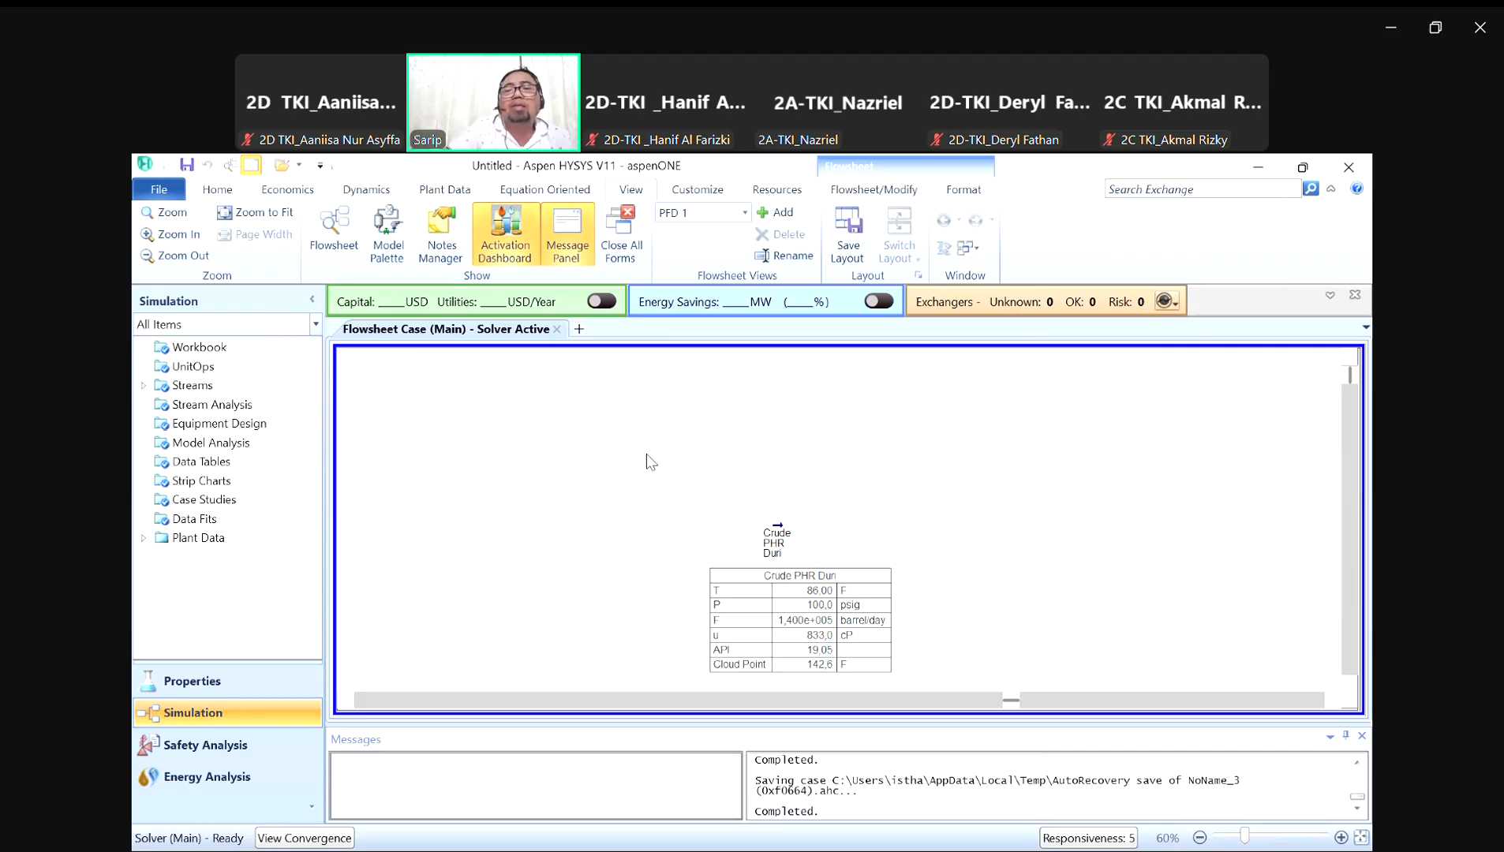
Step: Move the Crude PHR Duri stream and its property table to the upper-left area of the flowsheet
{"action": "left_click_drag", "start_coordinate": [777, 538], "coordinate": [430, 439]}
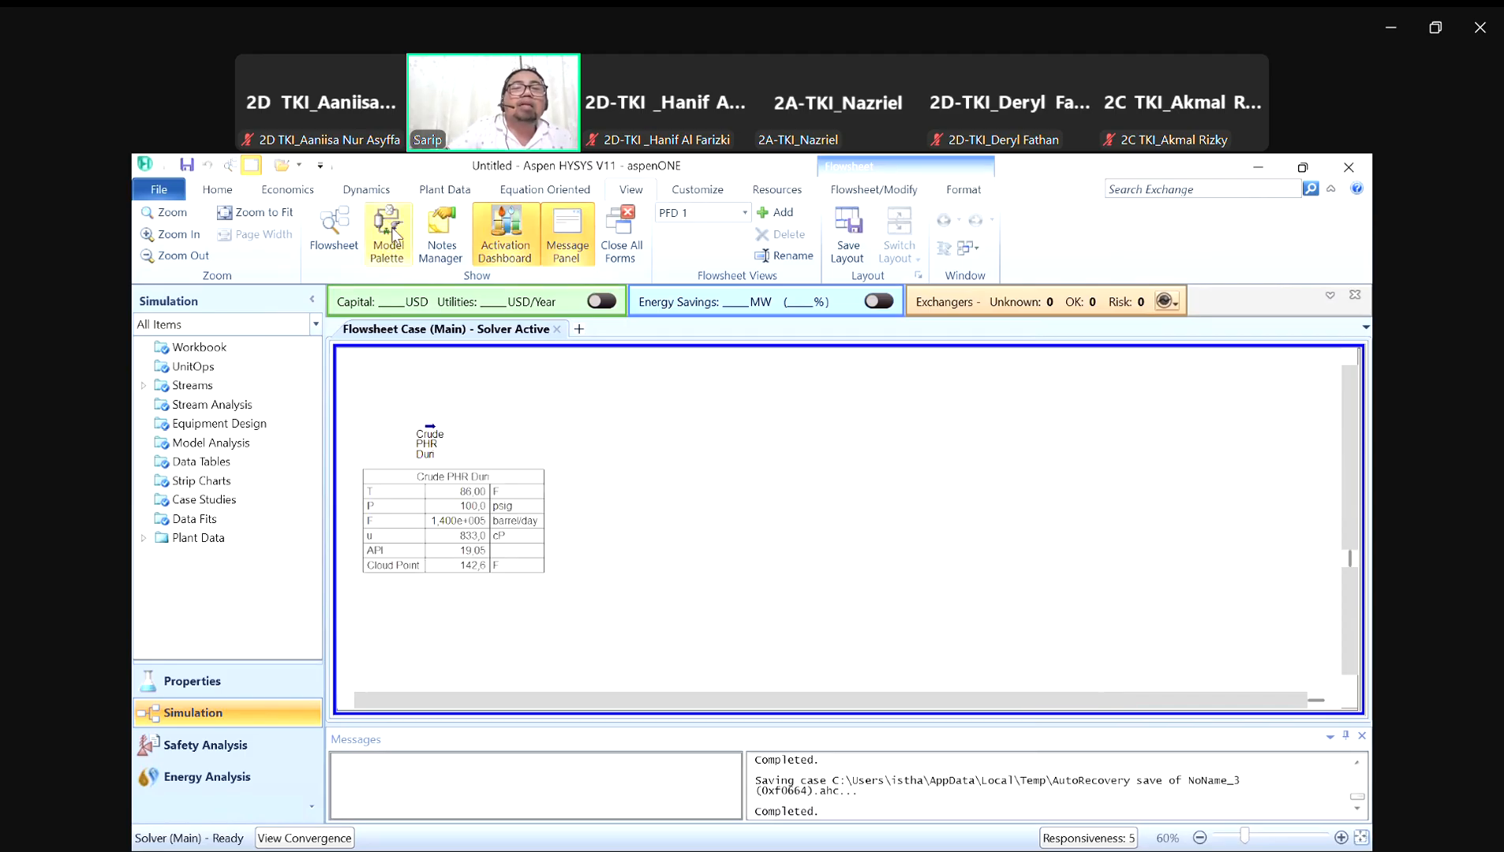
{"action": "left_click", "coordinate": [217, 190]}
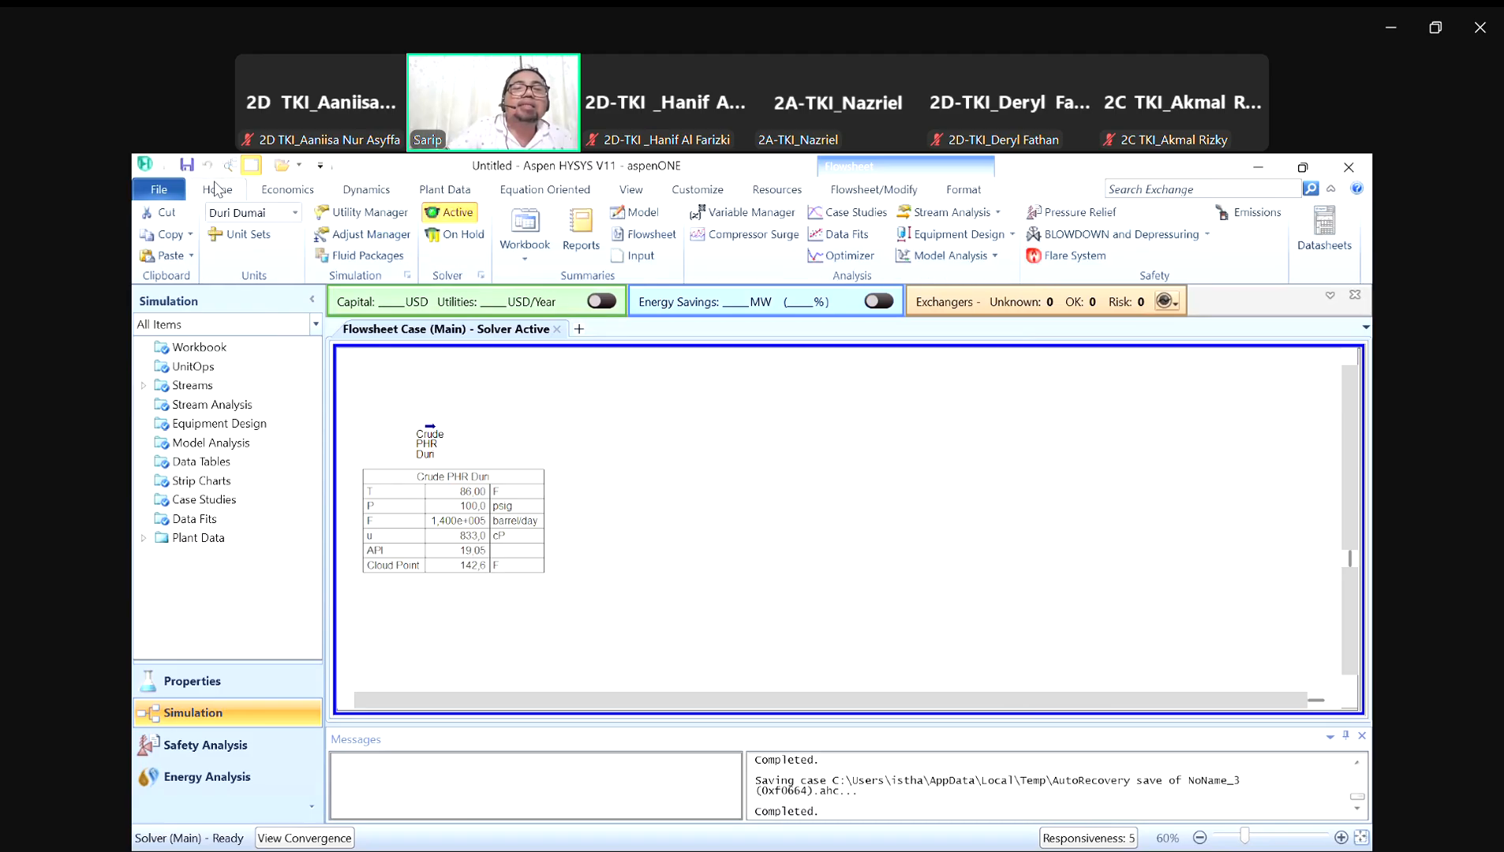
Step: Set the Crude PHR Duri stream's temperature to 115 F and return to the flowsheet
{"action": "double_click", "coordinate": [486, 513]}
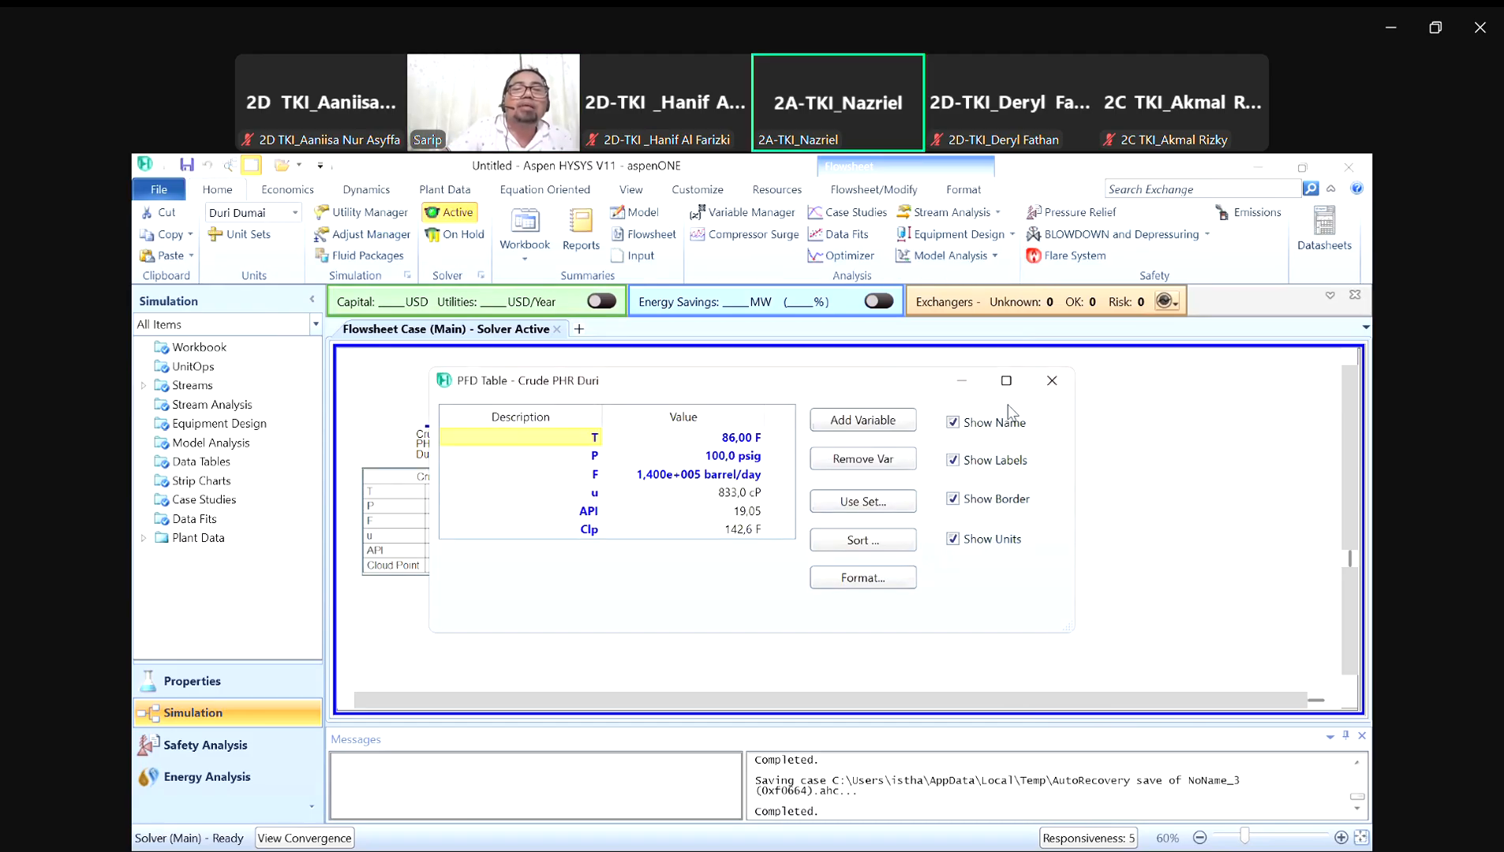
{"action": "left_click", "coordinate": [1052, 380]}
{"action": "double_click", "coordinate": [440, 442]}
{"action": "left_click", "coordinate": [645, 444]}
{"action": "type", "text": "115"}
{"action": "key", "text": "Return"}
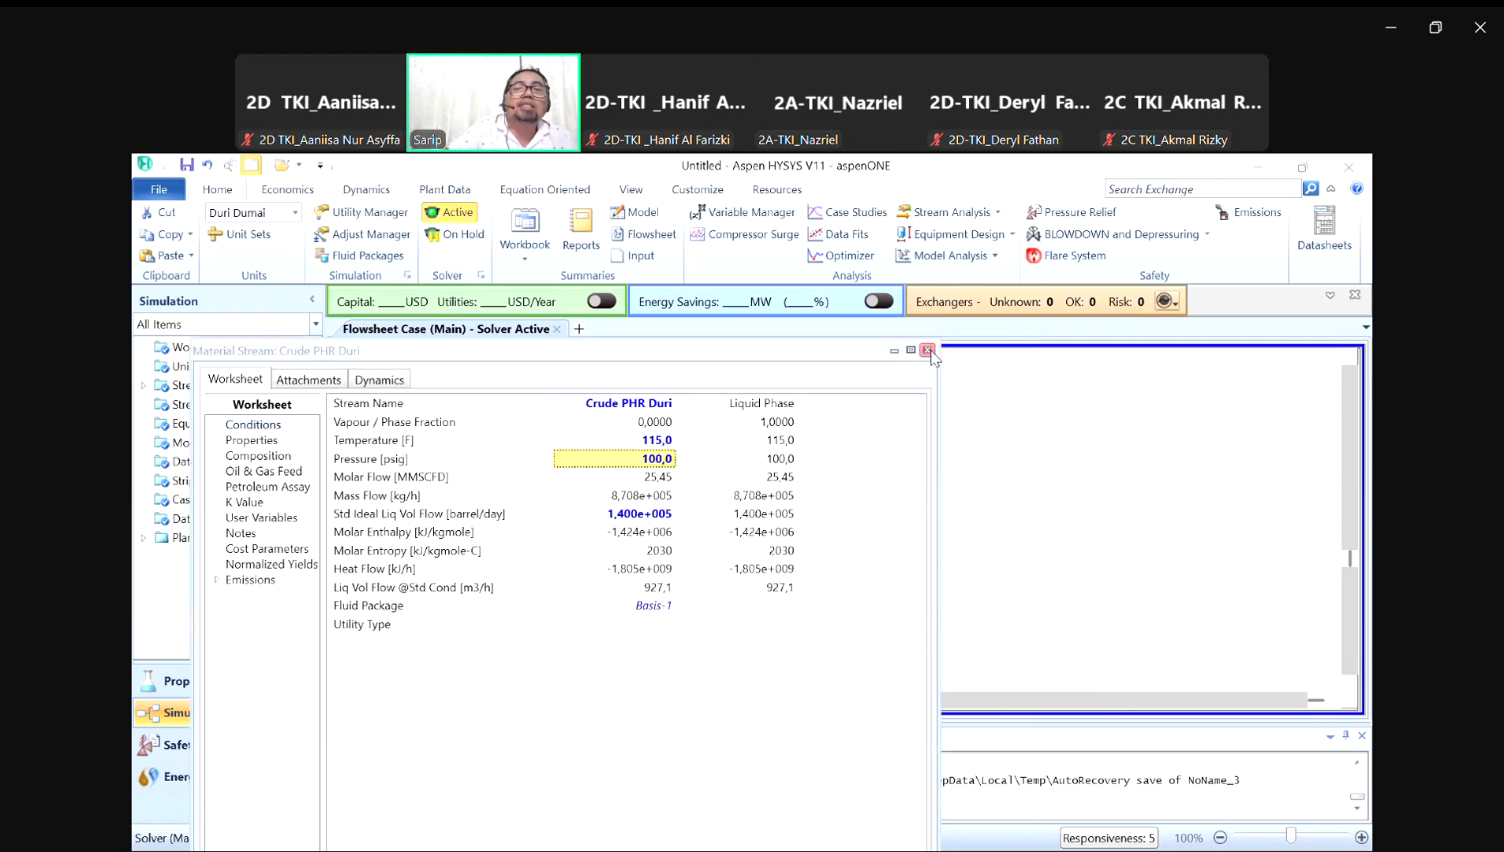
{"action": "left_click", "coordinate": [928, 350]}
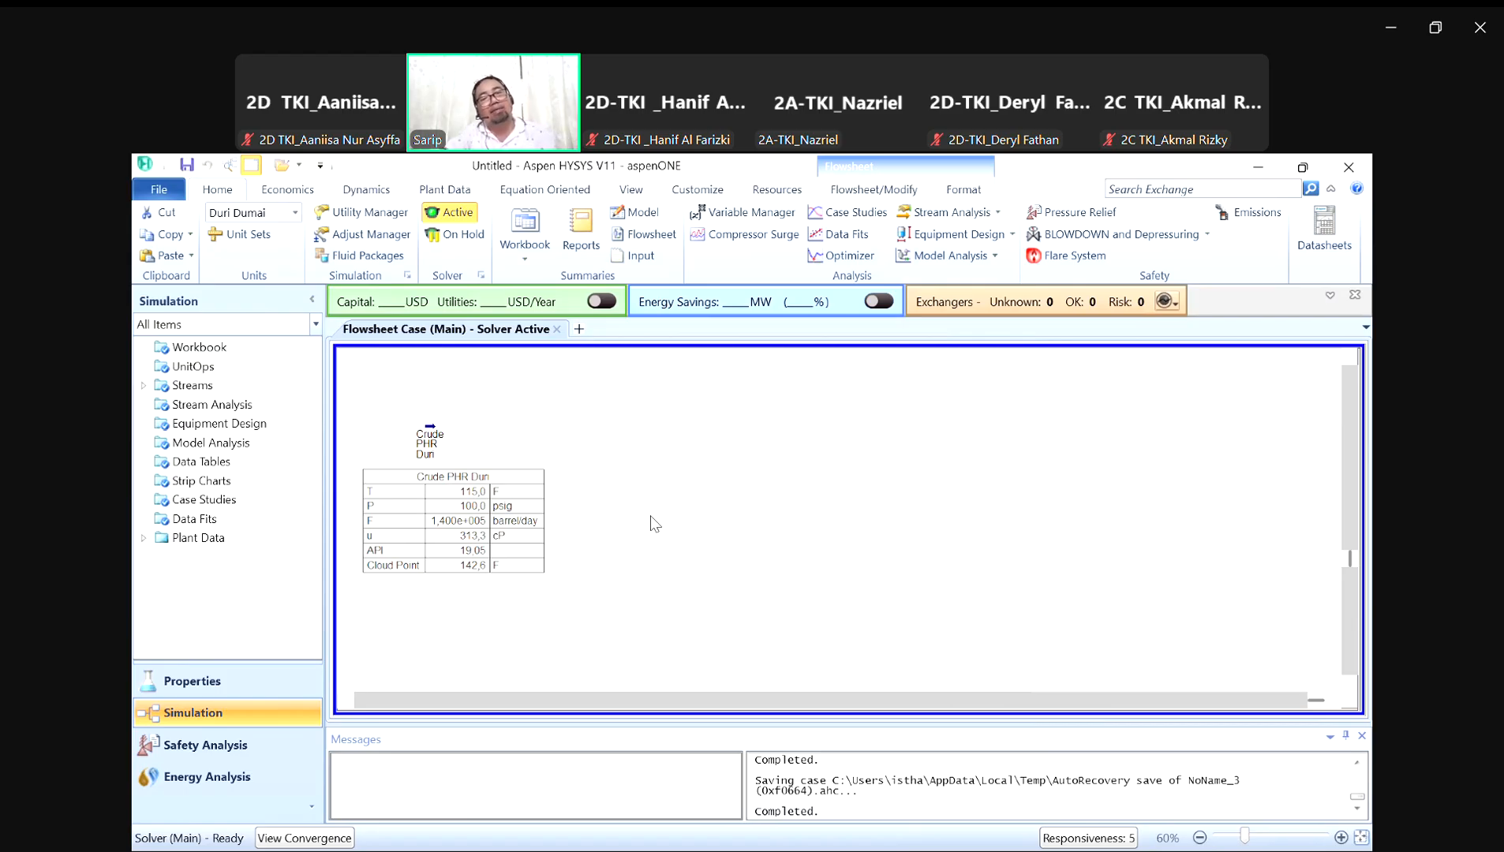
{"action": "key", "text": "XF86AudioRaiseVolume"}
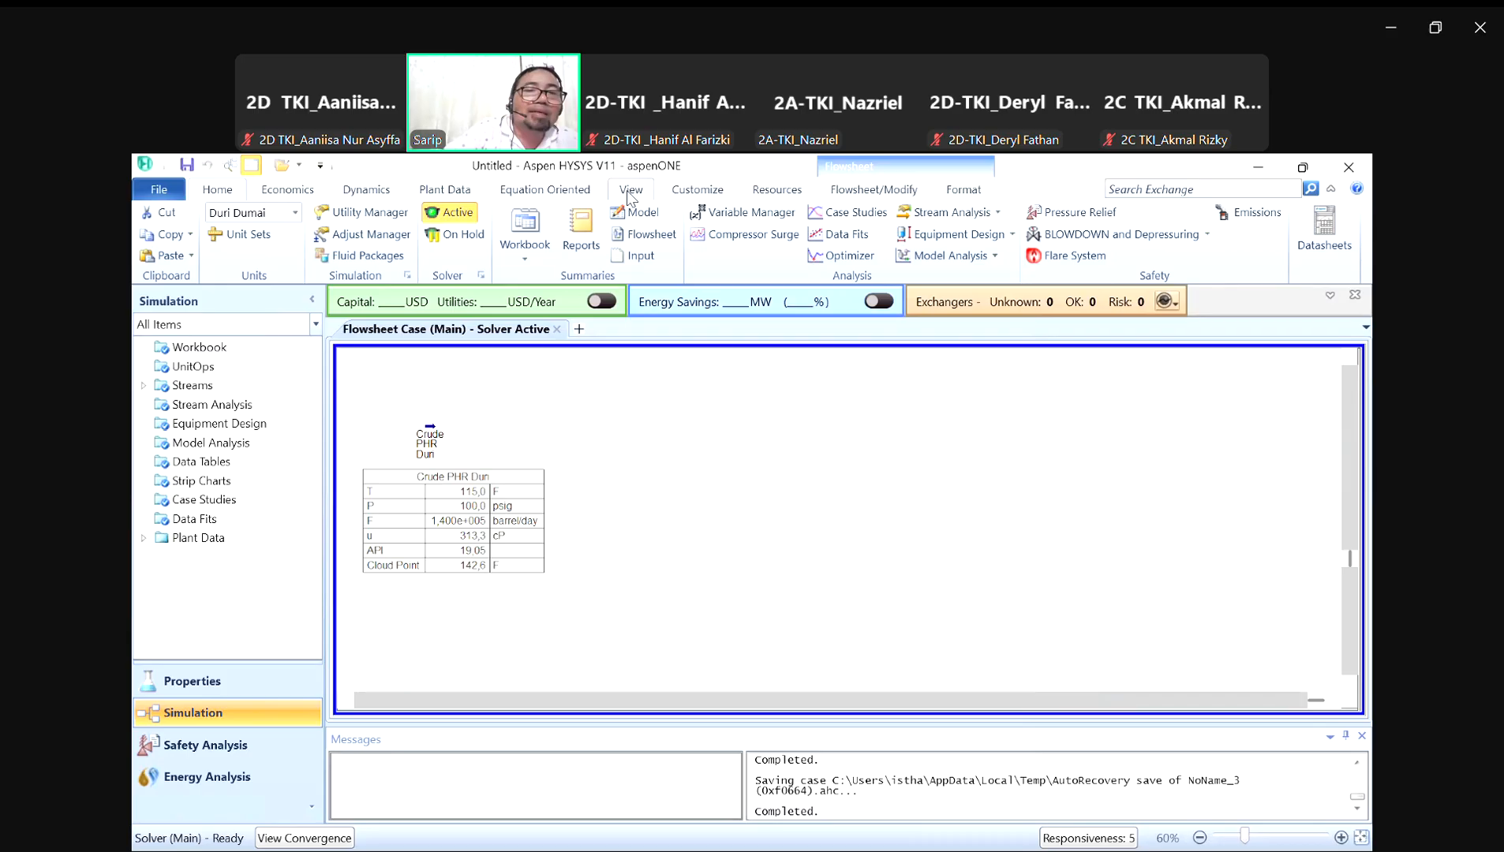
Step: Search the model palette for tank and place a Tank unit beside the Crude PHR Duri stream
{"action": "left_click", "coordinate": [631, 192]}
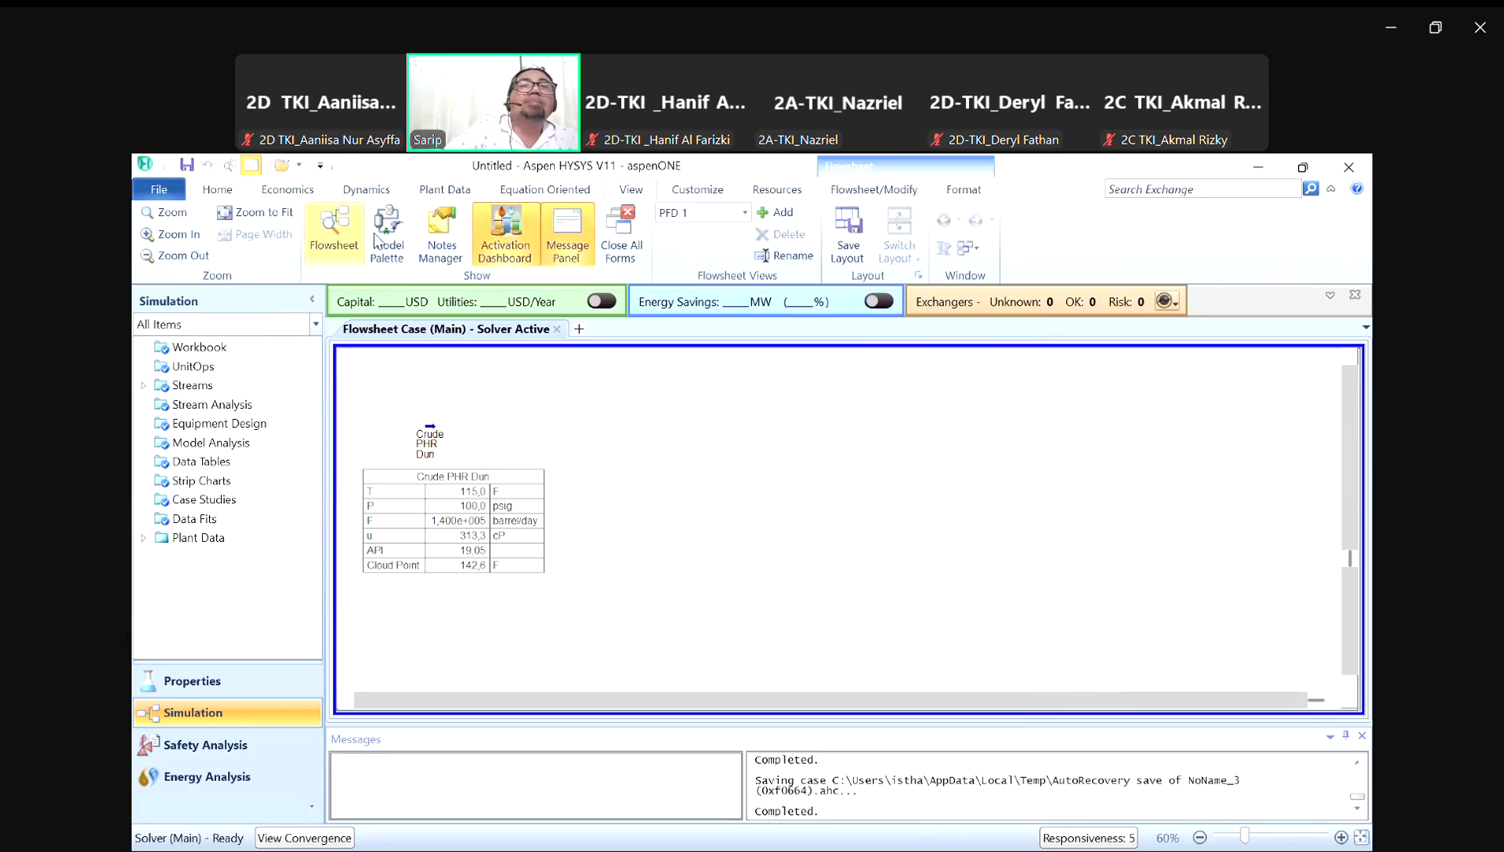
{"action": "left_click", "coordinate": [395, 251]}
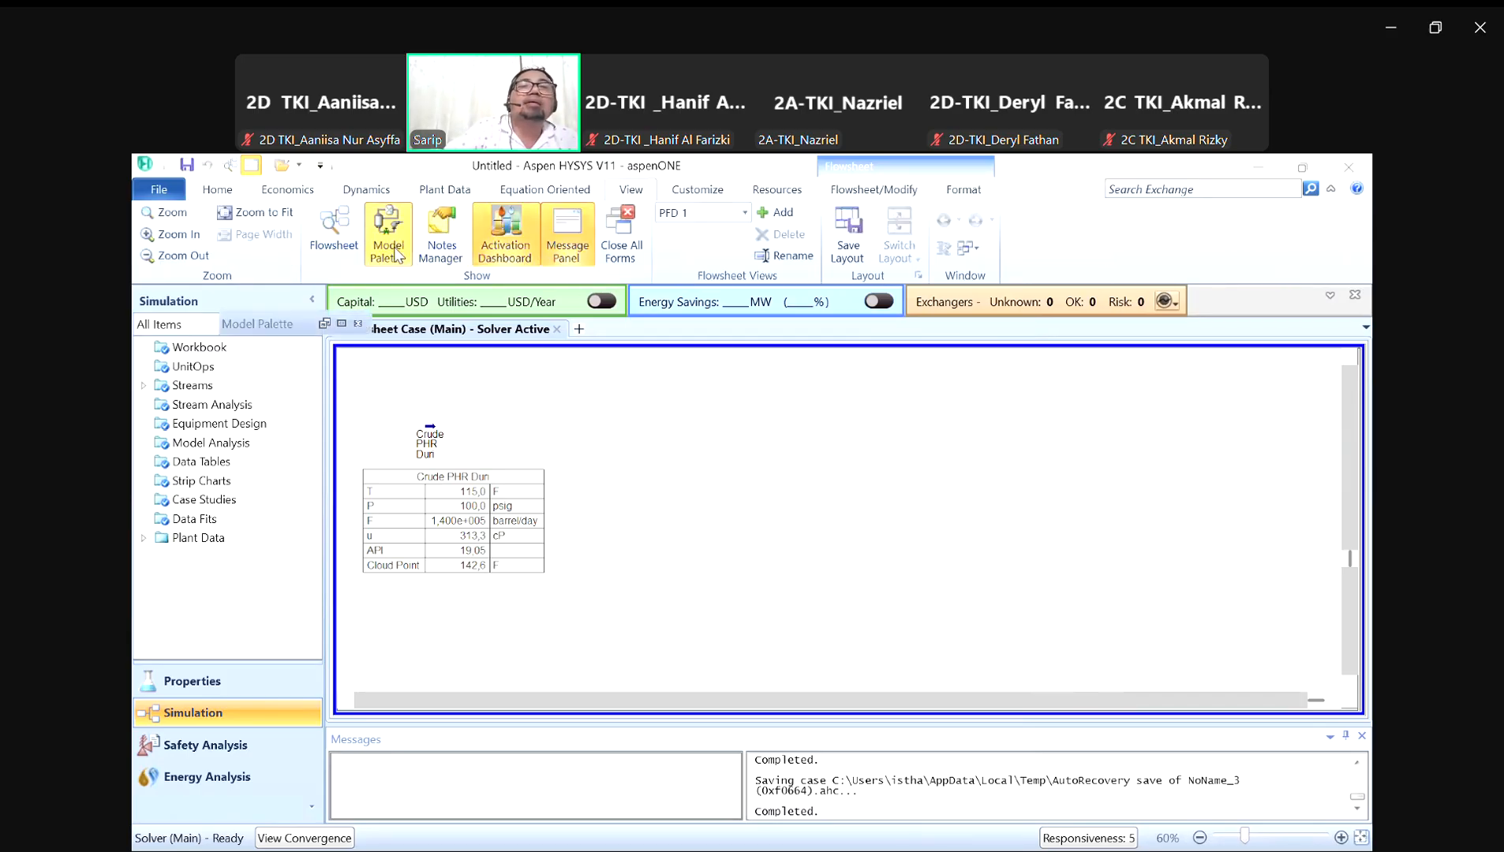
{"action": "left_click_drag", "start_coordinate": [356, 321], "coordinate": [316, 314]}
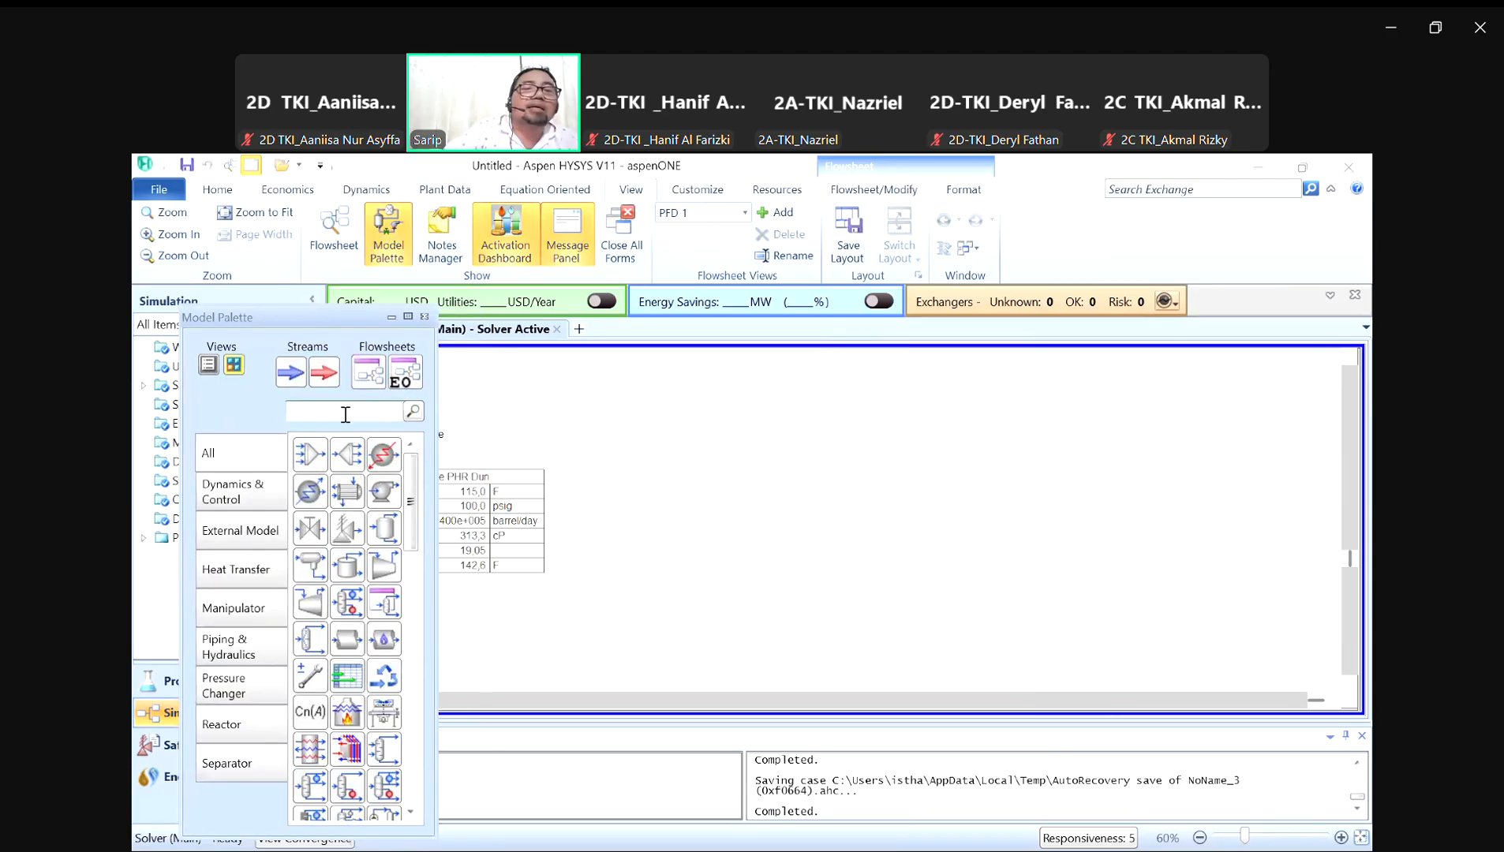
{"action": "type", "text": "tank"}
{"action": "left_click_drag", "start_coordinate": [428, 458], "coordinate": [592, 490]}
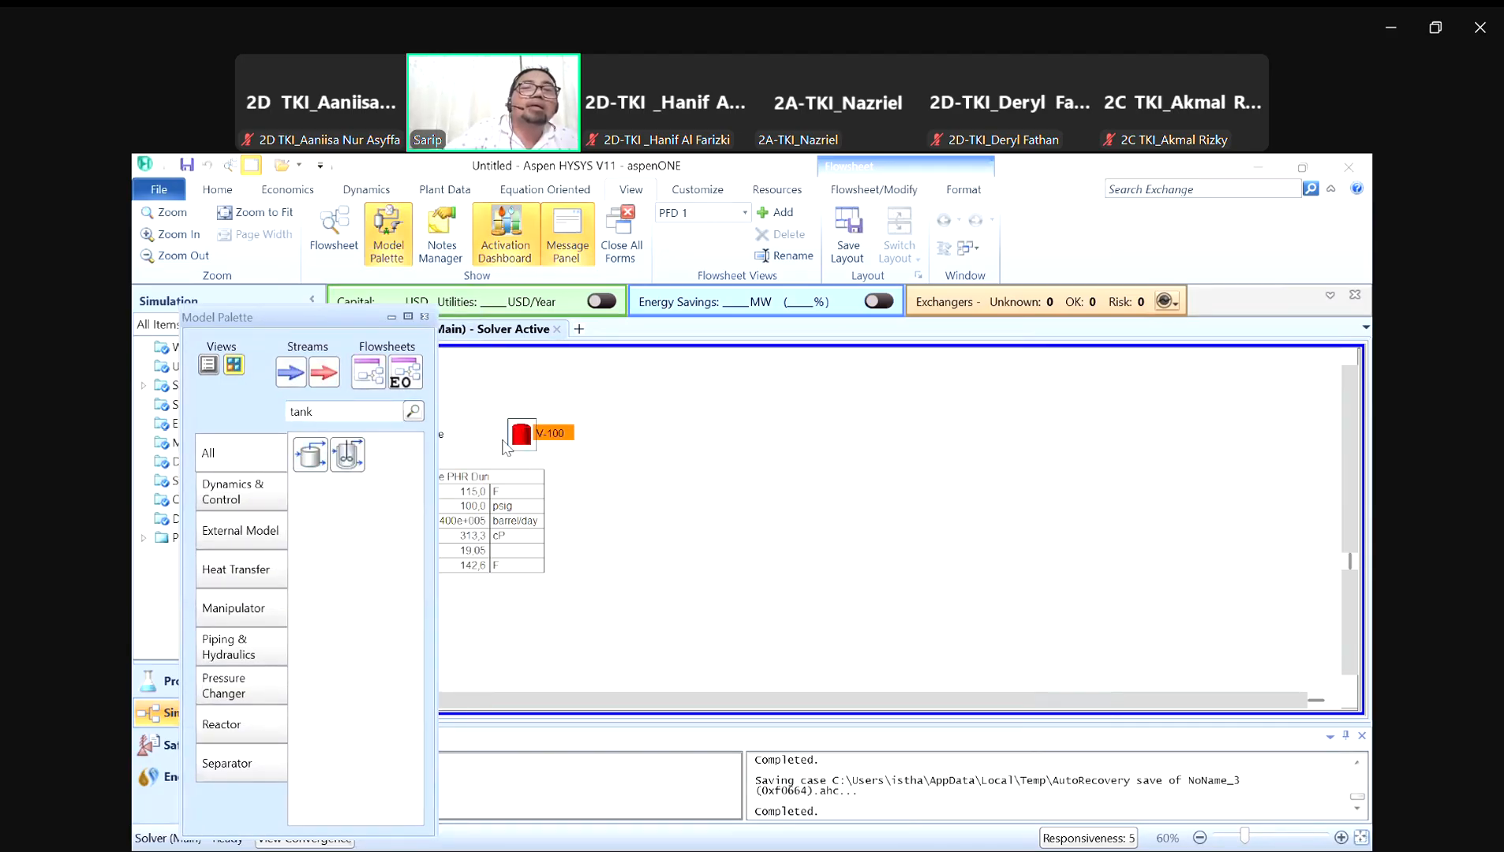
{"action": "left_click", "coordinate": [388, 317]}
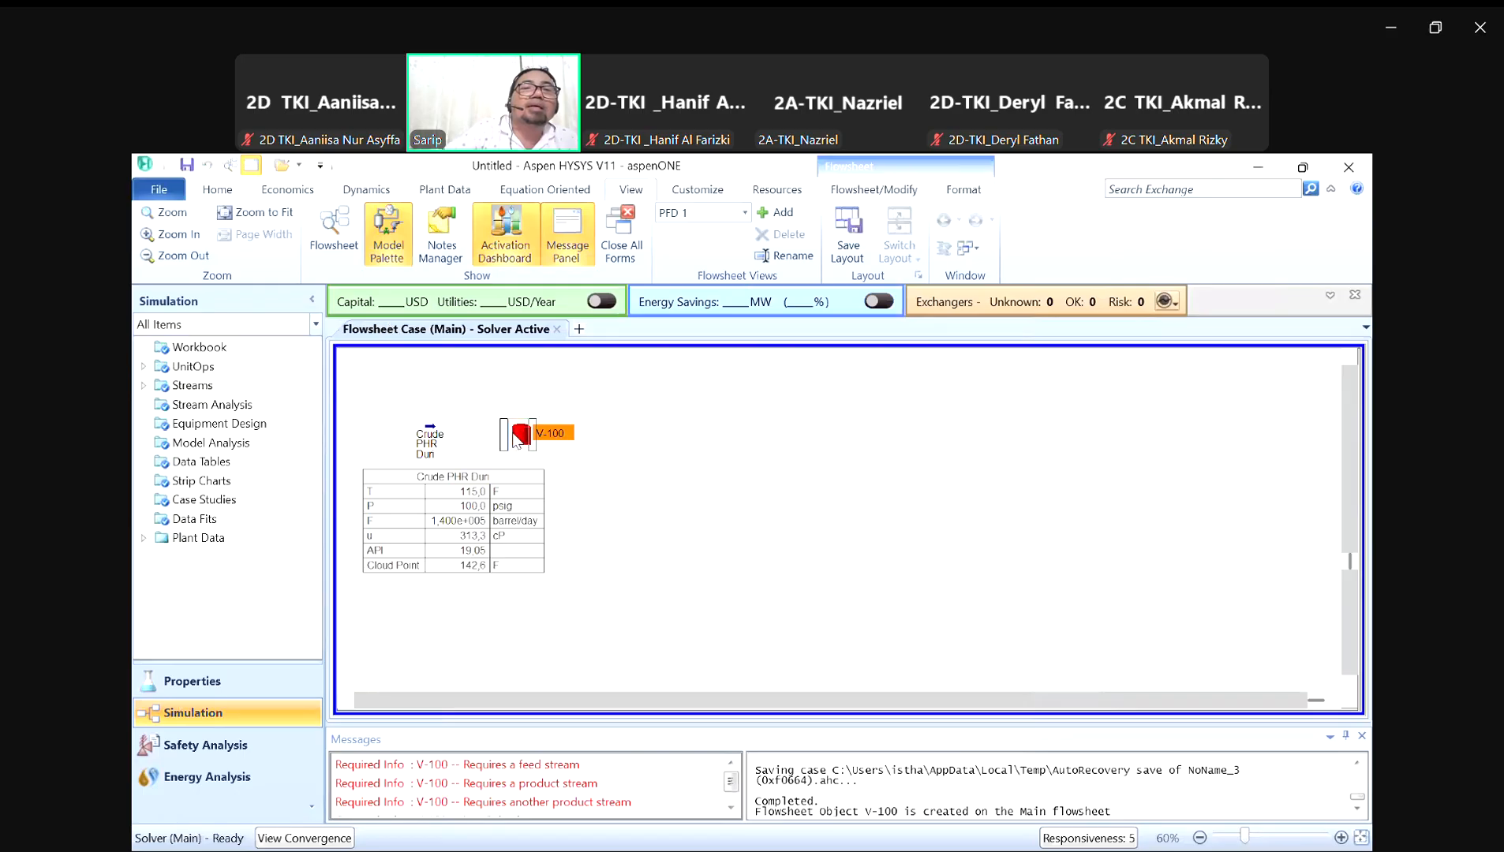
Step: Look over the V-100 tank's design connections and close its window
{"action": "double_click", "coordinate": [519, 436]}
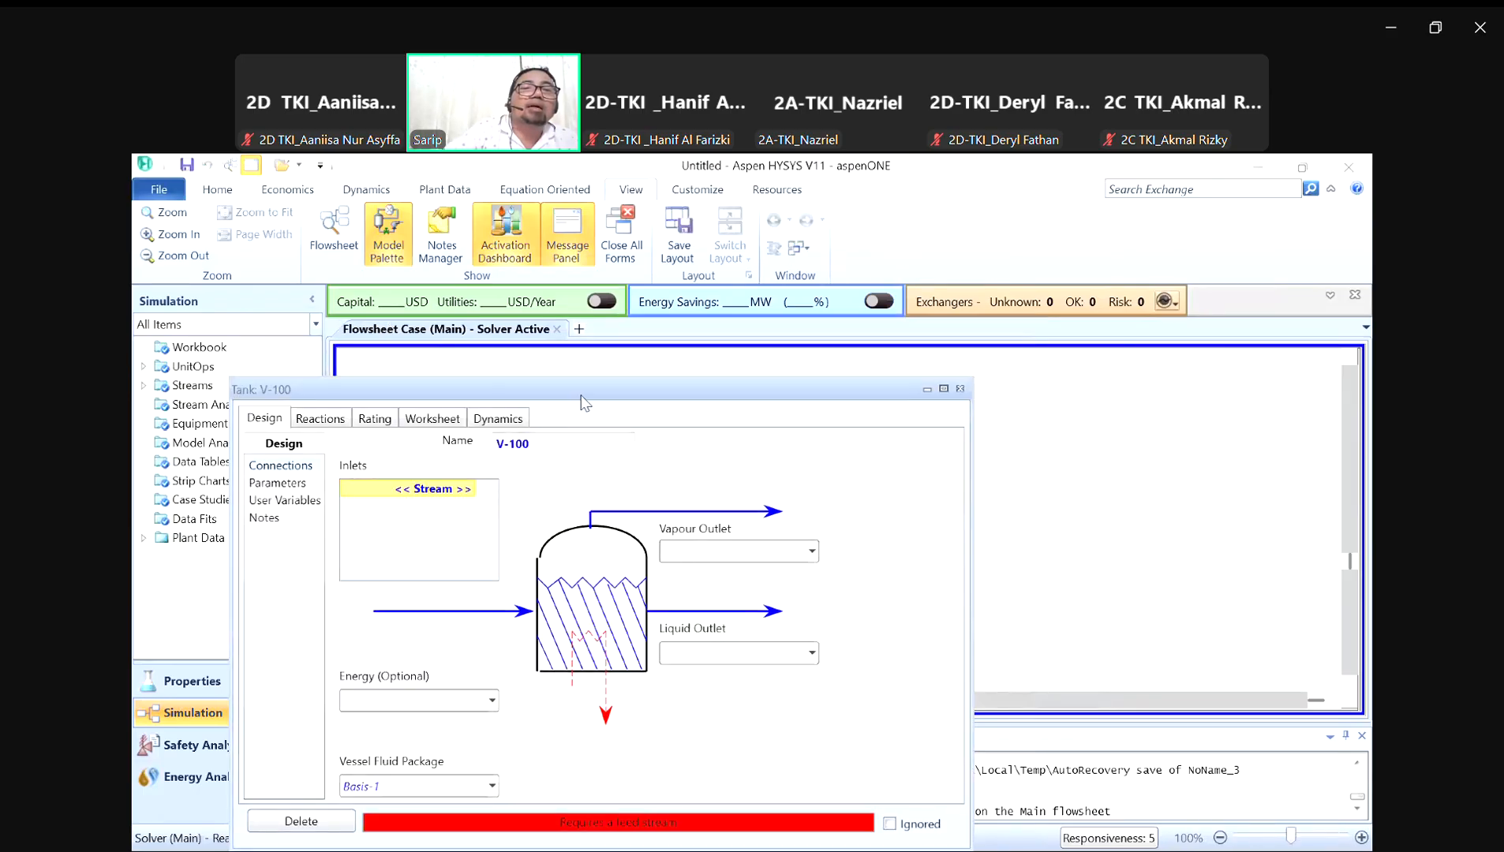
{"action": "left_click_drag", "start_coordinate": [607, 394], "coordinate": [726, 336]}
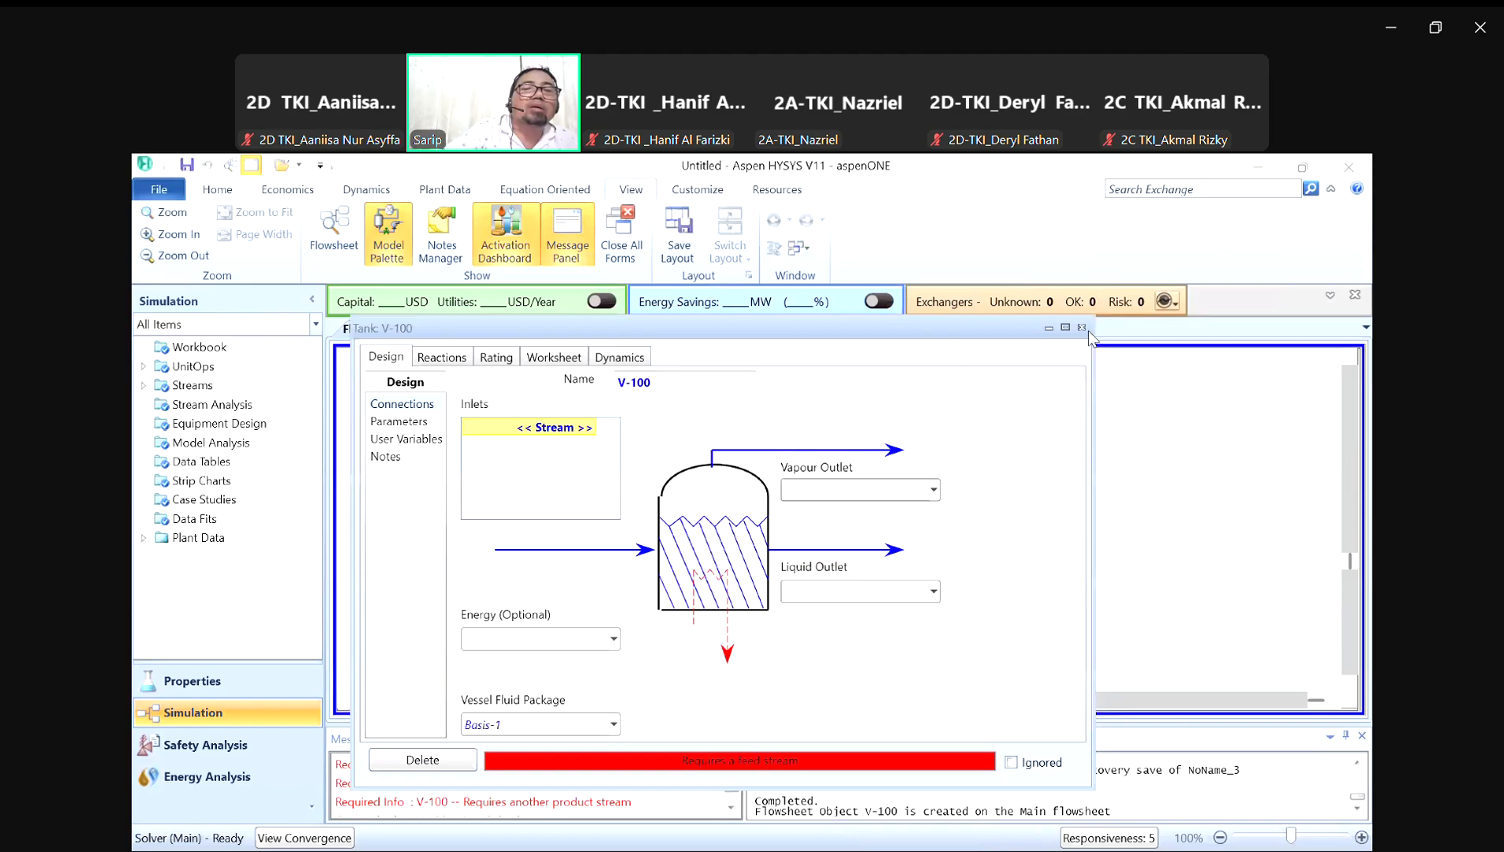
{"action": "left_click", "coordinate": [1081, 329]}
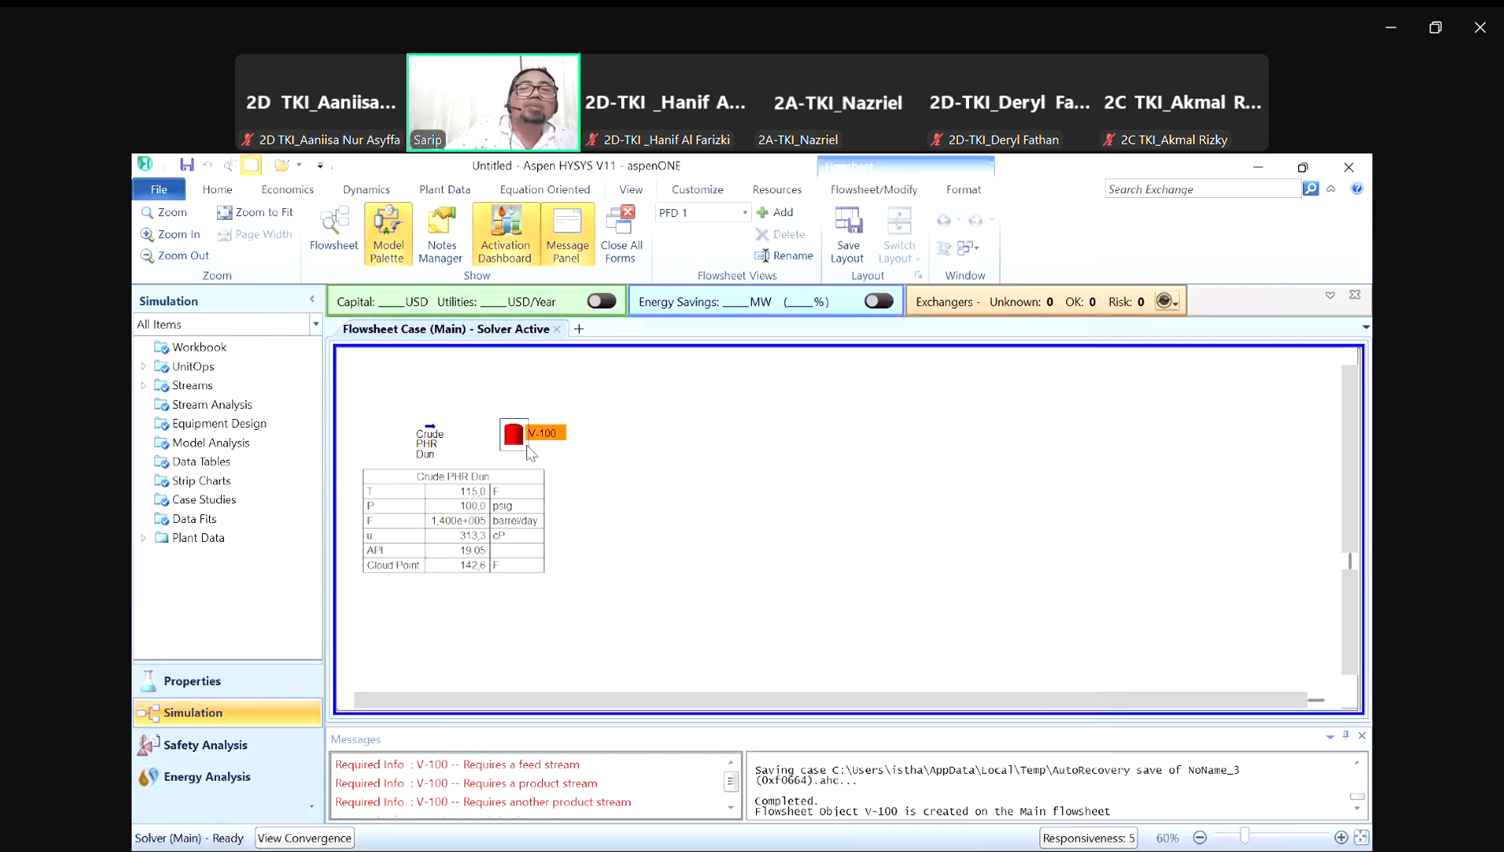
Step: Nudge the V-100 tank into line with the Crude PHR Duri stream and look over its object options
{"action": "left_click_drag", "start_coordinate": [513, 428], "coordinate": [516, 427]}
{"action": "mouse_move", "coordinate": [519, 436]}
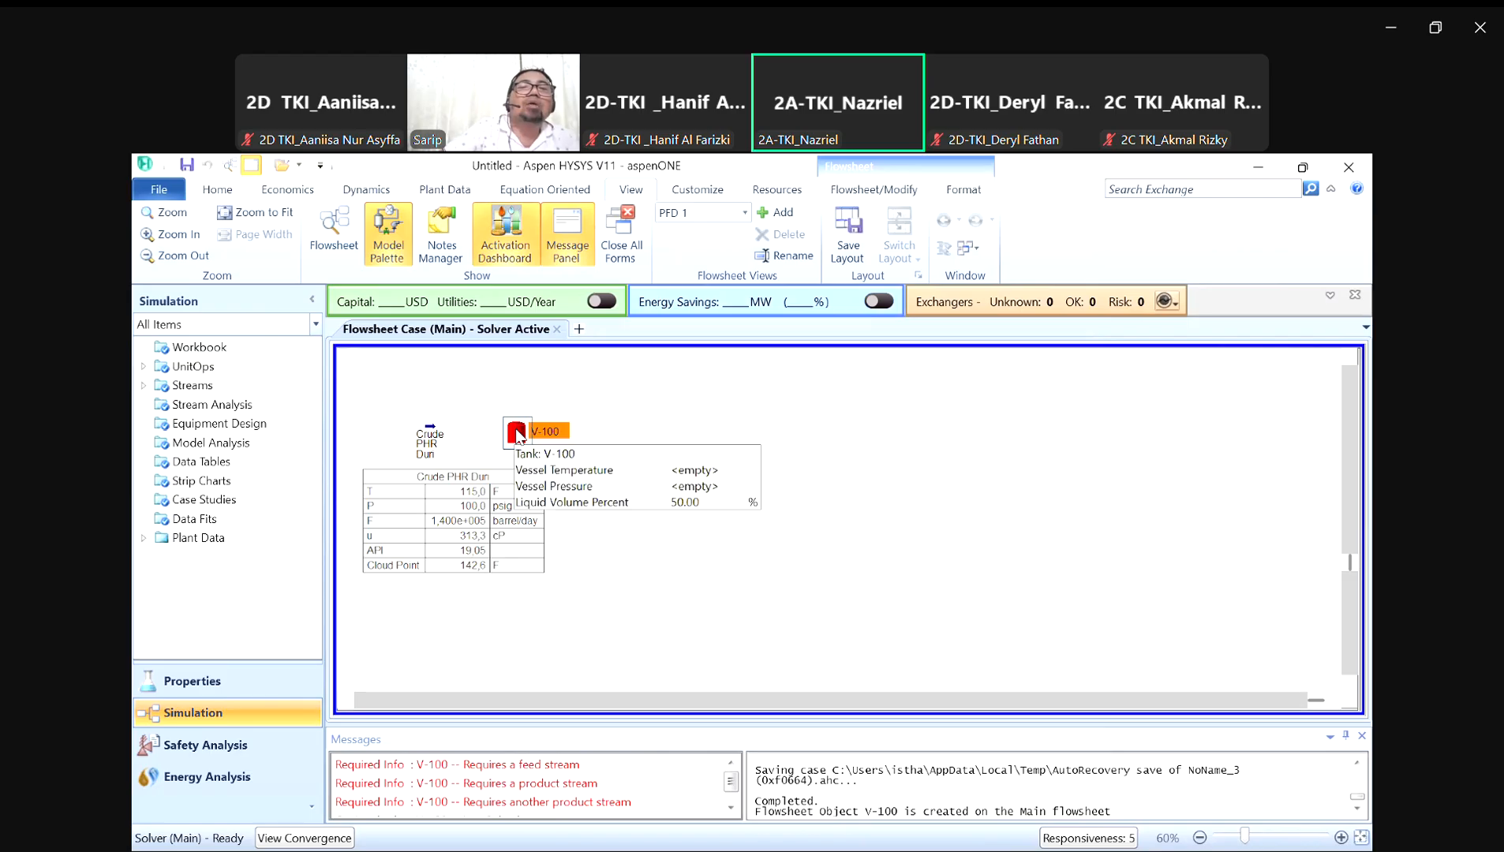
{"action": "right_click", "coordinate": [518, 433]}
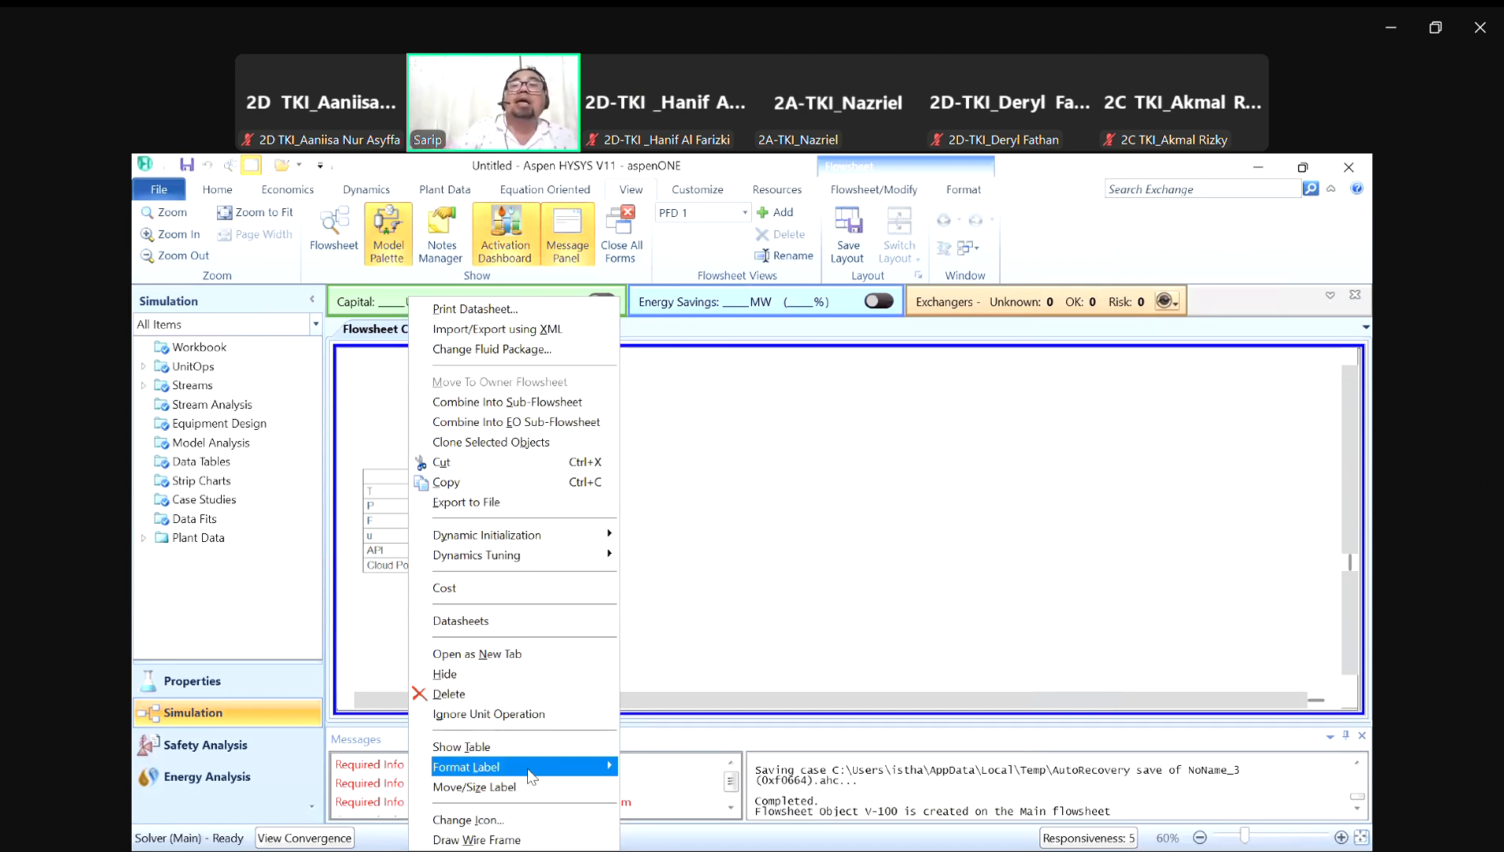
{"action": "left_click", "coordinate": [792, 485]}
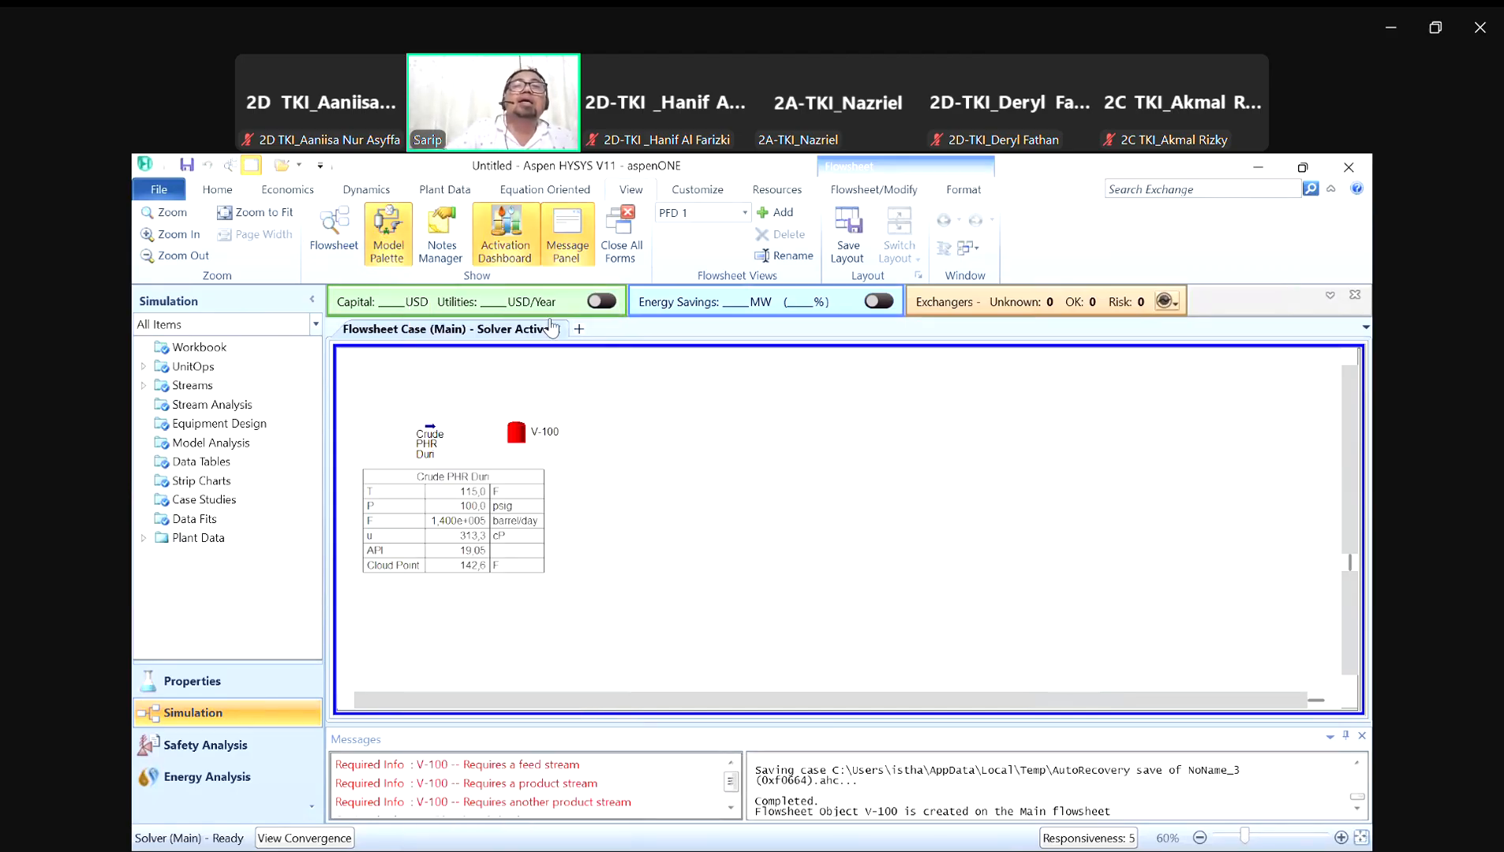
Step: Enlarge the V-100 tank's flowsheet icon with the Size tool and place it beside the Crude PHR Duri stream
{"action": "left_click", "coordinate": [871, 190]}
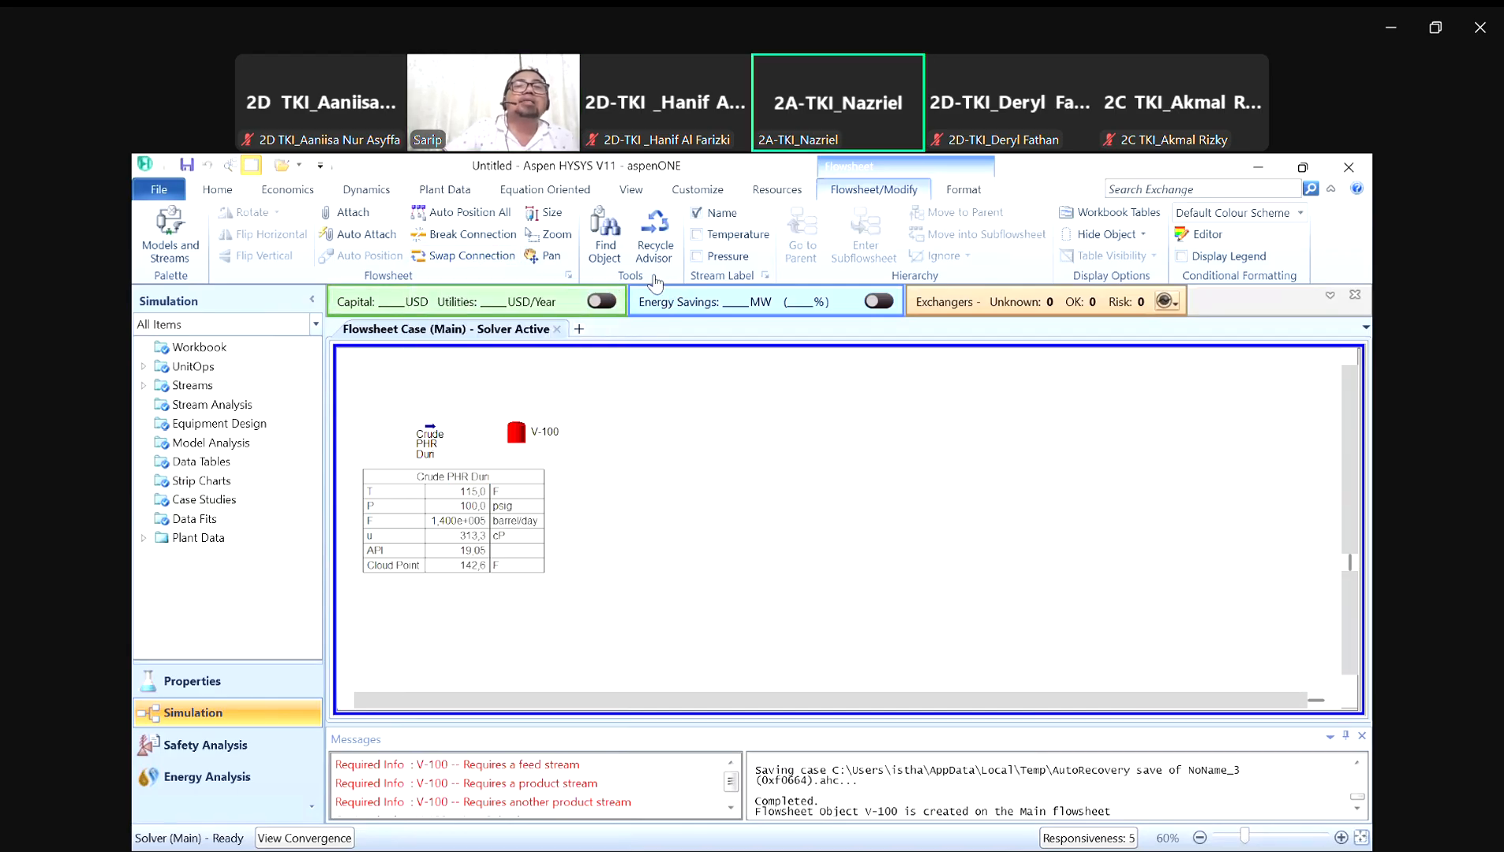
{"action": "left_click", "coordinate": [544, 213]}
{"action": "left_click", "coordinate": [525, 433]}
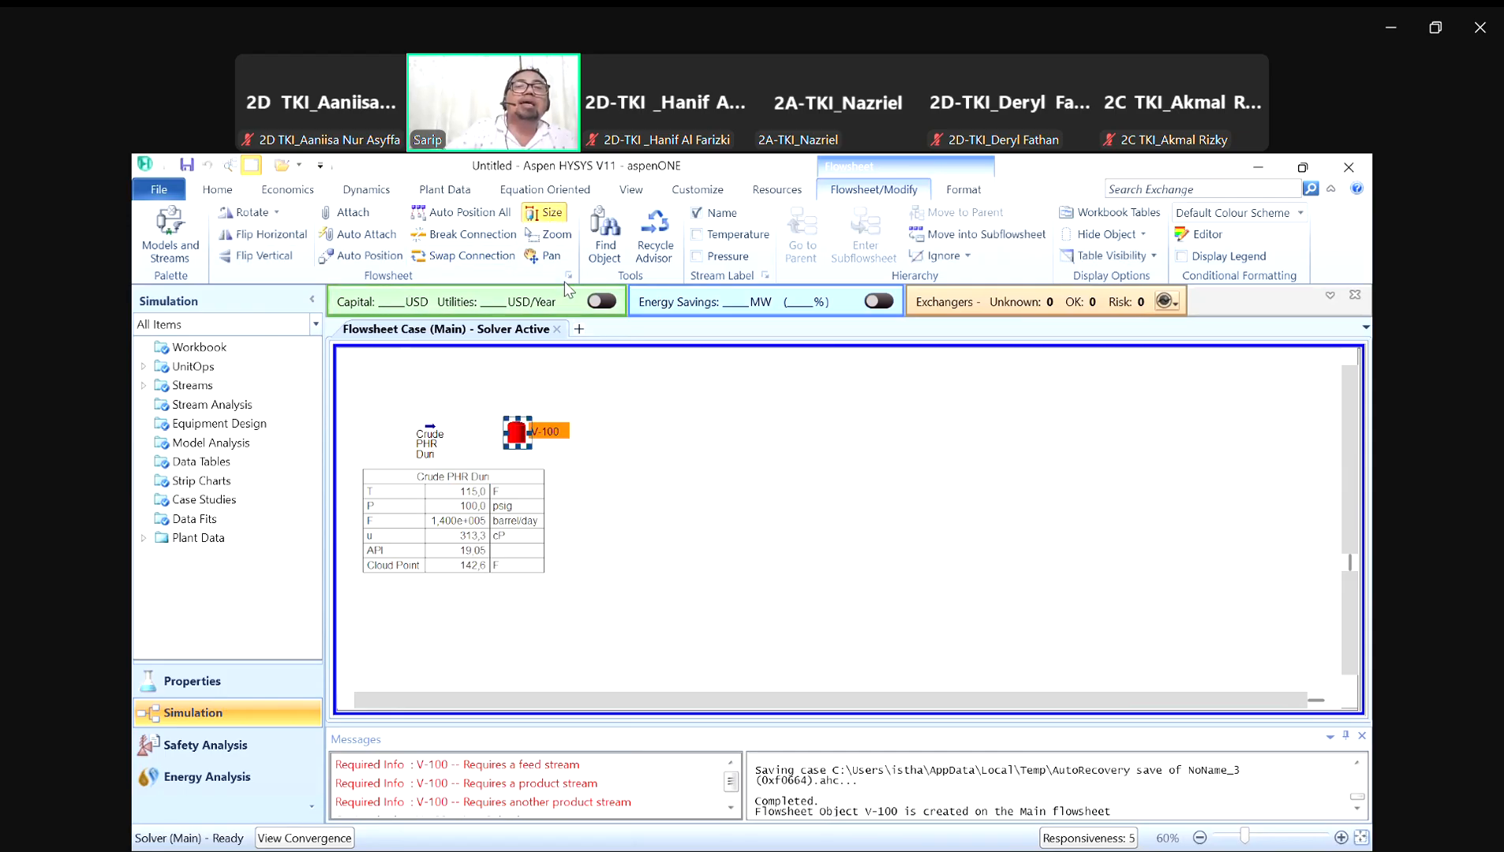
{"action": "left_click_drag", "start_coordinate": [532, 449], "coordinate": [581, 478]}
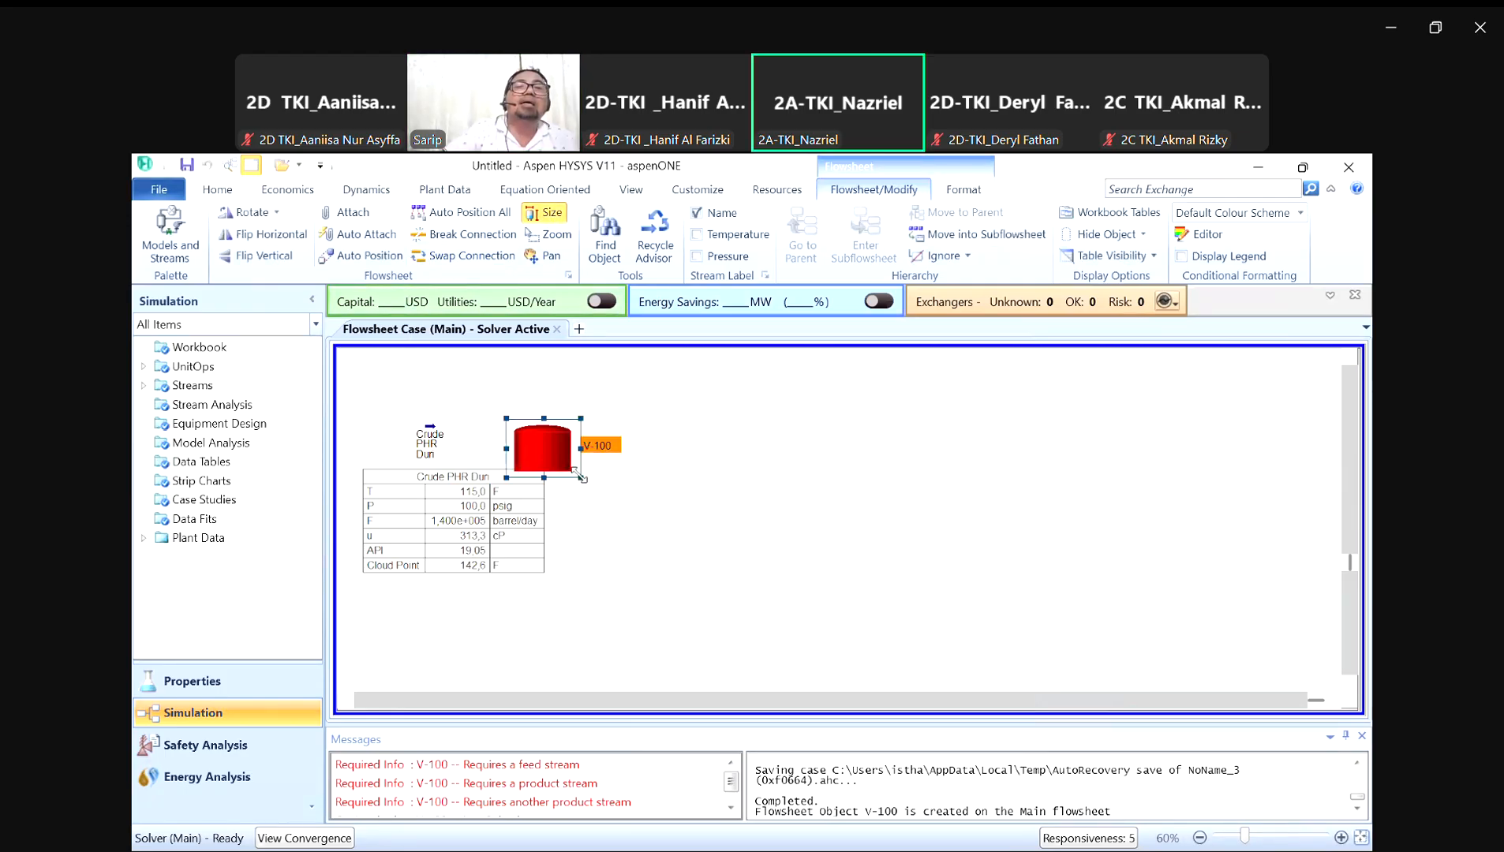
{"action": "left_click_drag", "start_coordinate": [509, 416], "coordinate": [472, 393]}
{"action": "left_click", "coordinate": [758, 447]}
{"action": "left_click_drag", "start_coordinate": [537, 441], "coordinate": [538, 426]}
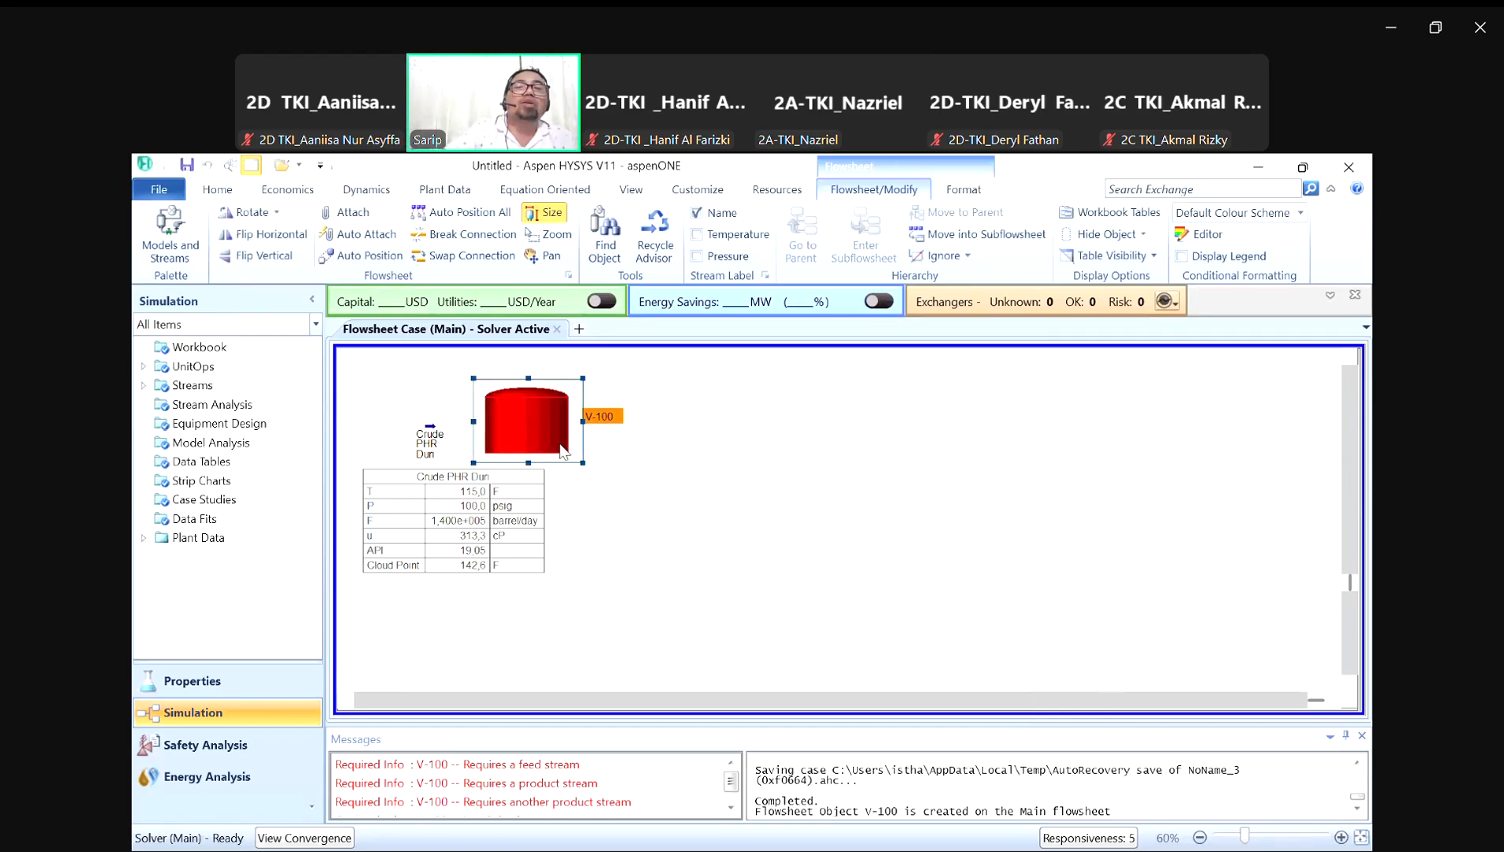
{"action": "left_click", "coordinate": [665, 483]}
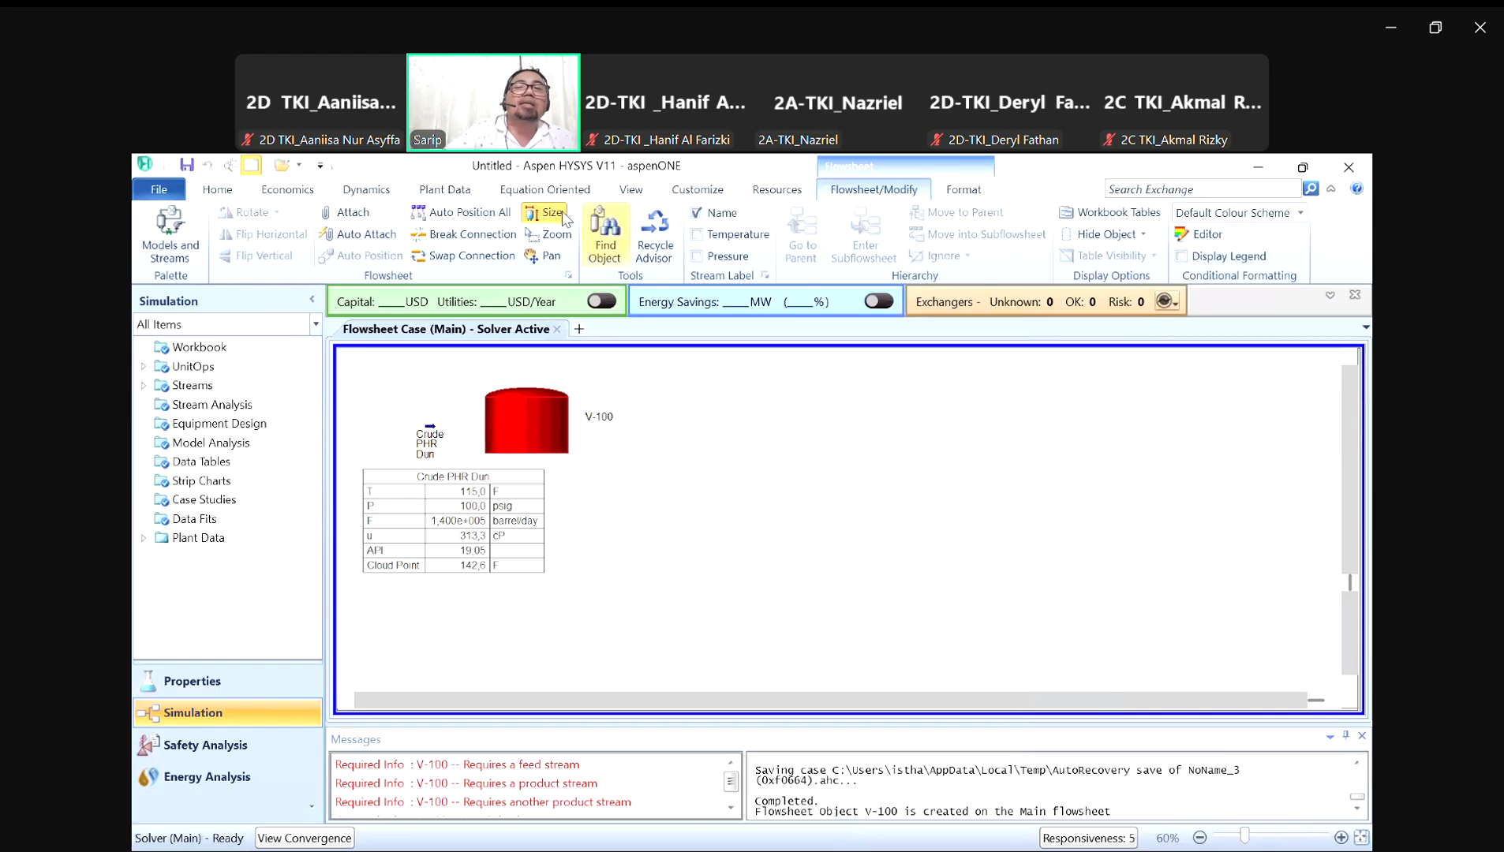
Step: Open the V-100 tank's design connections and attach Crude PHR Duri as its inlet stream
{"action": "left_click", "coordinate": [526, 425]}
{"action": "double_click", "coordinate": [525, 418]}
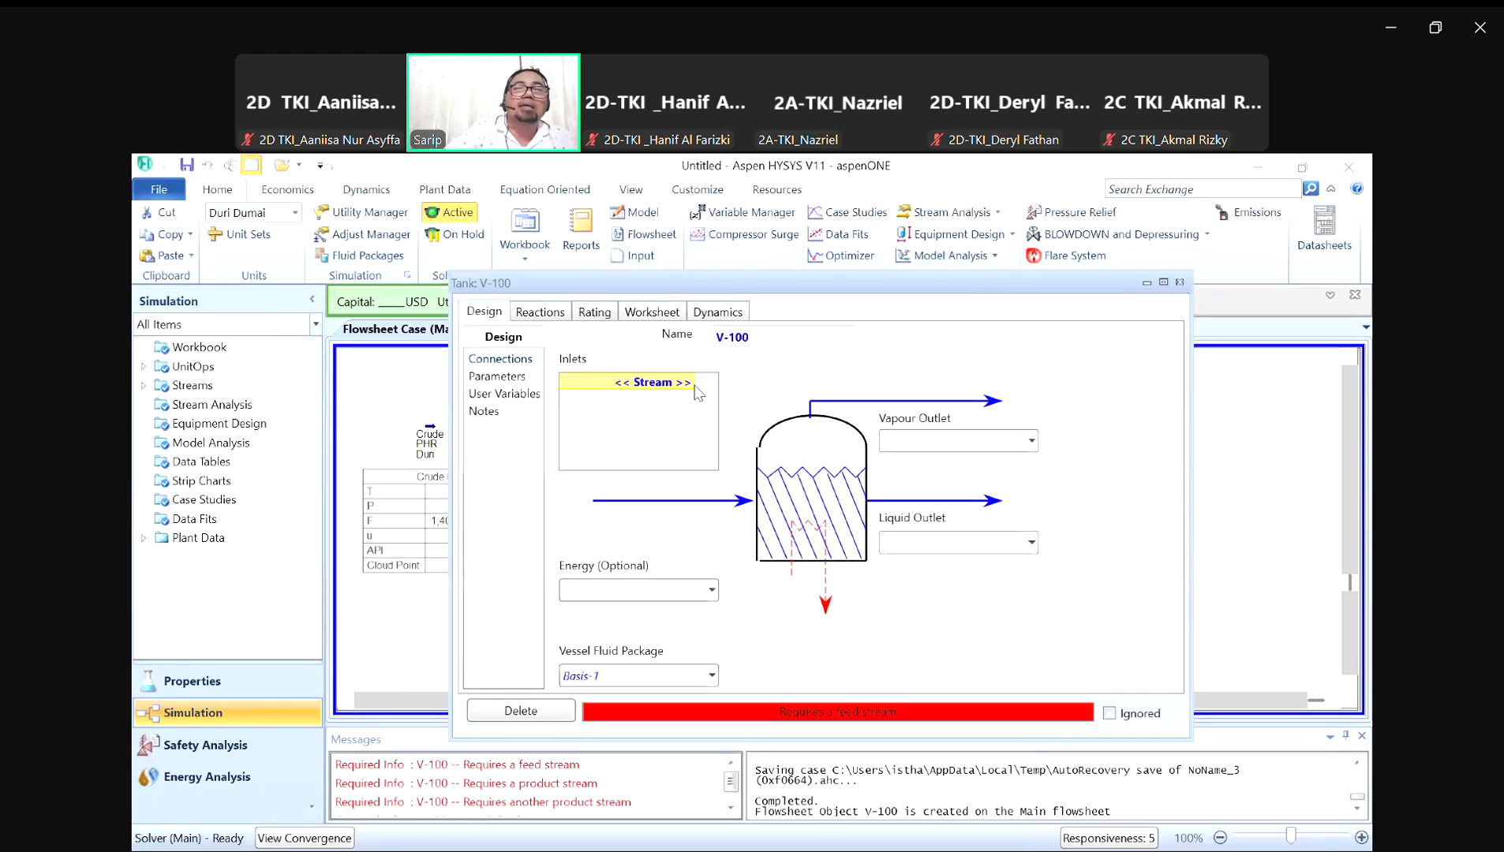
{"action": "left_click", "coordinate": [695, 386]}
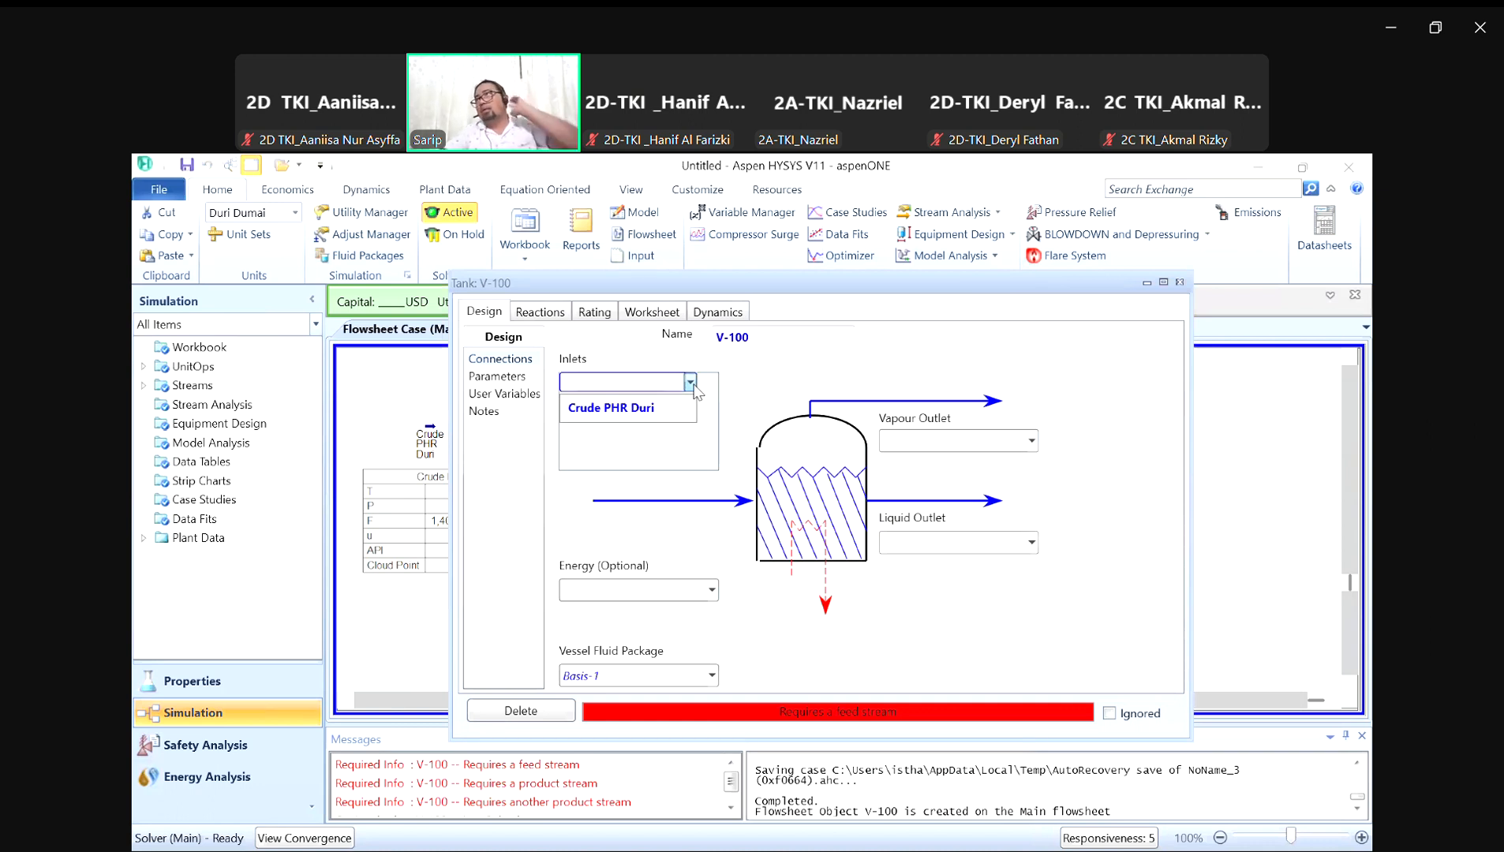
{"action": "left_click", "coordinate": [694, 385]}
{"action": "left_click", "coordinate": [692, 385]}
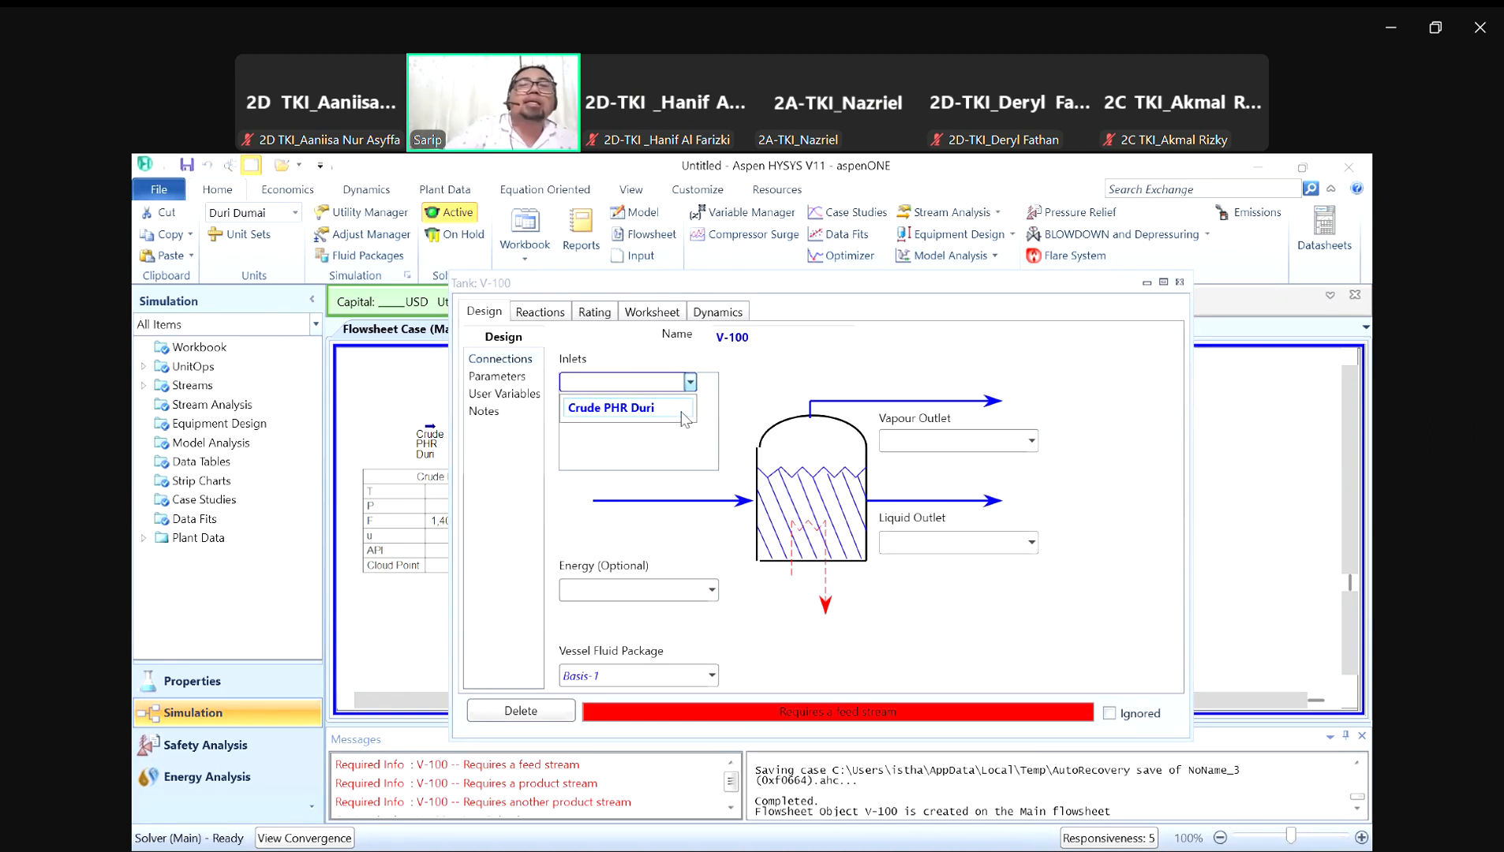
{"action": "left_click", "coordinate": [684, 409]}
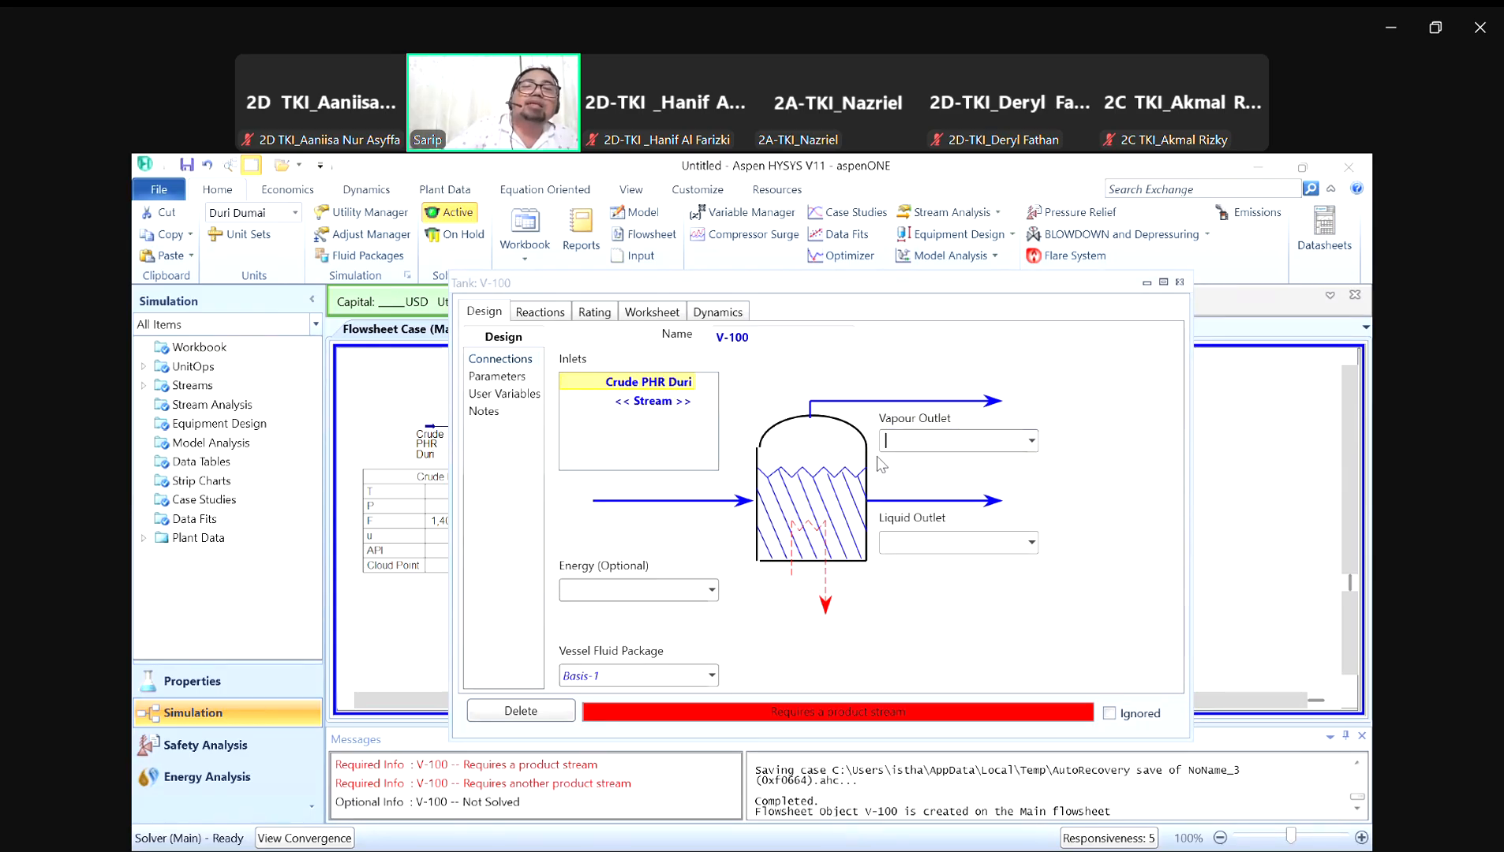
Step: Rename the V-100 tank as CO Tank
{"action": "type", "text": "Oil Tank"}
{"action": "key", "text": "Return"}
{"action": "type", "text": "C"}
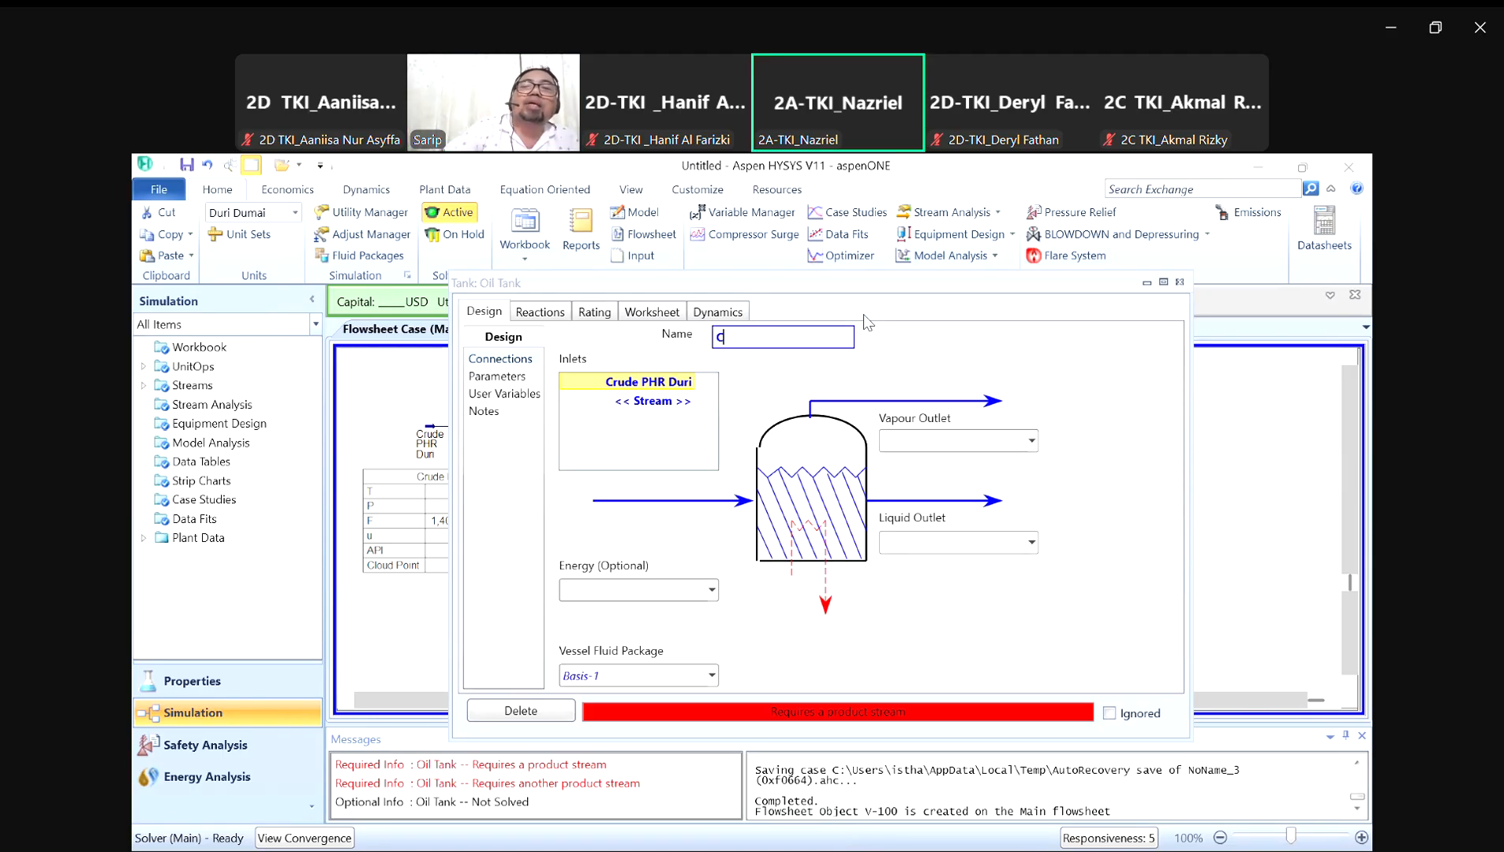
{"action": "type", "text": "O Tank"}
{"action": "key", "text": "Return"}
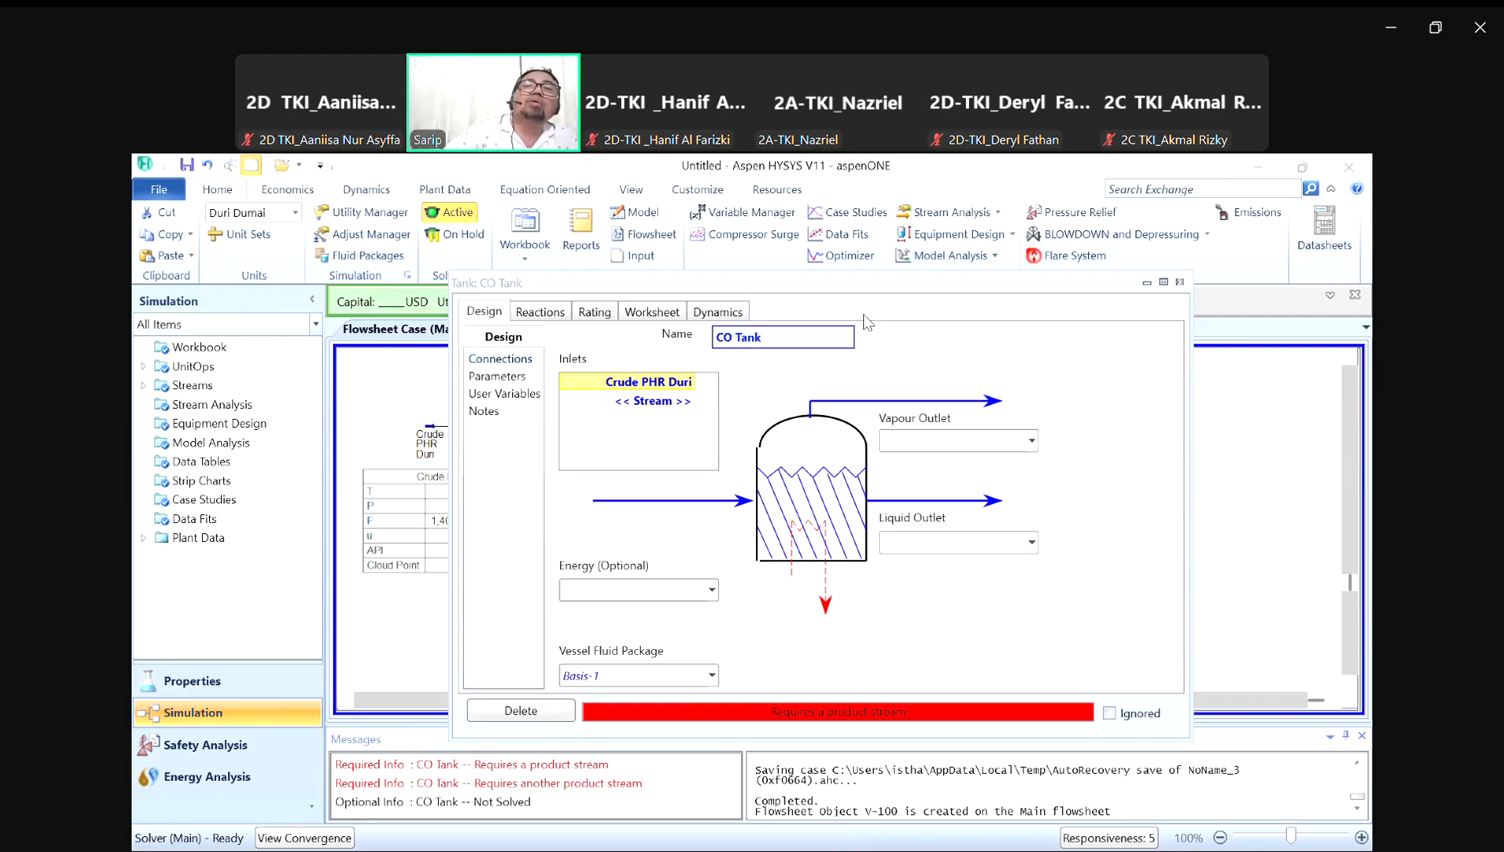
Step: Attach an optional energy stream named Panas to the tank
{"action": "left_click", "coordinate": [642, 589]}
{"action": "type", "text": "Q"}
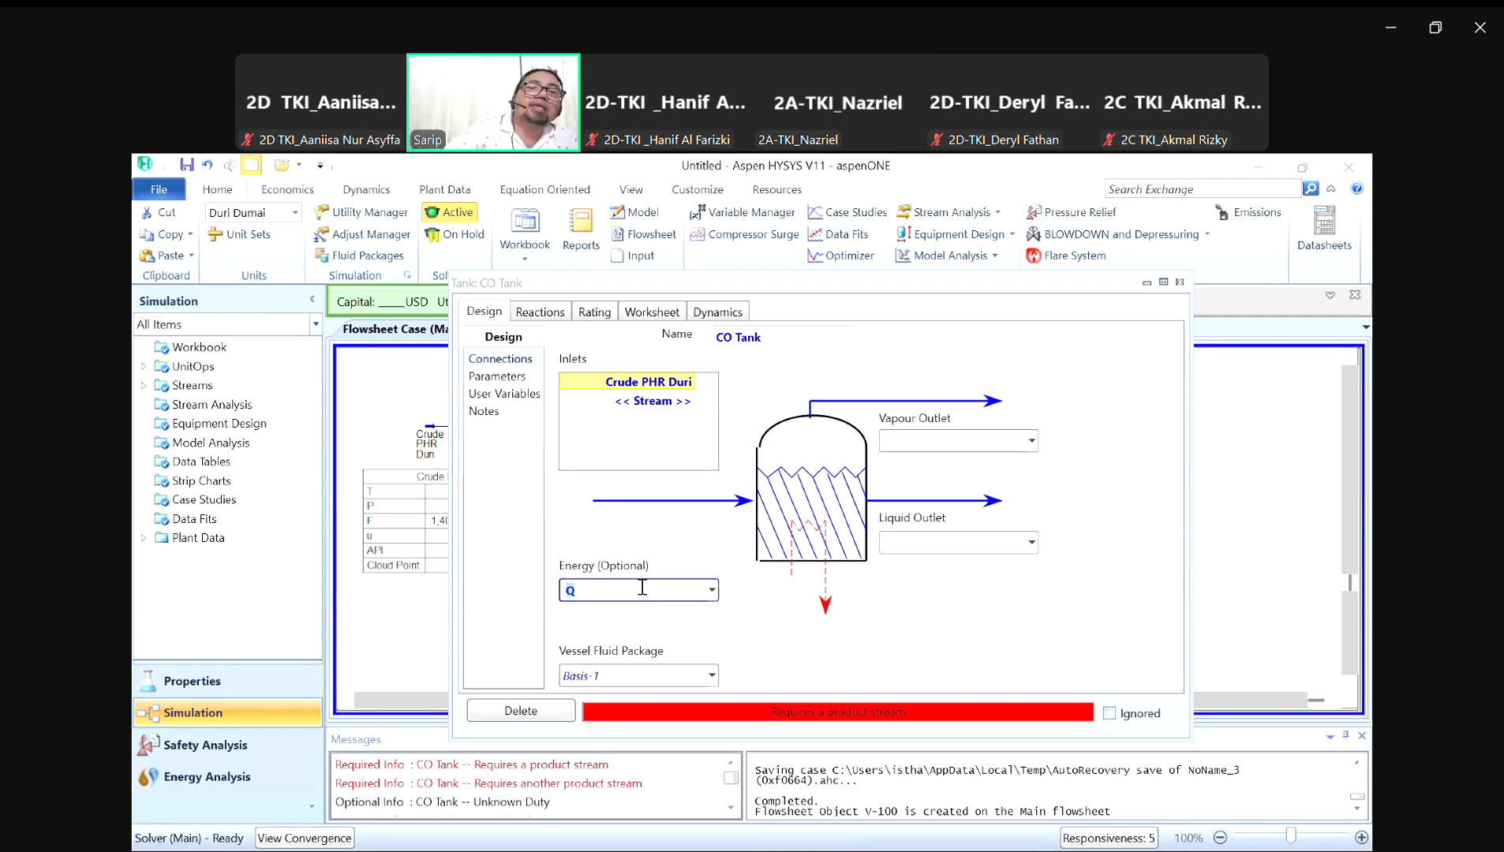
{"action": "type", "text": "Panas"}
{"action": "key", "text": "Return"}
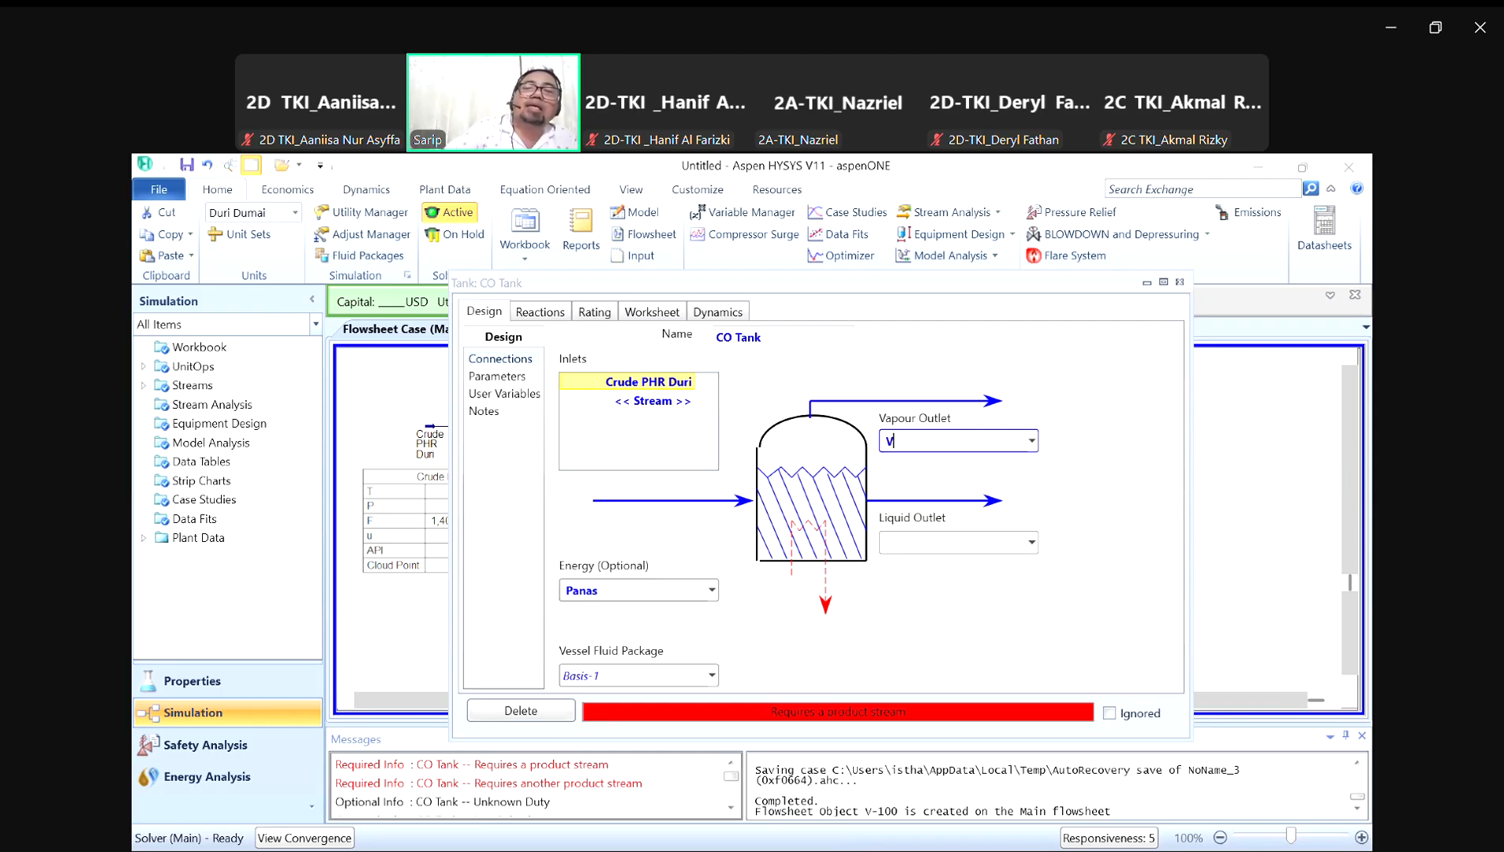
Step: Name the tank's vapour outlet stream V and its liquid outlet stream Pipeline
{"action": "key", "text": "Return"}
{"action": "left_click", "coordinate": [965, 543]}
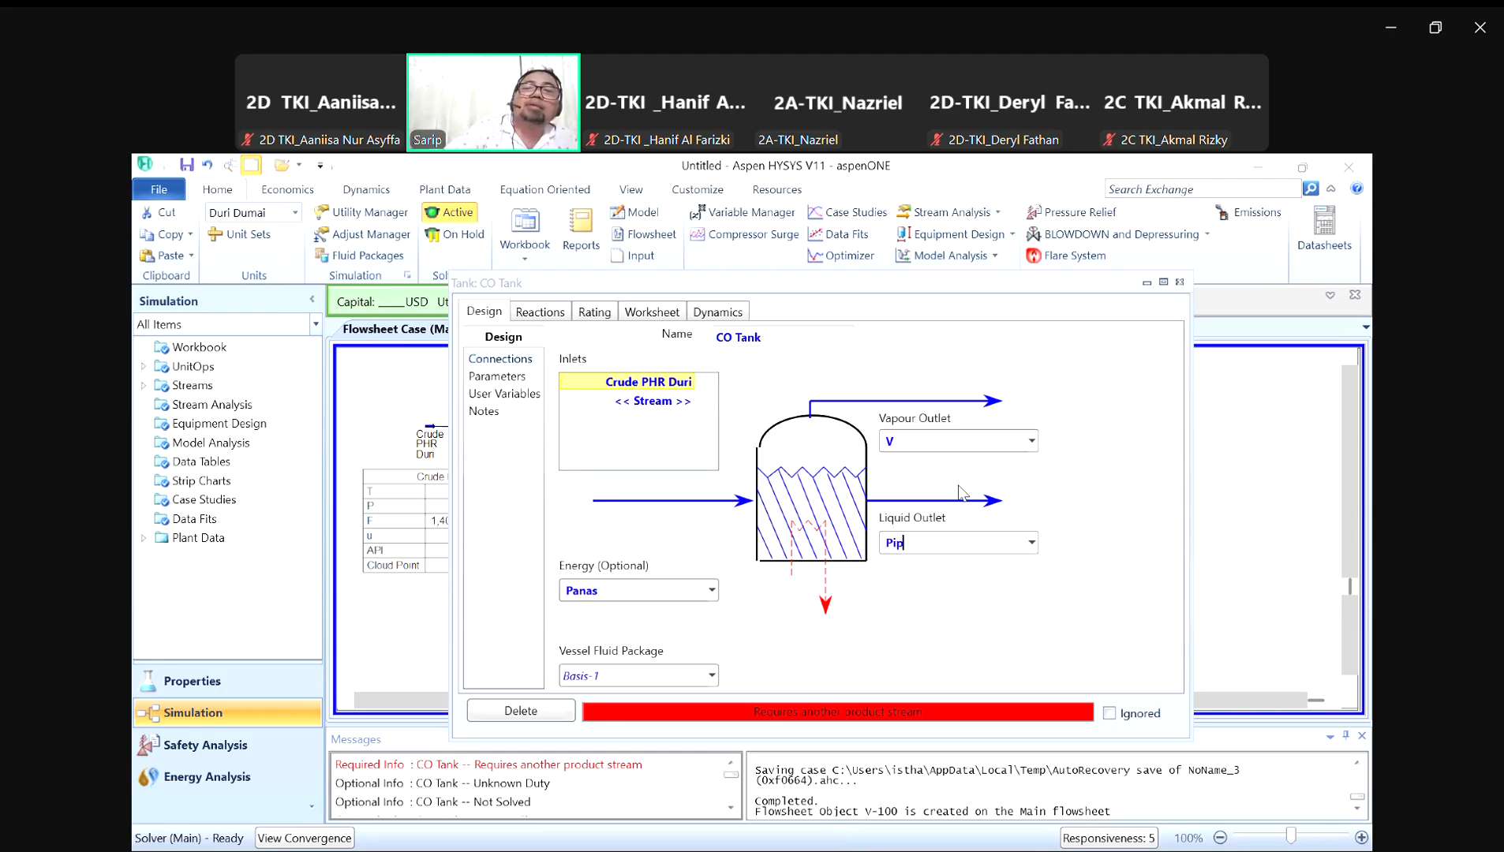
{"action": "key", "text": "Return"}
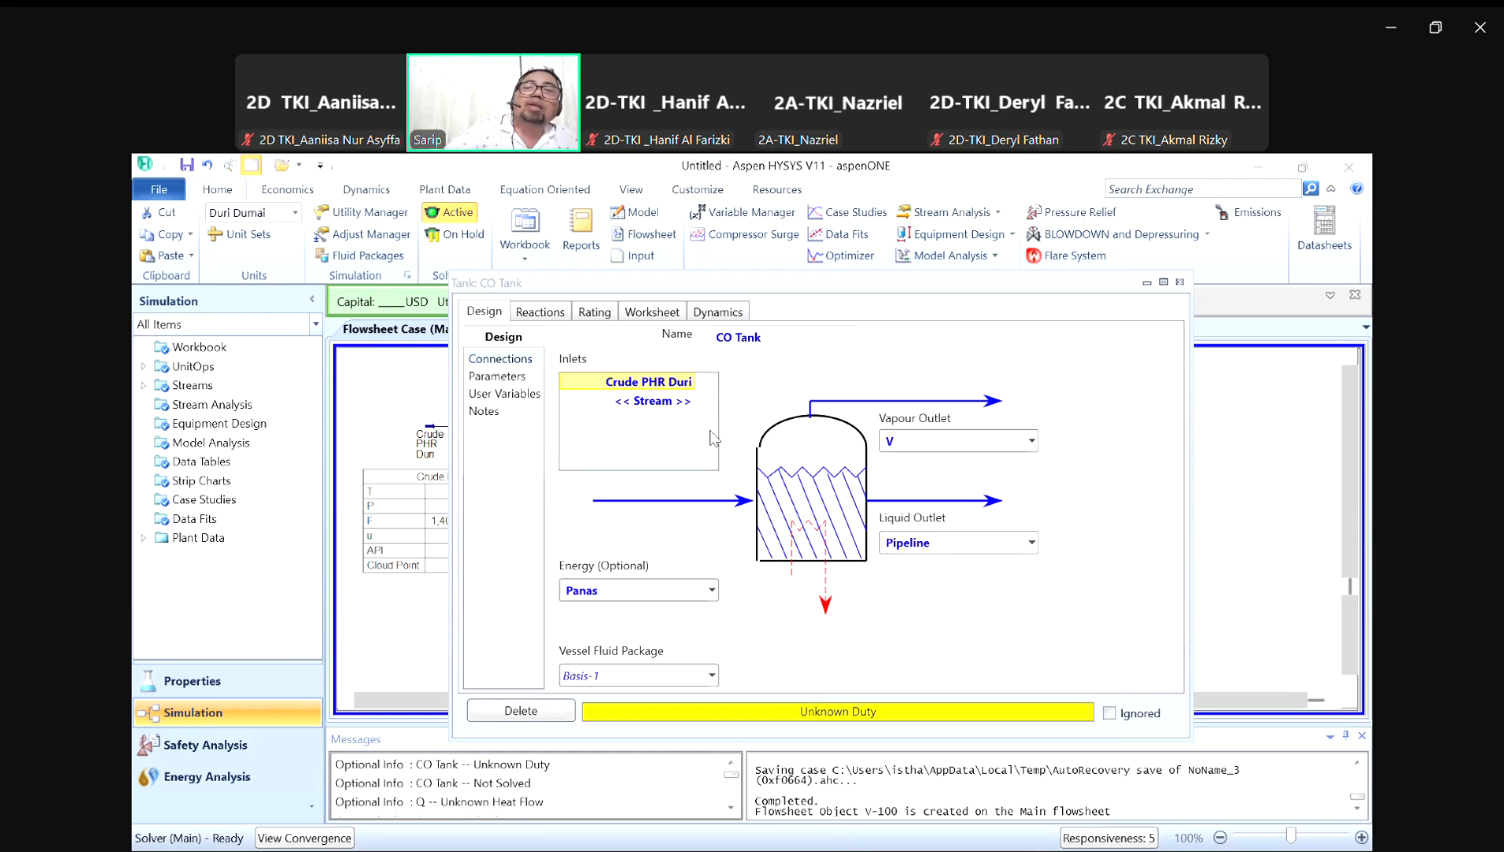
Step: Change the name of the tank's liquid outlet stream to To Pipeline
{"action": "left_click", "coordinate": [888, 544]}
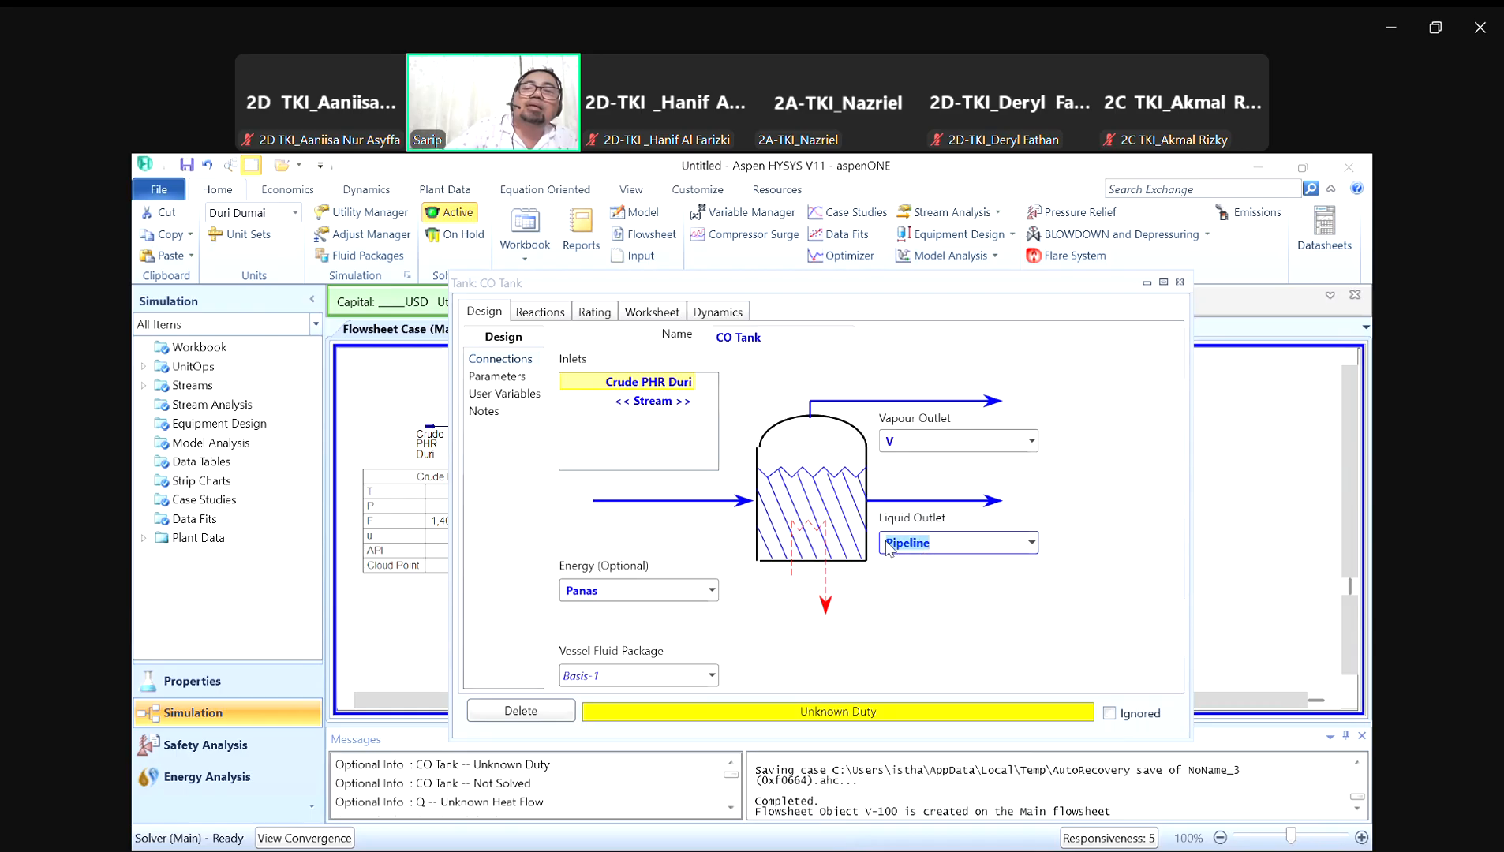
{"action": "left_click", "coordinate": [897, 543]}
{"action": "type", "text": "Two"}
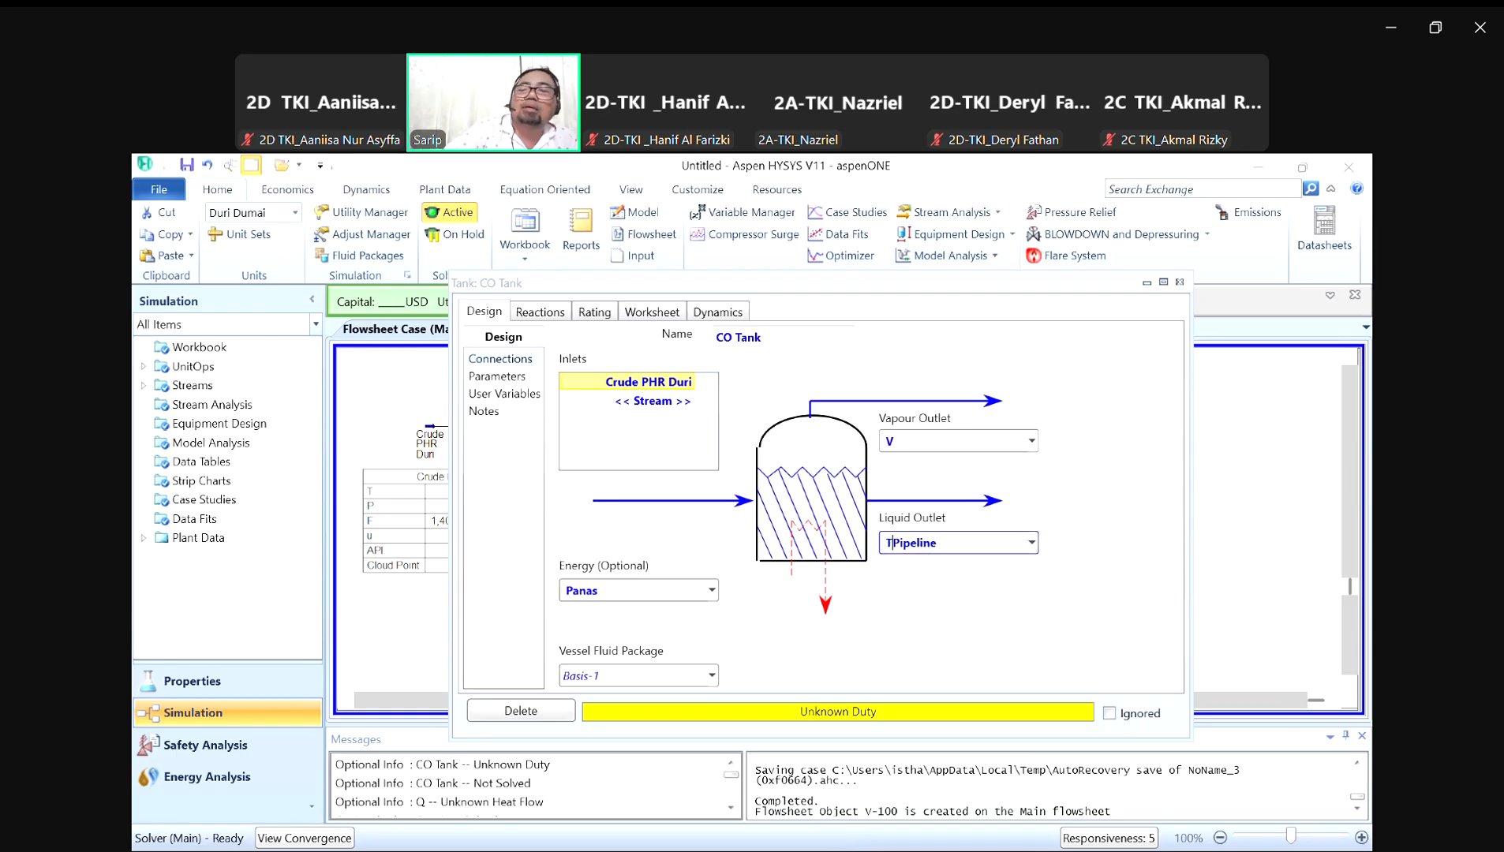
{"action": "key", "text": "Return"}
{"action": "left_click", "coordinate": [850, 634]}
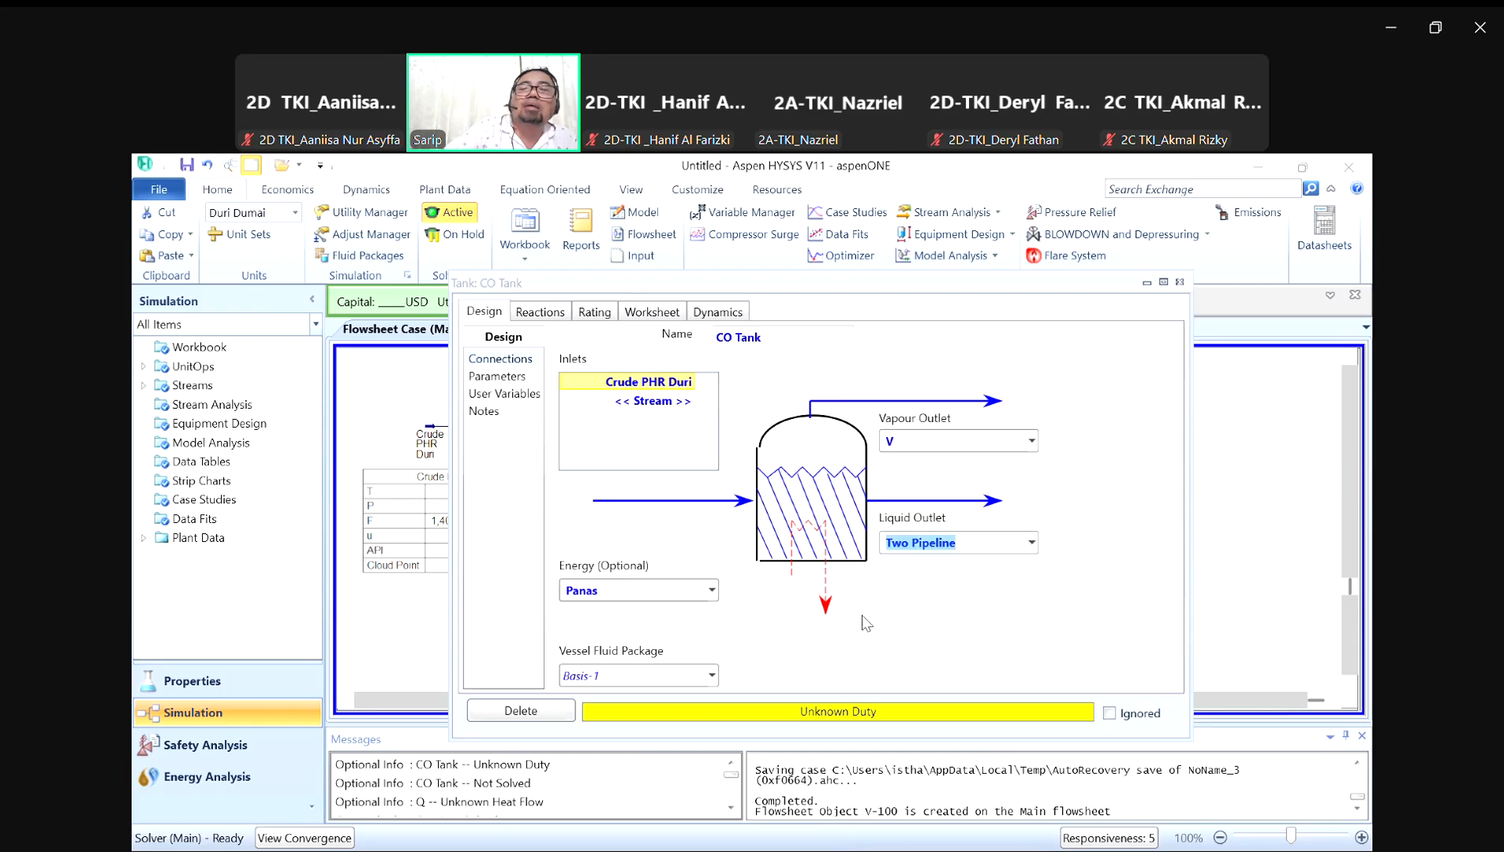
{"action": "left_click", "coordinate": [914, 546]}
{"action": "left_click", "coordinate": [915, 544]}
{"action": "key", "text": "BackSpace"}
{"action": "key", "text": "BackSpace"}
{"action": "key", "text": "BackSpace"}
{"action": "type", "text": "o"}
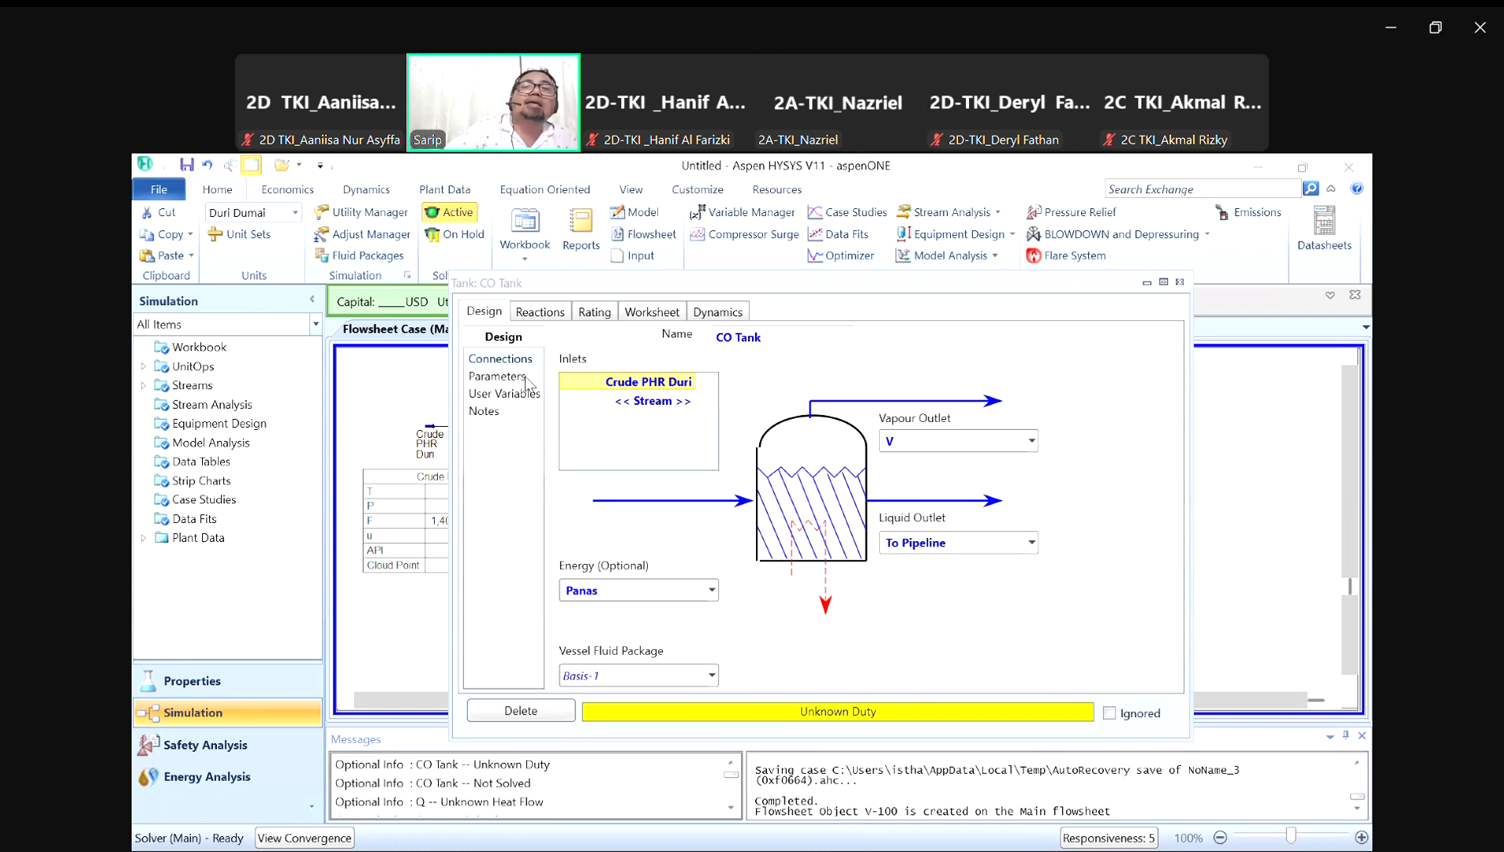
Step: Set the To Pipeline stream's temperature to 143 F in the CO Tank worksheet and return to the flowsheet
{"action": "left_click", "coordinate": [652, 312]}
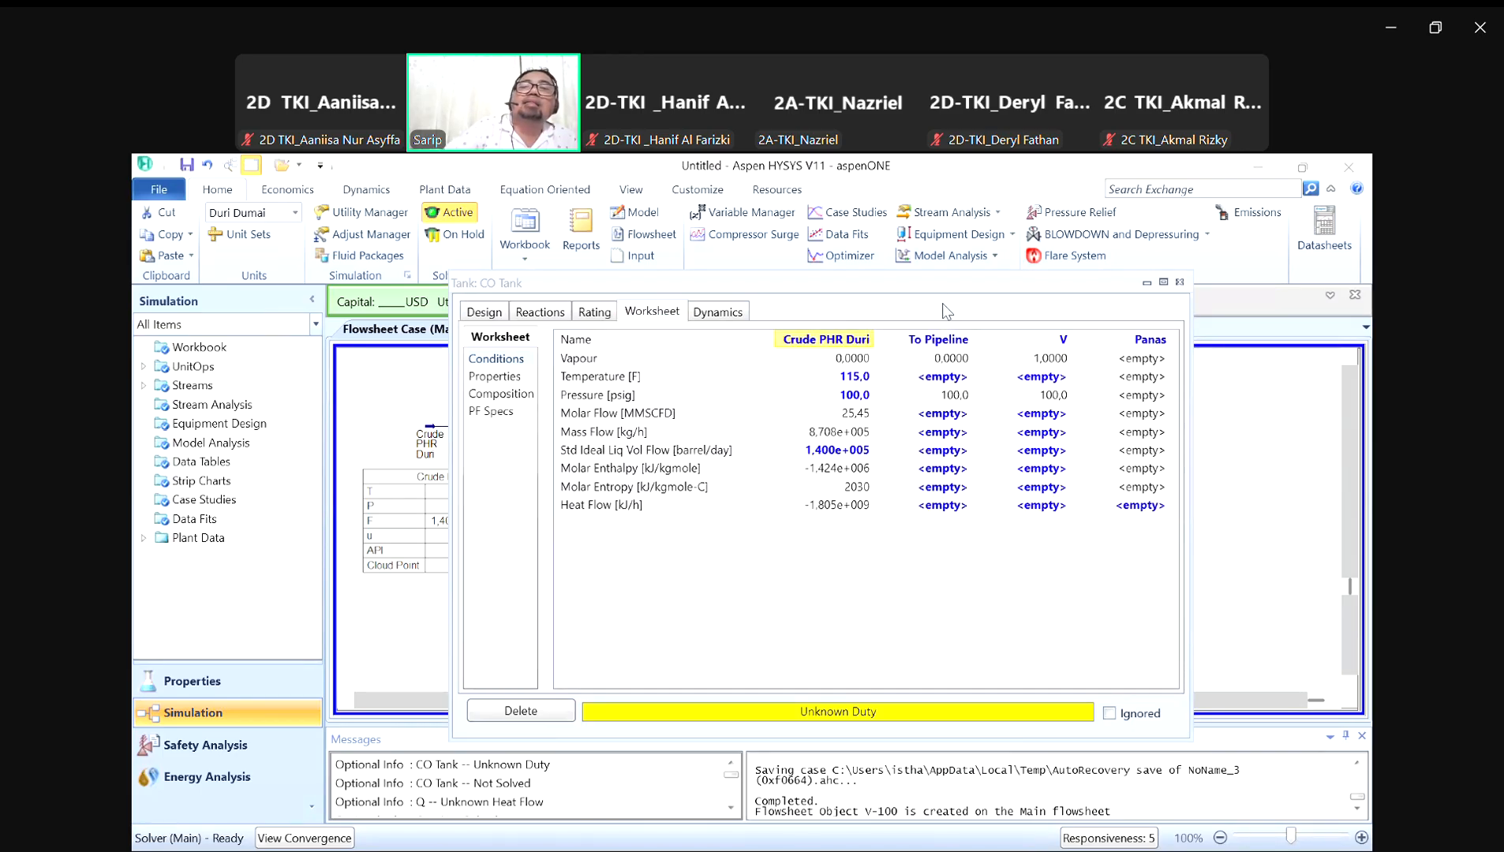
{"action": "left_click", "coordinate": [935, 379]}
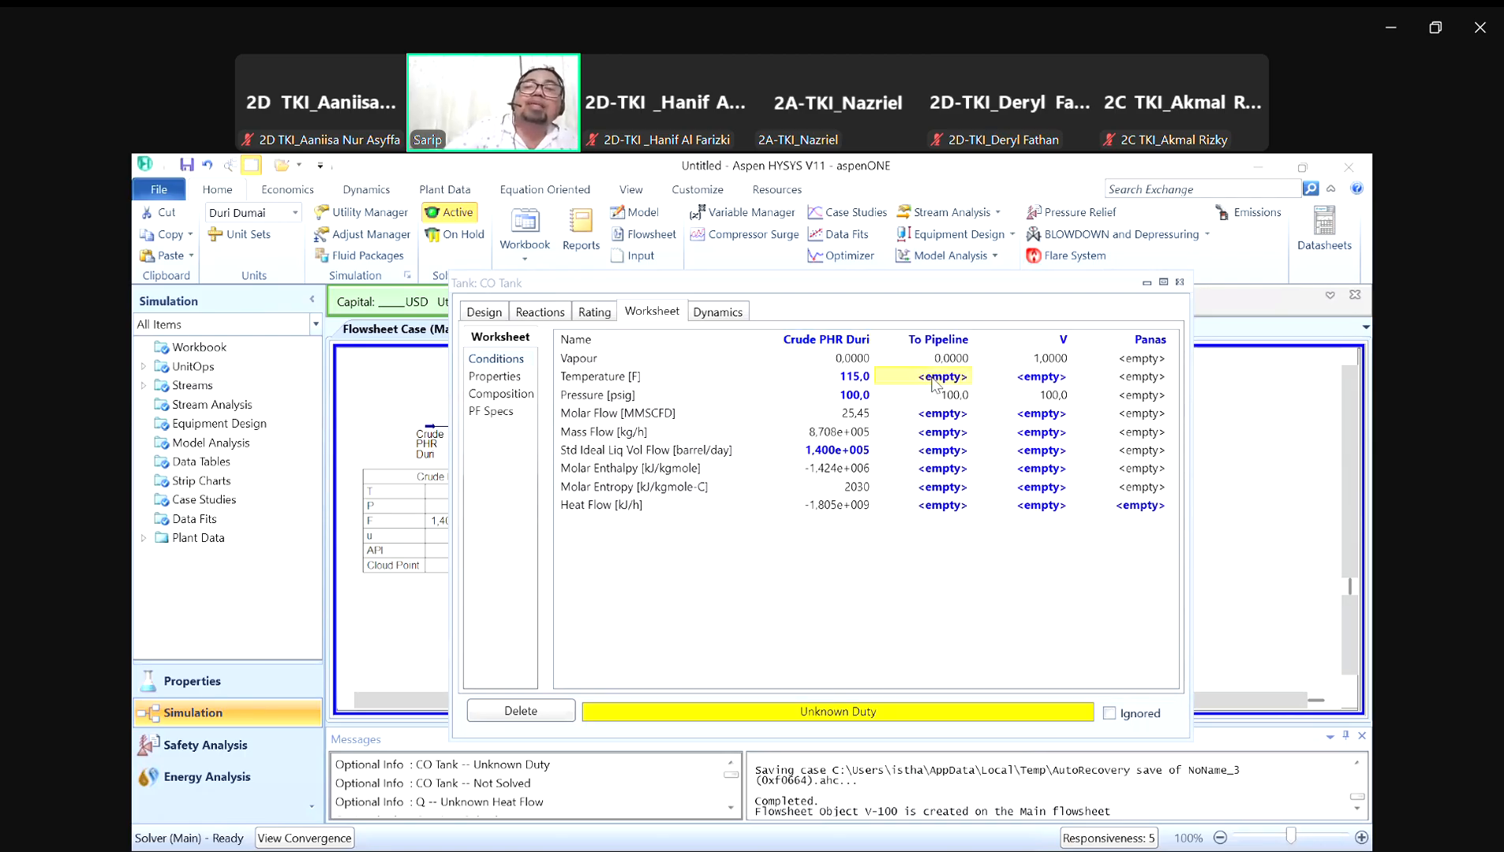
{"action": "type", "text": "143"}
{"action": "key", "text": "Return"}
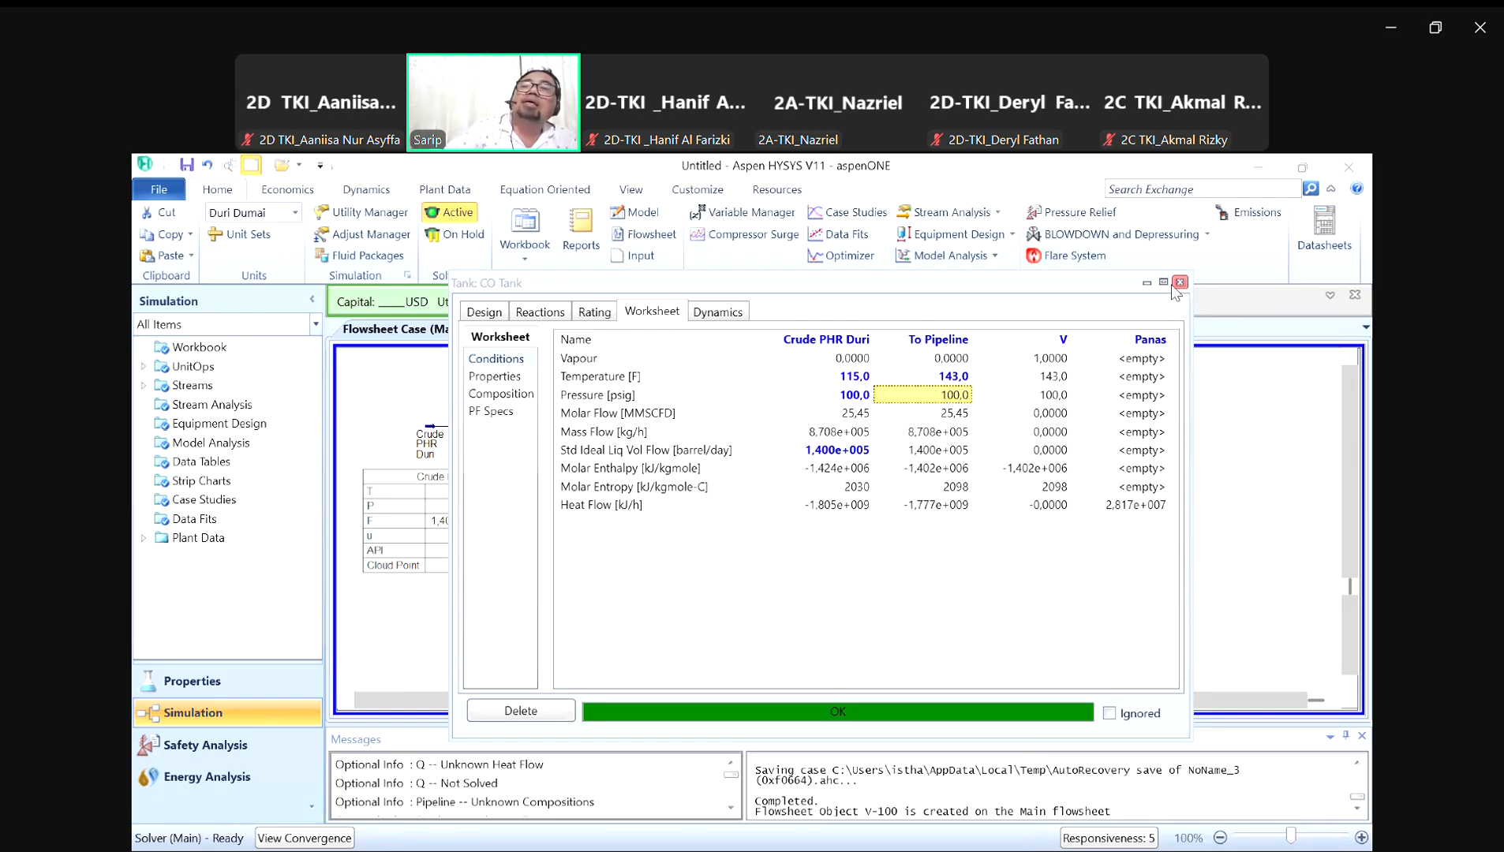
{"action": "left_click", "coordinate": [1179, 283]}
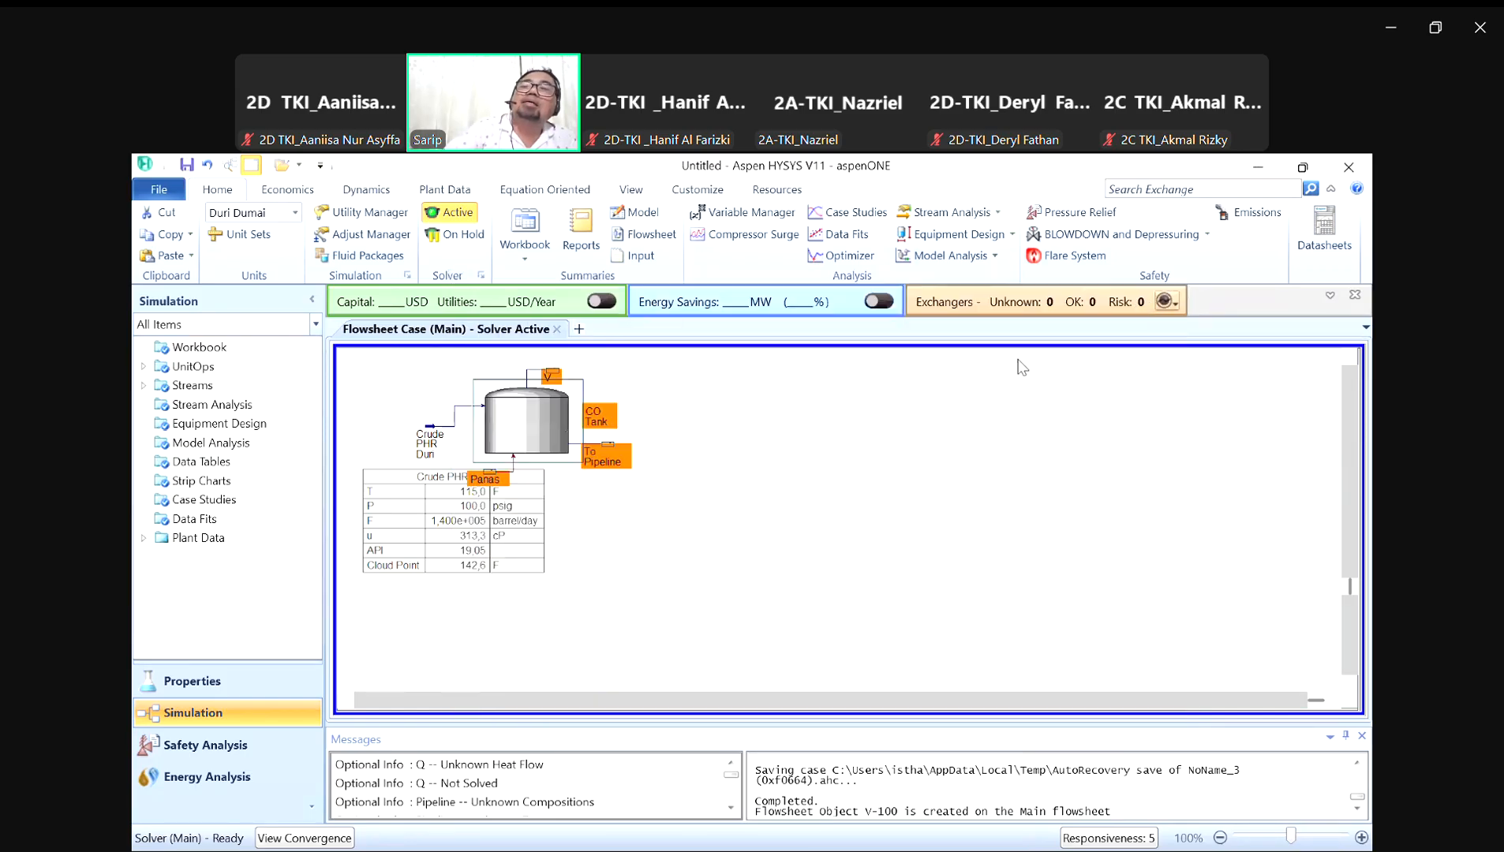
{"action": "left_click", "coordinate": [774, 478]}
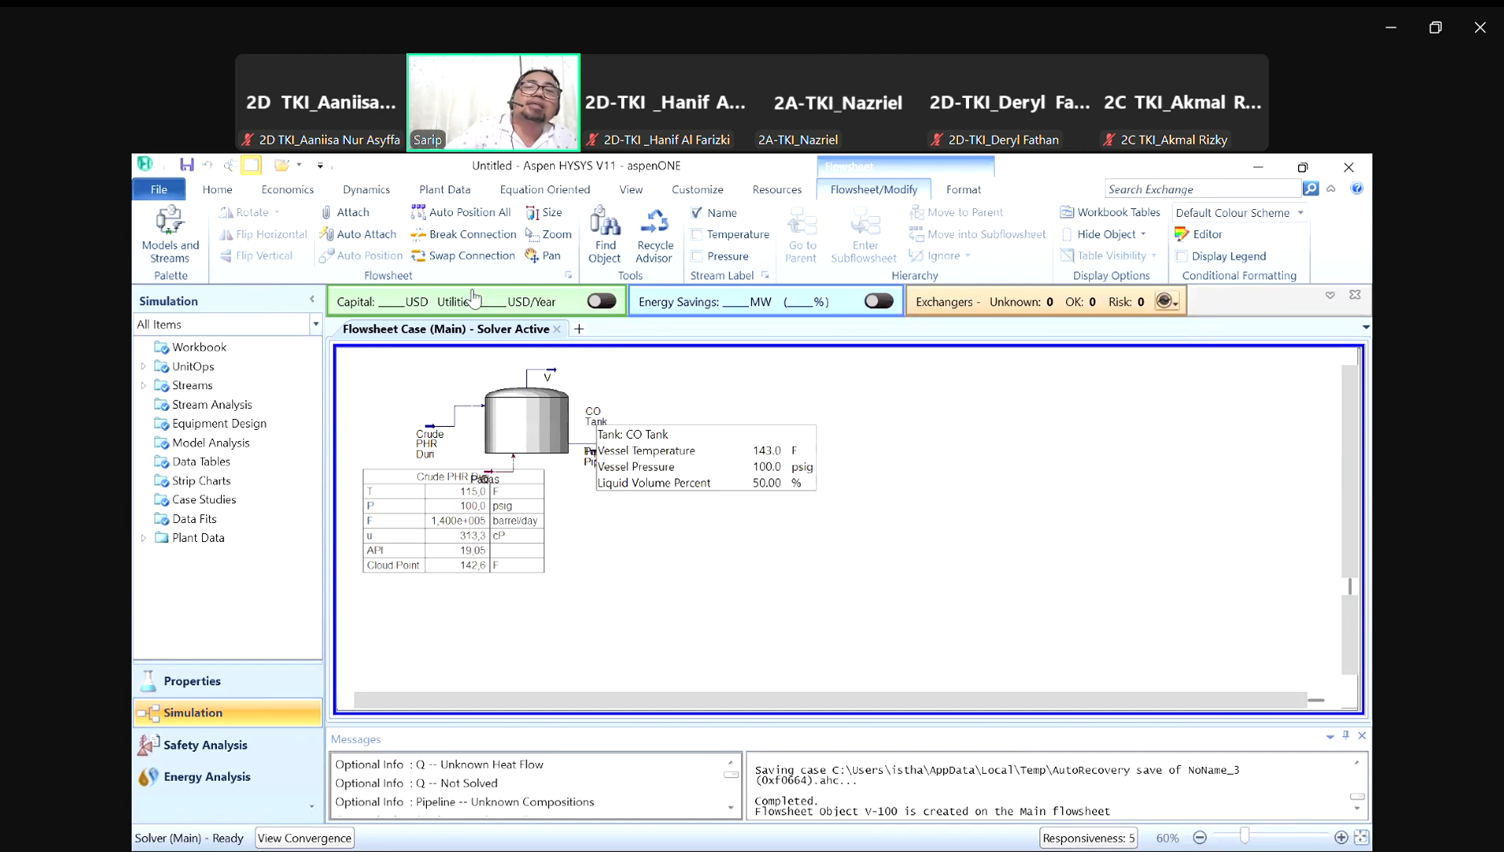
Step: Show the Model Palette and move the Crude PHR Duri stream and its property table away from the tank's crowded lower labels
{"action": "left_click", "coordinate": [631, 189]}
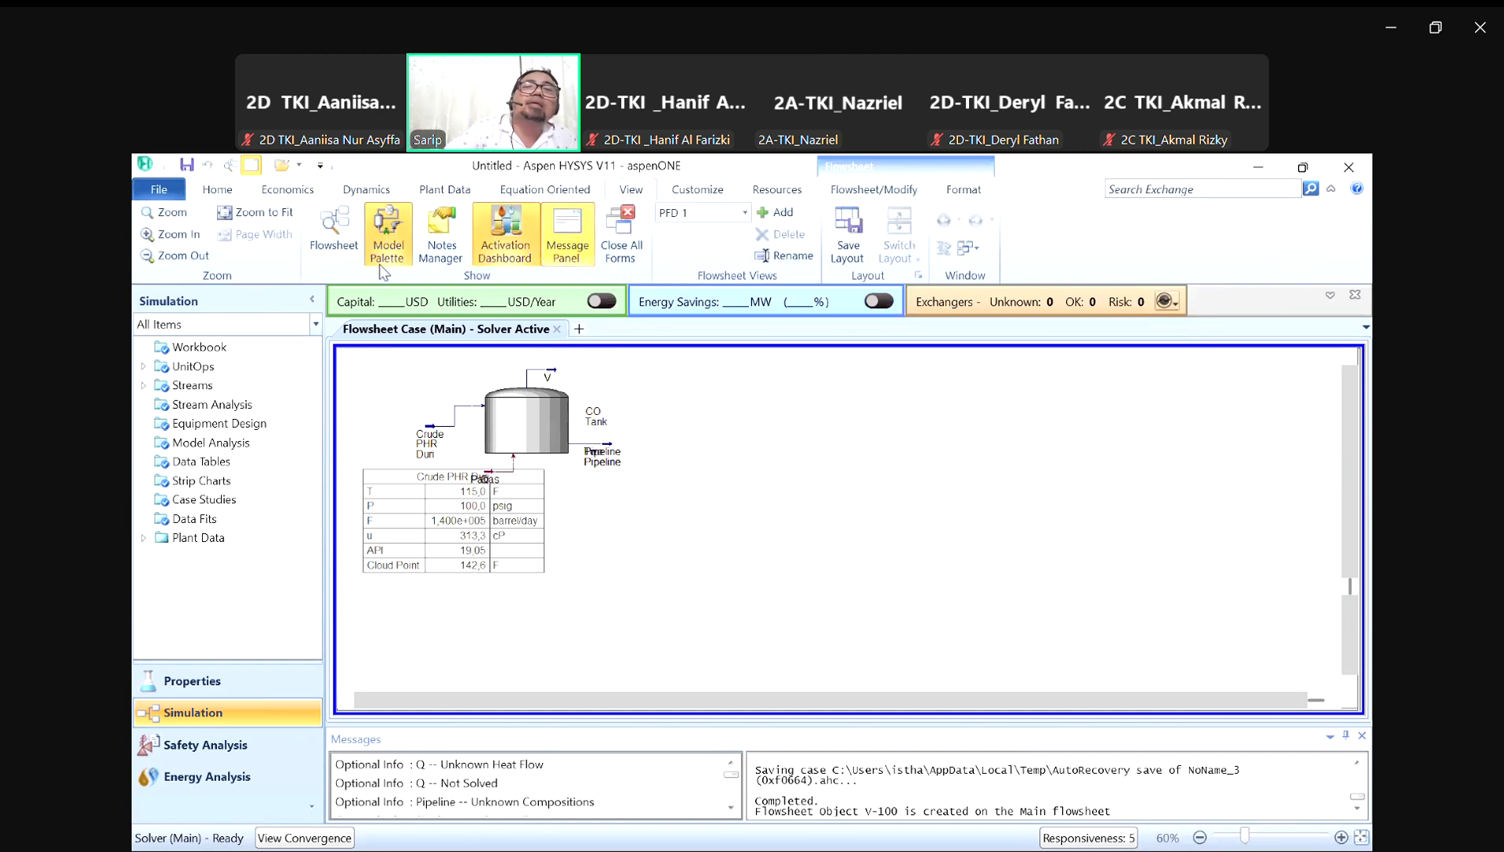
{"action": "left_click", "coordinate": [391, 237]}
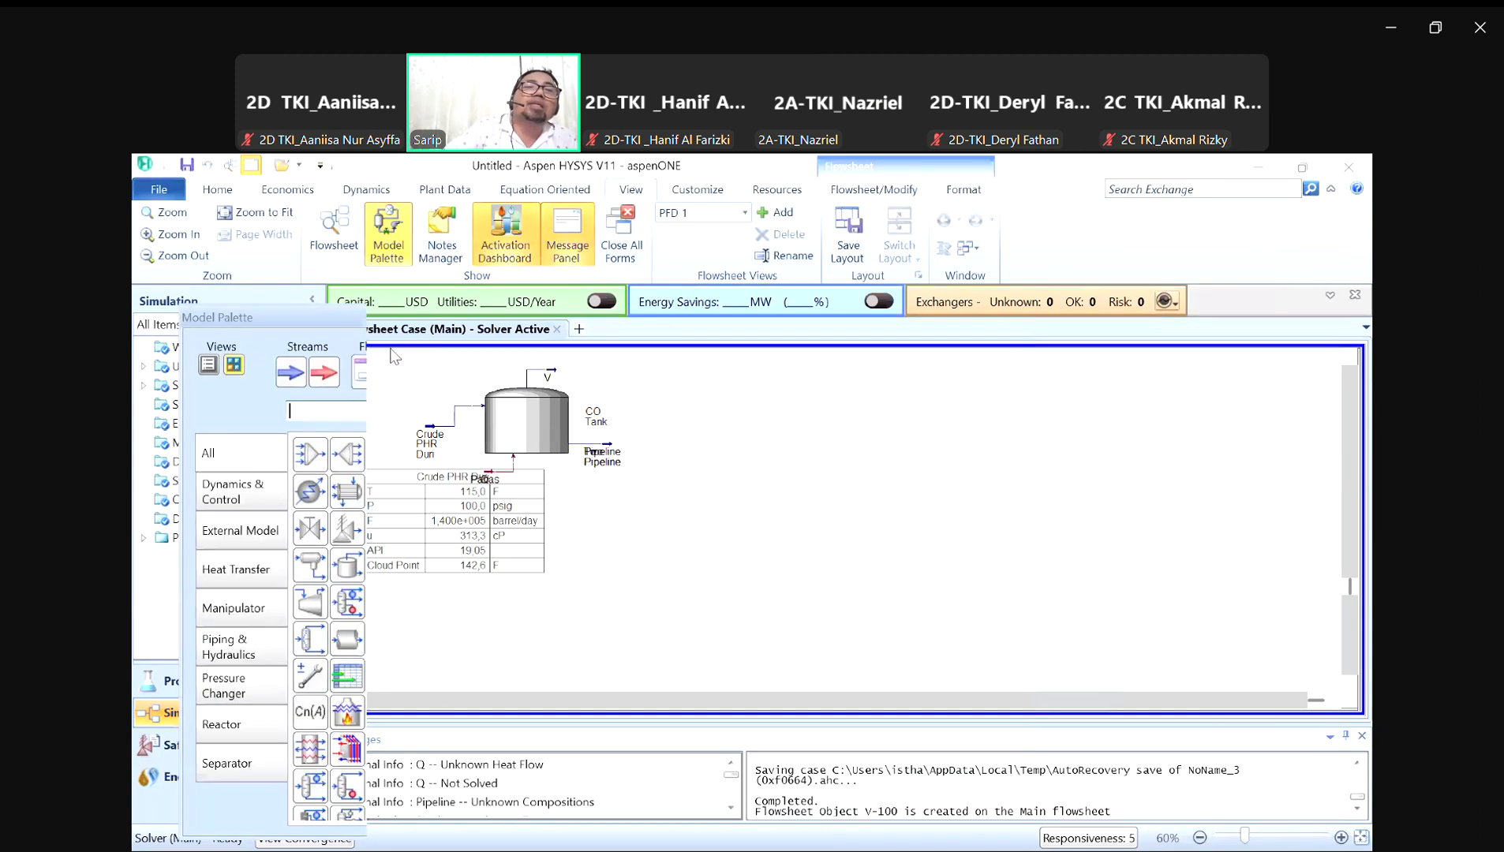
{"action": "left_click_drag", "start_coordinate": [436, 477], "coordinate": [434, 516]}
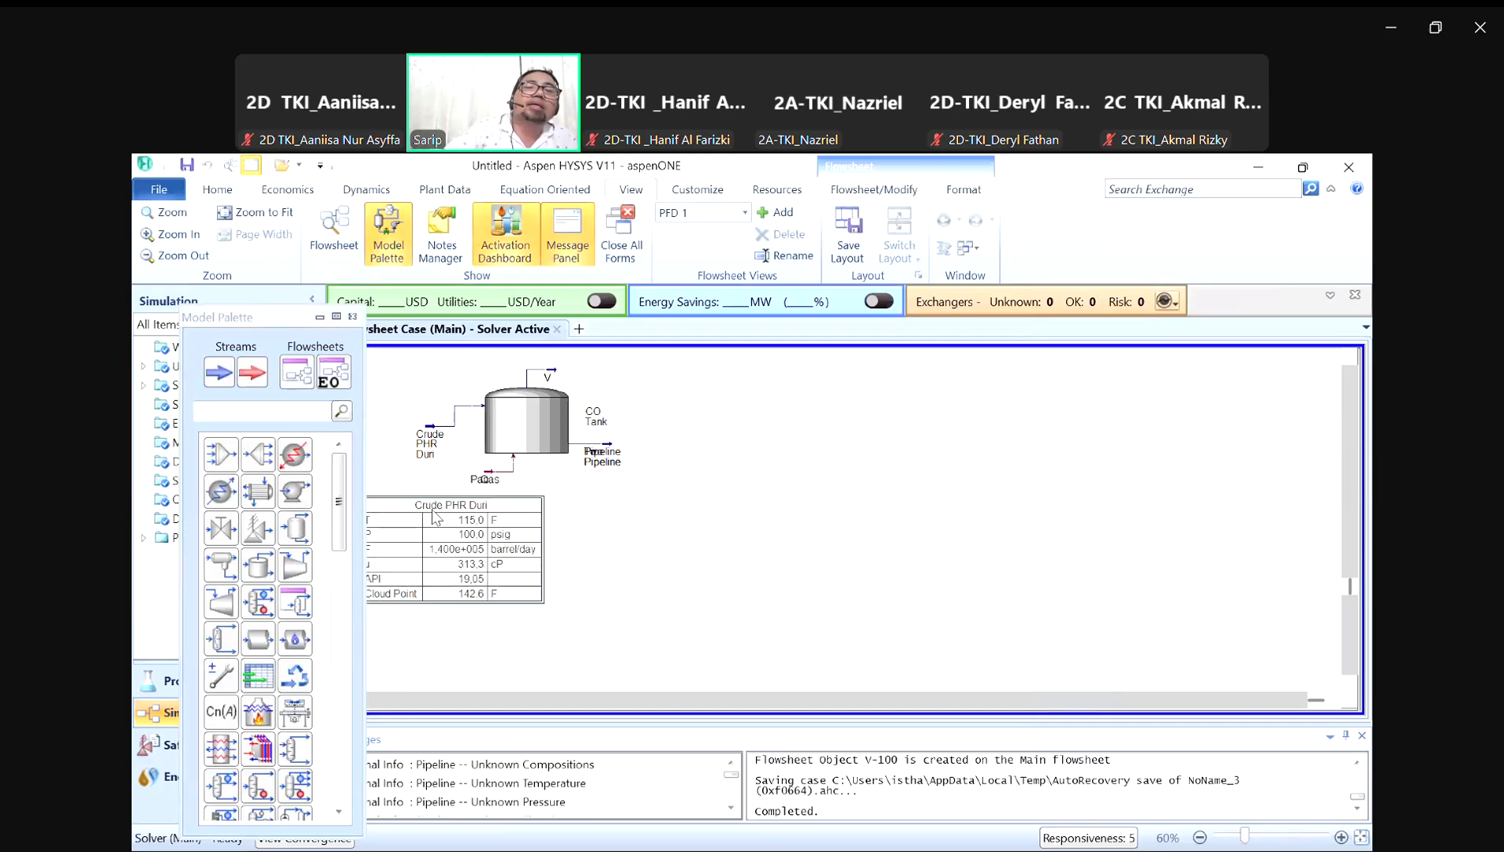
{"action": "left_click_drag", "start_coordinate": [428, 430], "coordinate": [404, 408]}
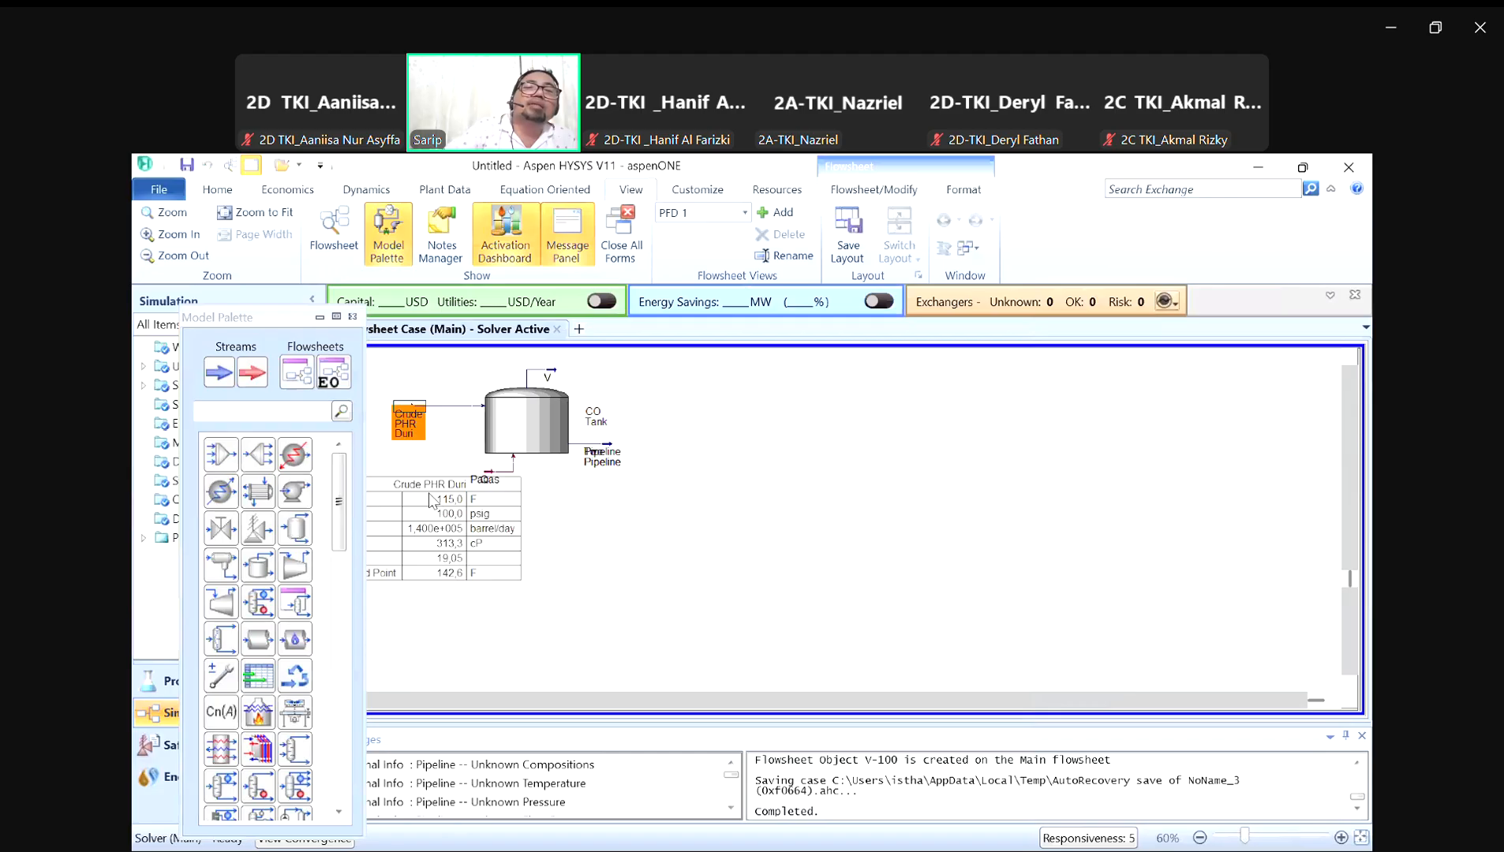
{"action": "left_click_drag", "start_coordinate": [405, 498], "coordinate": [383, 509]}
{"action": "left_click_drag", "start_coordinate": [453, 442], "coordinate": [489, 471]}
Step: Delete the unused energy stream Q that overlaps Panas, and reposition Panas below the tank
{"action": "double_click", "coordinate": [487, 474]}
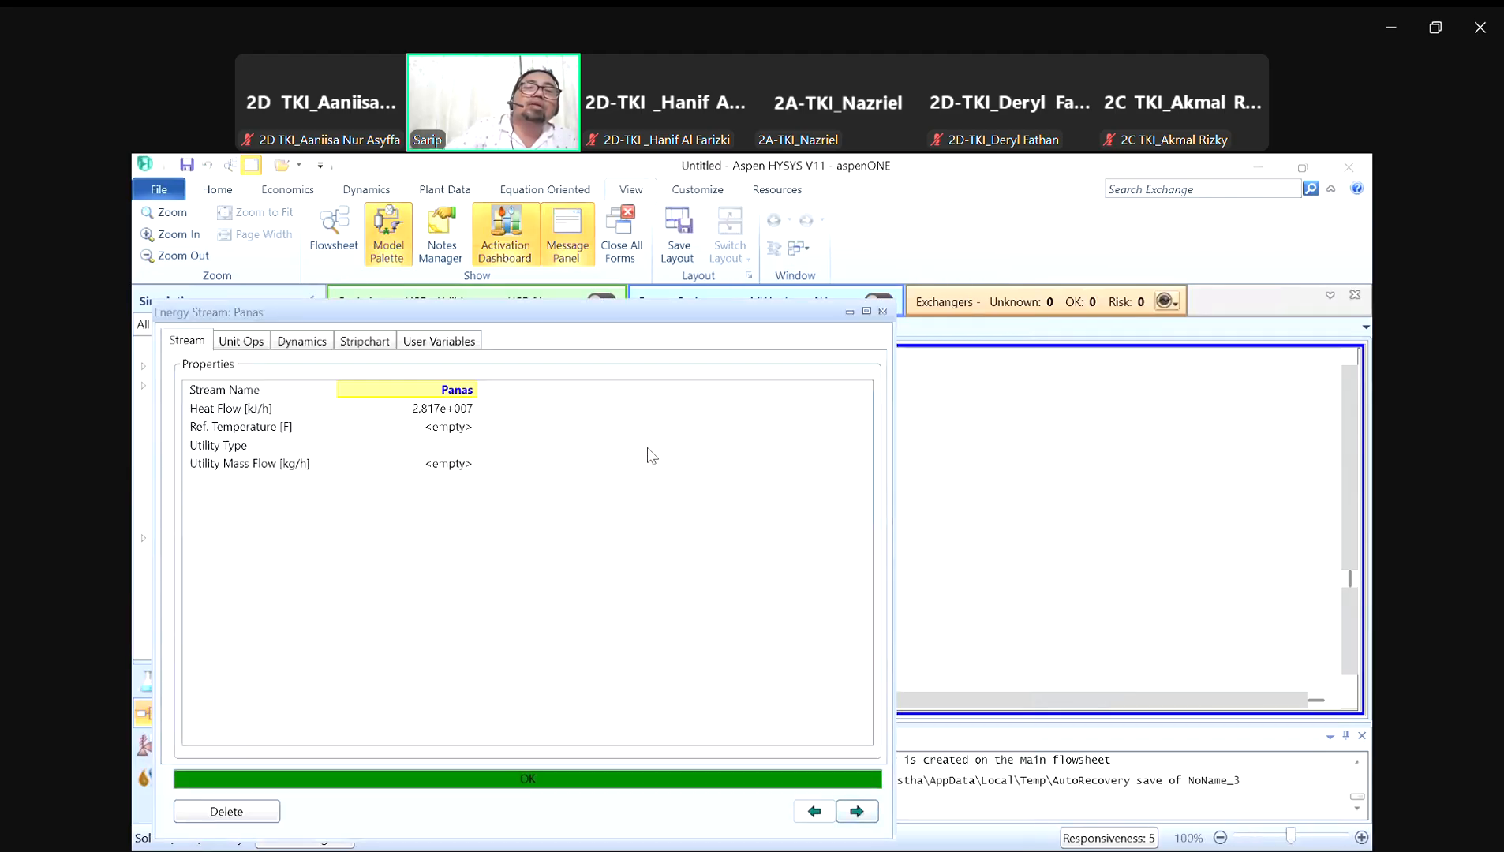
{"action": "key", "text": "Escape"}
{"action": "left_click_drag", "start_coordinate": [485, 479], "coordinate": [548, 490]}
{"action": "left_click", "coordinate": [487, 477]}
{"action": "key", "text": "Delete"}
{"action": "key", "text": "Return"}
{"action": "left_click_drag", "start_coordinate": [554, 497], "coordinate": [481, 477]}
Step: Move the To Pipeline stream aside and delete the unused Two Pipeline and Pipeline streams beneath it
{"action": "left_click", "coordinate": [605, 460]}
{"action": "left_click_drag", "start_coordinate": [603, 455], "coordinate": [646, 449]}
{"action": "left_click", "coordinate": [618, 502]}
{"action": "left_click", "coordinate": [605, 452]}
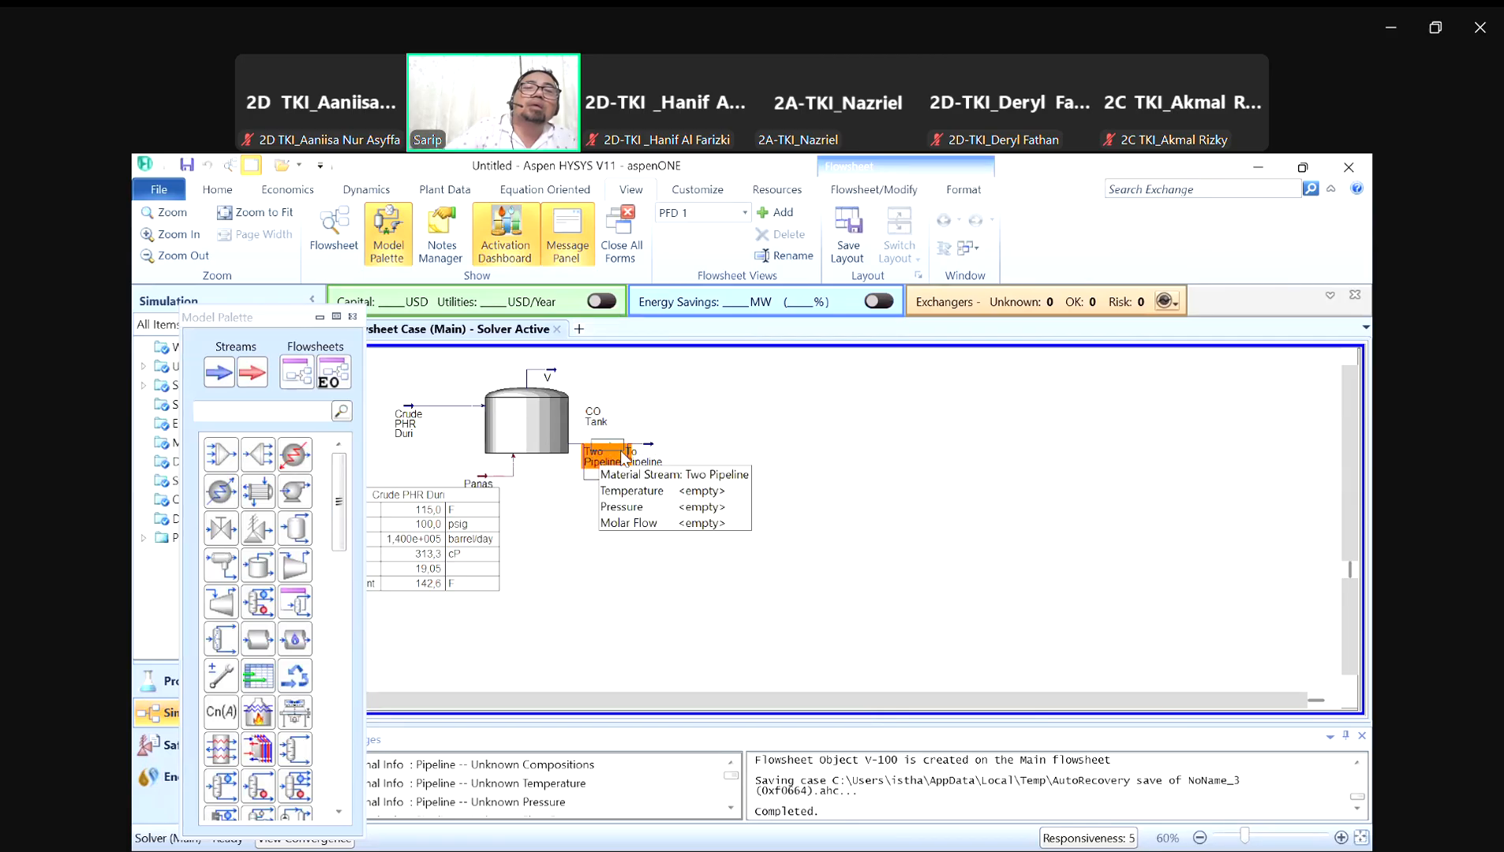
{"action": "key", "text": "Delete"}
{"action": "key", "text": "Return"}
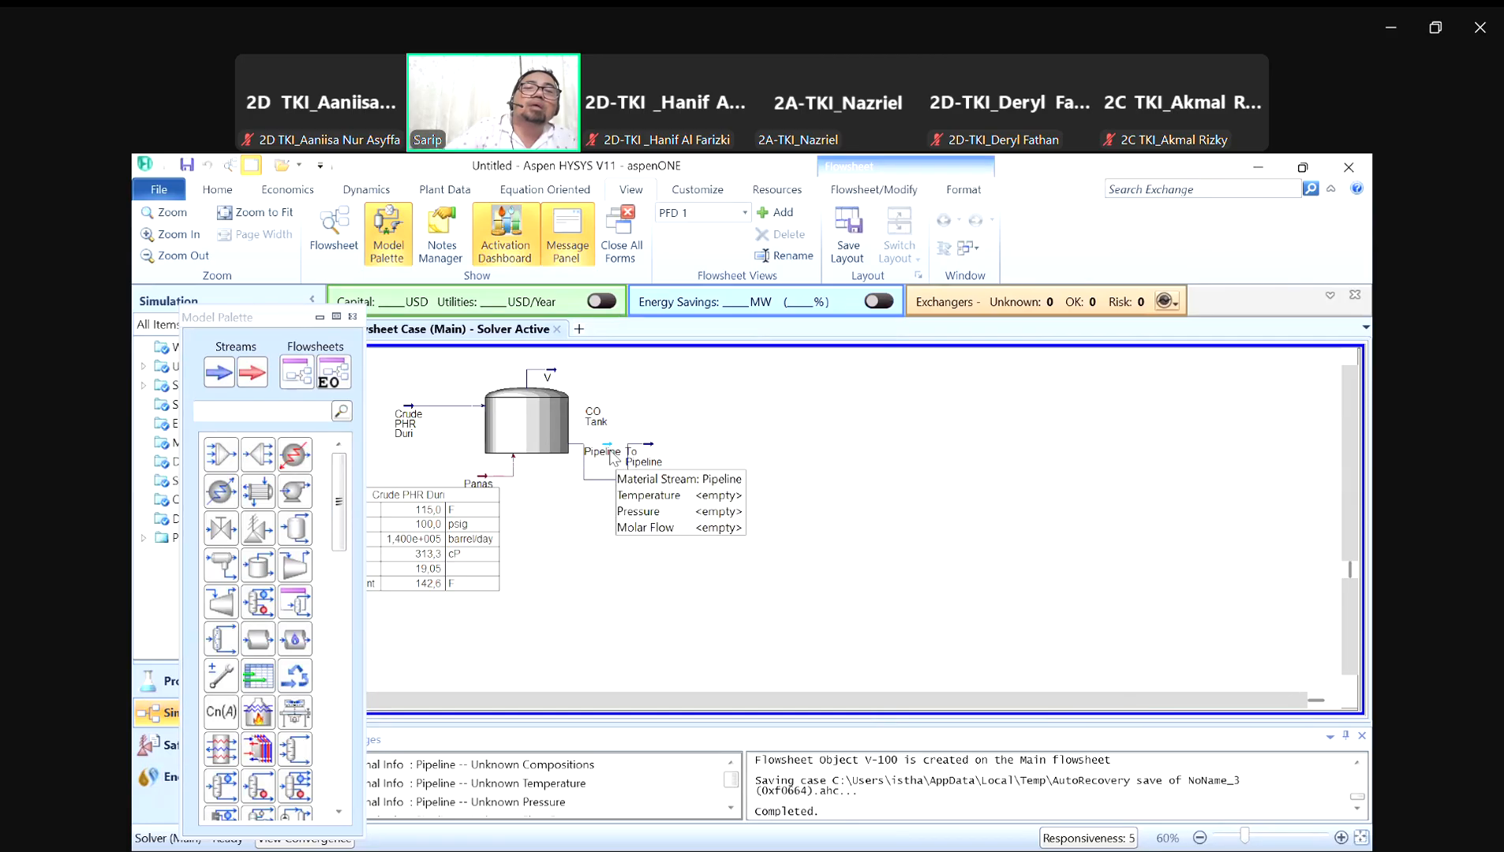
{"action": "key", "text": "Delete"}
{"action": "key", "text": "Return"}
Step: Straighten the connecting line between the CO Tank's liquid outlet and the To Pipeline stream
{"action": "left_click", "coordinate": [643, 457]}
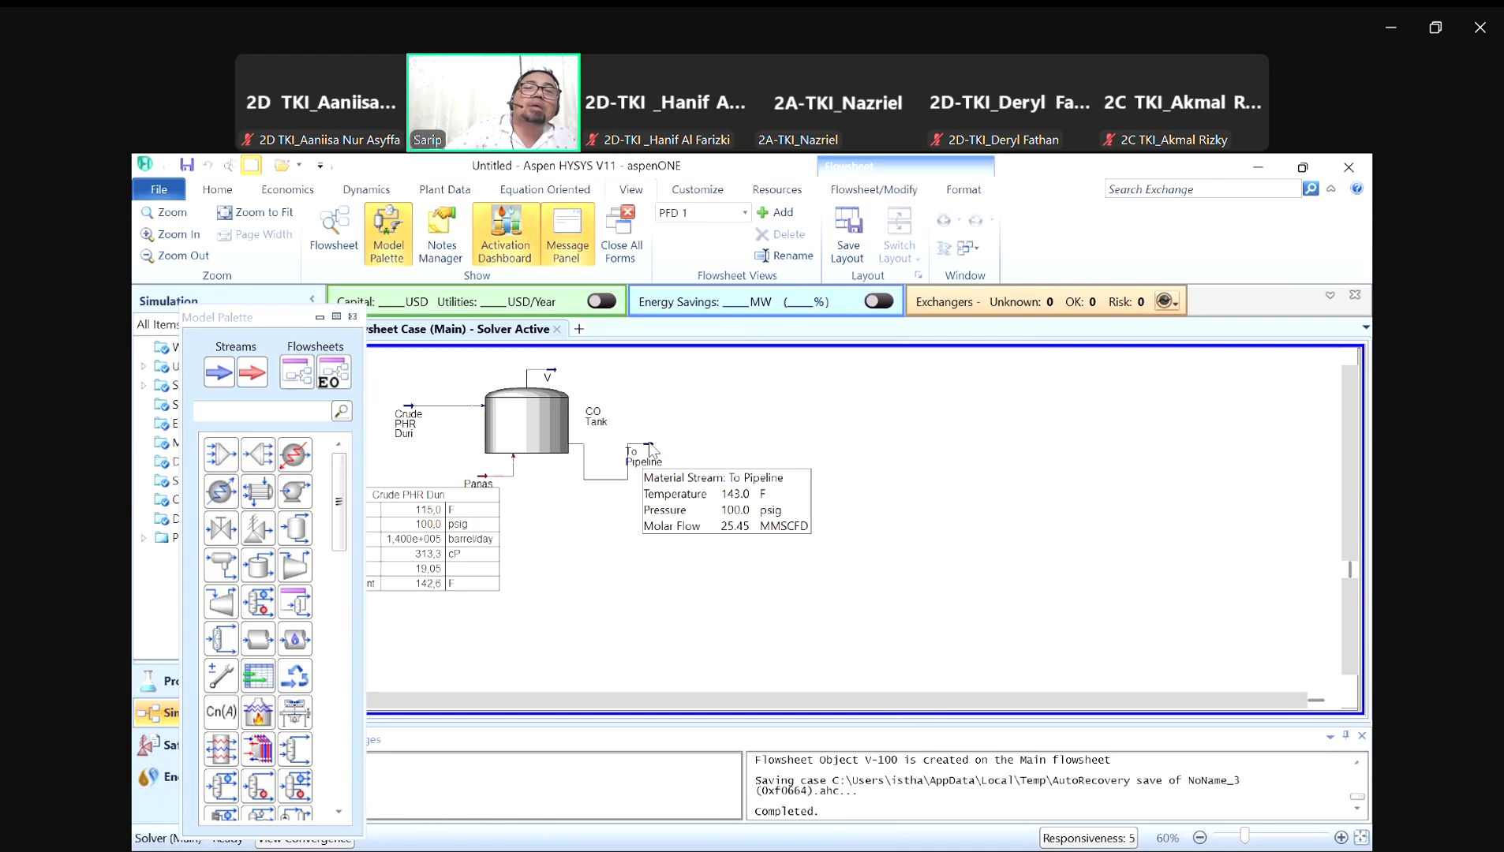
{"action": "left_click_drag", "start_coordinate": [612, 479], "coordinate": [611, 447]}
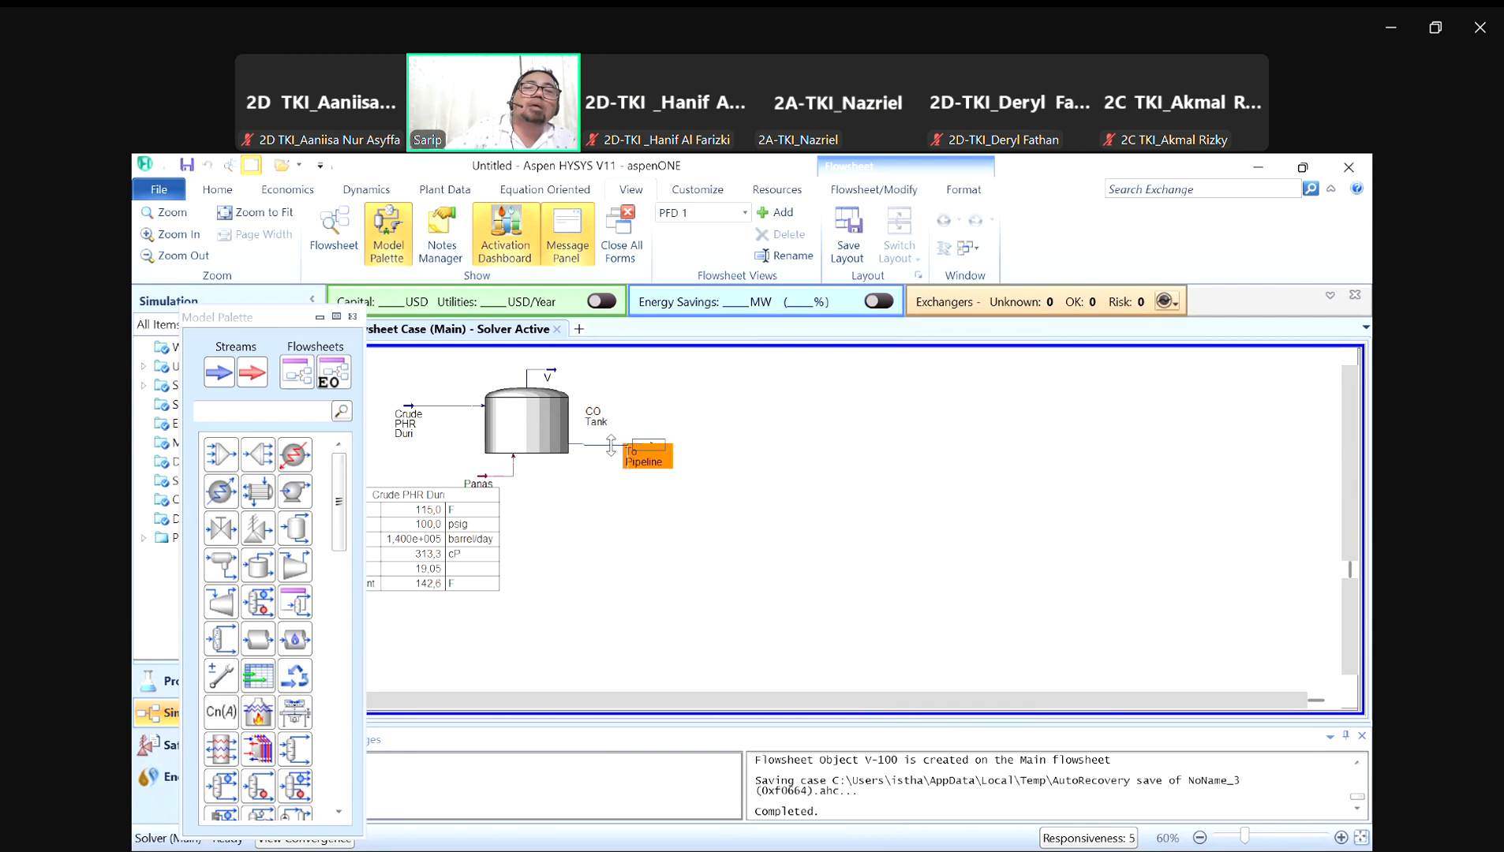
{"action": "left_click_drag", "start_coordinate": [611, 441], "coordinate": [610, 444]}
{"action": "left_click", "coordinate": [712, 413]}
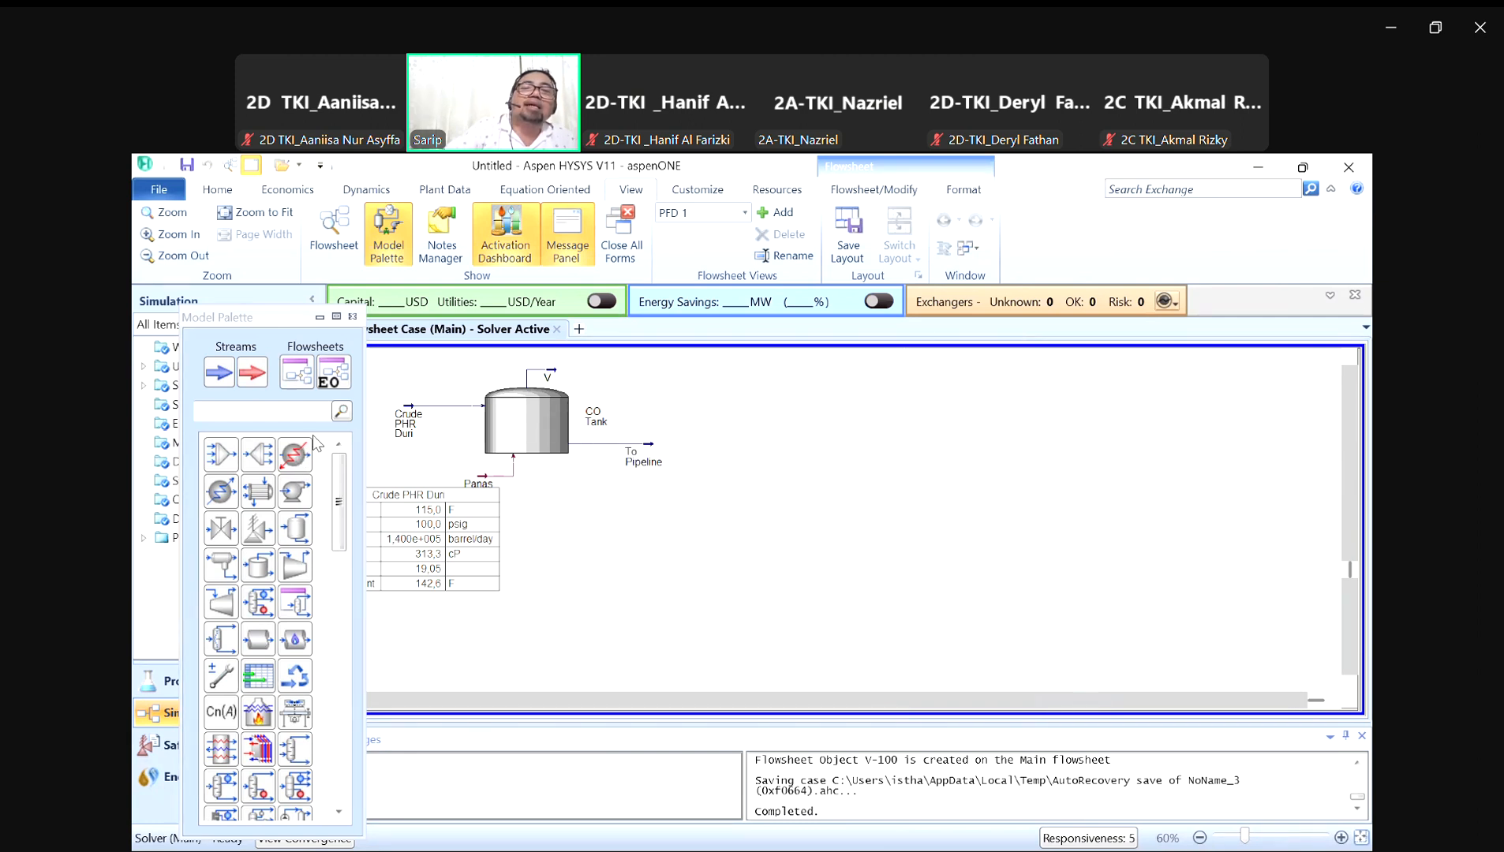
Step: Show the property table for the To Pipeline stream and place it below the stream
{"action": "right_click", "coordinate": [649, 444]}
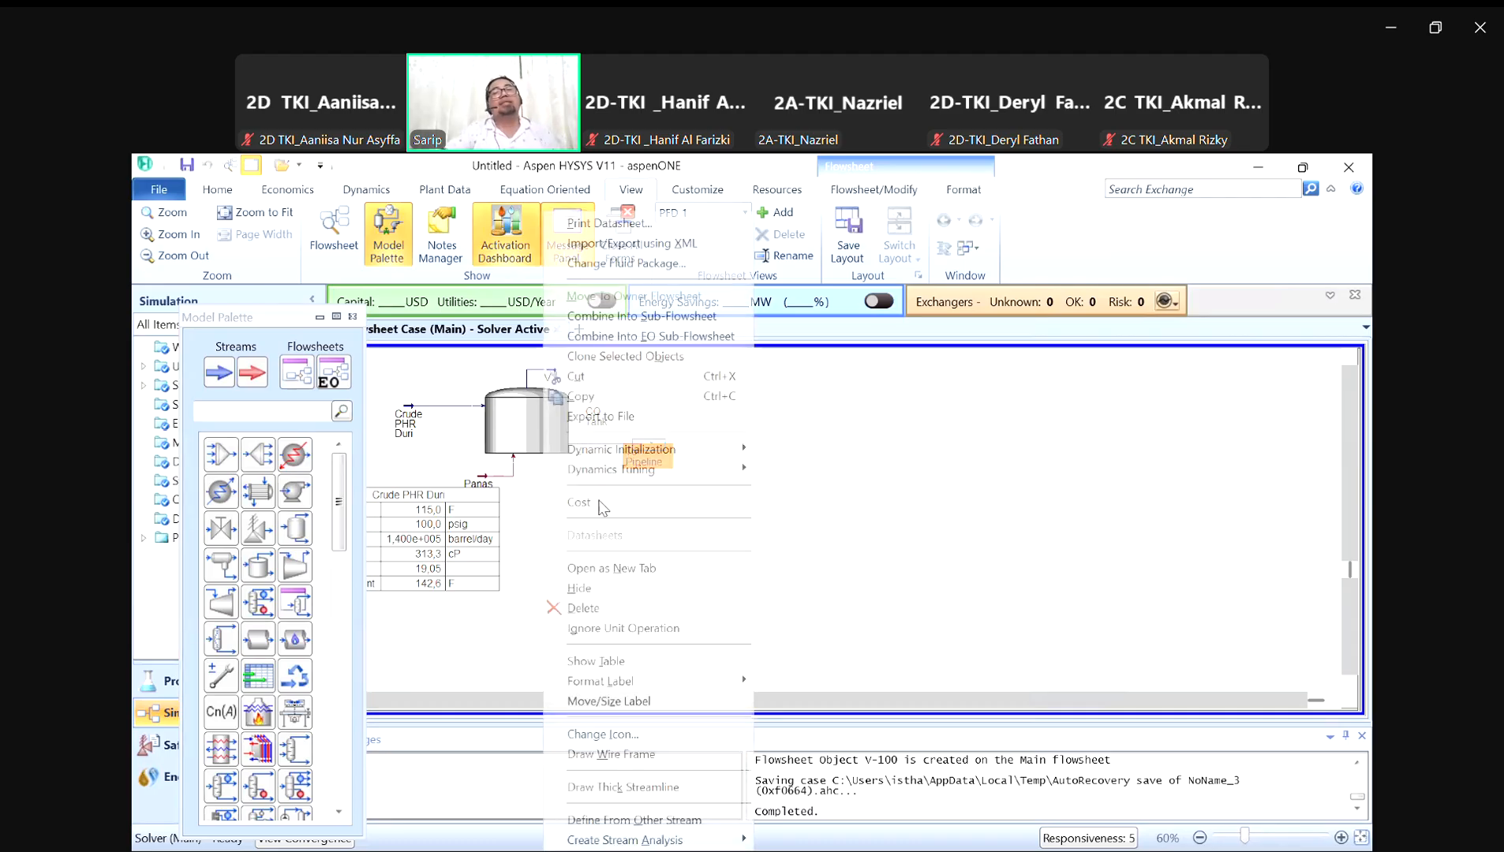
{"action": "left_click", "coordinate": [636, 659]}
{"action": "left_click_drag", "start_coordinate": [754, 456], "coordinate": [692, 504]}
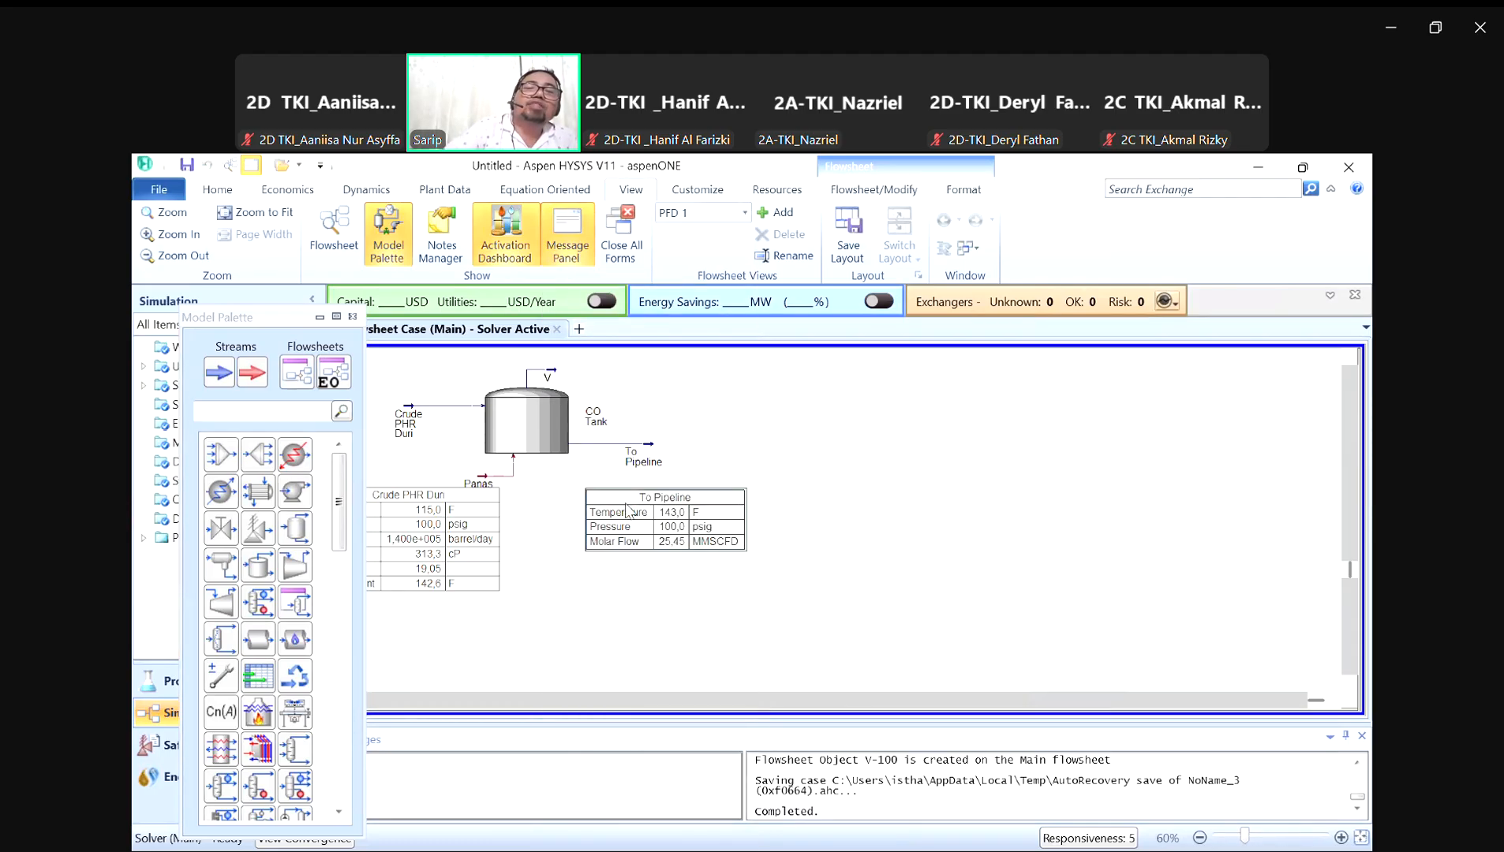
Step: Add the Viscosity variable to the To Pipeline property table
{"action": "double_click", "coordinate": [685, 513]}
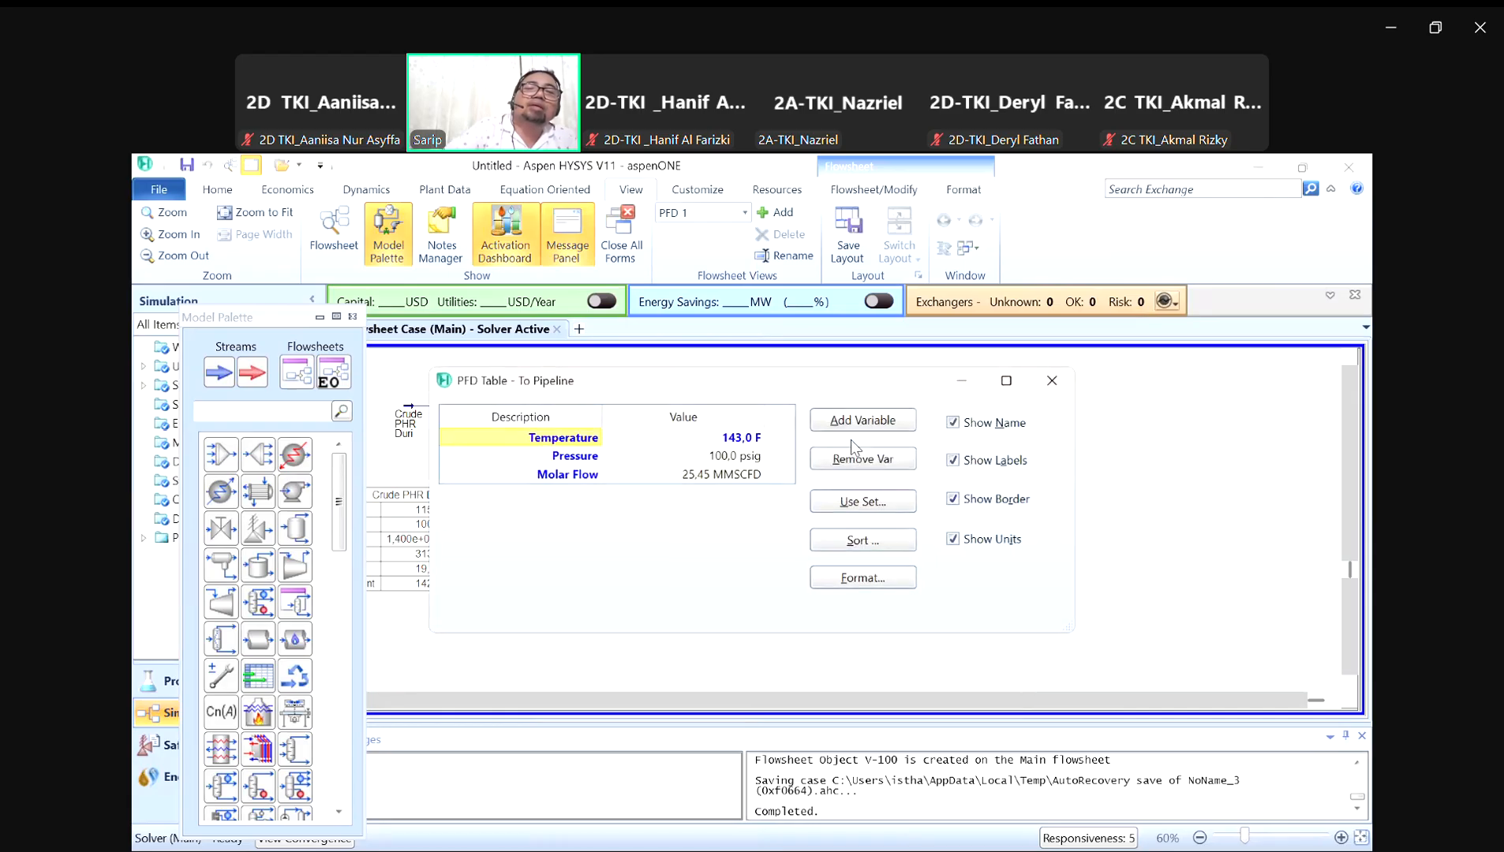
{"action": "left_click", "coordinate": [859, 419]}
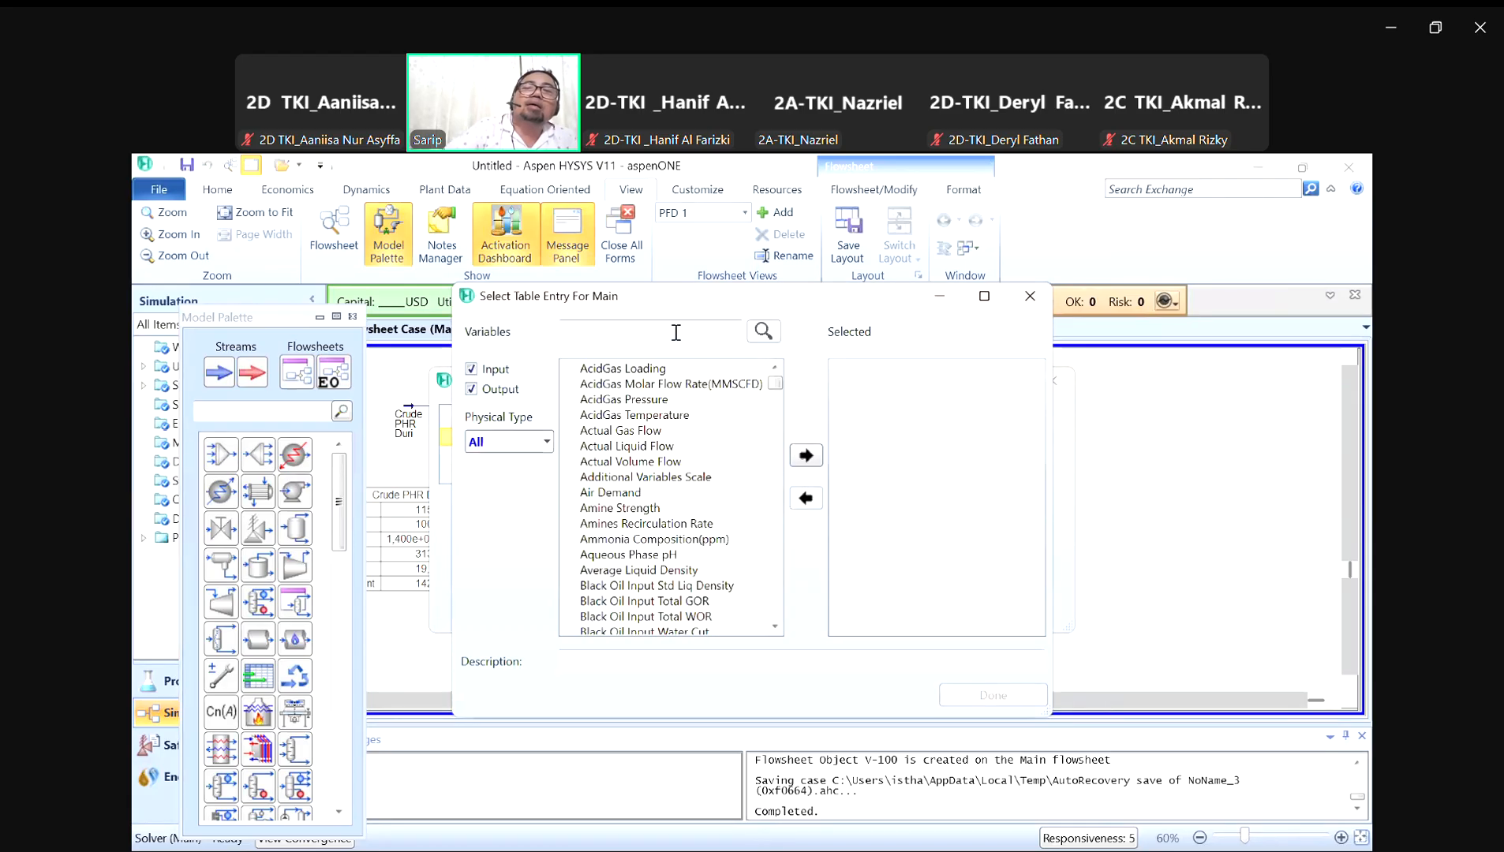
{"action": "left_click", "coordinate": [650, 332]}
{"action": "type", "text": "viw"}
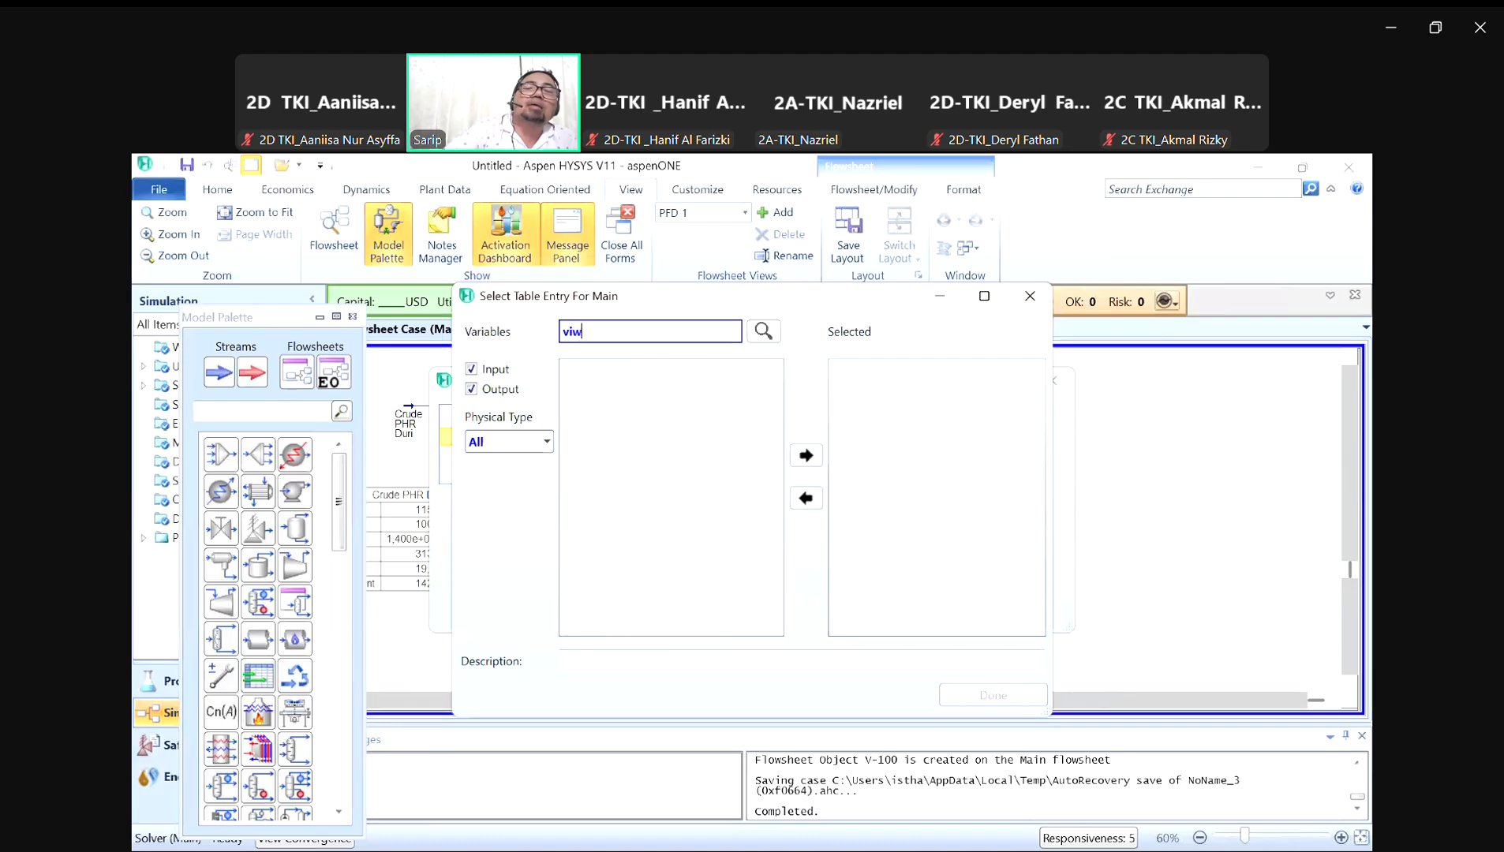
{"action": "key", "text": "BackSpace"}
{"action": "type", "text": "sco"}
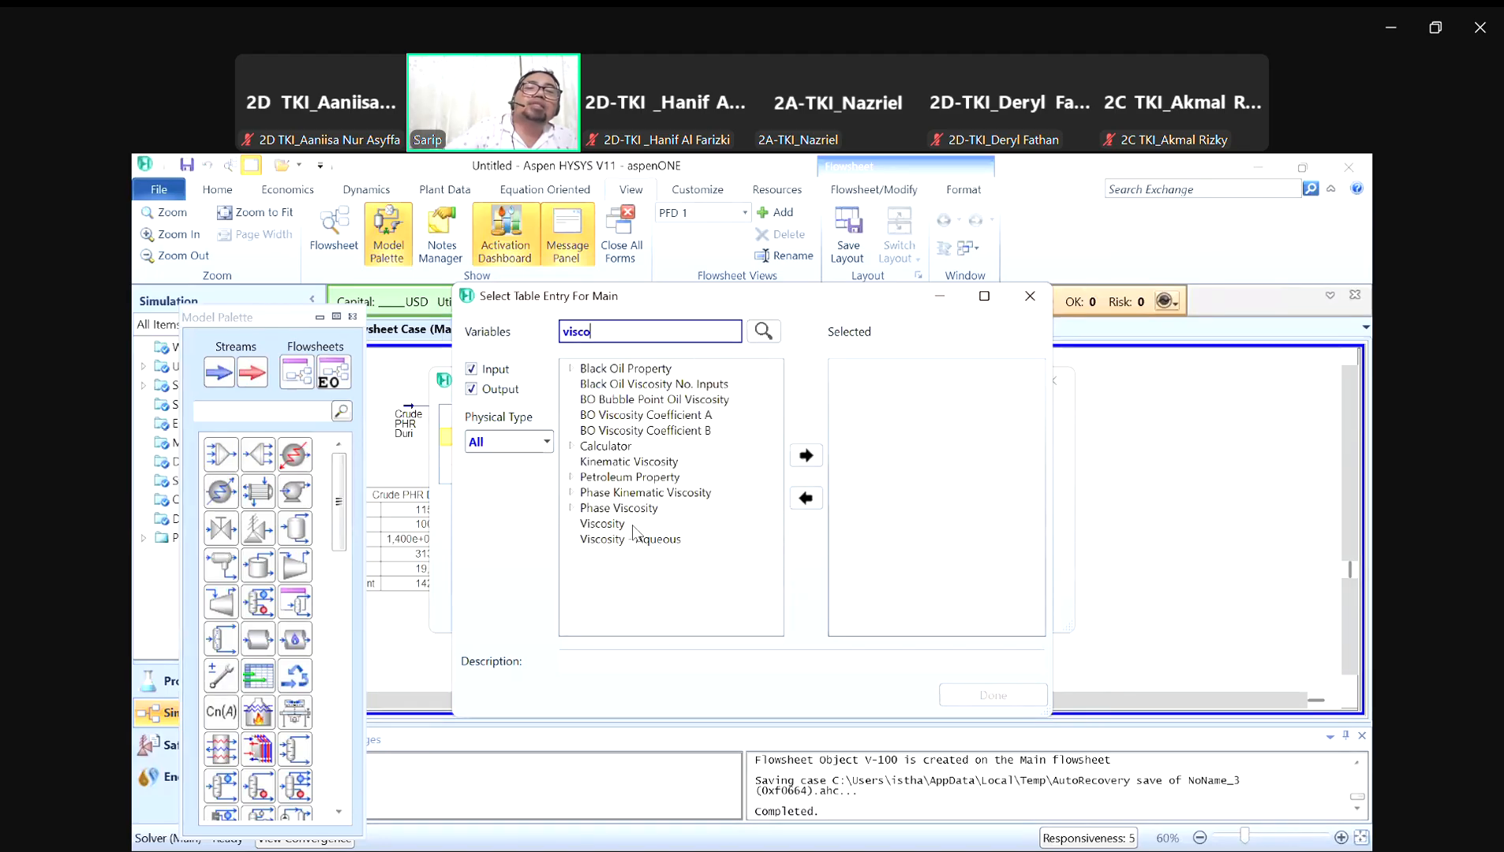
{"action": "left_click", "coordinate": [614, 523]}
{"action": "left_click", "coordinate": [806, 454]}
{"action": "left_click", "coordinate": [996, 694]}
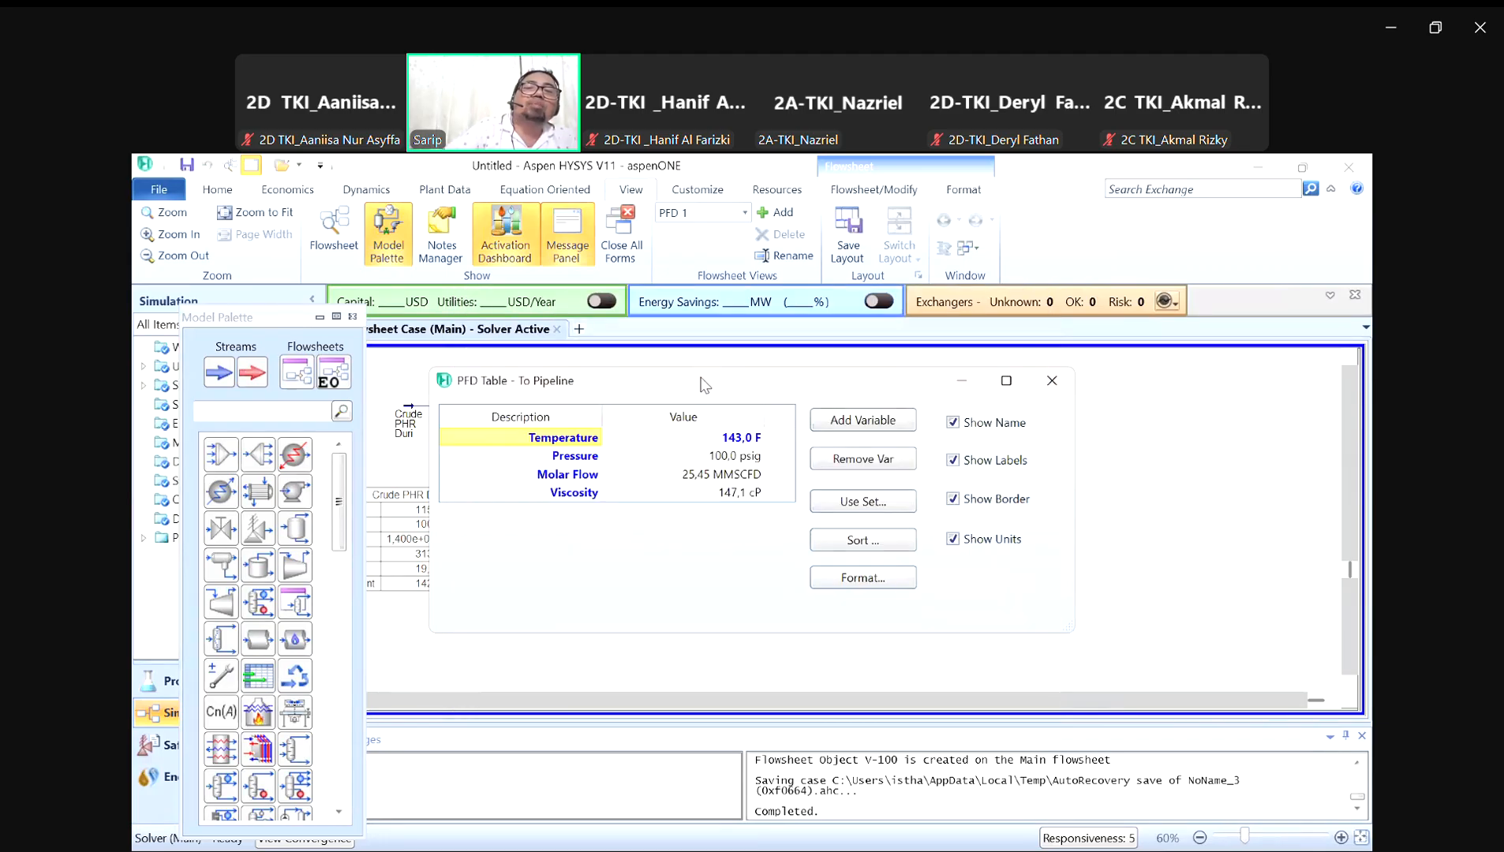
Step: Remove Molar Flow from the To Pipeline table and rename the Viscosity row as u
{"action": "left_click_drag", "start_coordinate": [654, 383], "coordinate": [701, 378]}
{"action": "left_click", "coordinate": [662, 475]}
{"action": "left_click", "coordinate": [927, 459]}
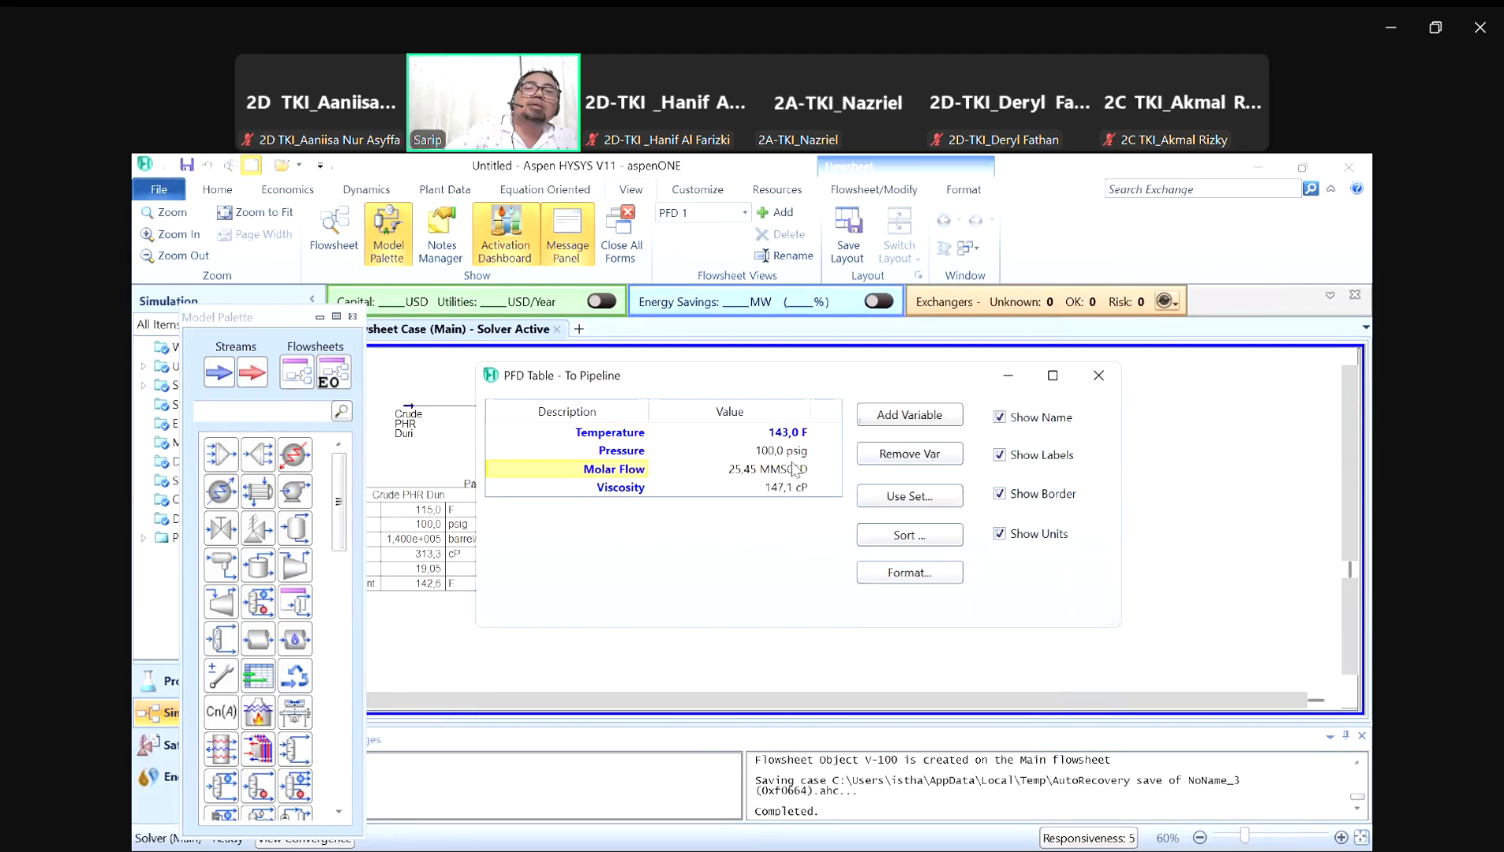
{"action": "type", "text": "u"}
{"action": "key", "text": "Return"}
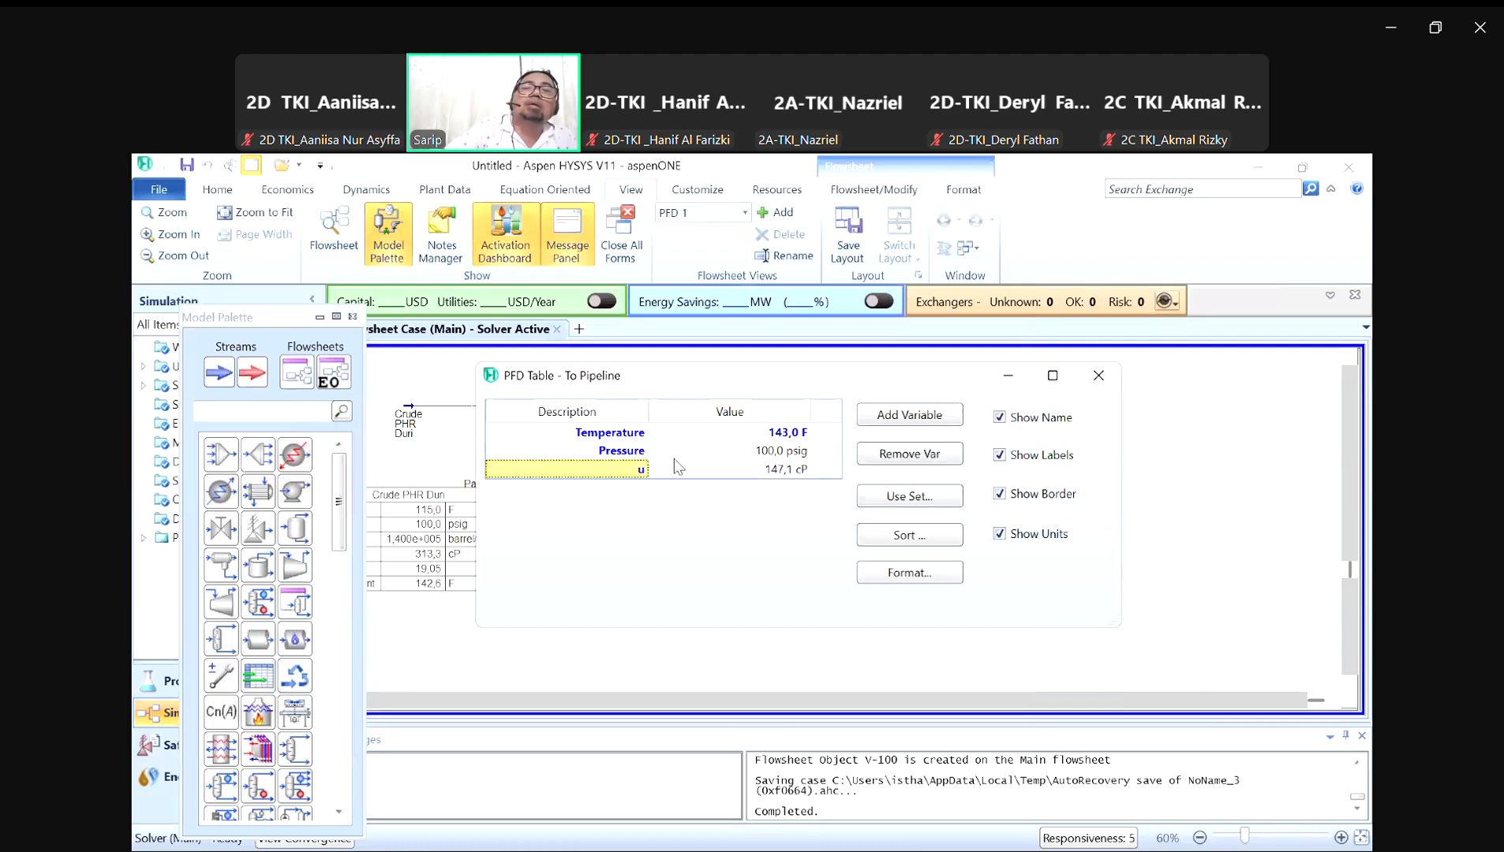
Step: Rename the table's Pressure row as P, hide the row labels and close the table settings
{"action": "key", "text": "Up"}
{"action": "type", "text": "P"}
{"action": "key", "text": "Return"}
{"action": "left_click", "coordinate": [629, 434]}
{"action": "left_click", "coordinate": [999, 455]}
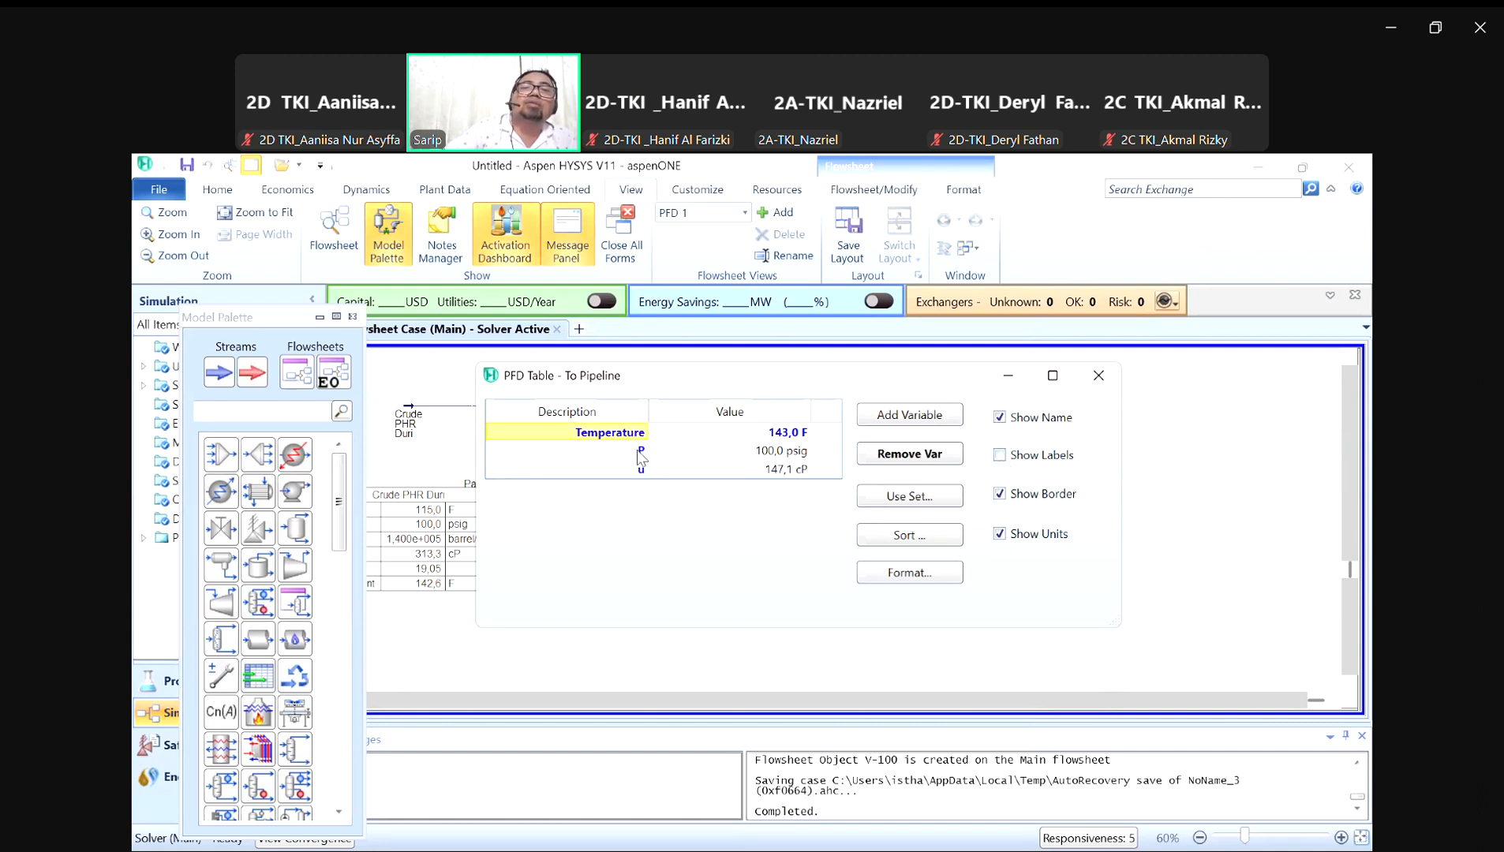
{"action": "left_click", "coordinate": [1100, 379]}
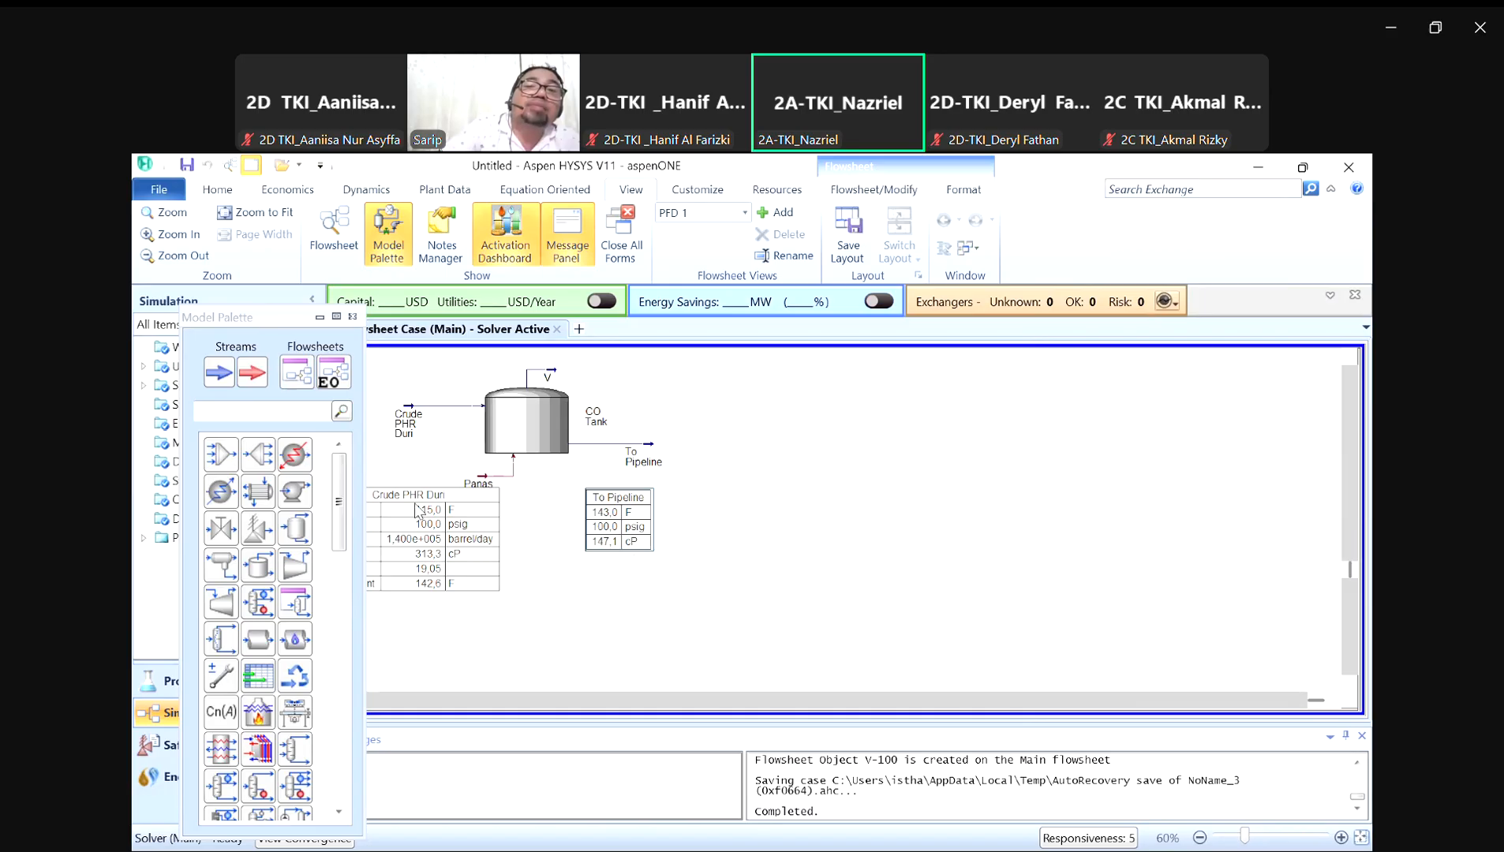
Step: Find the pump in the Model Palette and place one on the flowsheet beside the To Pipeline stream
{"action": "left_click_drag", "start_coordinate": [273, 321], "coordinate": [231, 314]}
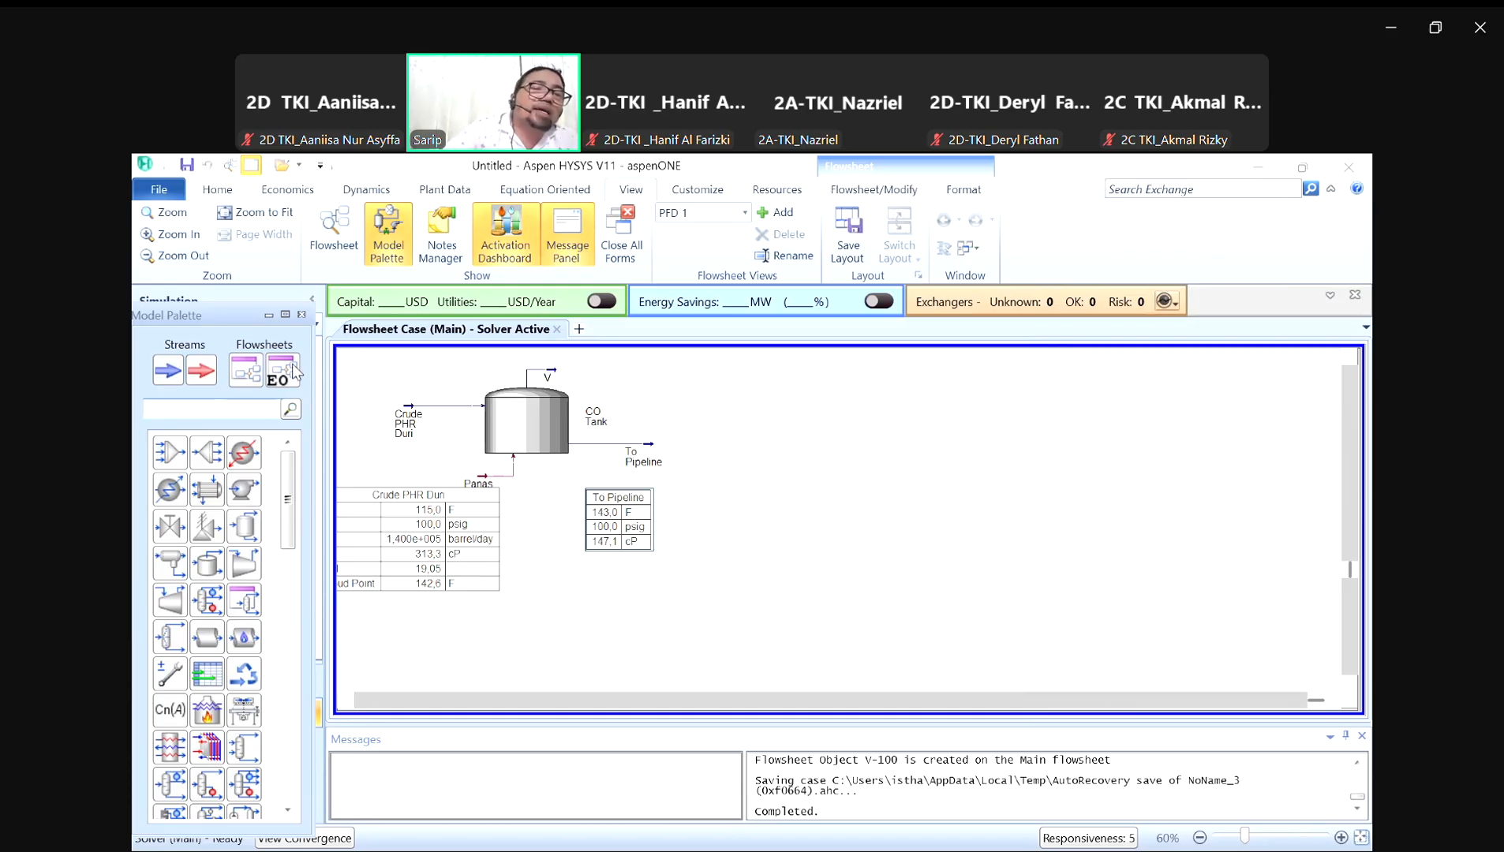
{"action": "type", "text": "PUMP"}
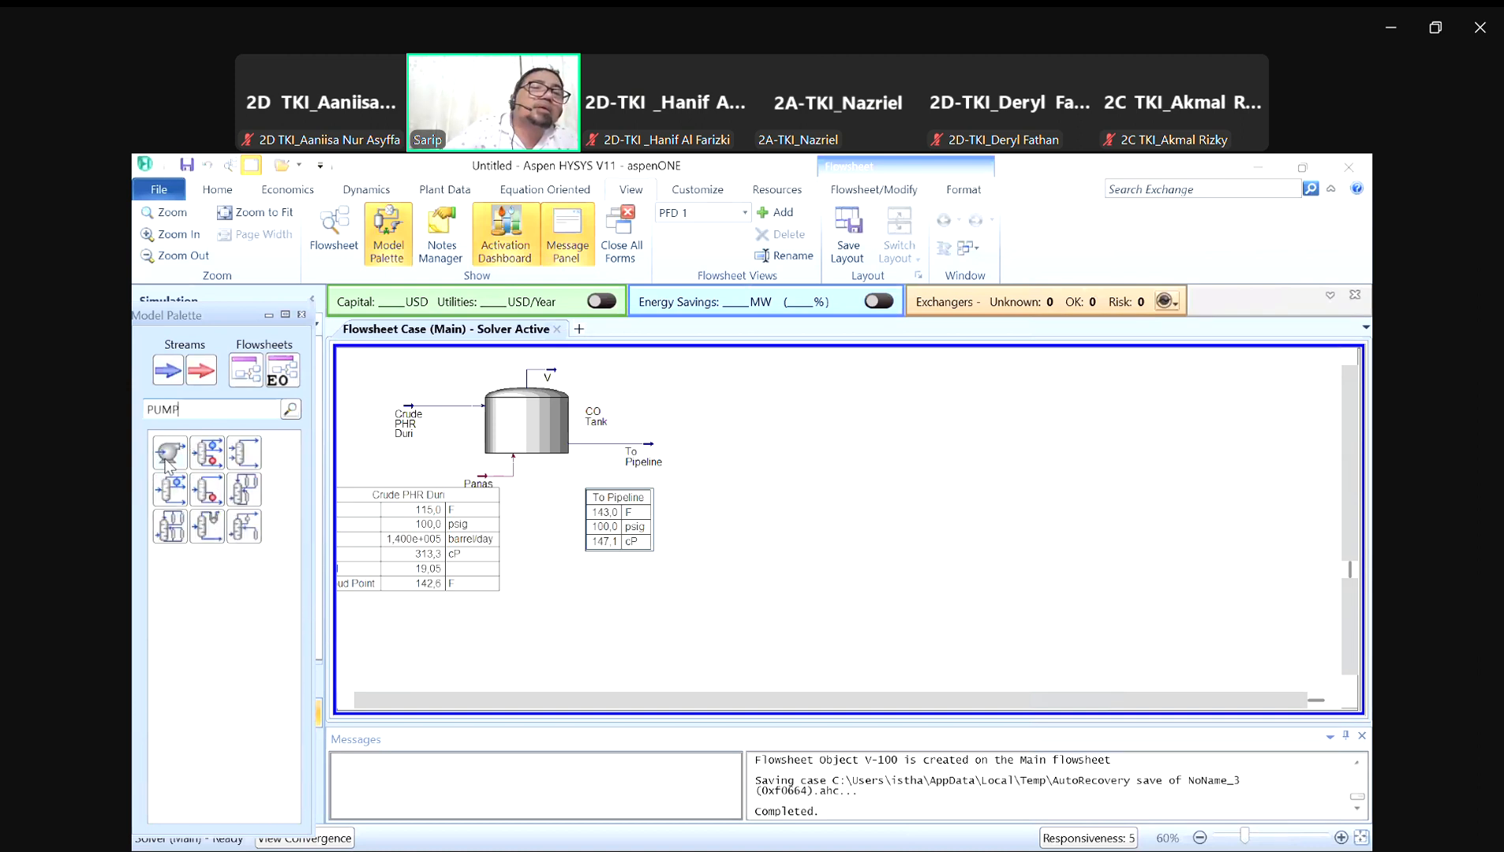
{"action": "left_click", "coordinate": [167, 459]}
{"action": "left_click", "coordinate": [721, 448]}
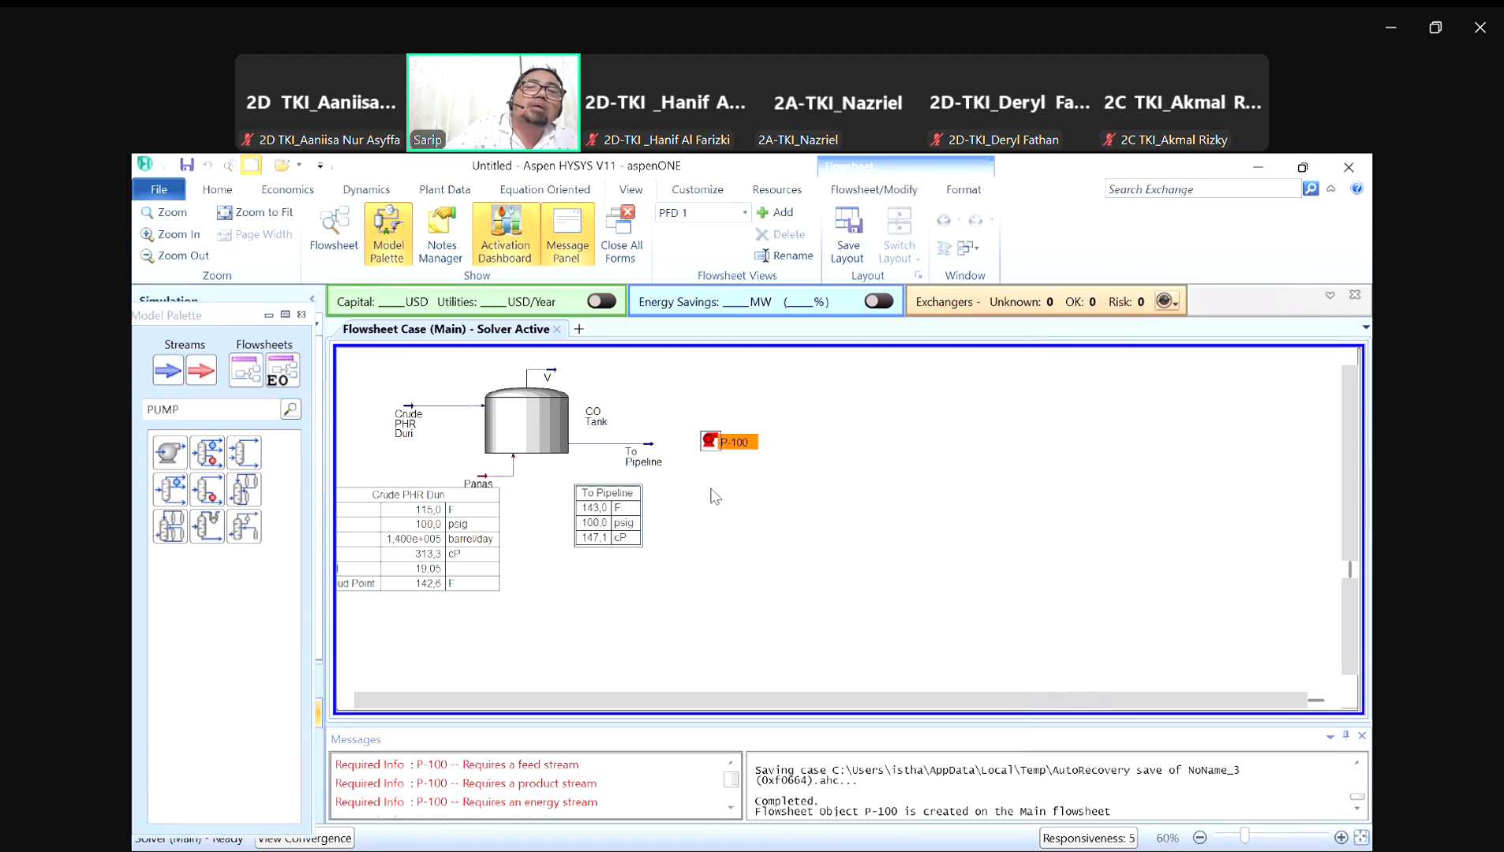
Step: Define the pump's connections with To Pipeline as inlet, Duri as outlet and Ep as the energy stream
{"action": "double_click", "coordinate": [710, 445]}
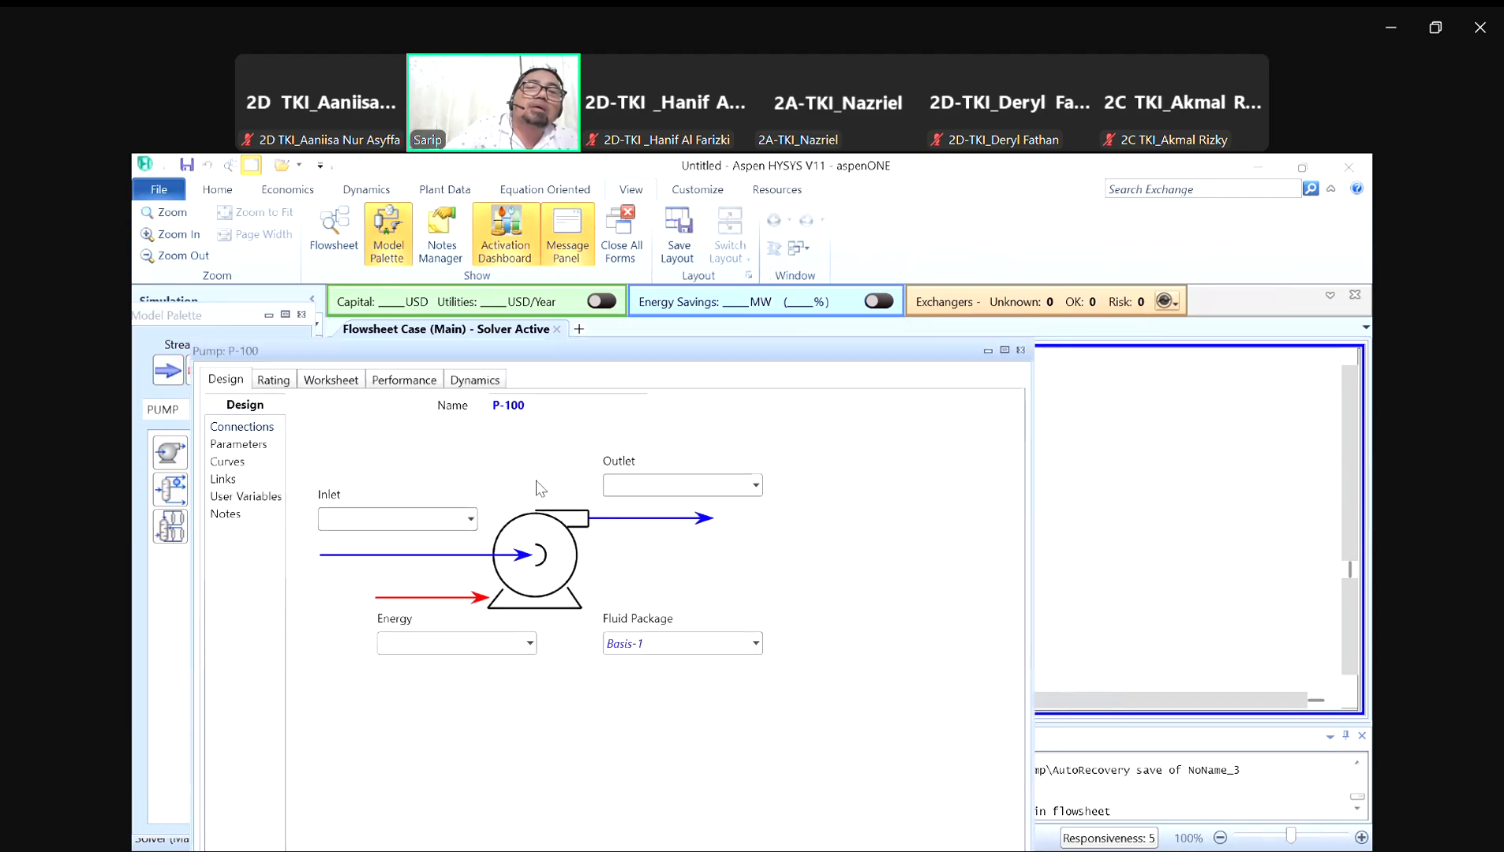
{"action": "left_click", "coordinate": [470, 518]}
{"action": "left_click", "coordinate": [356, 546]}
{"action": "left_click", "coordinate": [710, 487]}
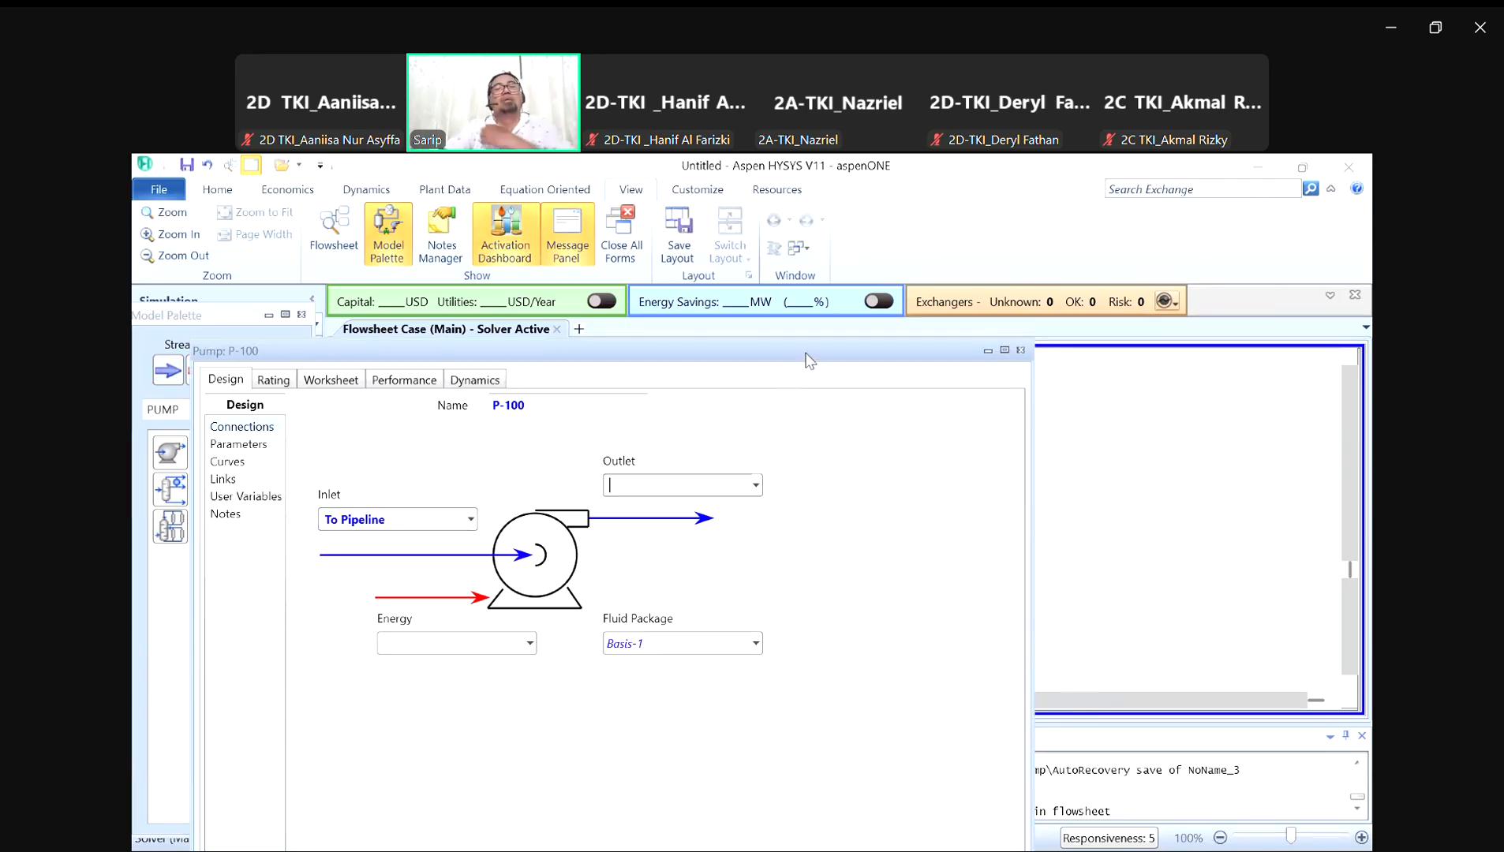
{"action": "left_click_drag", "start_coordinate": [806, 352], "coordinate": [860, 302]}
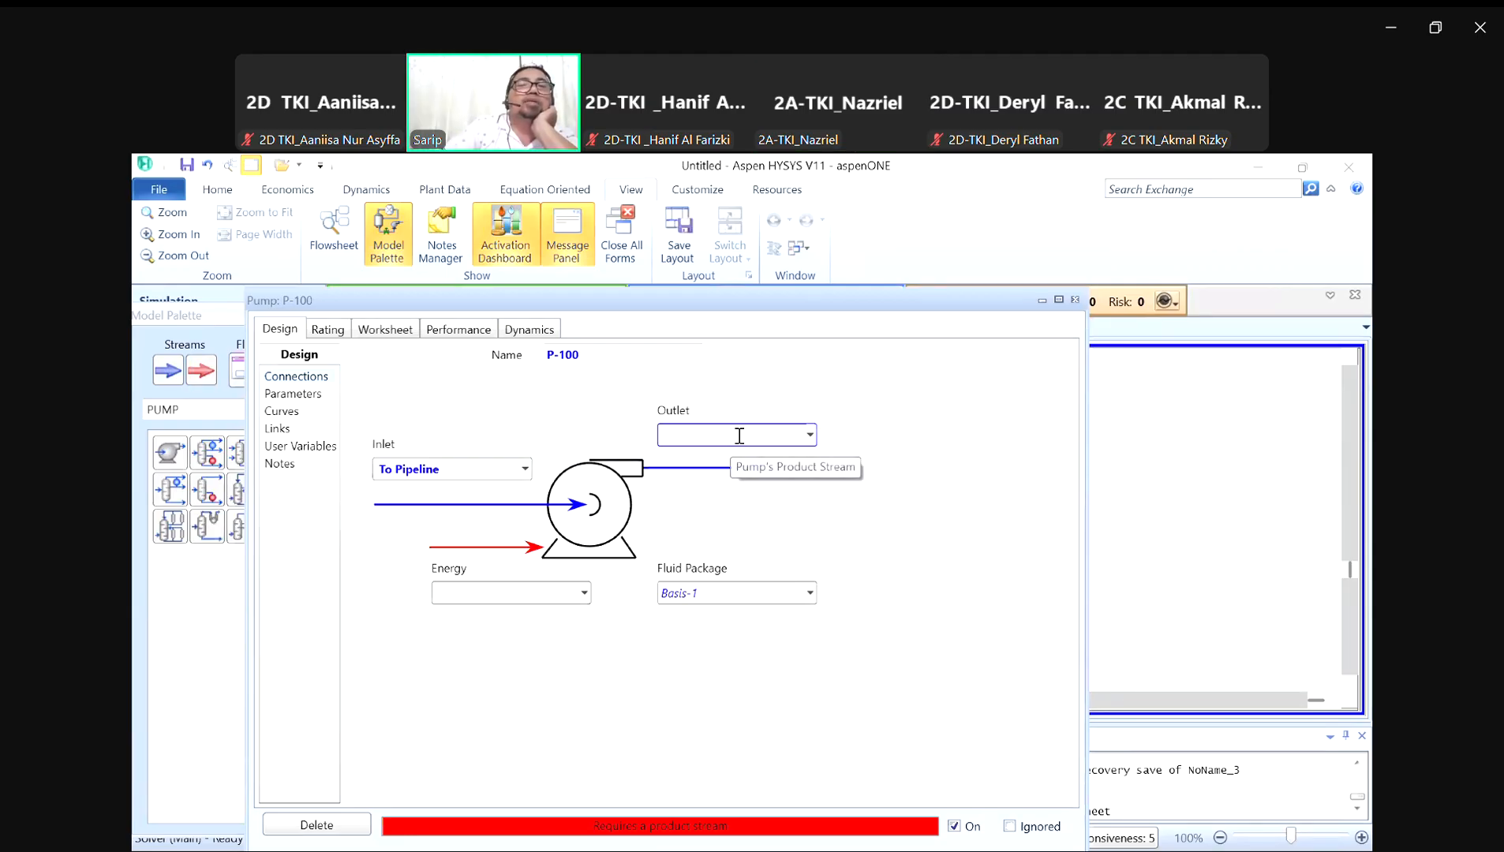
{"action": "type", "text": "Duri"}
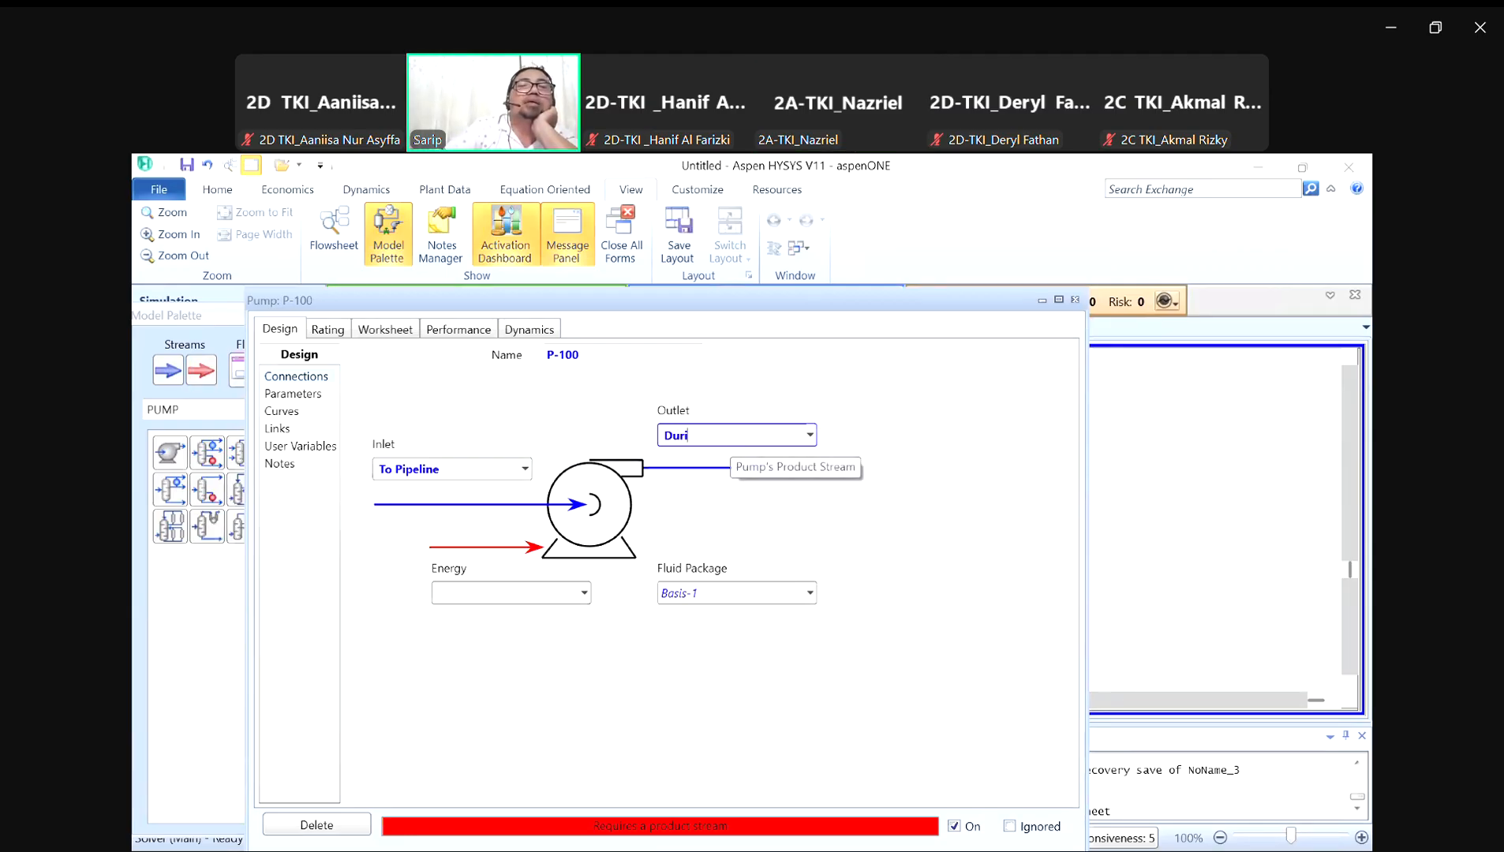
{"action": "key", "text": "Return"}
{"action": "left_click", "coordinate": [522, 594]}
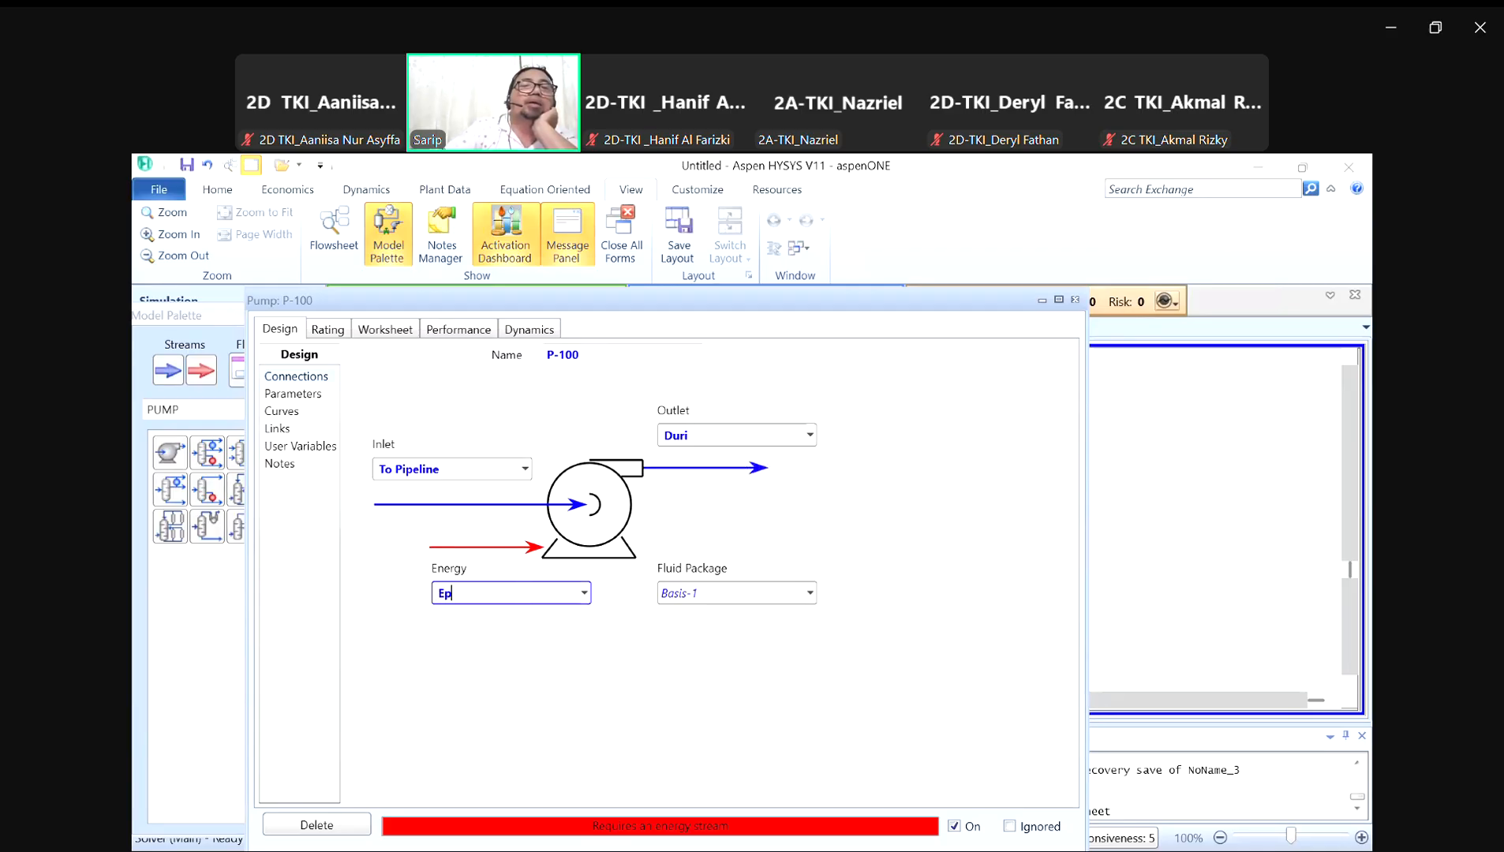
{"action": "type", "text": "Ep"}
{"action": "key", "text": "Return"}
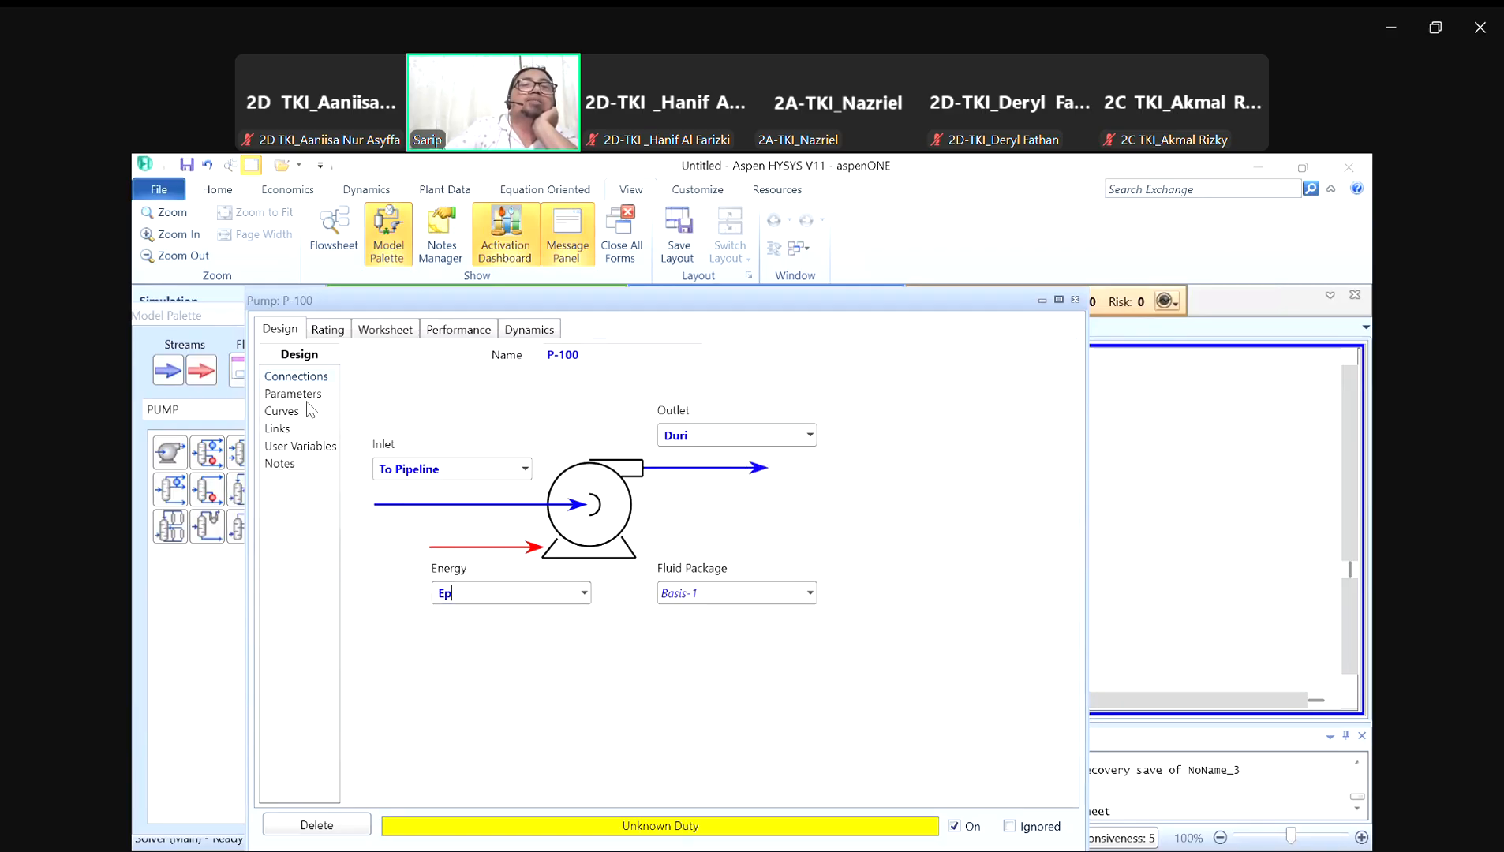
Step: Set the pressure of the pump's Duri outlet stream to 430 psig and close the pump's properties
{"action": "left_click", "coordinate": [378, 330]}
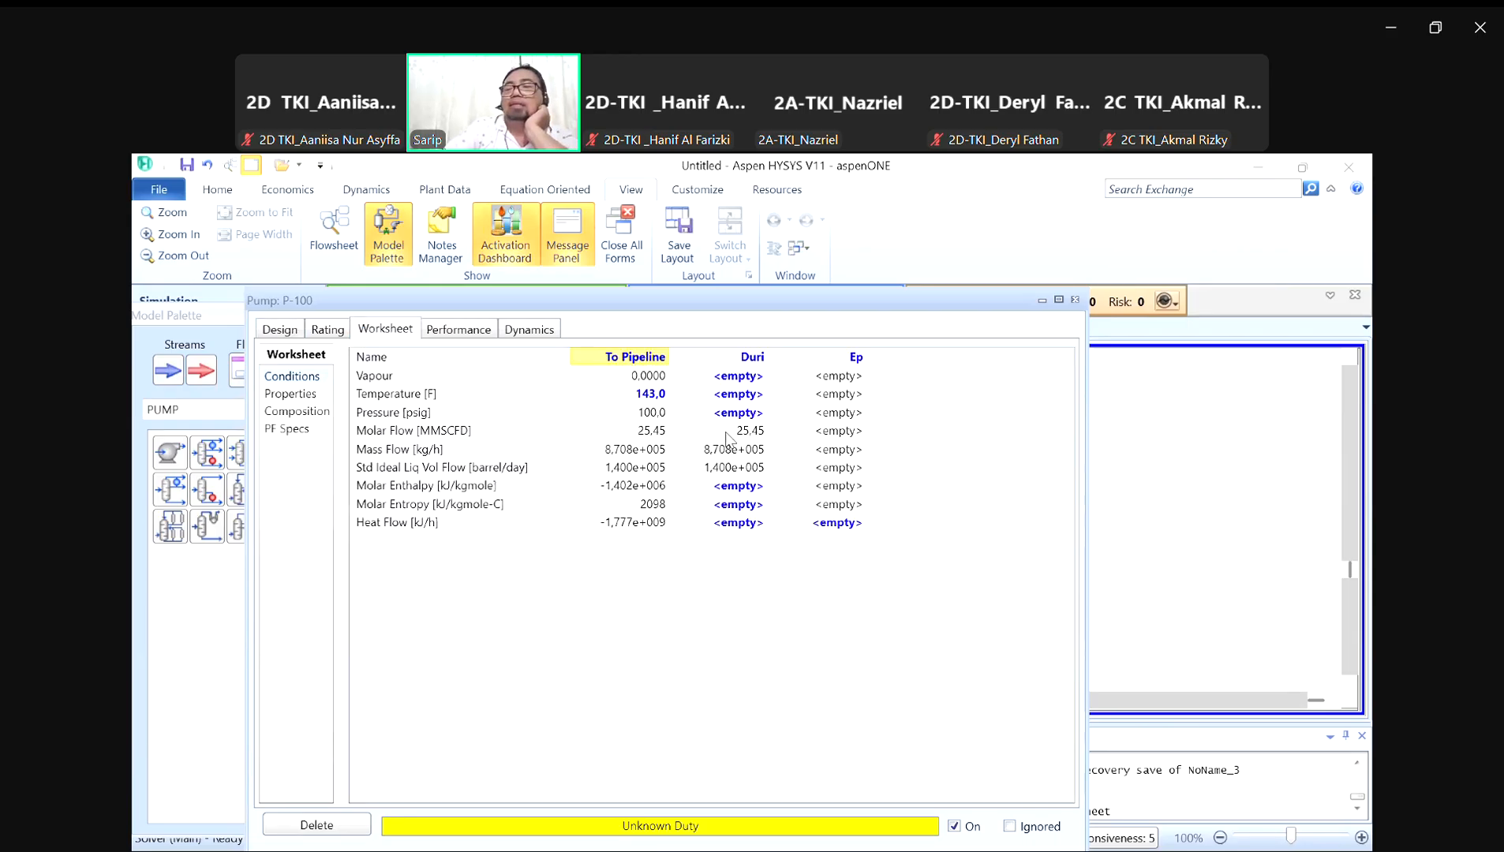
{"action": "left_click", "coordinate": [762, 420]}
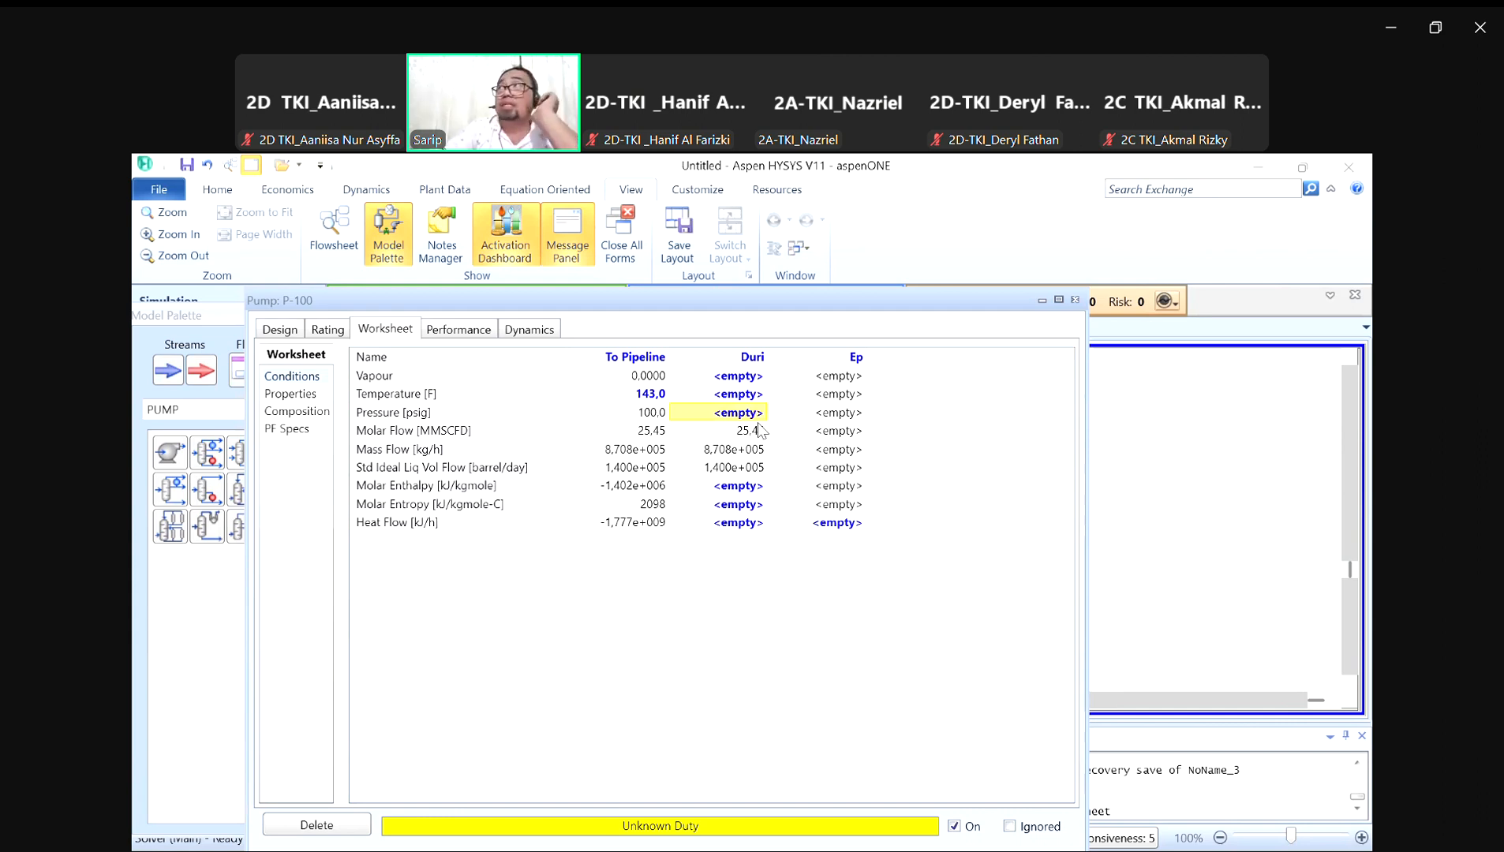
{"action": "mouse_move", "coordinate": [760, 430]}
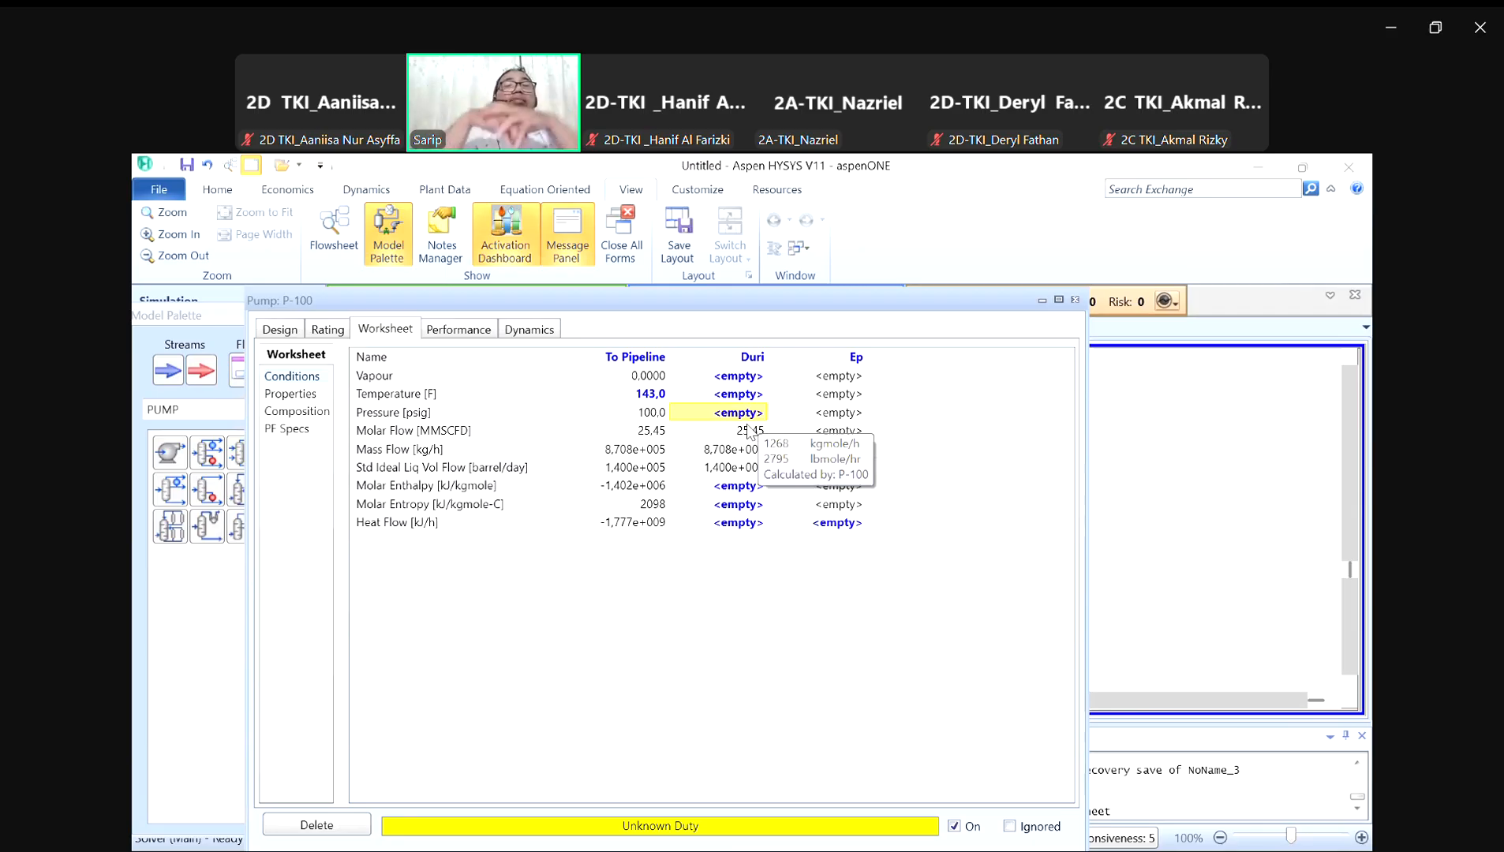
{"action": "type", "text": "430"}
{"action": "key", "text": "Return"}
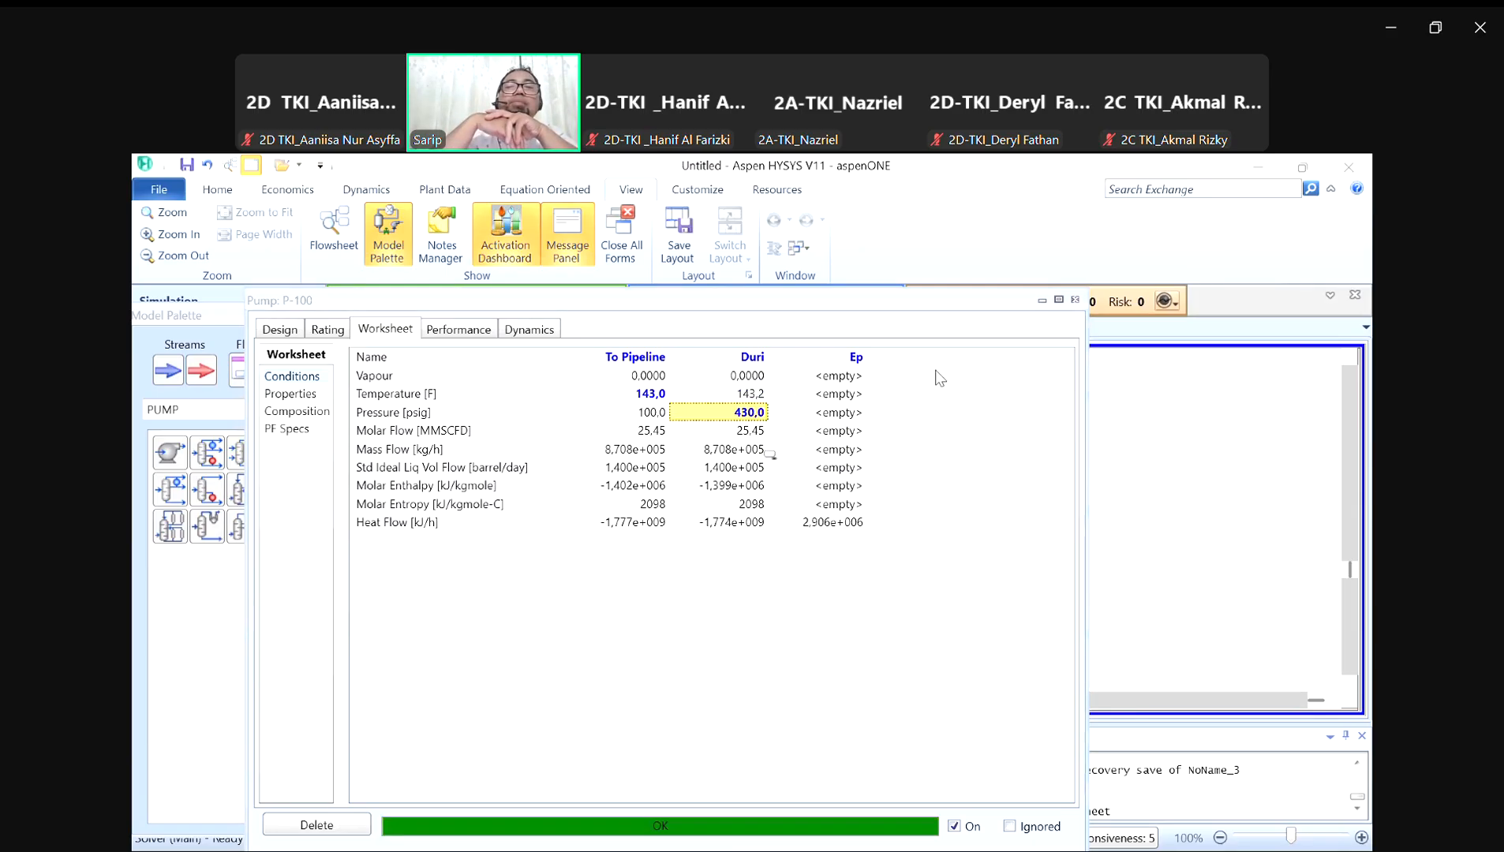
{"action": "left_click_drag", "start_coordinate": [990, 305], "coordinate": [1003, 255]}
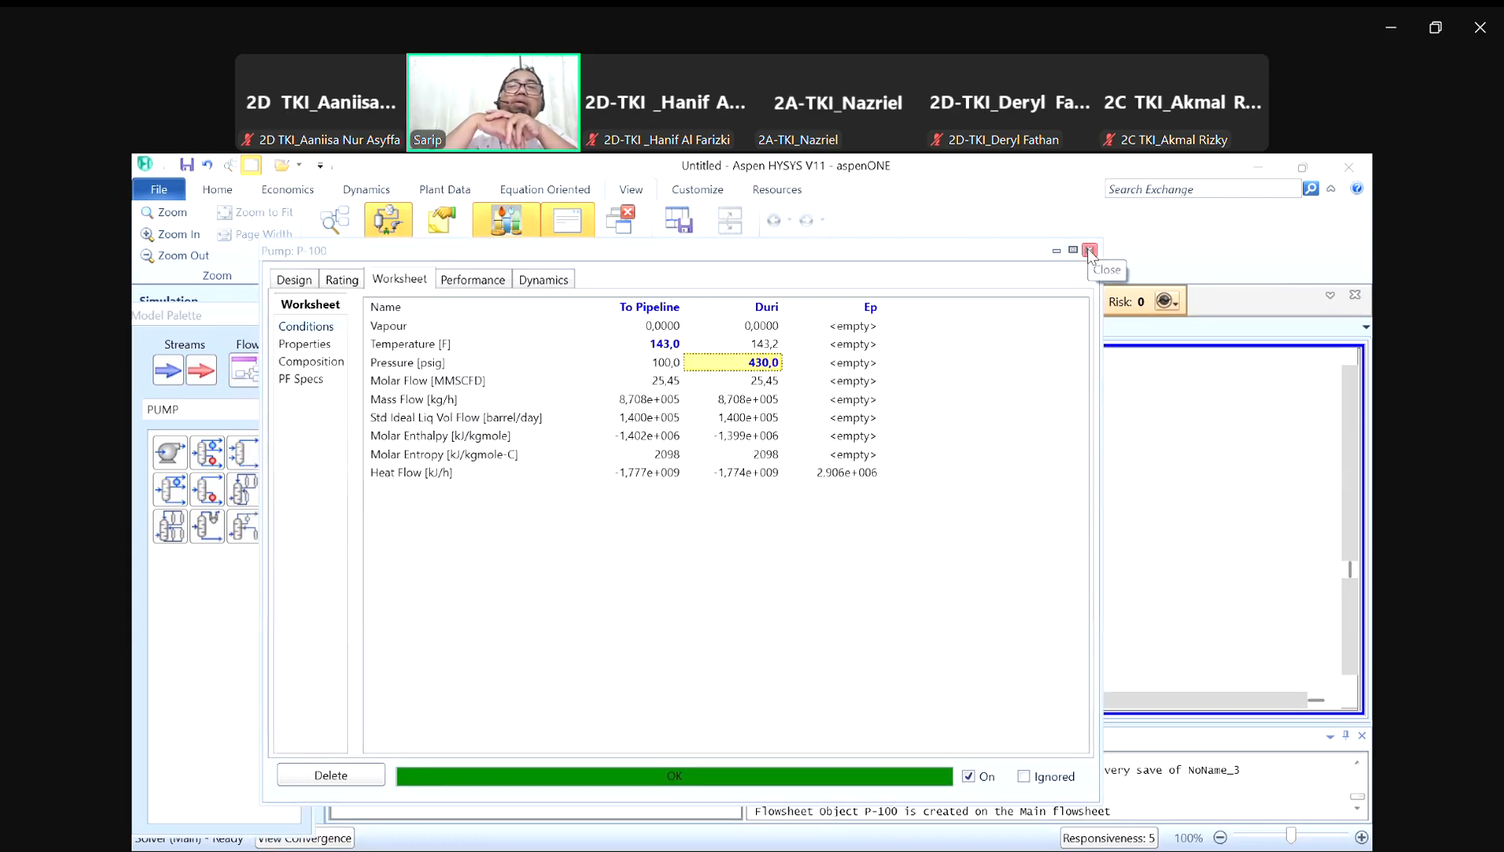
{"action": "left_click", "coordinate": [1089, 250]}
Step: Show the pump's property table on the flowsheet and place it below the pump
{"action": "left_click", "coordinate": [711, 443]}
{"action": "right_click", "coordinate": [710, 444]}
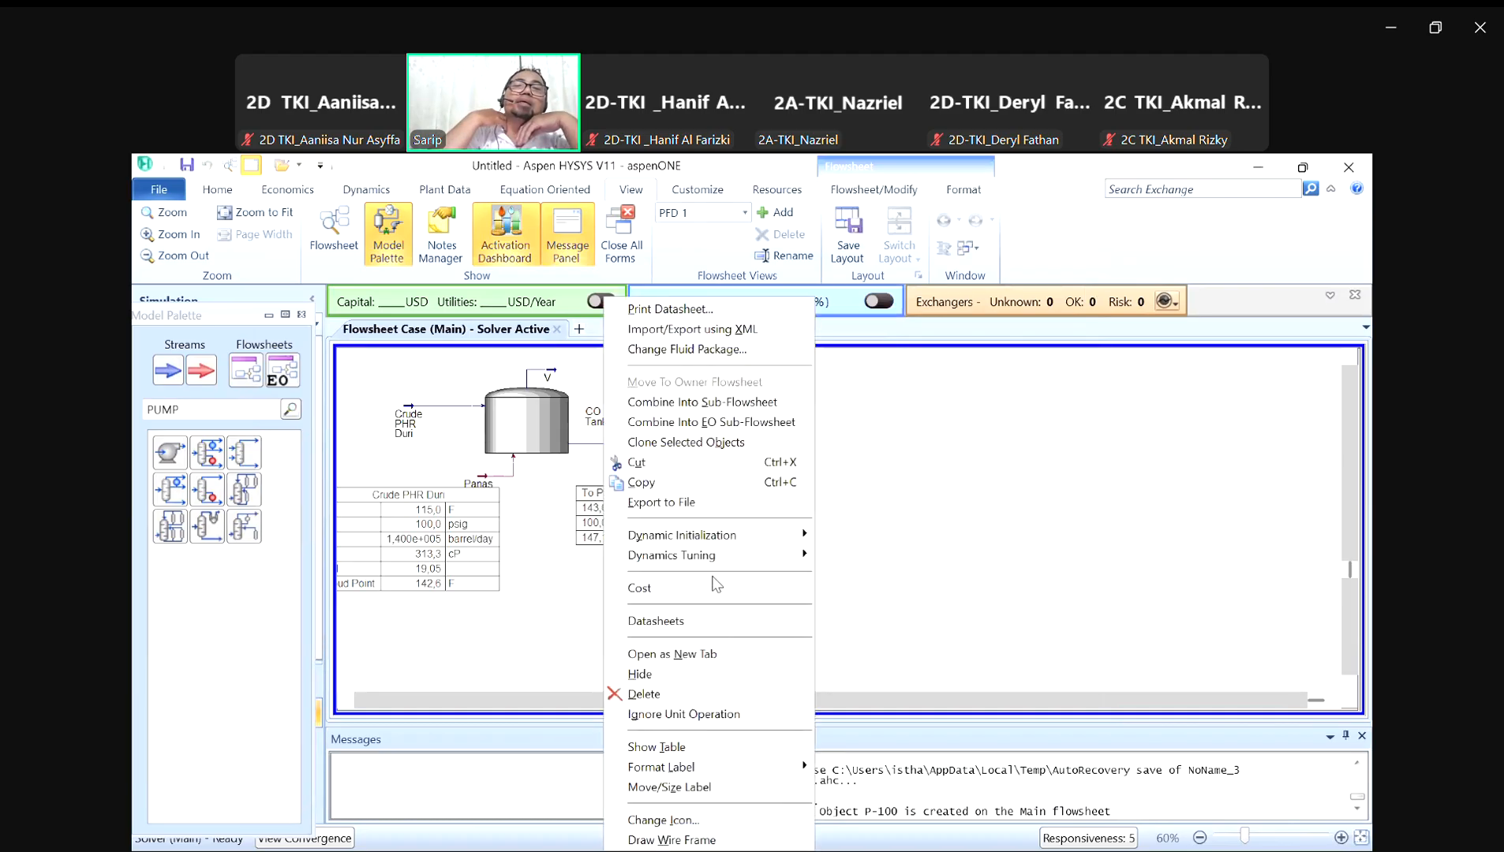
{"action": "left_click_drag", "start_coordinate": [815, 472], "coordinate": [794, 509]}
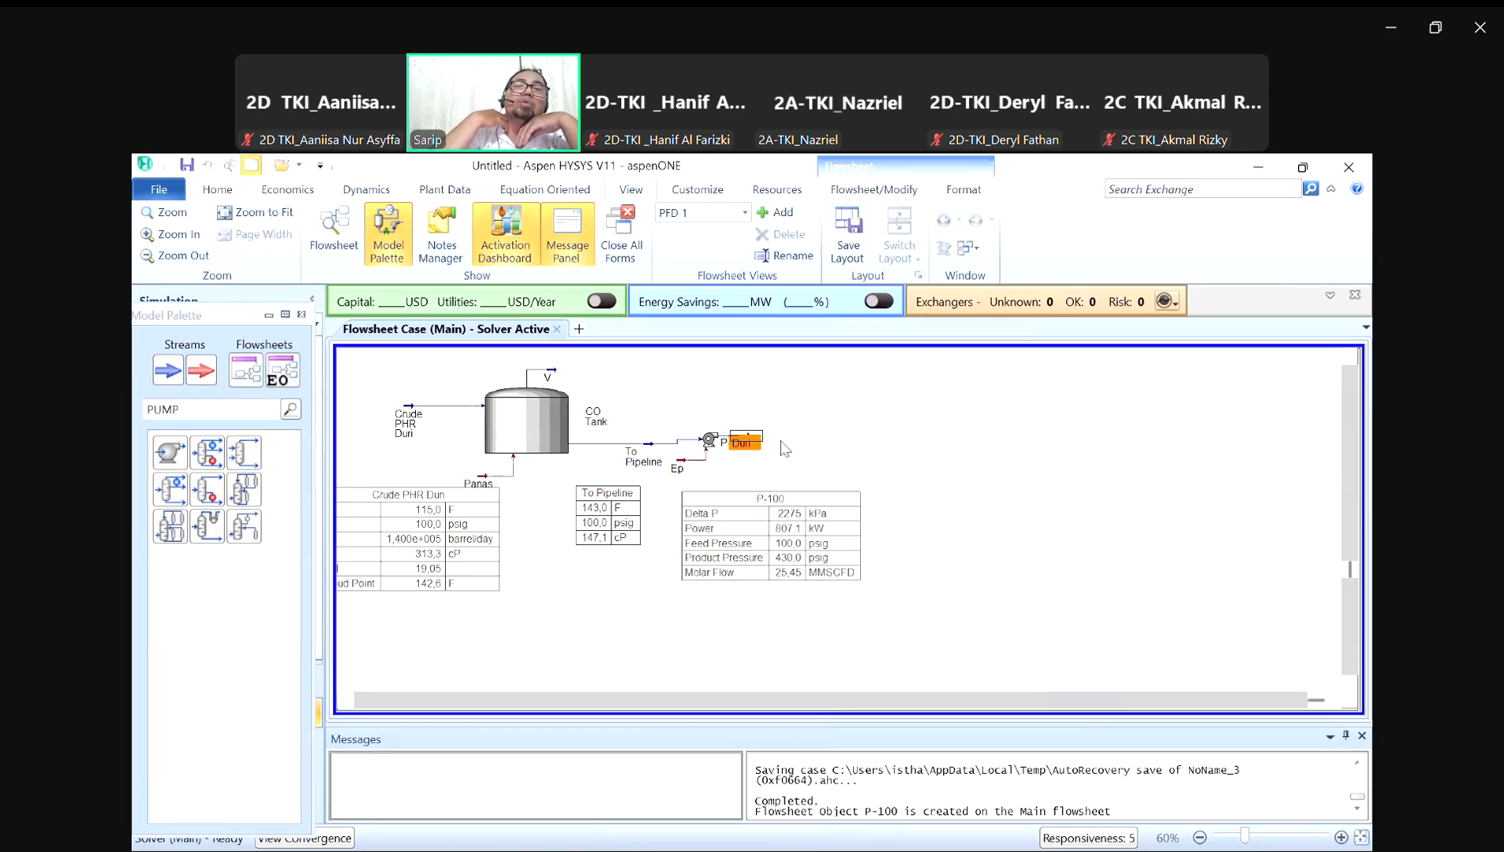
Step: Move the Duri stream farther away from the pump along its outlet line
{"action": "double_click", "coordinate": [747, 437]}
{"action": "left_click", "coordinate": [965, 389]}
{"action": "double_click", "coordinate": [746, 440]}
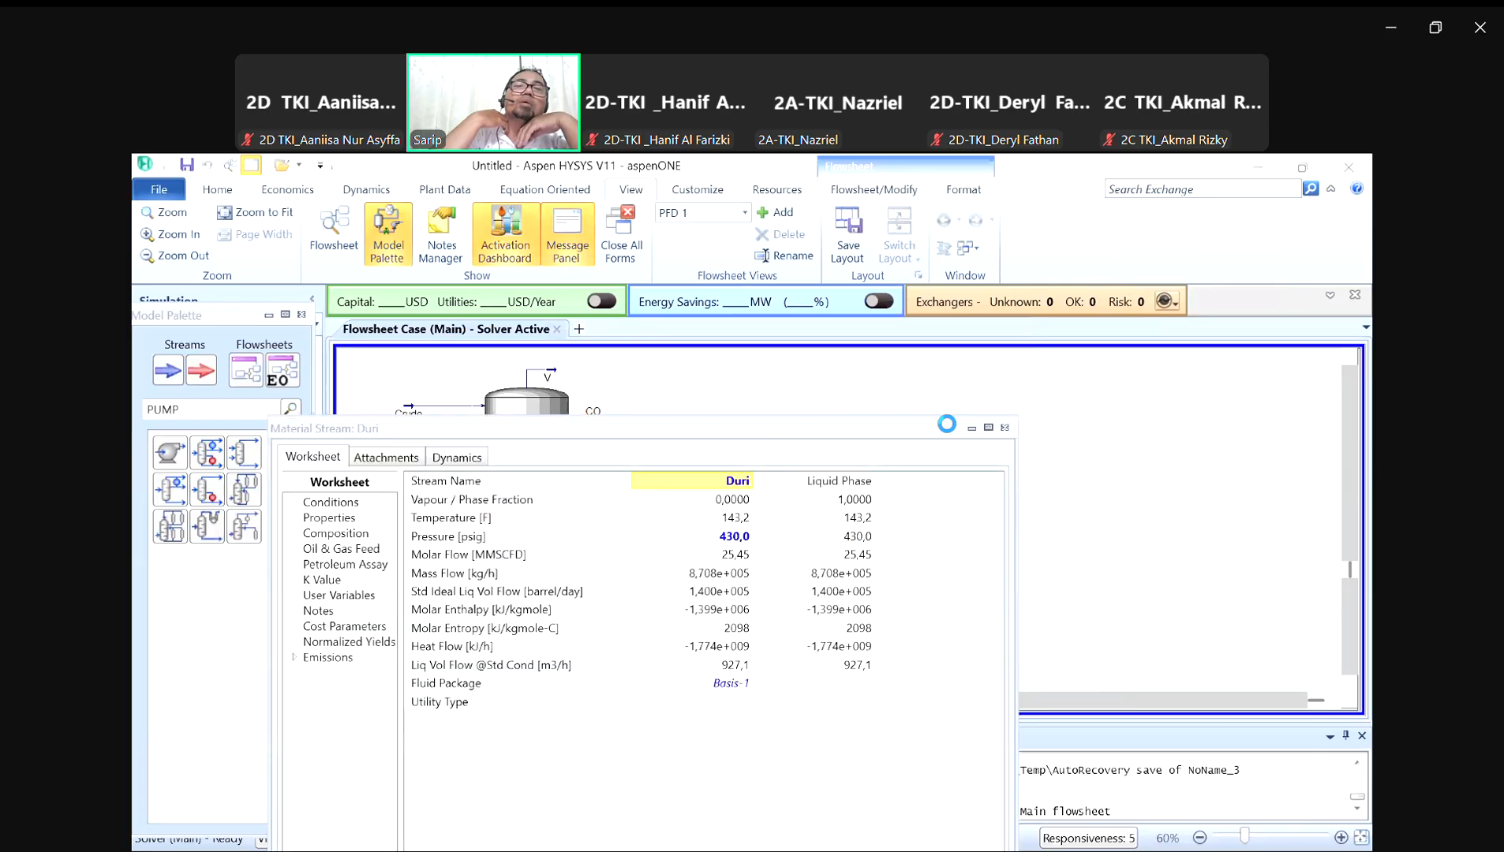
{"action": "left_click", "coordinate": [997, 431]}
{"action": "left_click_drag", "start_coordinate": [746, 440], "coordinate": [795, 440]}
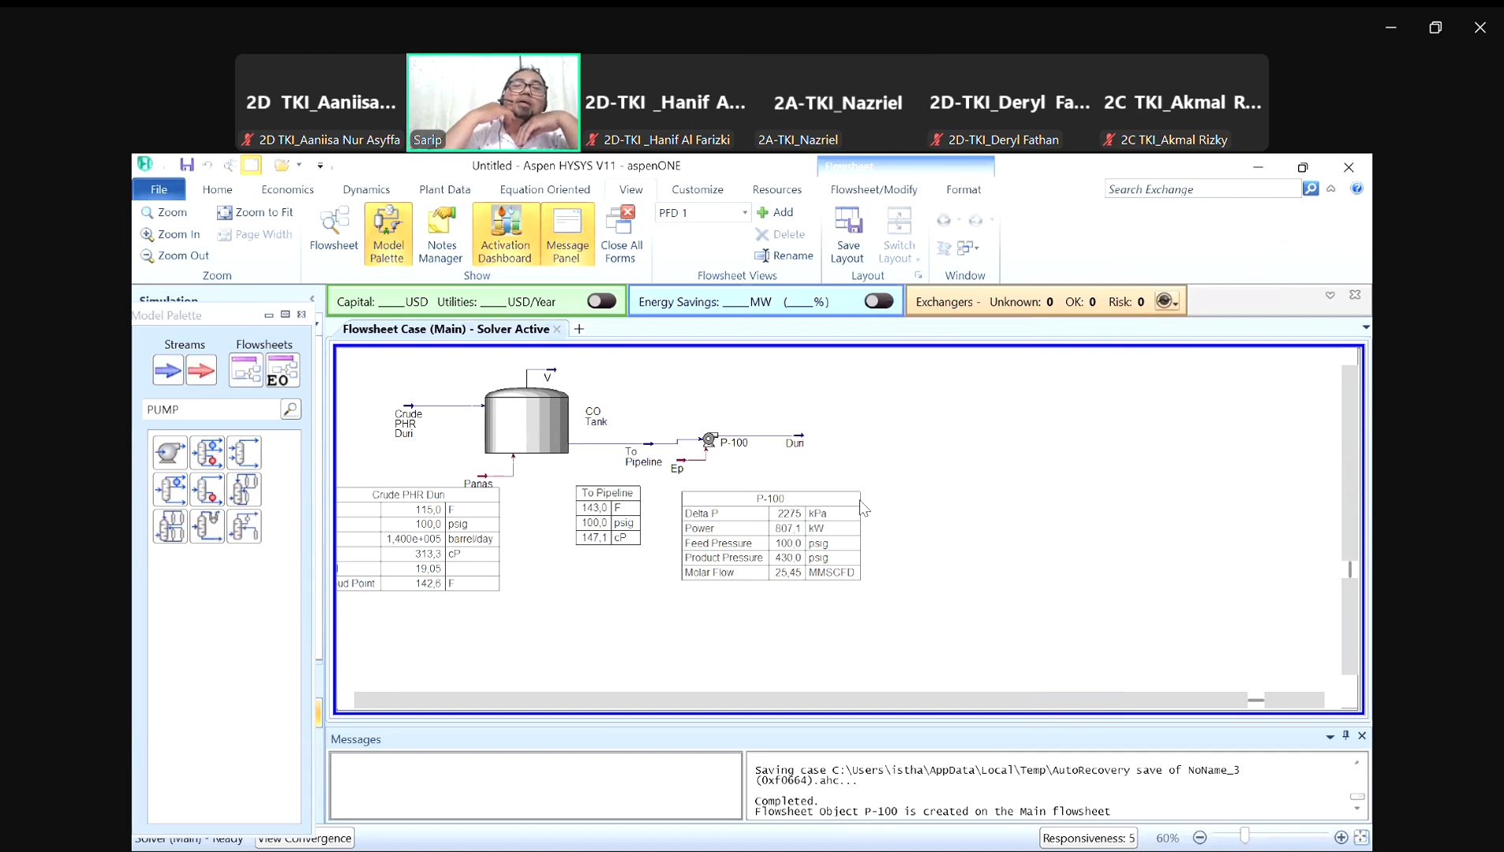
Step: Delete the pump's property table and show the Duri stream's table below the pump instead
{"action": "left_click", "coordinate": [823, 523]}
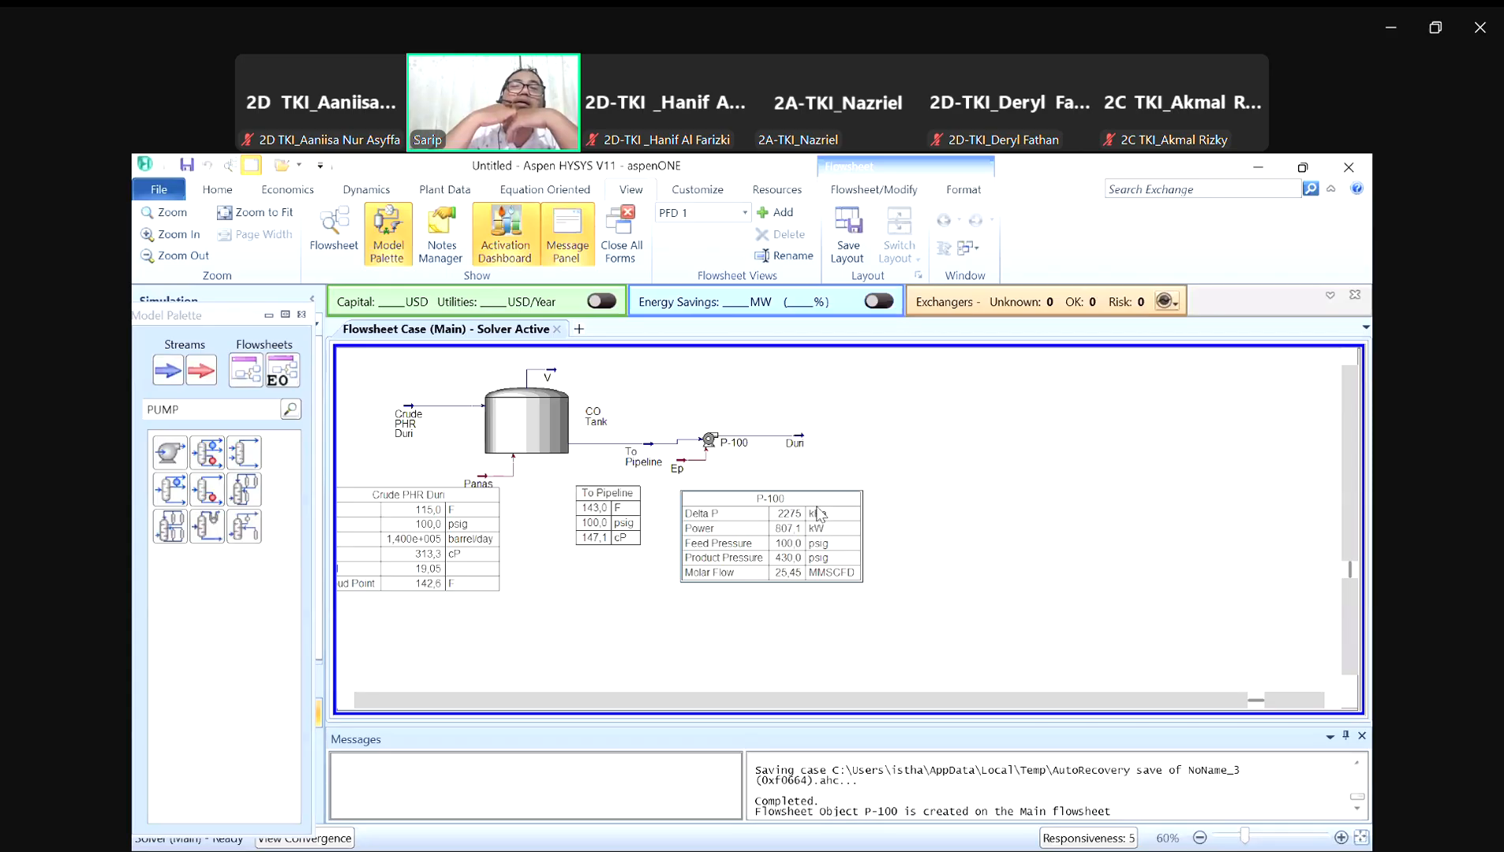
{"action": "key", "text": "Delete"}
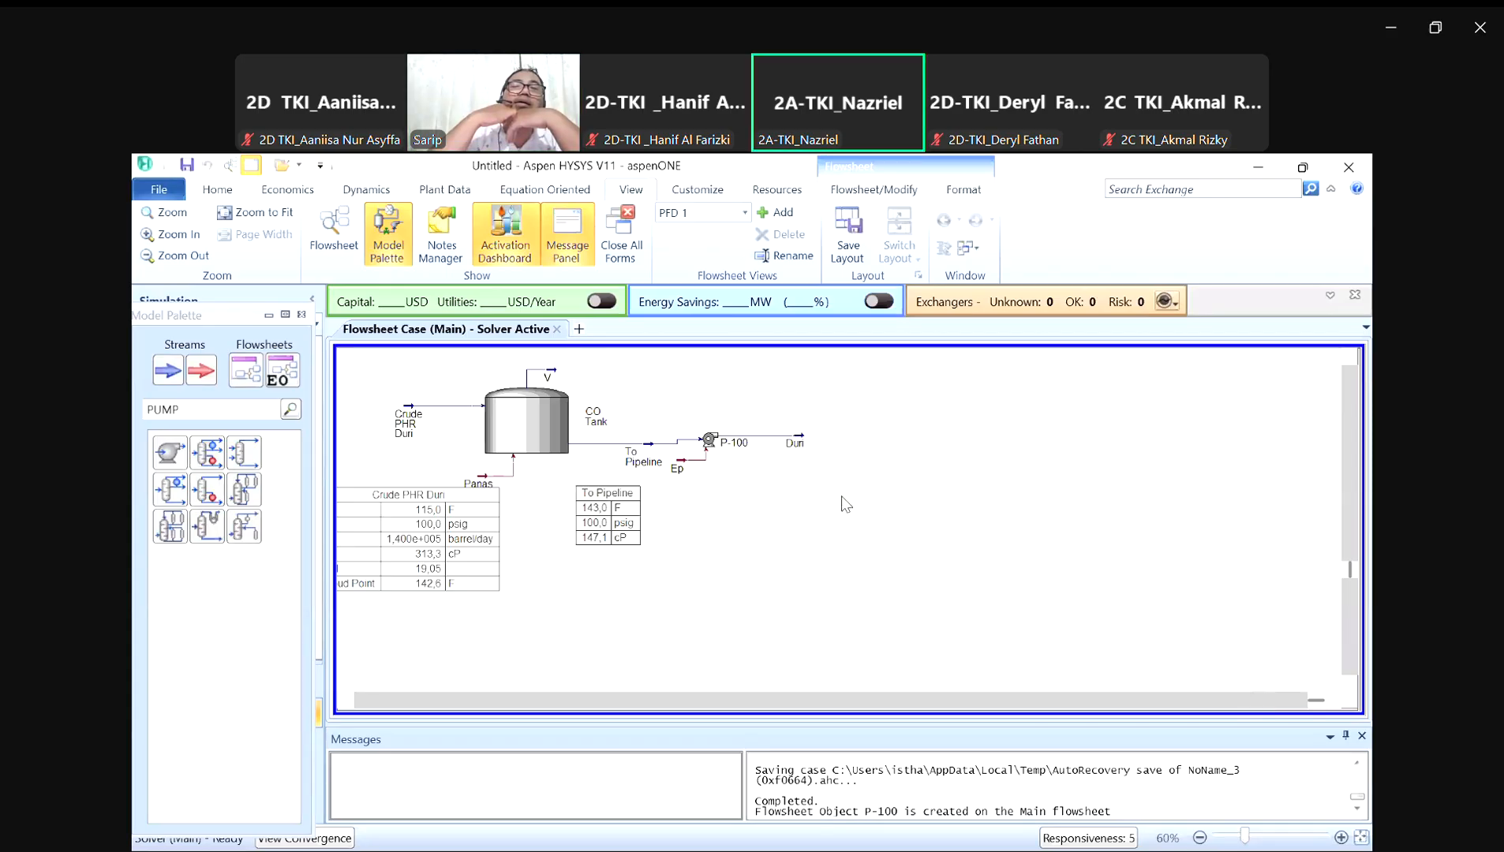
{"action": "right_click", "coordinate": [803, 442]}
{"action": "left_click", "coordinate": [799, 658]}
{"action": "left_click_drag", "start_coordinate": [878, 466], "coordinate": [802, 525]}
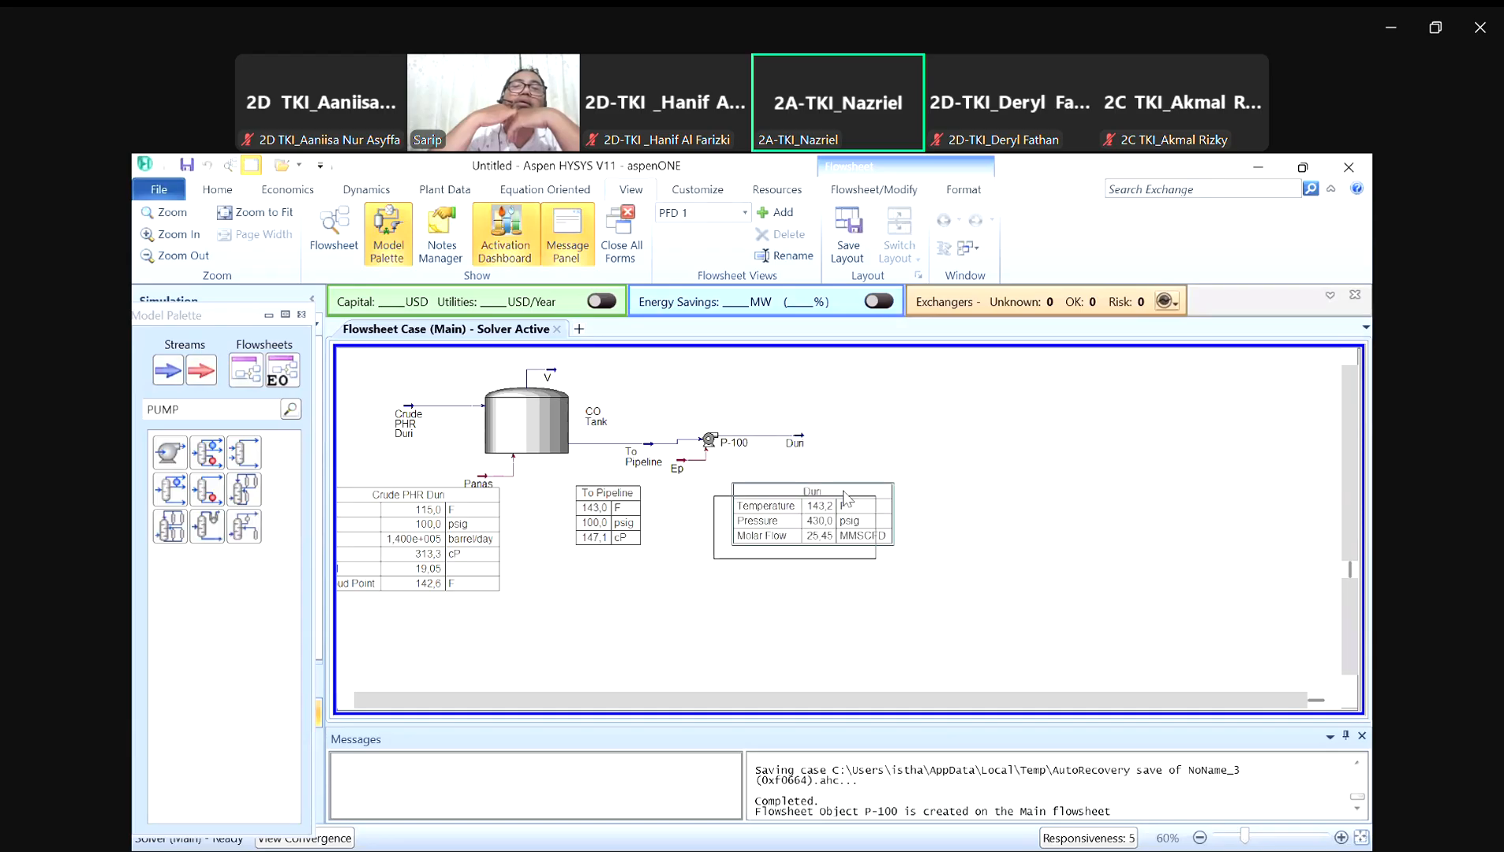
Step: Remove Temperature and Molar Flow from the Duri table, hide its labels and move it above the Duri stream
{"action": "double_click", "coordinate": [803, 534]}
{"action": "left_click", "coordinate": [954, 462]}
{"action": "left_click", "coordinate": [736, 436]}
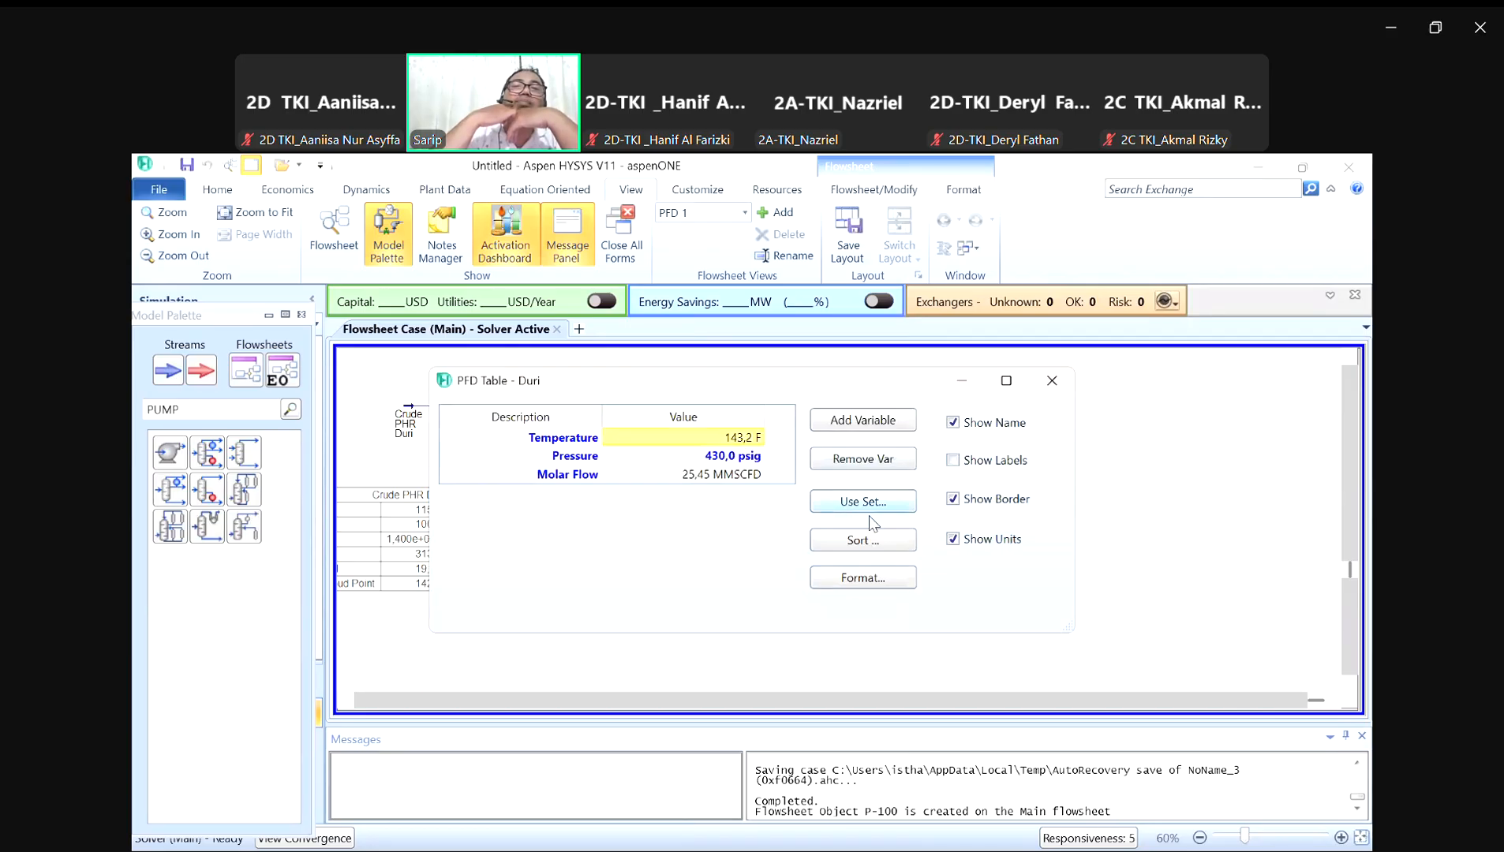
{"action": "left_click", "coordinate": [877, 460]}
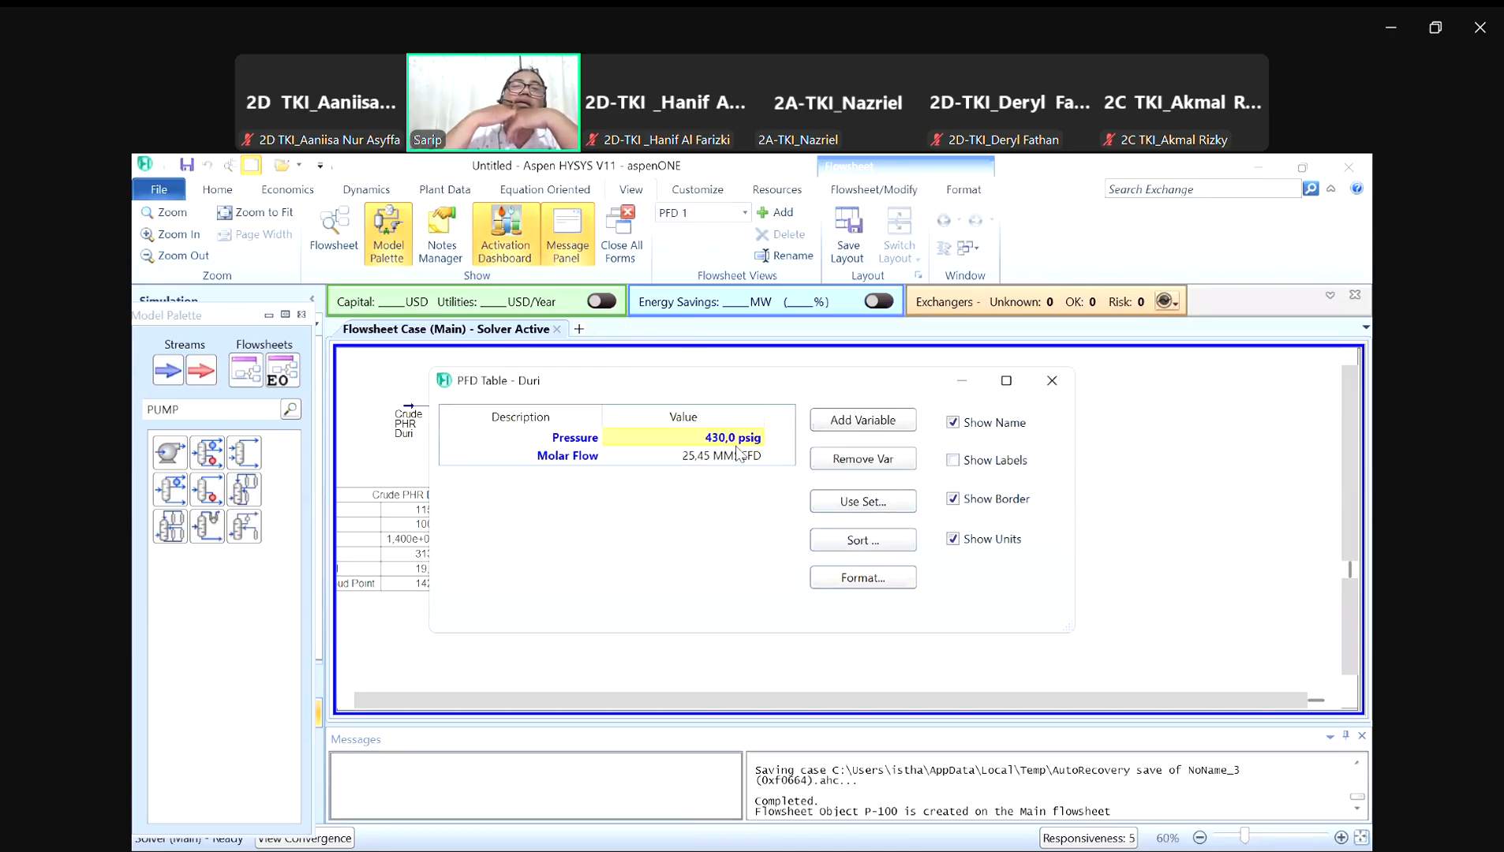
{"action": "left_click", "coordinate": [741, 456]}
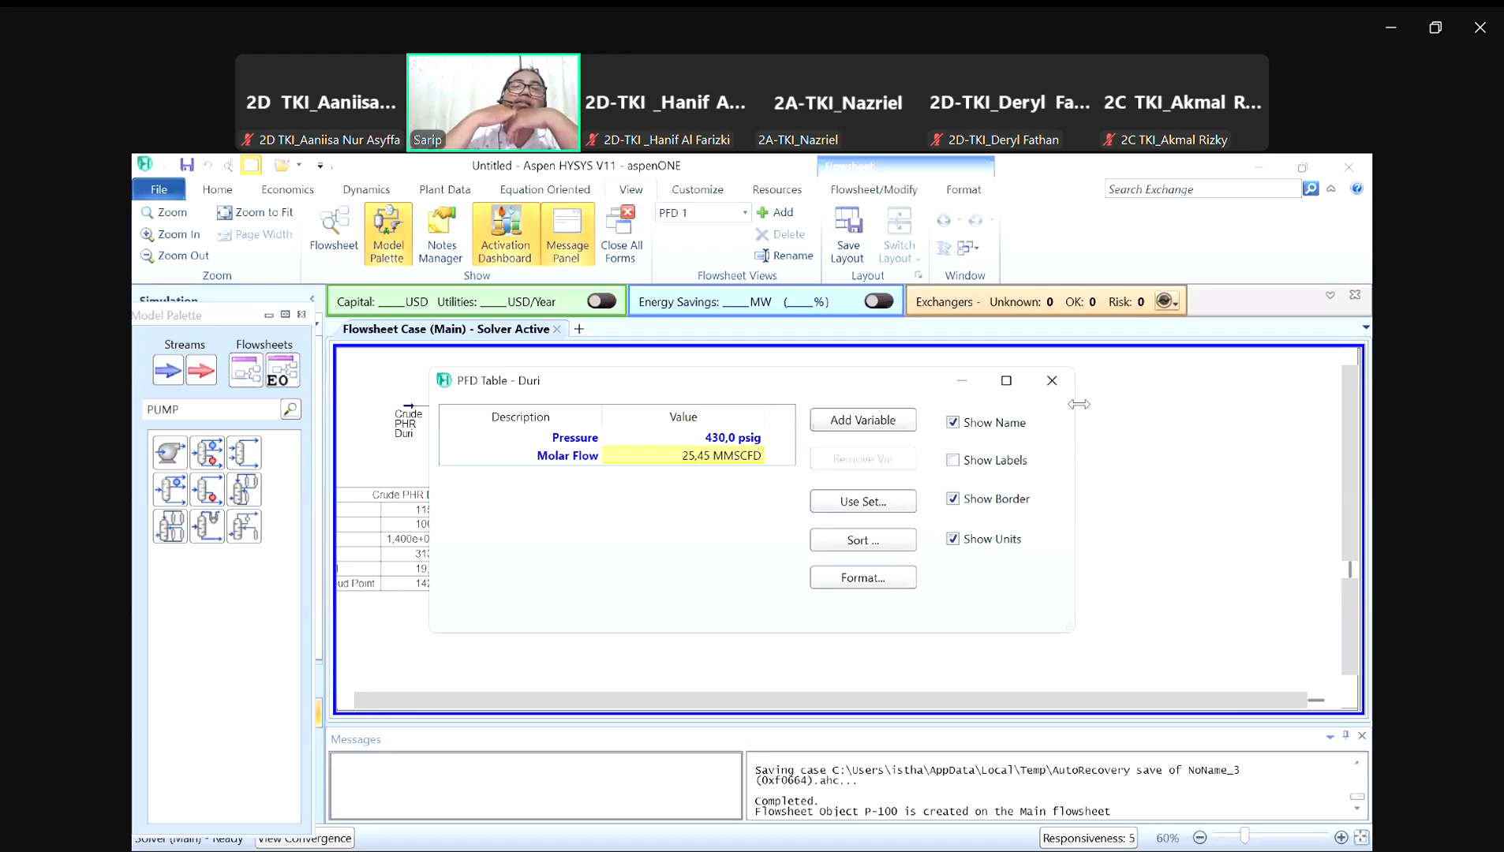
{"action": "left_click", "coordinate": [862, 460]}
{"action": "left_click", "coordinate": [1052, 380]}
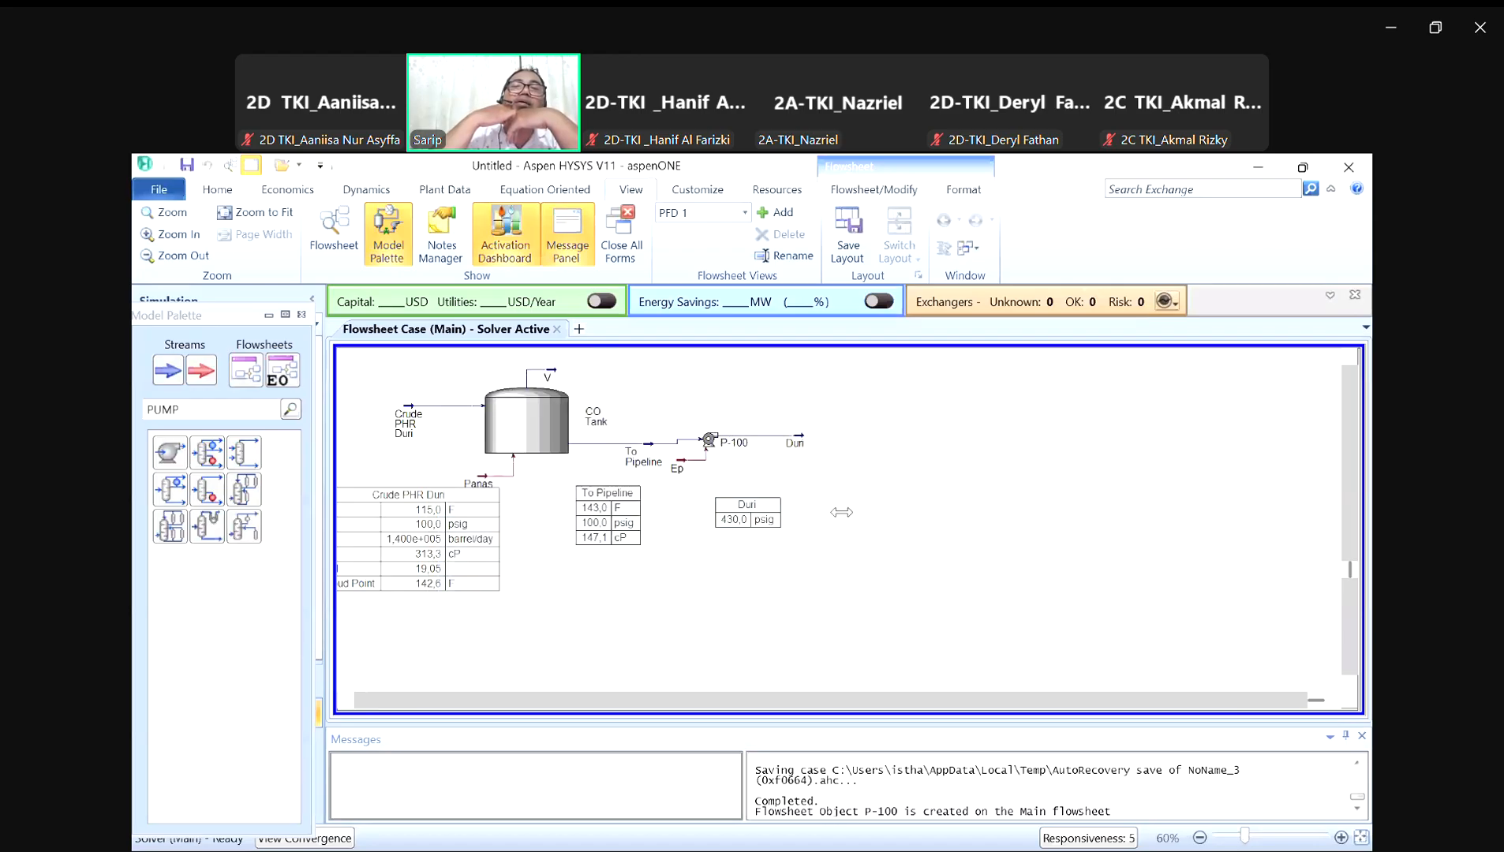
{"action": "left_click_drag", "start_coordinate": [756, 501], "coordinate": [787, 496]}
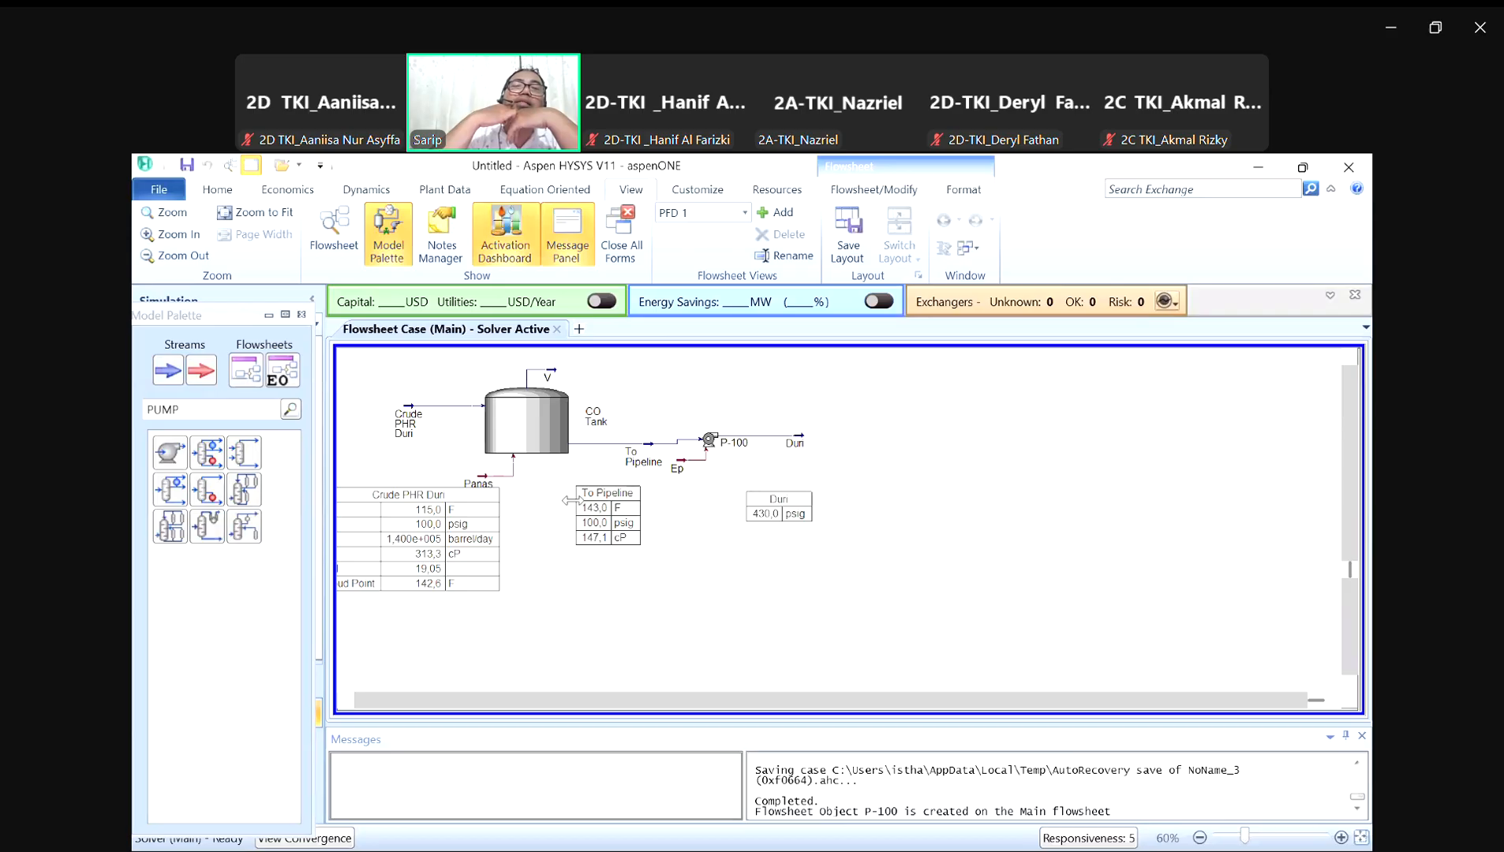
{"action": "left_click_drag", "start_coordinate": [788, 496], "coordinate": [806, 403]}
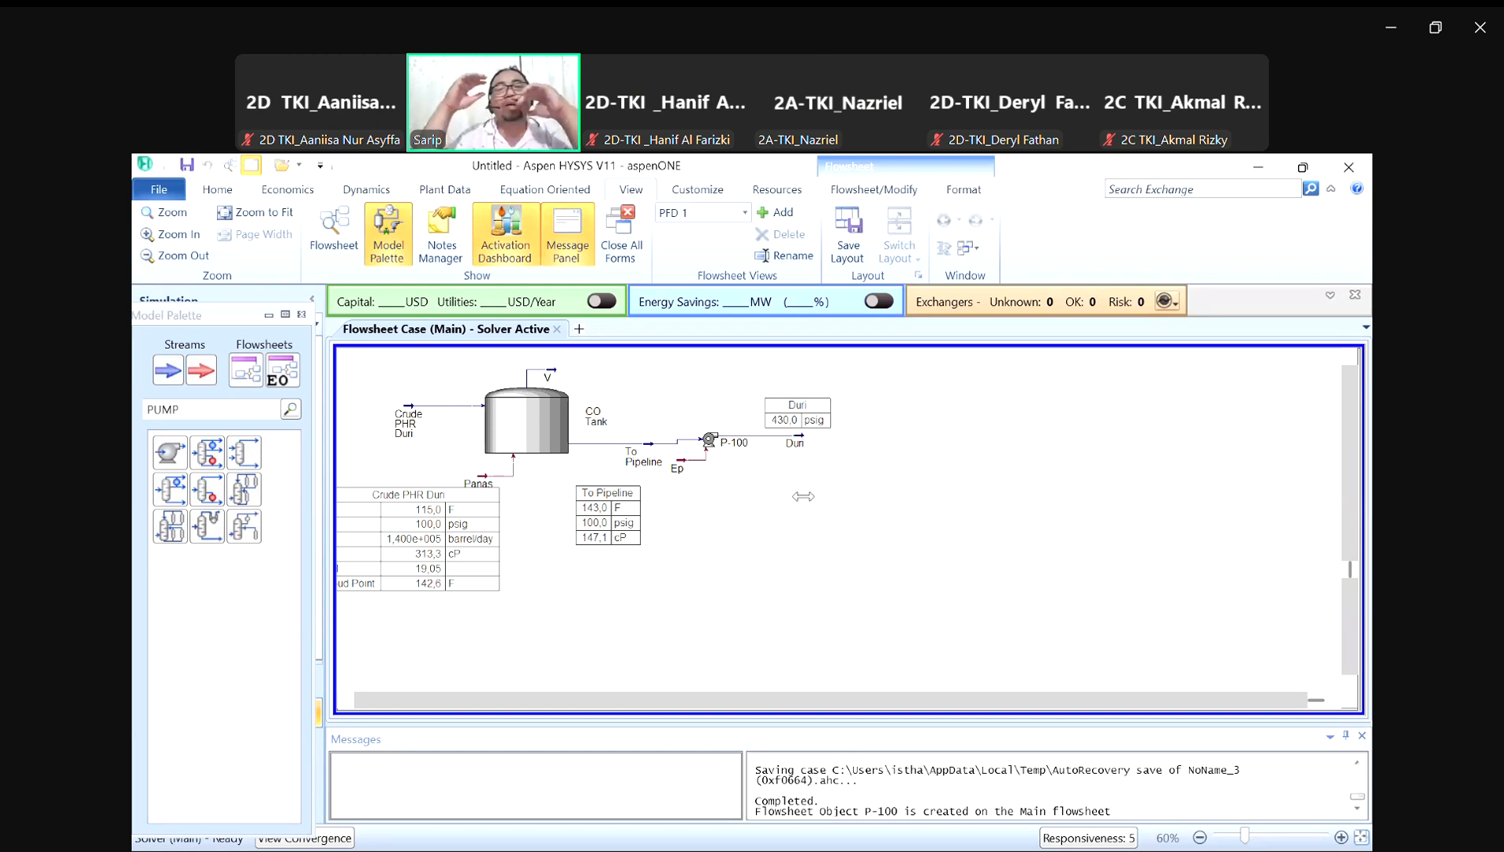
{"action": "double_click", "coordinate": [813, 410]}
{"action": "double_click", "coordinate": [813, 418]}
{"action": "left_click", "coordinate": [685, 330]}
{"action": "type", "text": "power"}
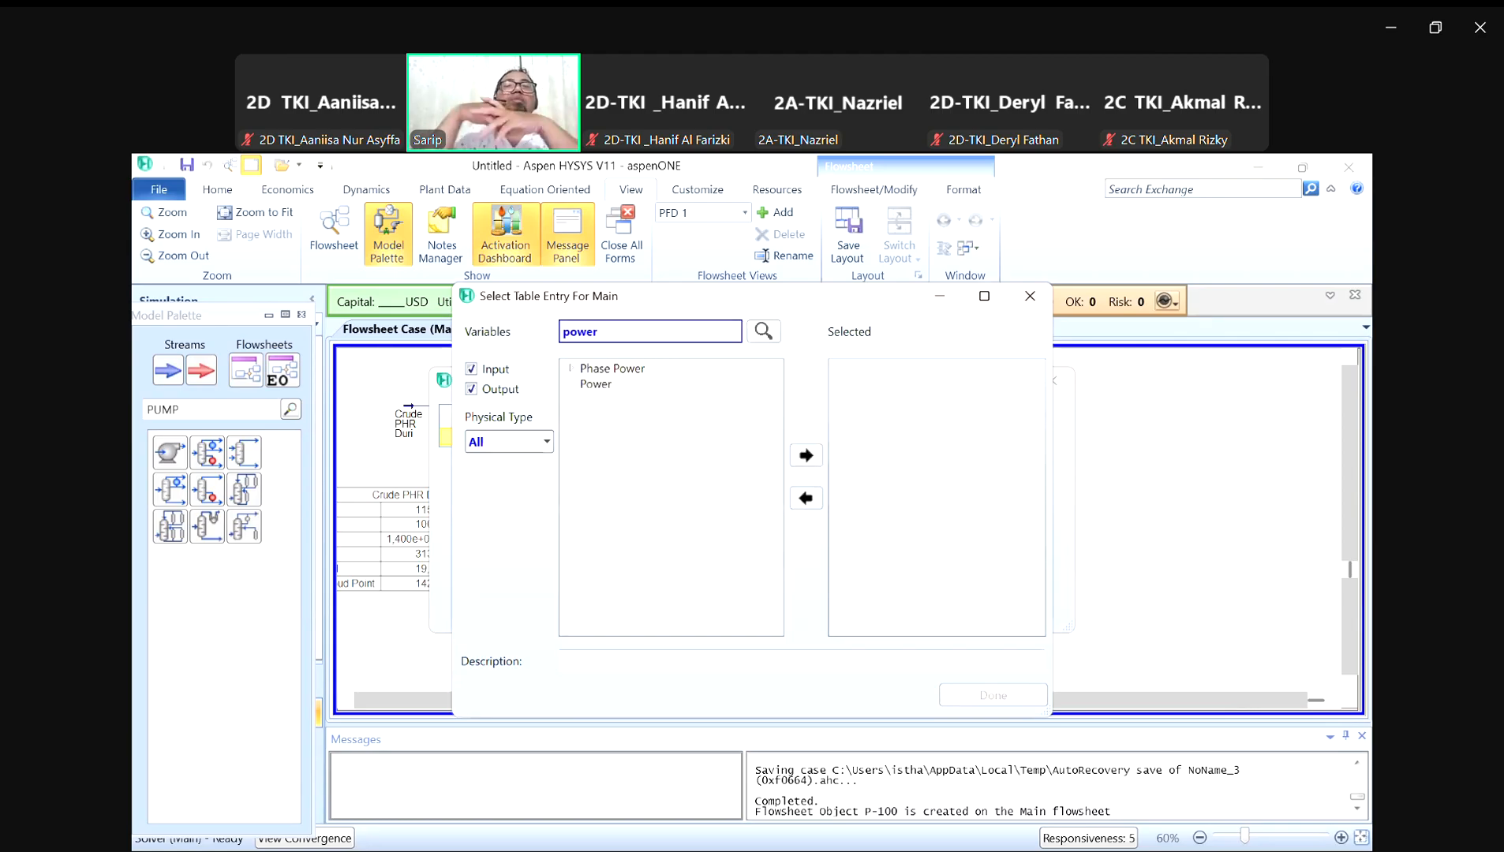
{"action": "key", "text": "BackSpace"}
{"action": "key", "text": "BackSpace"}
{"action": "key", "text": "BackSpace"}
{"action": "key", "text": "BackSpace"}
{"action": "key", "text": "BackSpace"}
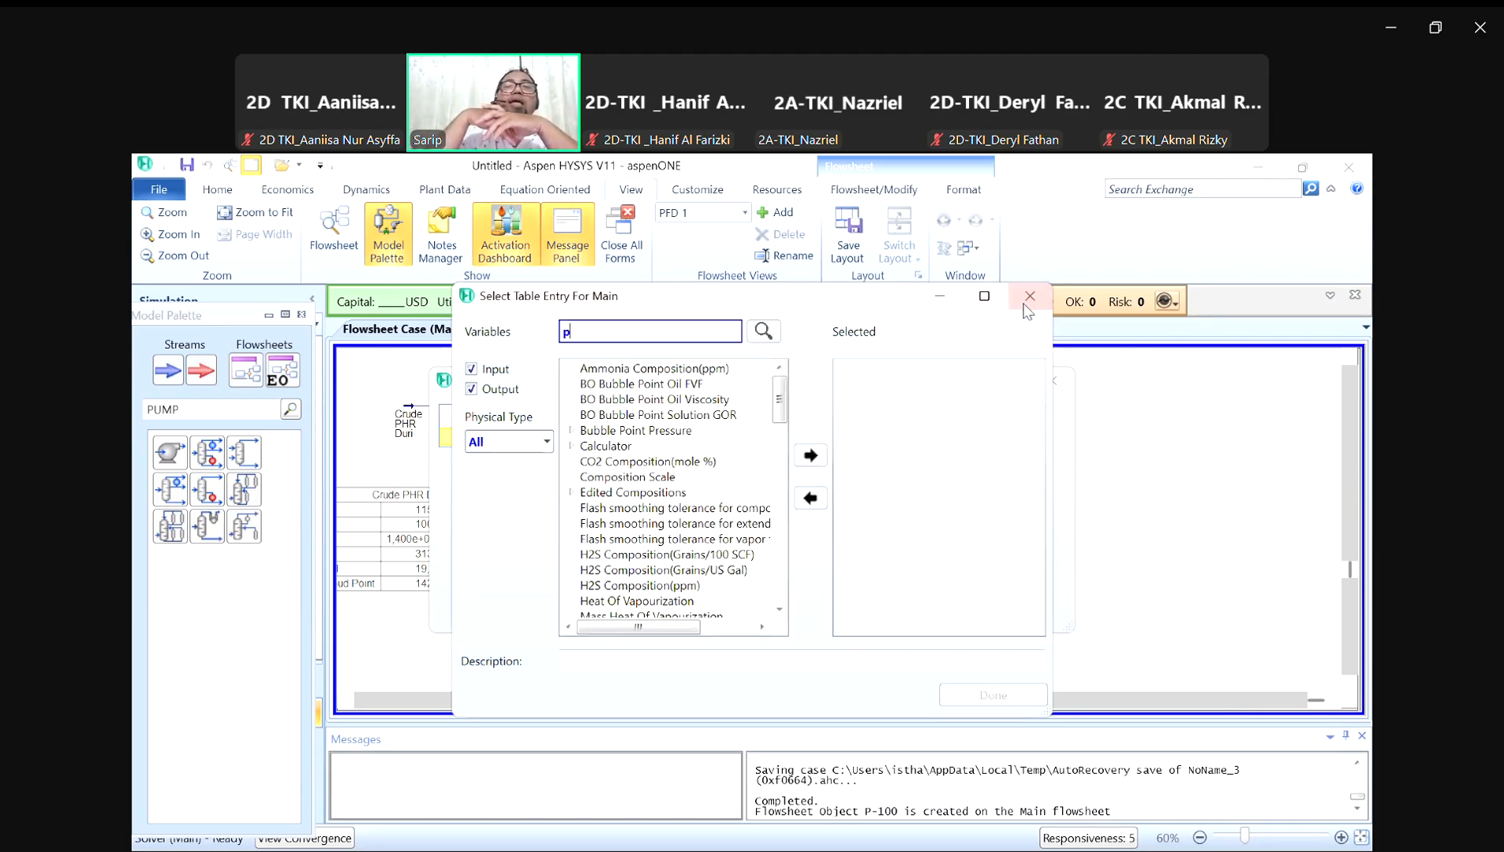
{"action": "left_click", "coordinate": [1030, 295]}
{"action": "left_click", "coordinate": [1051, 381]}
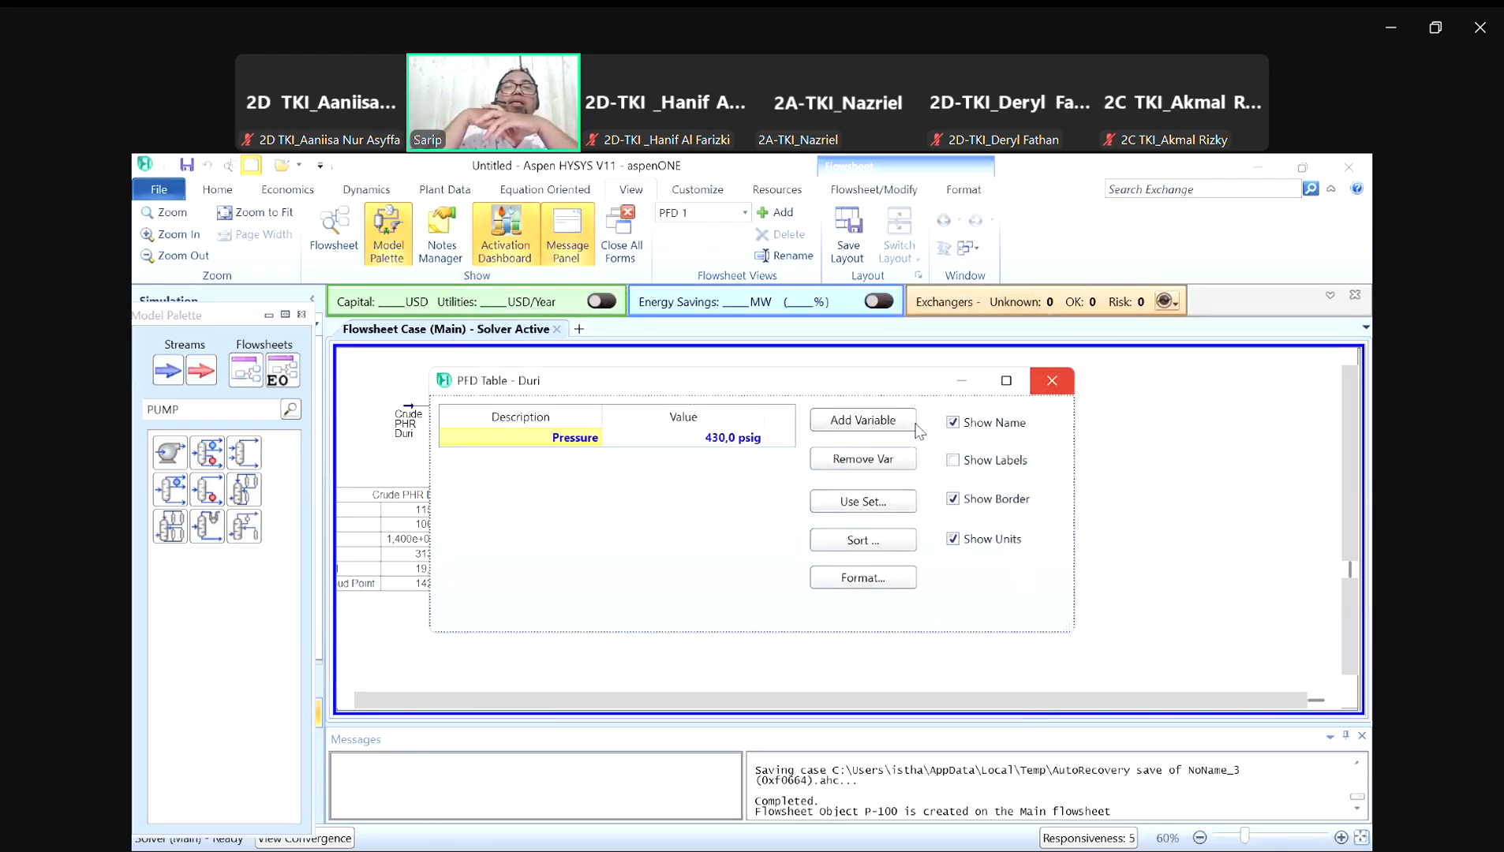
Step: Show a table for the Ep energy stream and add the Power variable to it
{"action": "right_click", "coordinate": [683, 465]}
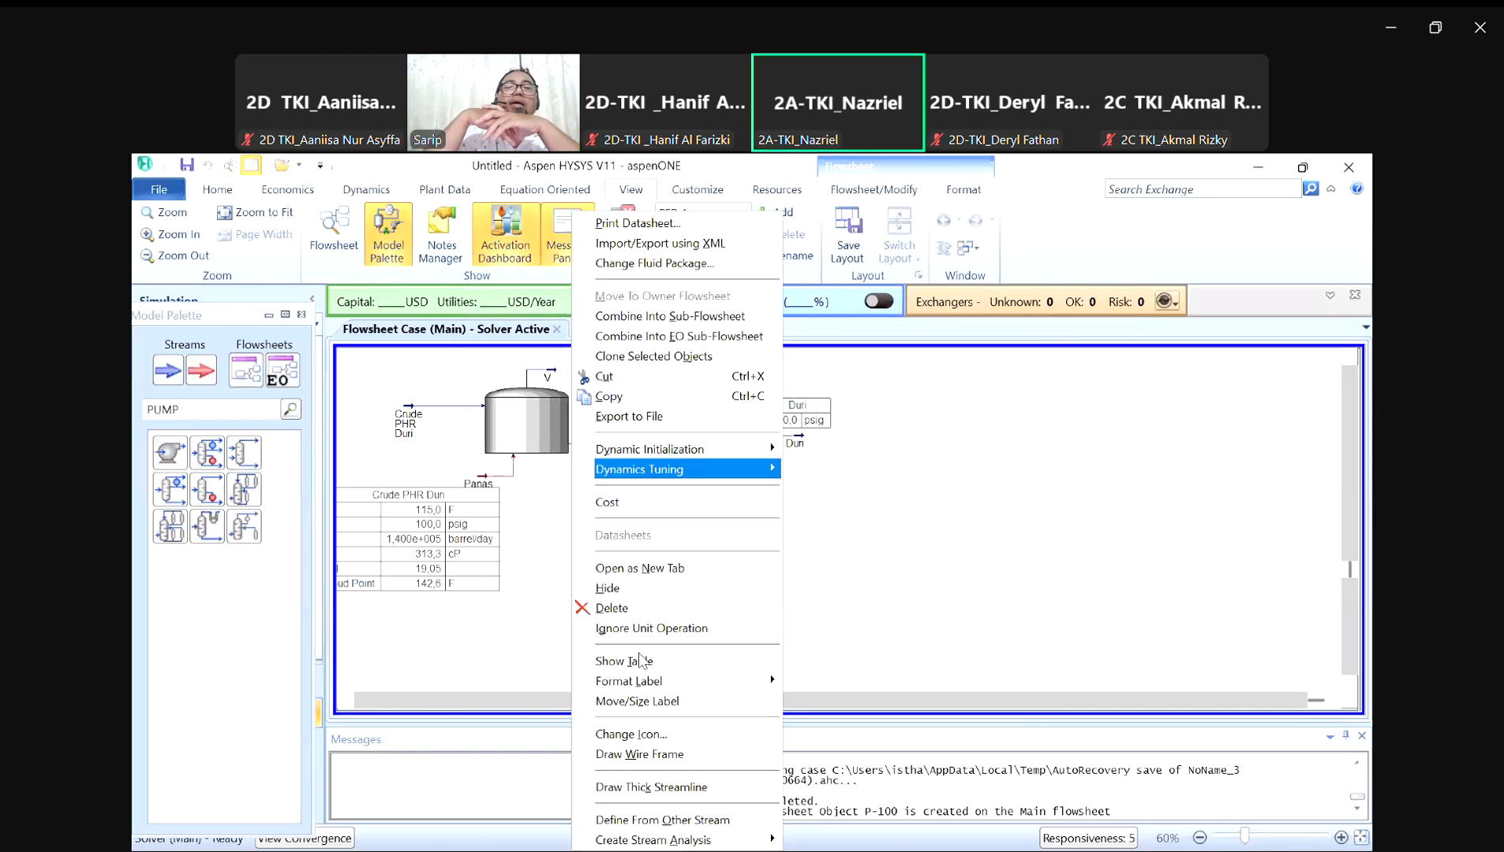
{"action": "left_click", "coordinate": [663, 659]}
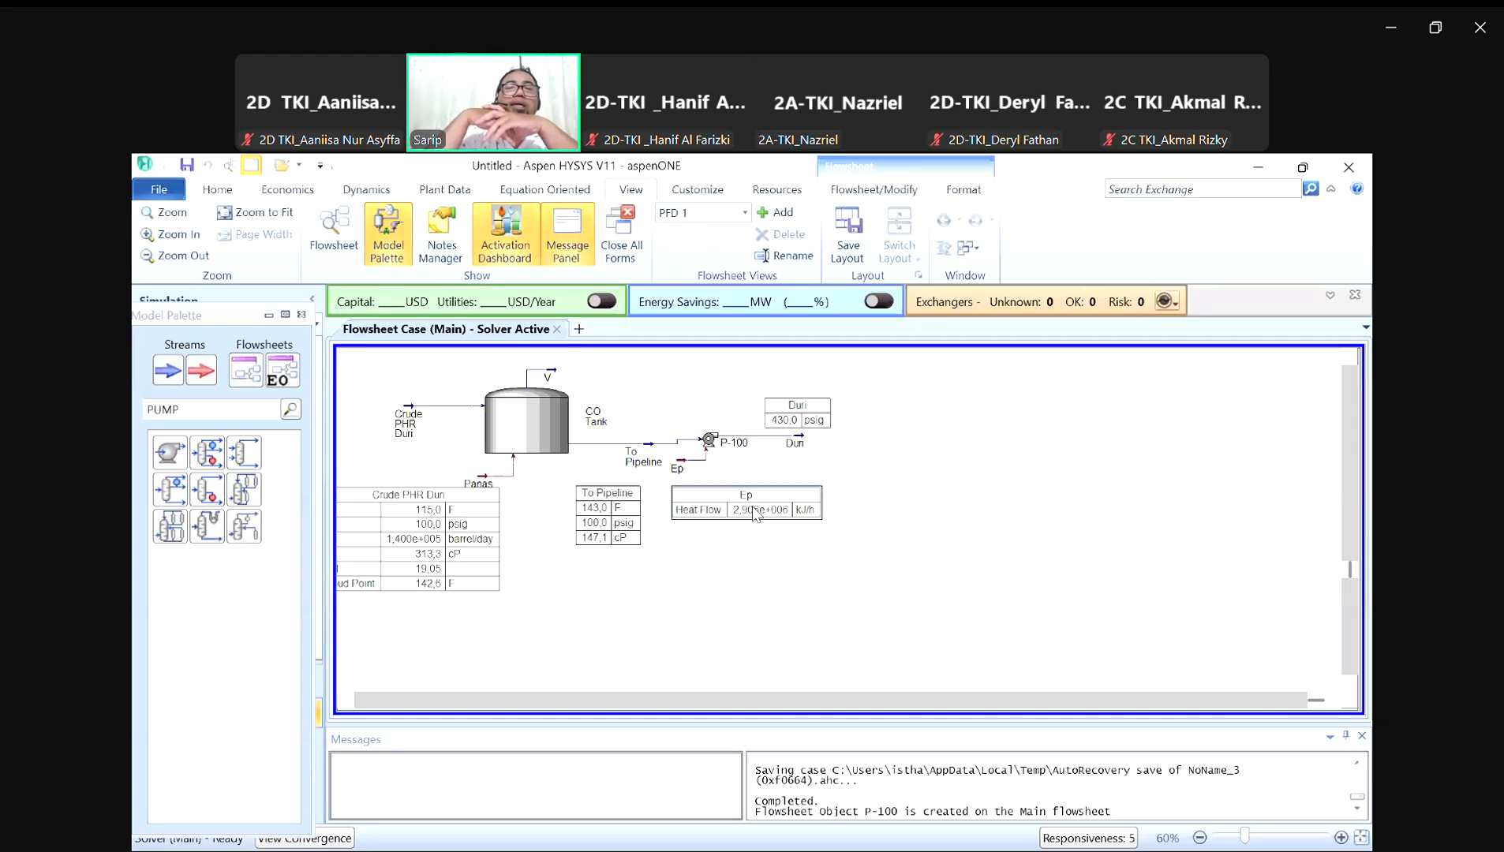
{"action": "double_click", "coordinate": [755, 513]}
{"action": "left_click", "coordinate": [1051, 384]}
{"action": "double_click", "coordinate": [755, 511]}
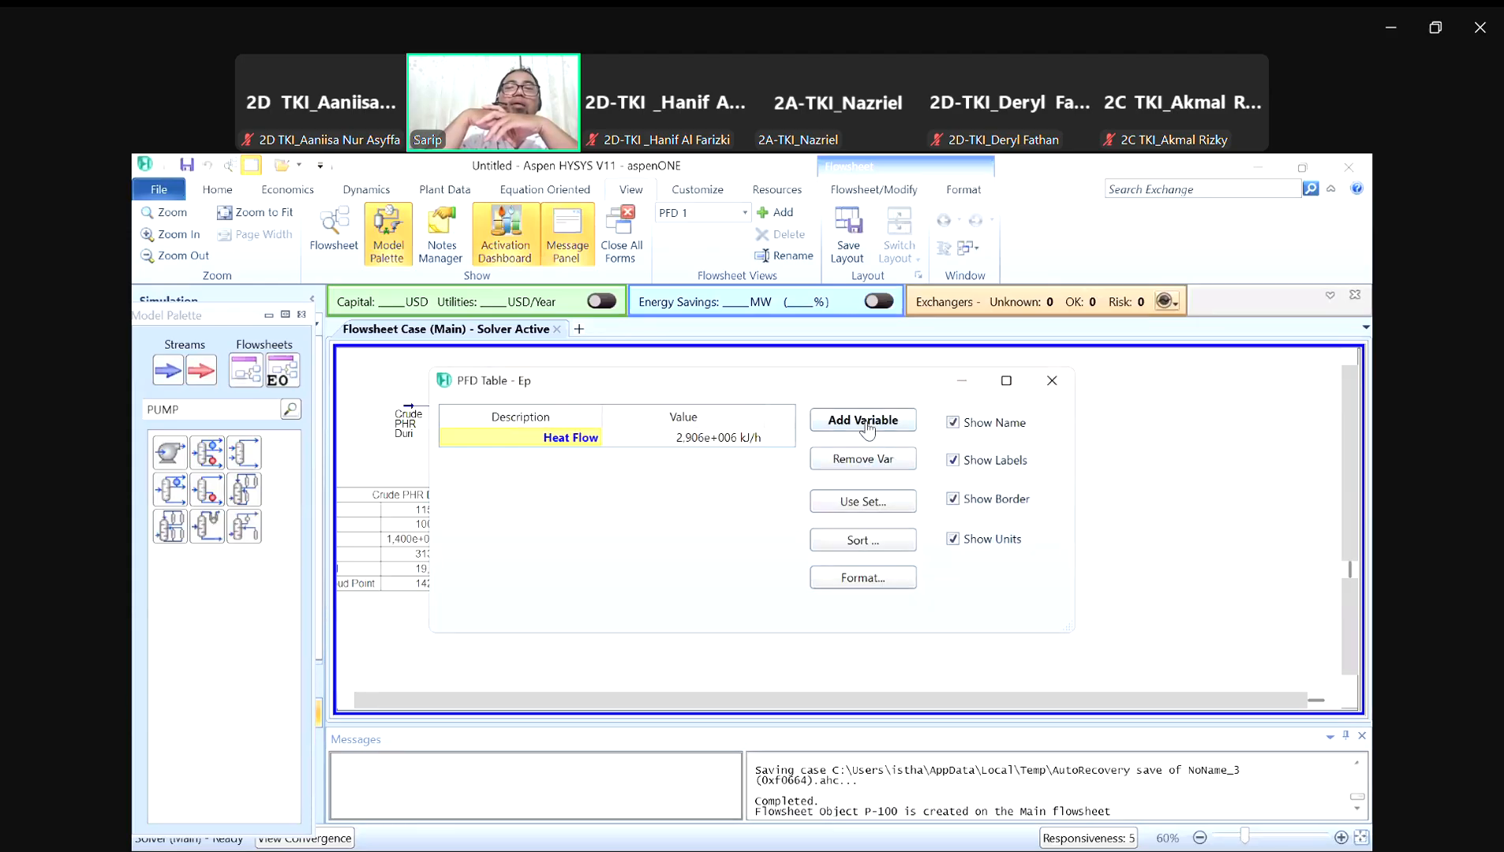
{"action": "left_click", "coordinate": [863, 419]}
{"action": "type", "text": "power"}
{"action": "left_click", "coordinate": [596, 369]}
{"action": "left_click", "coordinate": [806, 456]}
{"action": "left_click", "coordinate": [988, 694]}
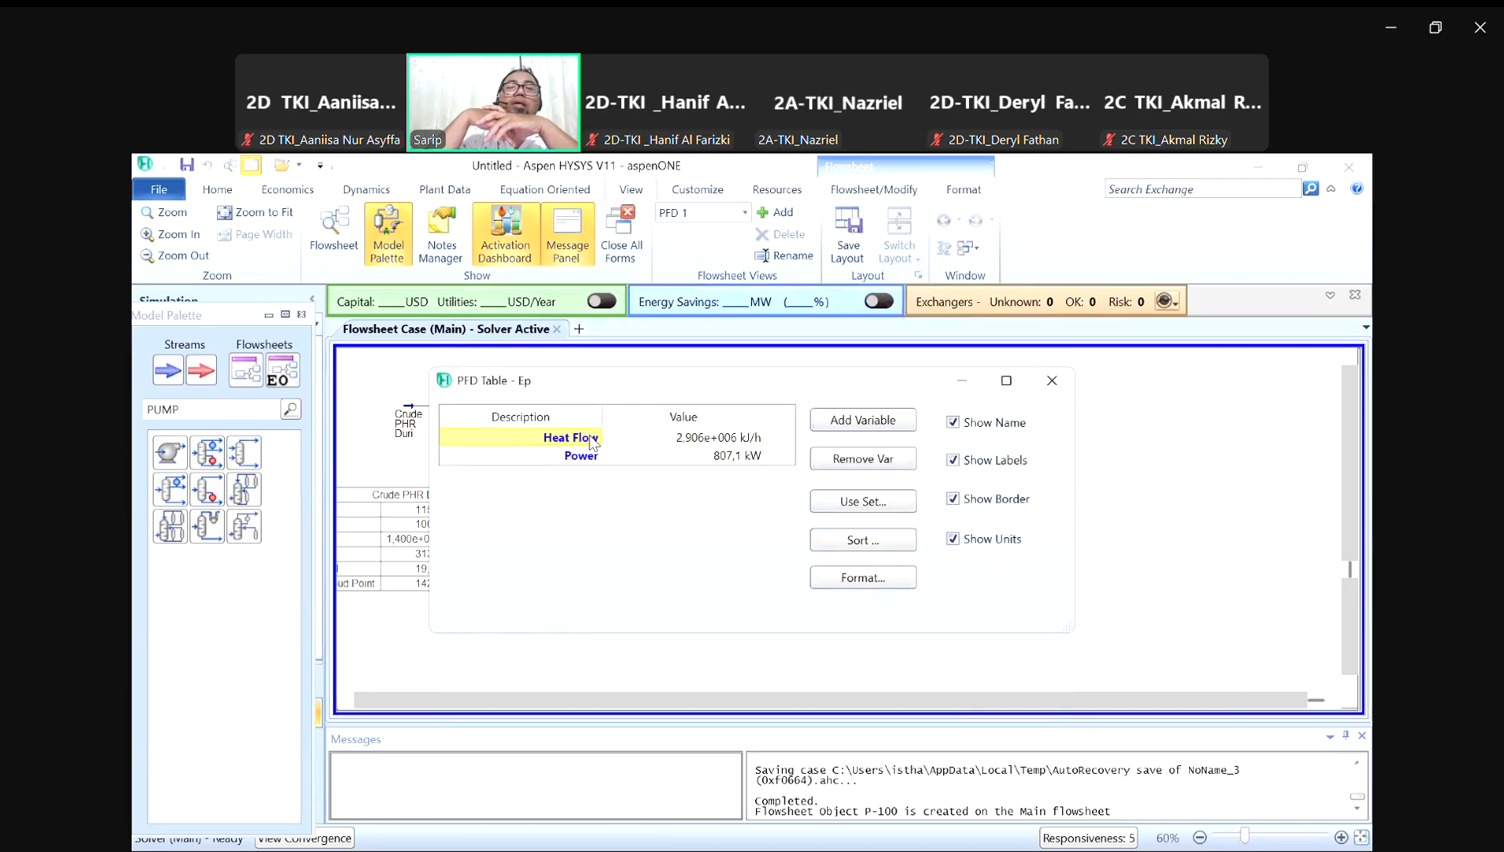
Step: Remove Heat Flow from the Ep table, hide its labels and place the table just beneath the Ep stream
{"action": "left_click", "coordinate": [850, 464]}
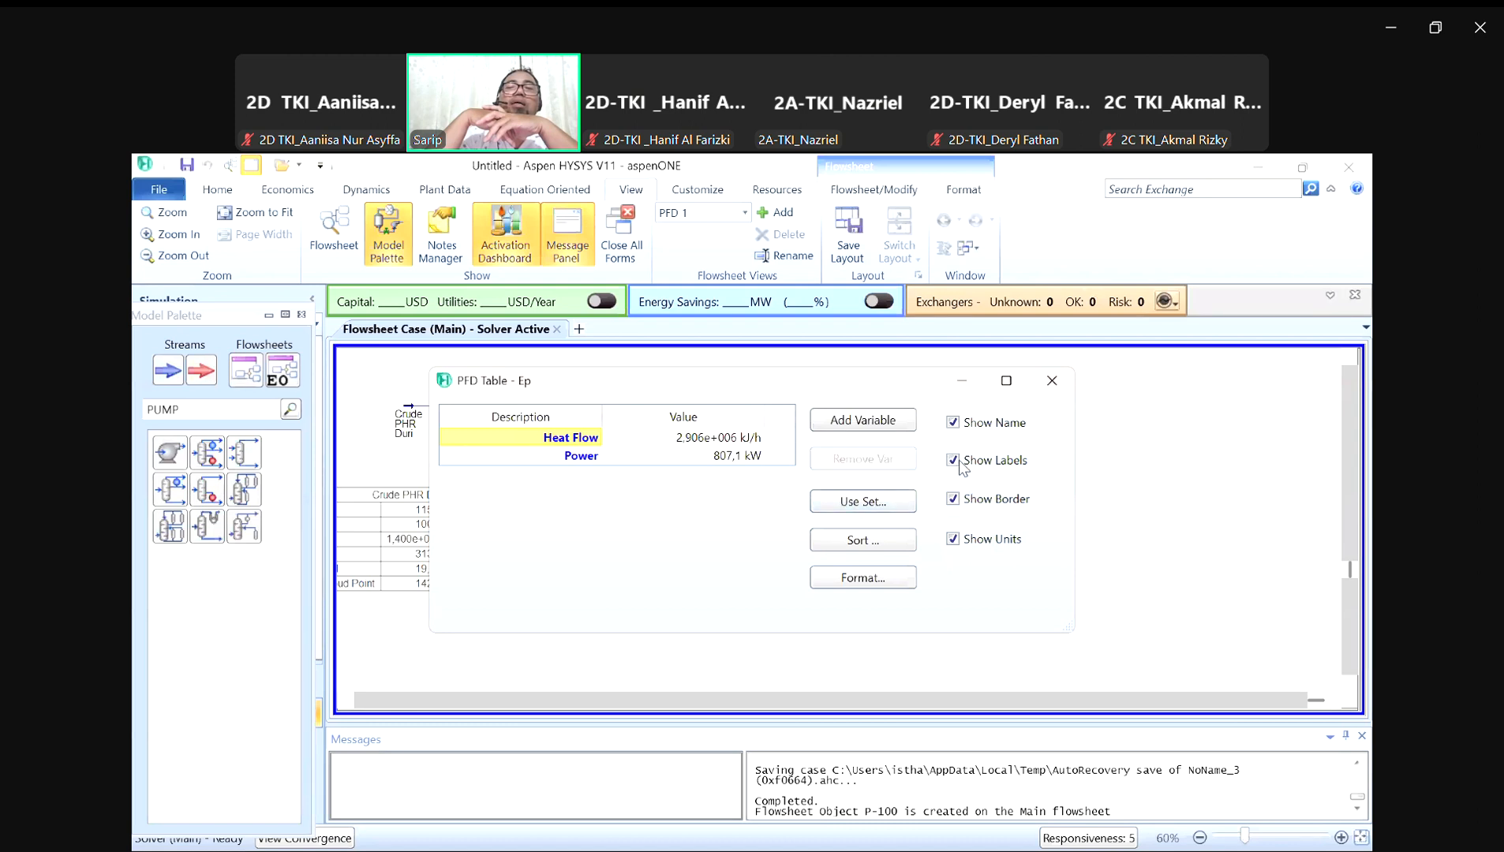
{"action": "left_click", "coordinate": [1051, 381]}
{"action": "left_click_drag", "start_coordinate": [710, 499], "coordinate": [710, 486]}
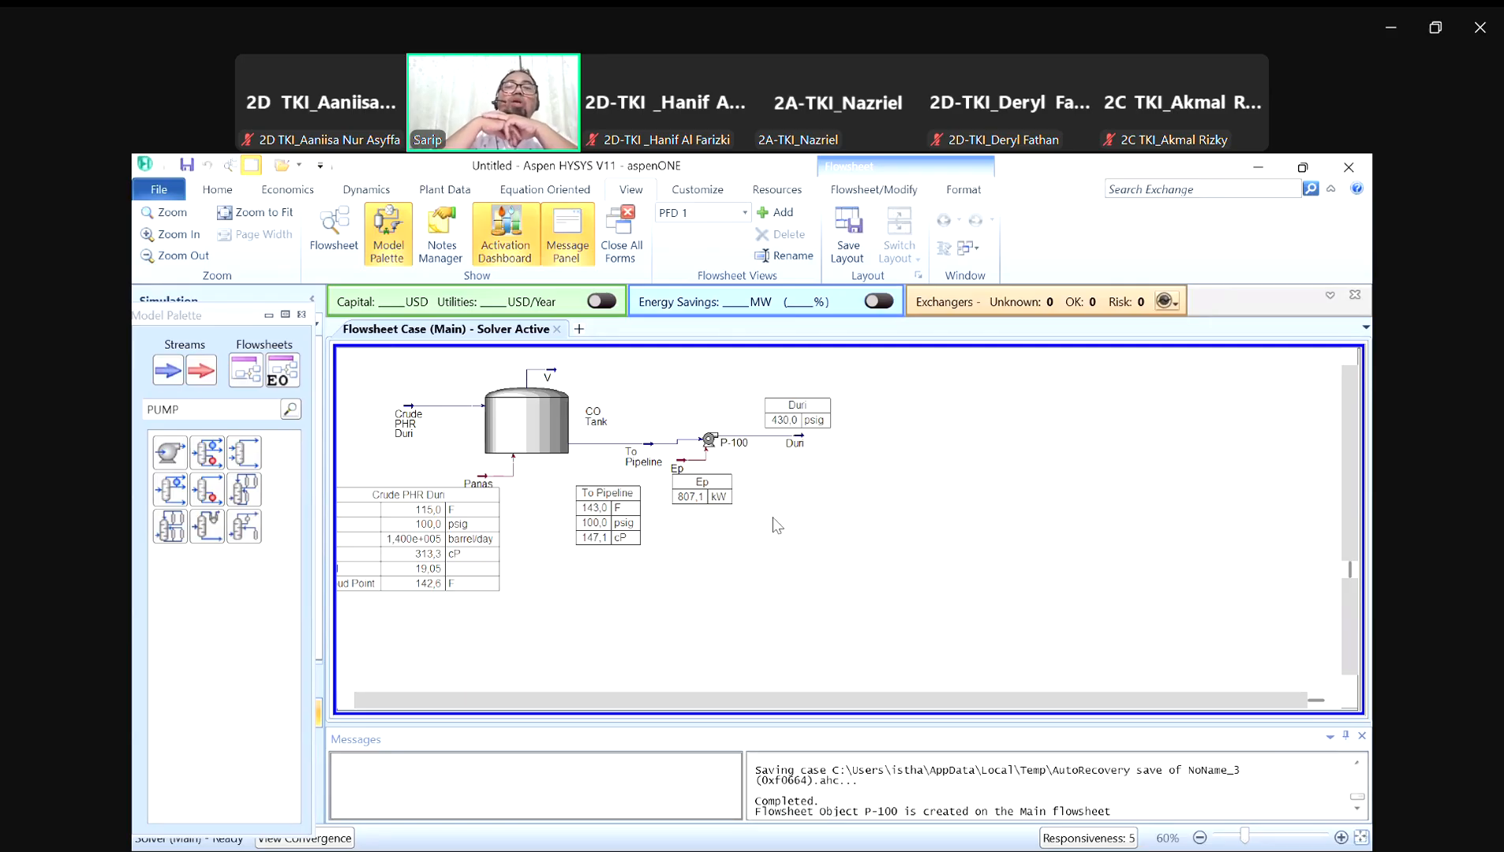
{"action": "key", "text": "XF86AudioRaiseVolume"}
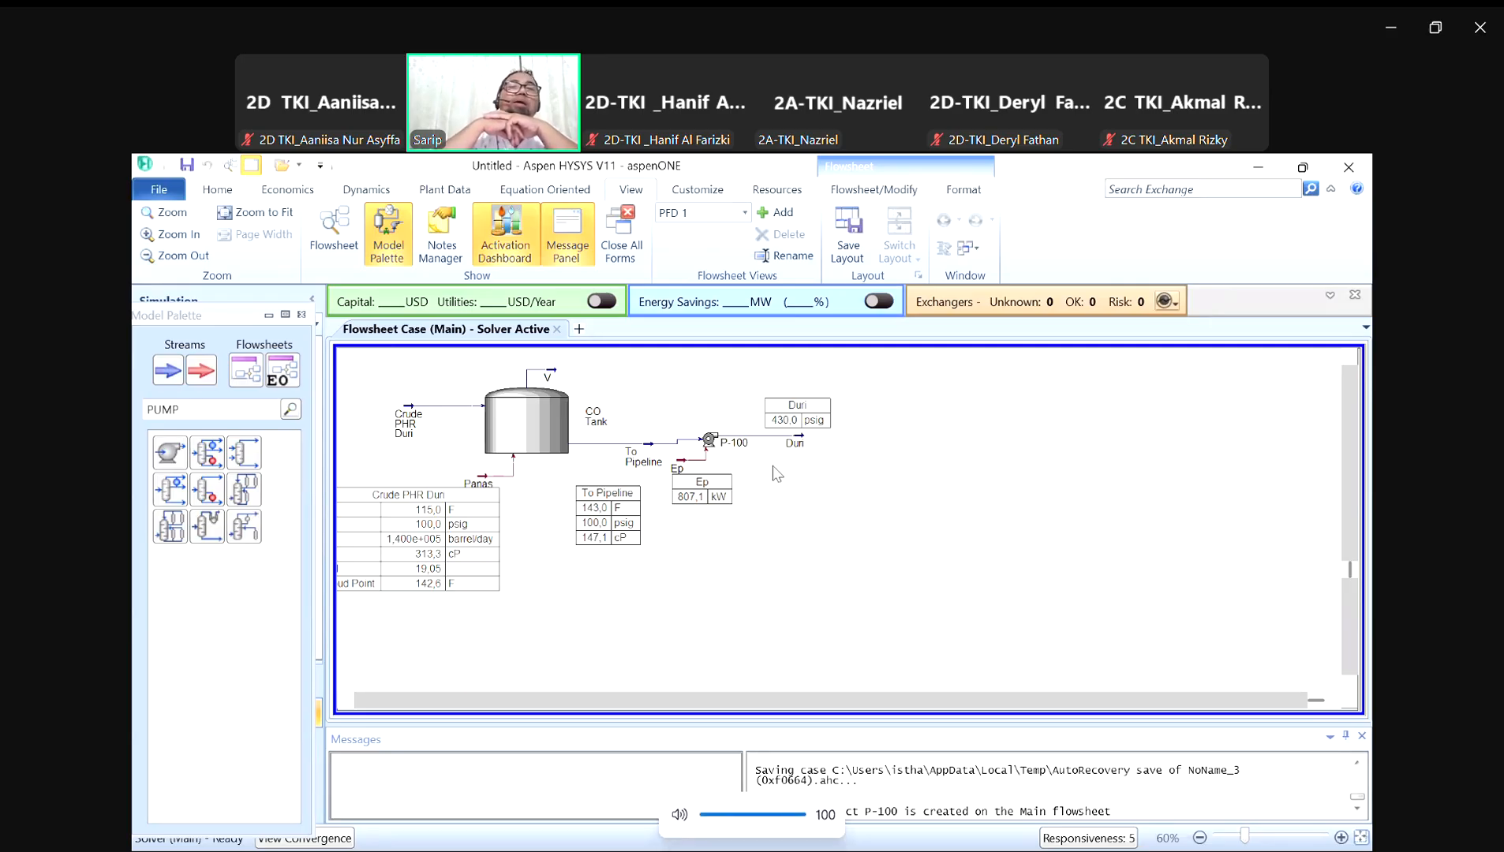
Step: Search the Model Palette for pipe and place a Pipe Segment on the flowsheet beside the Duri stream
{"action": "double_click", "coordinate": [262, 408]}
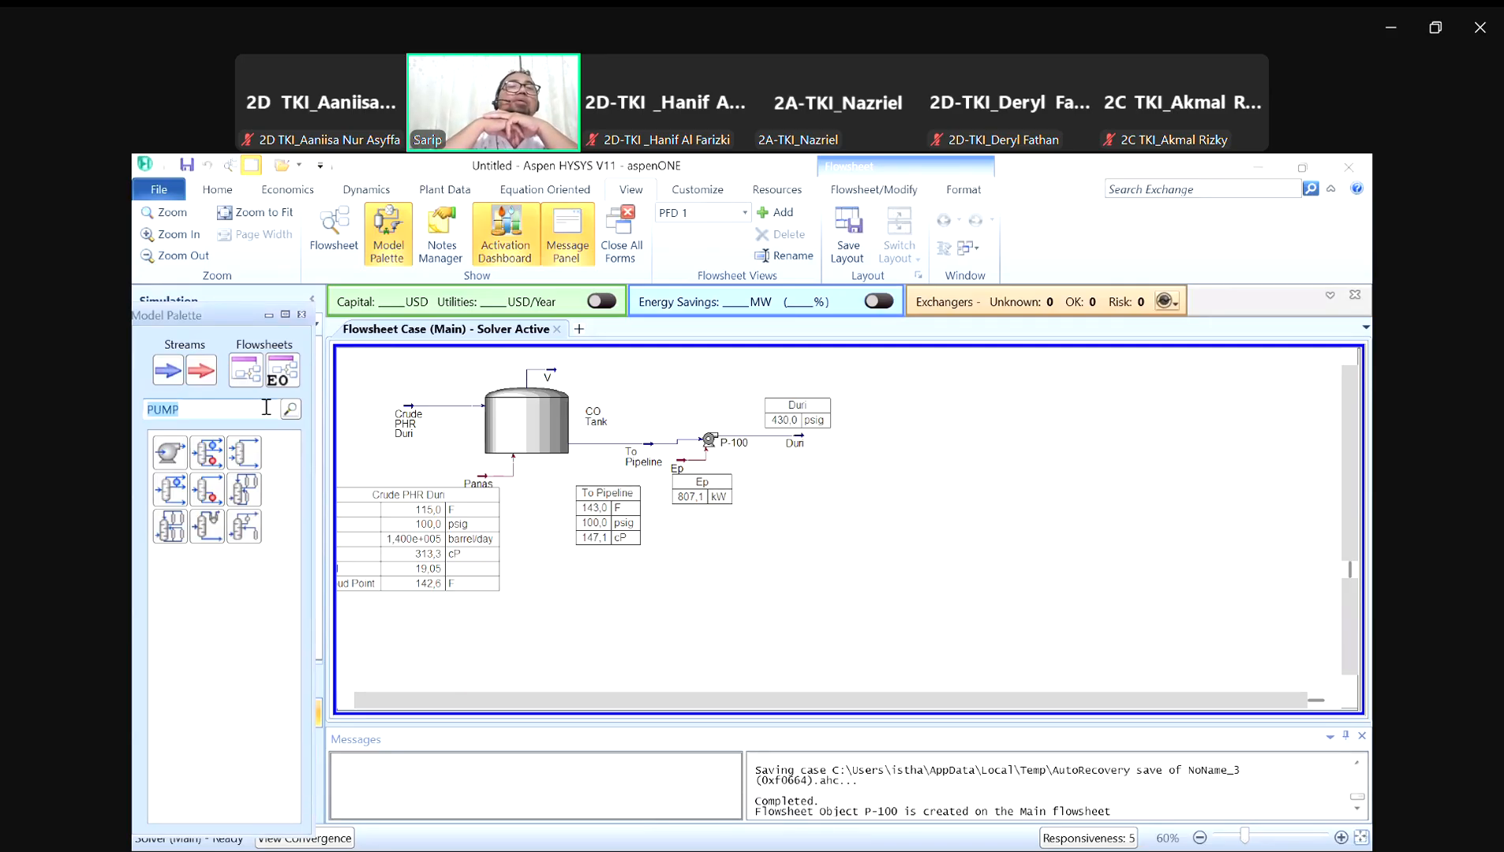
{"action": "type", "text": "pipe"}
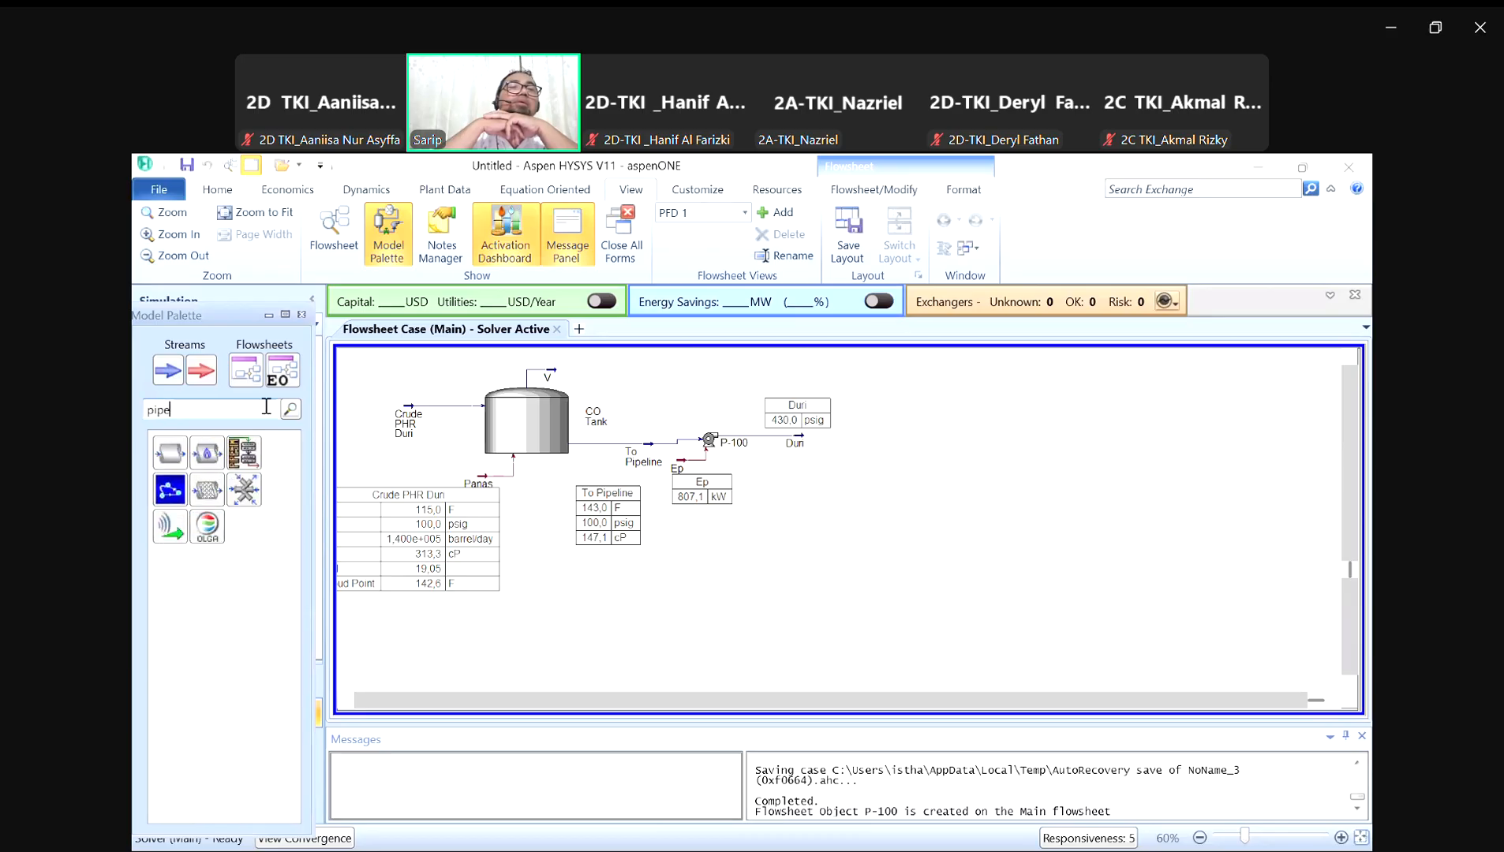
{"action": "left_click_drag", "start_coordinate": [169, 455], "coordinate": [1014, 526]}
{"action": "left_click_drag", "start_coordinate": [833, 460], "coordinate": [873, 444]}
{"action": "left_click", "coordinate": [865, 446]}
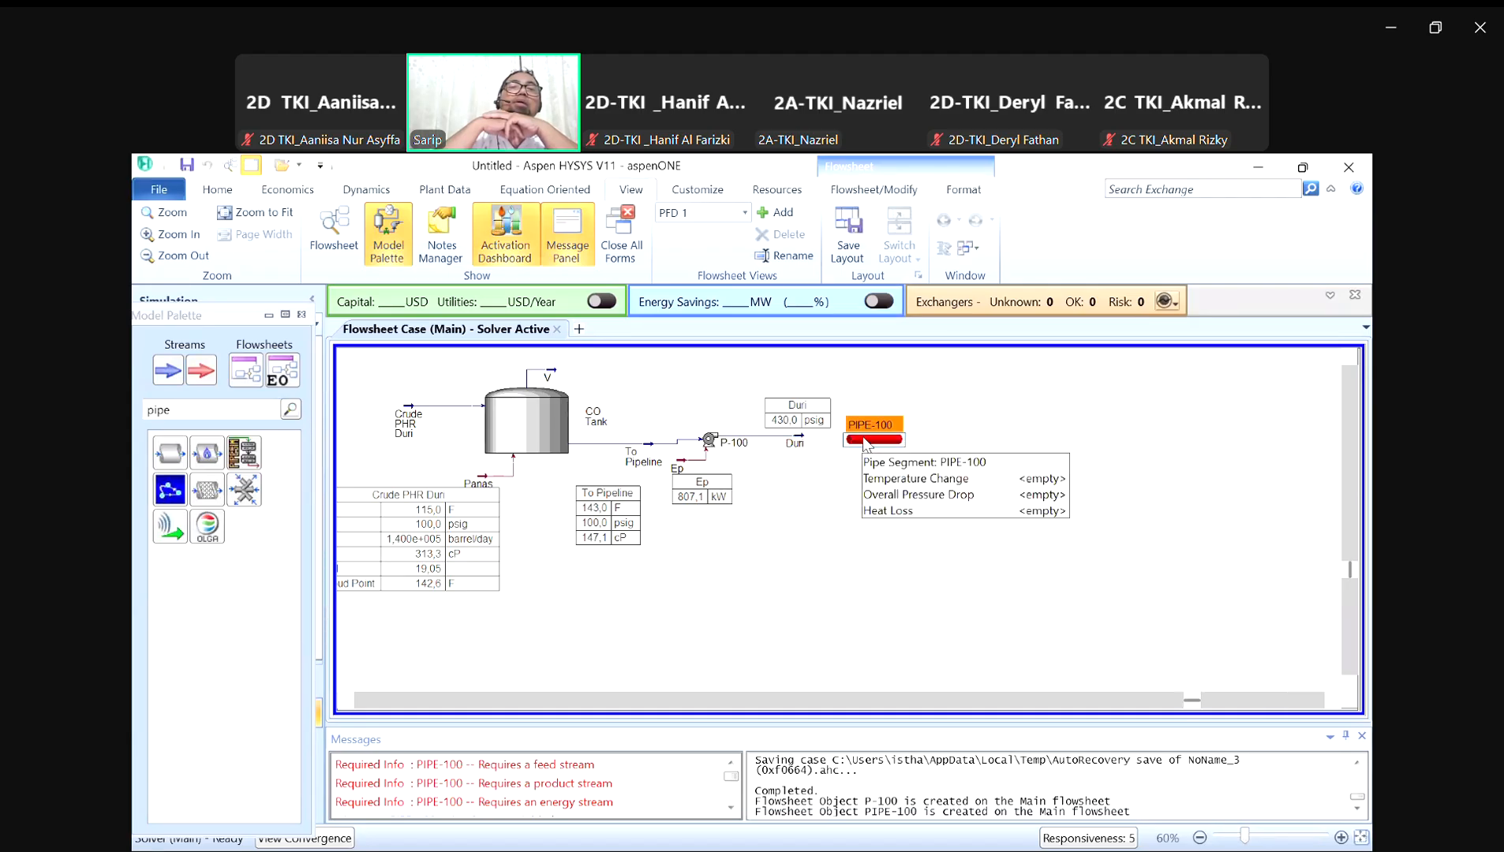
Step: Connect PIPE-100 with Duri as the inlet, a new outlet stream Dumai and a new energy stream Qt
{"action": "double_click", "coordinate": [875, 444]}
{"action": "left_click", "coordinate": [462, 443]}
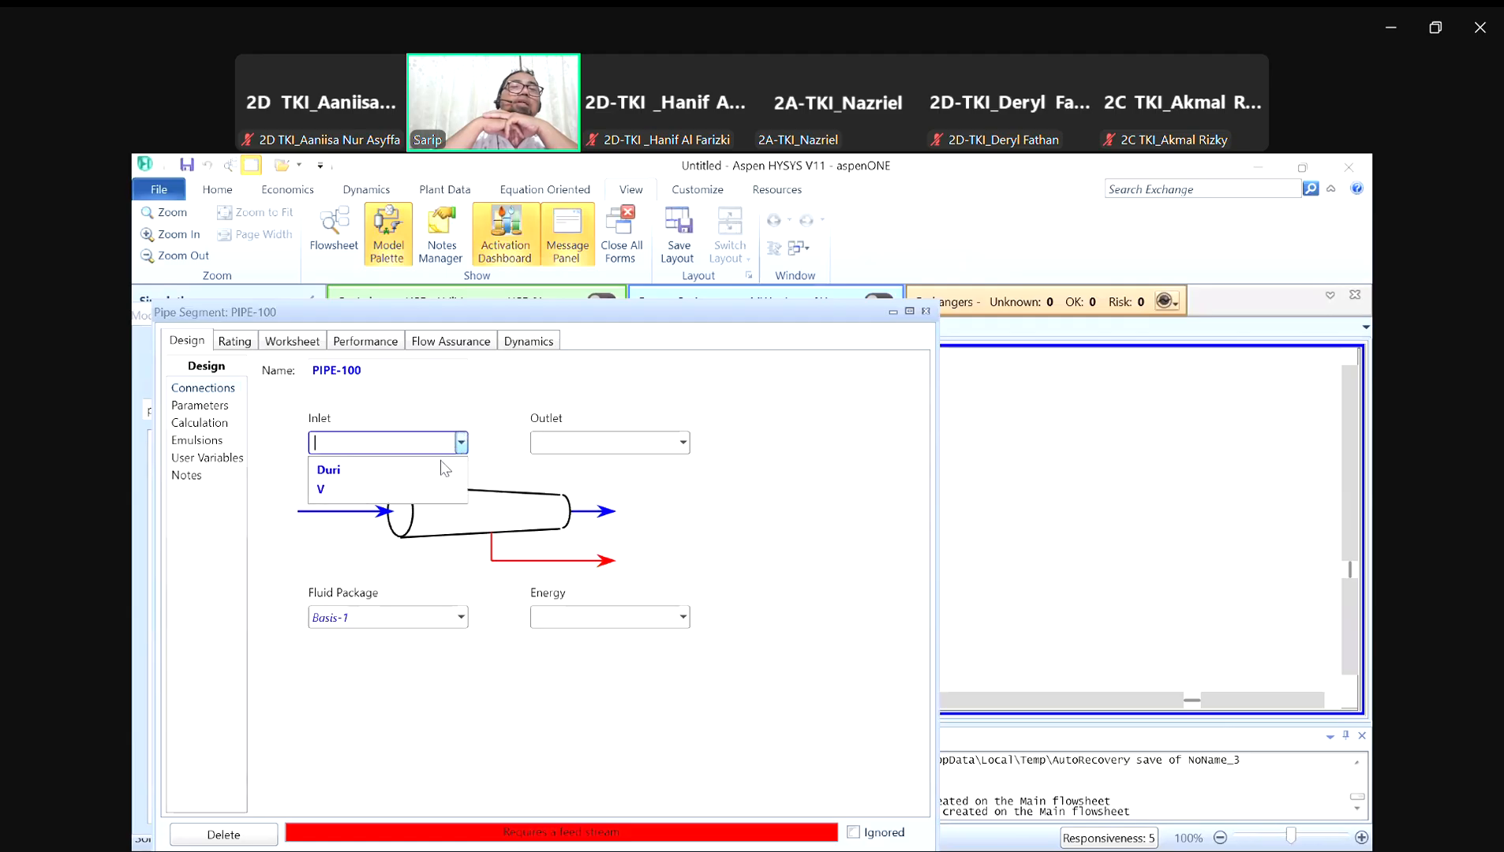
{"action": "left_click", "coordinate": [430, 465]}
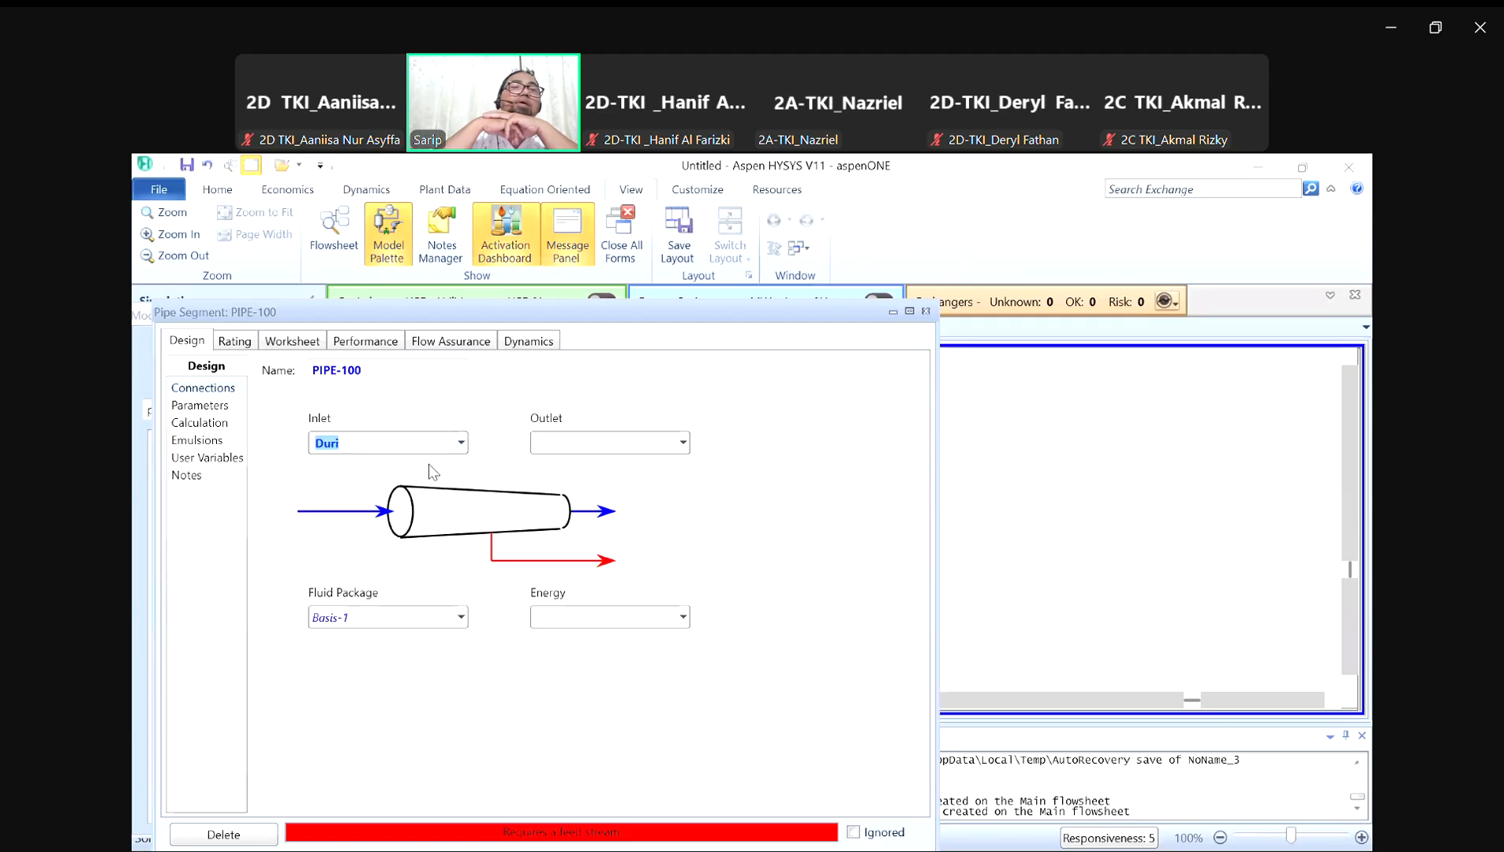
{"action": "left_click", "coordinate": [628, 450]}
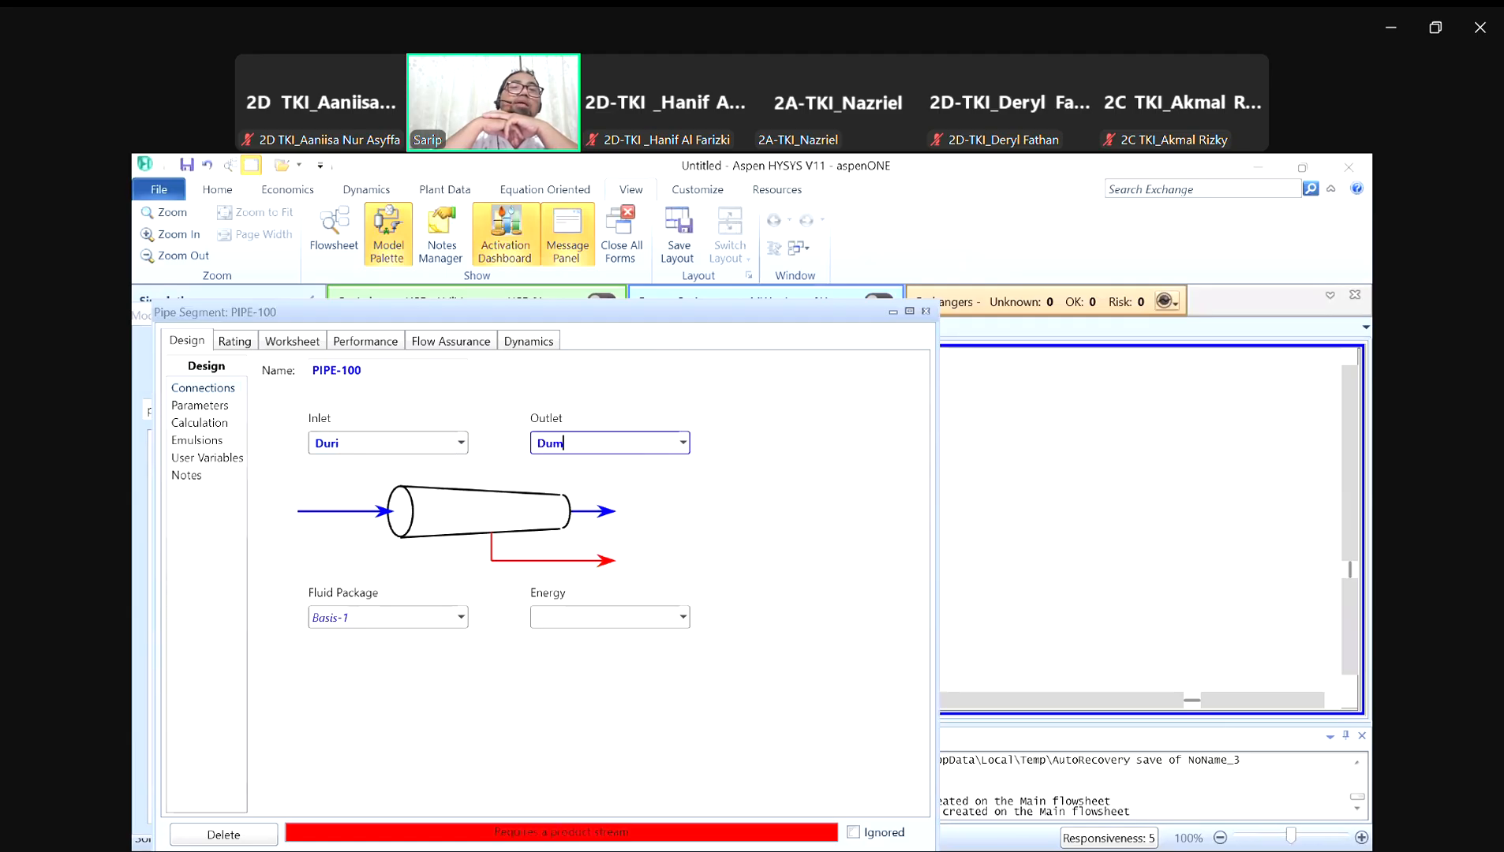
{"action": "key", "text": "Return"}
{"action": "left_click", "coordinate": [580, 614]}
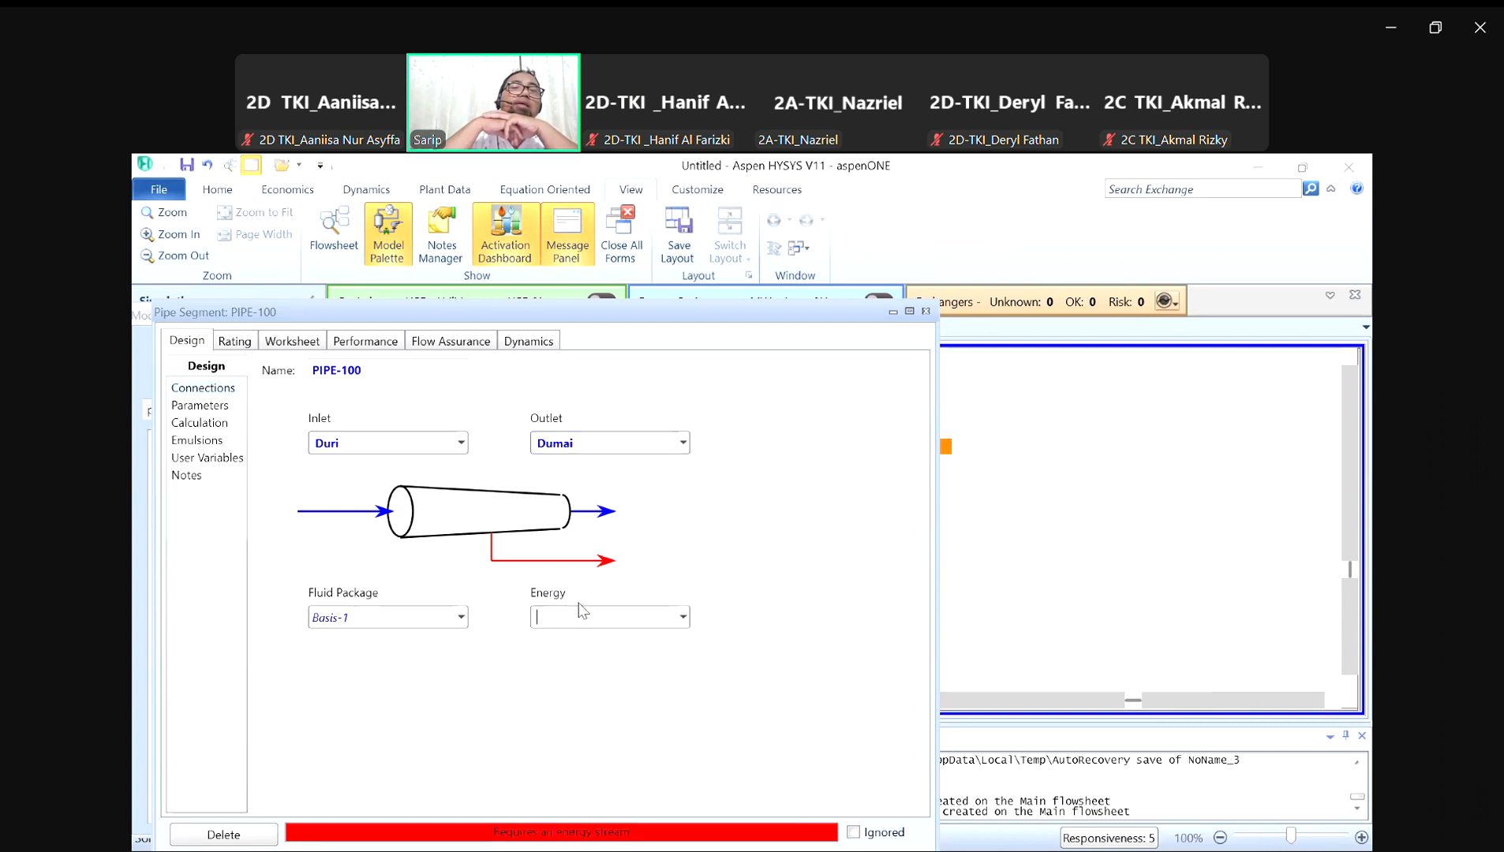
{"action": "type", "text": "Qt"}
{"action": "key", "text": "Return"}
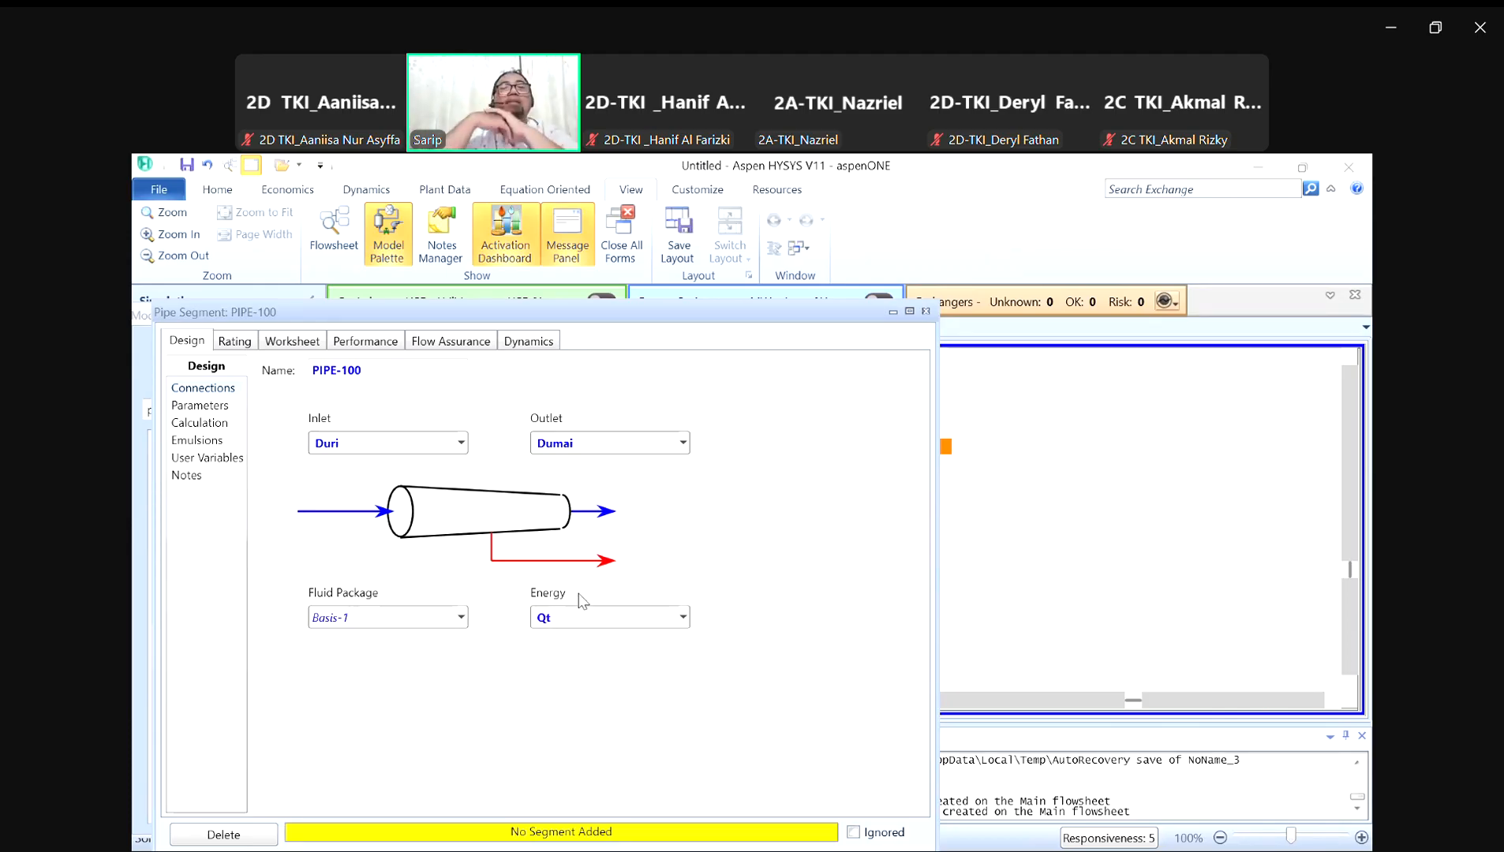
Step: Append a pipe segment to PIPE-100's length-elevation profile and set its length to 56 km
{"action": "left_click_drag", "start_coordinate": [793, 306], "coordinate": [917, 255]}
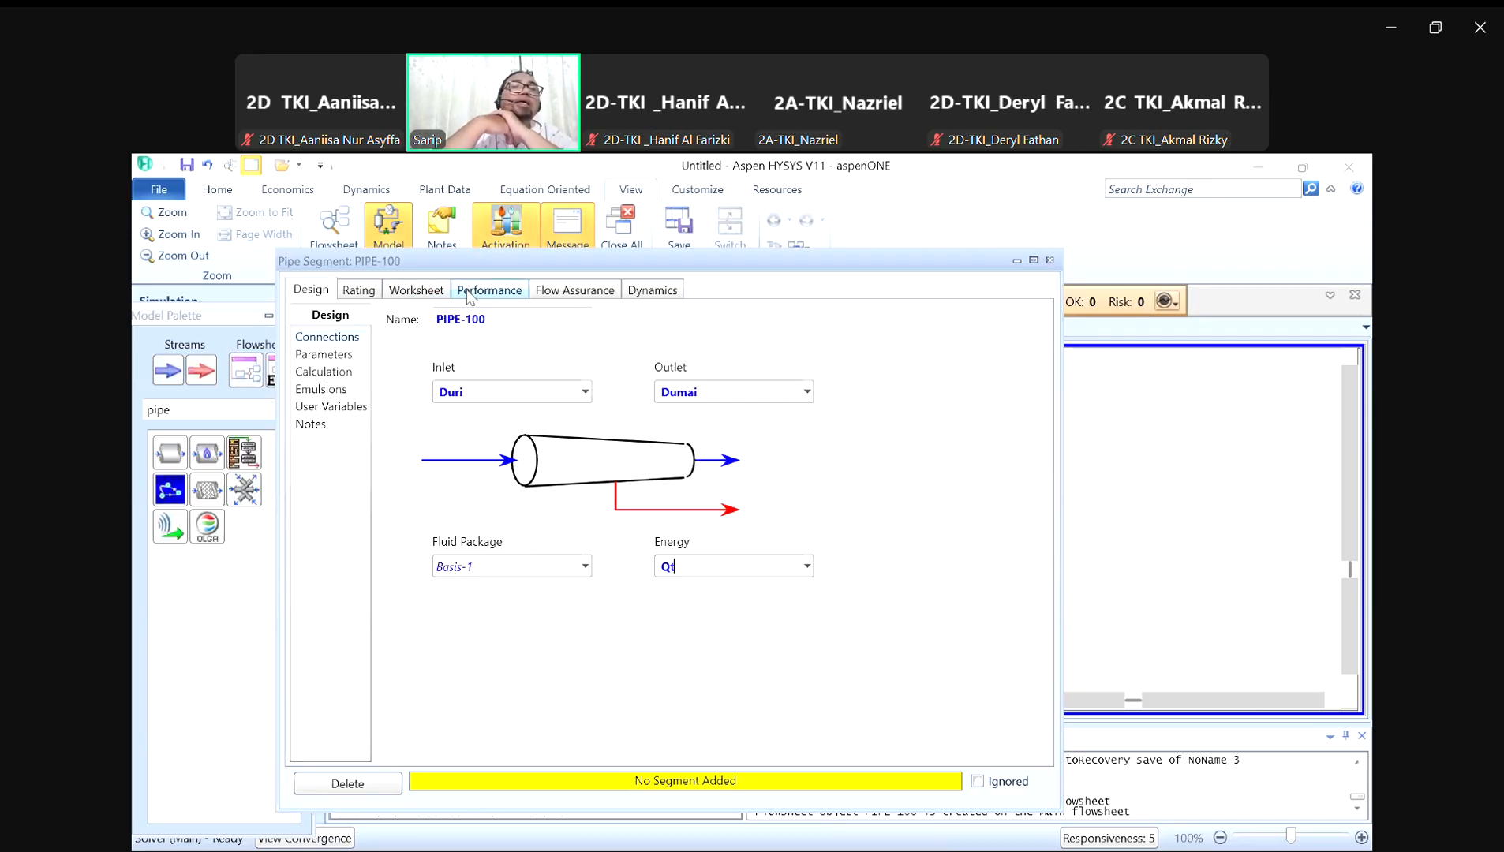
{"action": "left_click", "coordinate": [369, 293]}
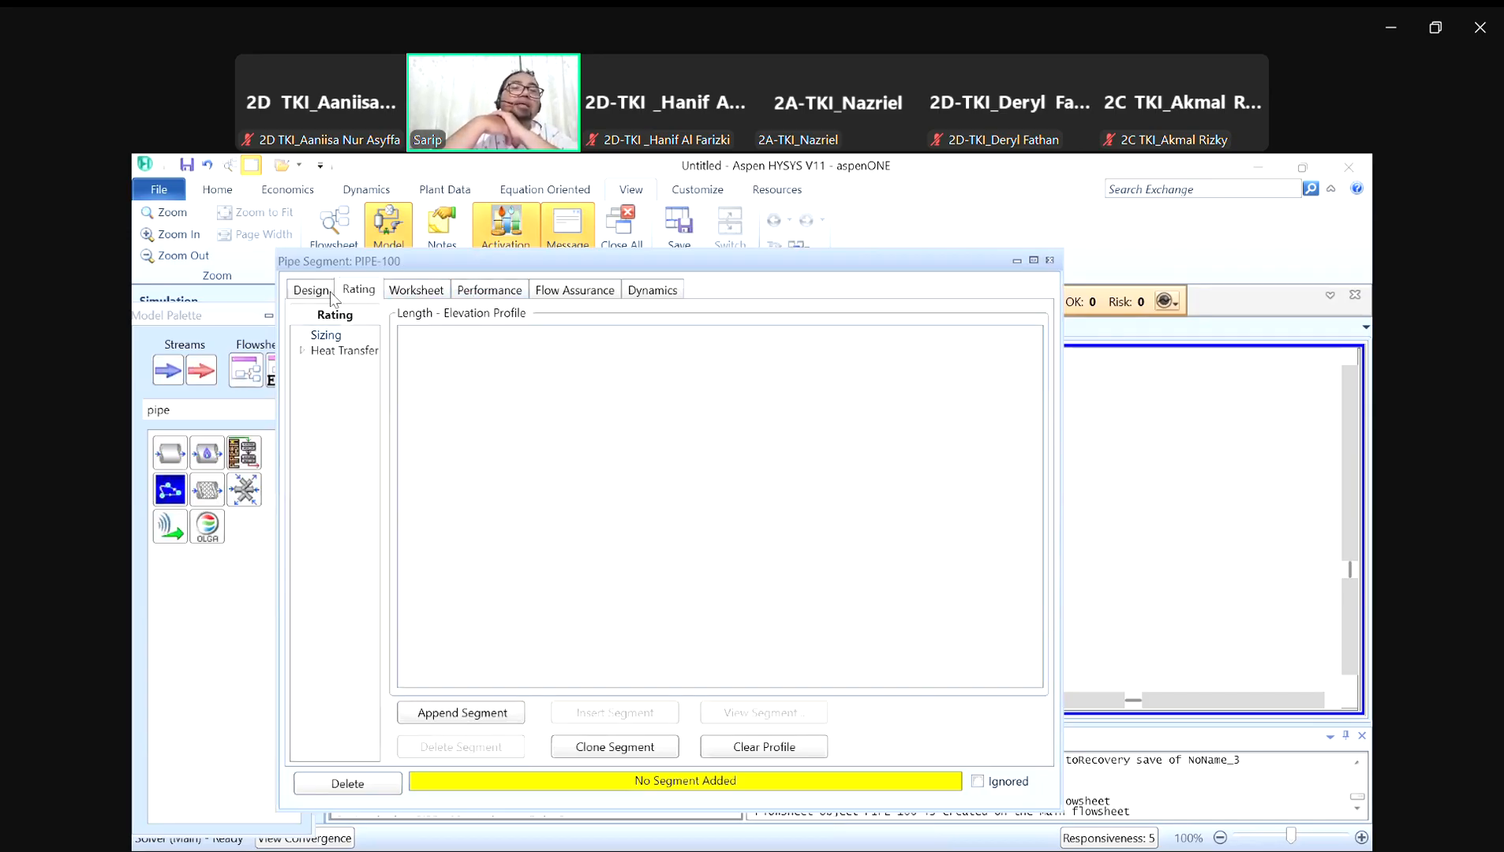
{"action": "left_click", "coordinate": [465, 714]}
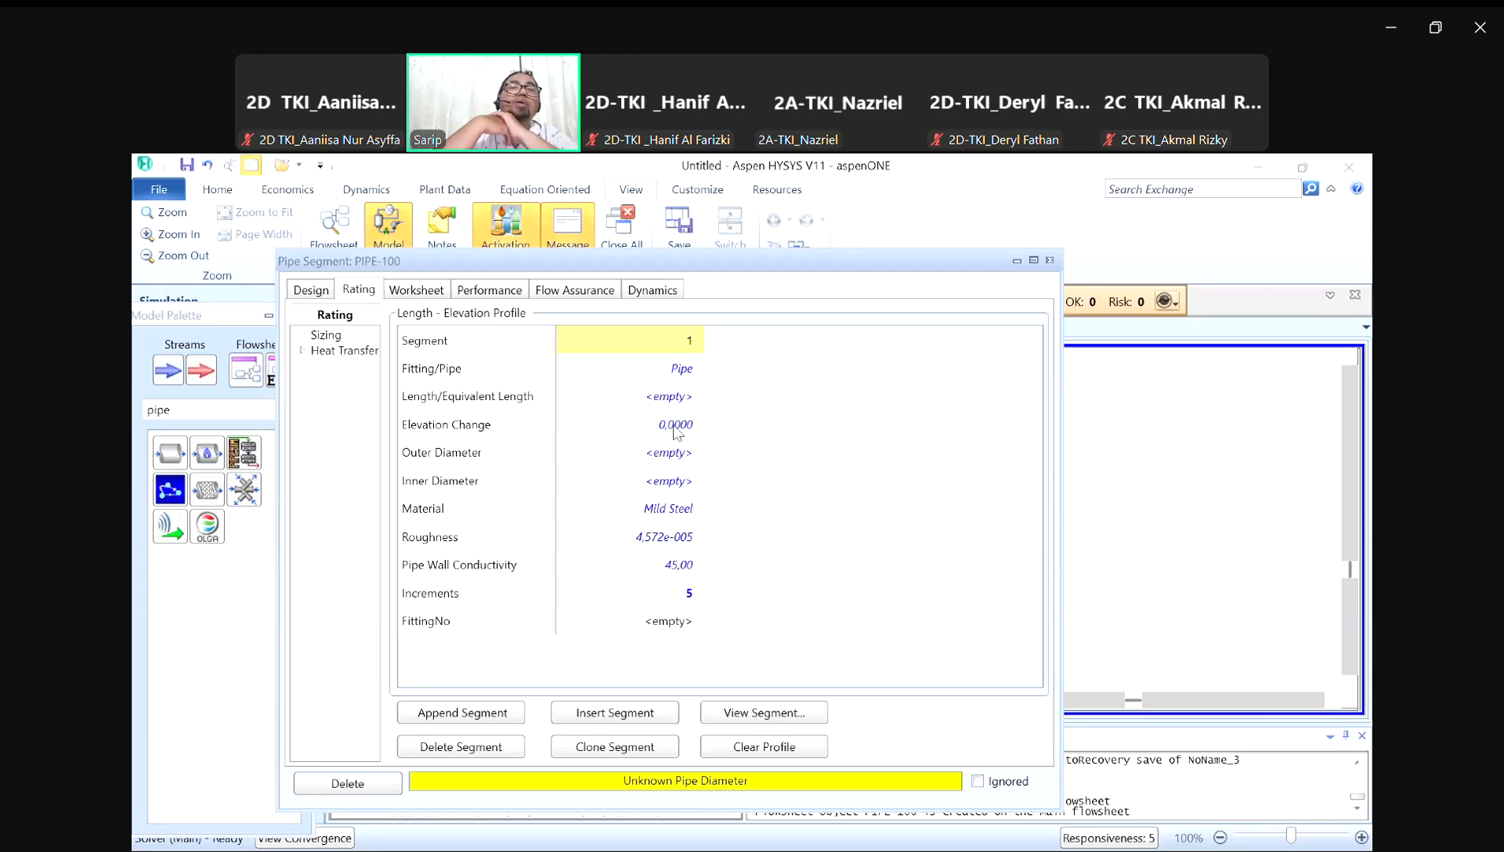
{"action": "mouse_move", "coordinate": [678, 427]}
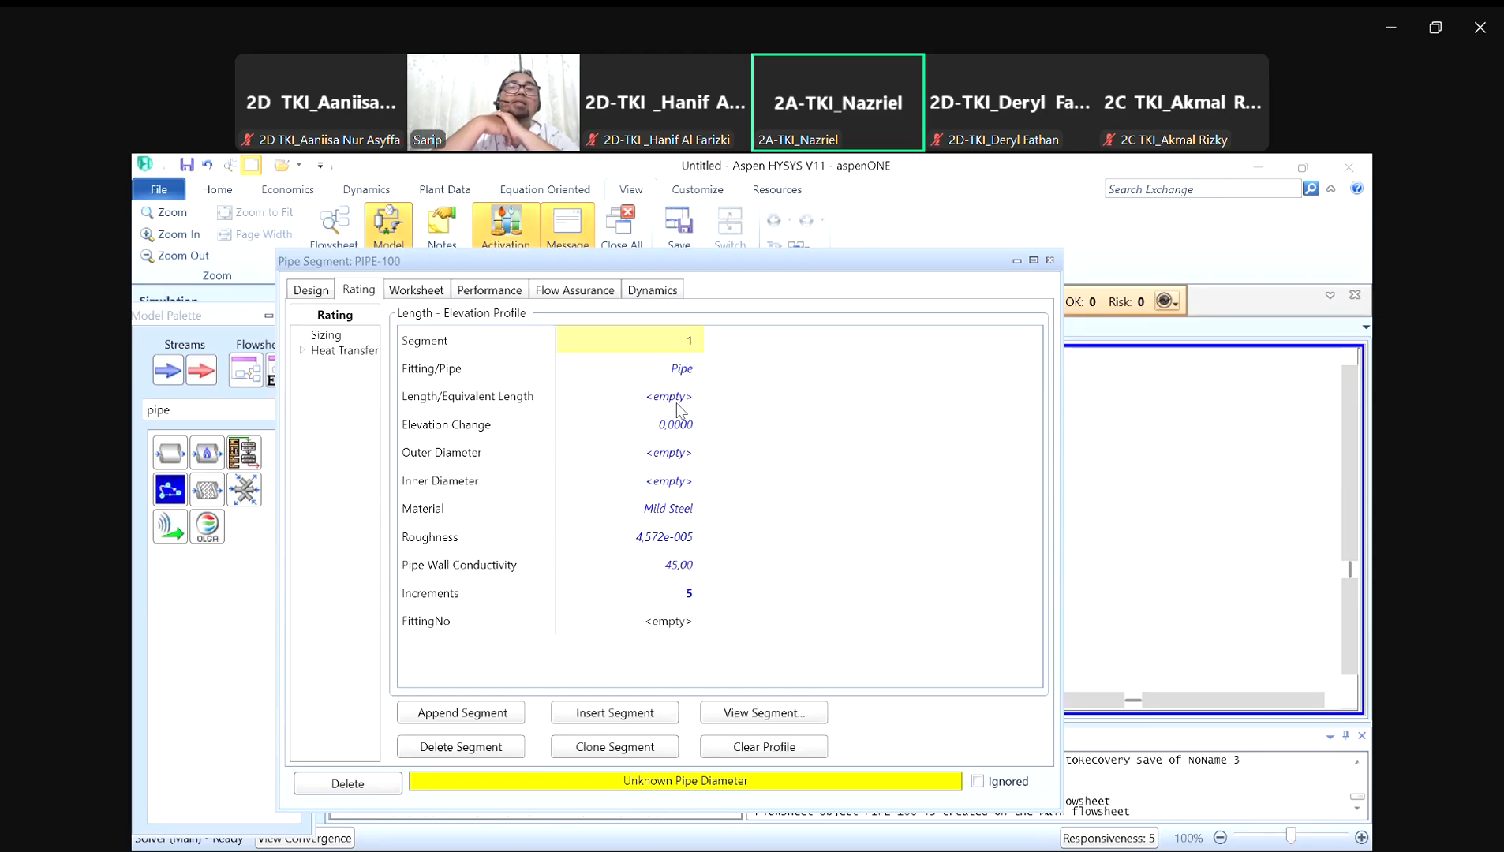
{"action": "left_click", "coordinate": [677, 402]}
{"action": "type", "text": "56"}
{"action": "left_click", "coordinate": [727, 396]}
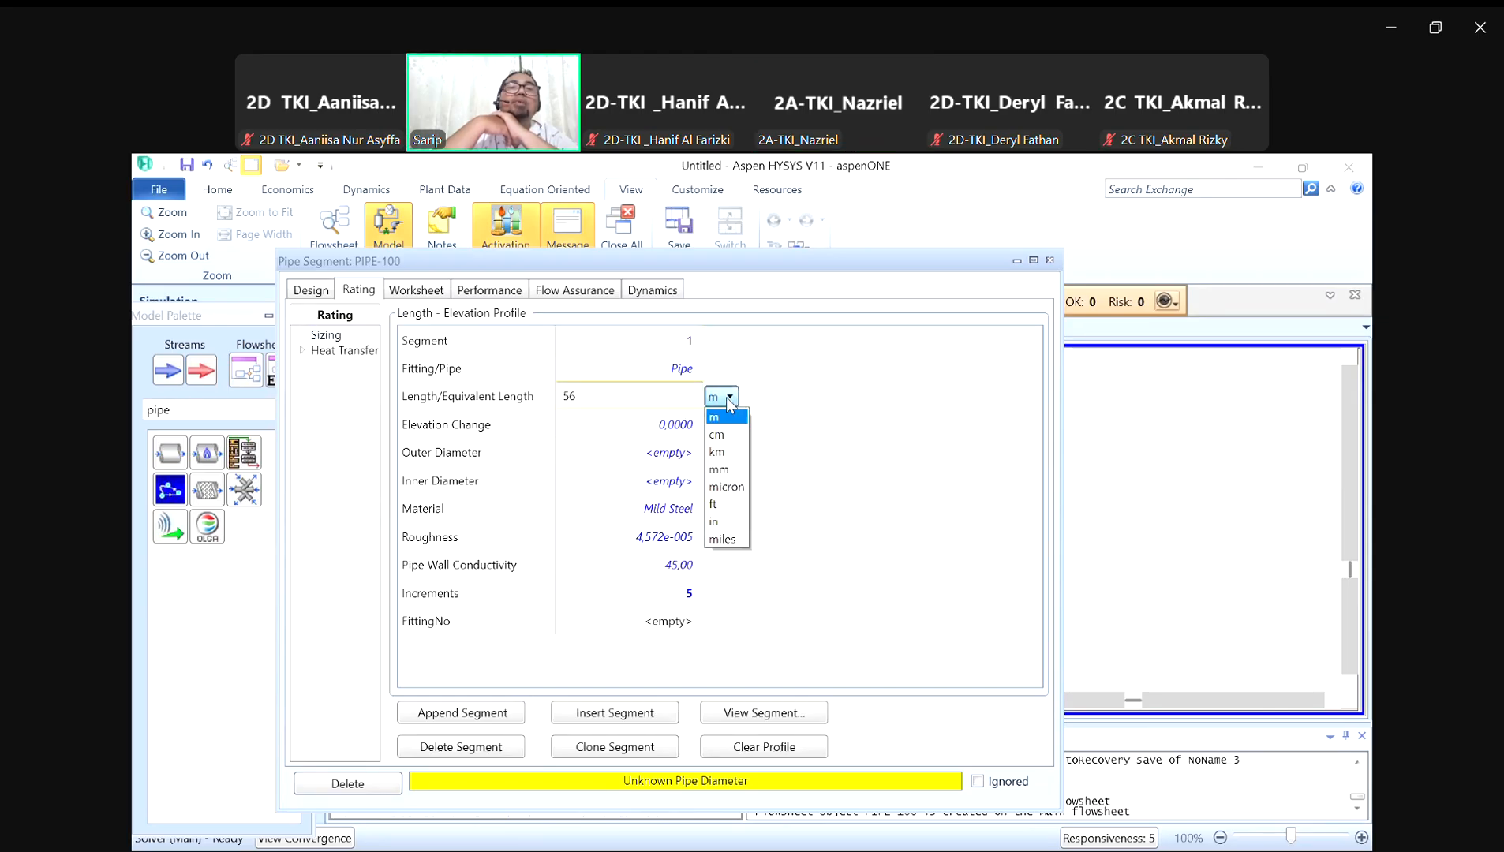
{"action": "left_click", "coordinate": [718, 453]}
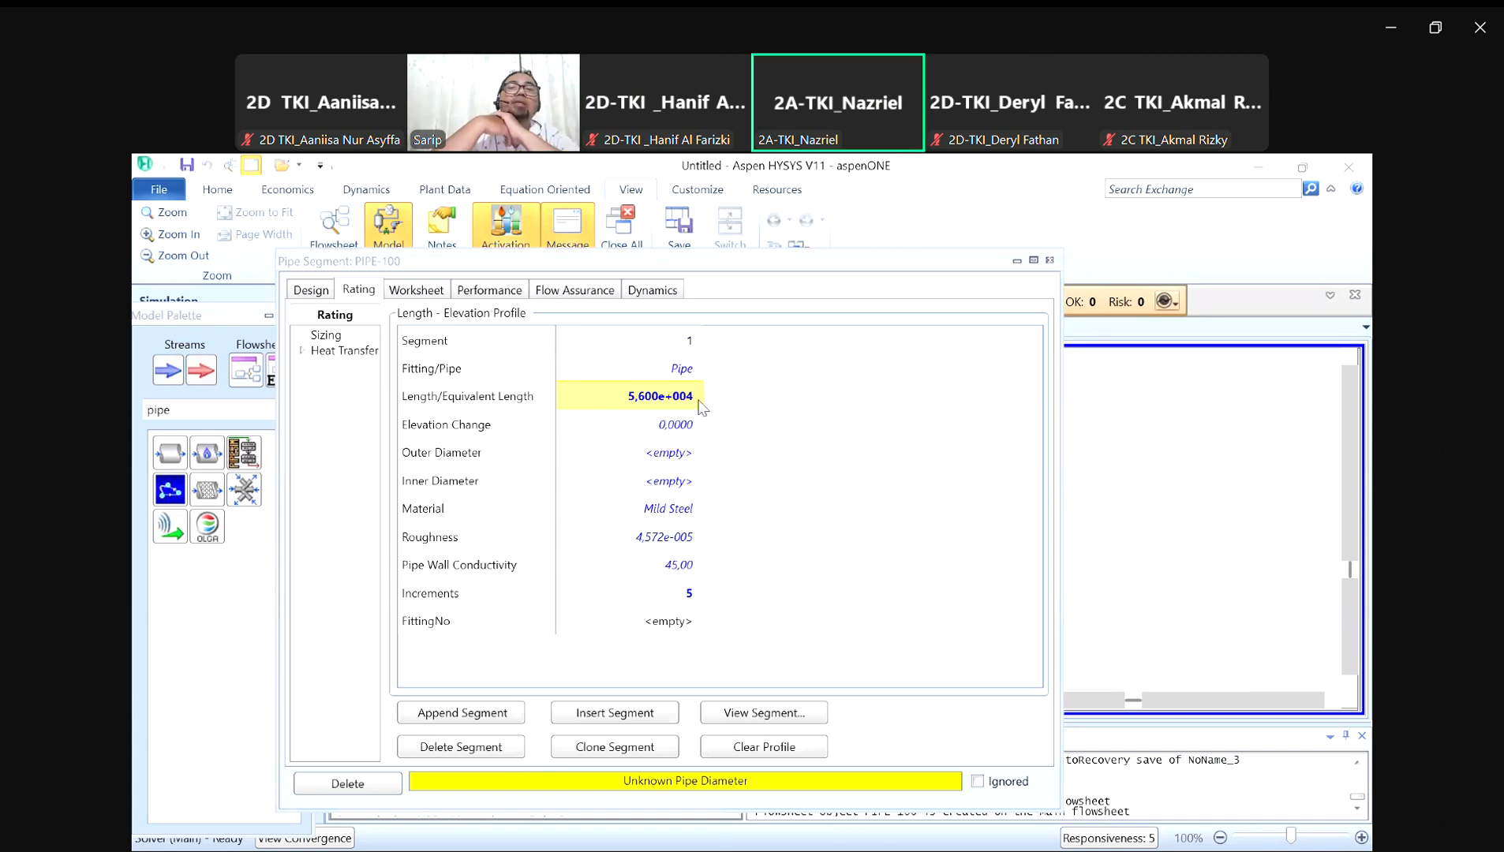
{"action": "mouse_move", "coordinate": [700, 407]}
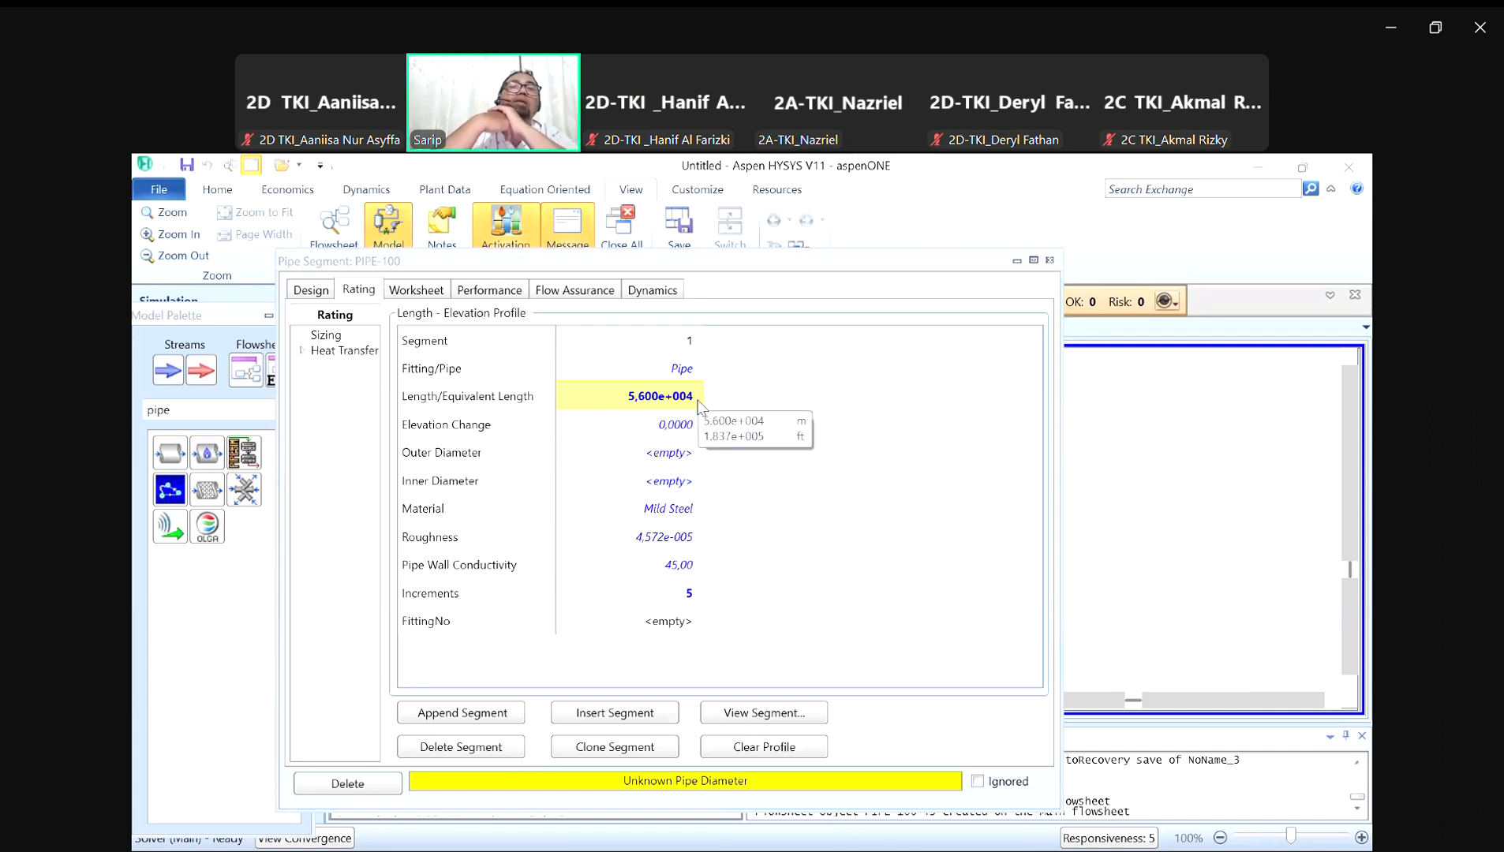
Step: Close the pipe segment's window and change the Length display unit to km in the Duri Dumai unit set
{"action": "left_click", "coordinate": [1049, 262]}
{"action": "left_click", "coordinate": [228, 197]}
{"action": "left_click", "coordinate": [241, 234]}
{"action": "scroll", "coordinate": [638, 433], "scroll_direction": "down", "scroll_amount": 4}
{"action": "scroll", "coordinate": [635, 430], "scroll_direction": "up", "scroll_amount": 7}
{"action": "scroll", "coordinate": [635, 430], "scroll_direction": "up", "scroll_amount": 12}
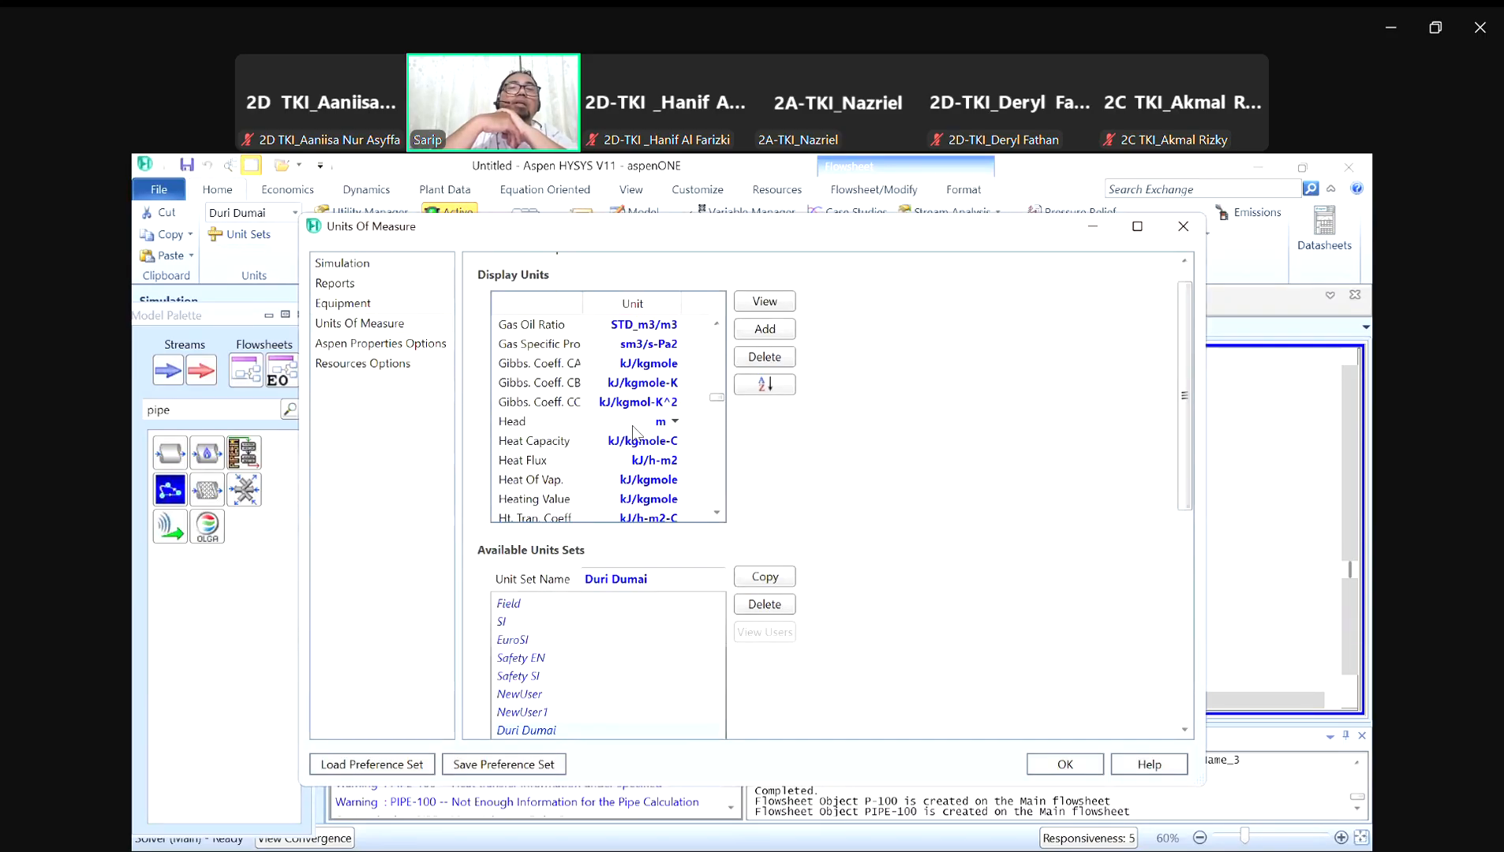
{"action": "scroll", "coordinate": [632, 426], "scroll_direction": "down", "scroll_amount": 8}
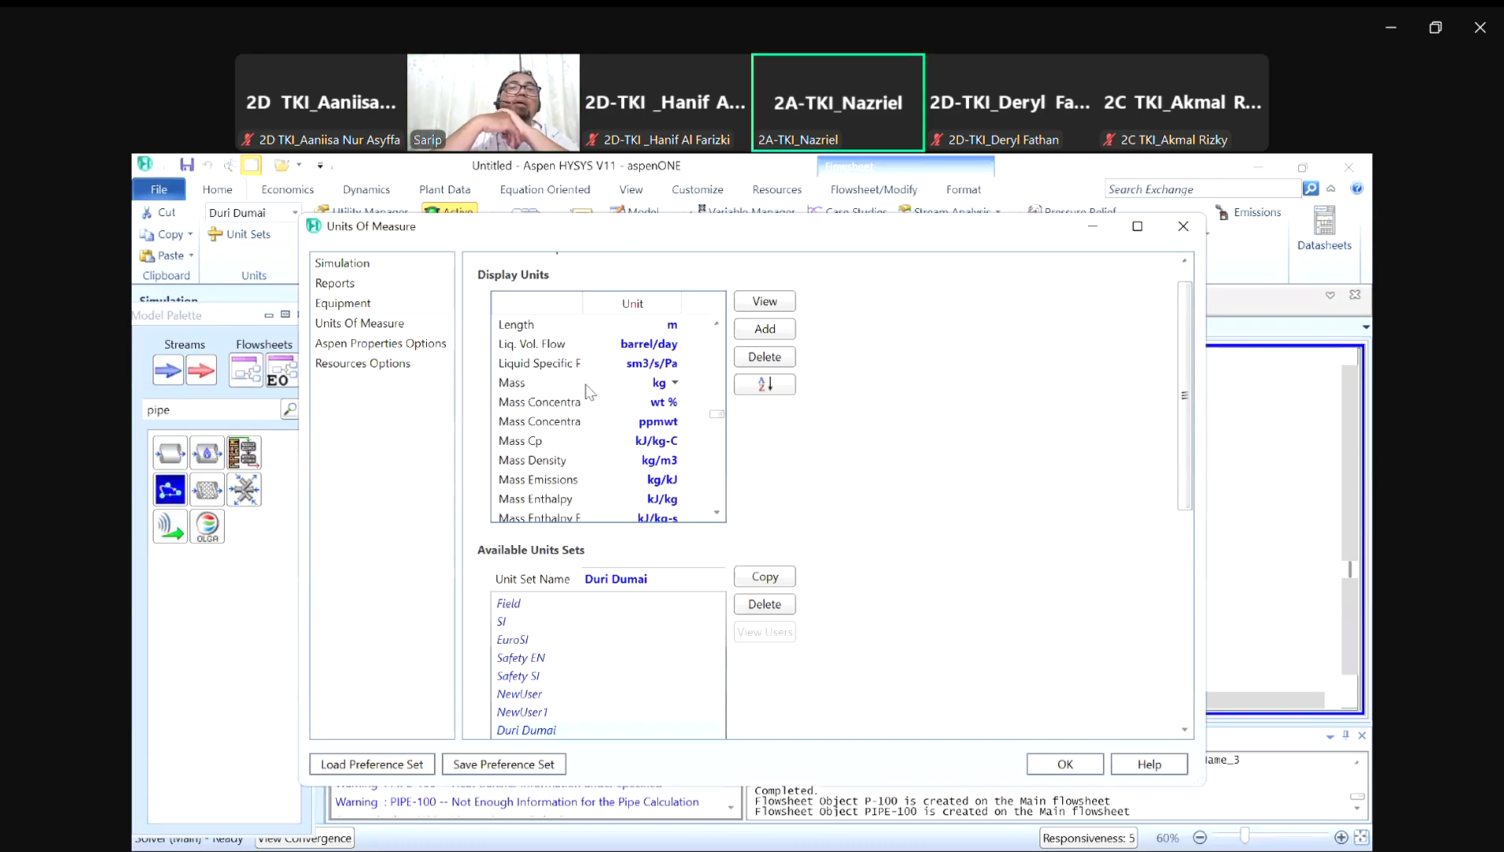
{"action": "scroll", "coordinate": [620, 371], "scroll_direction": "up", "scroll_amount": 1}
{"action": "left_click", "coordinate": [673, 385]}
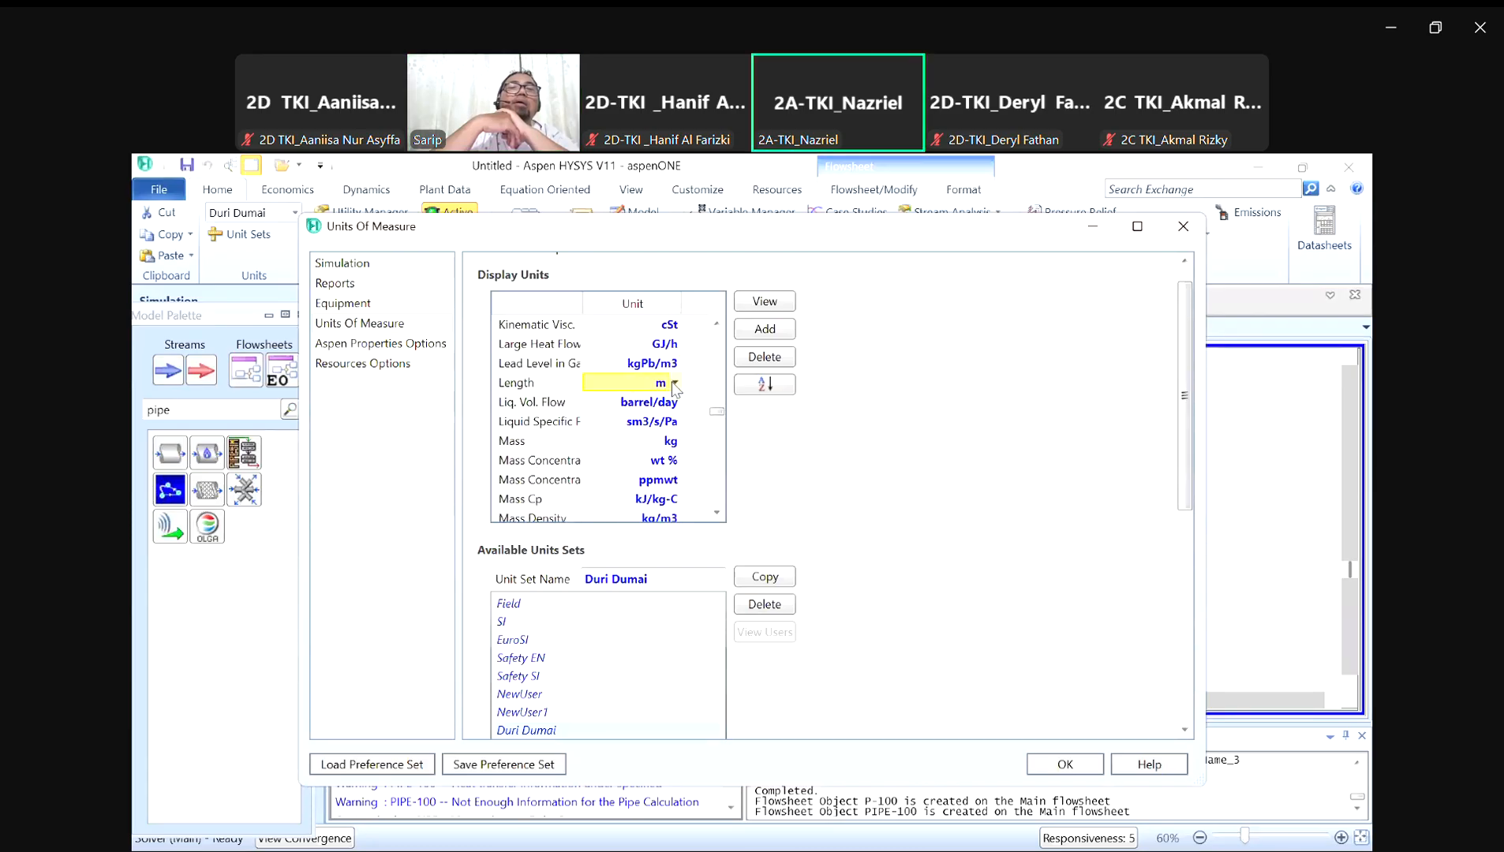
{"action": "left_click", "coordinate": [675, 384]}
{"action": "left_click", "coordinate": [640, 450]}
{"action": "left_click", "coordinate": [1049, 764]}
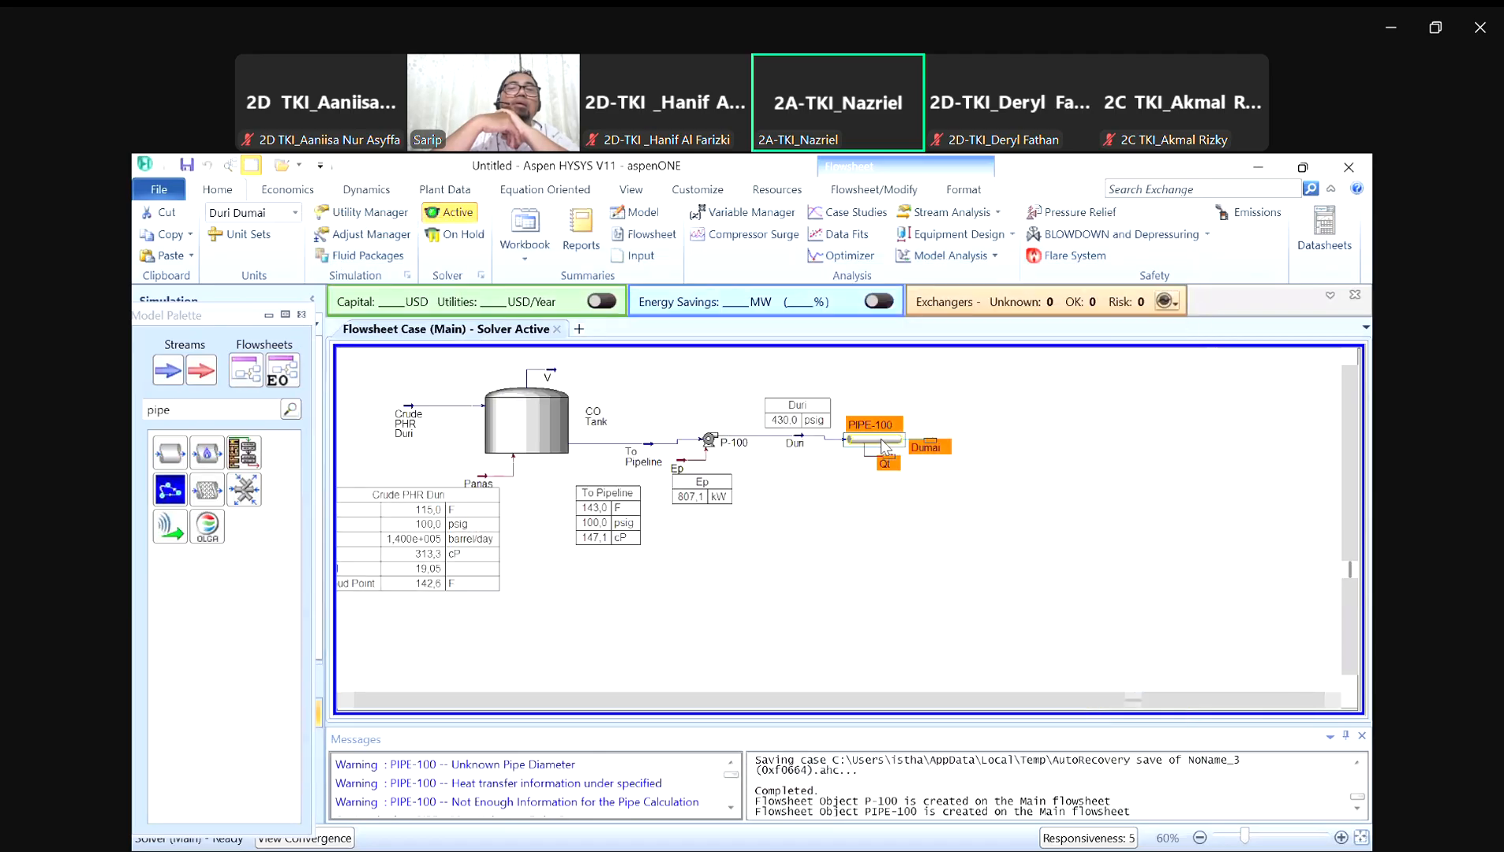
Step: Reopen PIPE-100's sizing data and reposition its window so the whole segment profile can be seen
{"action": "double_click", "coordinate": [875, 447]}
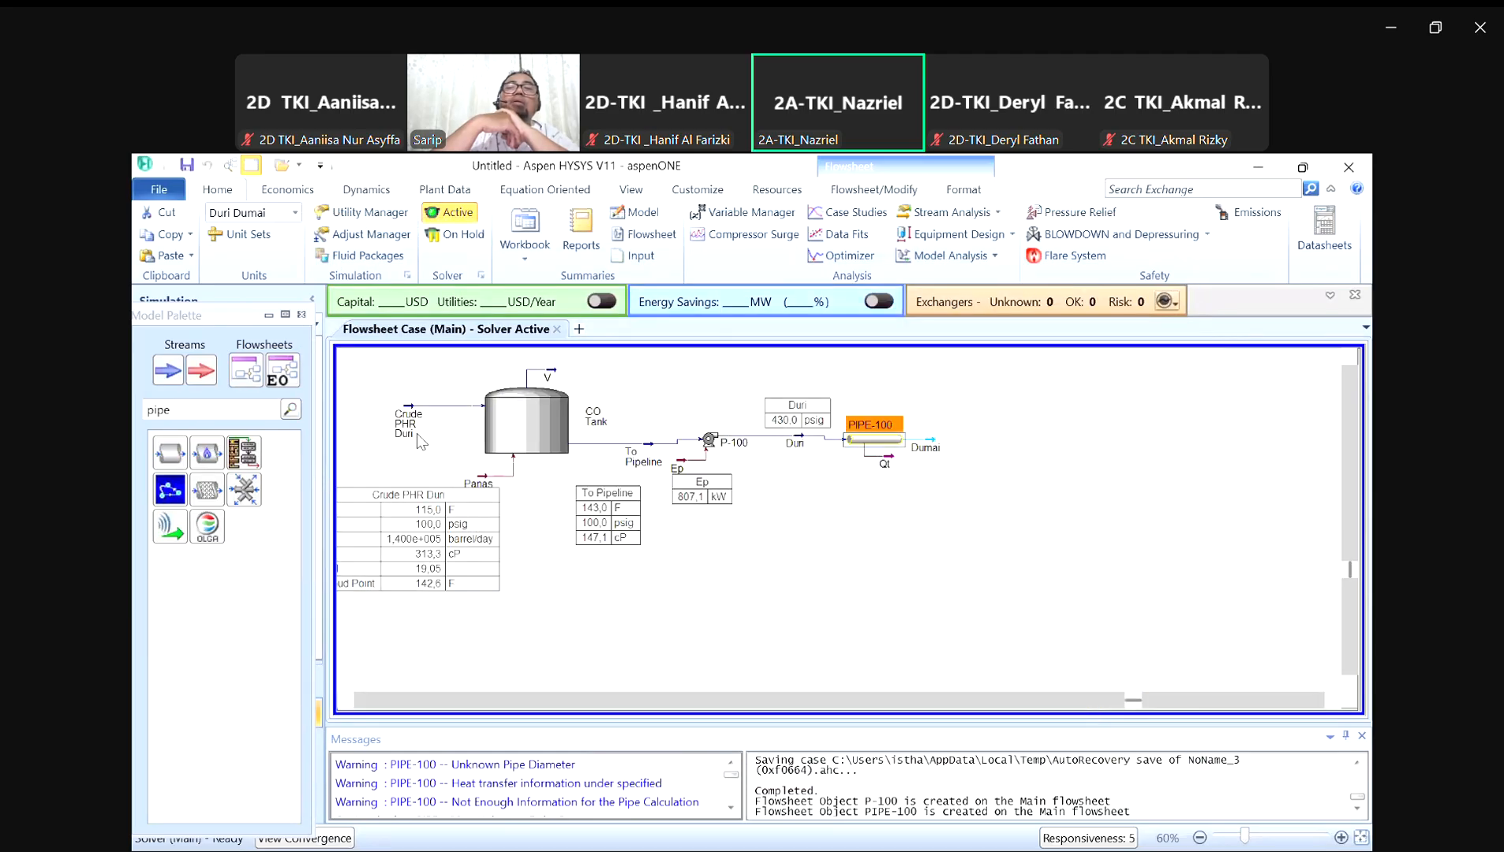
{"action": "left_click", "coordinate": [564, 491]}
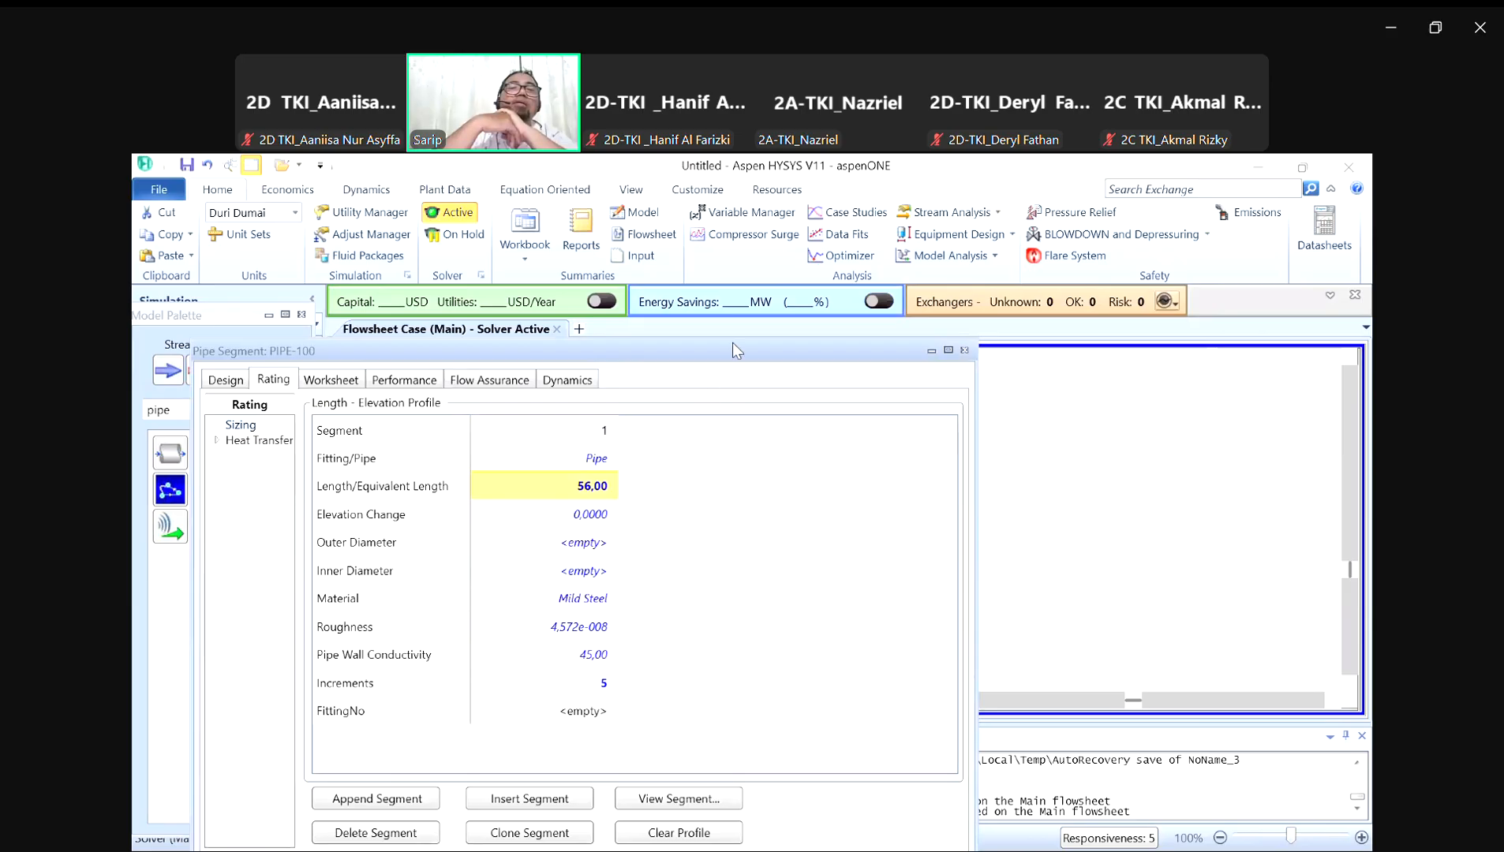
{"action": "left_click_drag", "start_coordinate": [732, 356], "coordinate": [848, 237]}
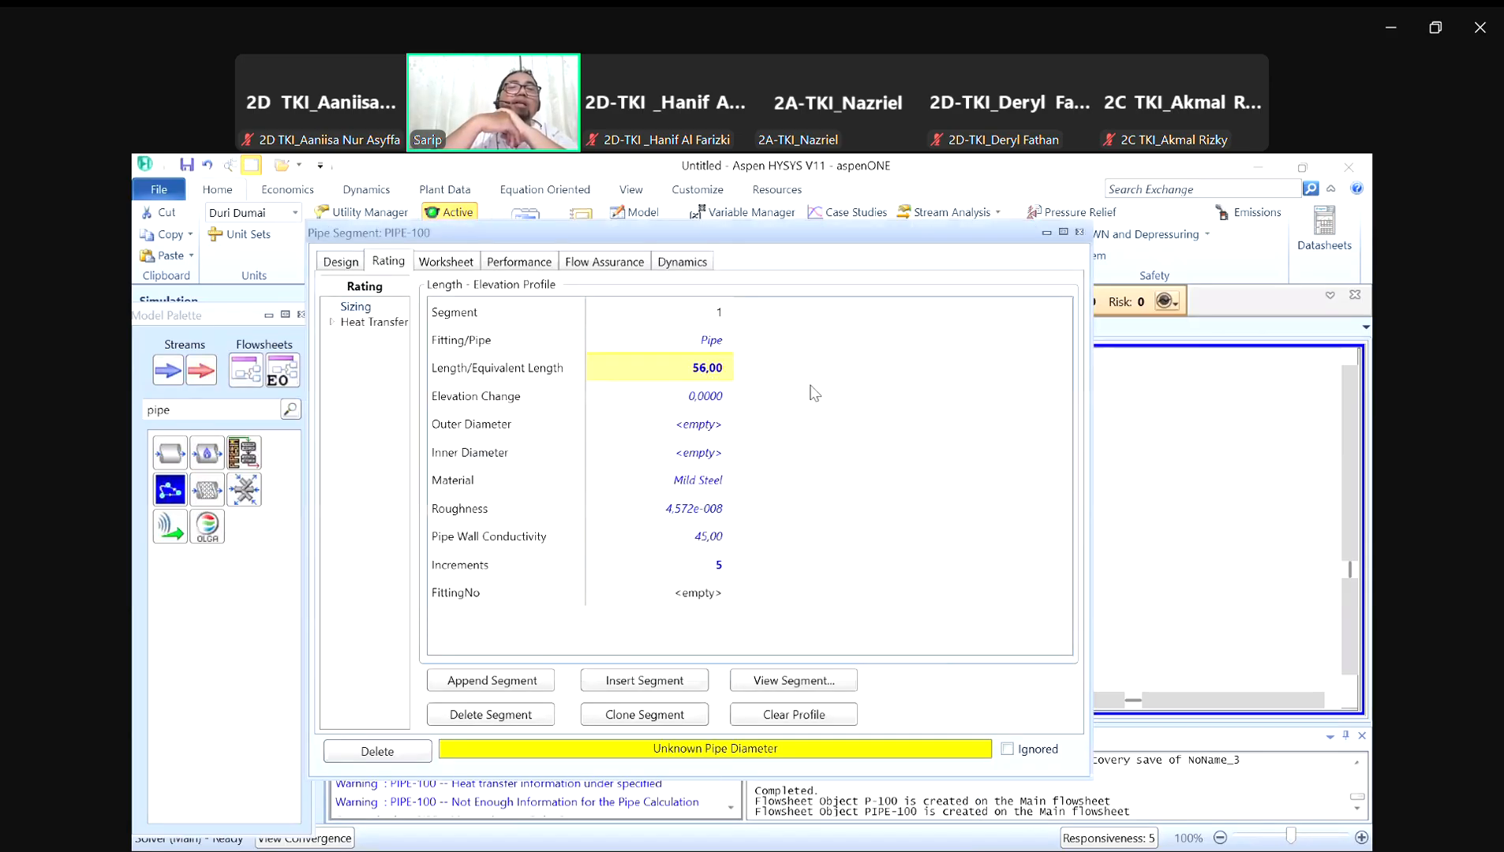
{"action": "left_click", "coordinate": [709, 397]}
{"action": "type", "text": "-"}
{"action": "key", "text": "BackSpace"}
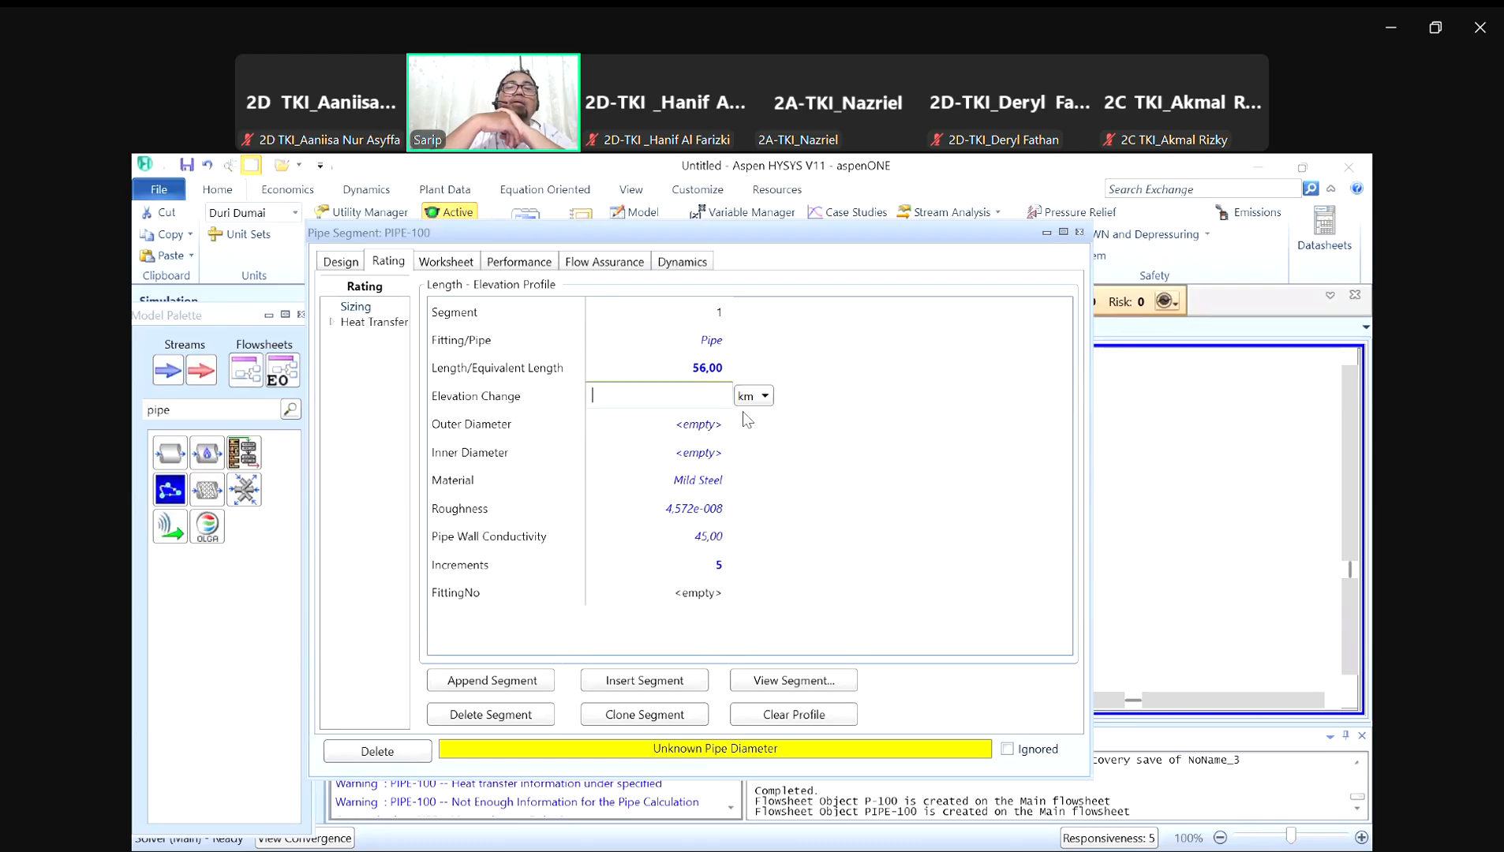
{"action": "key", "text": "Return"}
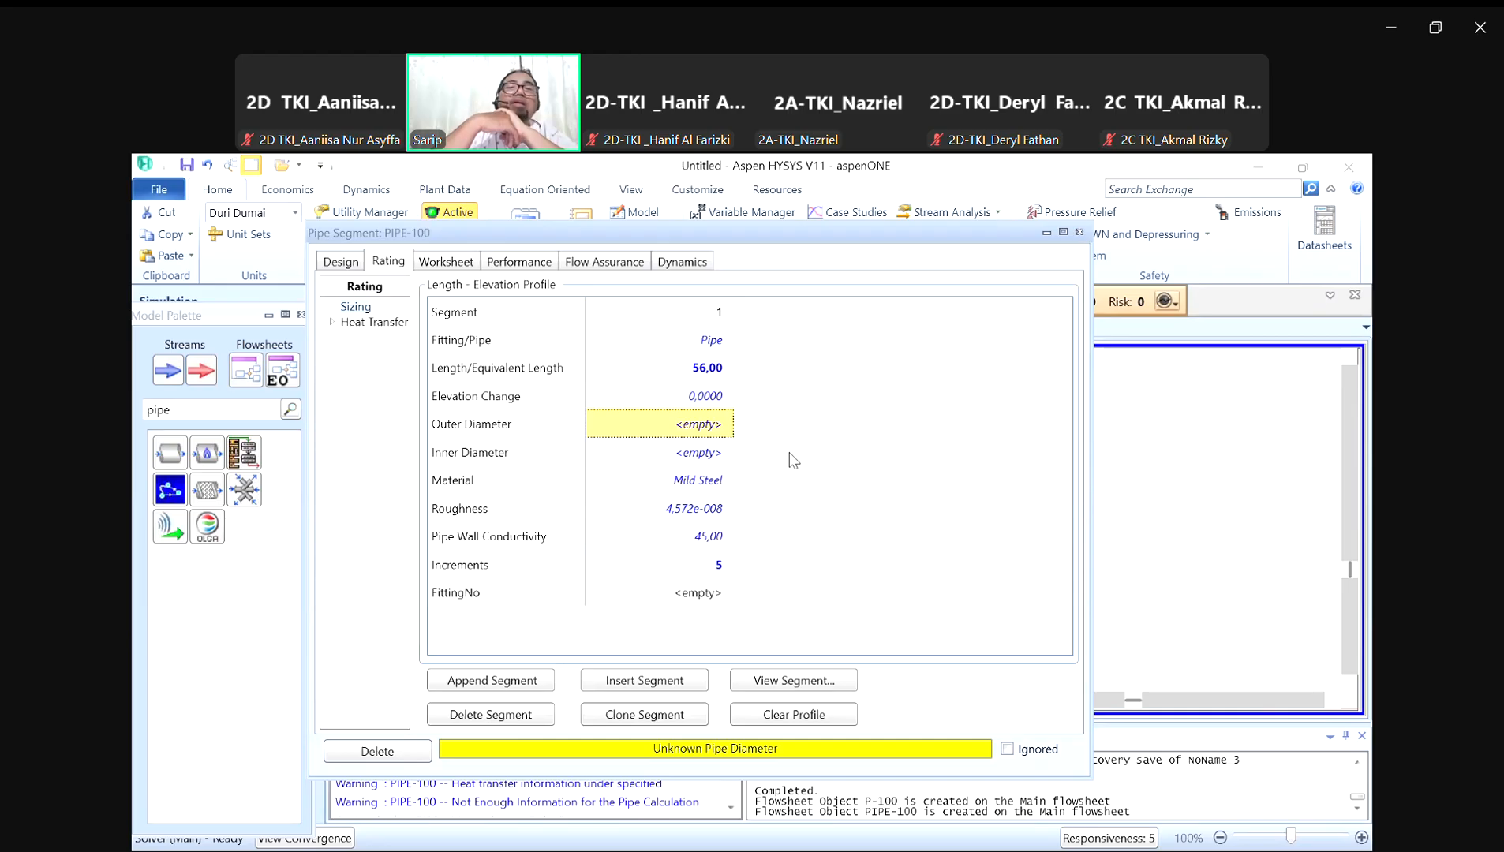
Step: Open the pipe info of PIPE-100's segment 1 and set the pipe schedule to Schedule 40
{"action": "left_click", "coordinate": [790, 680]}
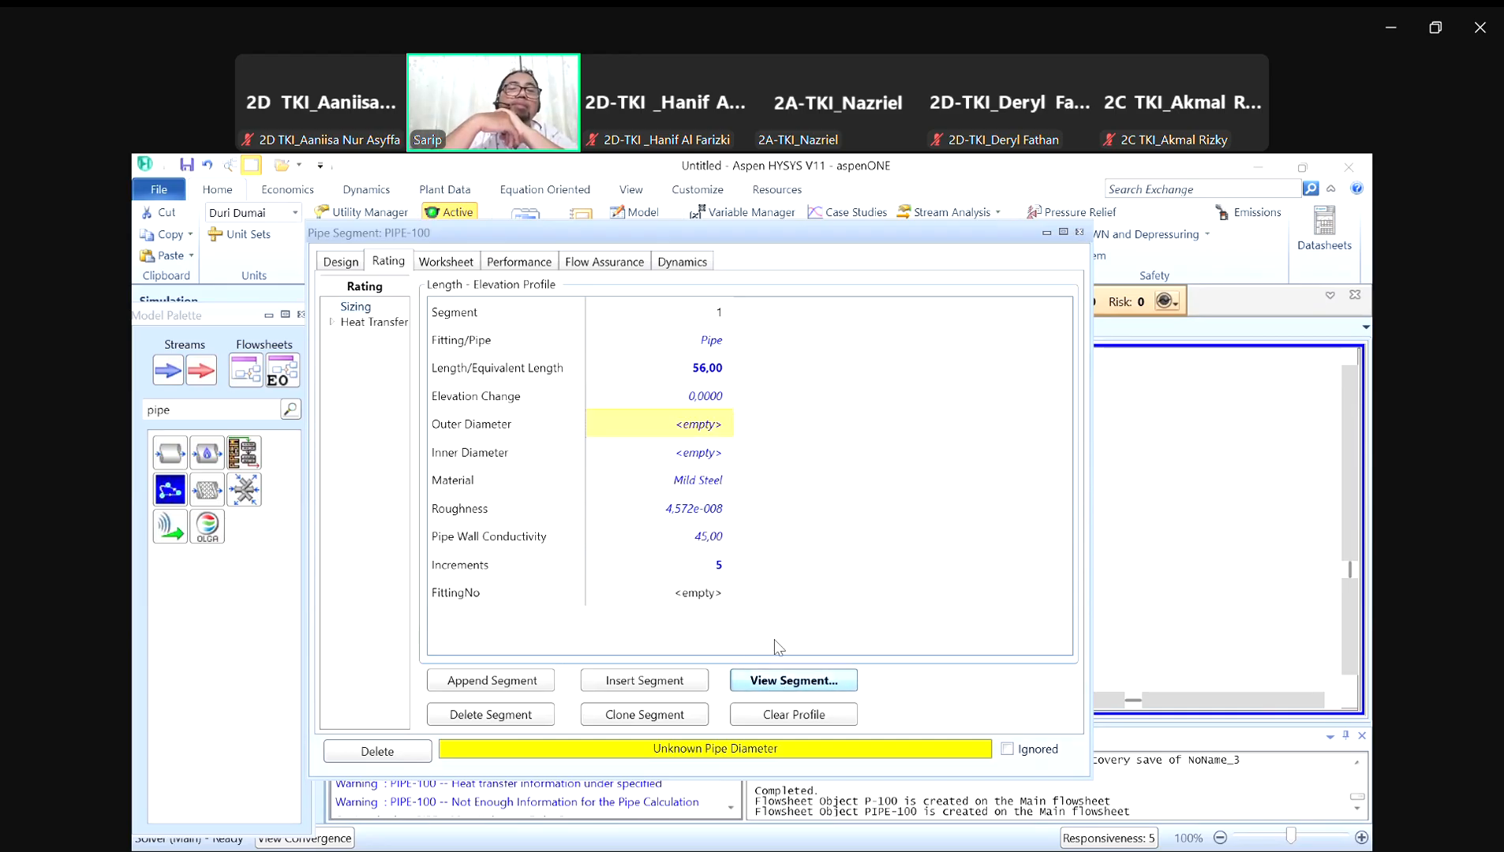
{"action": "left_click", "coordinate": [874, 459]}
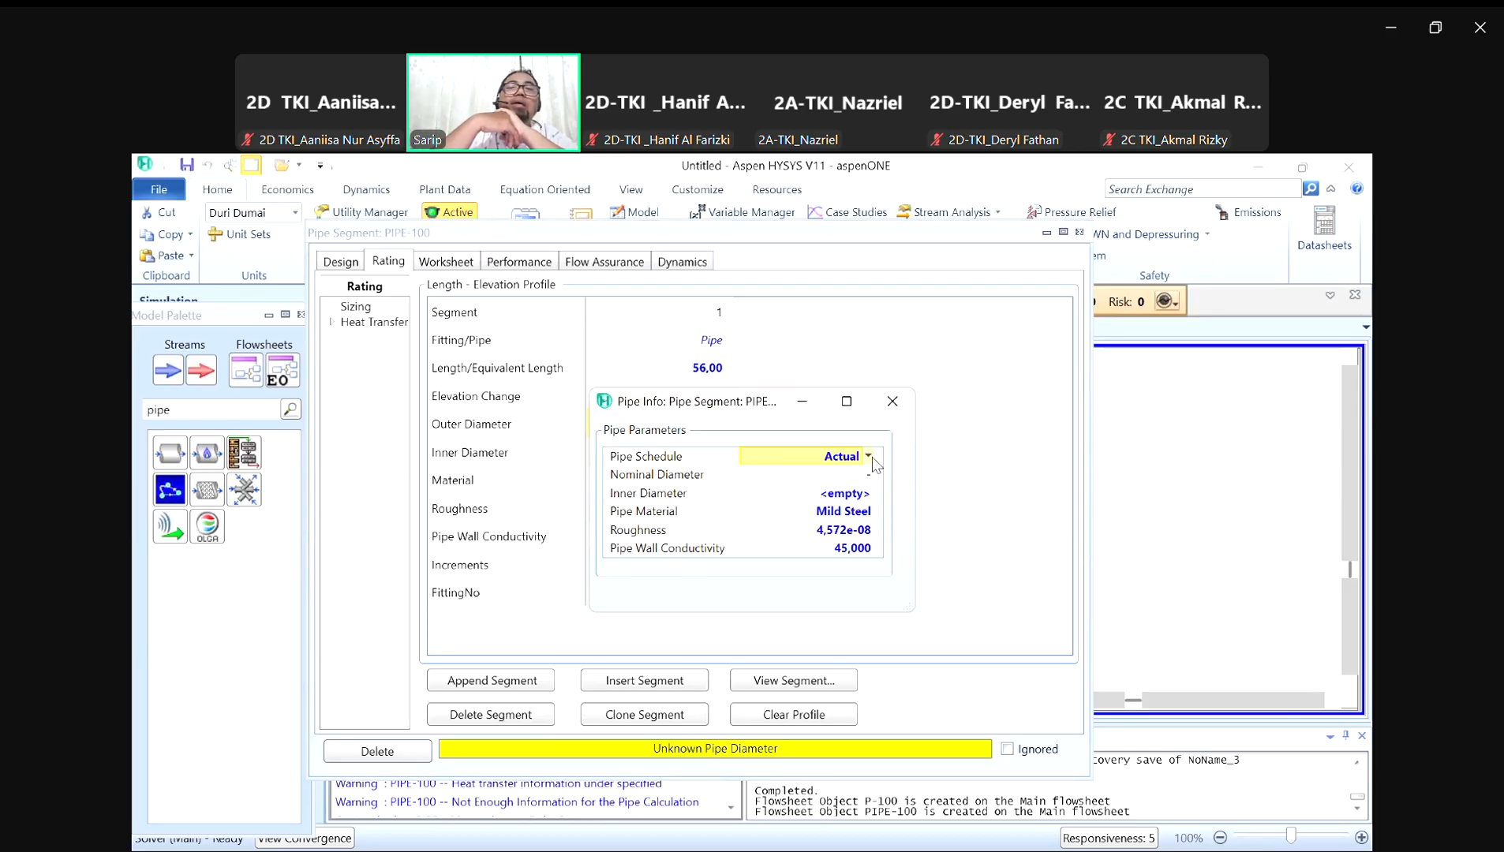
{"action": "left_click", "coordinate": [868, 457]}
{"action": "left_click", "coordinate": [868, 457]}
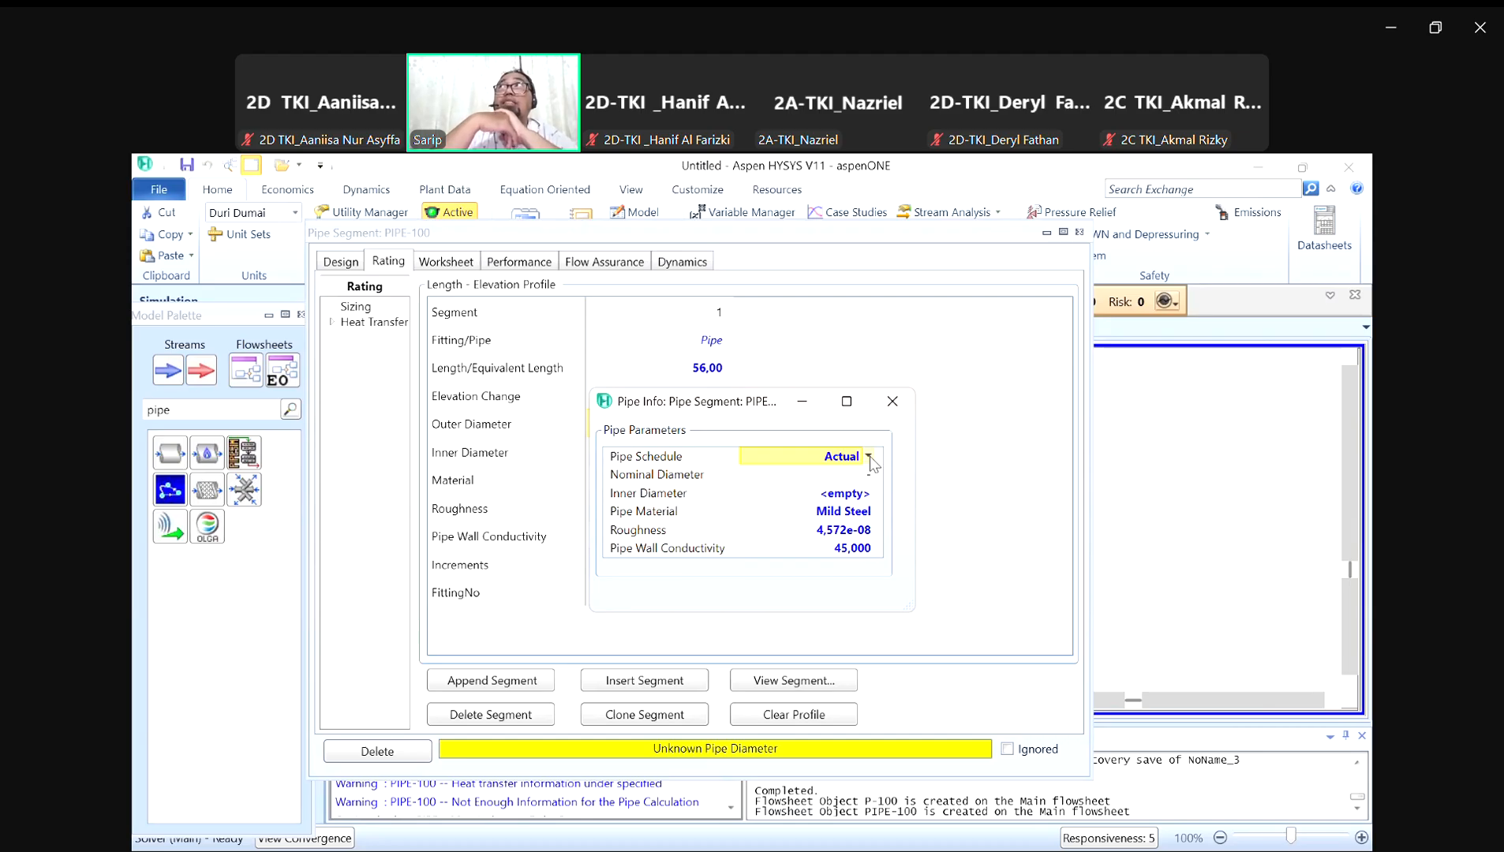
{"action": "left_click", "coordinate": [870, 456]}
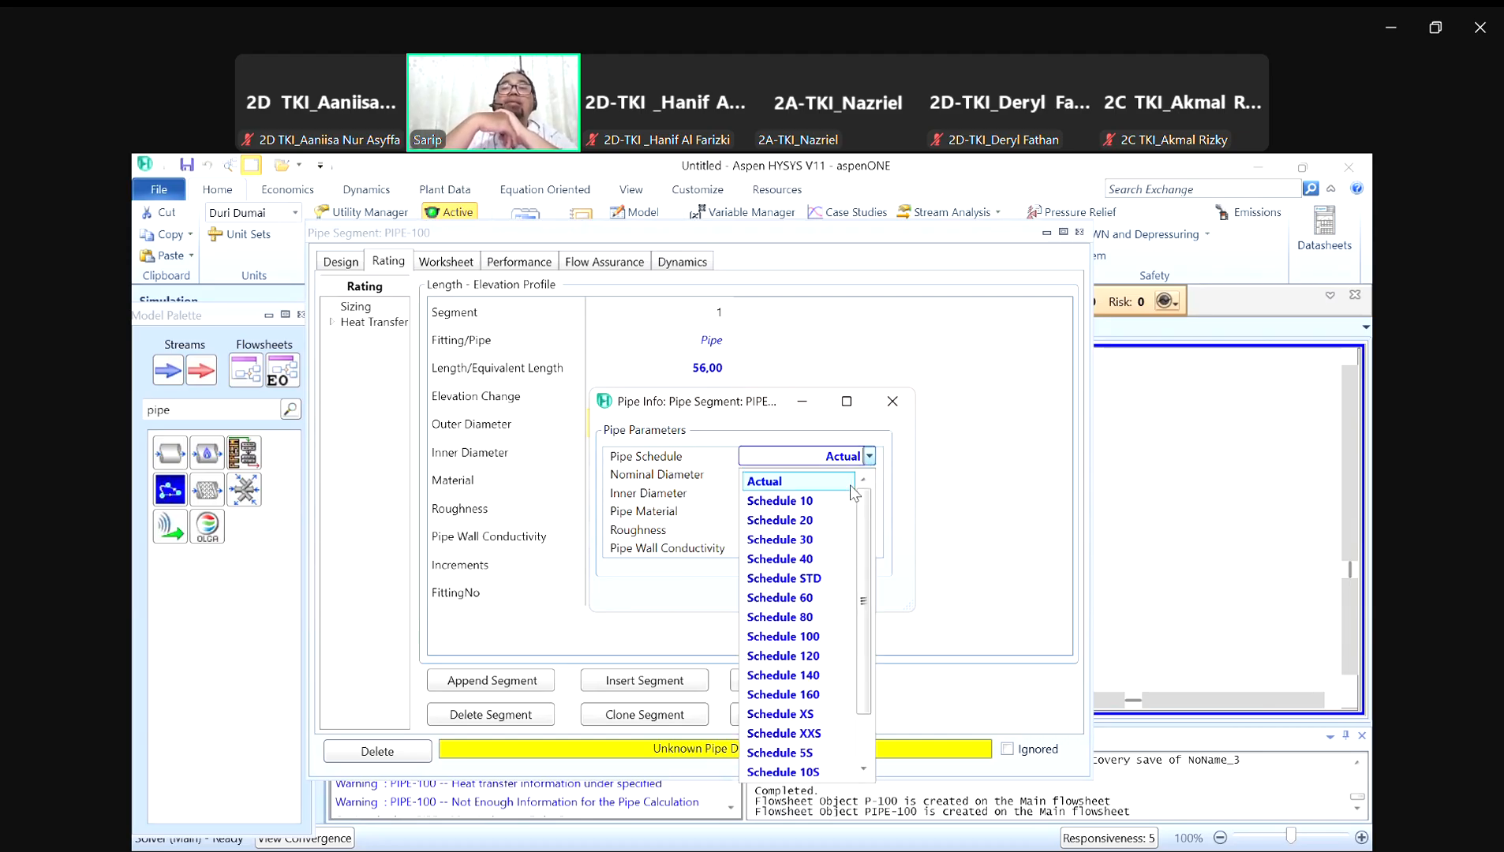
{"action": "left_click", "coordinate": [826, 559]}
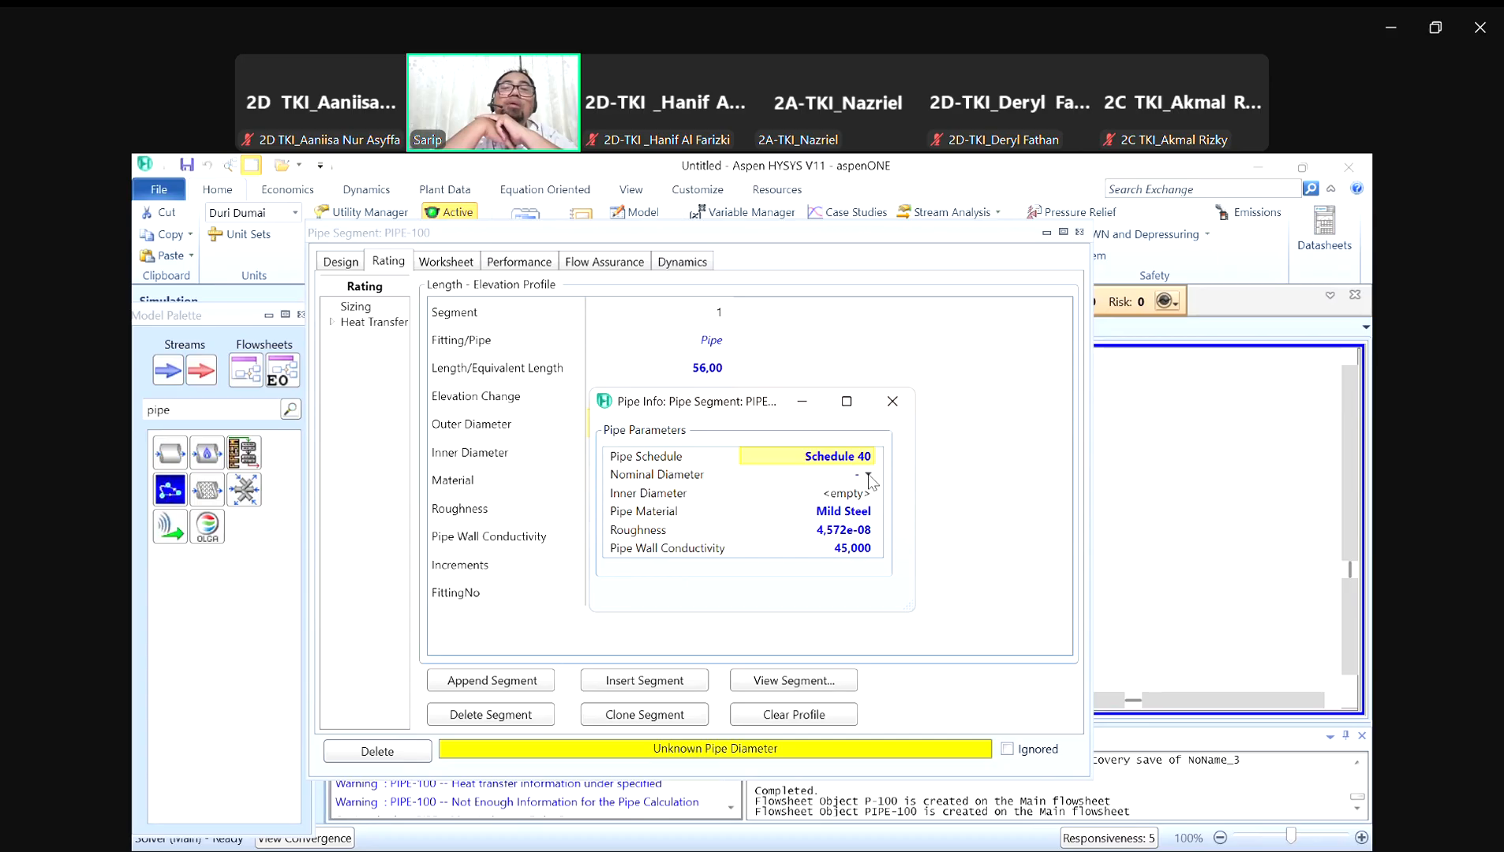
{"action": "left_click", "coordinate": [869, 475]}
{"action": "scroll", "coordinate": [826, 604], "scroll_direction": "up", "scroll_amount": 4}
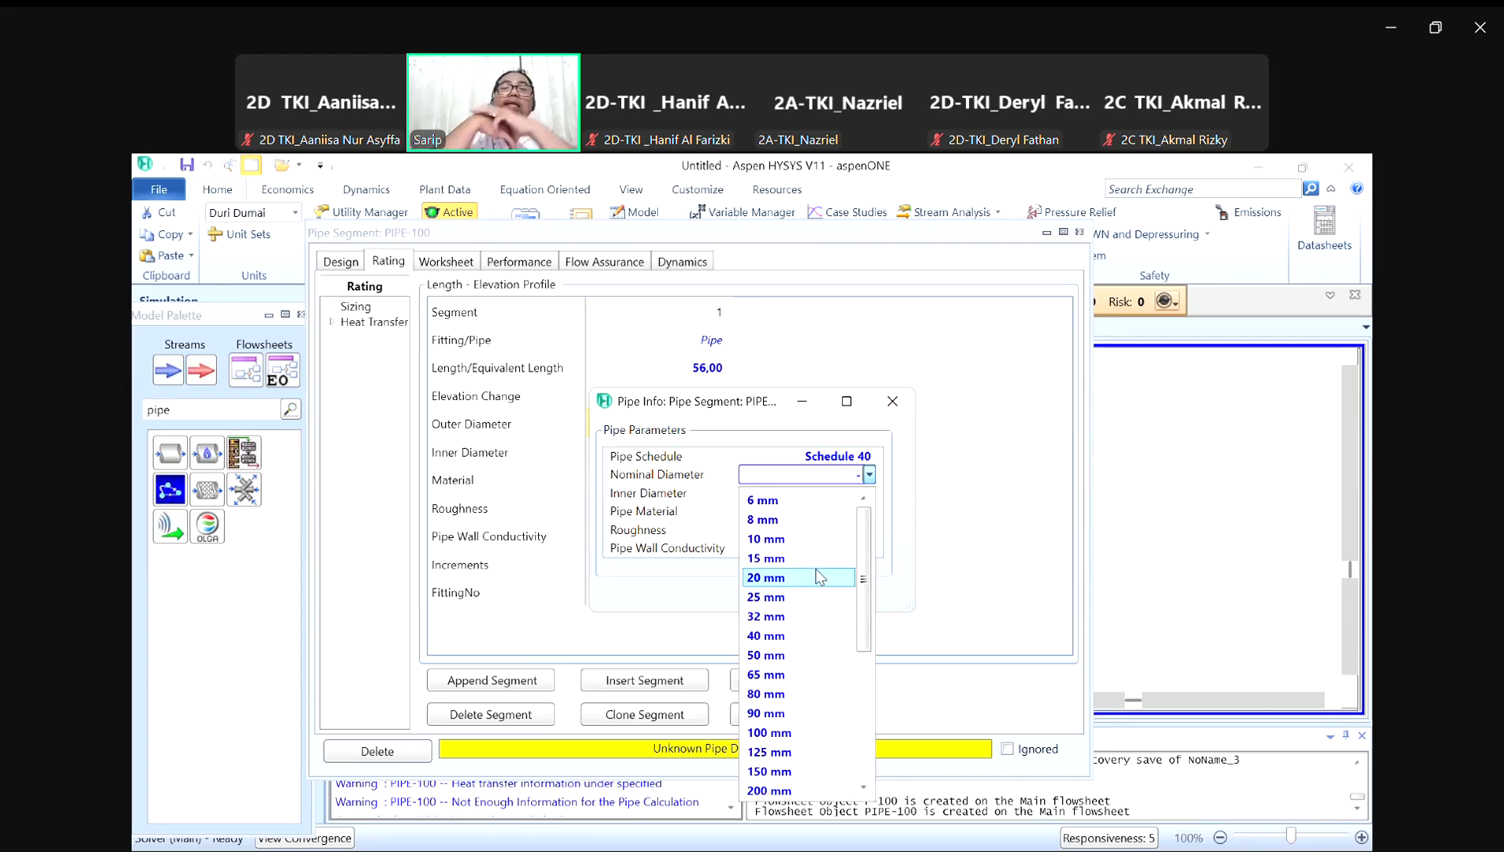
{"action": "left_click", "coordinate": [891, 505]}
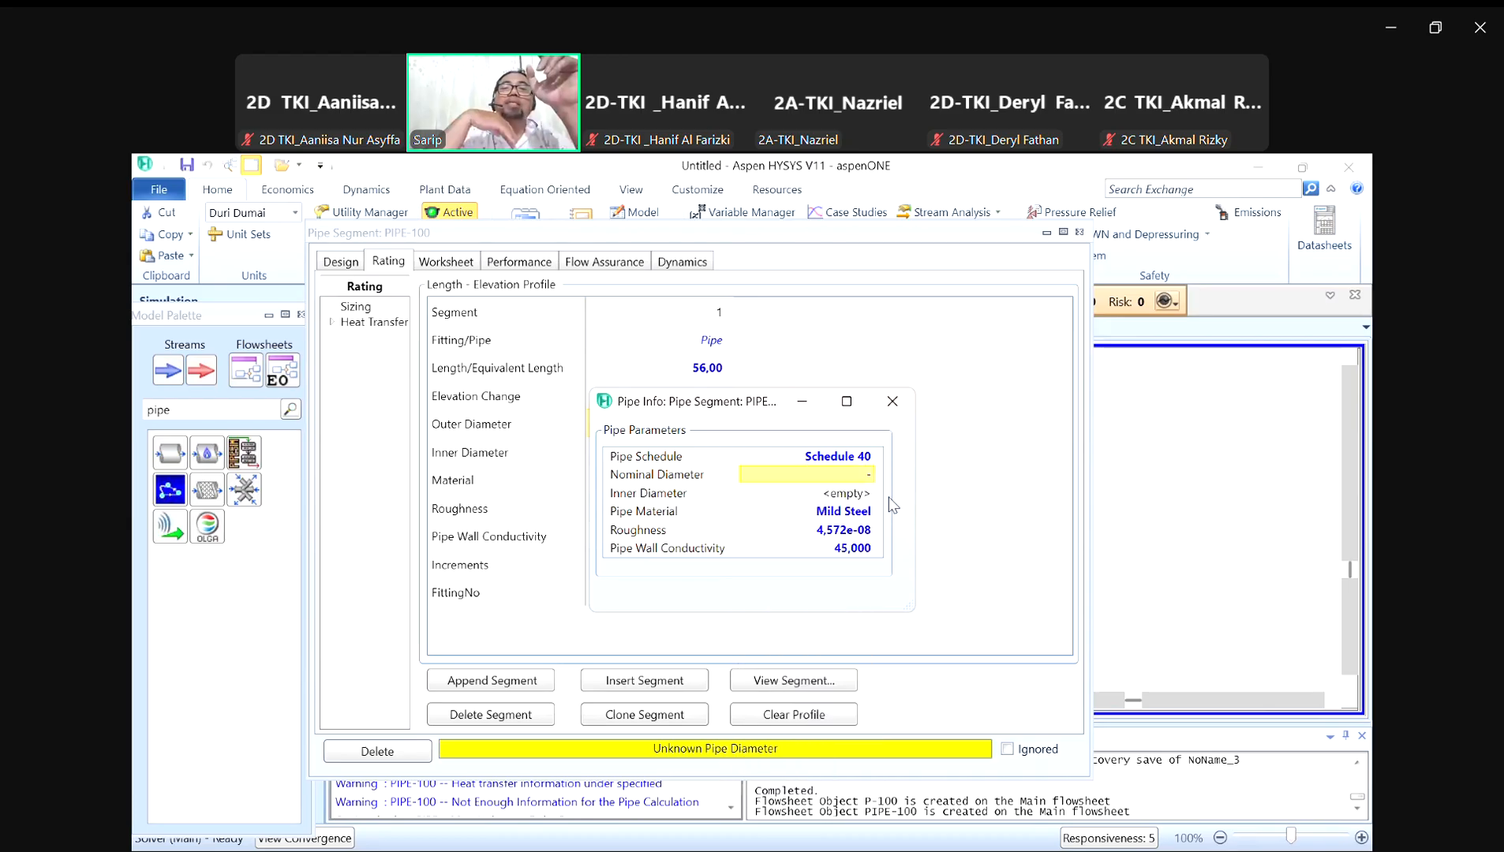
{"action": "left_click", "coordinate": [893, 401]}
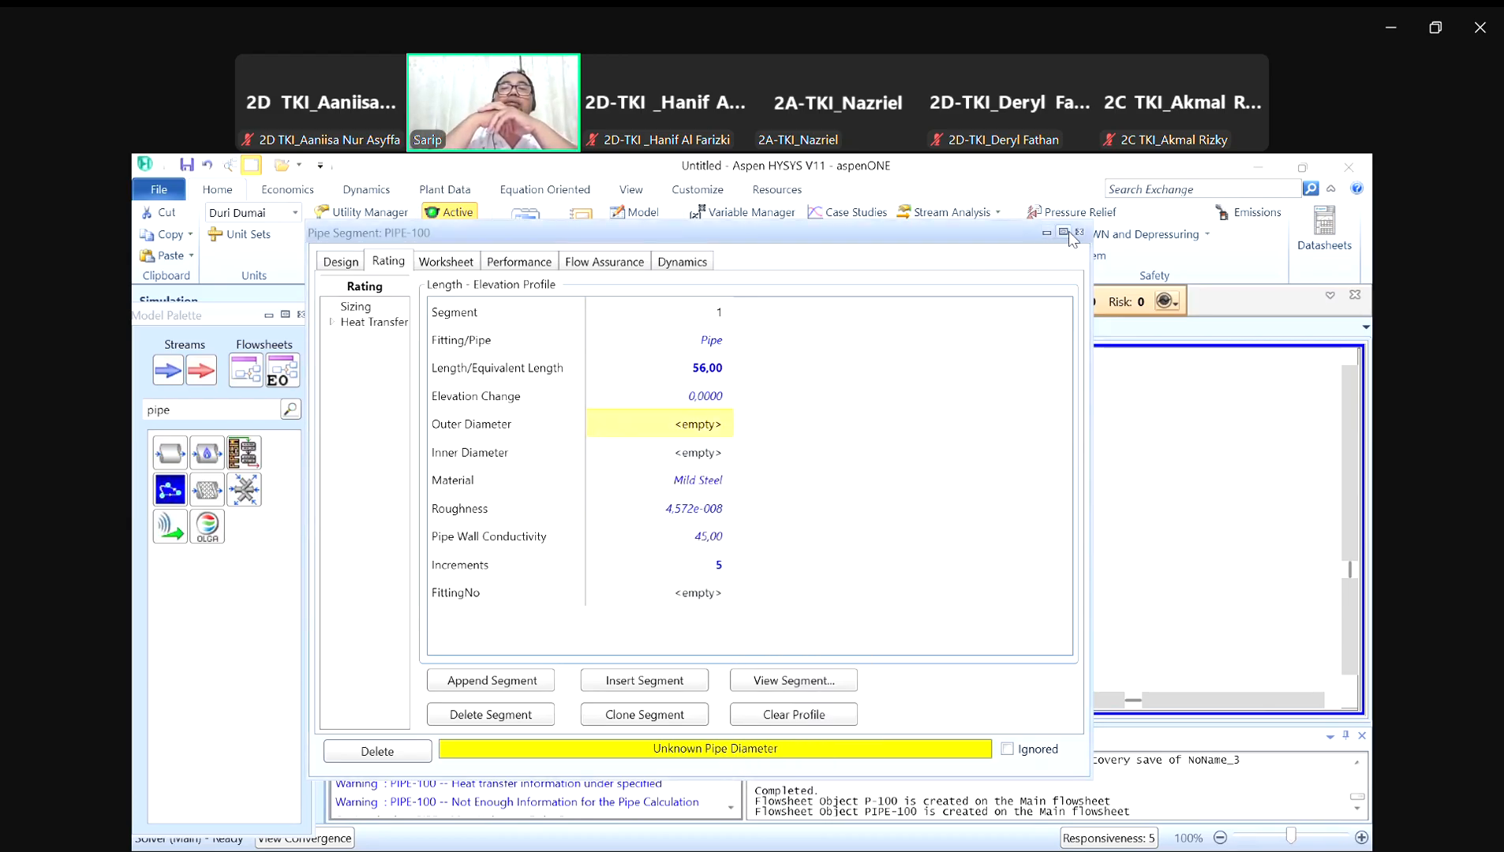
{"action": "left_click", "coordinate": [1079, 232]}
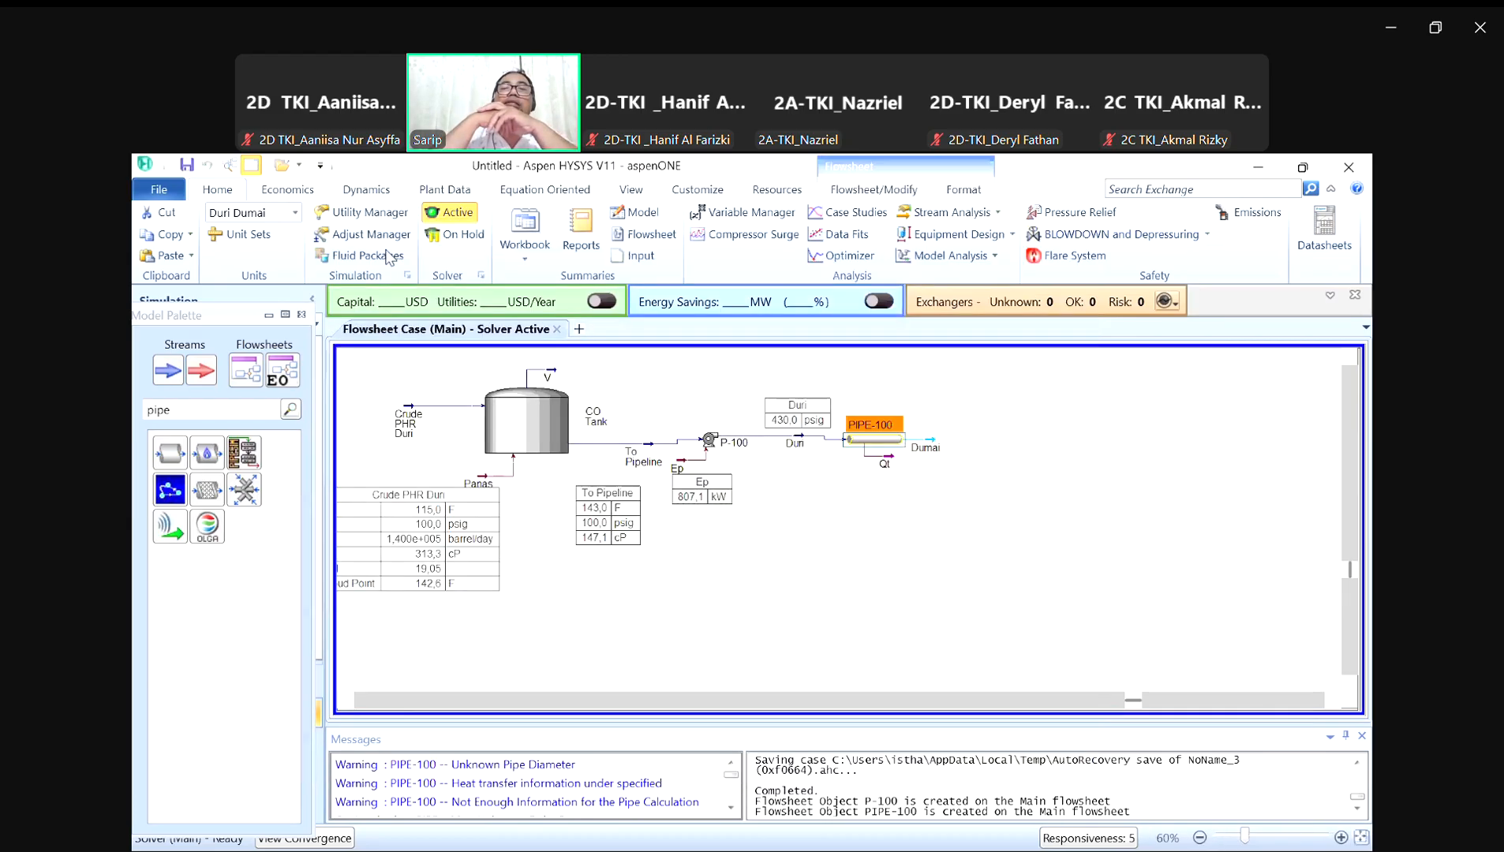
Step: Change the Small Length display unit to in in the Duri Dumai unit set and accept the unit settings
{"action": "left_click", "coordinate": [262, 233]}
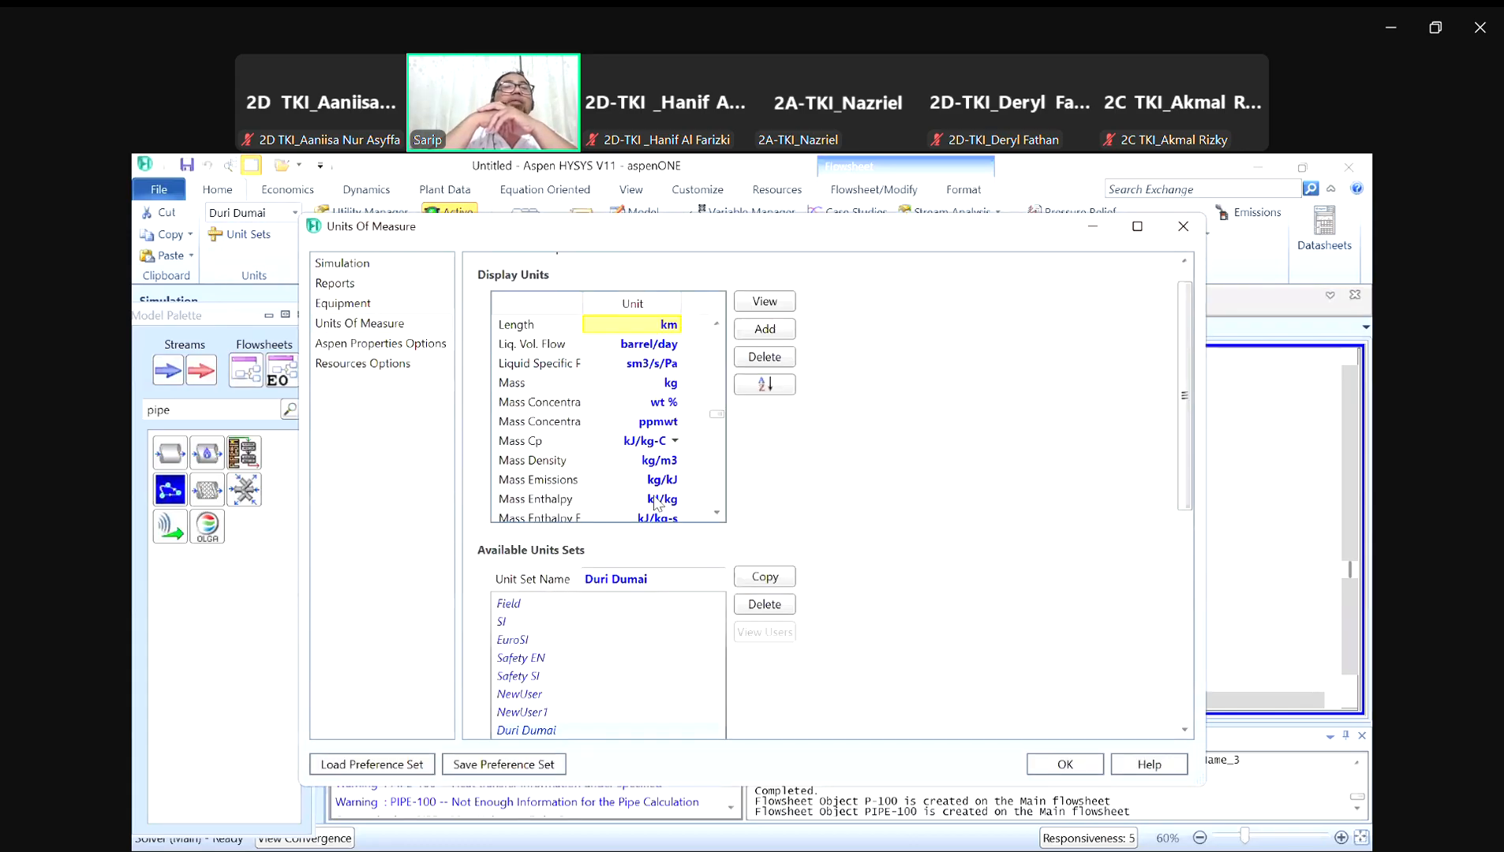
{"action": "scroll", "coordinate": [655, 446], "scroll_direction": "up", "scroll_amount": 3}
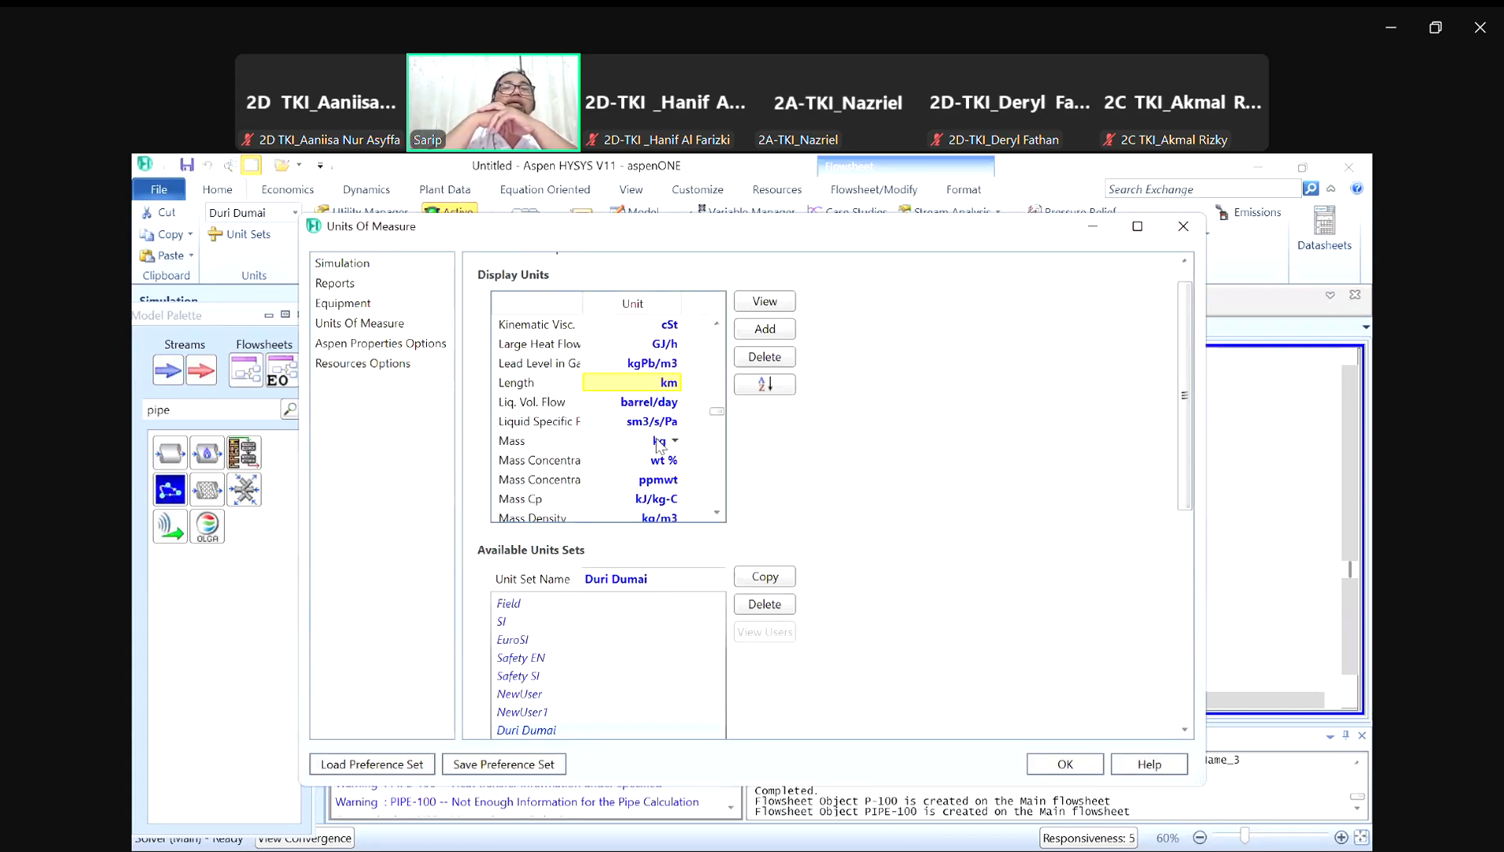
{"action": "scroll", "coordinate": [598, 426], "scroll_direction": "down", "scroll_amount": 8}
{"action": "scroll", "coordinate": [597, 426], "scroll_direction": "down", "scroll_amount": 12}
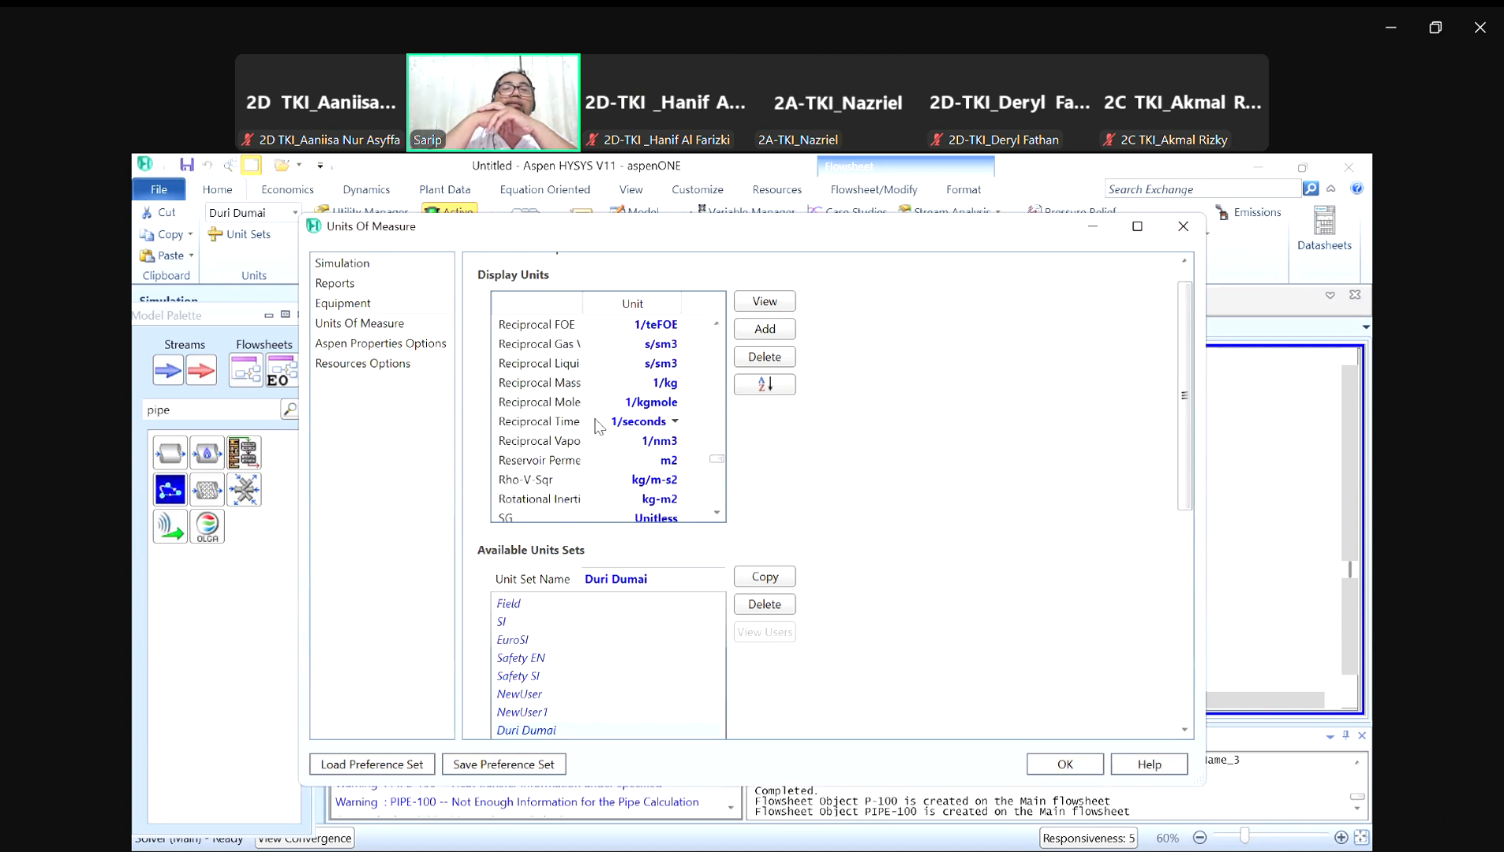
{"action": "left_click", "coordinate": [674, 500]}
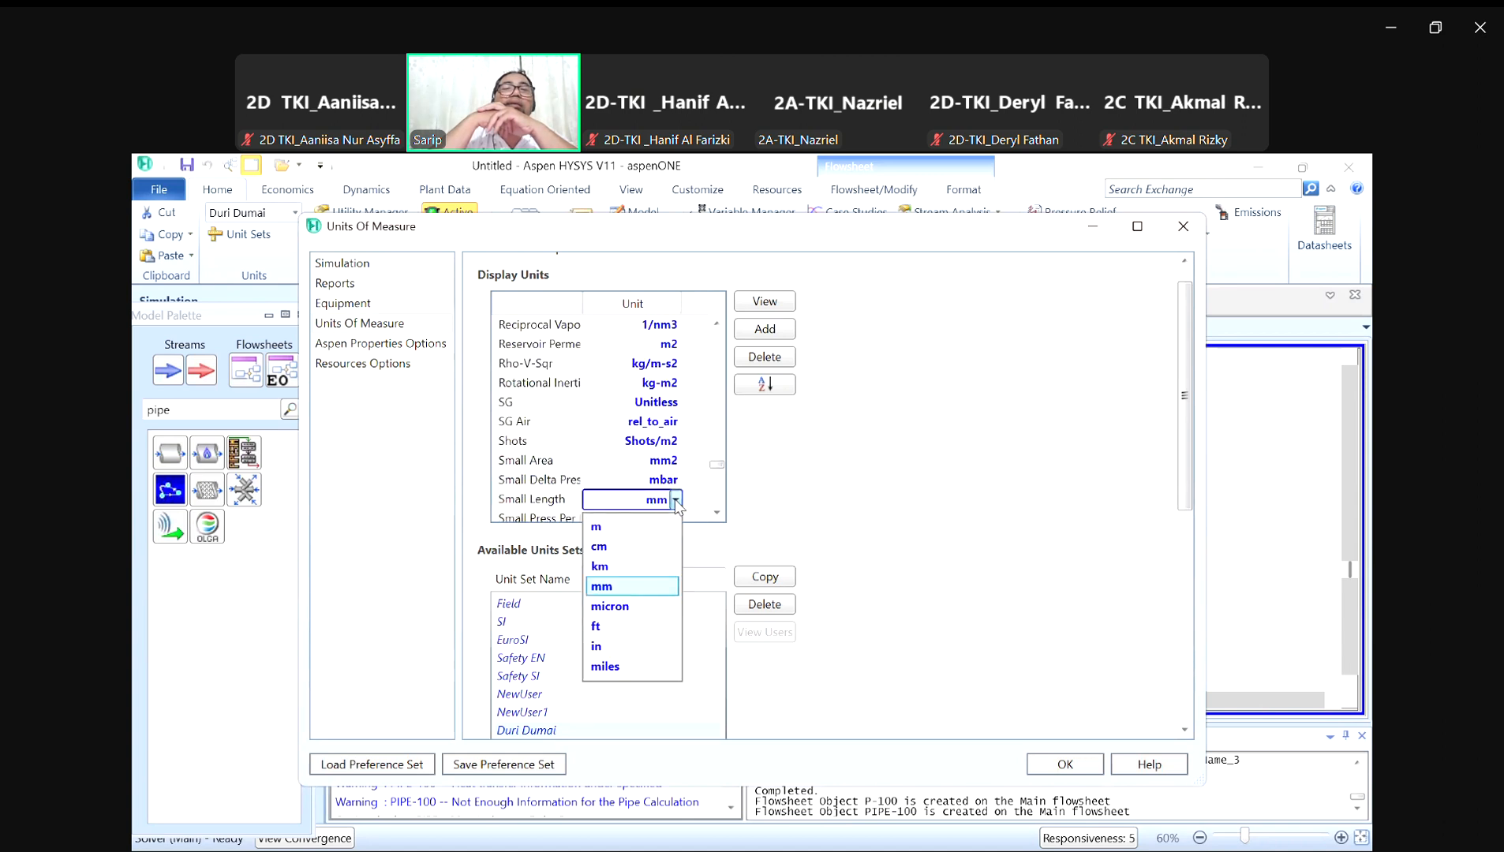
{"action": "left_click", "coordinate": [597, 647]}
{"action": "left_click", "coordinate": [1061, 765]}
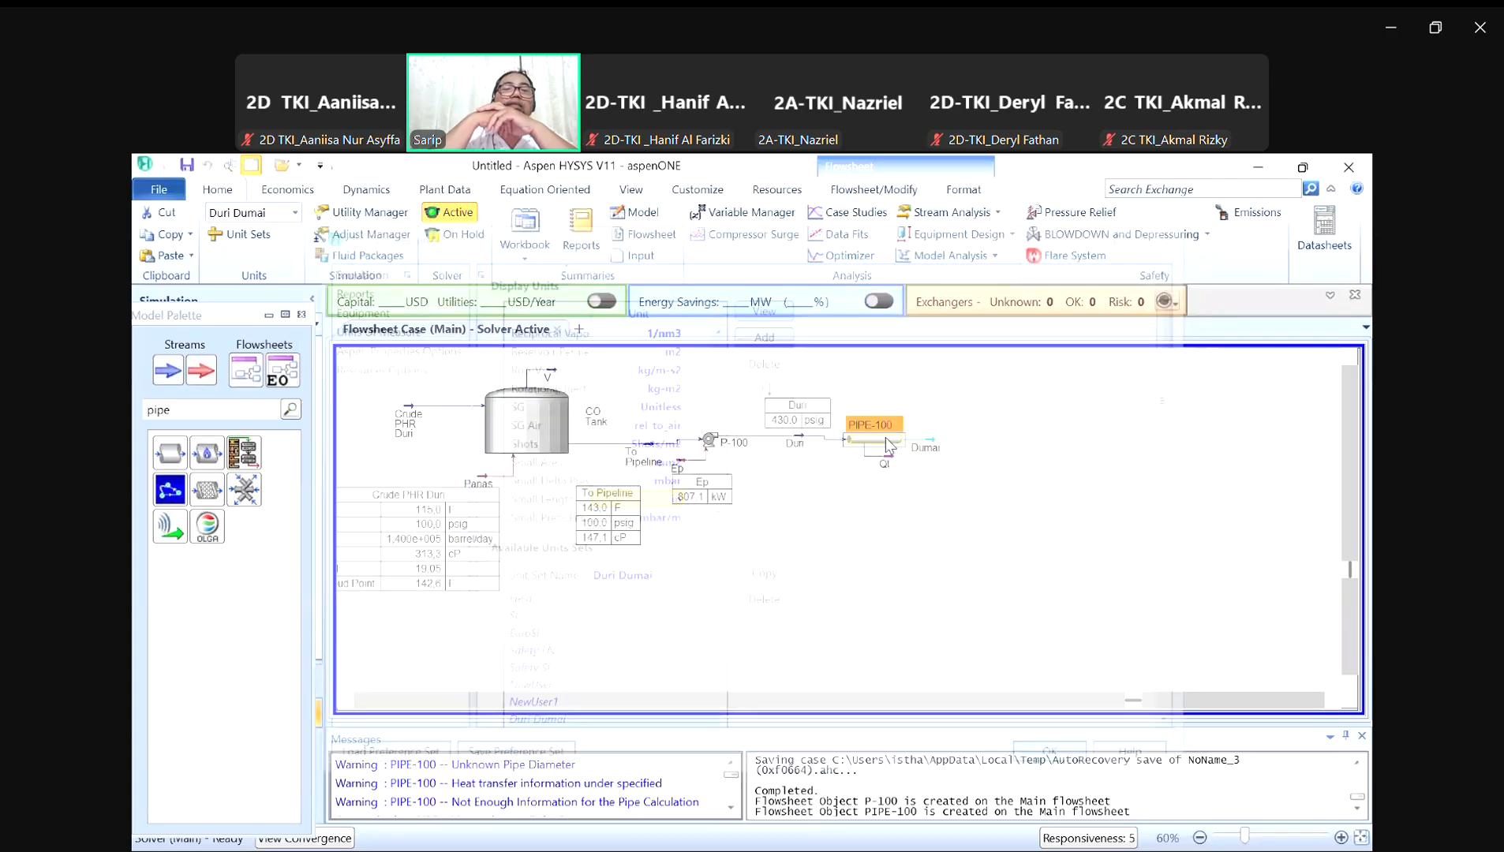
Step: Reopen PIPE-100's segment 1 pipe info, set the nominal diameter to 20 inch and close the pipe info
{"action": "double_click", "coordinate": [885, 439]}
{"action": "left_click_drag", "start_coordinate": [708, 388], "coordinate": [796, 281]}
{"action": "left_click", "coordinate": [832, 730]}
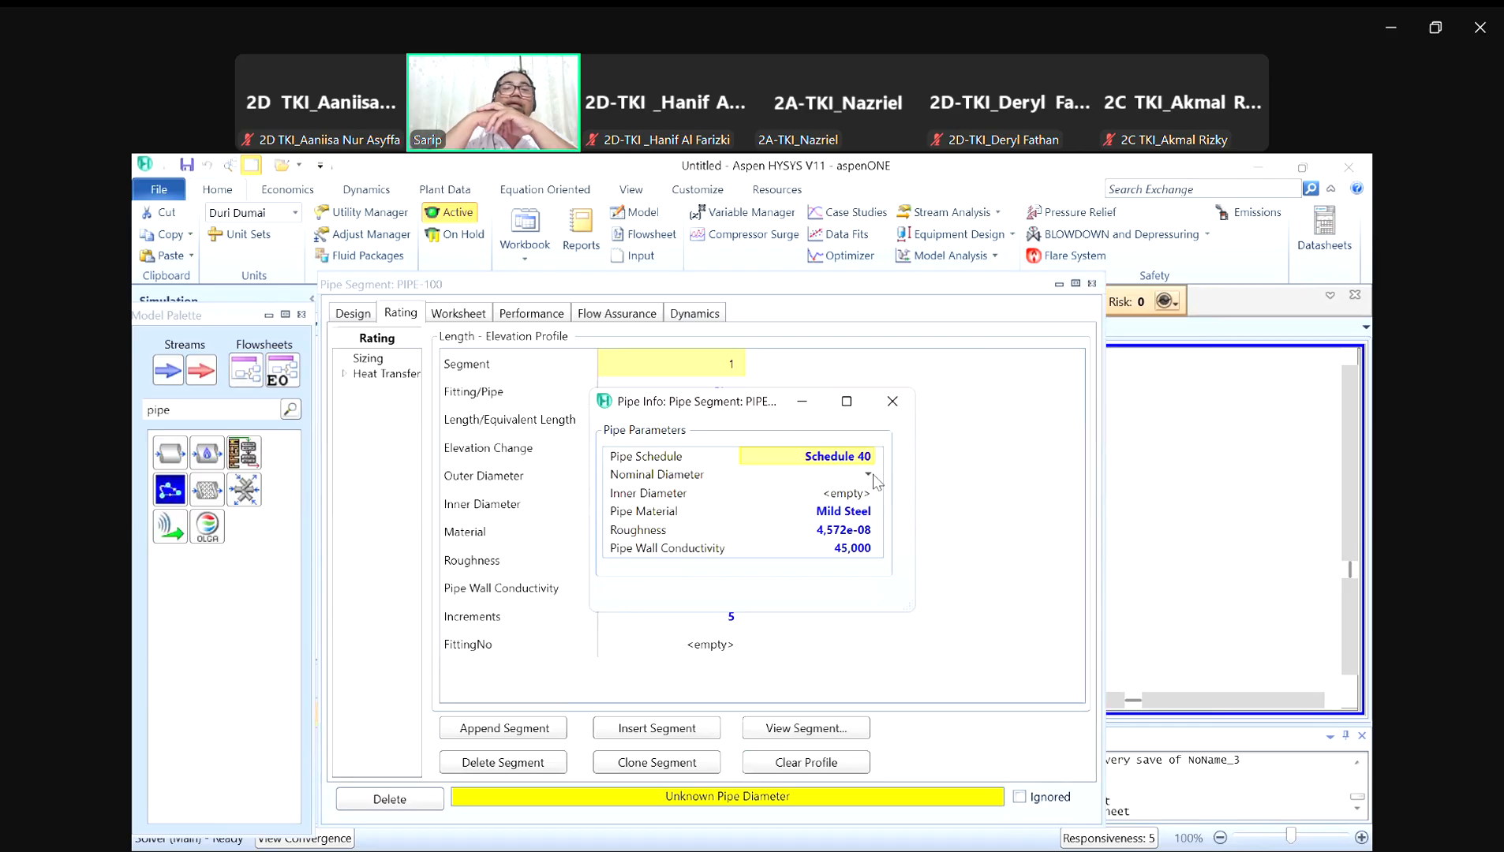
{"action": "left_click", "coordinate": [870, 476]}
{"action": "left_click", "coordinate": [869, 474]}
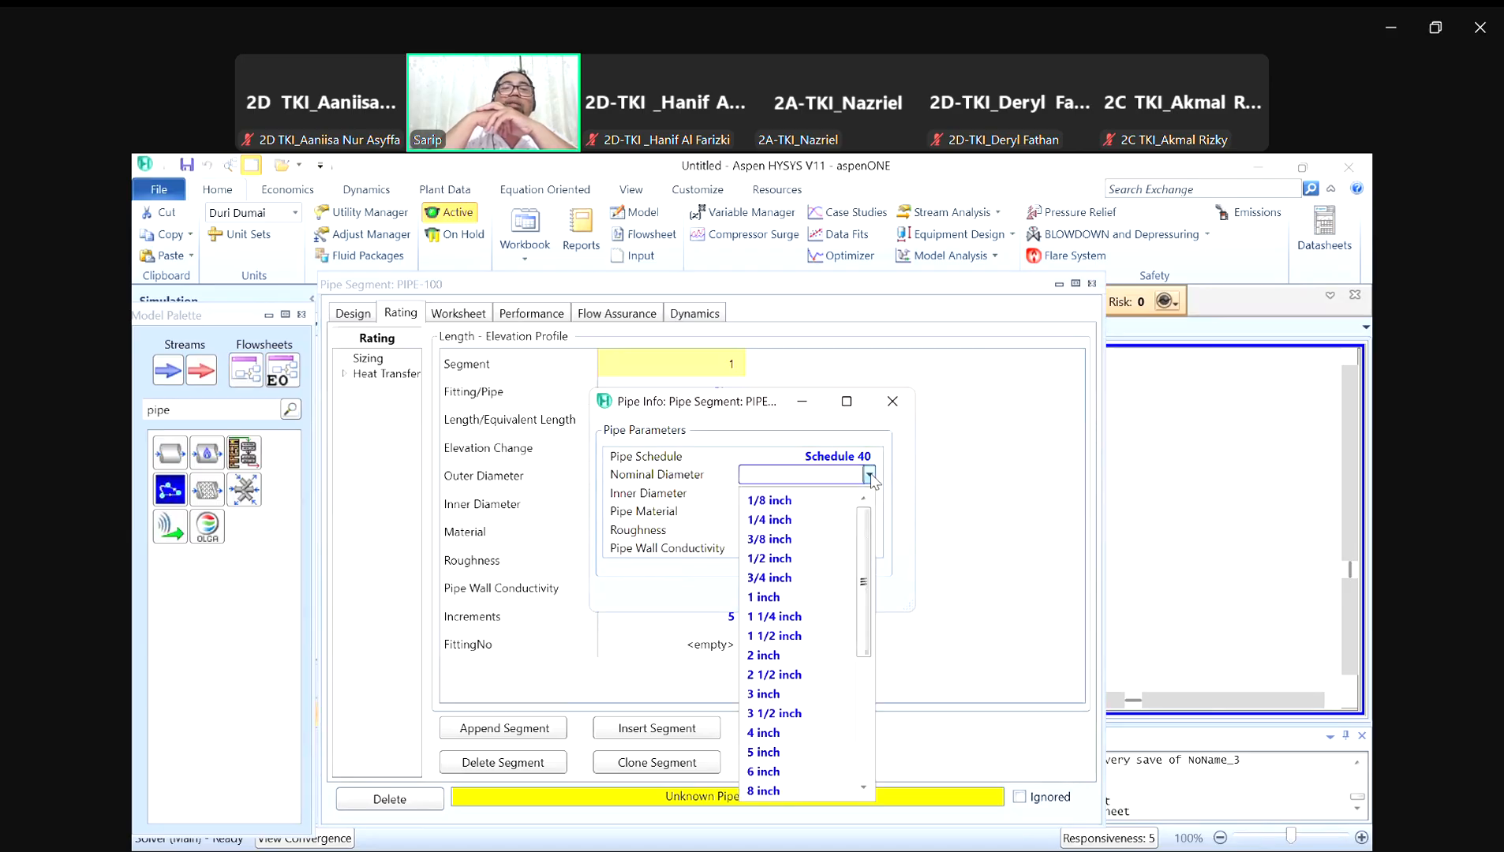
{"action": "left_click_drag", "start_coordinate": [865, 579], "coordinate": [864, 749]}
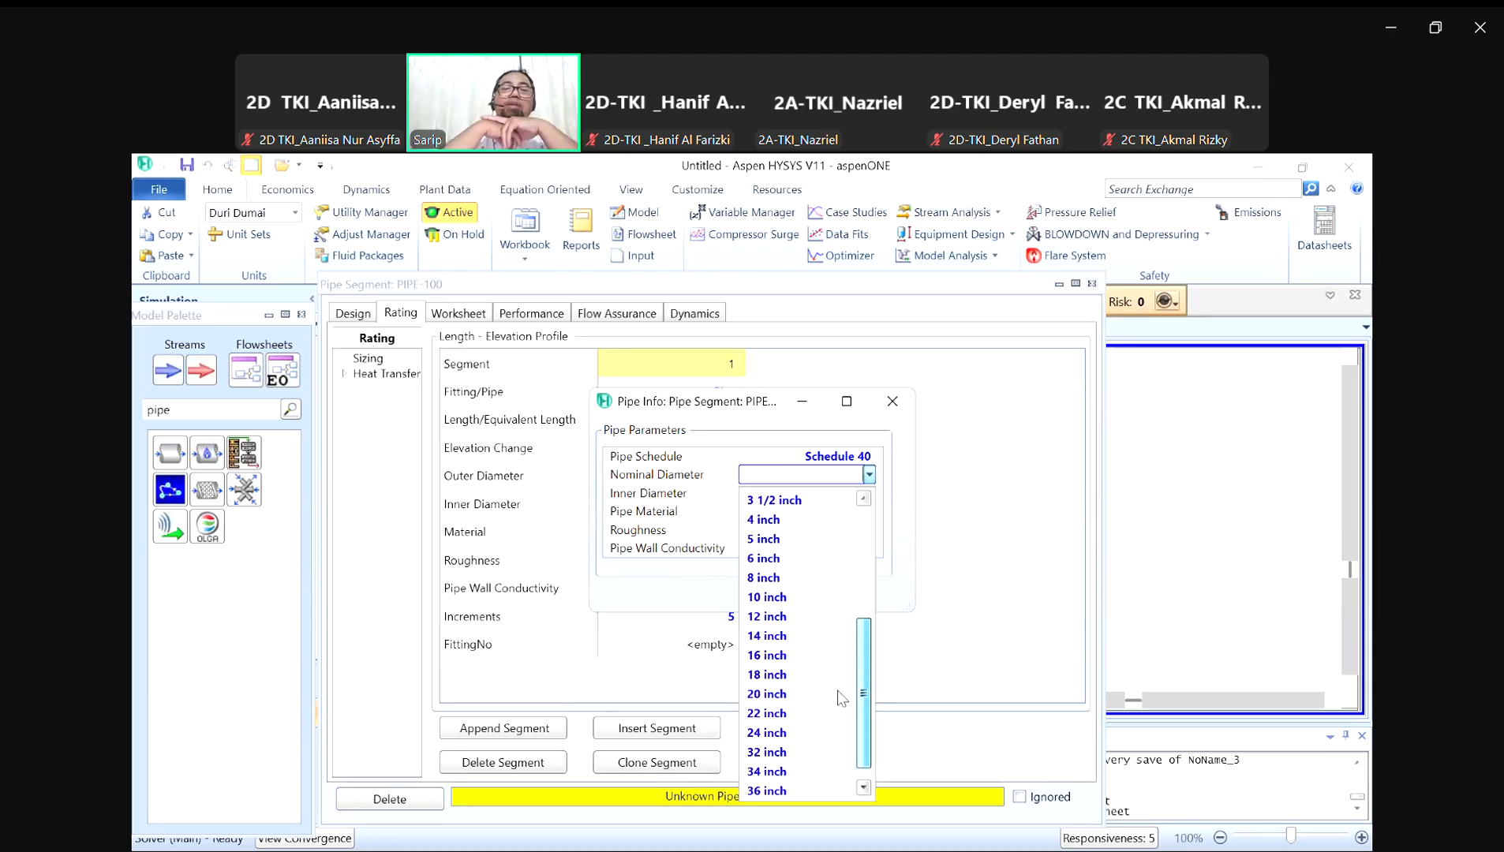
{"action": "left_click", "coordinate": [797, 696]}
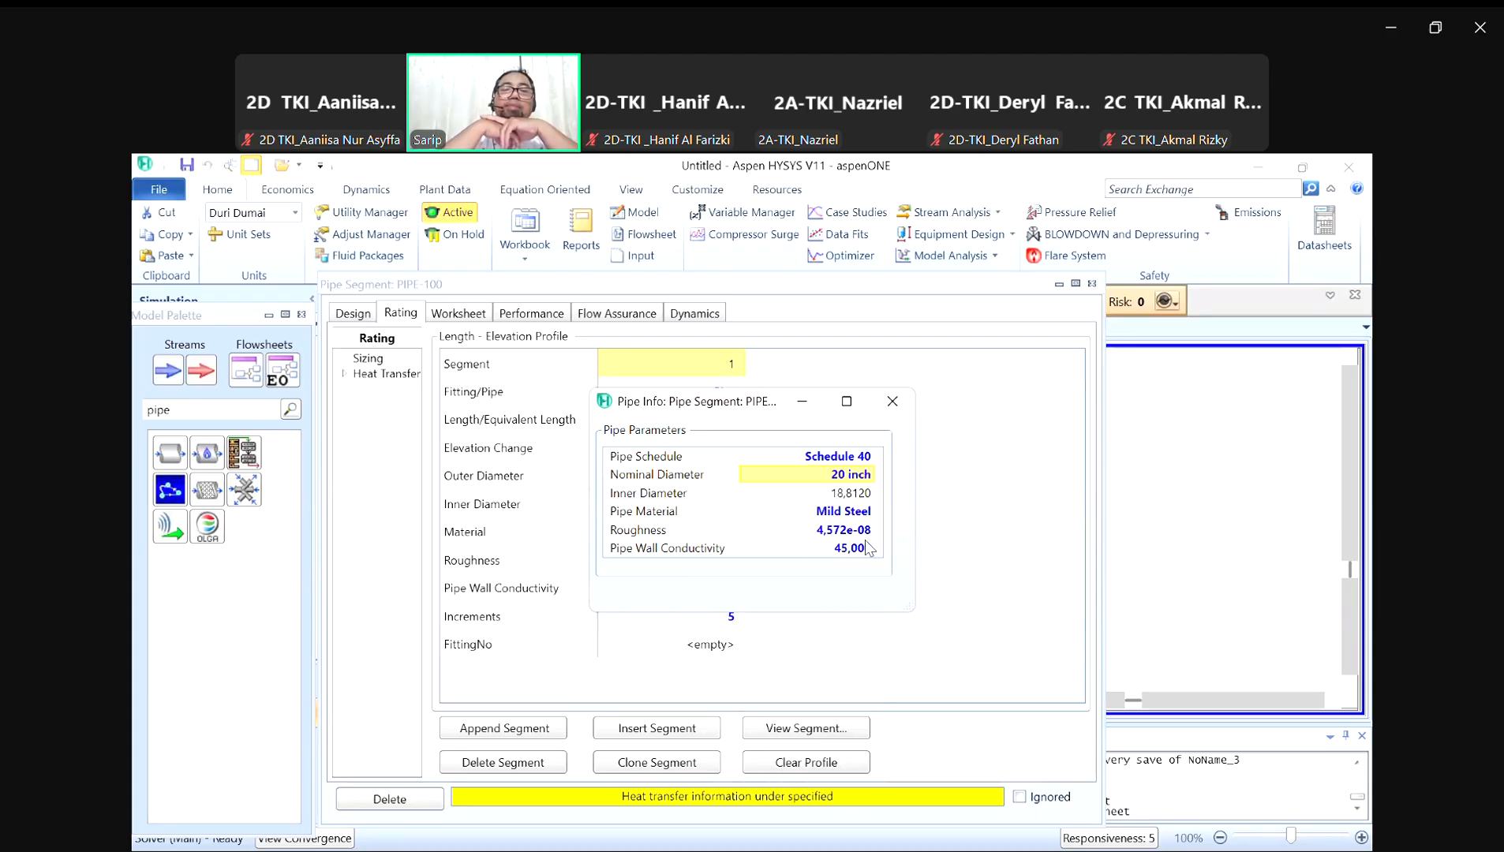
{"action": "left_click", "coordinate": [893, 402]}
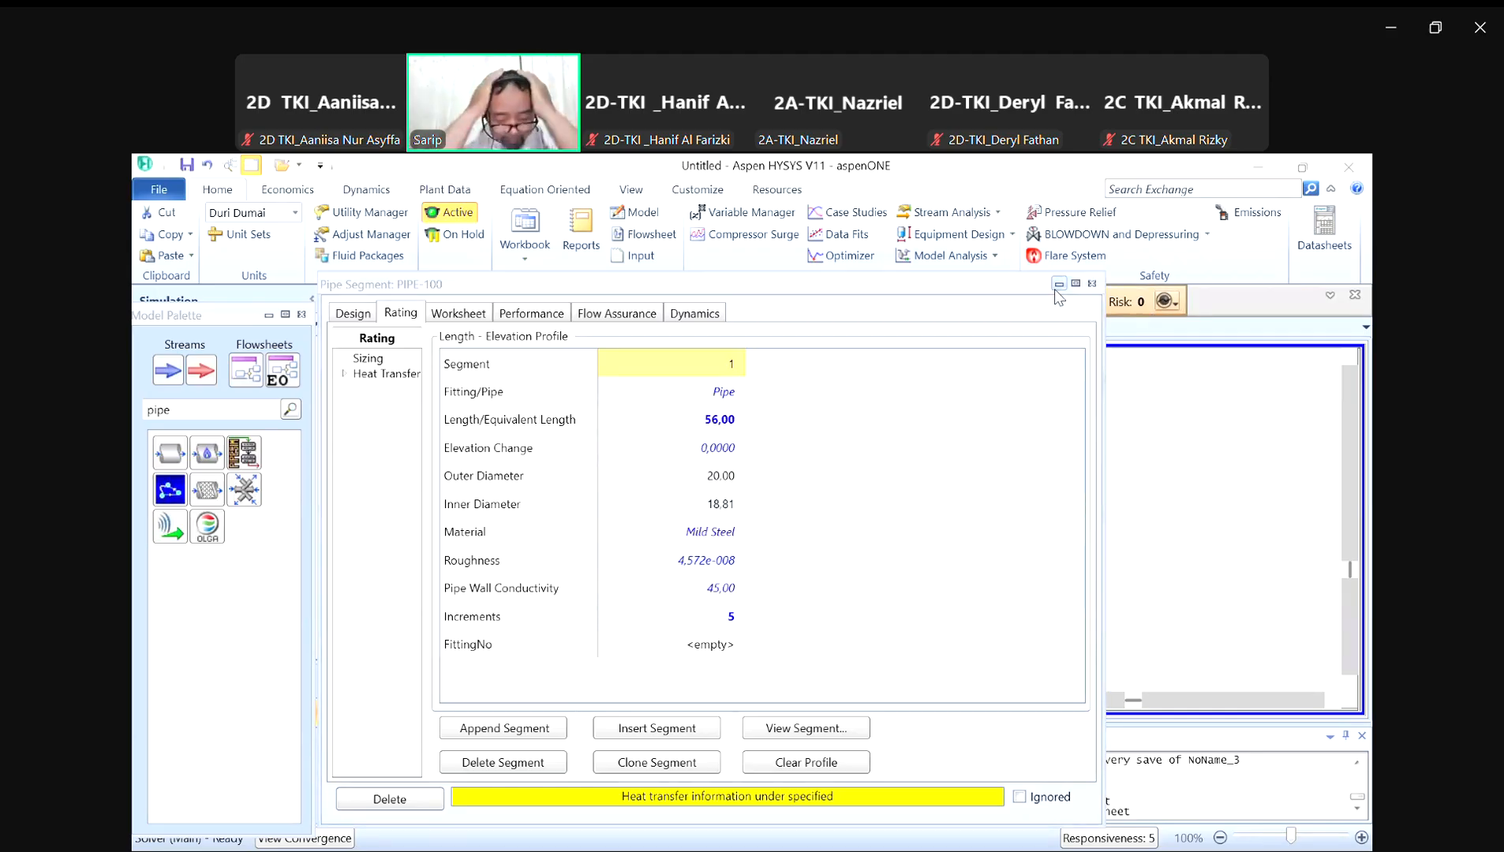
Step: Switch to the PowerPoint case presentation and examine the Duri-Dumai pipeline case study slide and the known-data slide
{"action": "key", "text": "alt+Tab"}
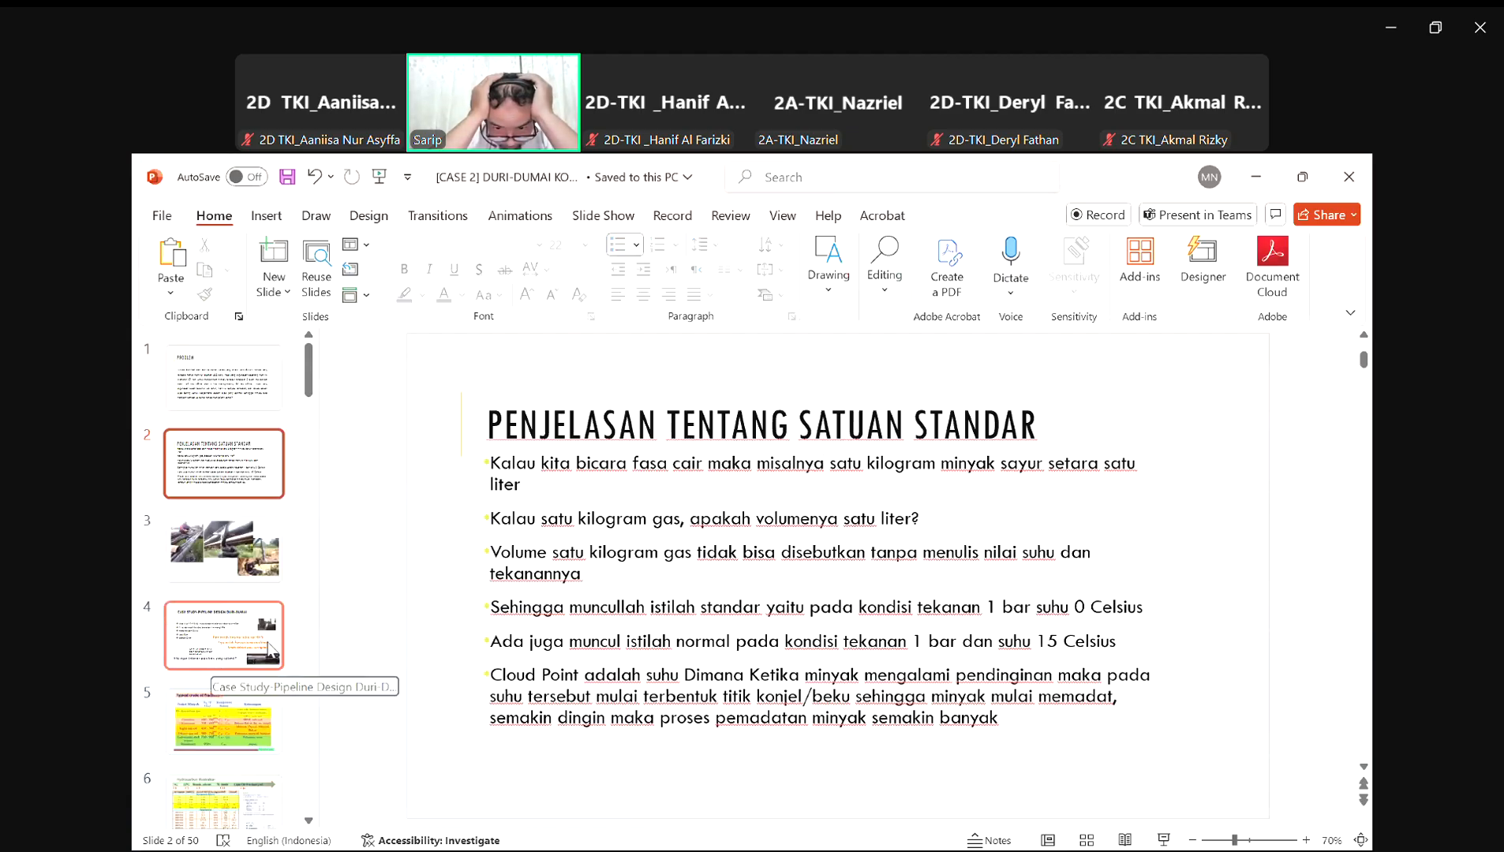
{"action": "scroll", "coordinate": [262, 641], "scroll_direction": "down", "scroll_amount": 3}
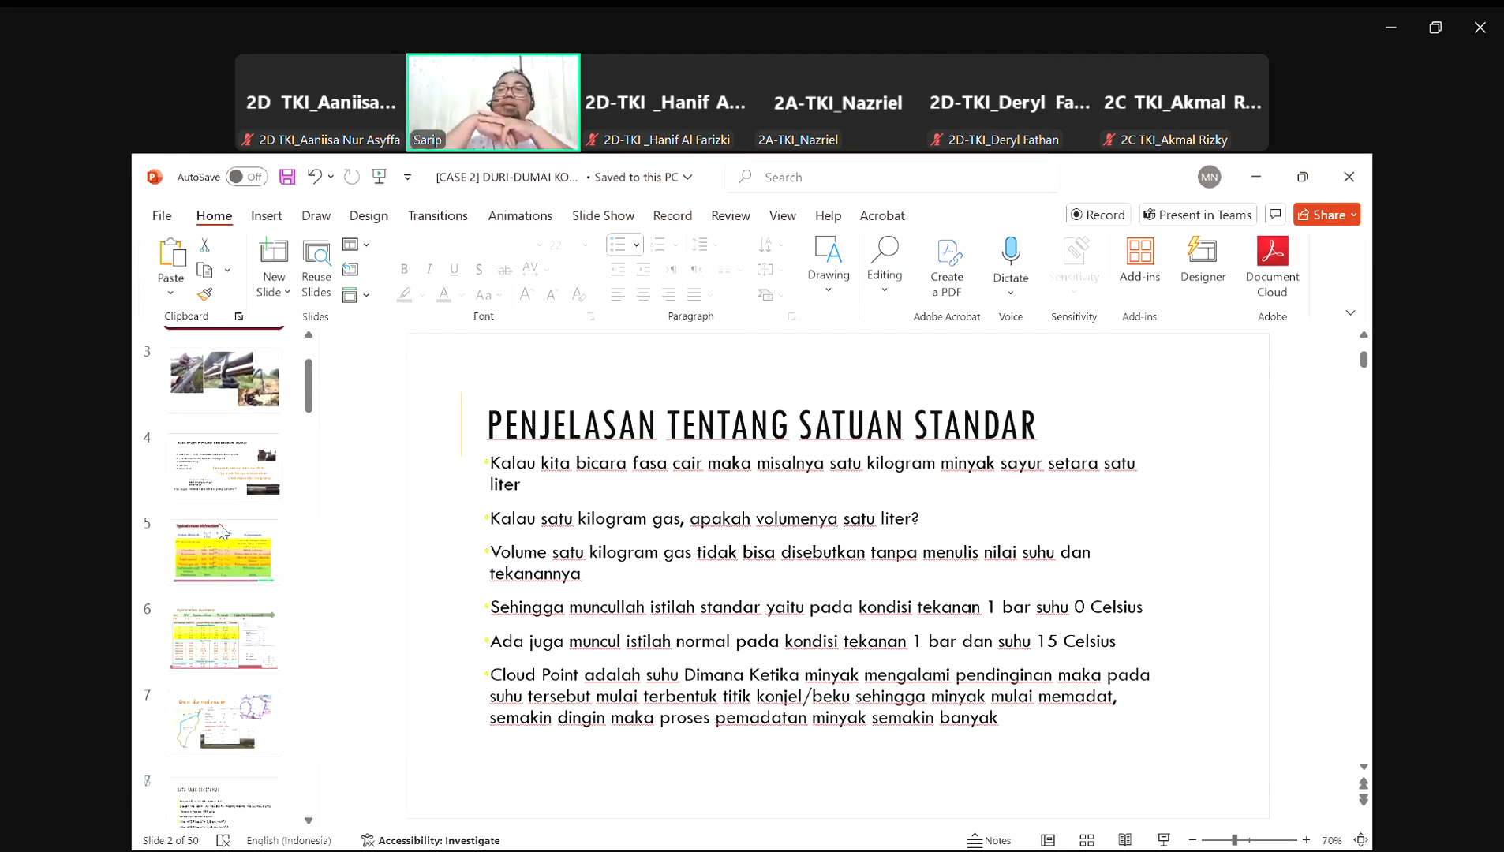
{"action": "left_click", "coordinate": [224, 531]}
{"action": "scroll", "coordinate": [227, 600], "scroll_direction": "down", "scroll_amount": 6}
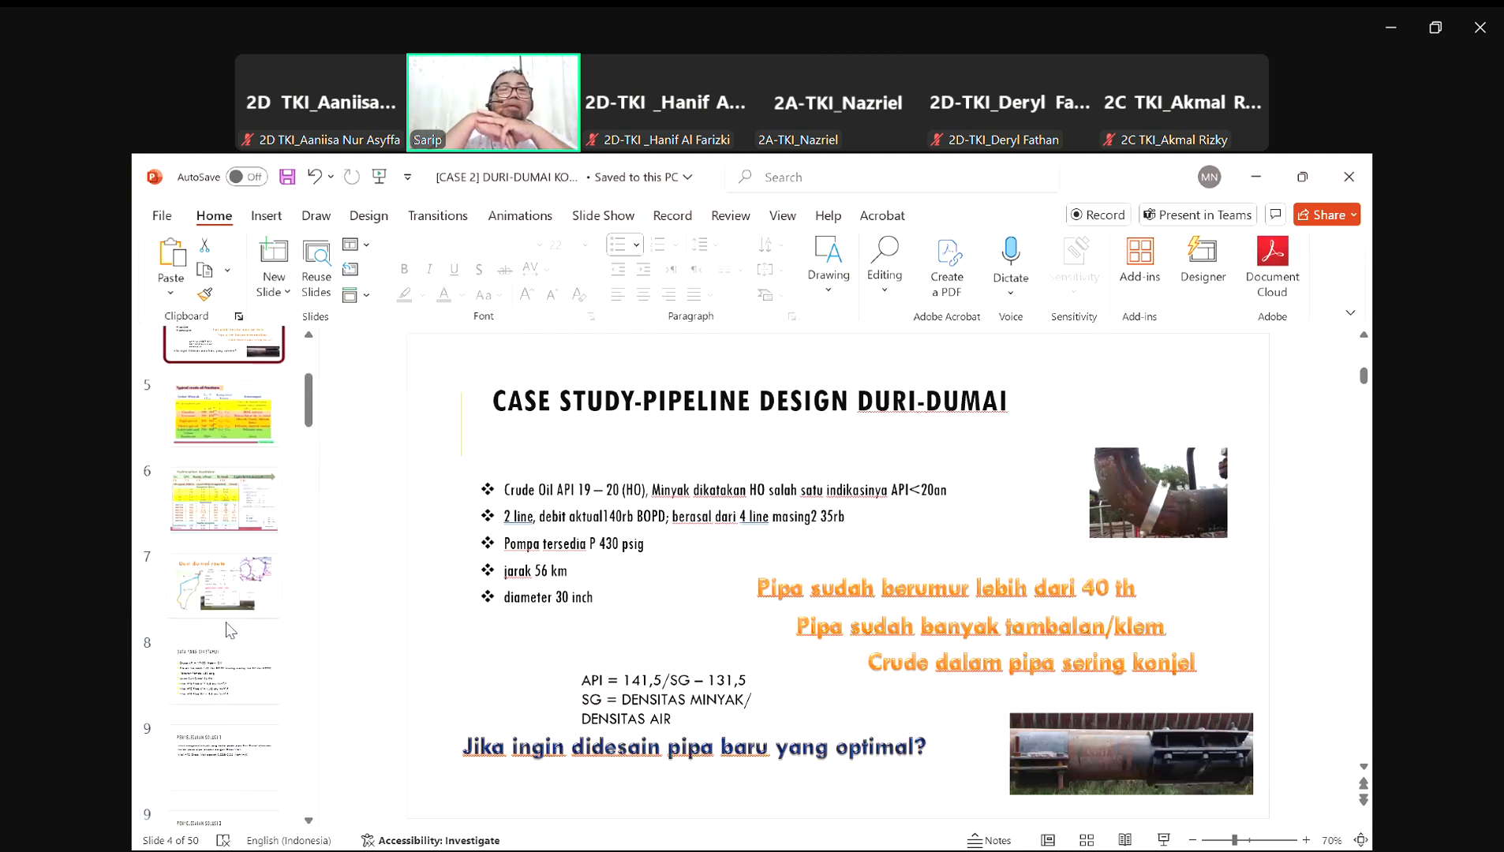
{"action": "left_click", "coordinate": [229, 629]}
{"action": "scroll", "coordinate": [225, 584], "scroll_direction": "up", "scroll_amount": 7}
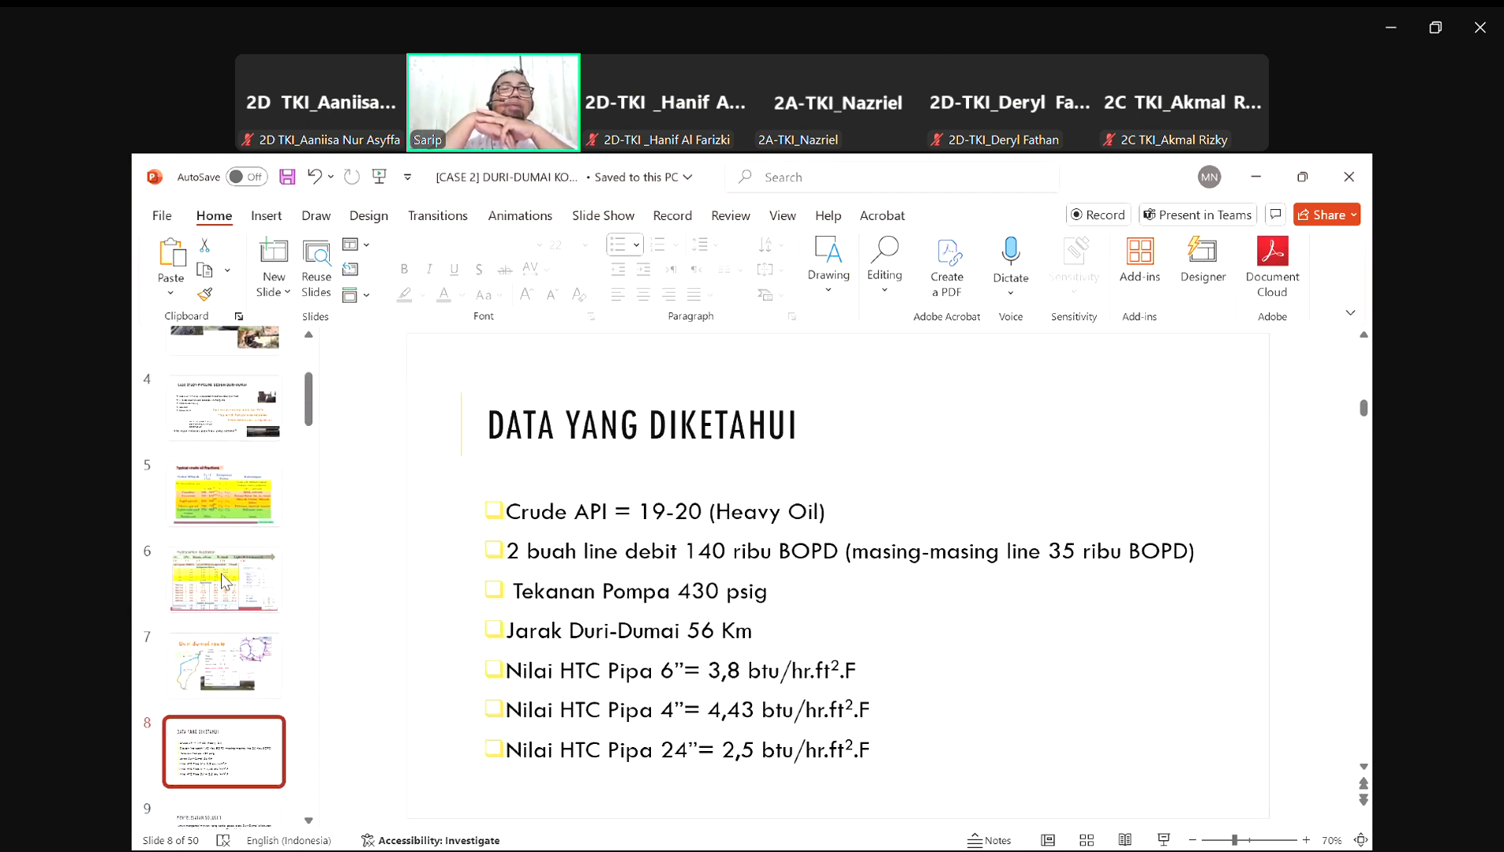
{"action": "scroll", "coordinate": [224, 582], "scroll_direction": "up", "scroll_amount": 1}
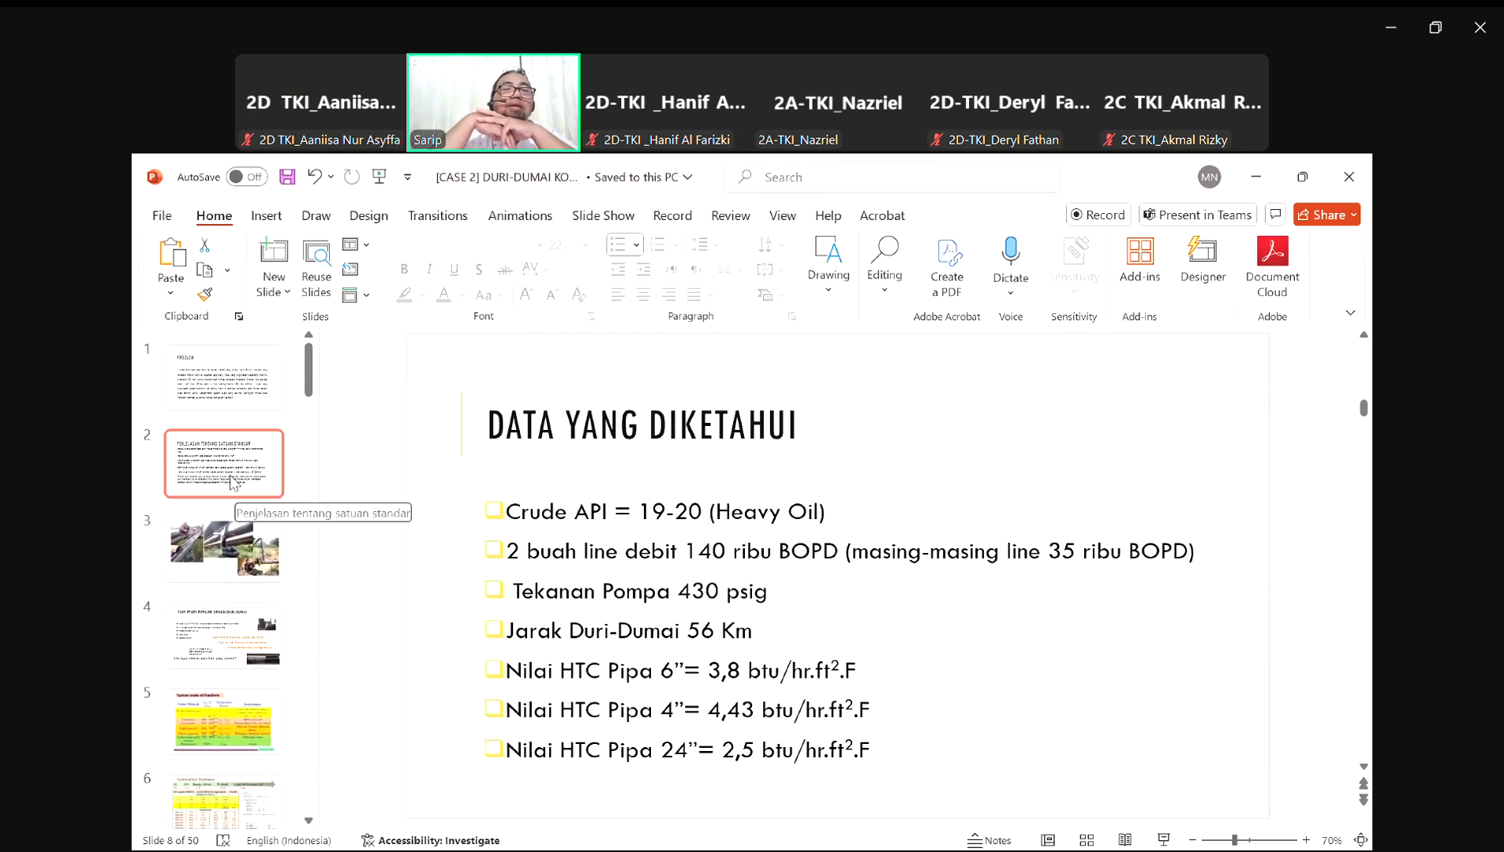
Step: Add a bullet starting with "Pemilihan diameter" below the Cloud Point text on the slide "Penjelasan tentang satuan standar"
{"action": "left_click", "coordinate": [229, 477]}
{"action": "left_click", "coordinate": [1028, 718]}
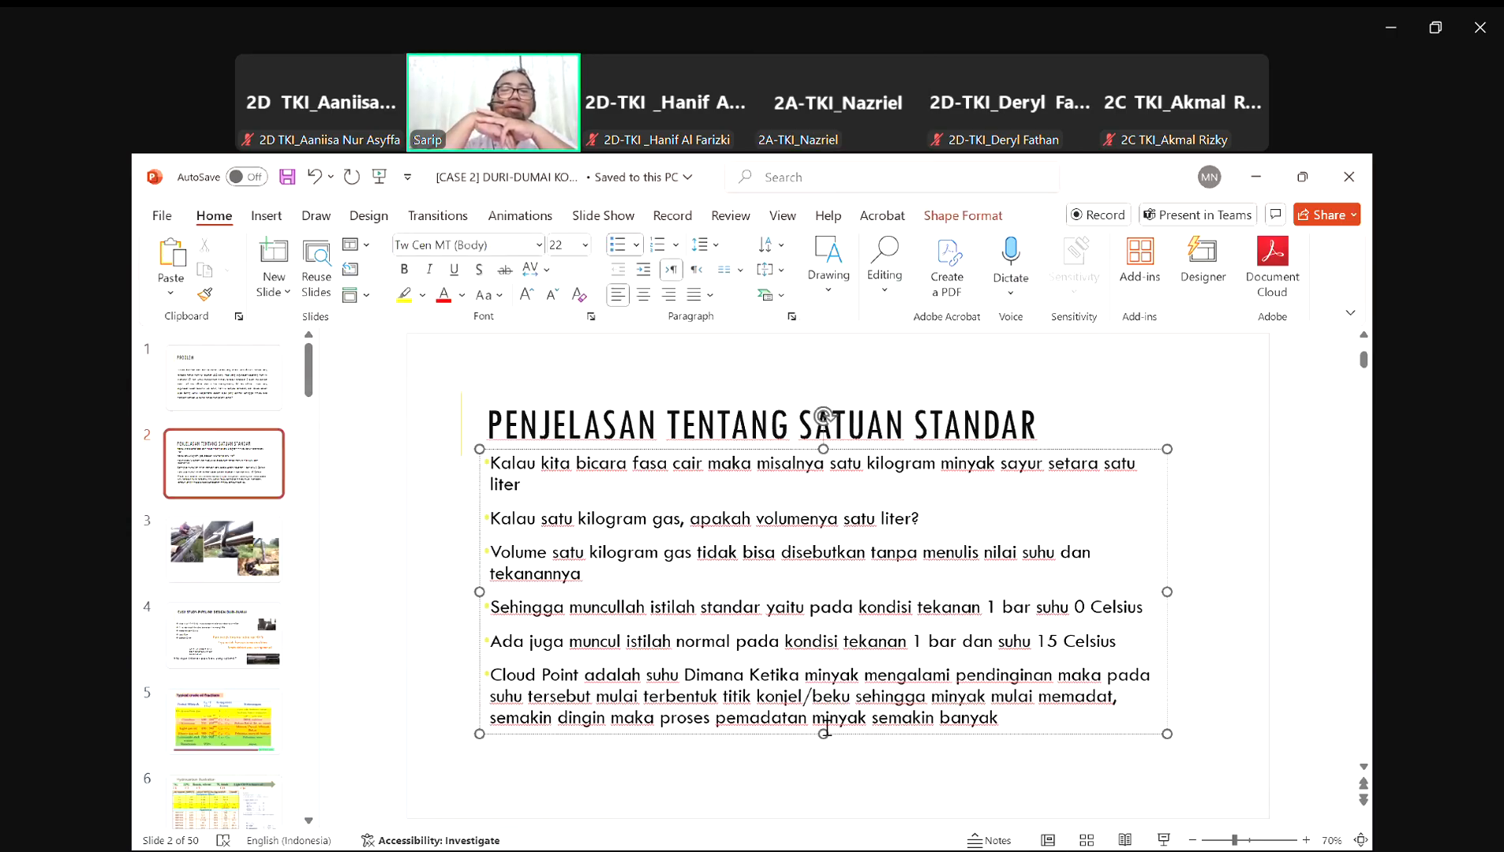
{"action": "left_click", "coordinate": [818, 781]}
{"action": "left_click", "coordinate": [815, 801]}
{"action": "left_click", "coordinate": [1026, 723]}
{"action": "key", "text": "Return"}
{"action": "type", "text": "Pemilih"}
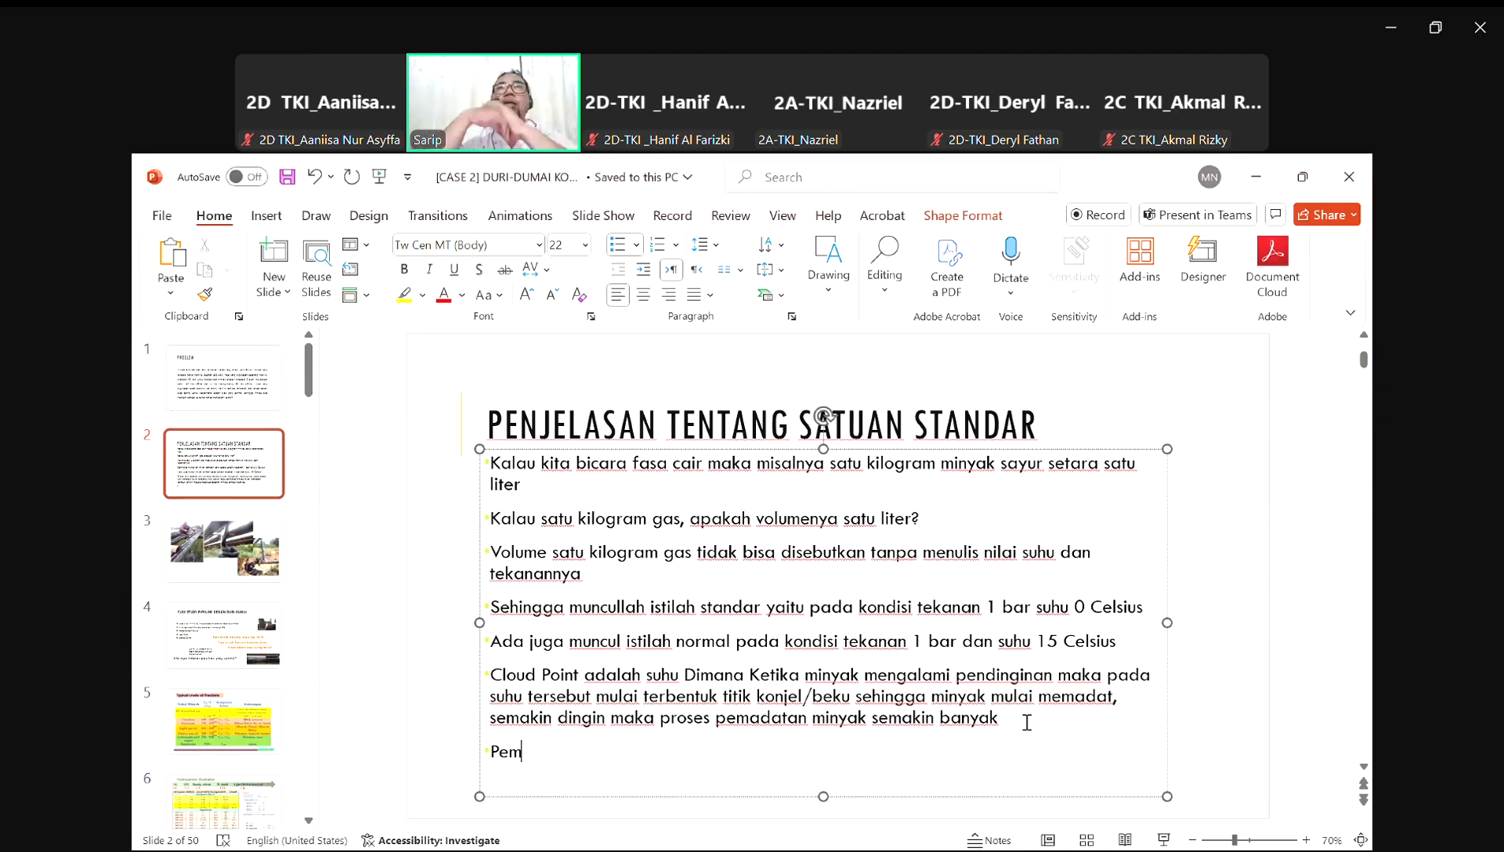
{"action": "type", "text": "an diameter"}
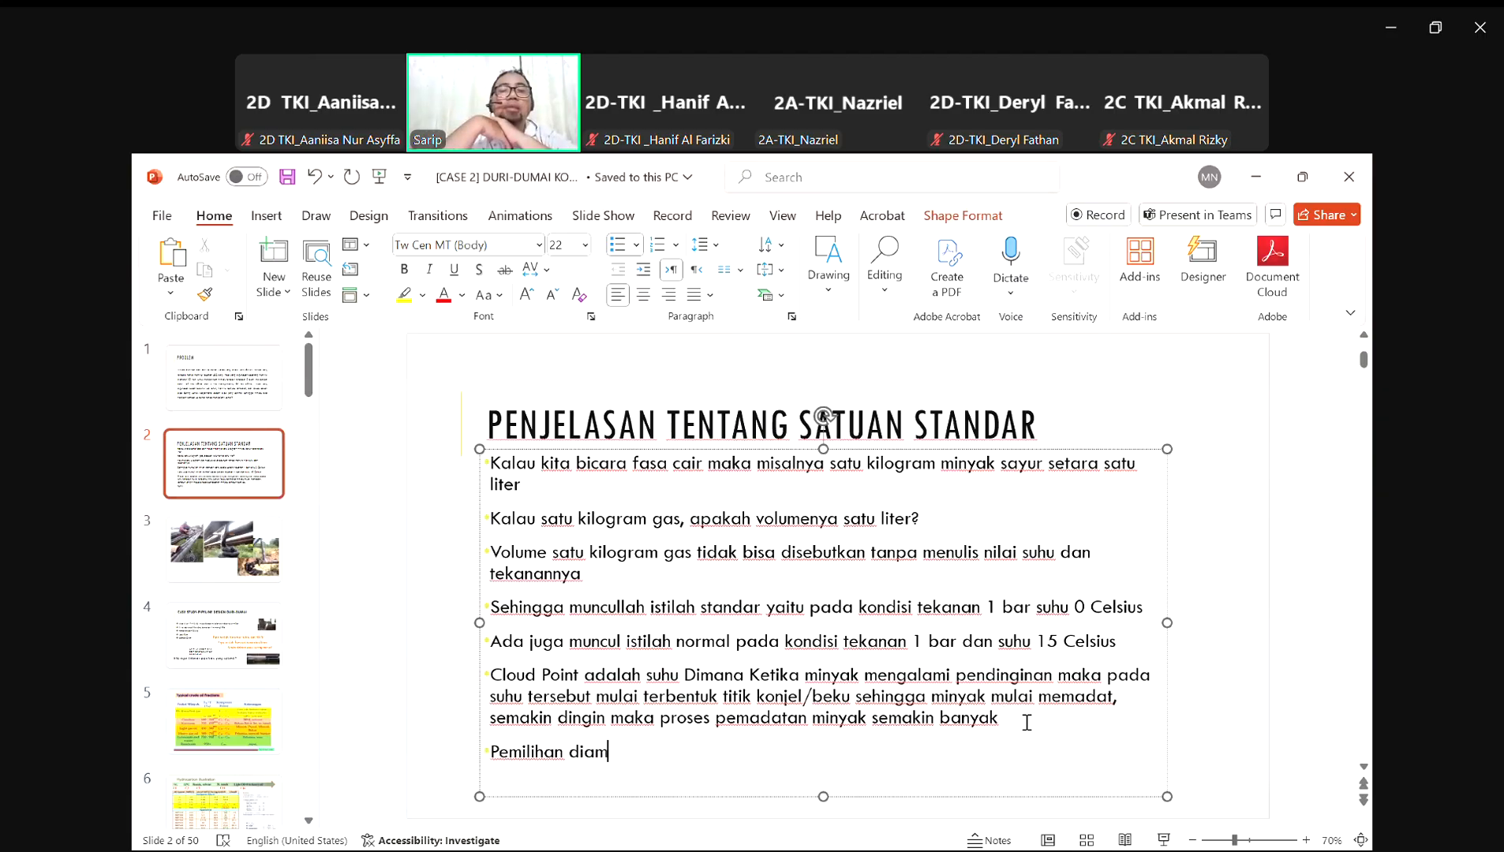
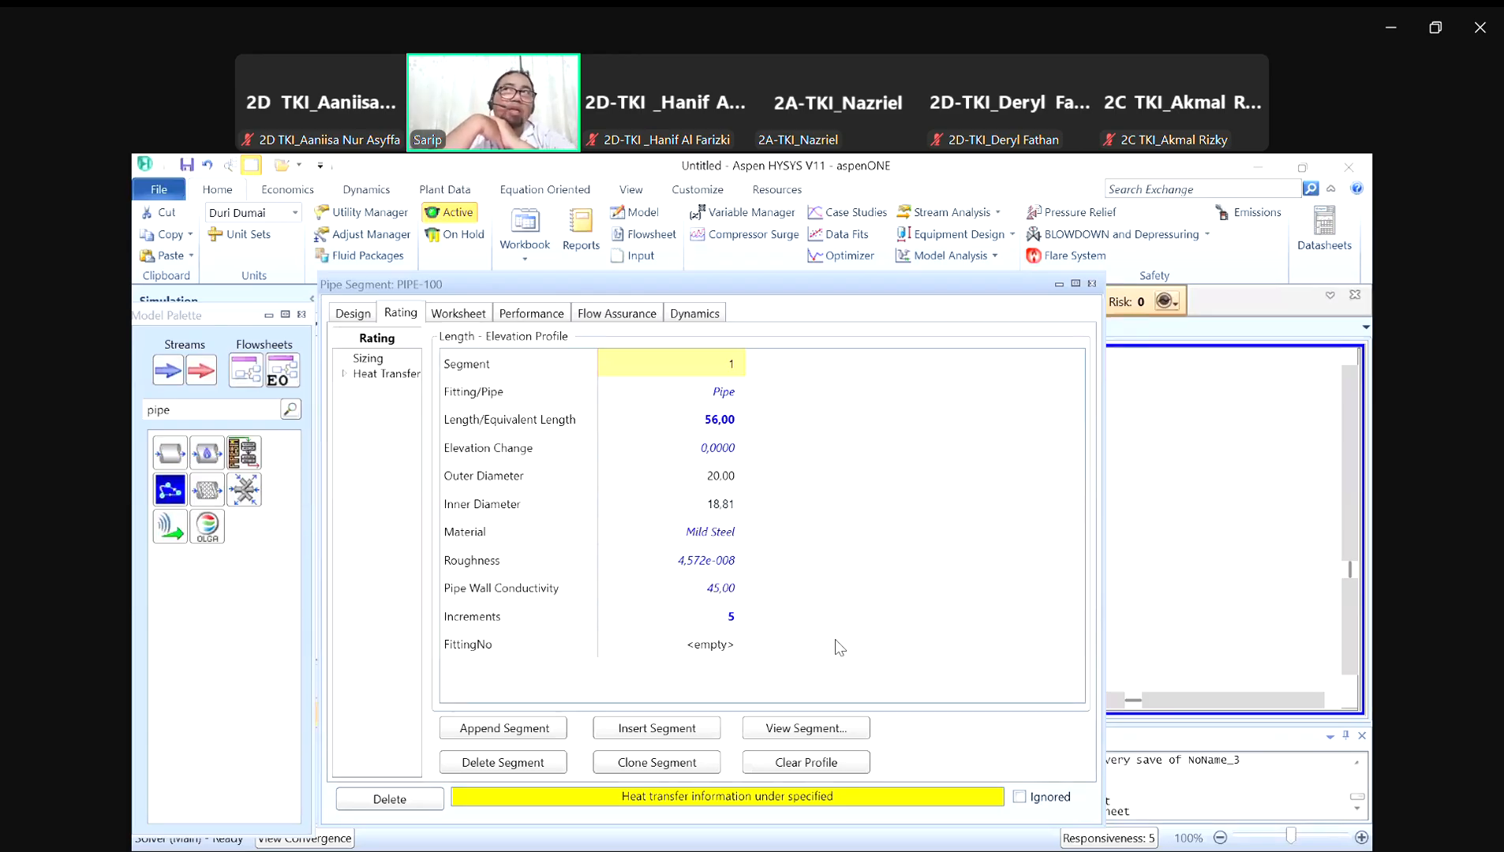
Step: Set the number of increments of PIPE-100's segment 1 to 2 in the length-elevation profile
{"action": "left_click", "coordinate": [731, 617]}
{"action": "type", "text": "2"}
{"action": "key", "text": "Return"}
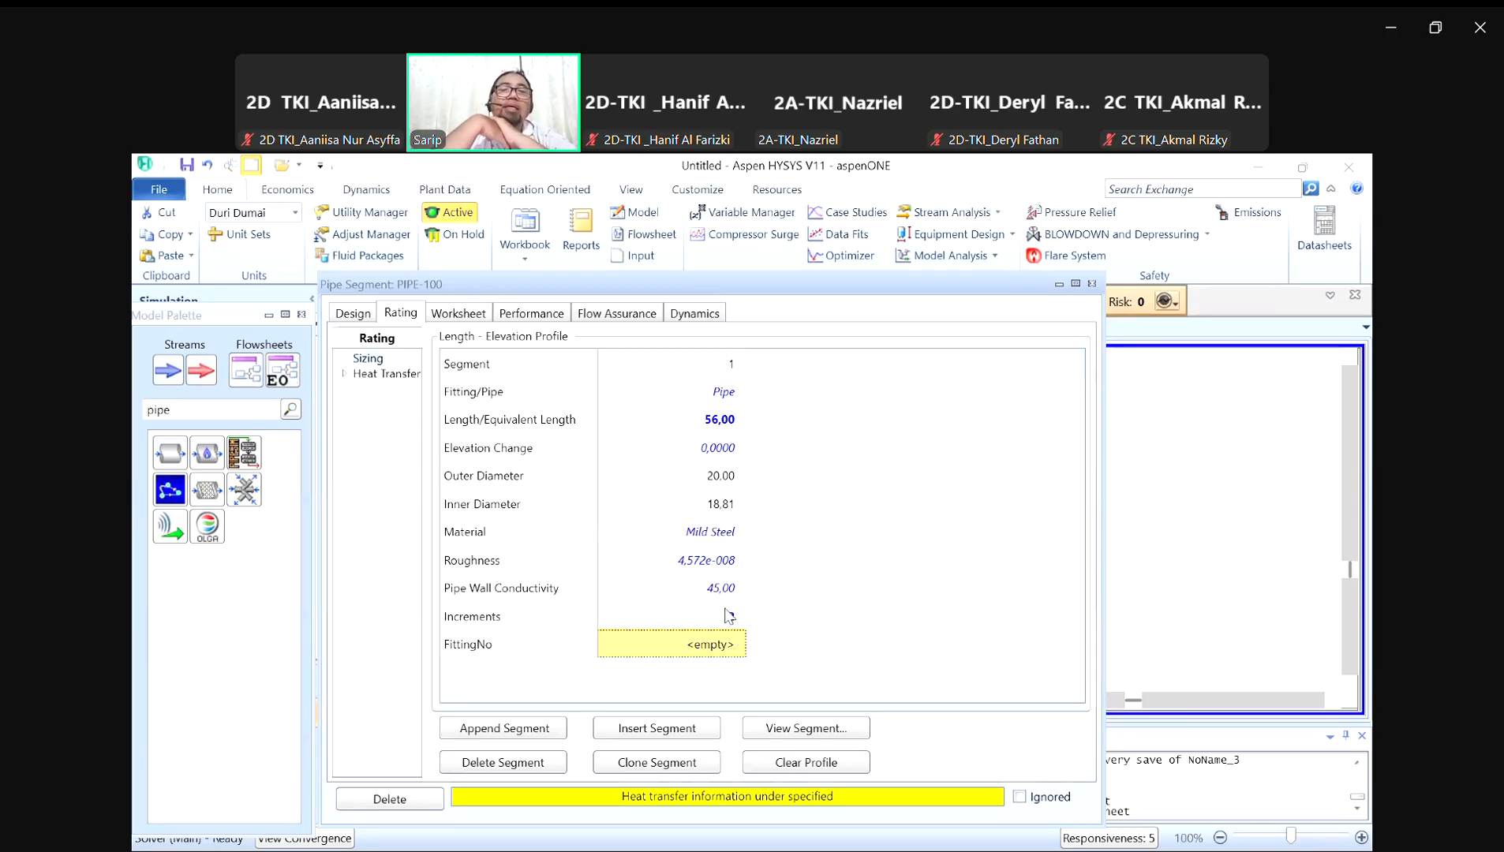
Step: Open PIPE-100's heat transfer coefficient estimation and set the ambient temperature to 33 C
{"action": "left_click", "coordinate": [348, 376]}
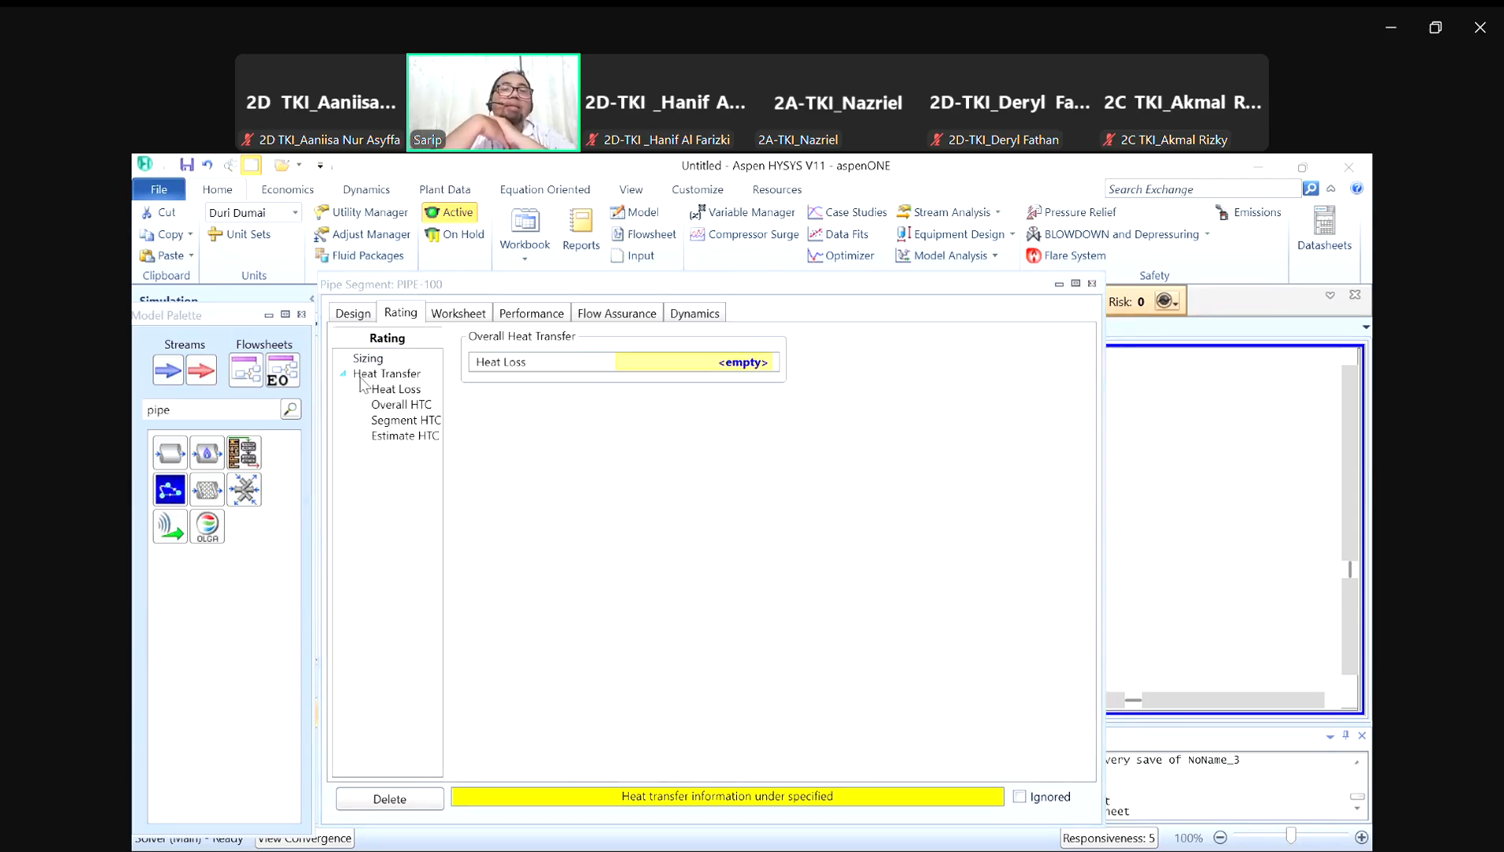
{"action": "left_click", "coordinate": [400, 405]}
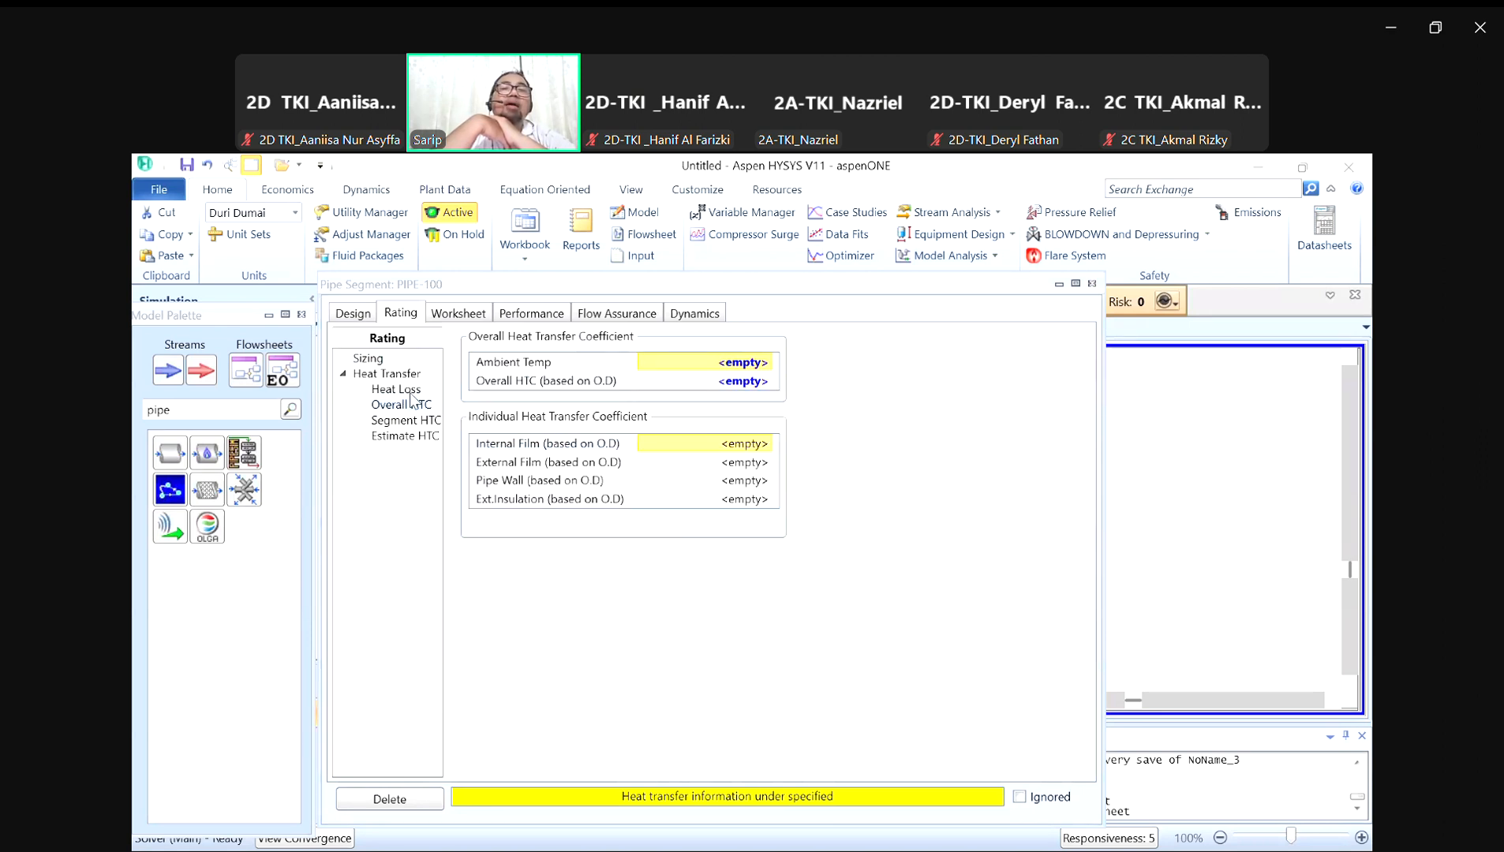
{"action": "left_click", "coordinate": [419, 438]}
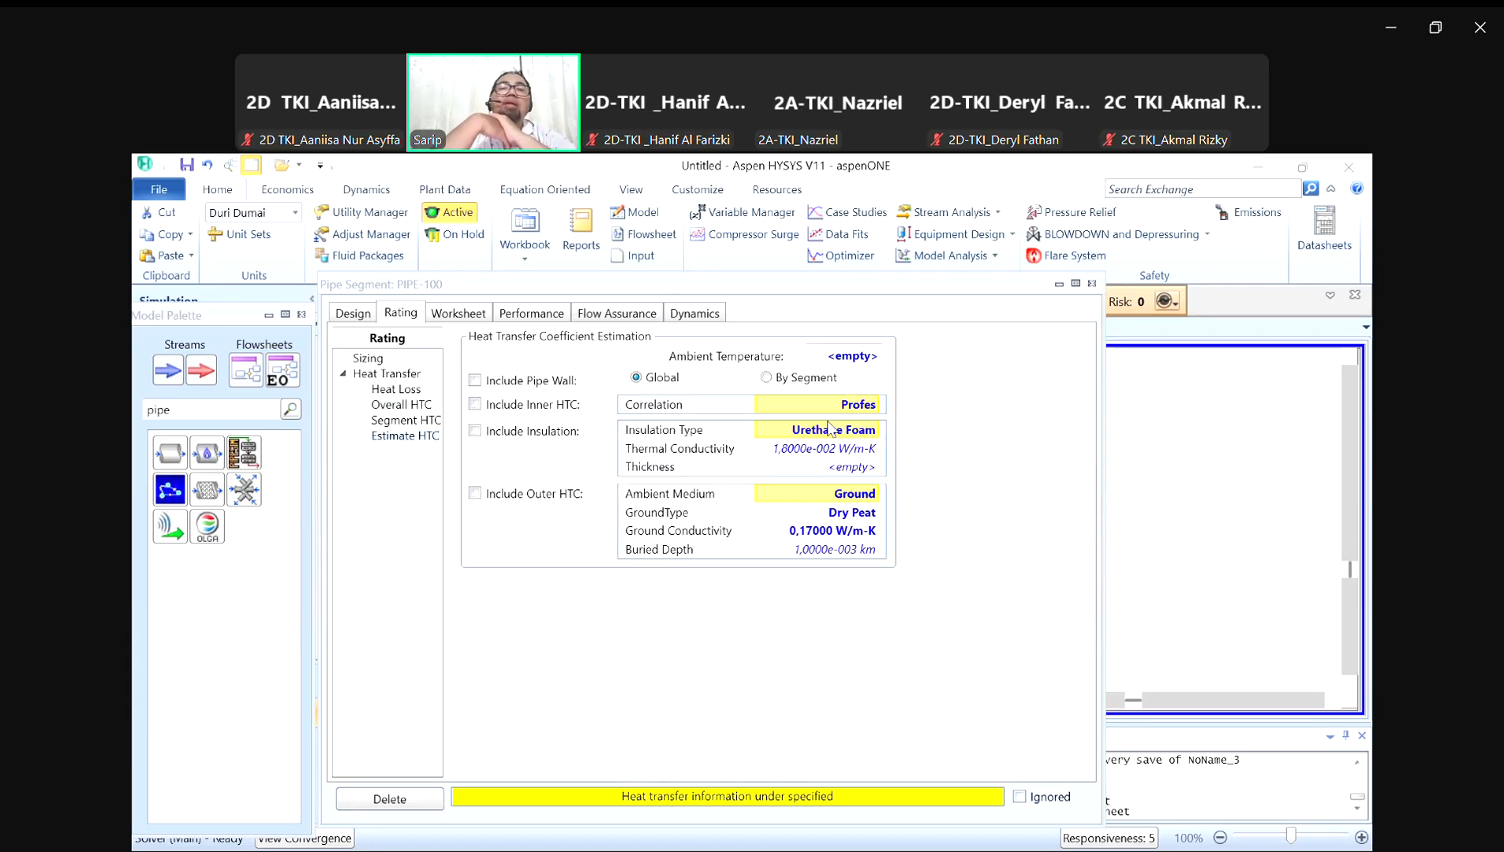
{"action": "left_click", "coordinate": [857, 355]}
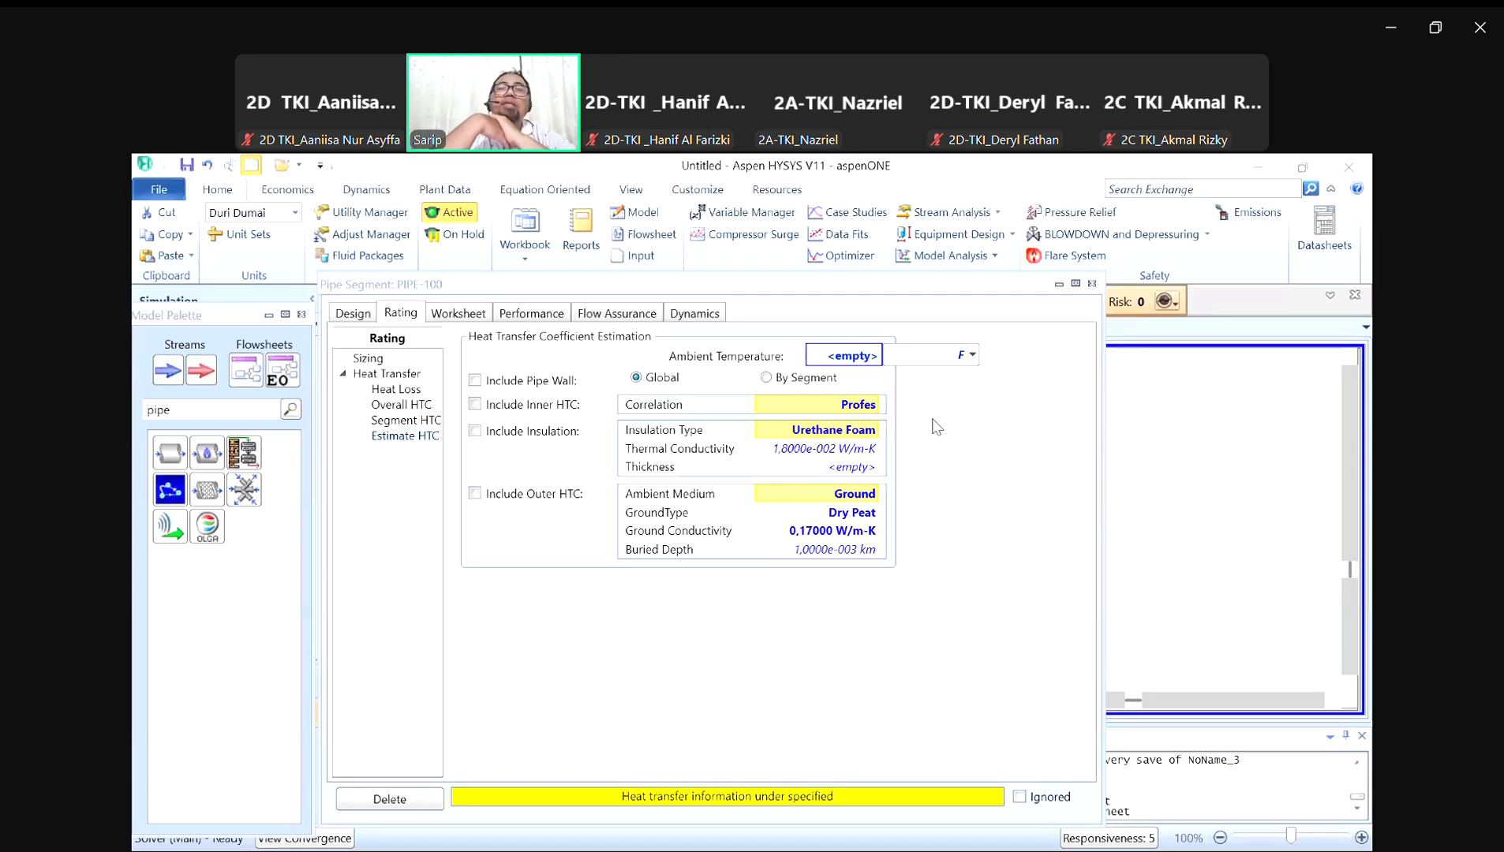
{"action": "type", "text": "33"}
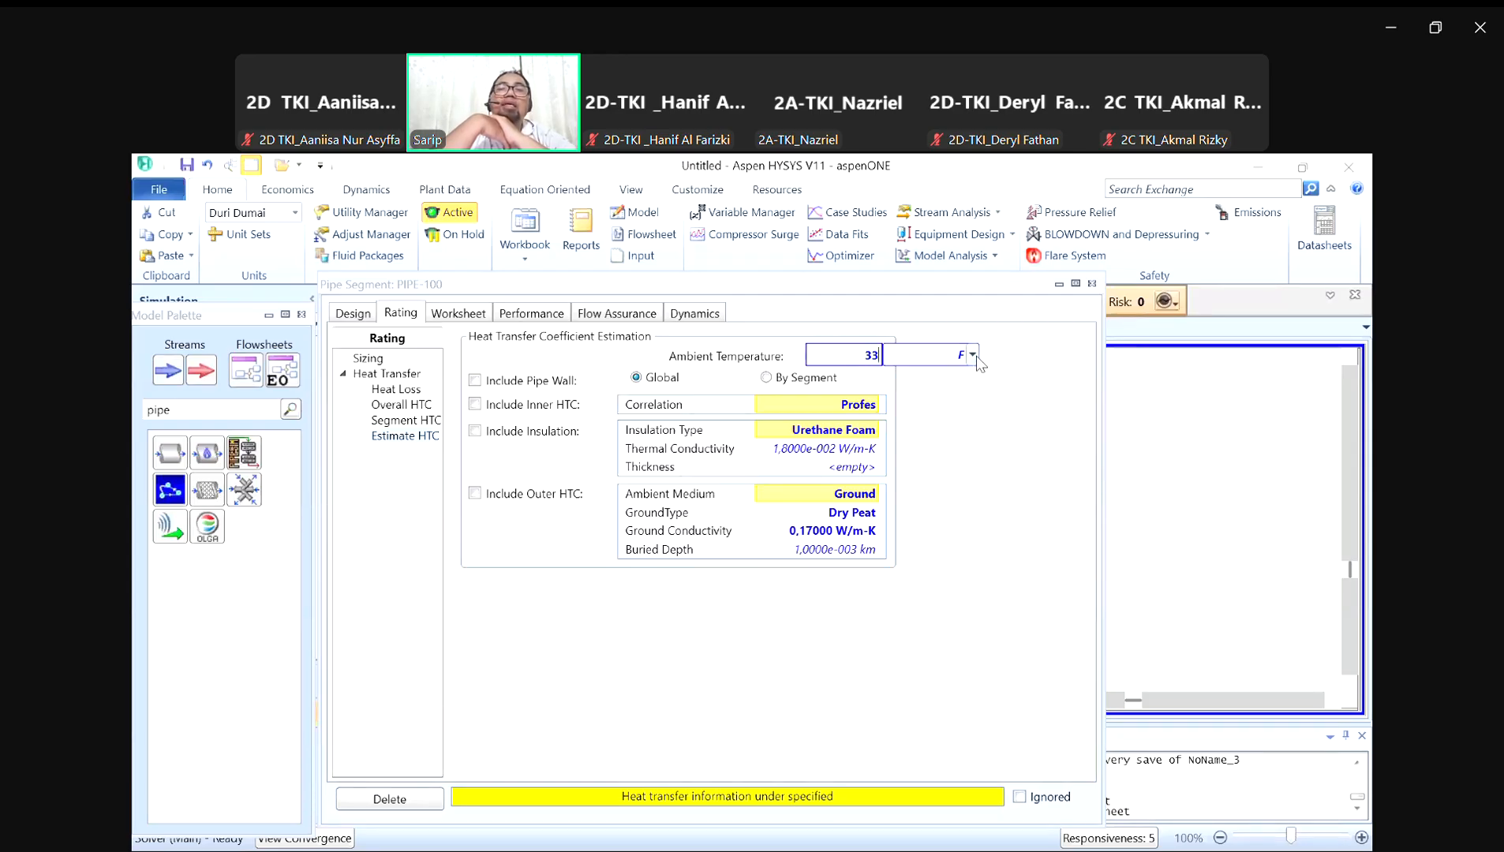
{"action": "left_click", "coordinate": [976, 356]}
{"action": "left_click", "coordinate": [947, 383]}
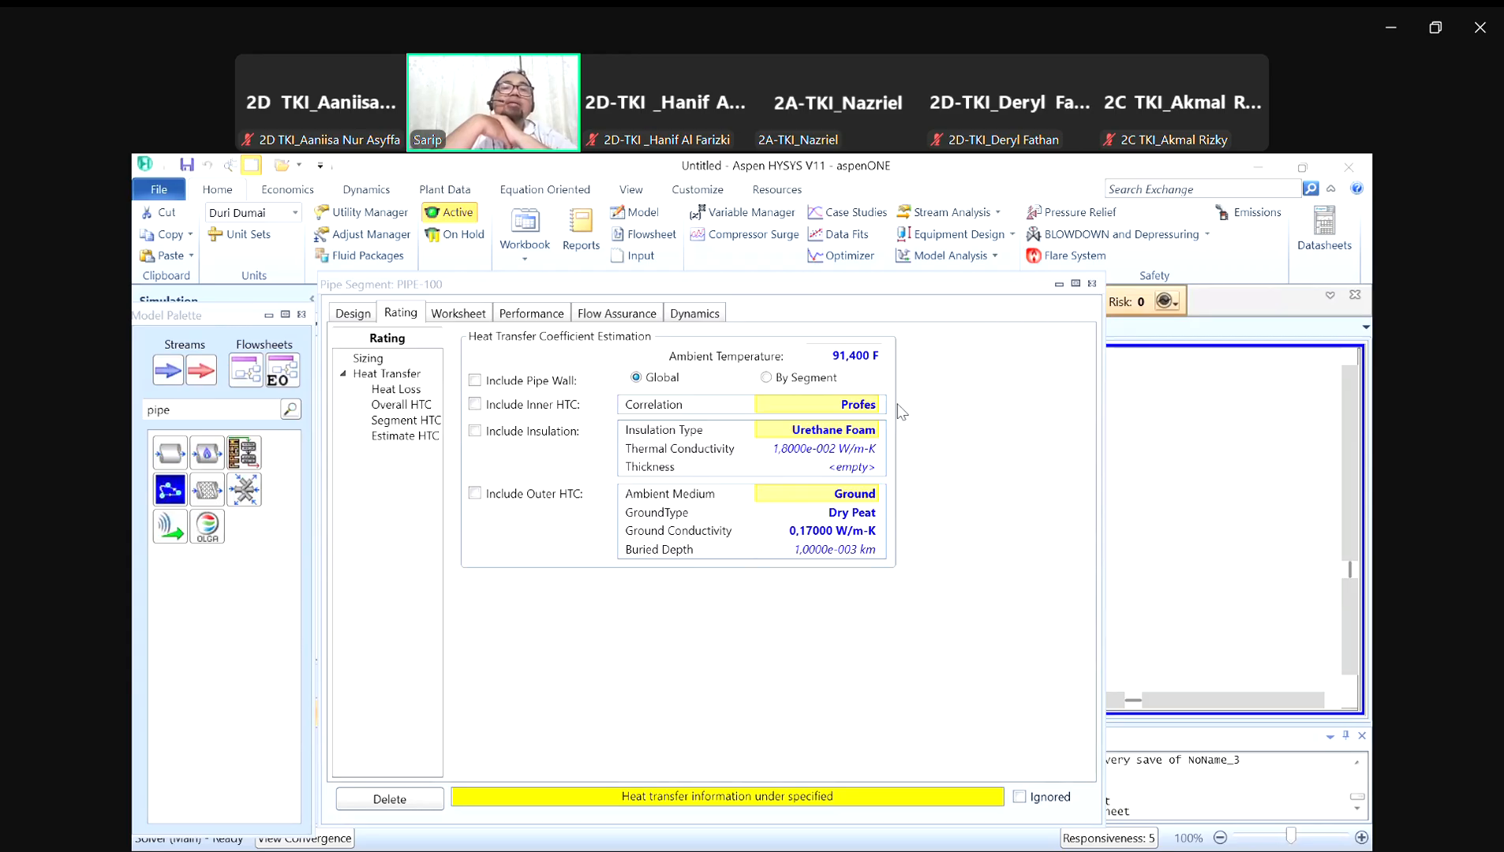
Step: Include the pipe wall and the inner HTC in the heat transfer estimate, using the HTFS correlation
{"action": "left_click", "coordinate": [475, 380]}
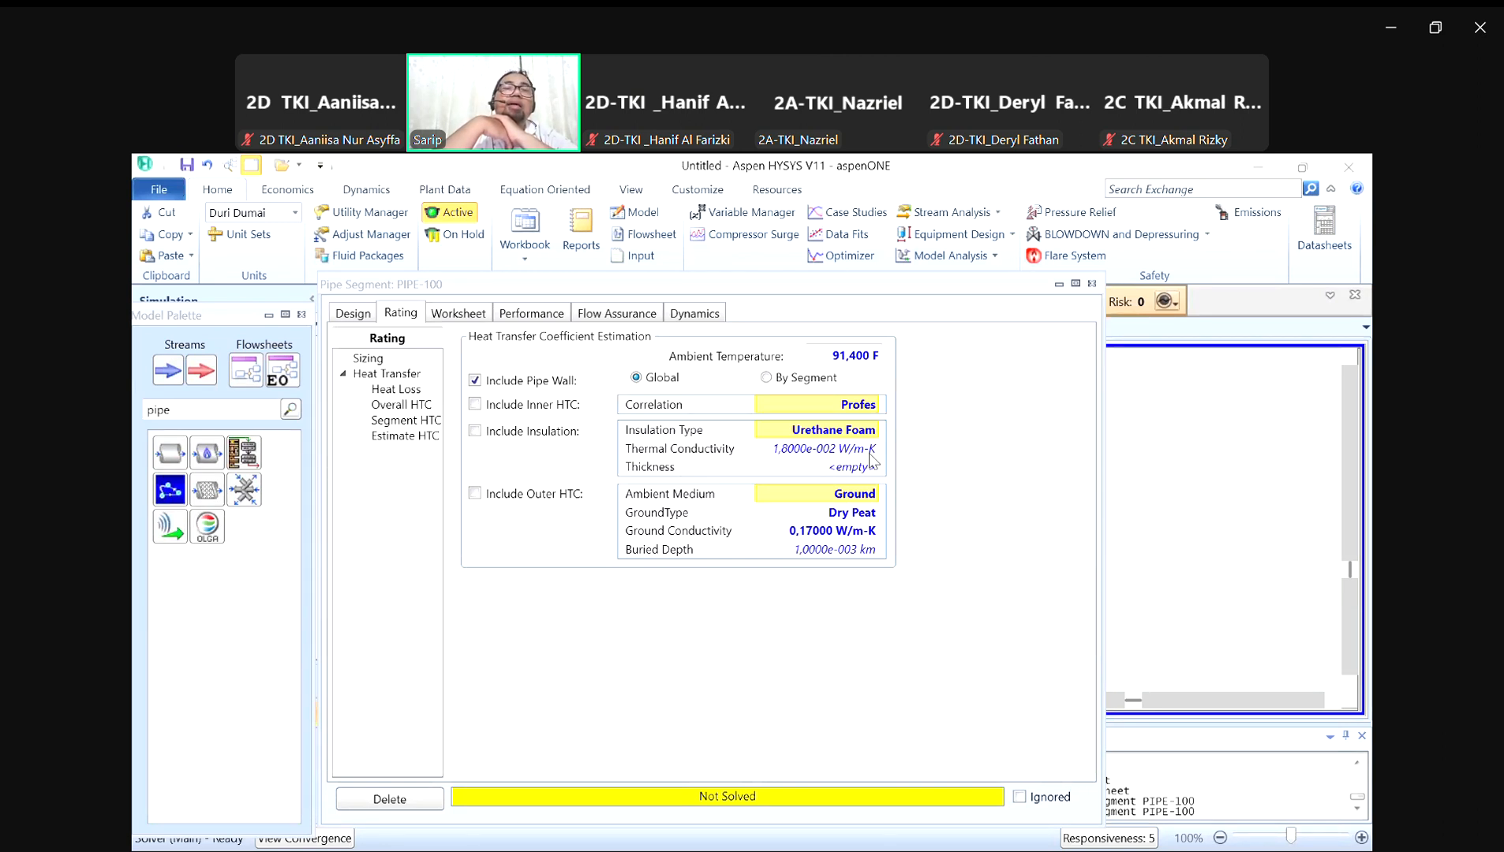
{"action": "mouse_move", "coordinate": [768, 458]}
{"action": "left_click", "coordinate": [474, 404]}
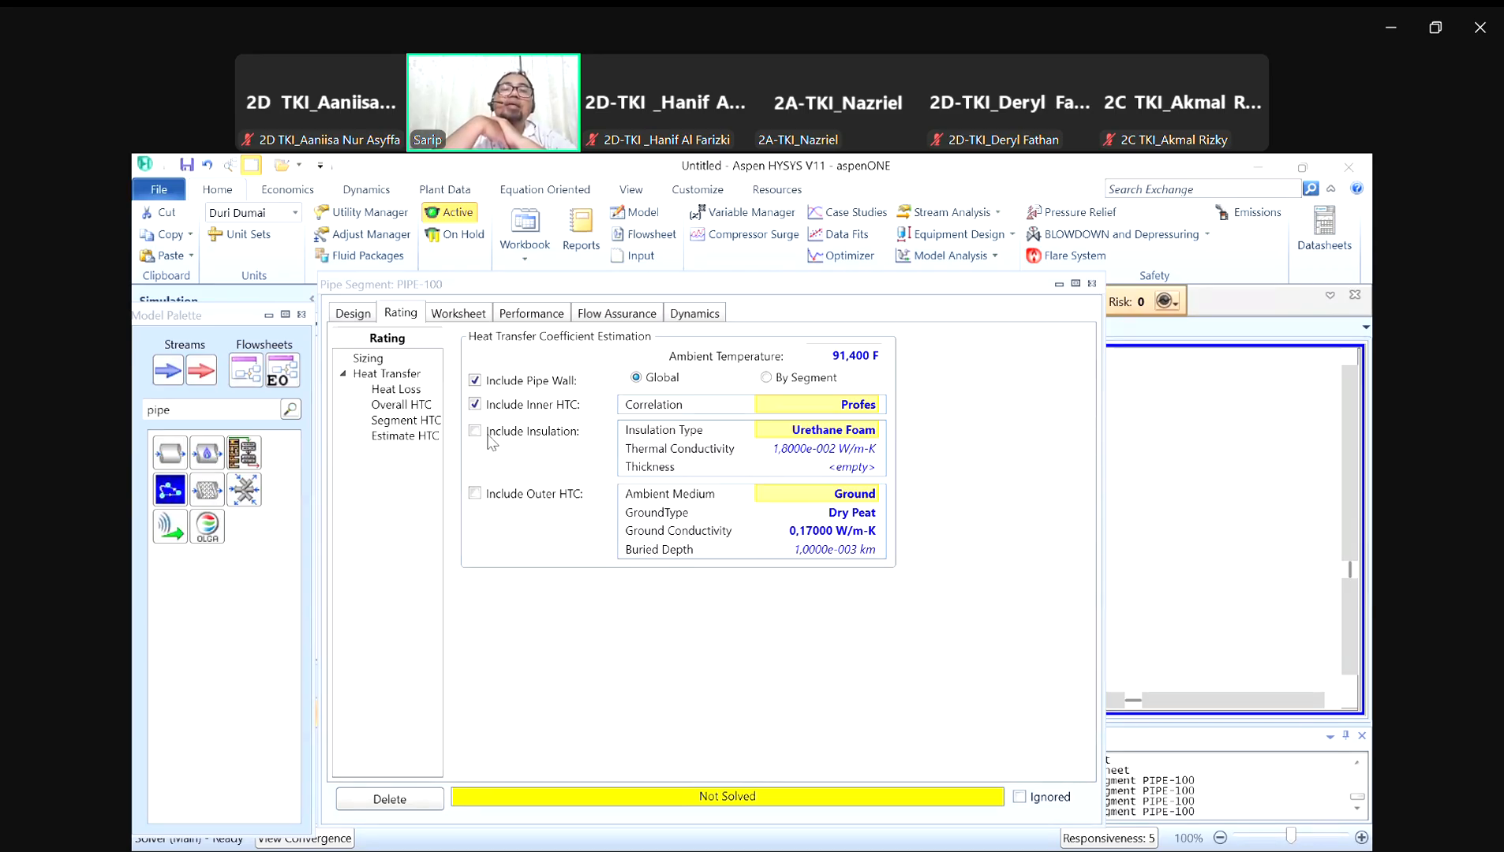
{"action": "left_click", "coordinate": [873, 409]}
{"action": "left_click", "coordinate": [873, 407]}
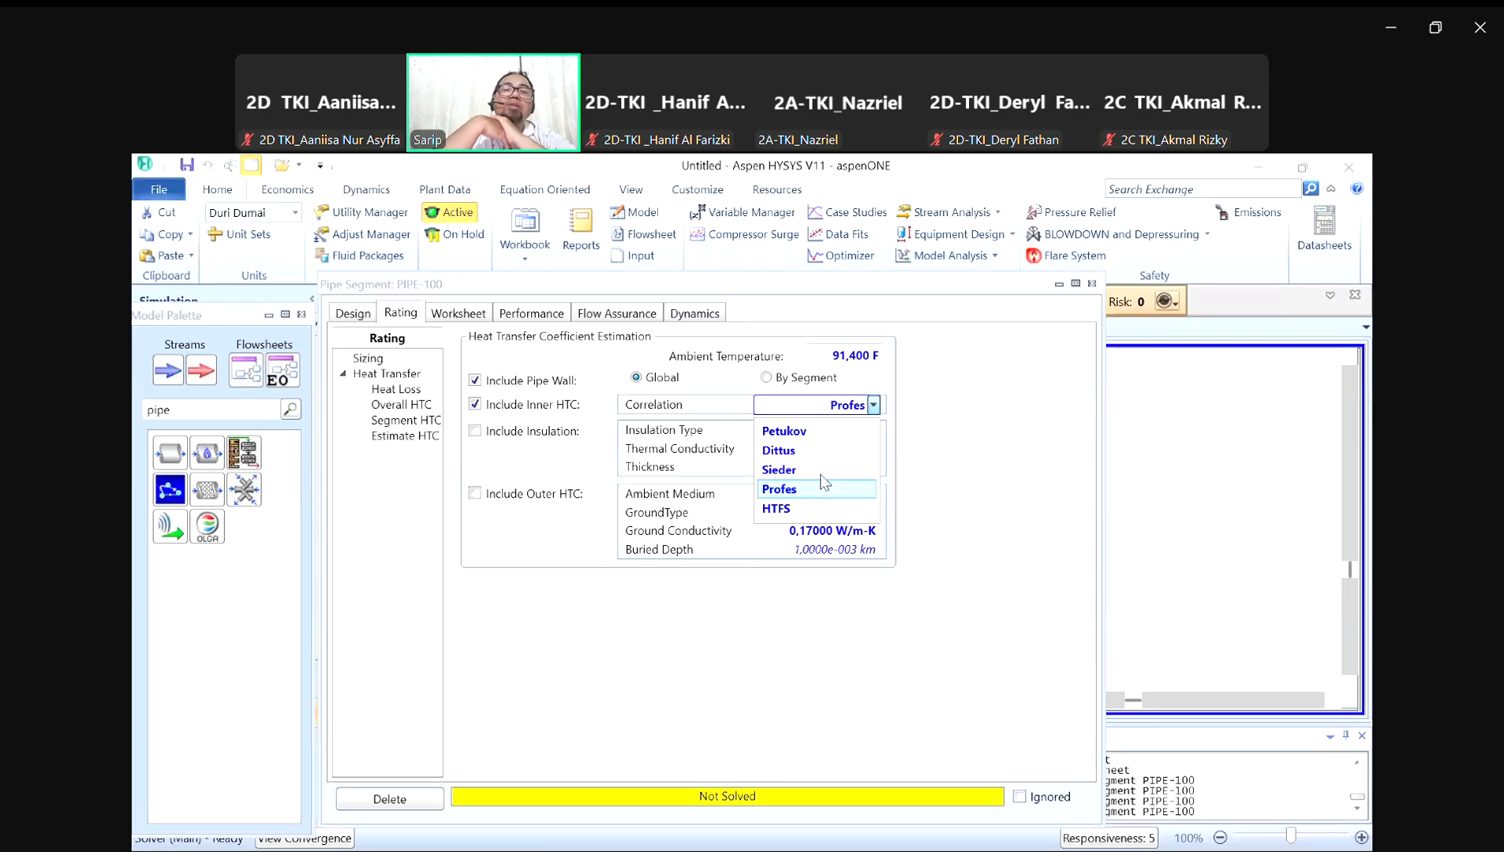
{"action": "left_click", "coordinate": [799, 514]}
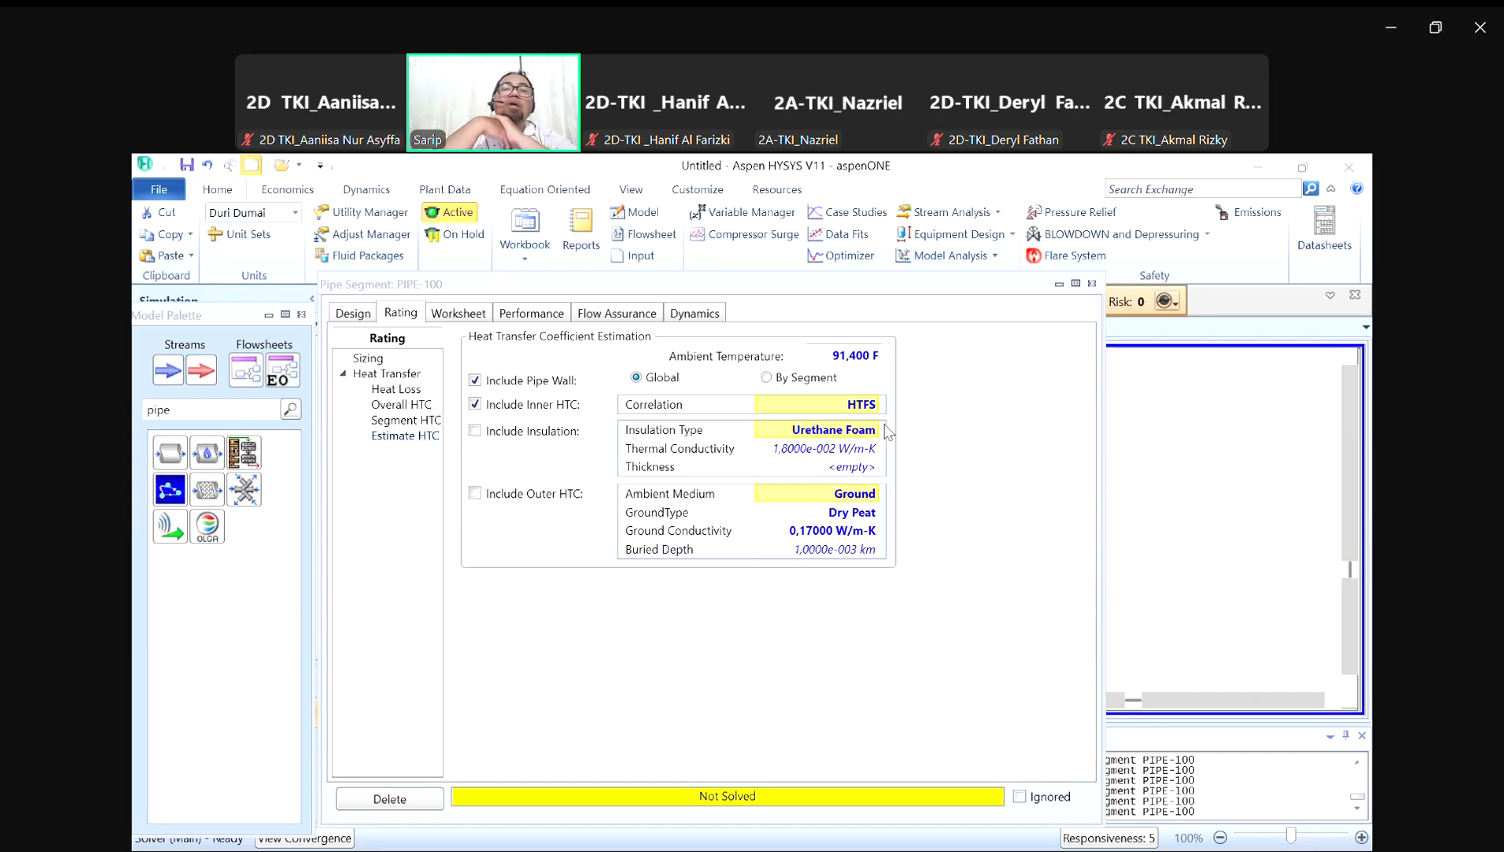
Step: Set the pipe's insulation type to Asphalt in the heat transfer coefficient estimation
{"action": "mouse_move", "coordinate": [880, 447]}
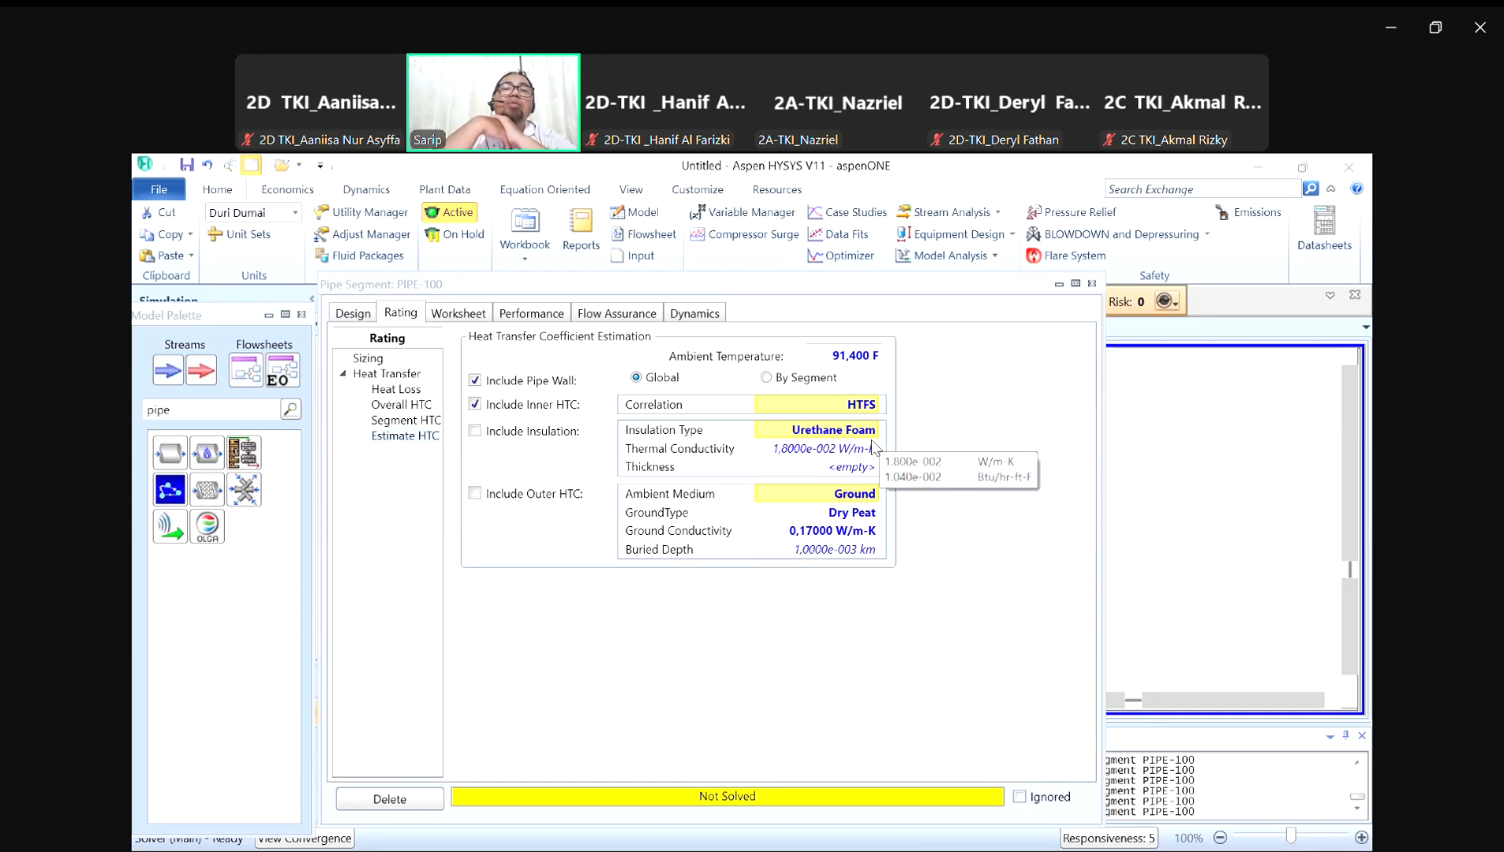
{"action": "left_click", "coordinate": [874, 431]}
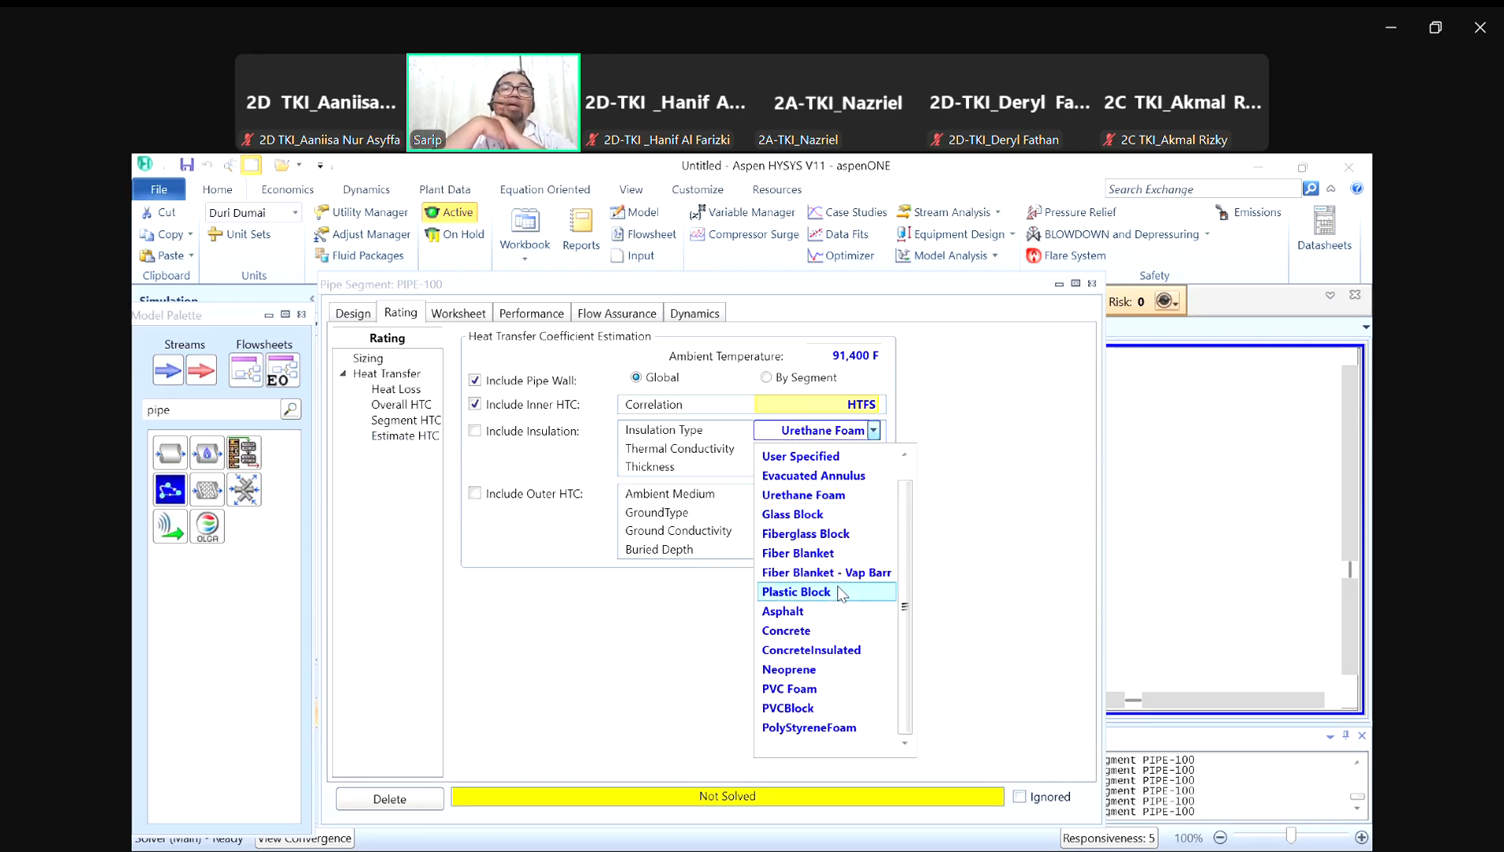
{"action": "scroll", "coordinate": [841, 594], "scroll_direction": "up", "scroll_amount": 1}
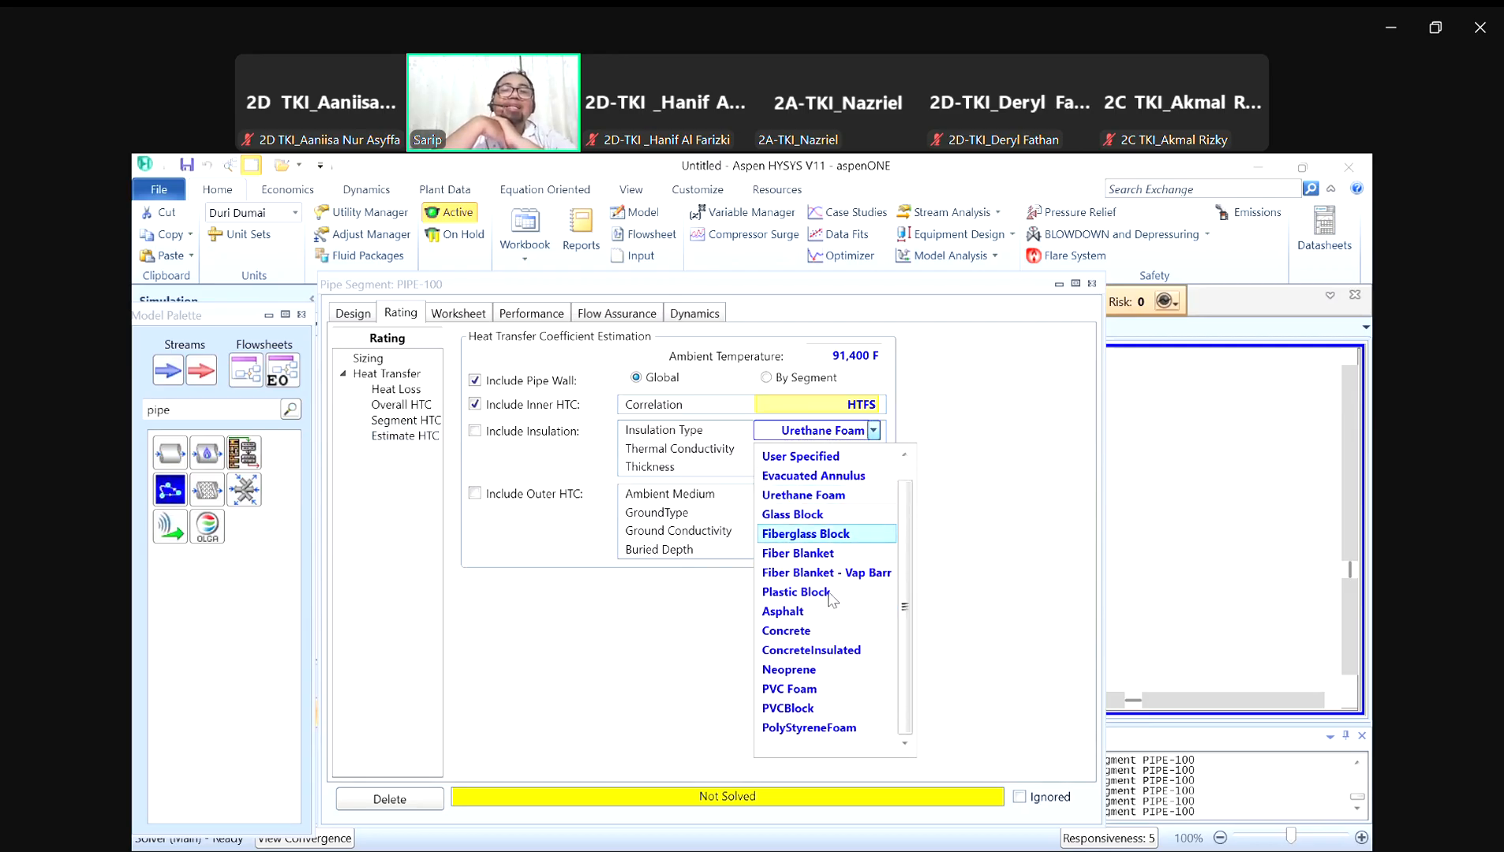
{"action": "left_click", "coordinate": [820, 630]}
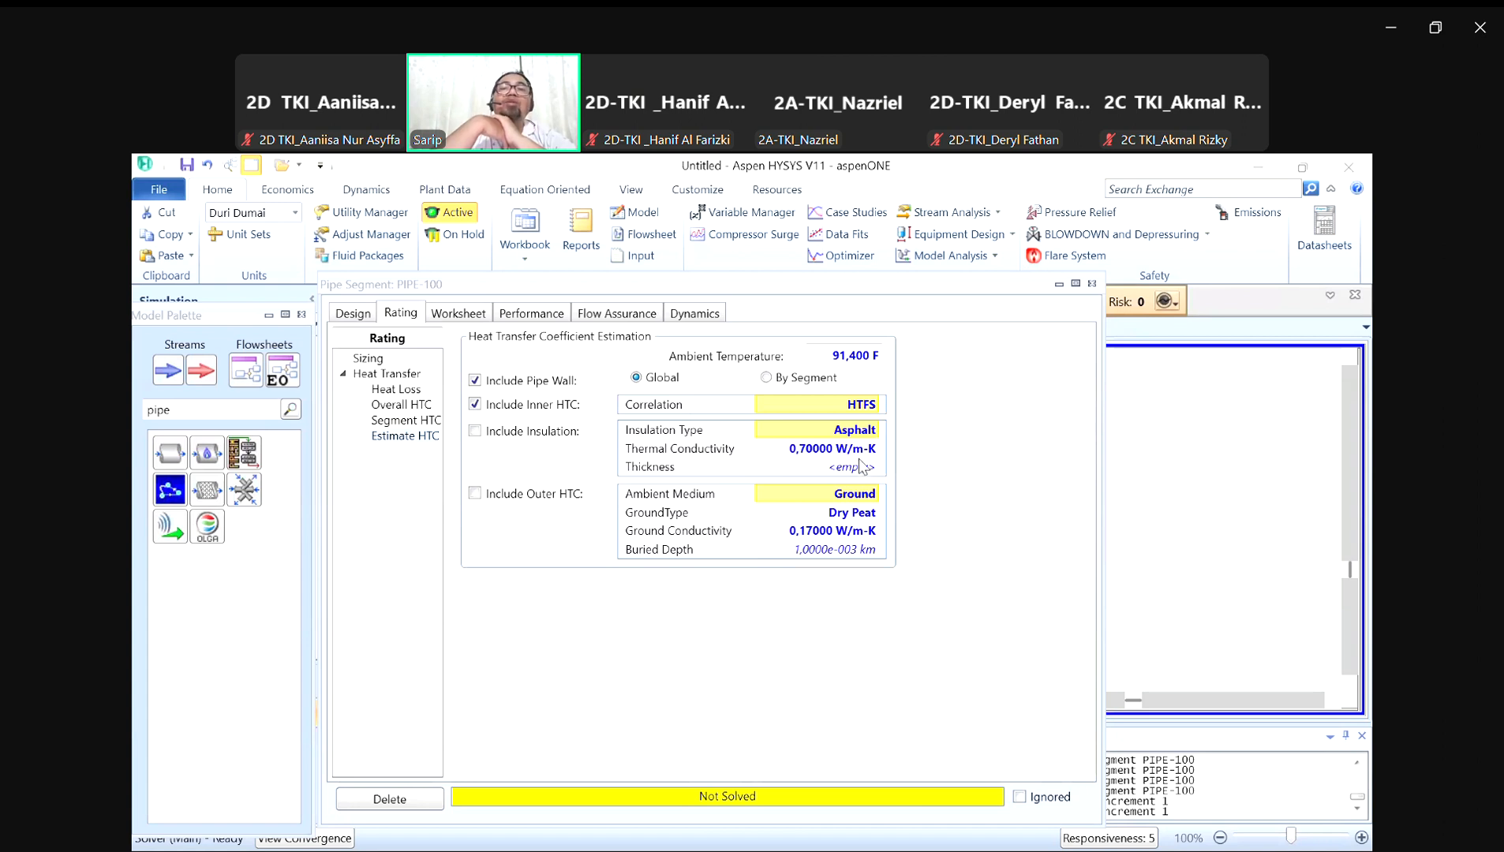
Step: Try Urethane Foam as the insulation type and set it back to Asphalt
{"action": "left_click", "coordinate": [882, 429]}
{"action": "left_click", "coordinate": [873, 430]}
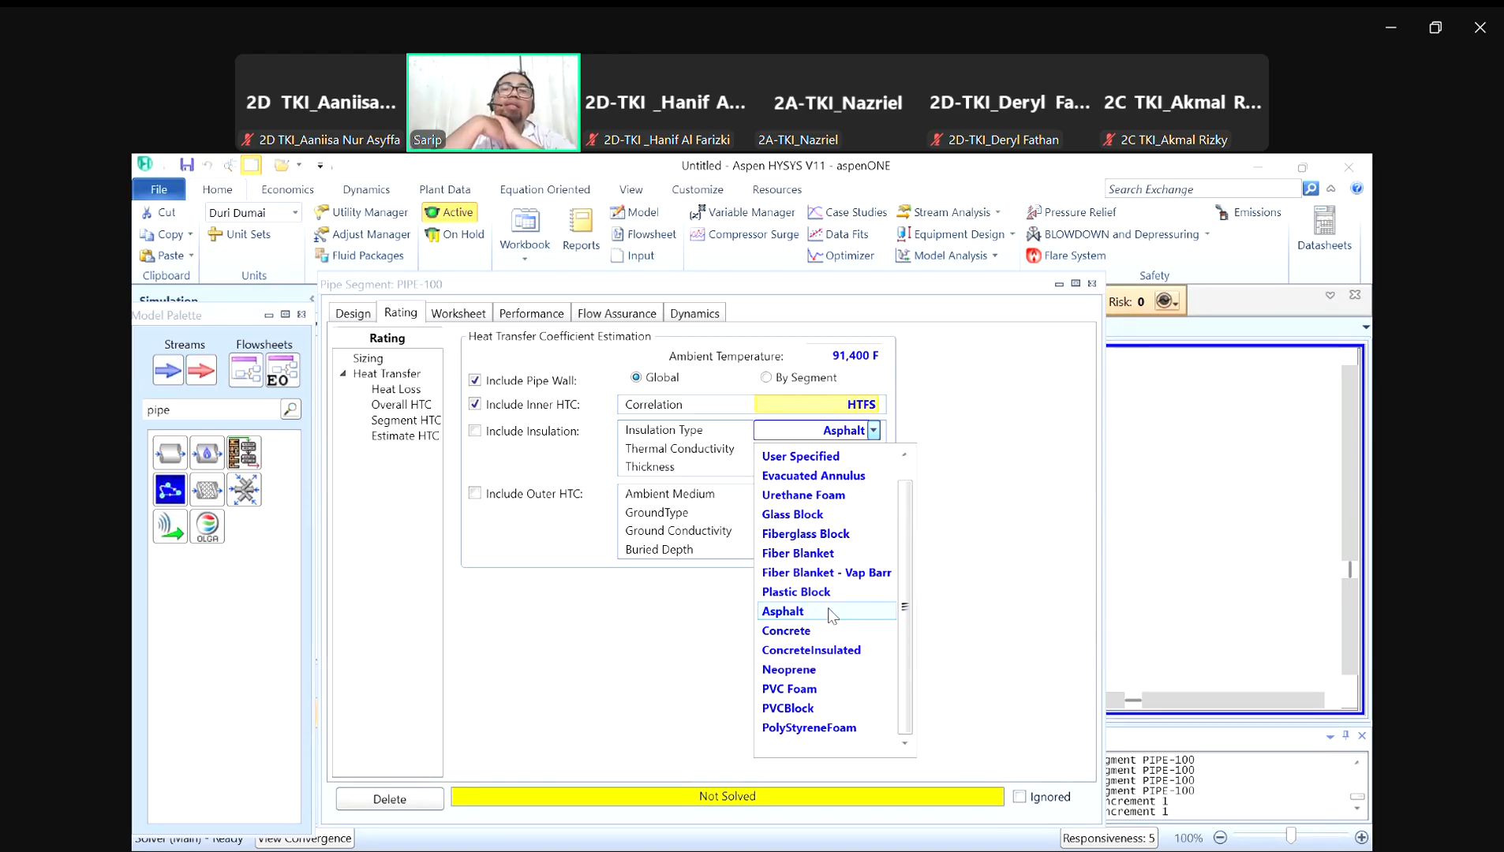
{"action": "scroll", "coordinate": [828, 592], "scroll_direction": "up", "scroll_amount": 1}
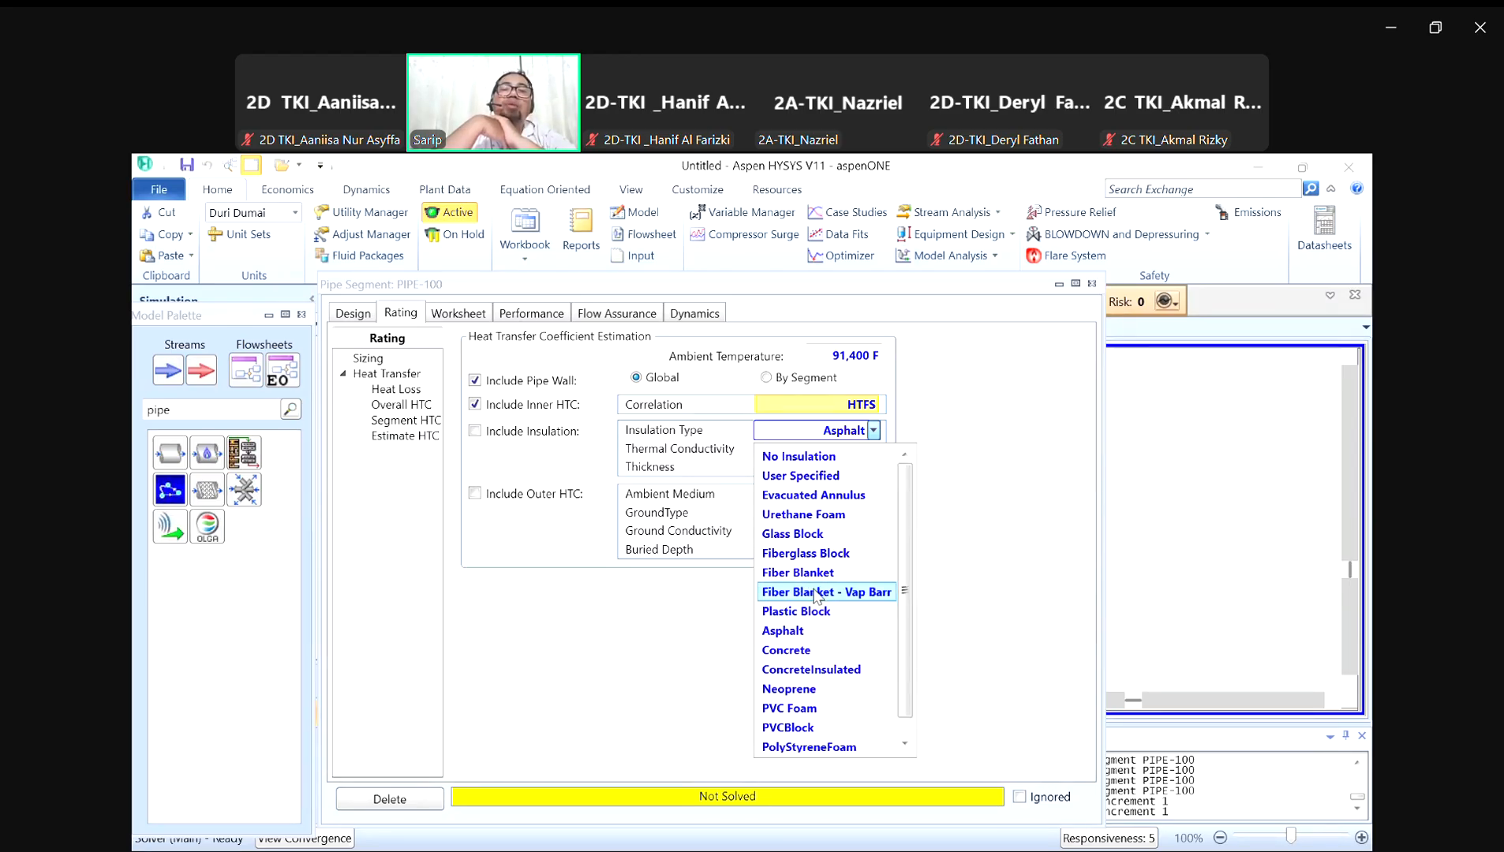
{"action": "left_click", "coordinate": [833, 515]}
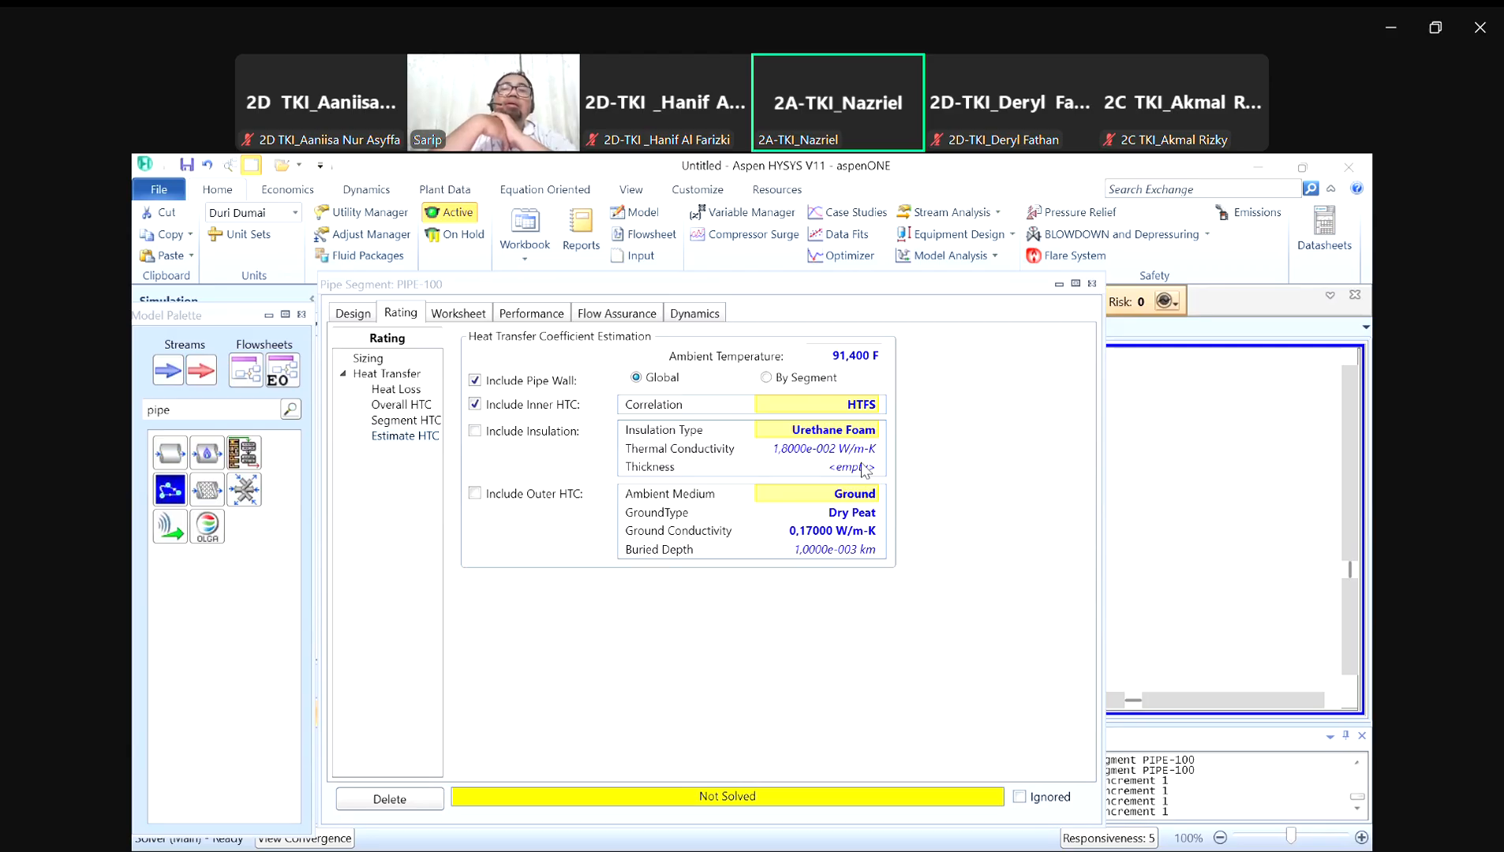
{"action": "left_click", "coordinate": [881, 430]}
{"action": "left_click", "coordinate": [874, 430]}
{"action": "left_click", "coordinate": [846, 612]}
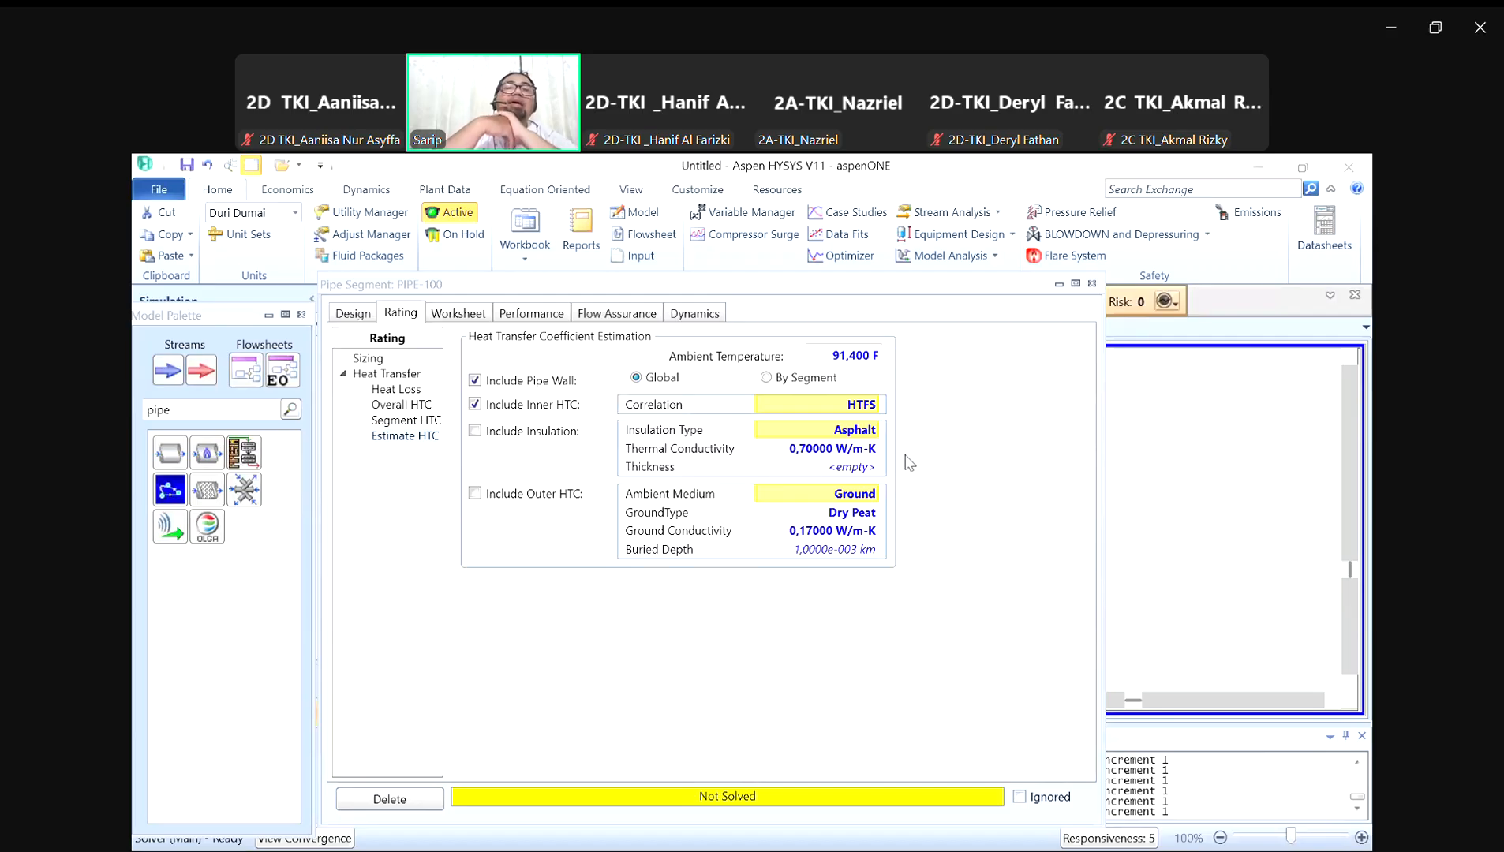
Step: Set the Asphalt insulation thickness to 2 mm and include the insulation in the heat transfer estimate
{"action": "left_click", "coordinate": [881, 467]}
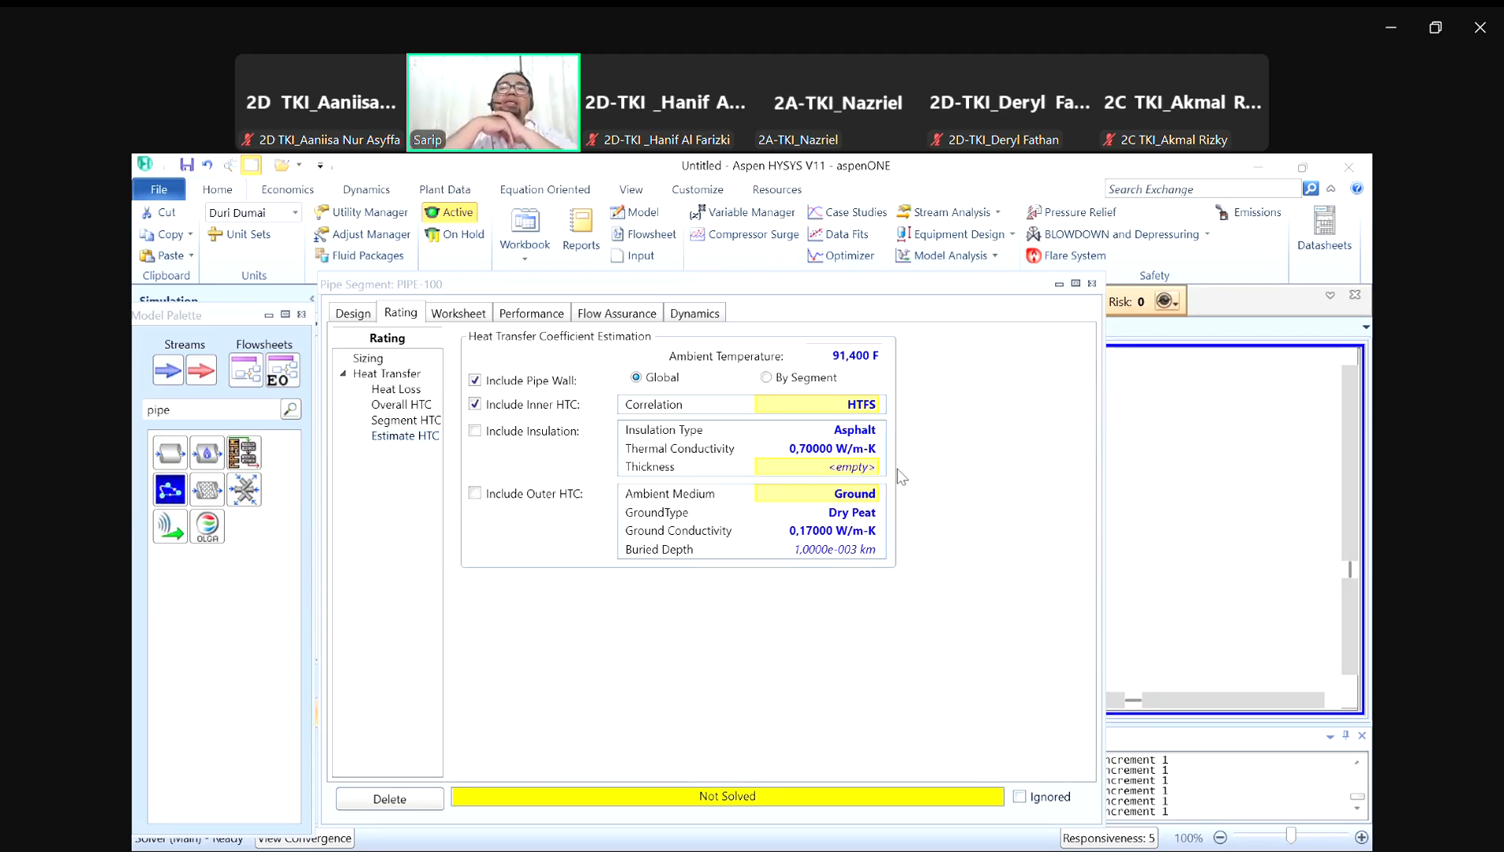
{"action": "type", "text": "2"}
{"action": "left_click", "coordinate": [957, 468]}
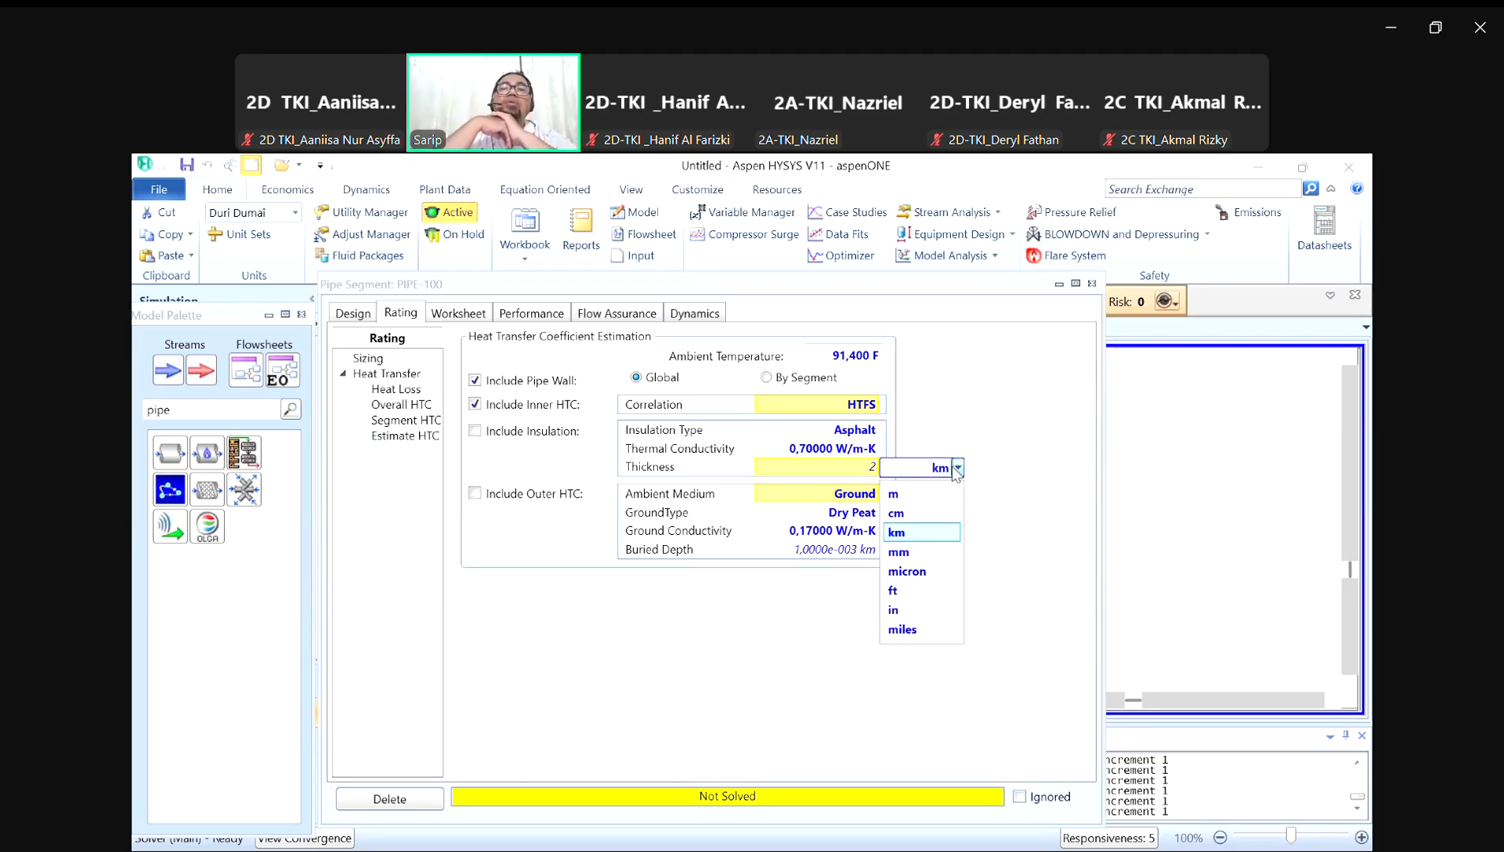
{"action": "left_click", "coordinate": [899, 552]}
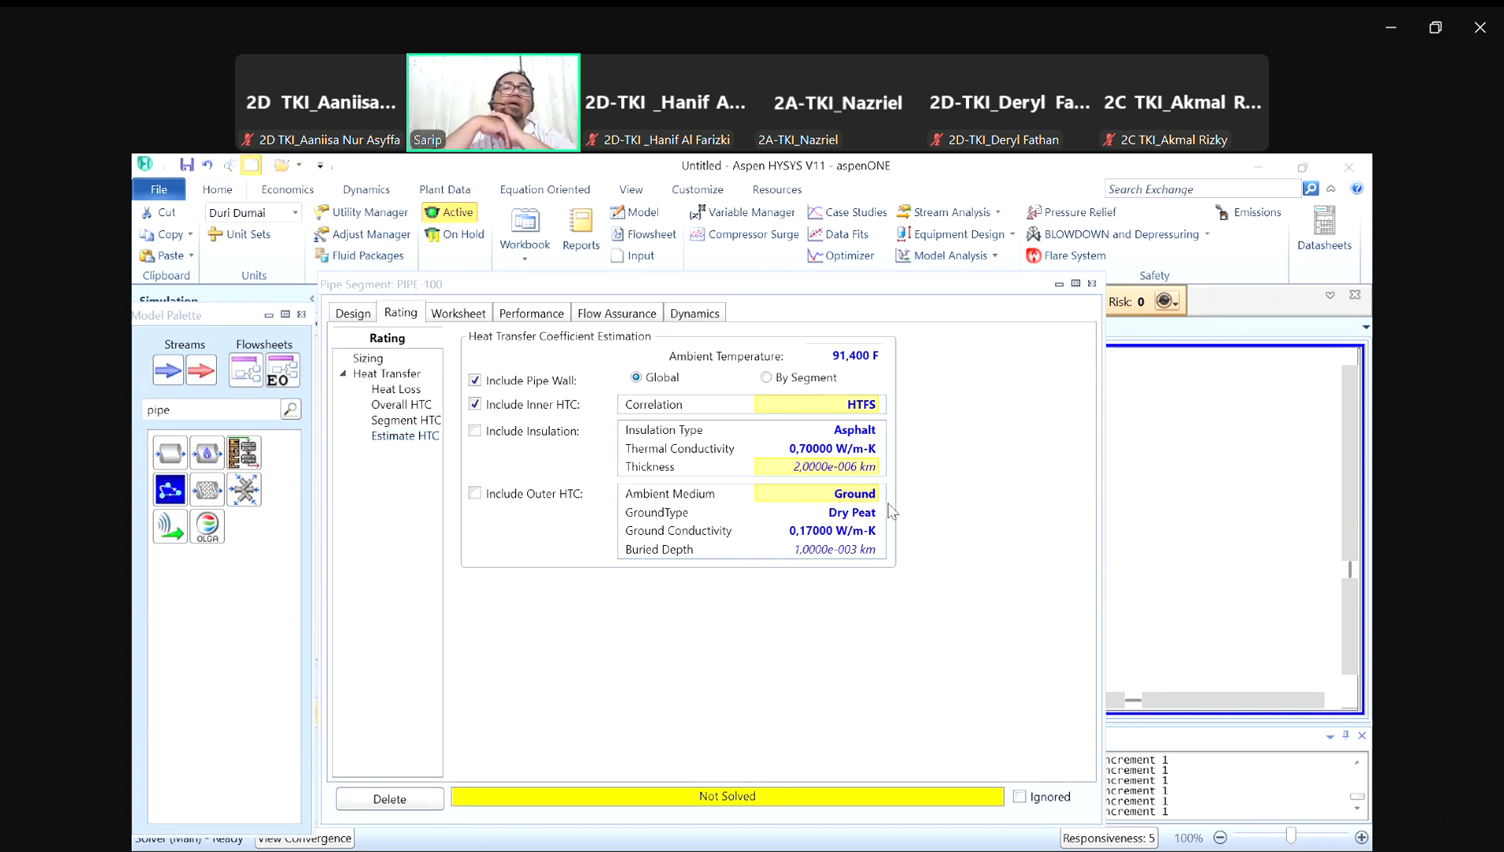
{"action": "left_click", "coordinate": [476, 431]}
Step: Include the outer HTC in the heat transfer estimate, with Ground as the ambient medium
{"action": "left_click", "coordinate": [474, 494]}
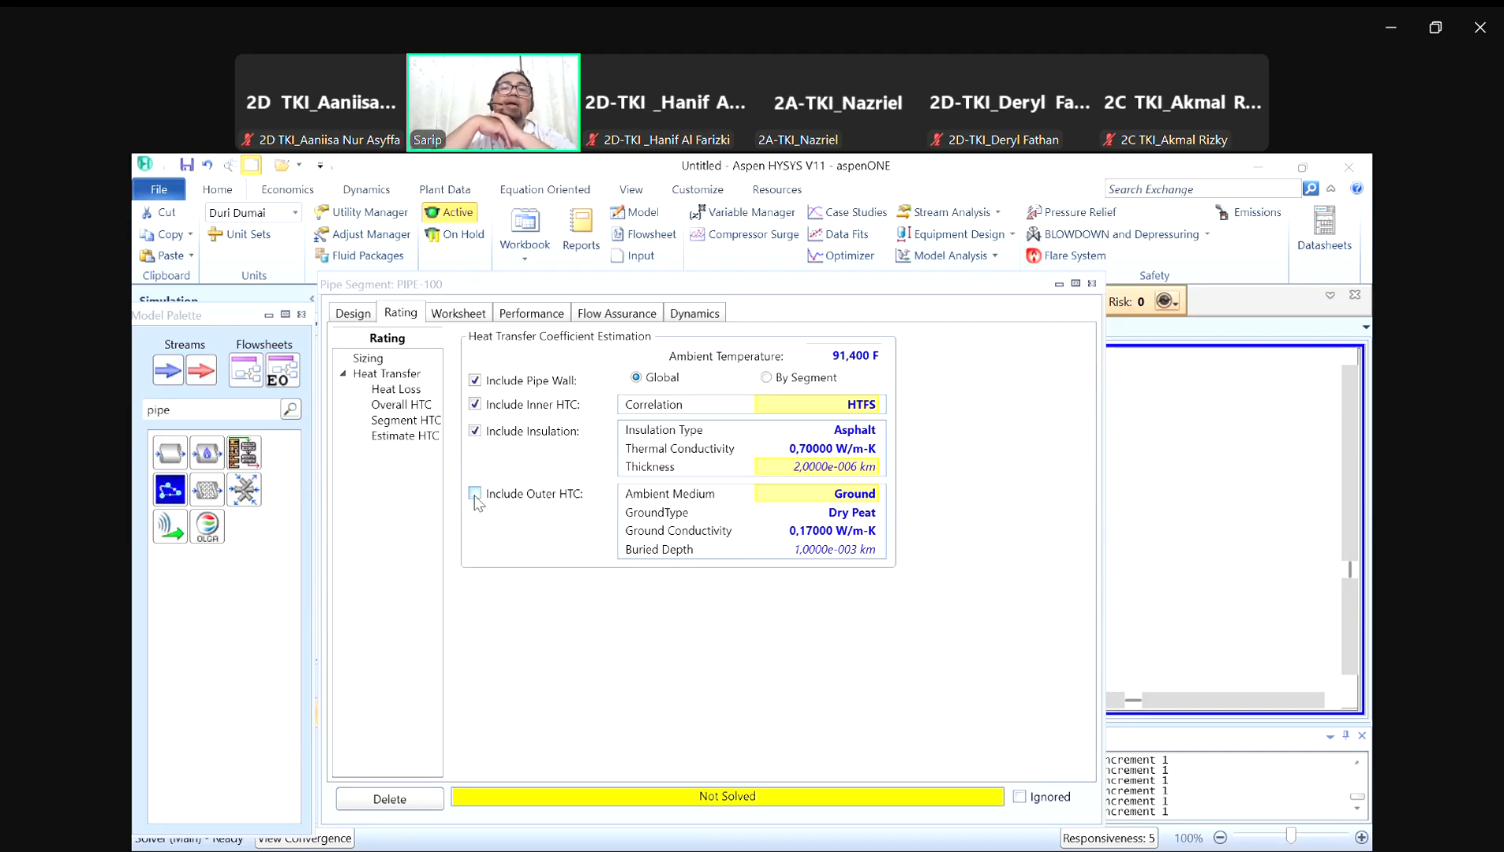
{"action": "left_click", "coordinate": [875, 494]}
{"action": "left_click", "coordinate": [874, 495]}
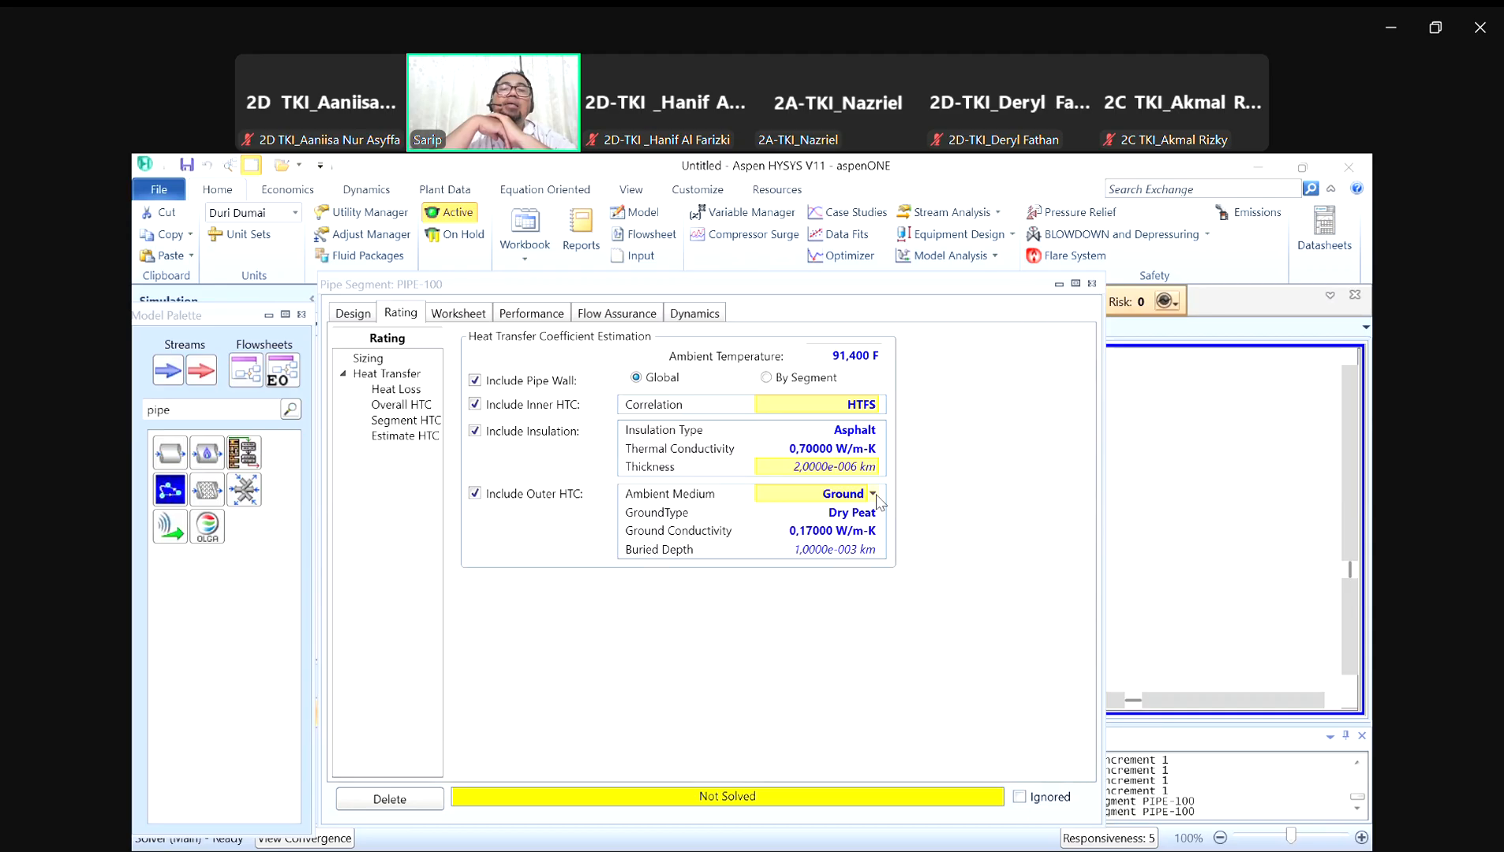
{"action": "left_click", "coordinate": [874, 495]}
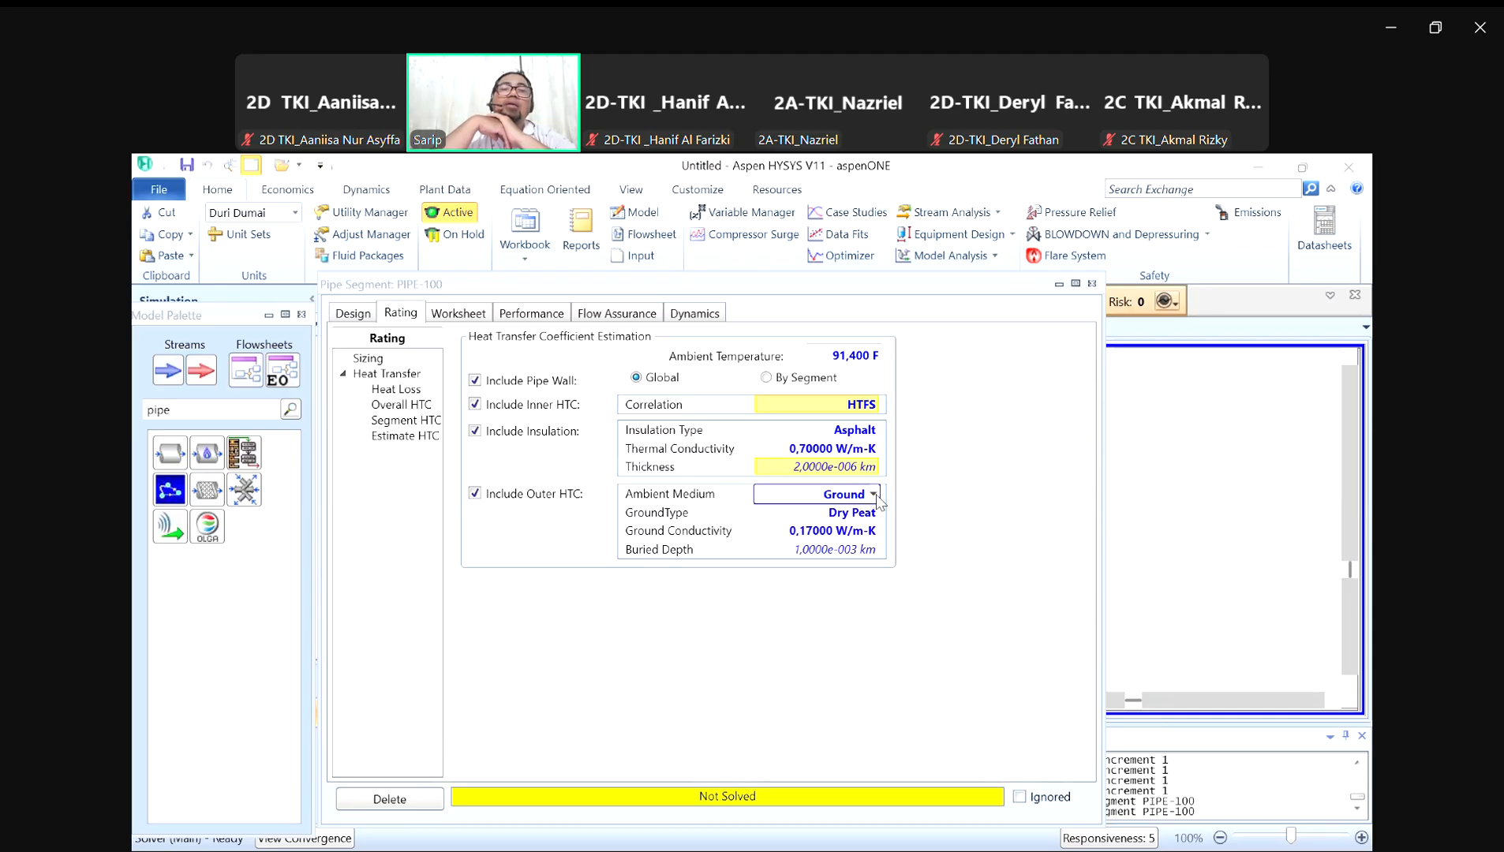
{"action": "left_click", "coordinate": [831, 560]}
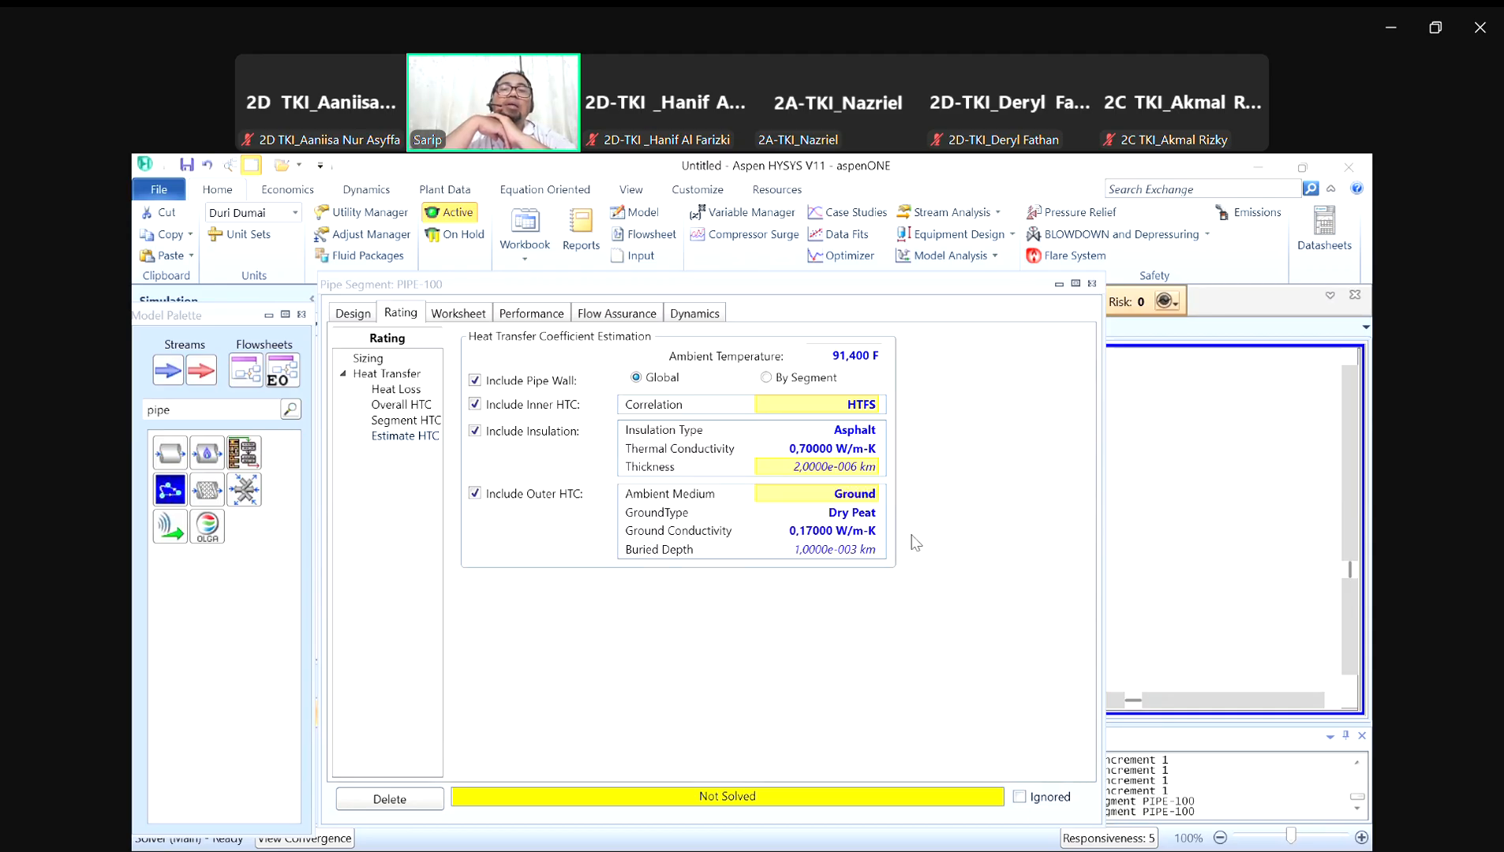
Step: Set the ground type for the outer HTC to Dry Clay
{"action": "left_click", "coordinate": [874, 514]}
{"action": "left_click", "coordinate": [875, 514]}
{"action": "left_click", "coordinate": [874, 516]}
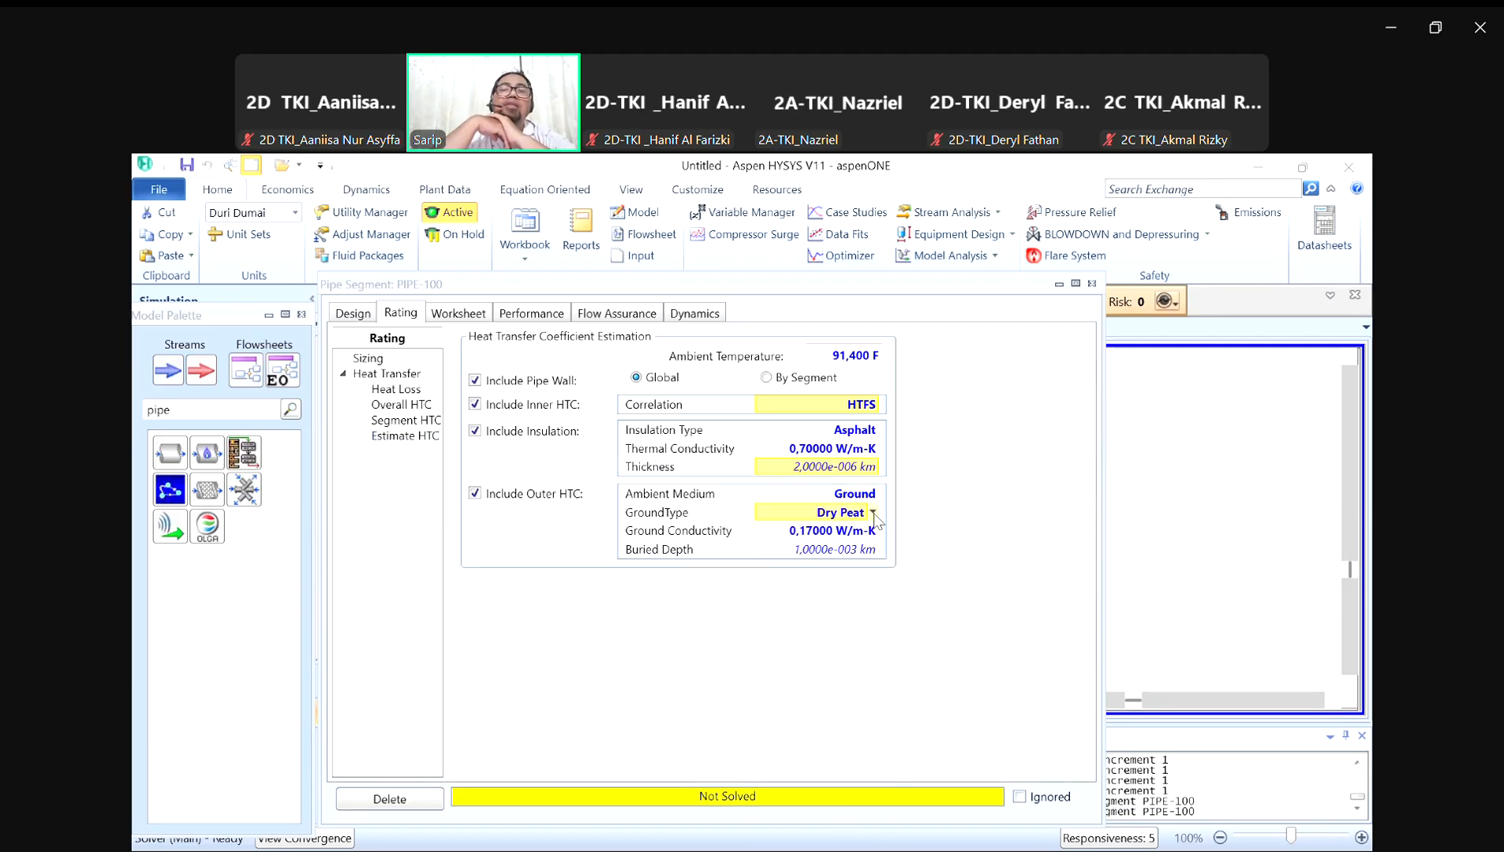
{"action": "left_click", "coordinate": [872, 513]}
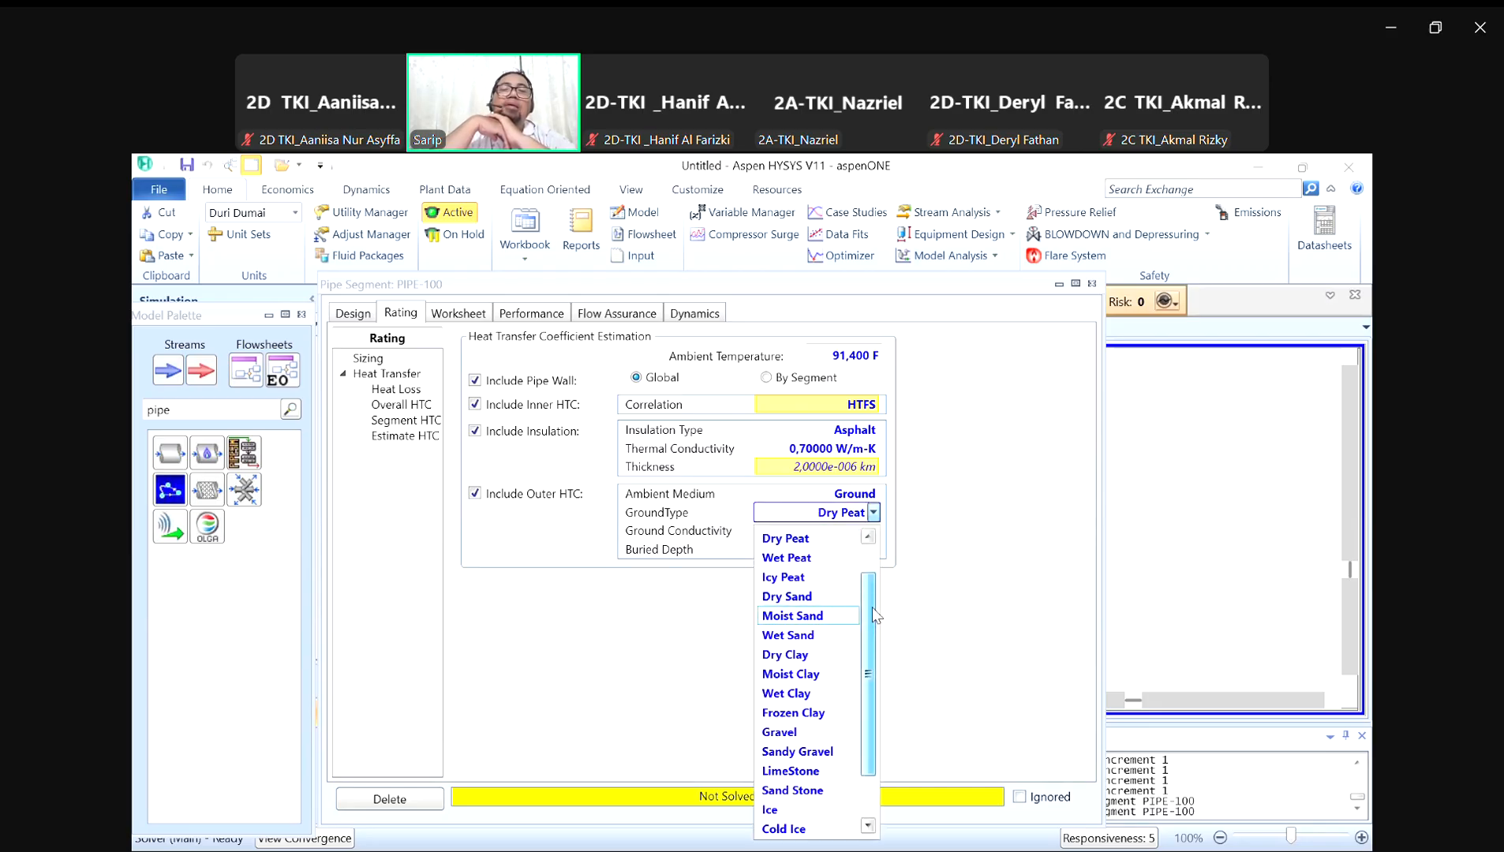
{"action": "scroll", "coordinate": [872, 608], "scroll_direction": "up", "scroll_amount": 1}
{"action": "scroll", "coordinate": [872, 622], "scroll_direction": "down", "scroll_amount": 1}
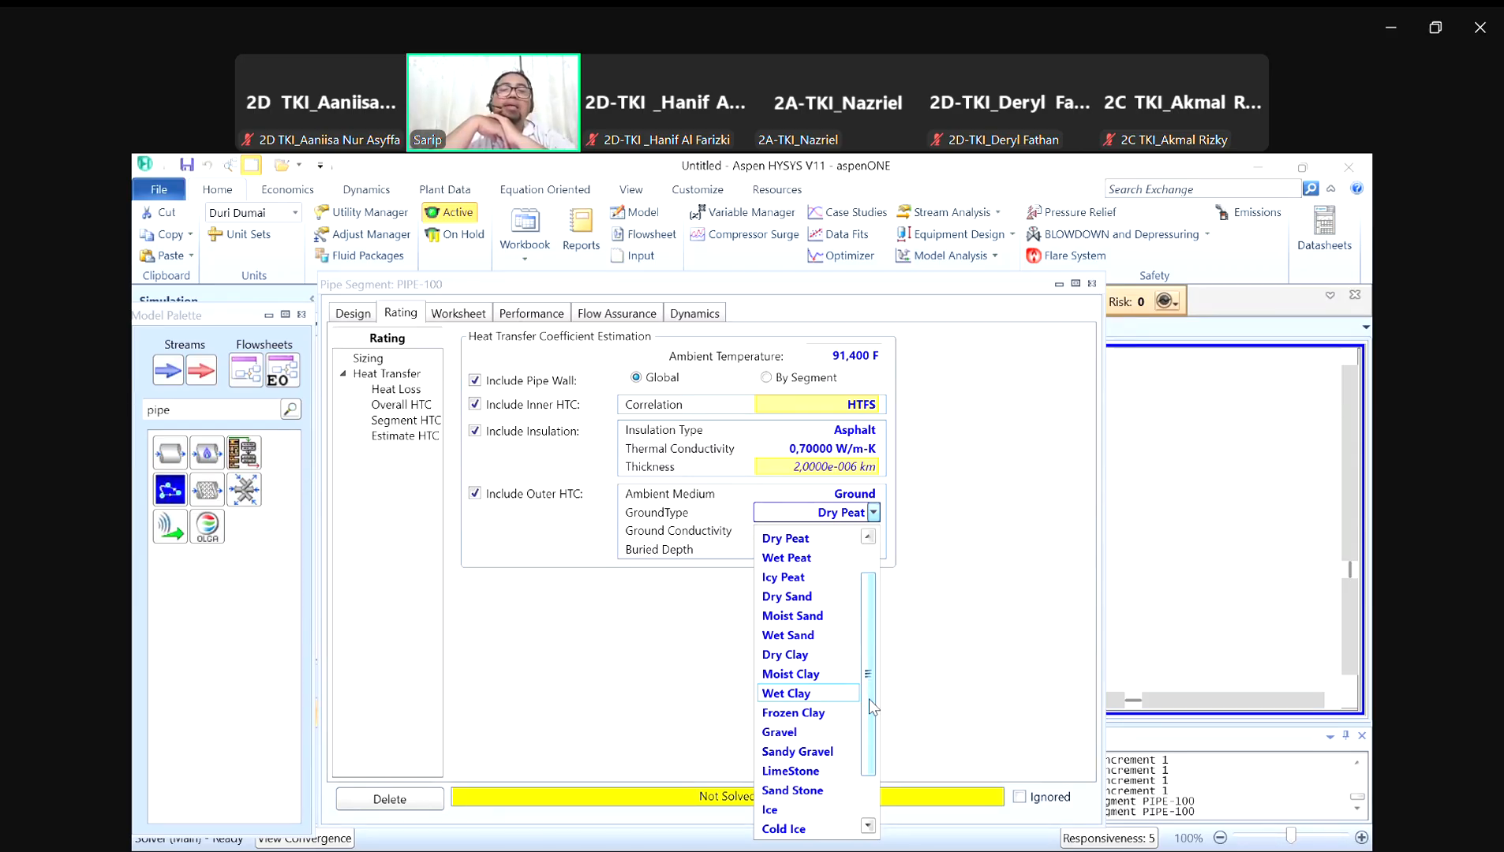
{"action": "left_click", "coordinate": [798, 656]}
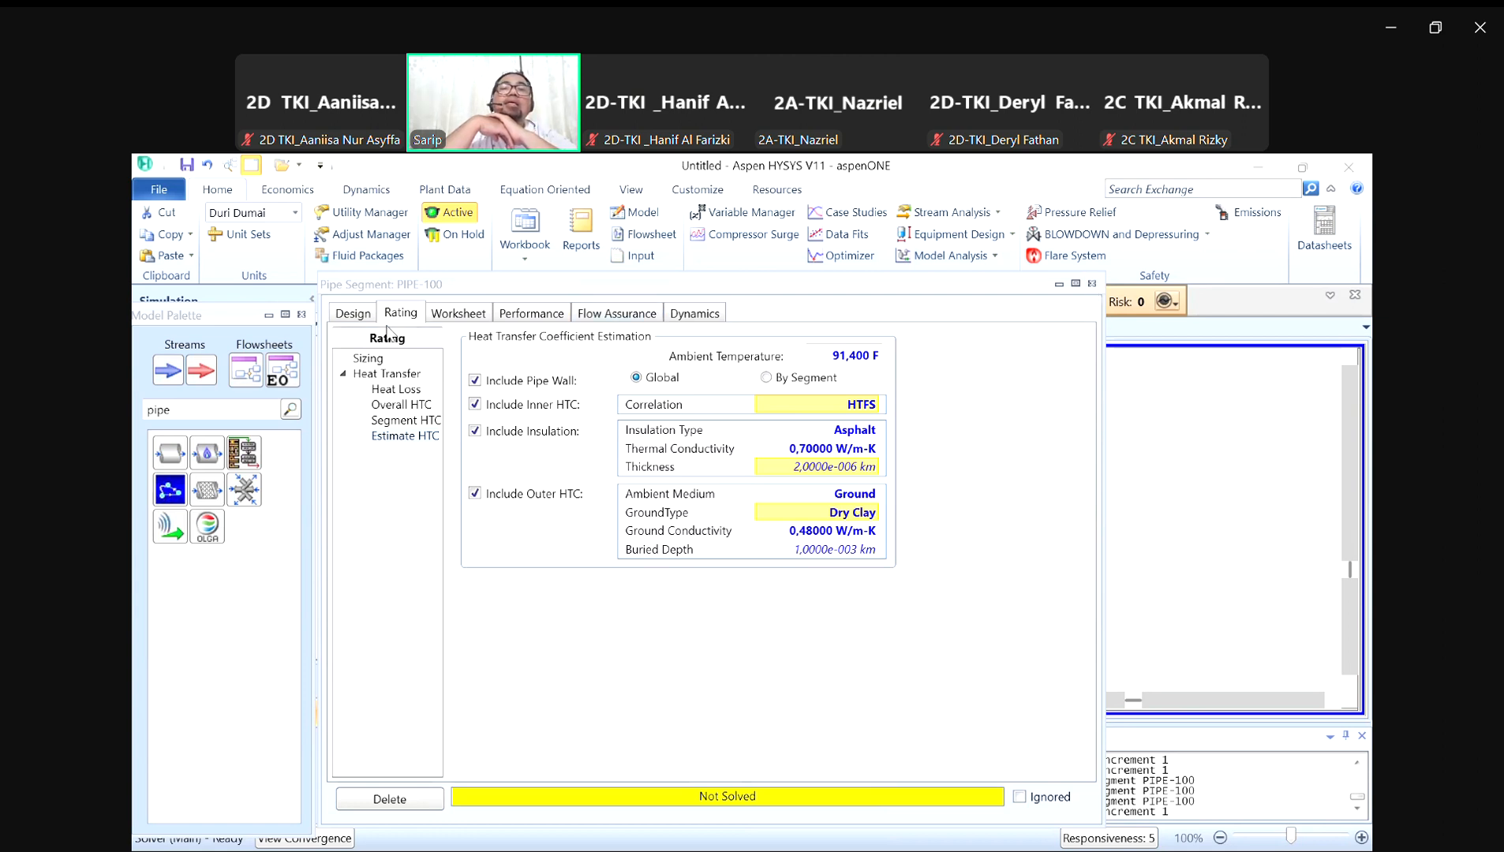
Step: Set the length of PIPE-100's segment 1 to 30 km in the sizing profile and close the pipe's window
{"action": "left_click", "coordinate": [370, 359]}
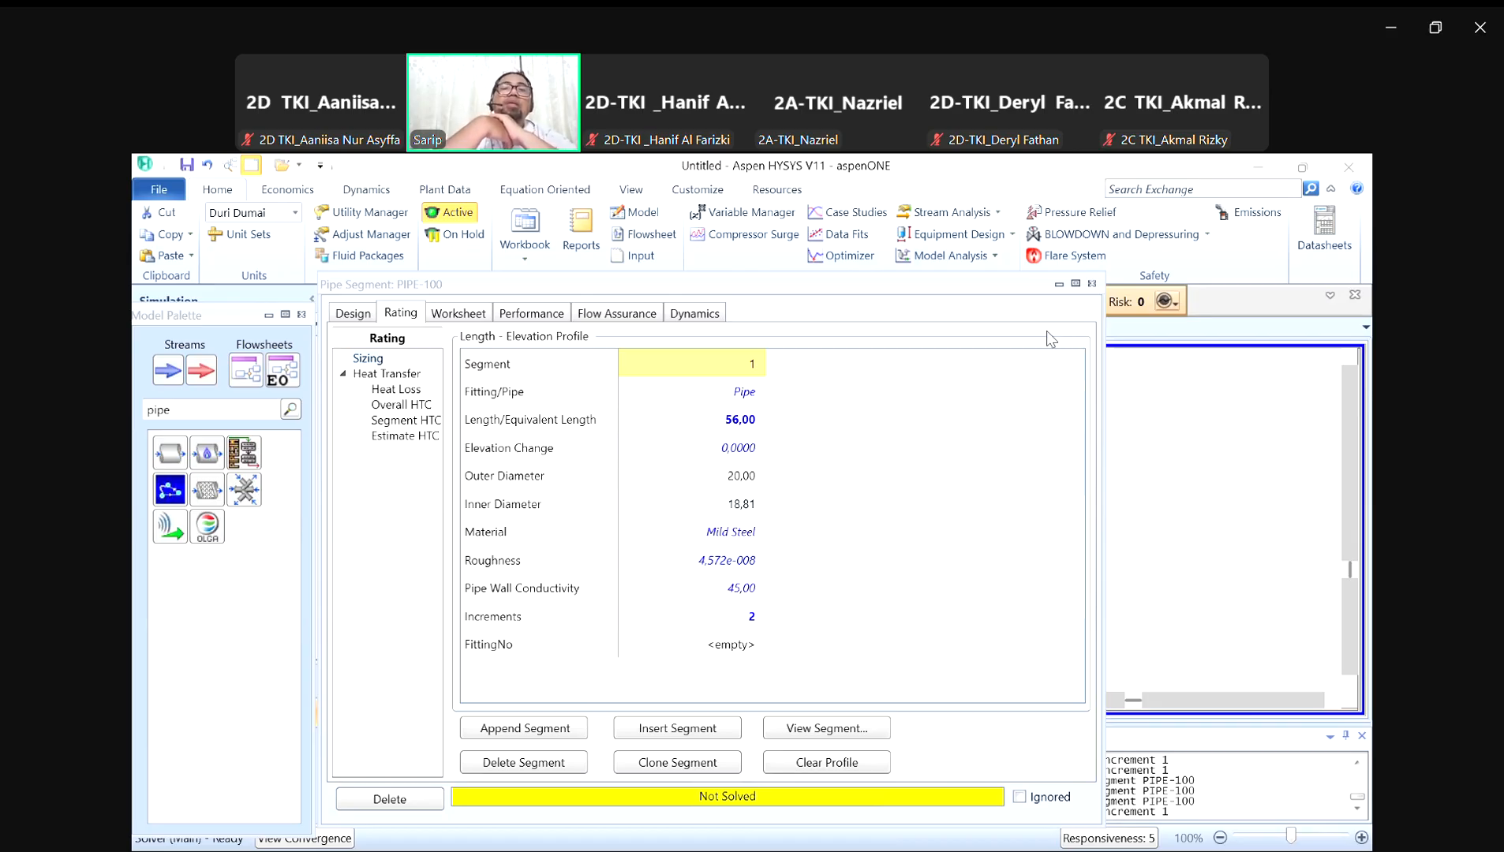
{"action": "left_click", "coordinate": [730, 422]}
{"action": "type", "text": "30"}
{"action": "key", "text": "Return"}
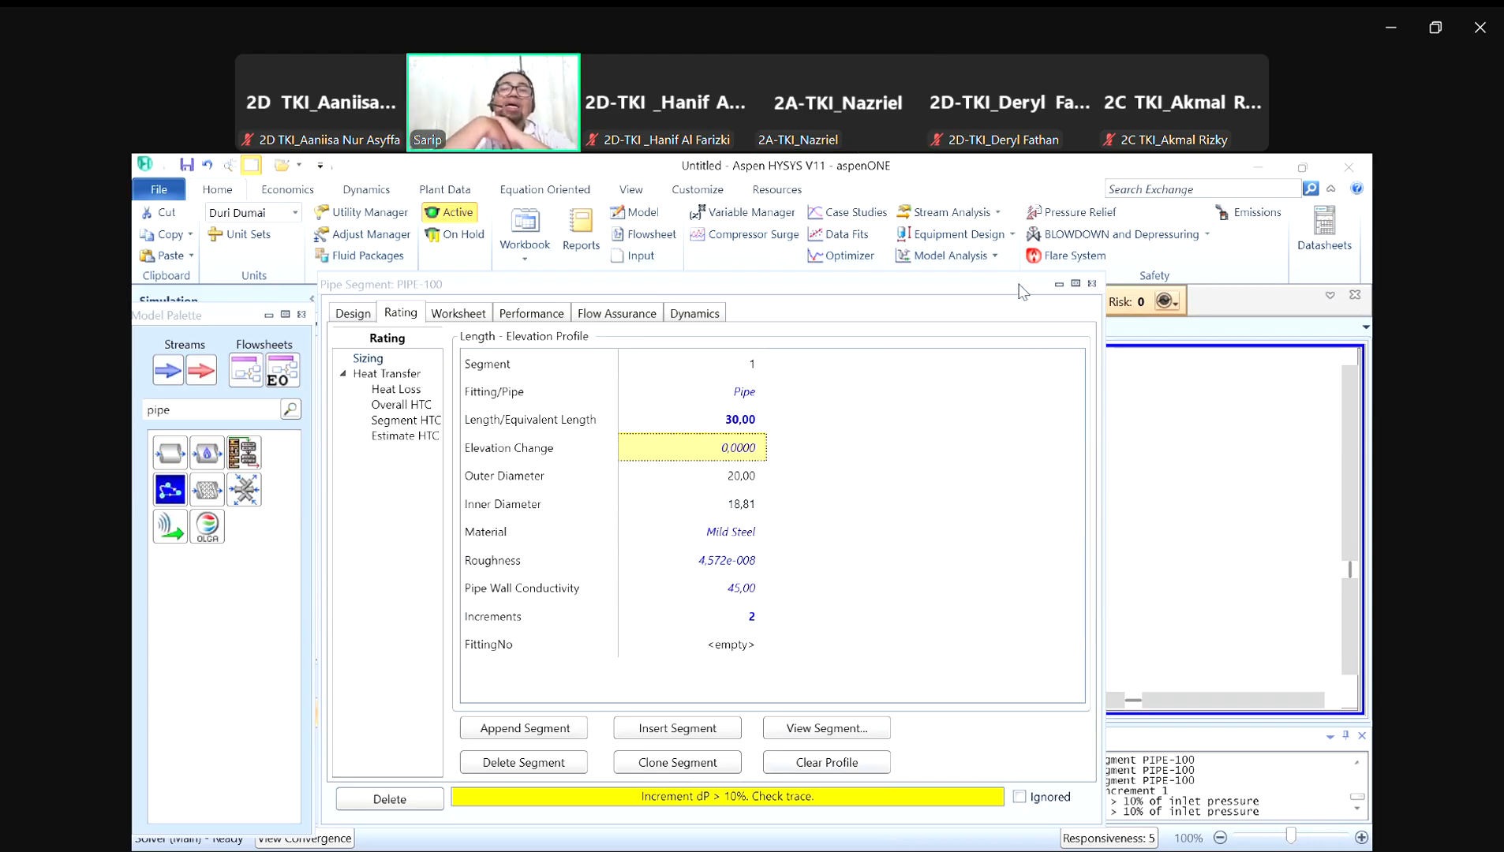
{"action": "left_click_drag", "start_coordinate": [1019, 285], "coordinate": [1008, 255]}
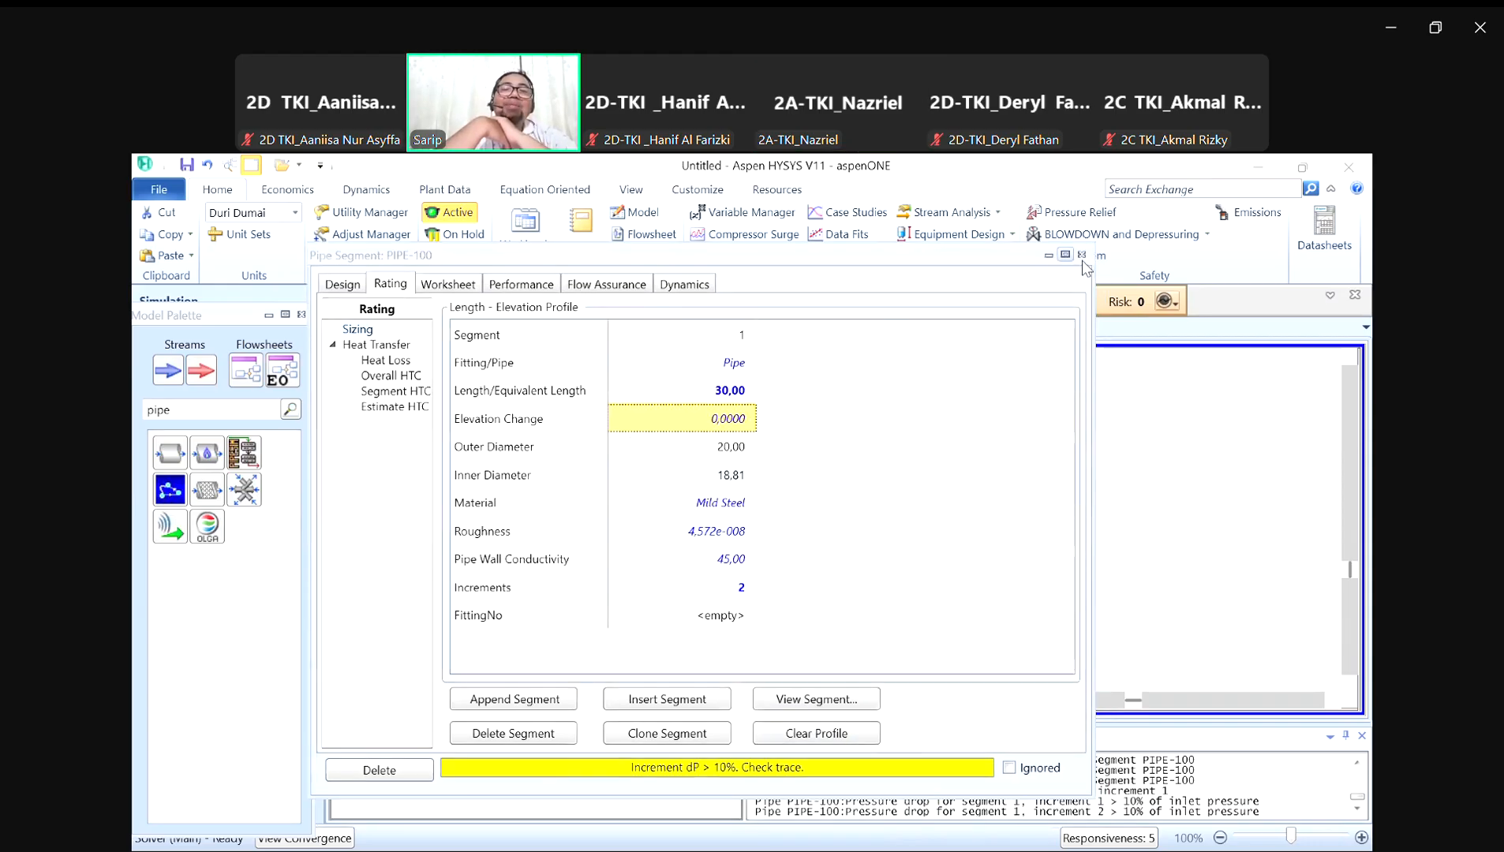
{"action": "left_click", "coordinate": [1082, 254]}
Step: Show a table for the Dumai stream on the flowsheet, reduced to the pressure only and without labels
{"action": "mouse_move", "coordinate": [935, 450]}
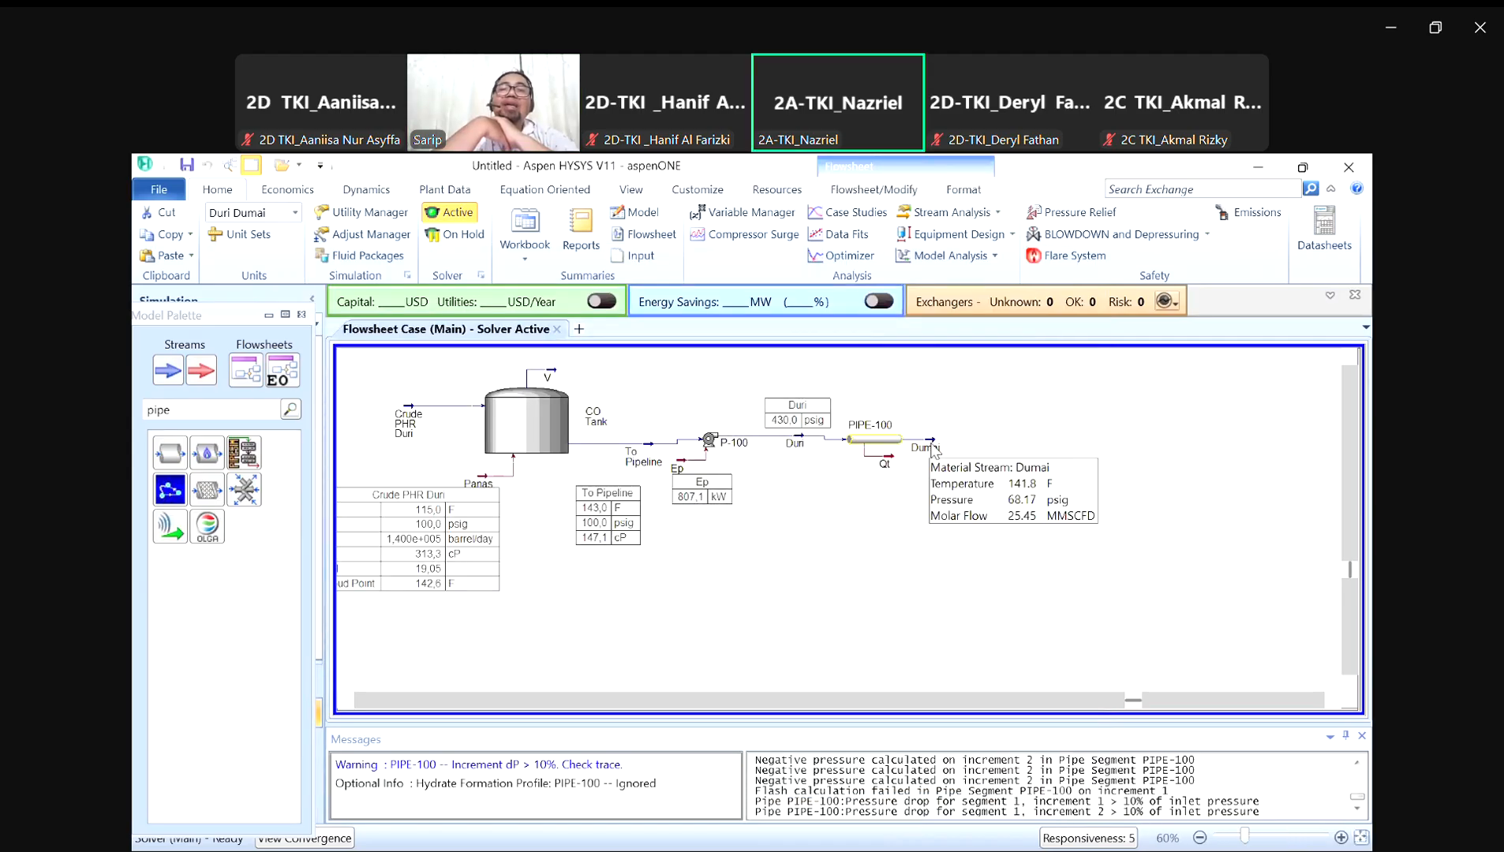
{"action": "right_click", "coordinate": [934, 449]}
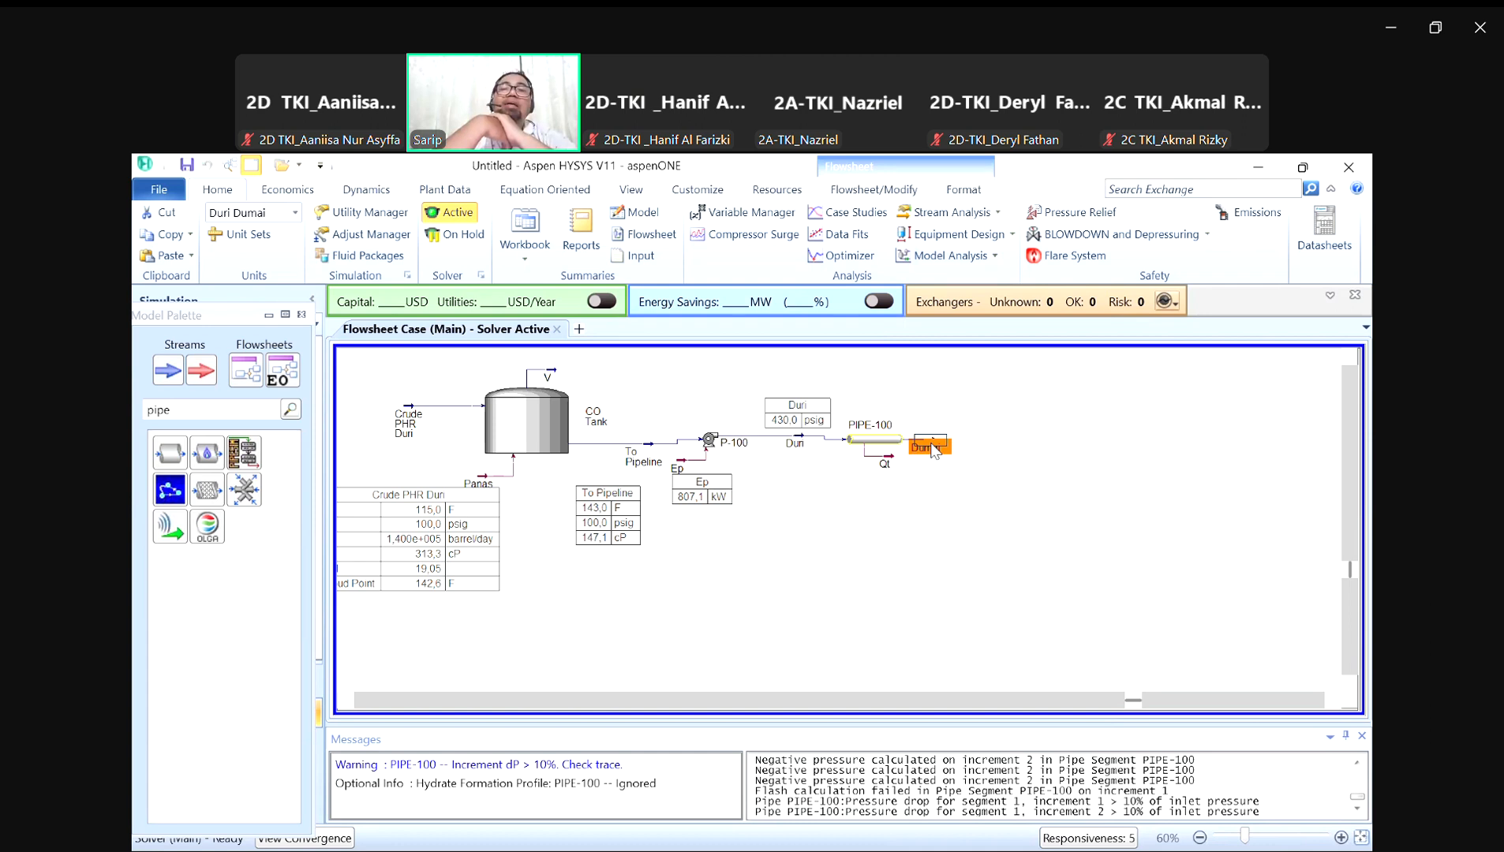
{"action": "left_click", "coordinate": [913, 666]}
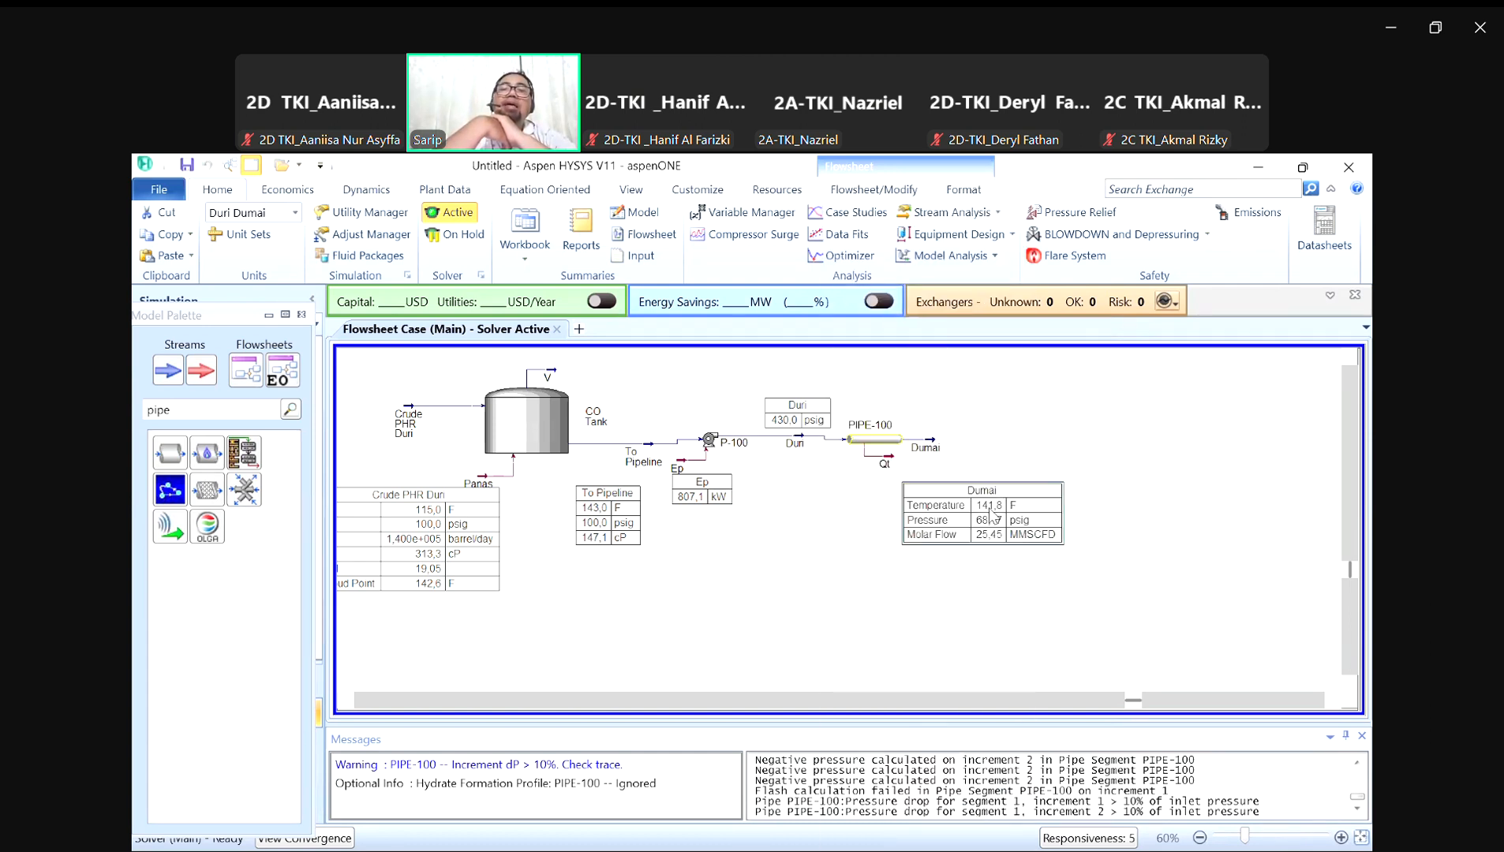
{"action": "double_click", "coordinate": [991, 509]}
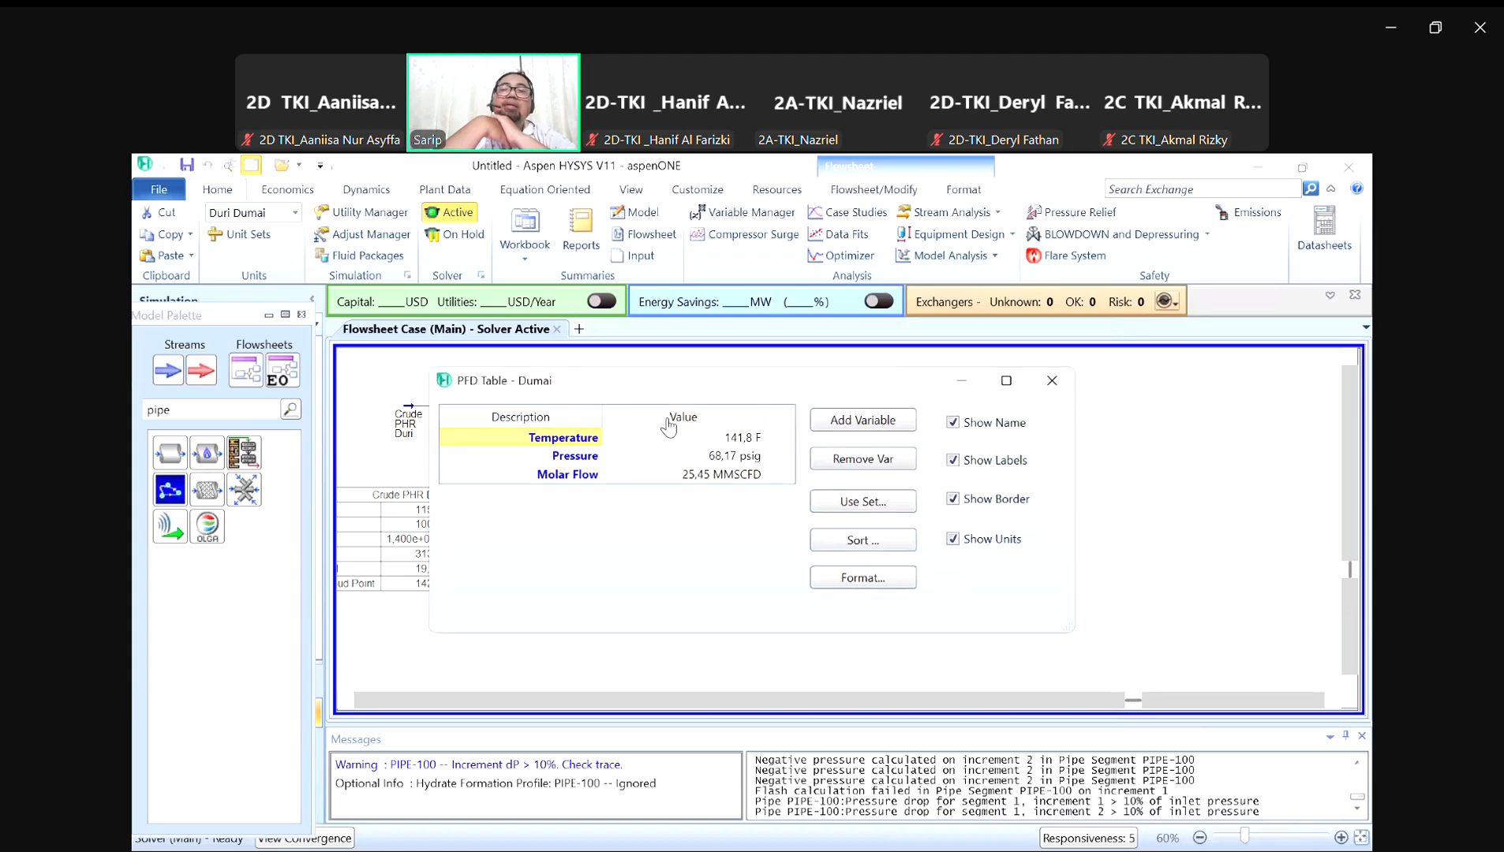
{"action": "left_click", "coordinate": [858, 460]}
{"action": "left_click", "coordinate": [742, 464]}
{"action": "left_click", "coordinate": [860, 460]}
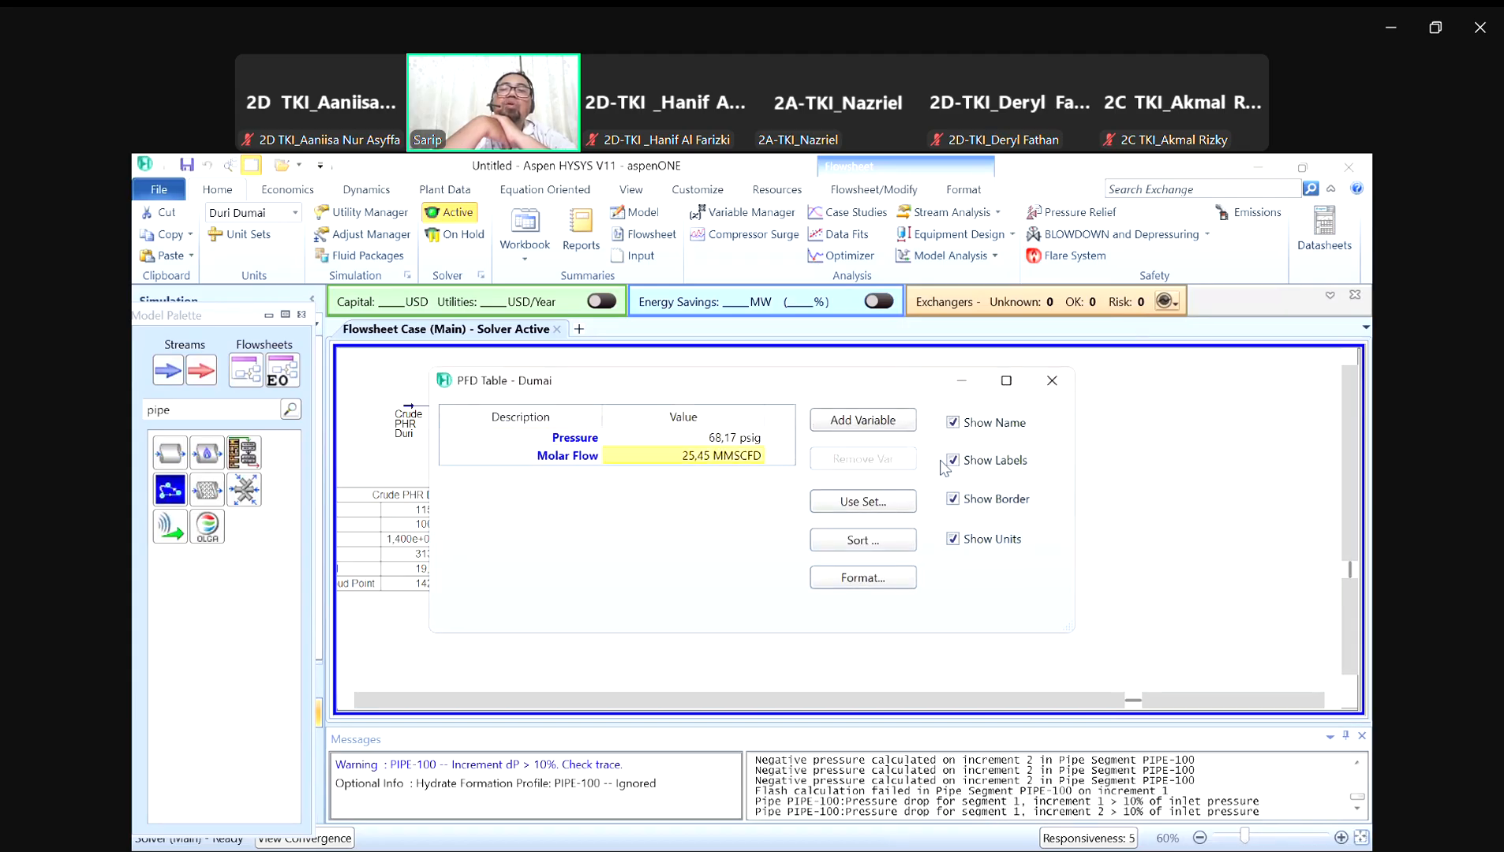
{"action": "left_click", "coordinate": [954, 460]}
{"action": "left_click", "coordinate": [1052, 380]}
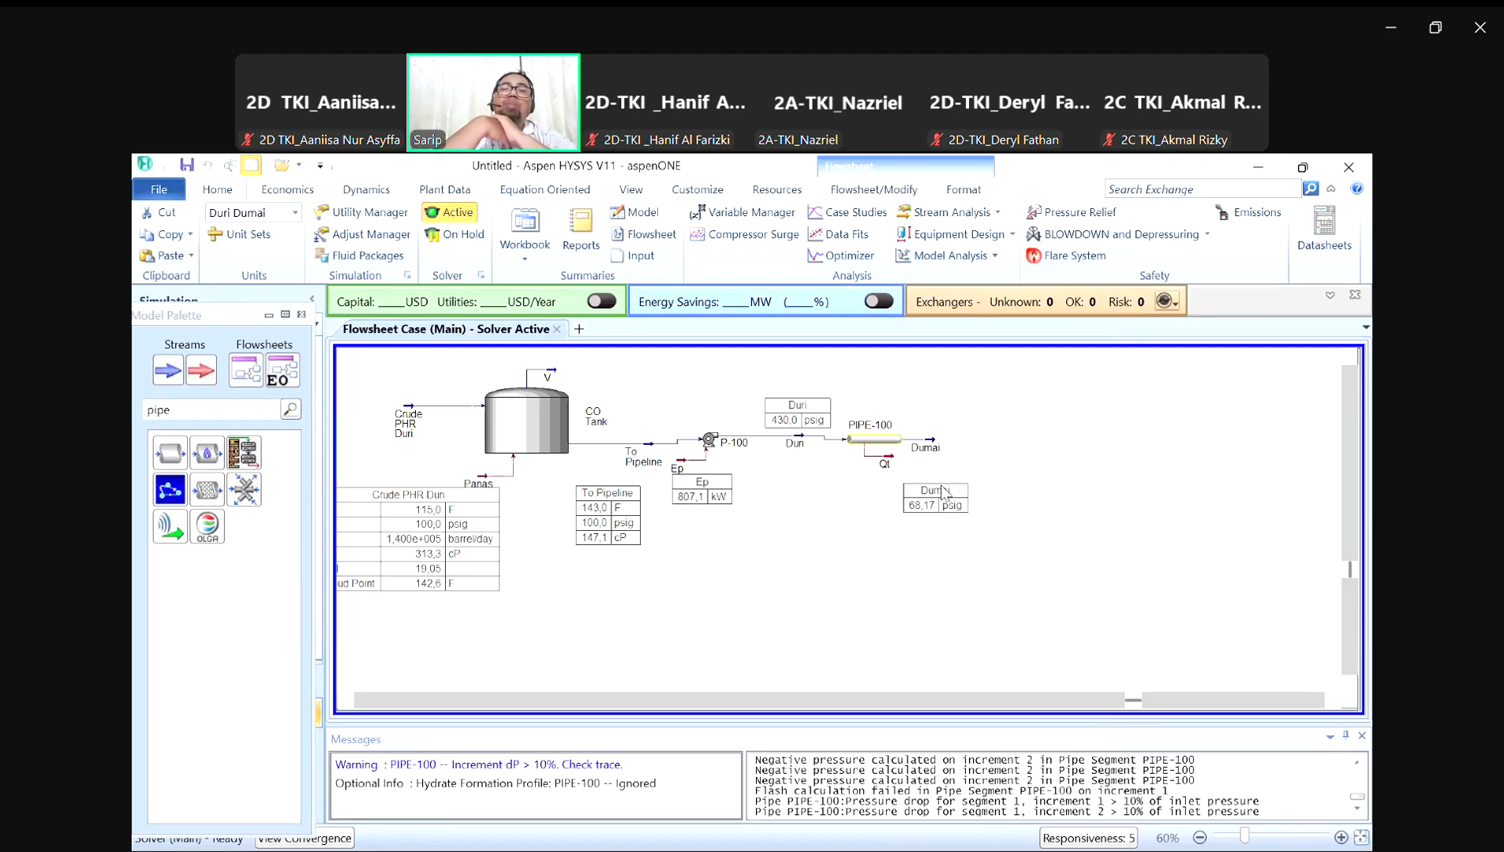
Step: Rename PIPE-100 as "Pipa Duri Dumai" and close its window
{"action": "double_click", "coordinate": [880, 440]}
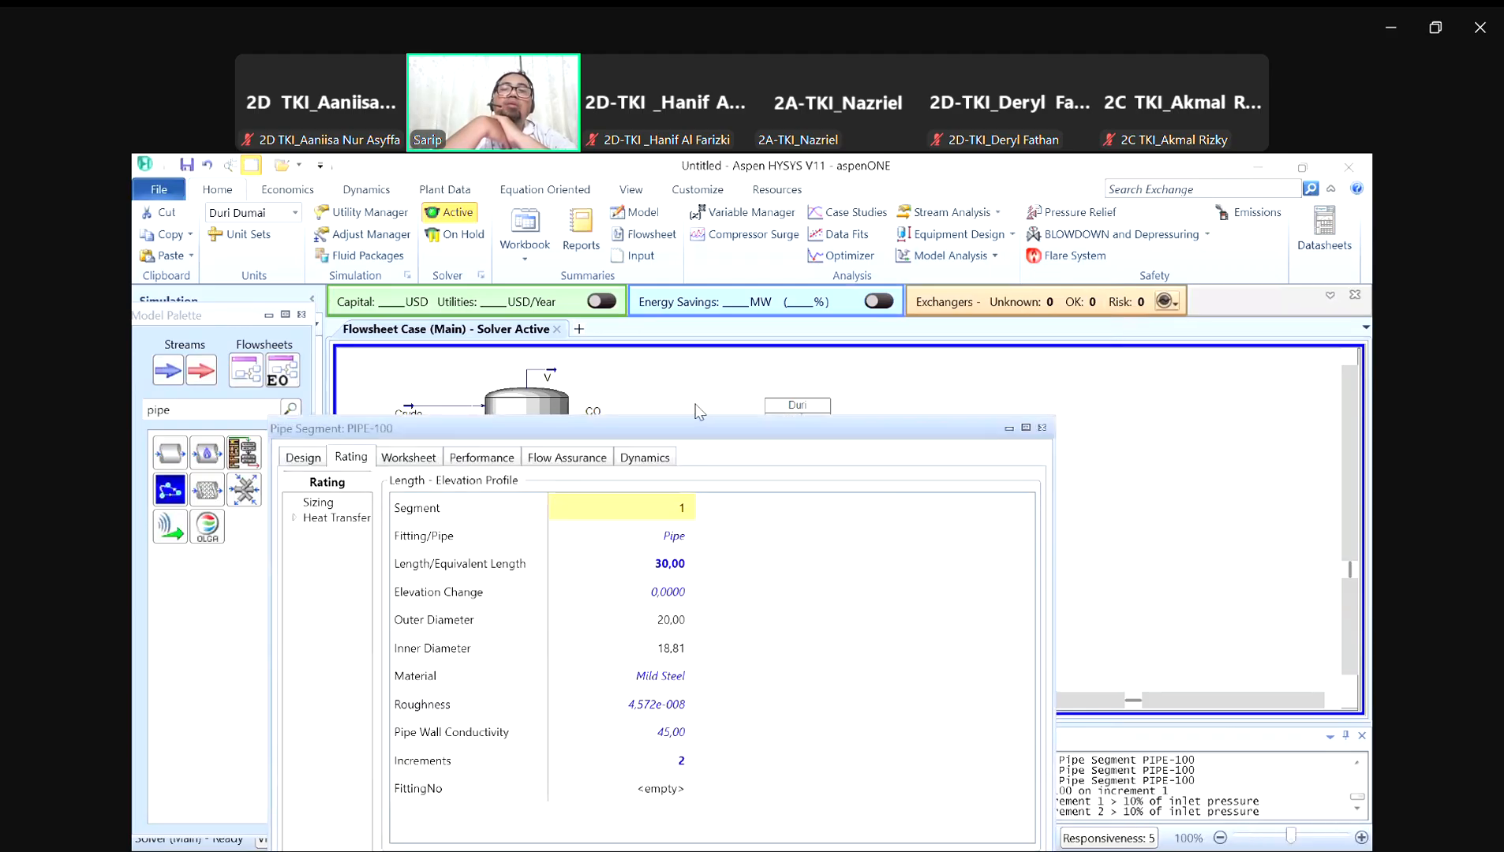
{"action": "left_click", "coordinate": [303, 457]}
{"action": "left_click", "coordinate": [538, 486]}
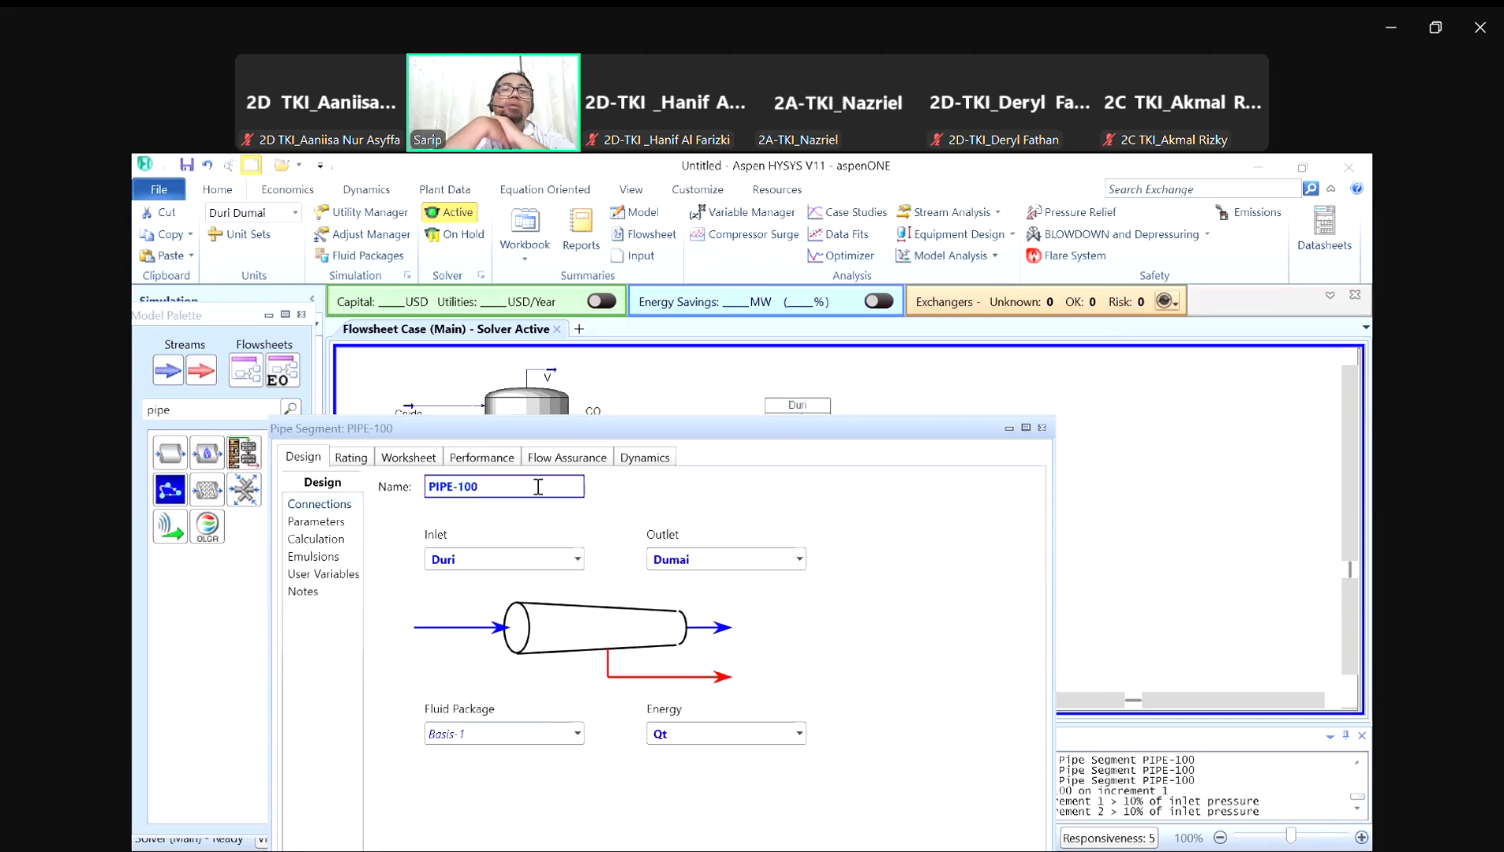
{"action": "type", "text": "Pipe Dur"}
{"action": "key", "text": "BackSpace"}
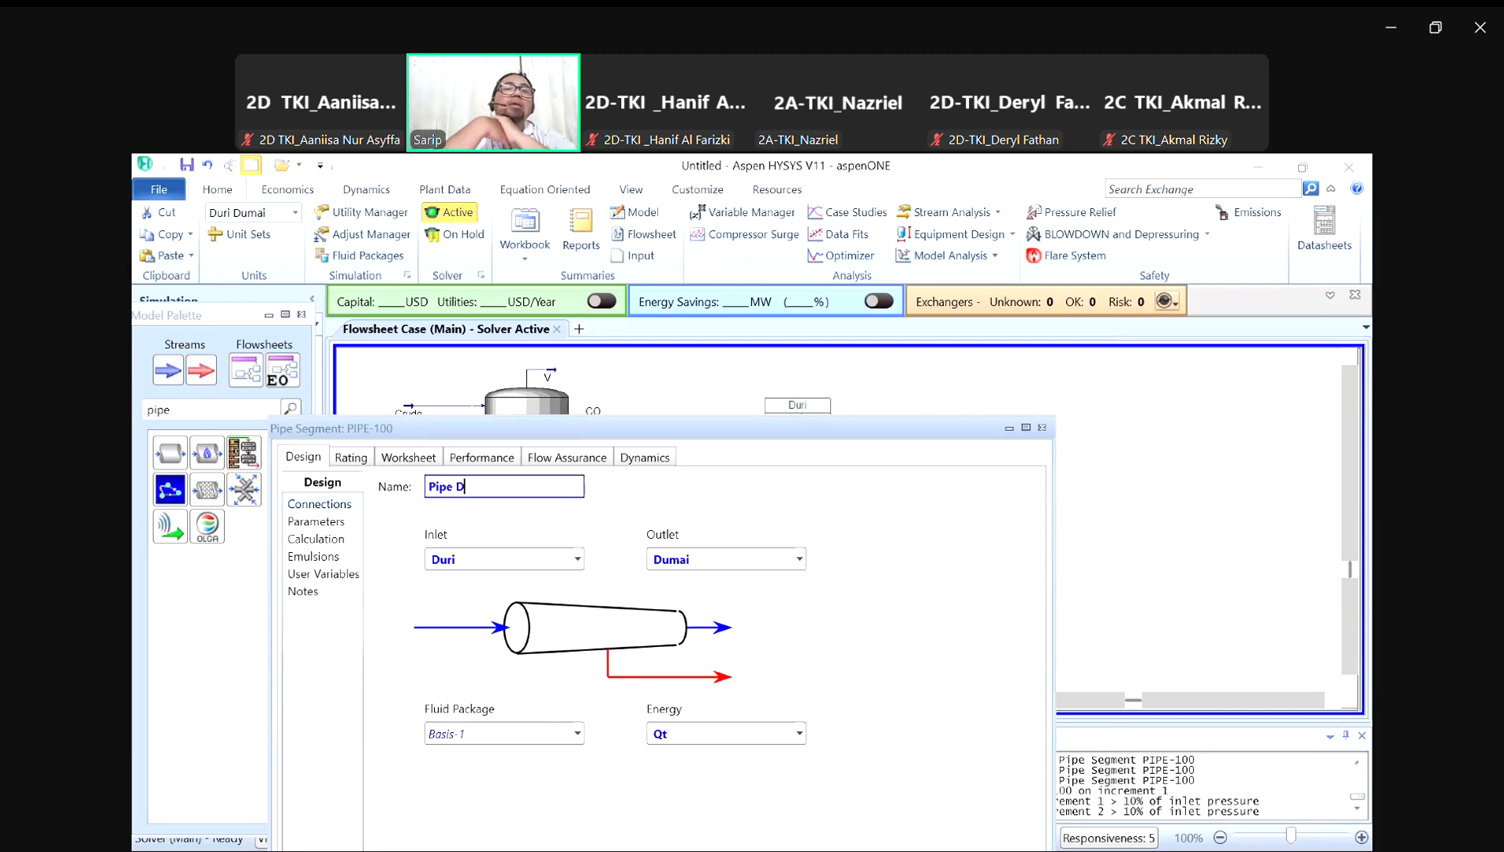
{"action": "type", "text": "uri Dumai"}
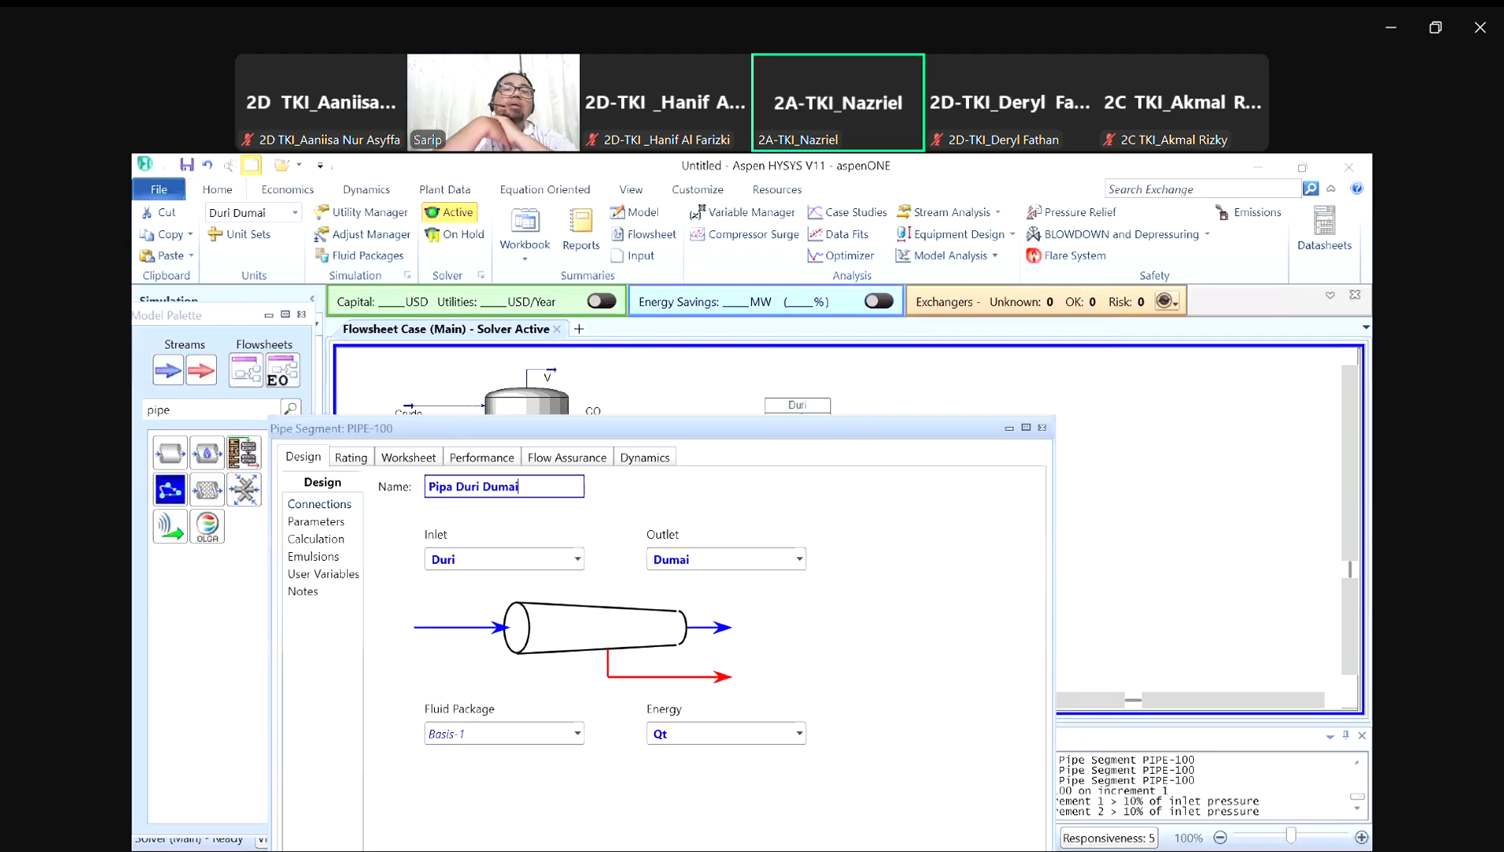
{"action": "key", "text": "Return"}
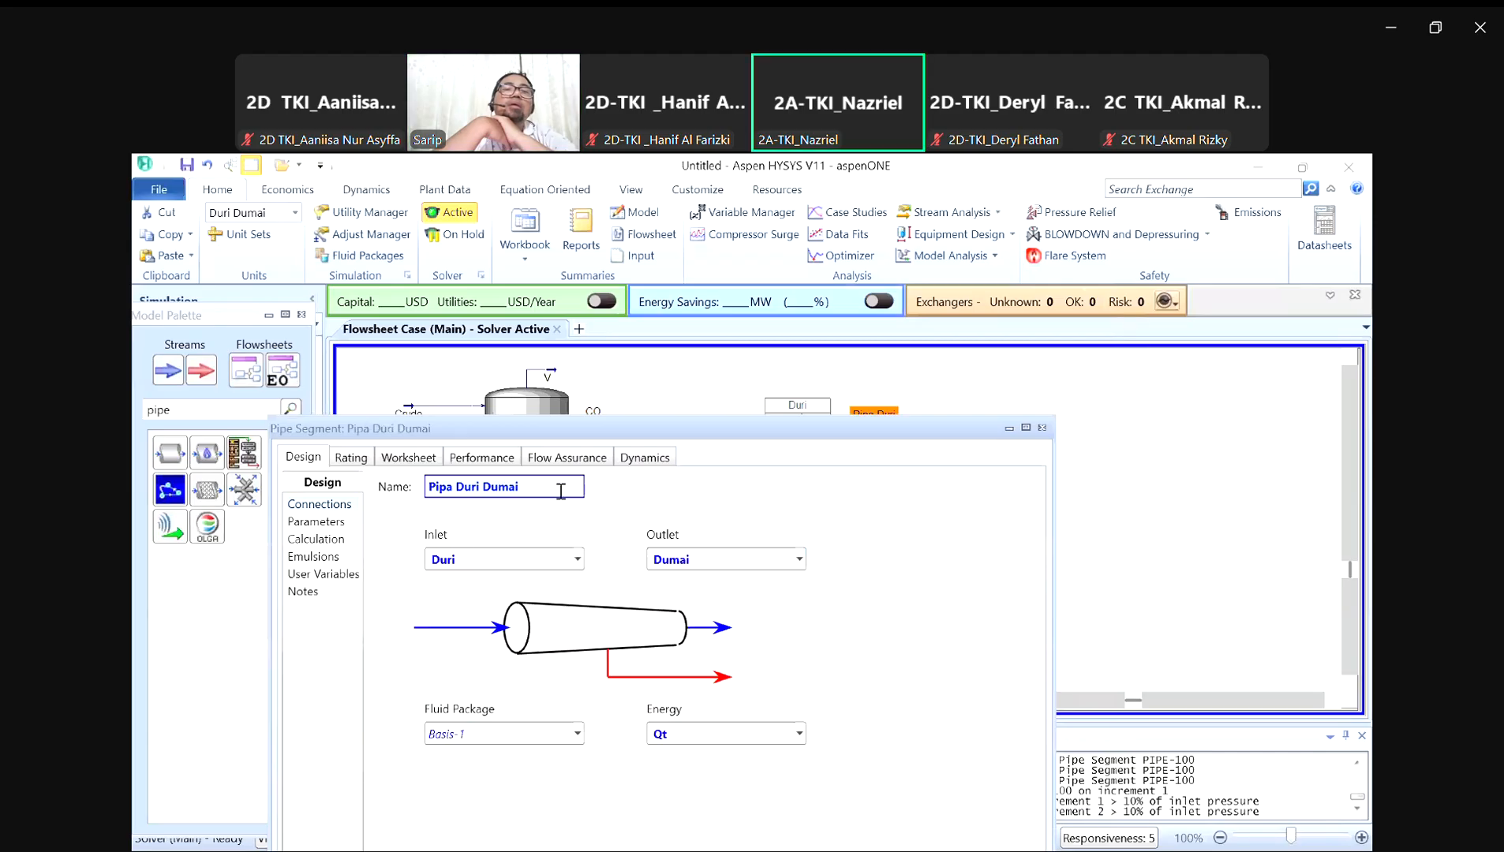
{"action": "left_click", "coordinate": [1042, 428]}
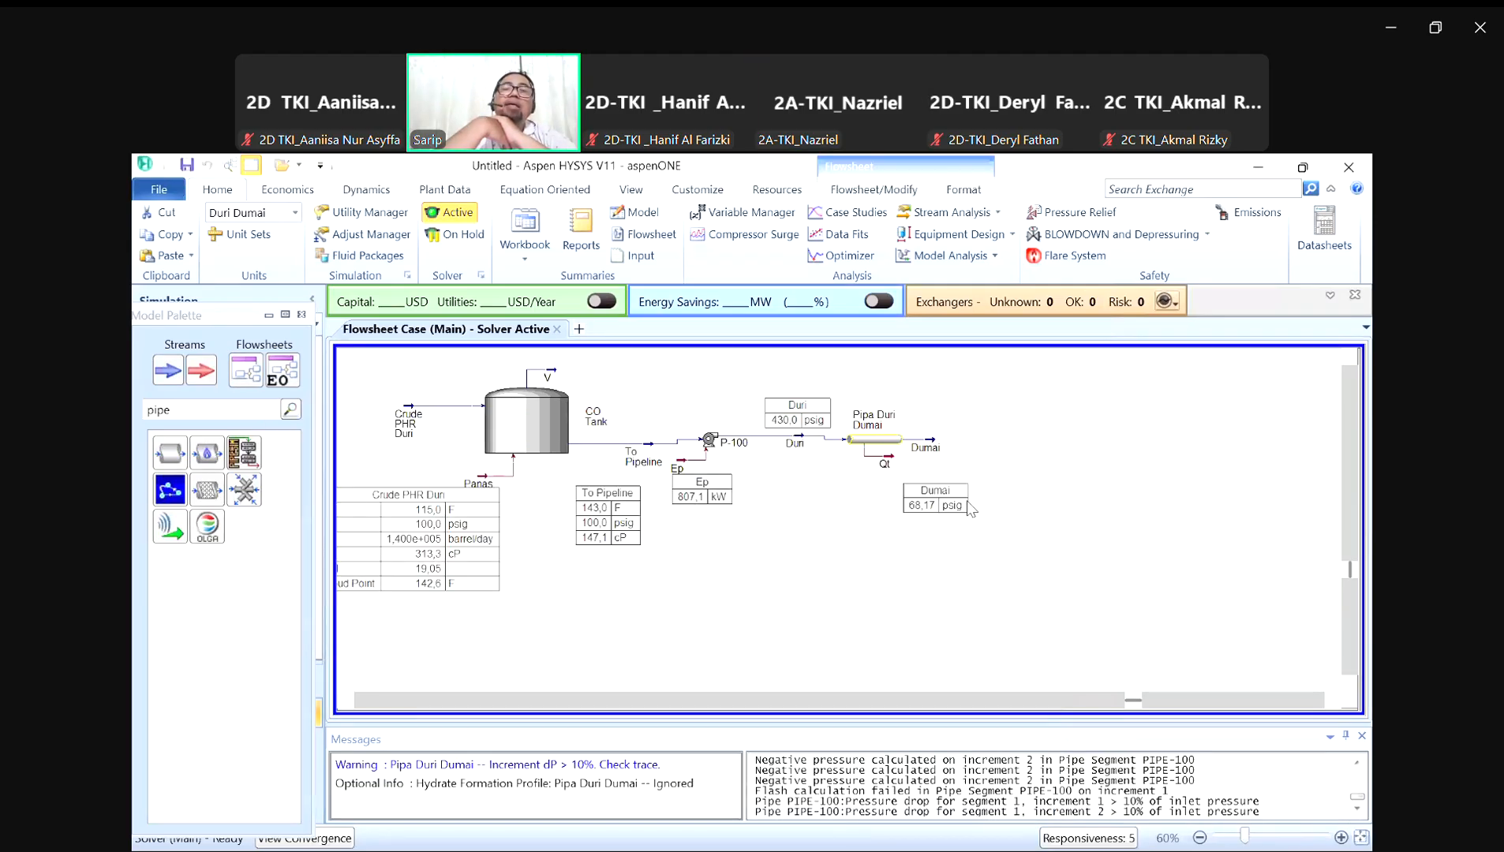
Step: Hide the Qt energy stream on the flowsheet and move the Dumai pressure table above the Dumai stream
{"action": "right_click", "coordinate": [885, 462]}
{"action": "left_click", "coordinate": [1017, 466]}
{"action": "right_click", "coordinate": [890, 453]}
{"action": "left_click", "coordinate": [1037, 467]}
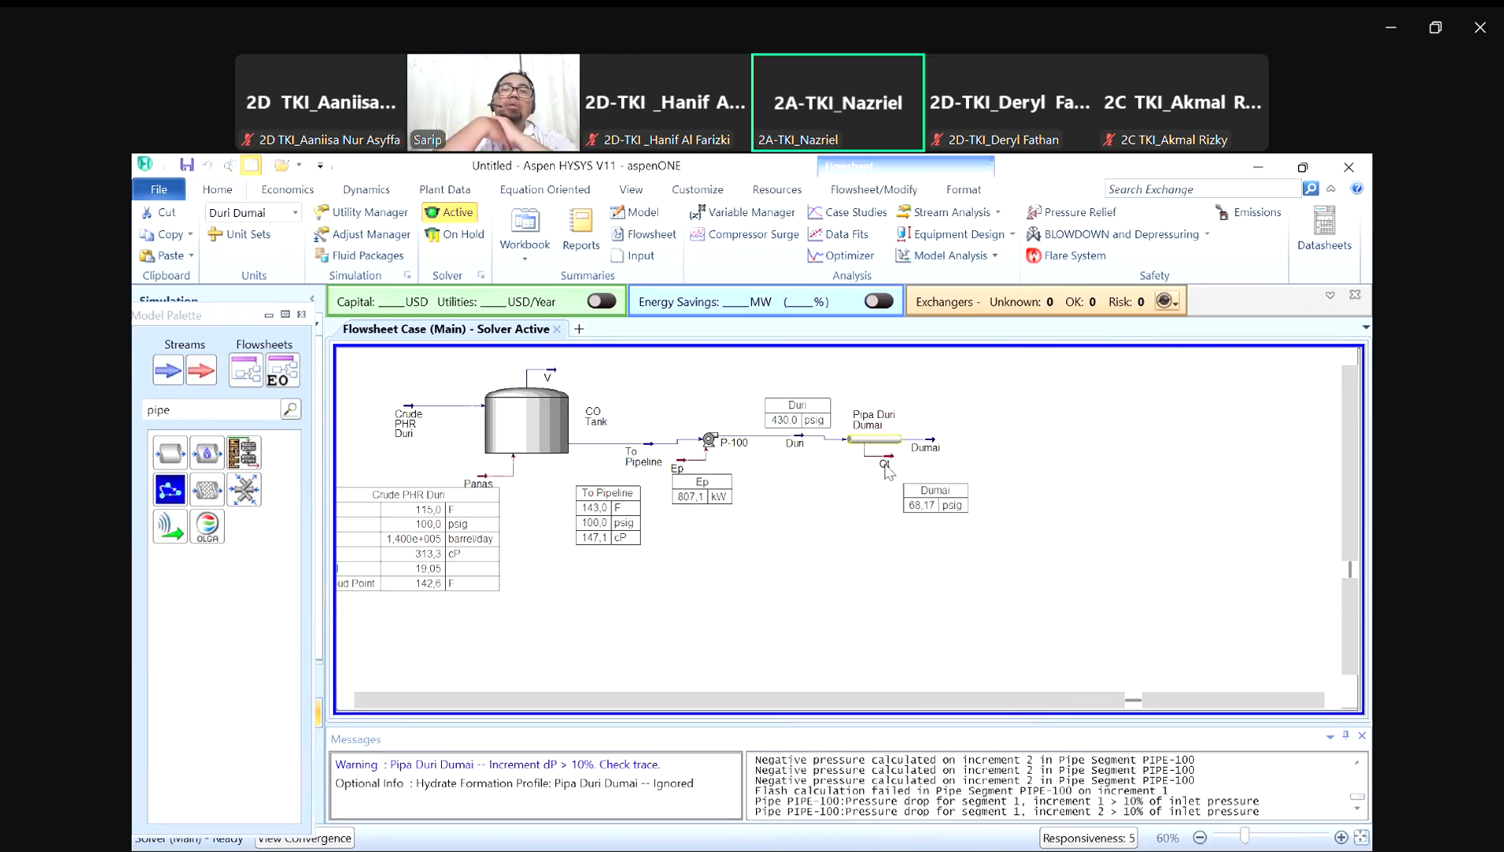
{"action": "right_click", "coordinate": [884, 465]}
{"action": "left_click", "coordinate": [839, 587]}
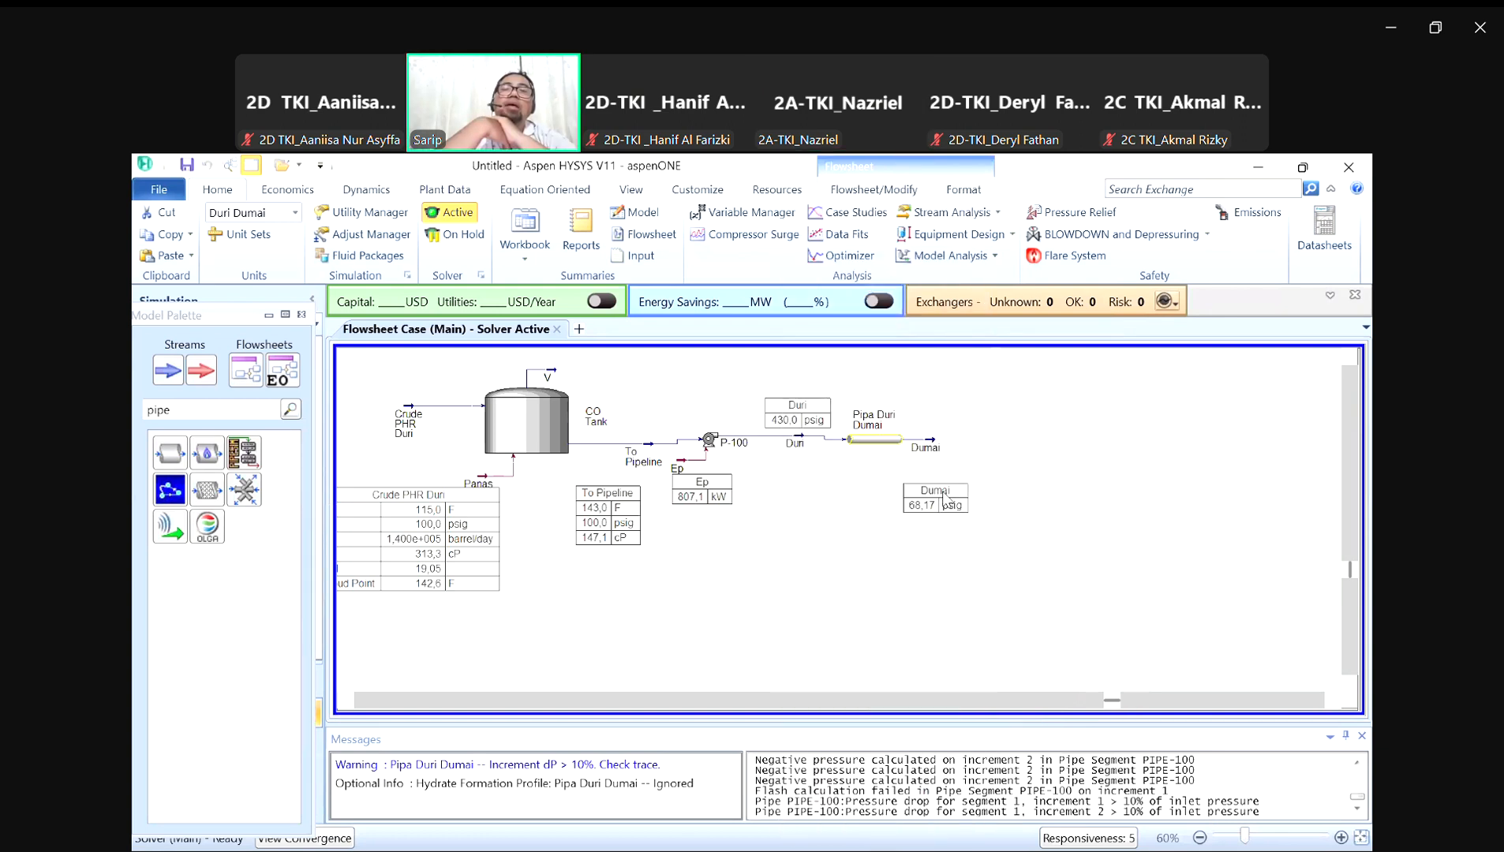
{"action": "left_click_drag", "start_coordinate": [945, 496], "coordinate": [952, 412]}
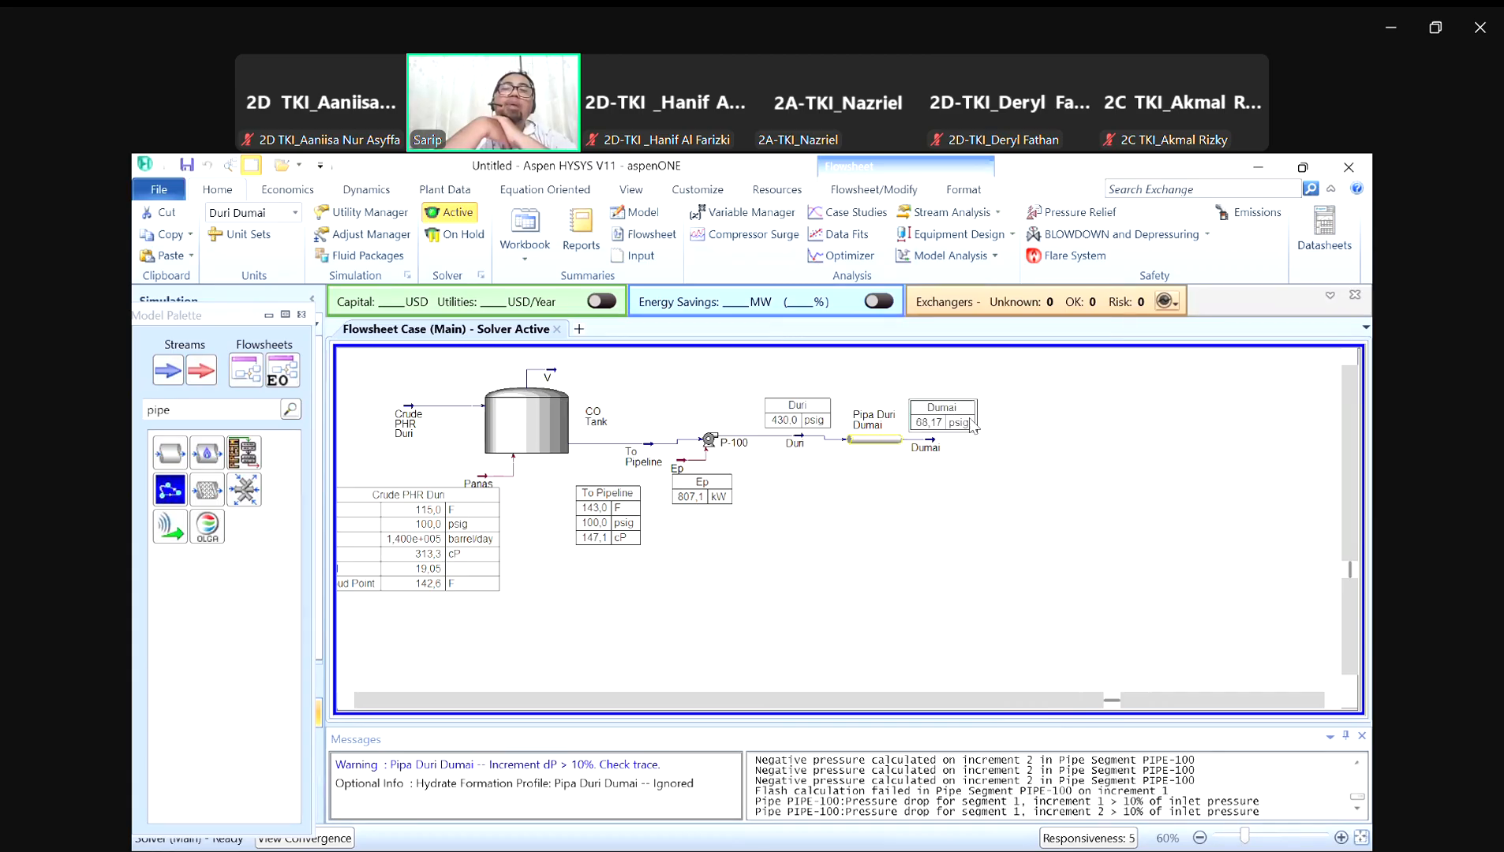
Step: Show the property table of Pipa Duri Dumai on the flowsheet and place it below the pipe
{"action": "right_click", "coordinate": [868, 437]}
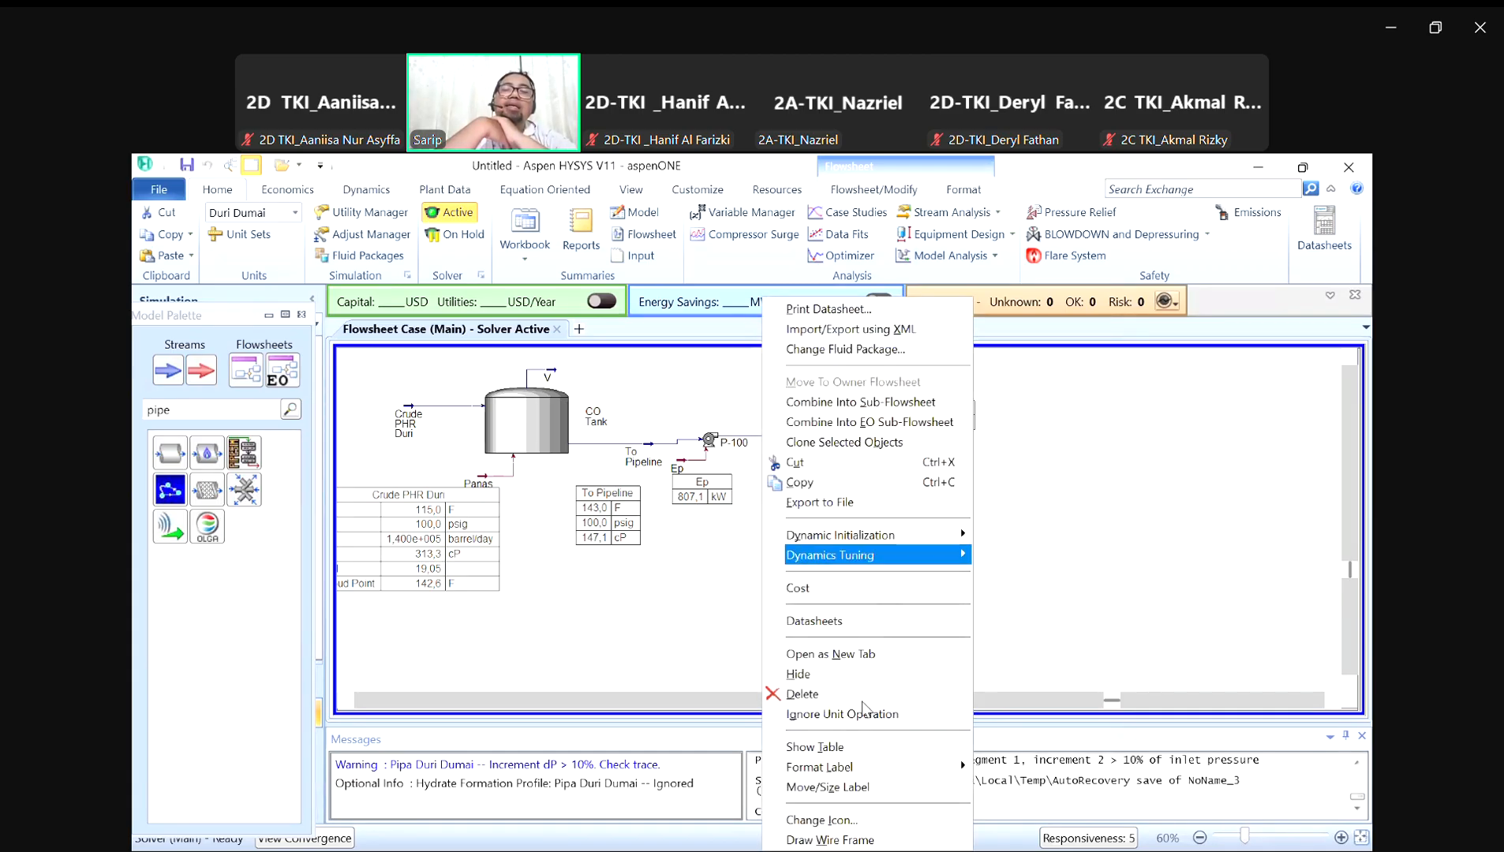
{"action": "left_click", "coordinate": [838, 746]}
{"action": "left_click_drag", "start_coordinate": [987, 521], "coordinate": [910, 513]}
Step: In the Pipa Duri Dumai table, rename the Inside Diameter(1) label as ID and the Outside Diameter(1) label as OD
{"action": "double_click", "coordinate": [909, 513]}
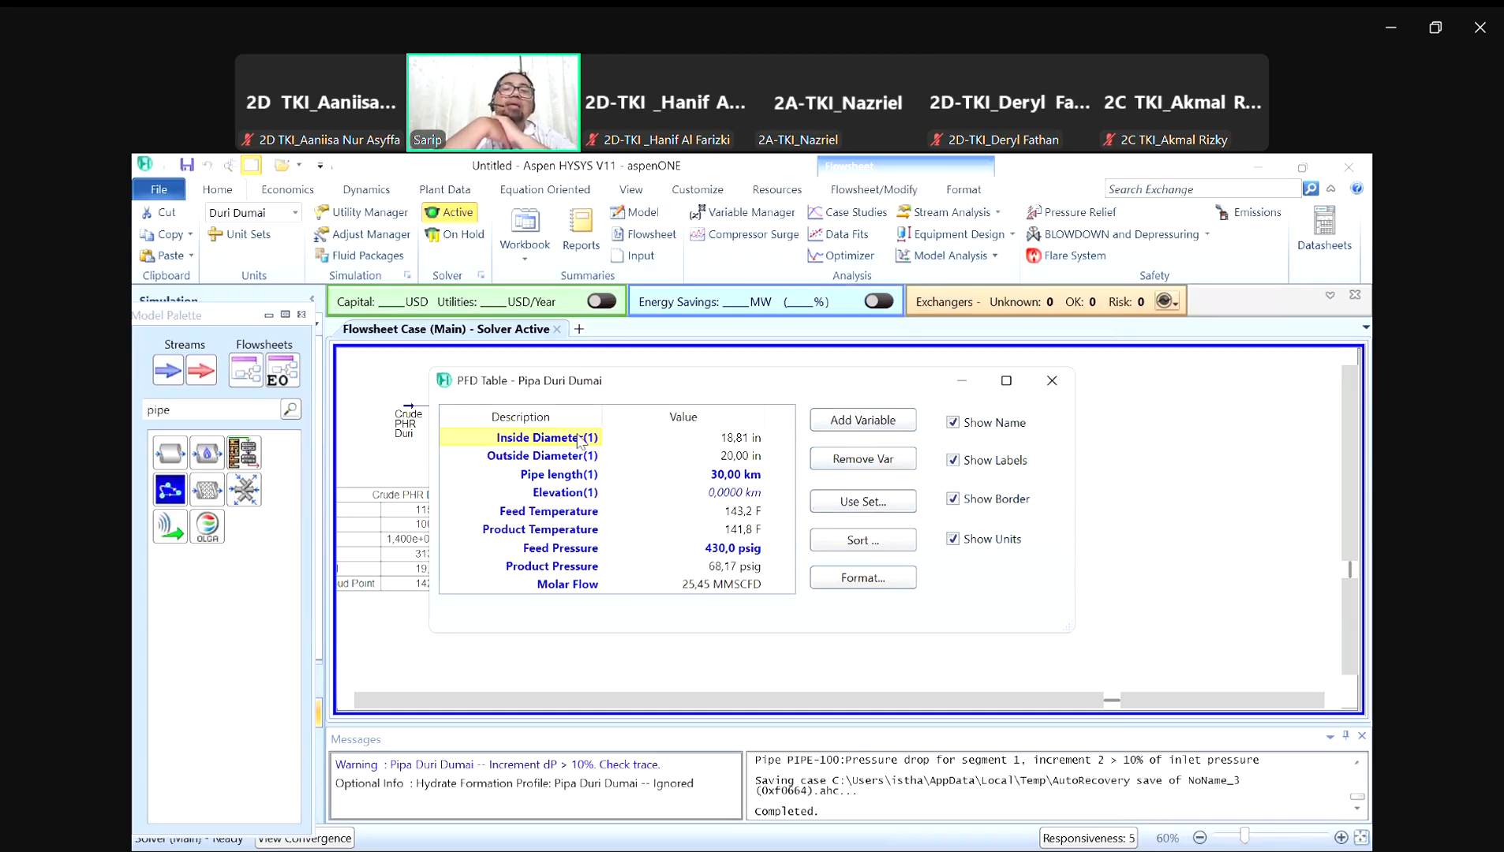
{"action": "type", "text": "ID"}
{"action": "key", "text": "Return"}
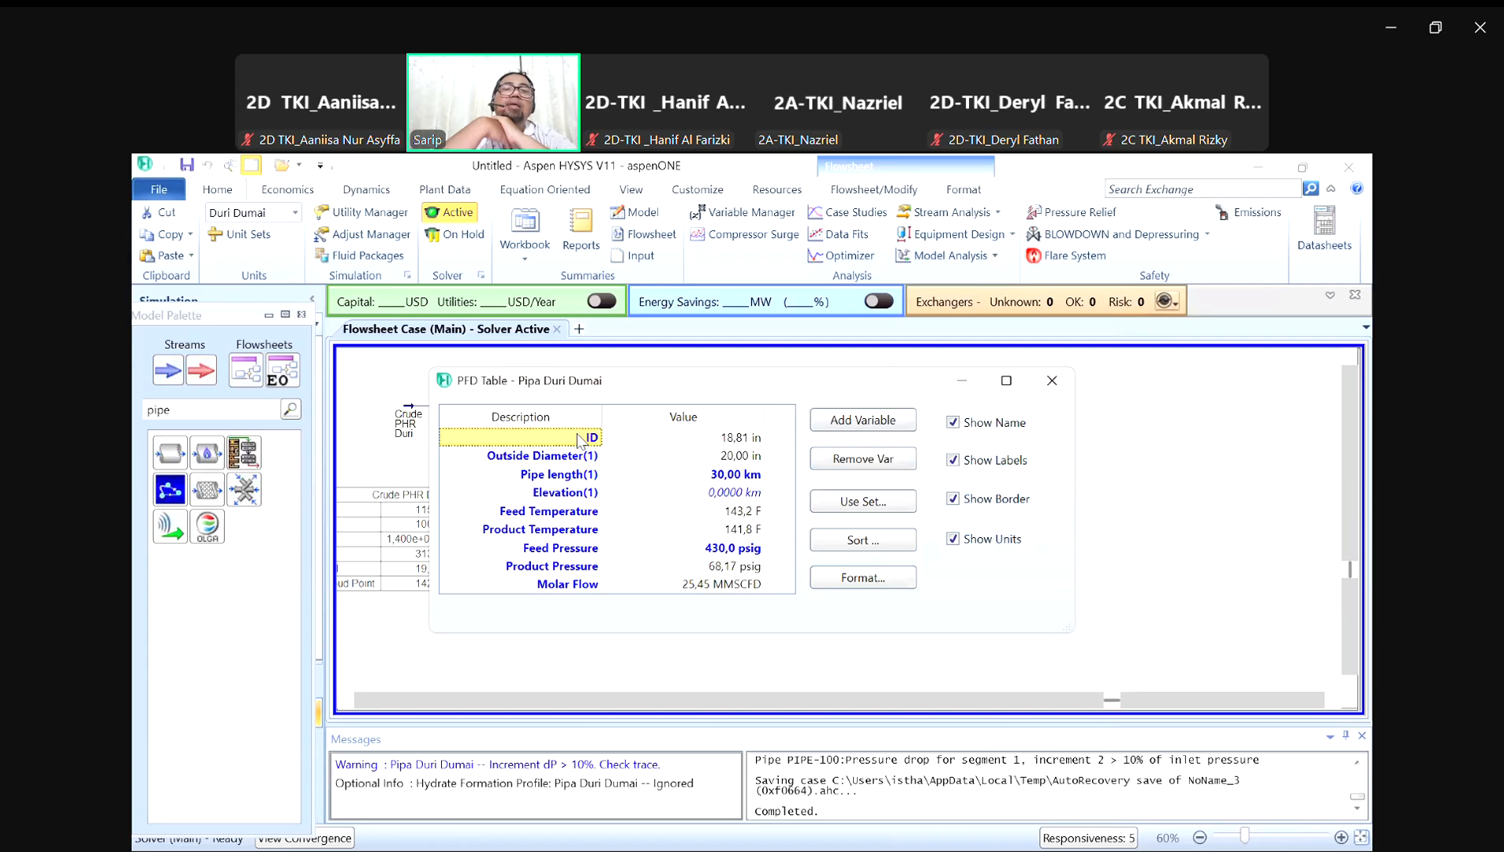
{"action": "left_click", "coordinate": [580, 458]}
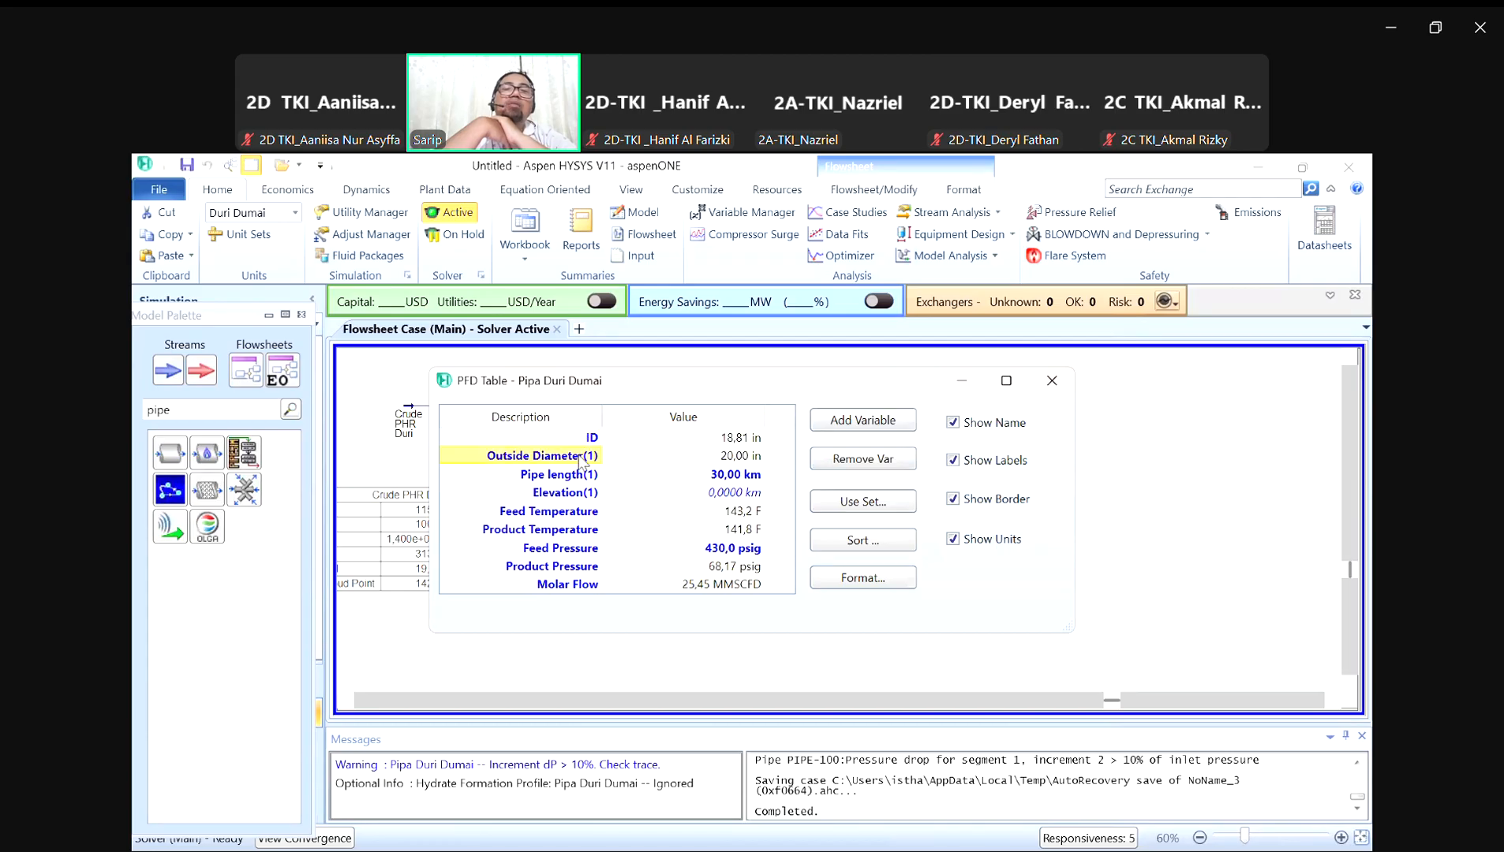
{"action": "type", "text": "OD"}
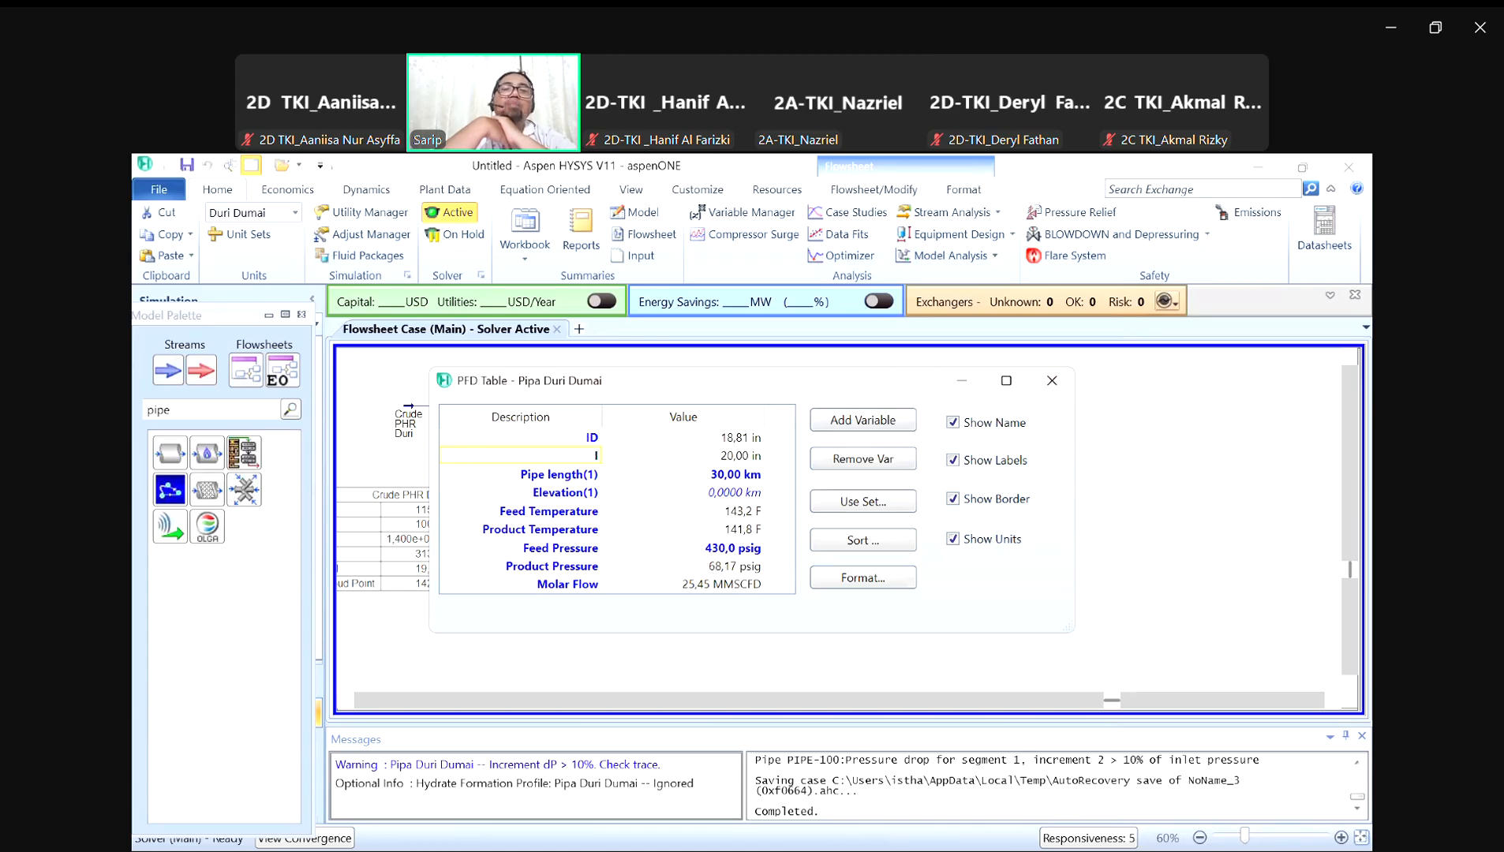
{"action": "key", "text": "Return"}
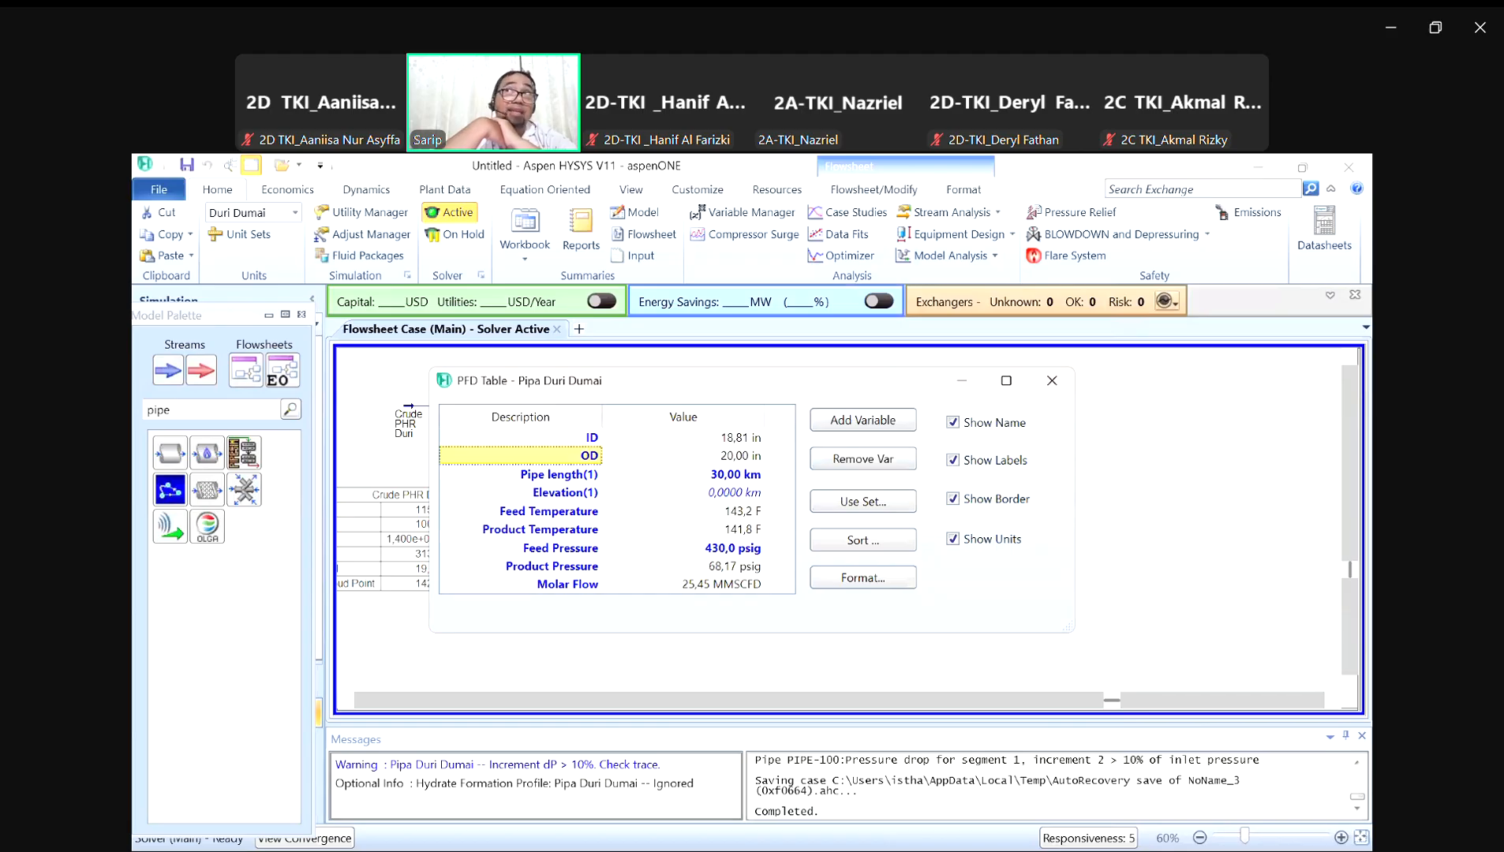
Step: In the Pipa Duri Dumai table, rename the Pipe length(1) label as L and the Elevation(1) label as E
{"action": "left_click", "coordinate": [598, 477]}
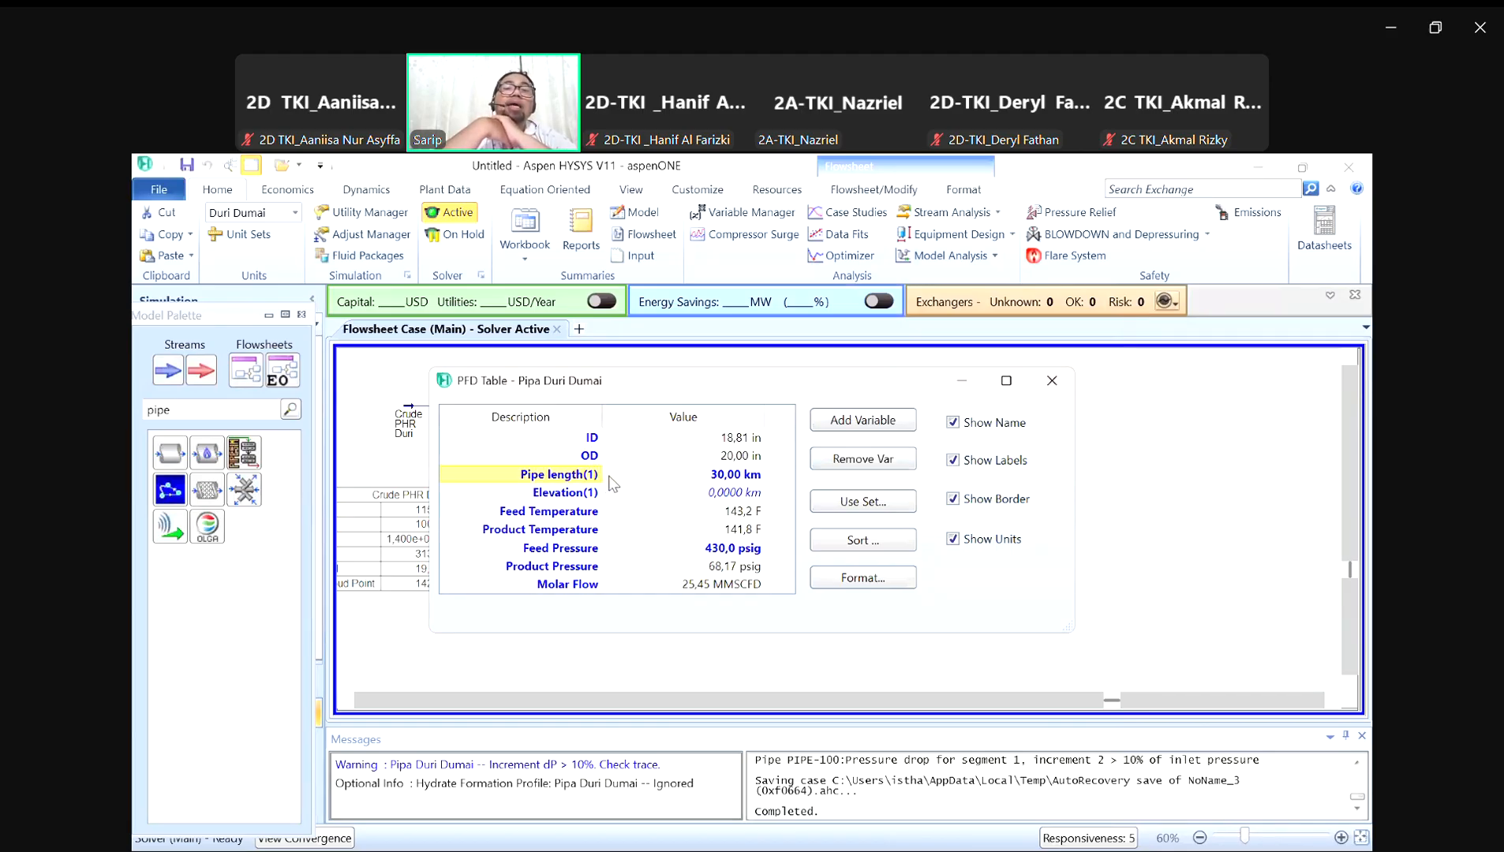
{"action": "double_click", "coordinate": [581, 471]}
{"action": "type", "text": "L"}
{"action": "left_click", "coordinate": [574, 497]}
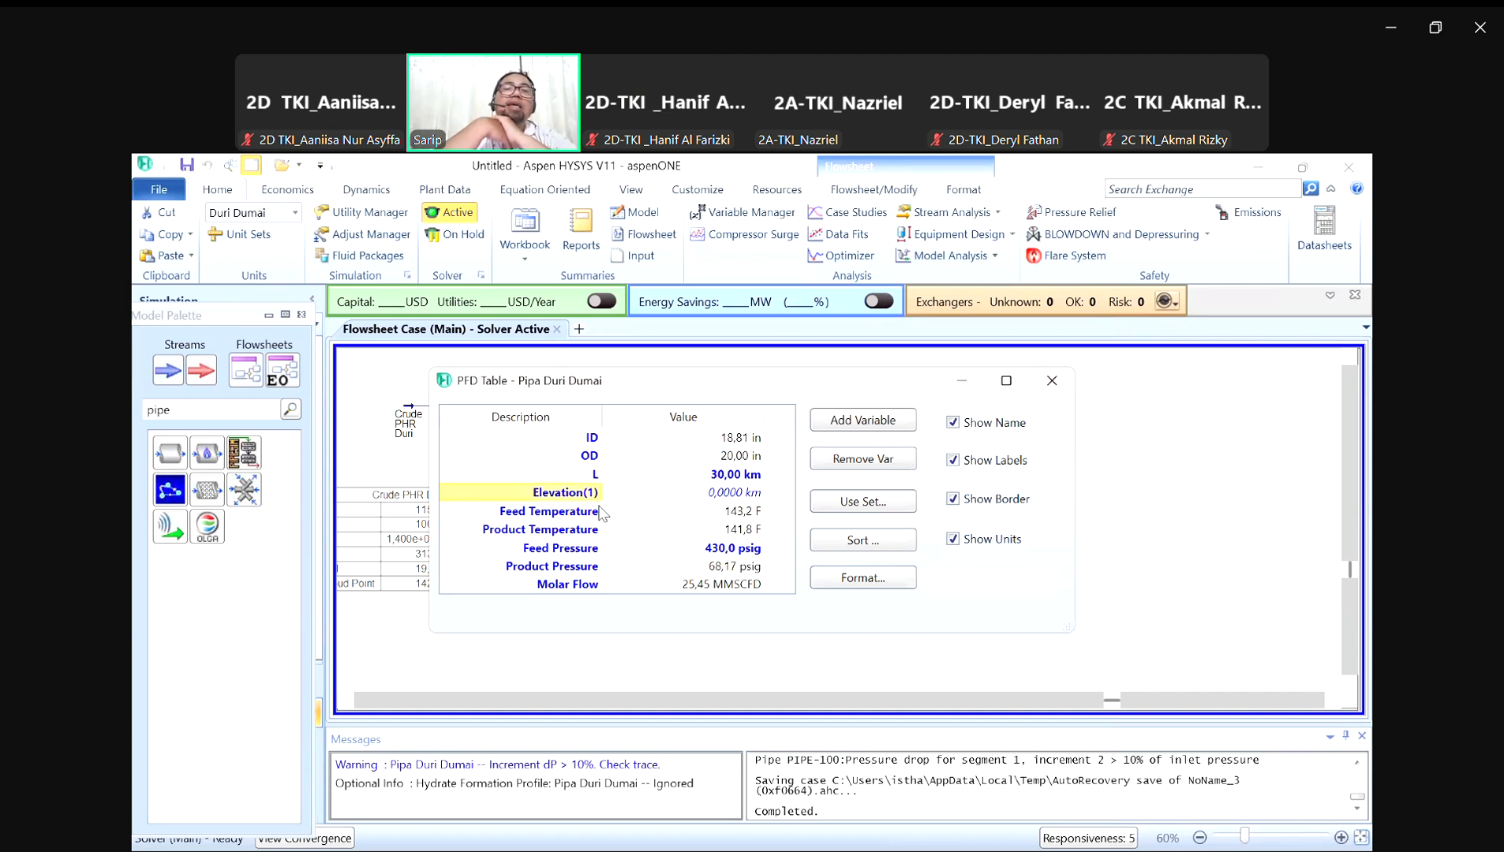
{"action": "type", "text": "E"}
{"action": "key", "text": "Return"}
Step: Remove the feed and product temperatures, feed and product pressures and molar flow from the Pipa Duri Dumai table
{"action": "left_click", "coordinate": [589, 518]}
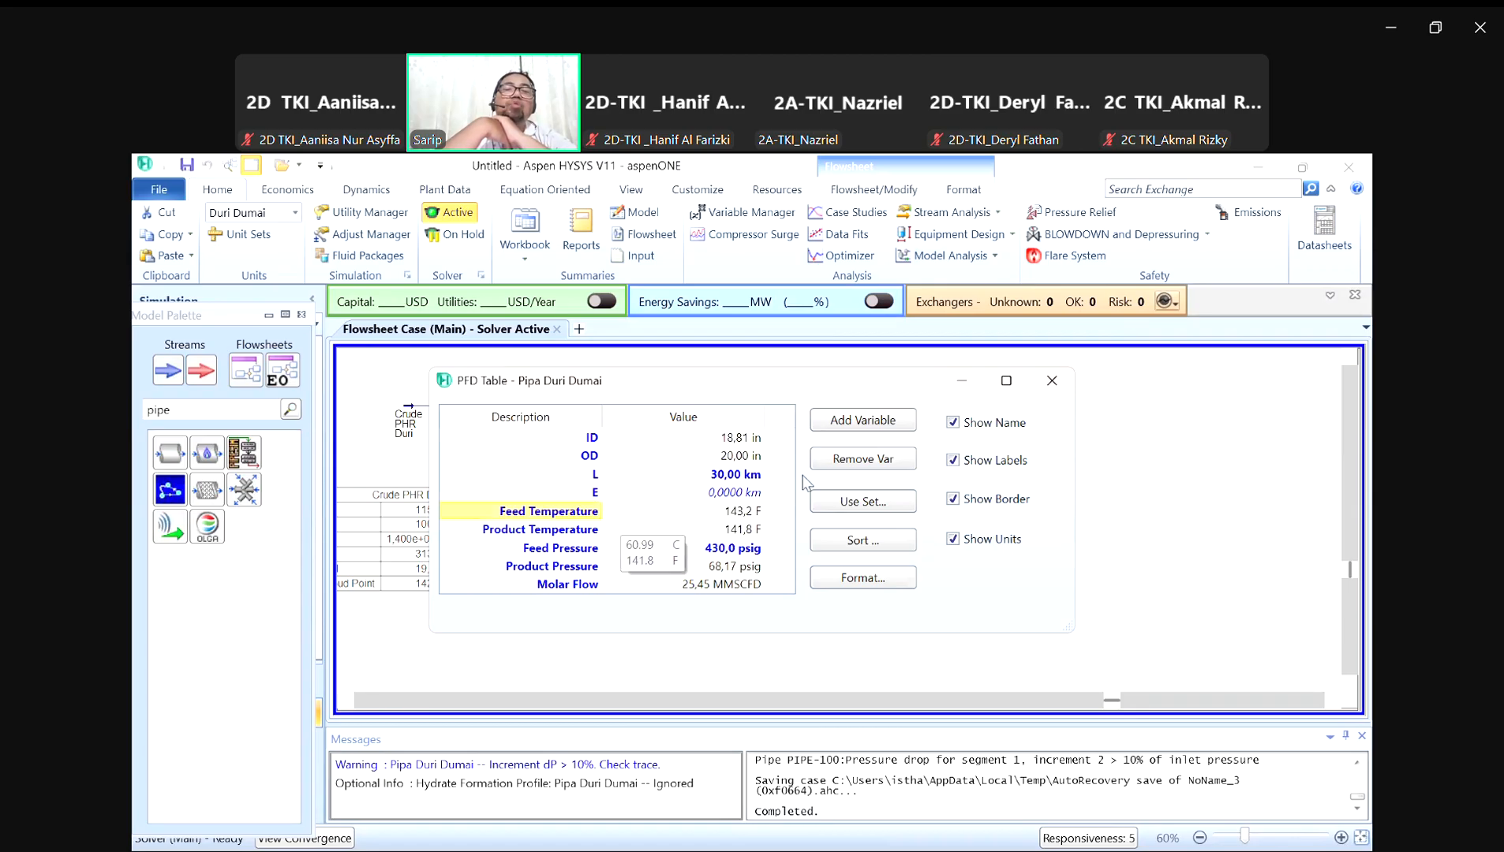
{"action": "left_click", "coordinate": [858, 464]}
{"action": "left_click", "coordinate": [858, 468]}
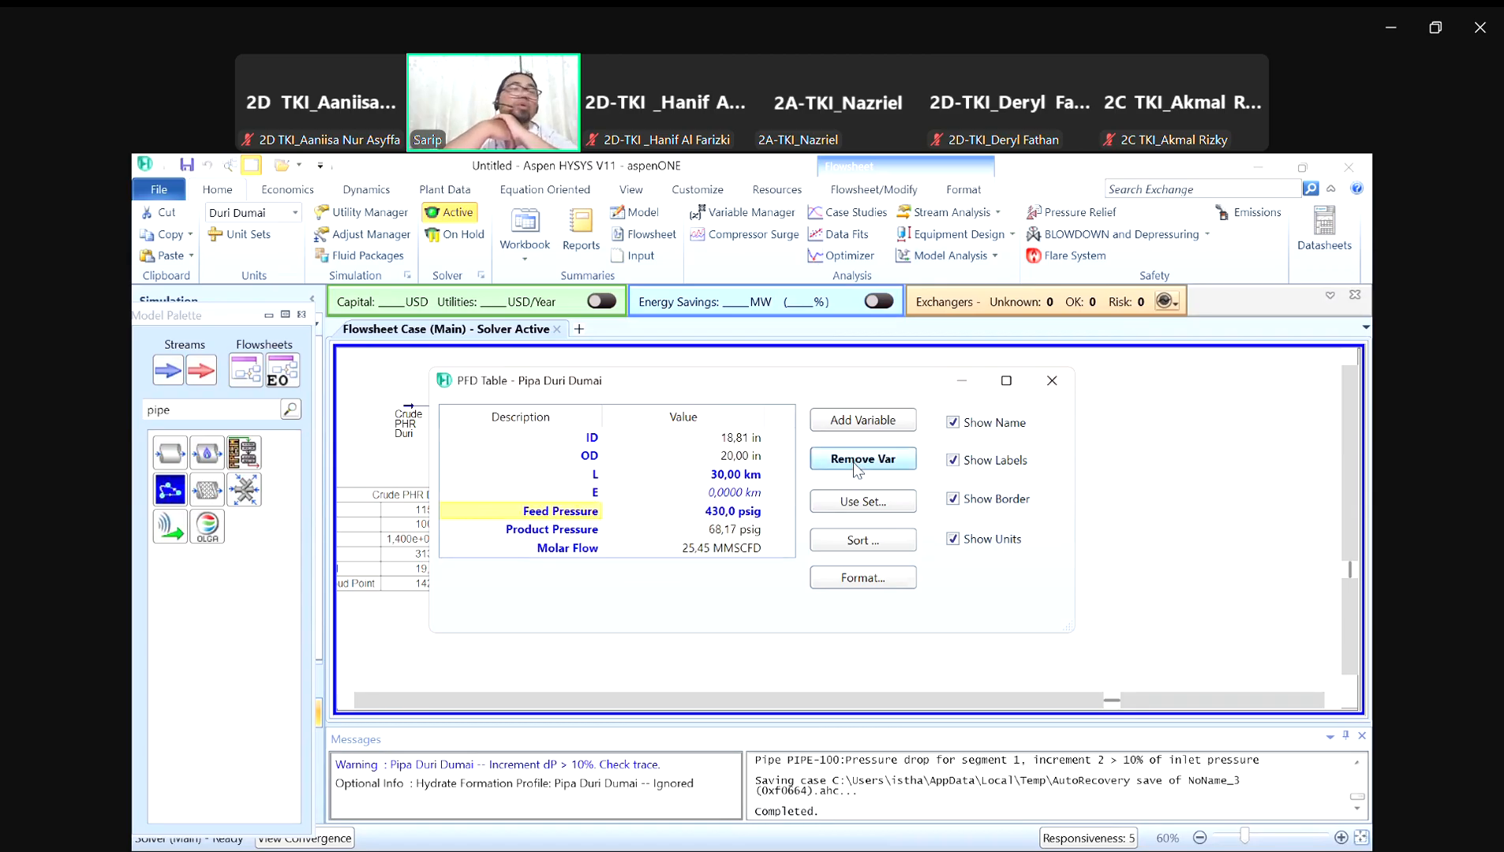
{"action": "left_click", "coordinate": [858, 468]}
{"action": "left_click", "coordinate": [857, 470]}
{"action": "left_click", "coordinate": [854, 465]}
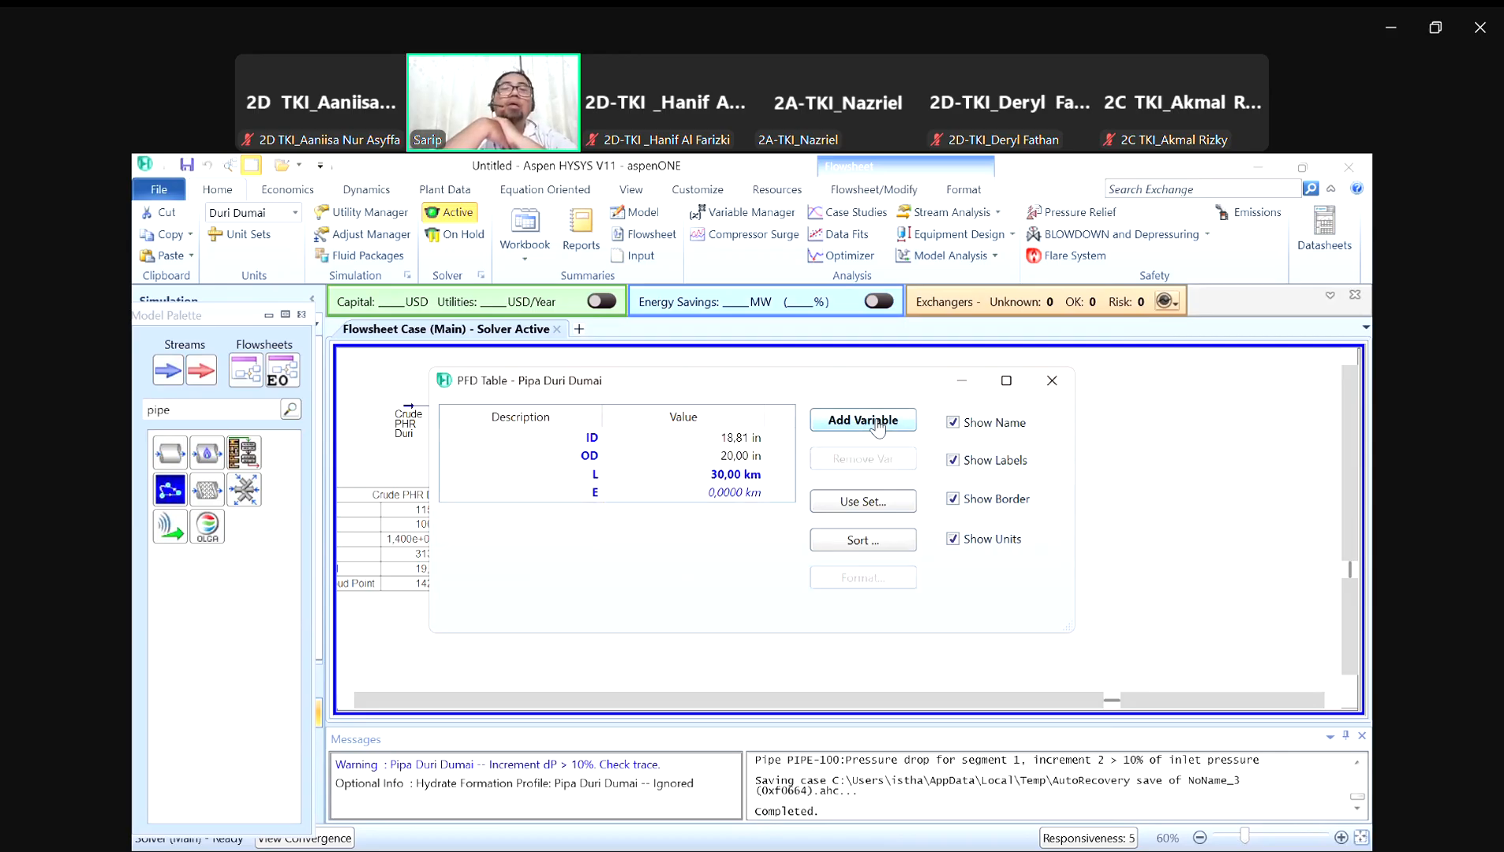
Step: Search the variables for VELOC and add Liquid Velocity_1 to the Pipa Duri Dumai table
{"action": "left_click", "coordinate": [877, 429]}
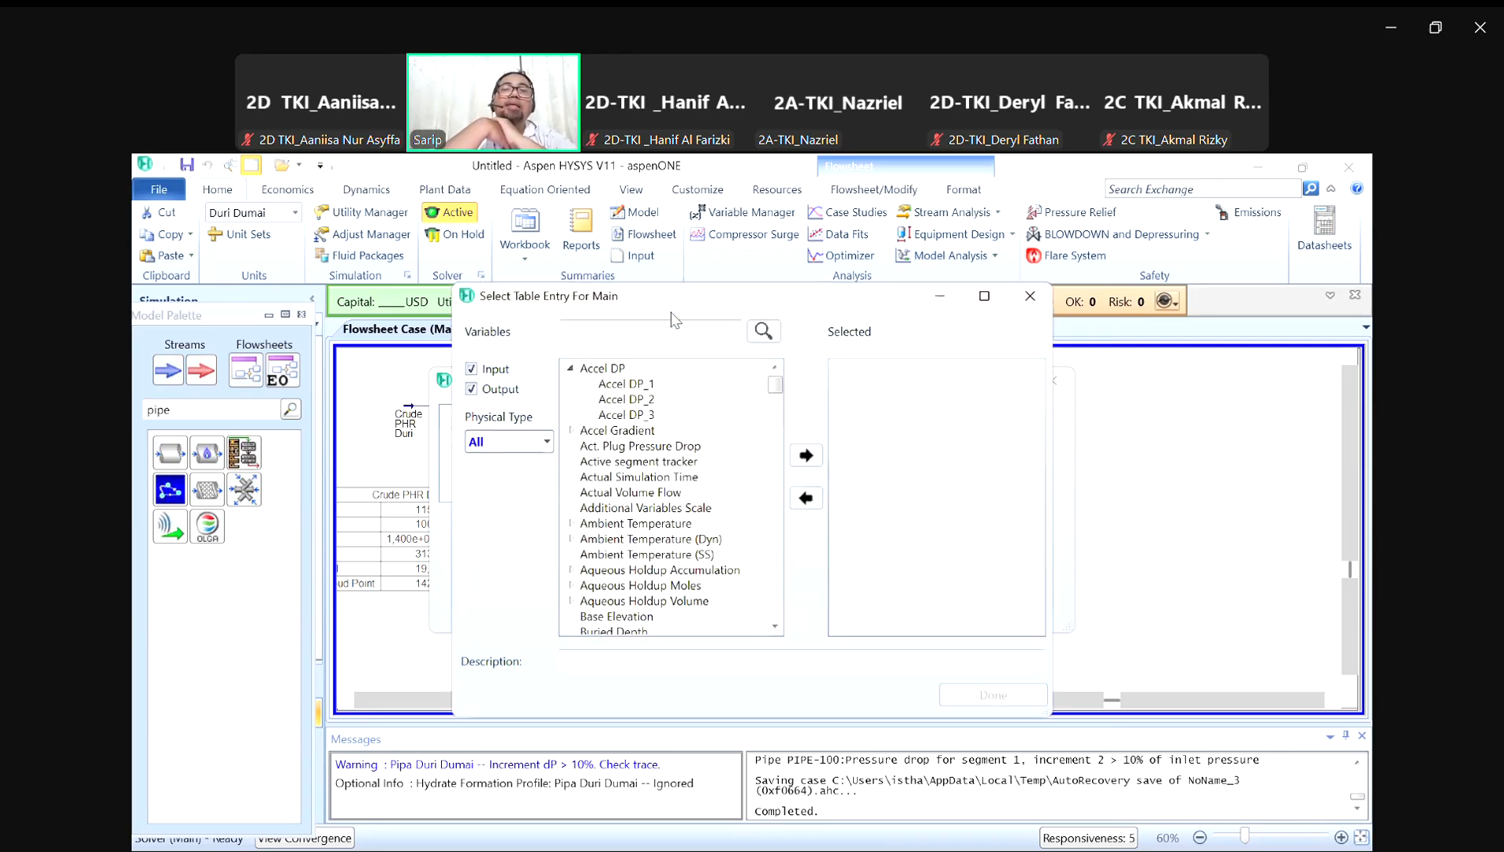
{"action": "left_click", "coordinate": [672, 335]}
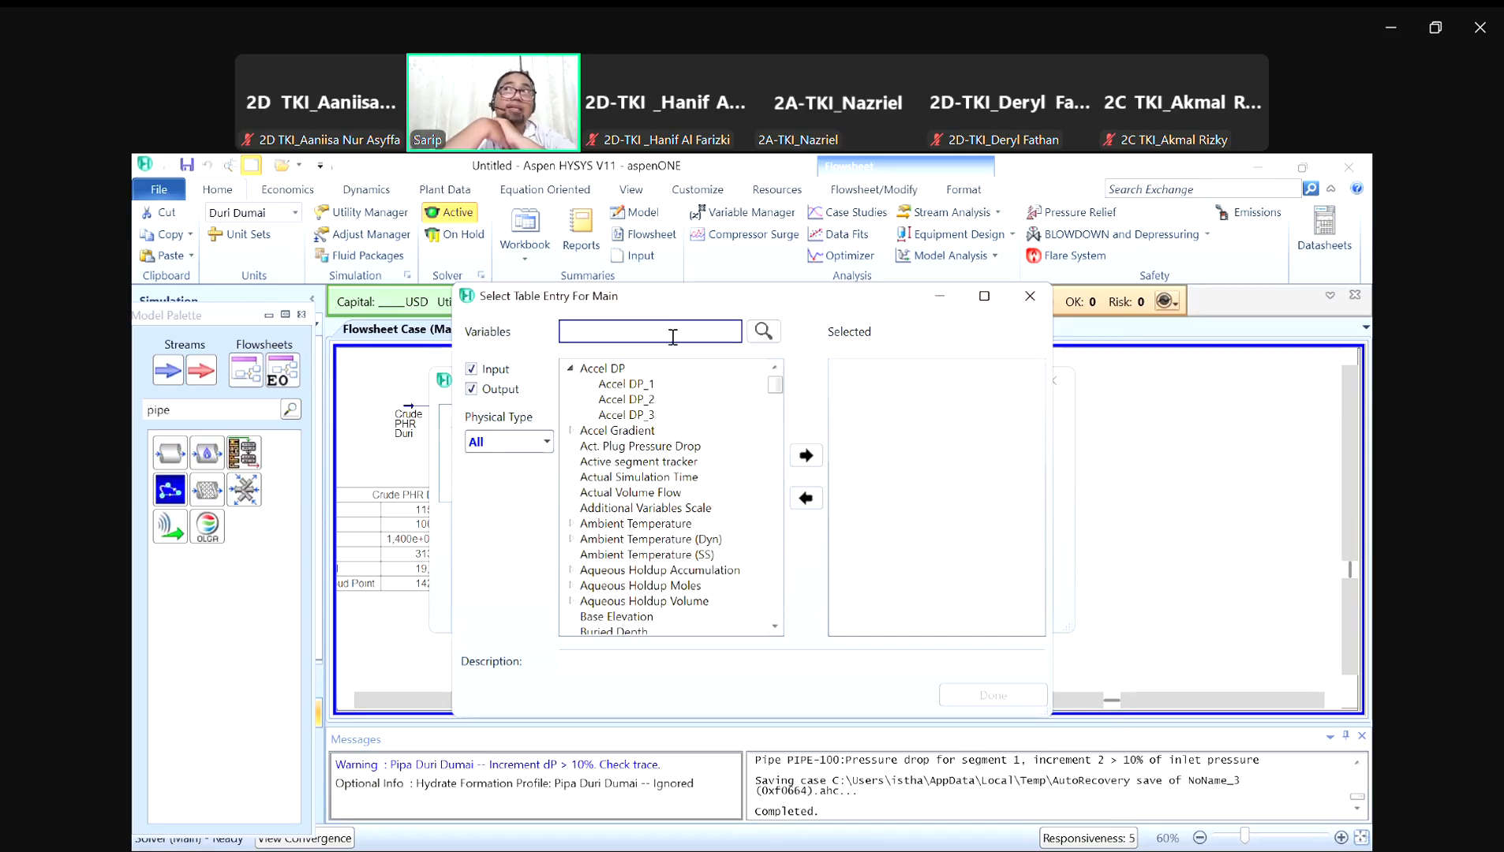
{"action": "type", "text": "VELOC"}
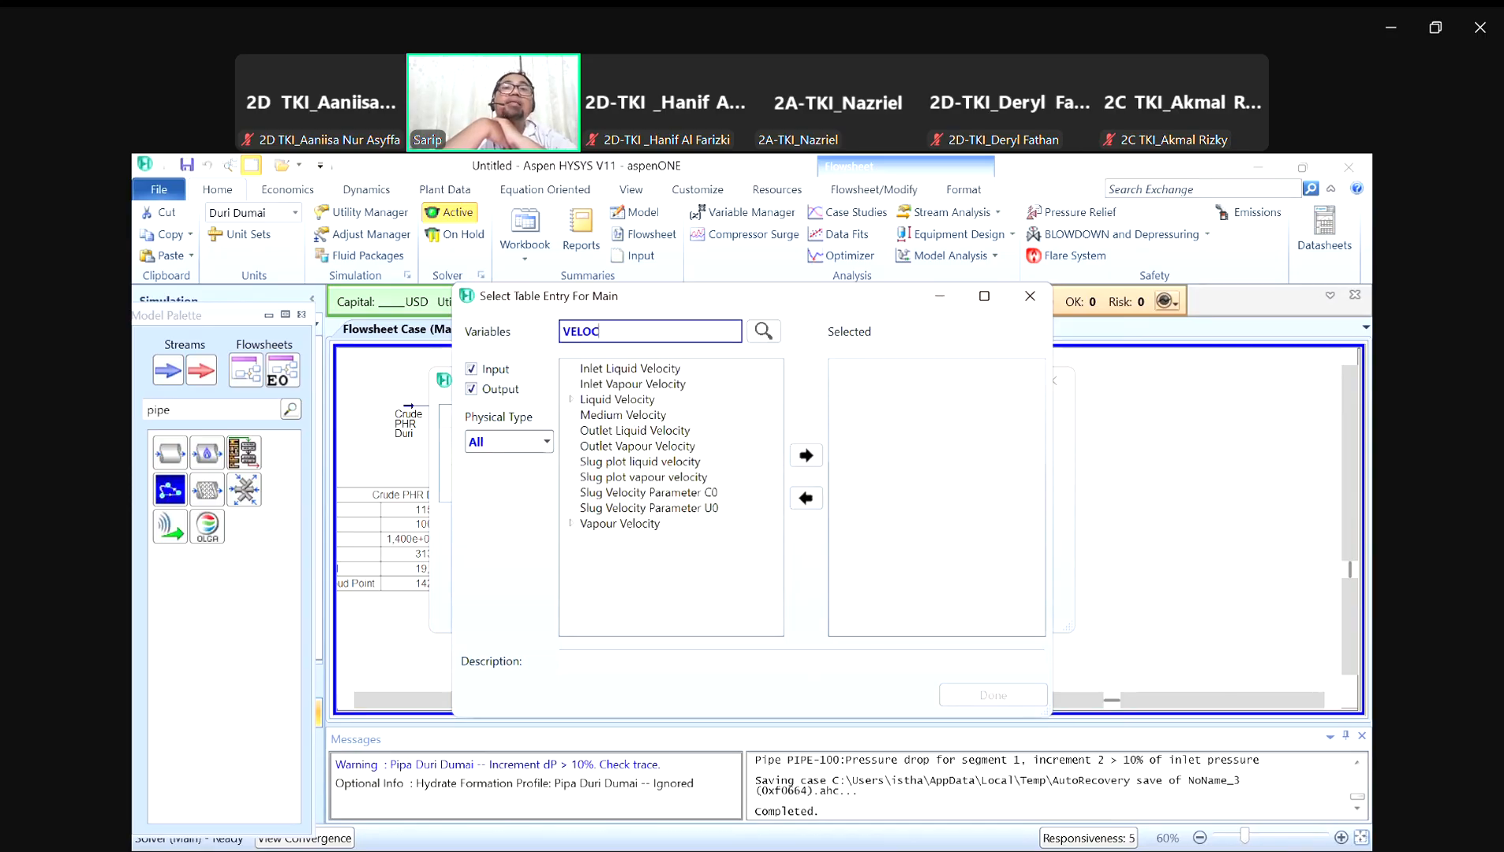
{"action": "left_click", "coordinate": [573, 401]}
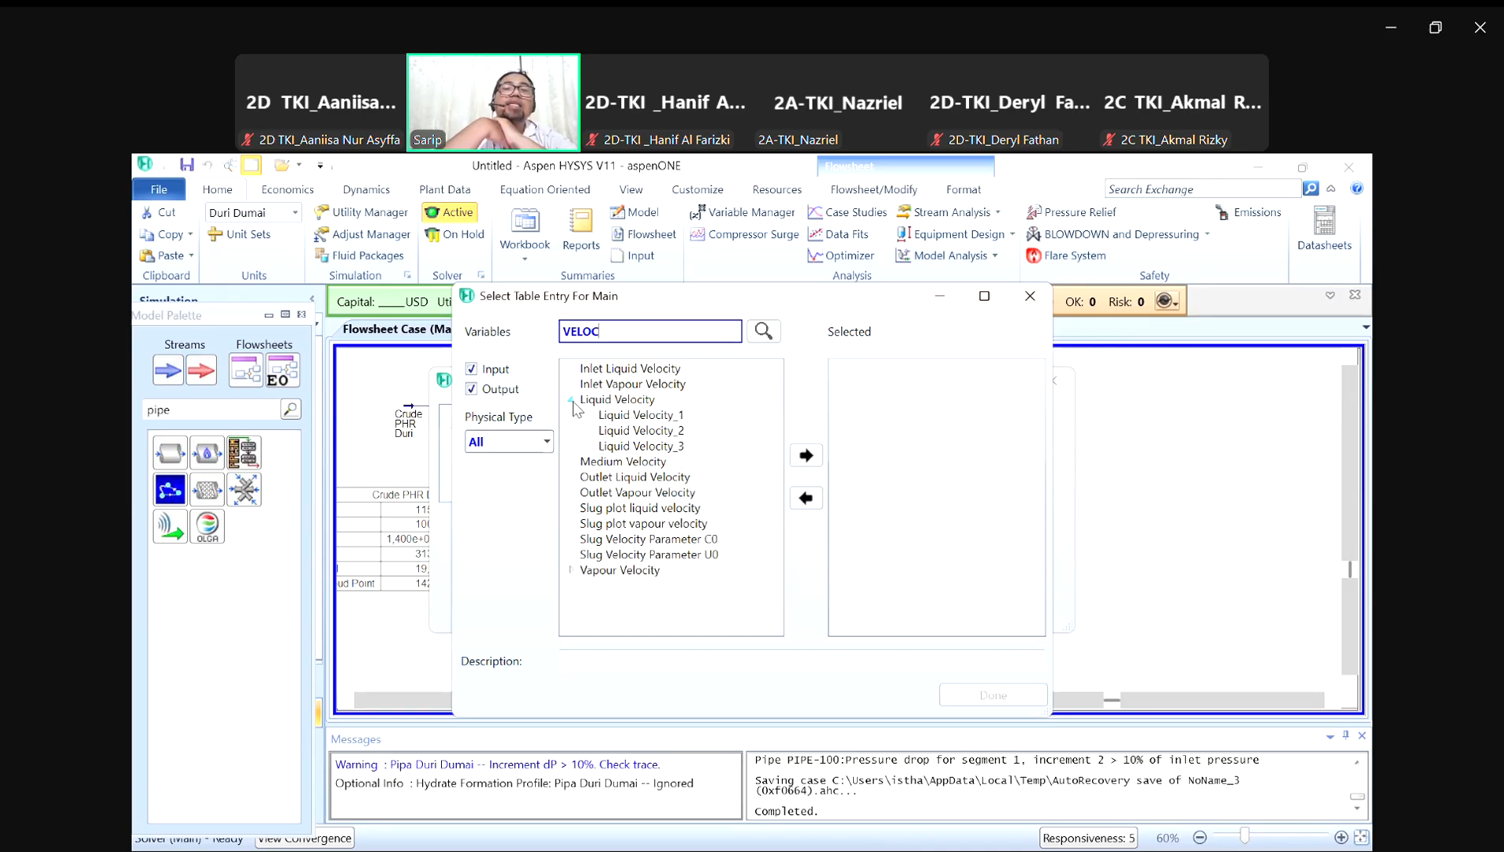
{"action": "left_click", "coordinate": [572, 401]}
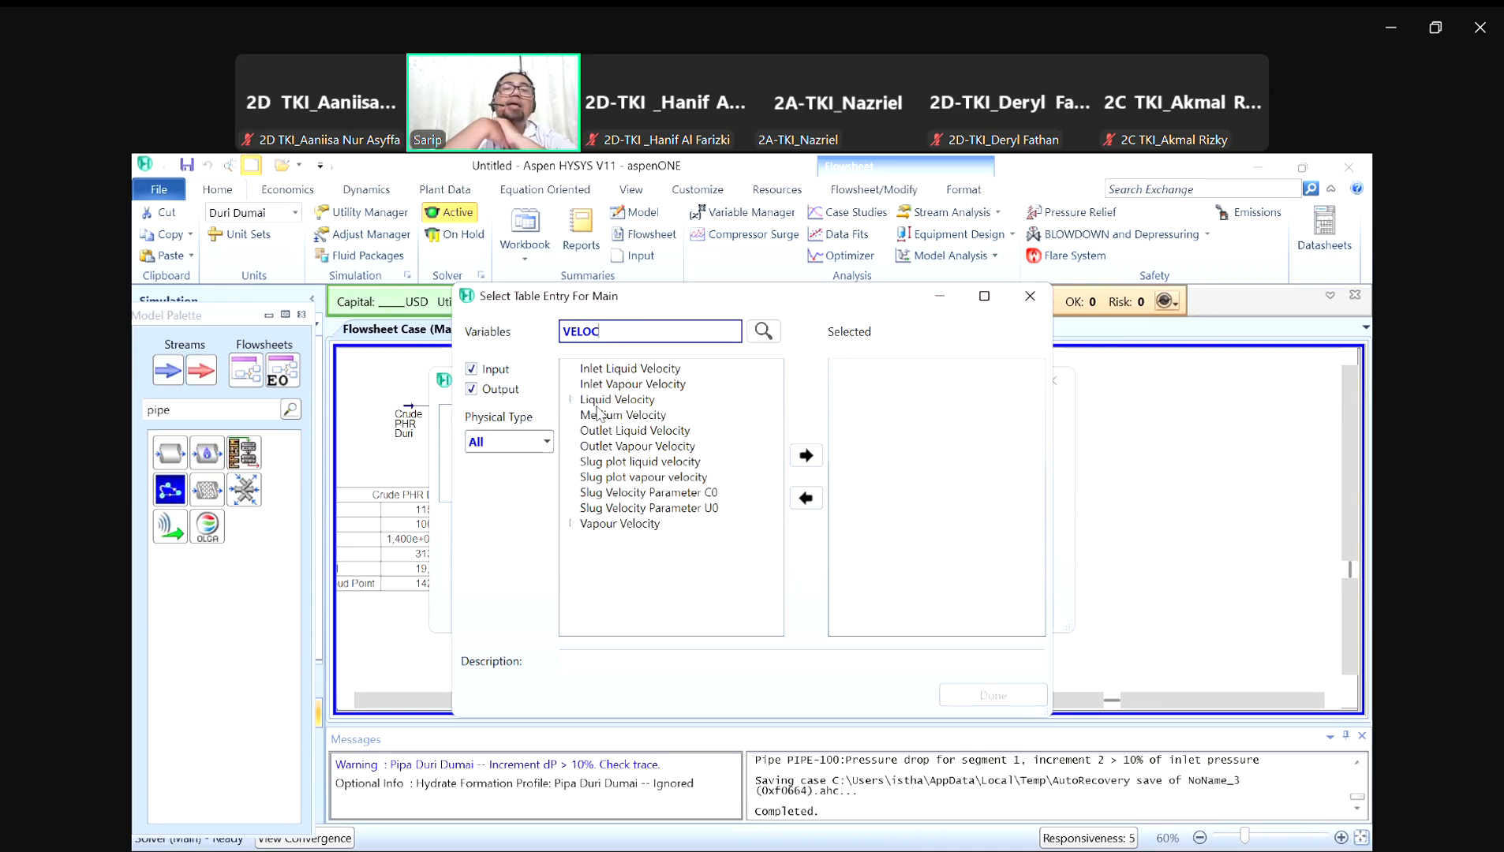
{"action": "left_click", "coordinate": [571, 400]}
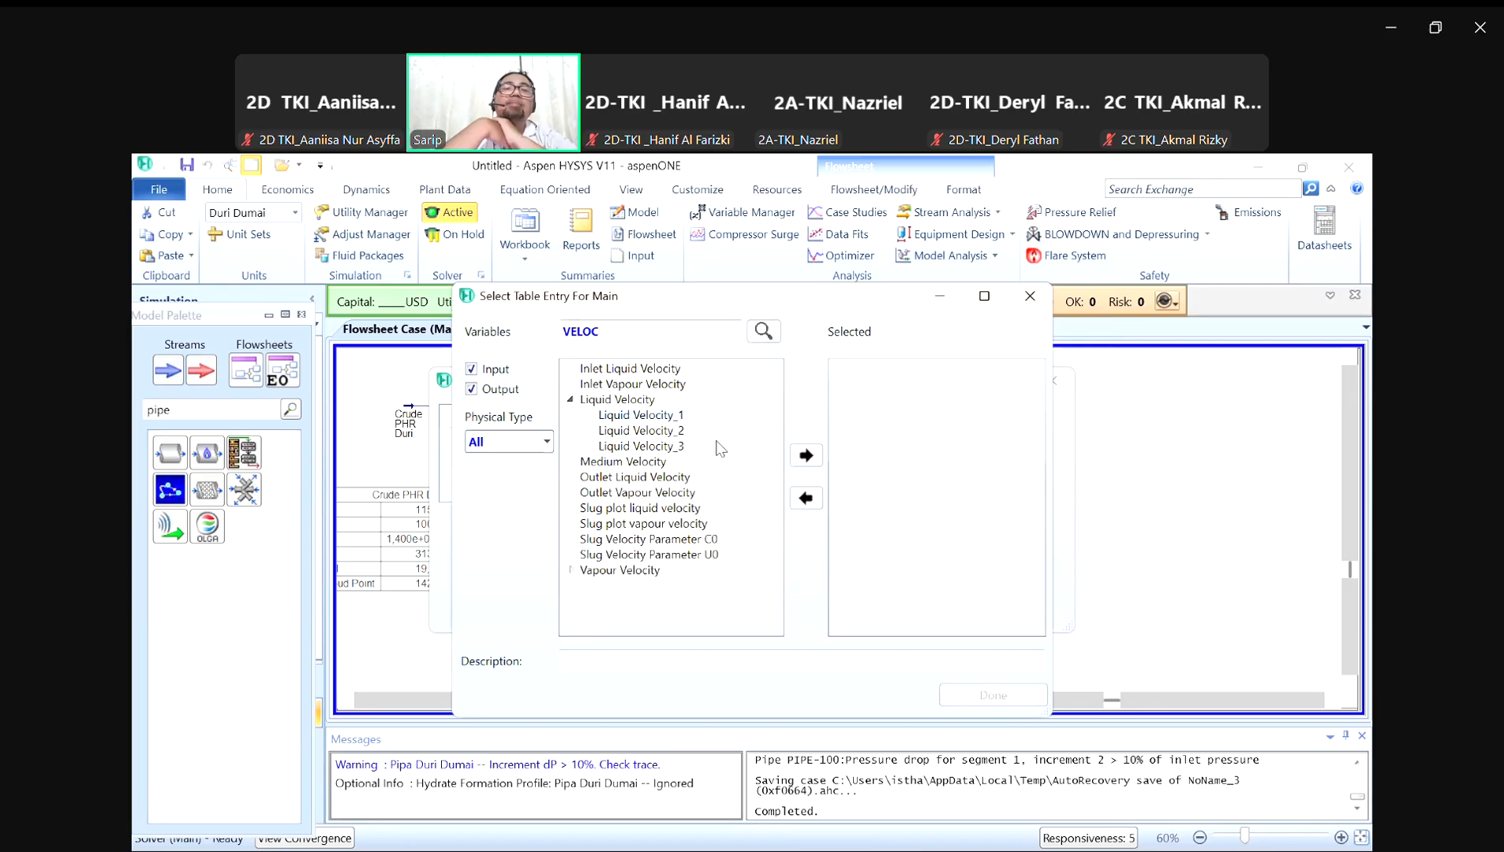
{"action": "left_click", "coordinate": [801, 462]}
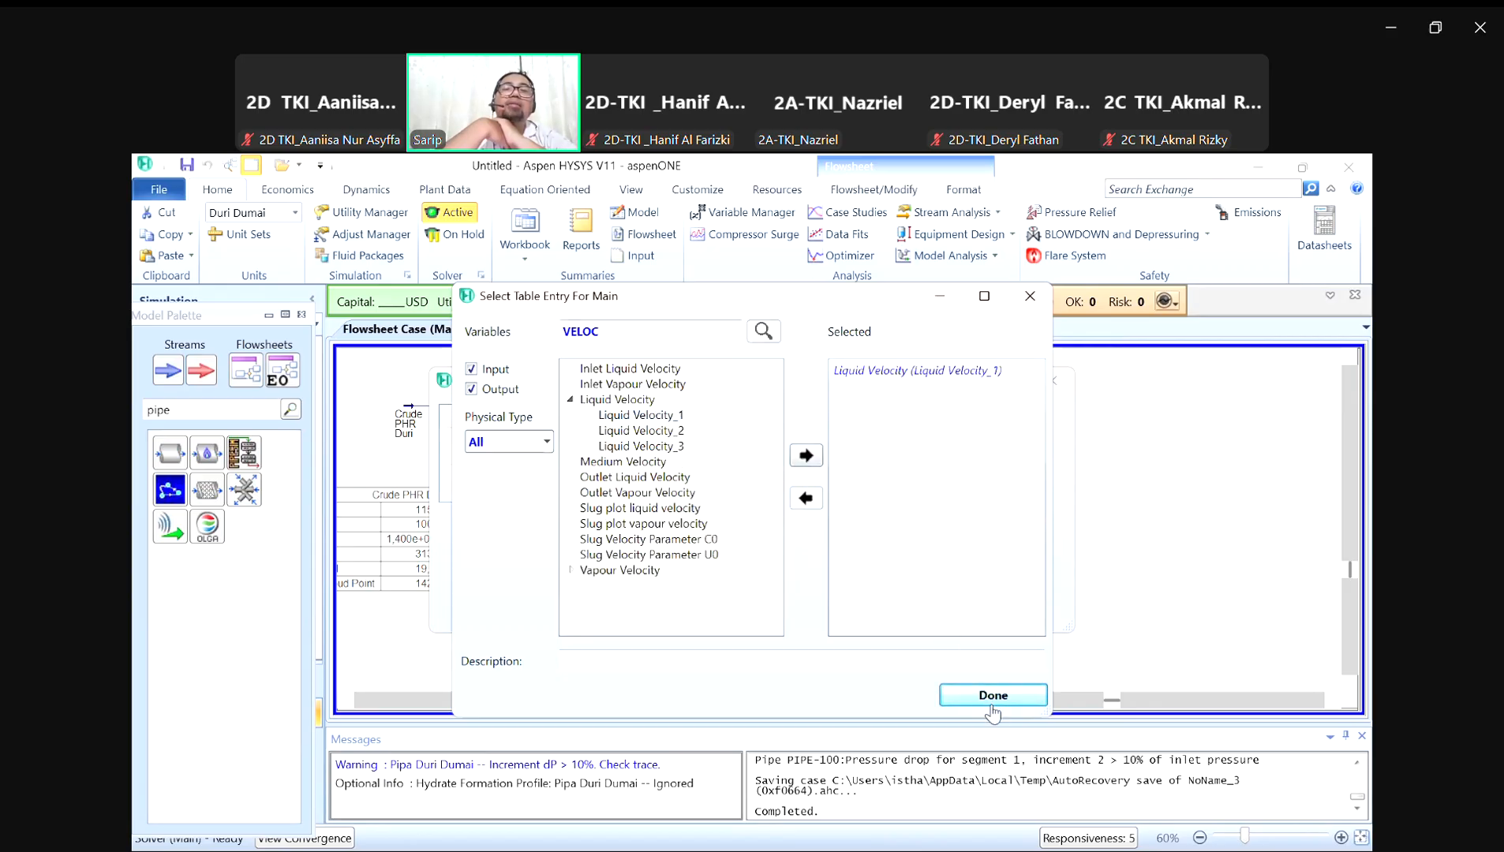
{"action": "left_click", "coordinate": [991, 698]}
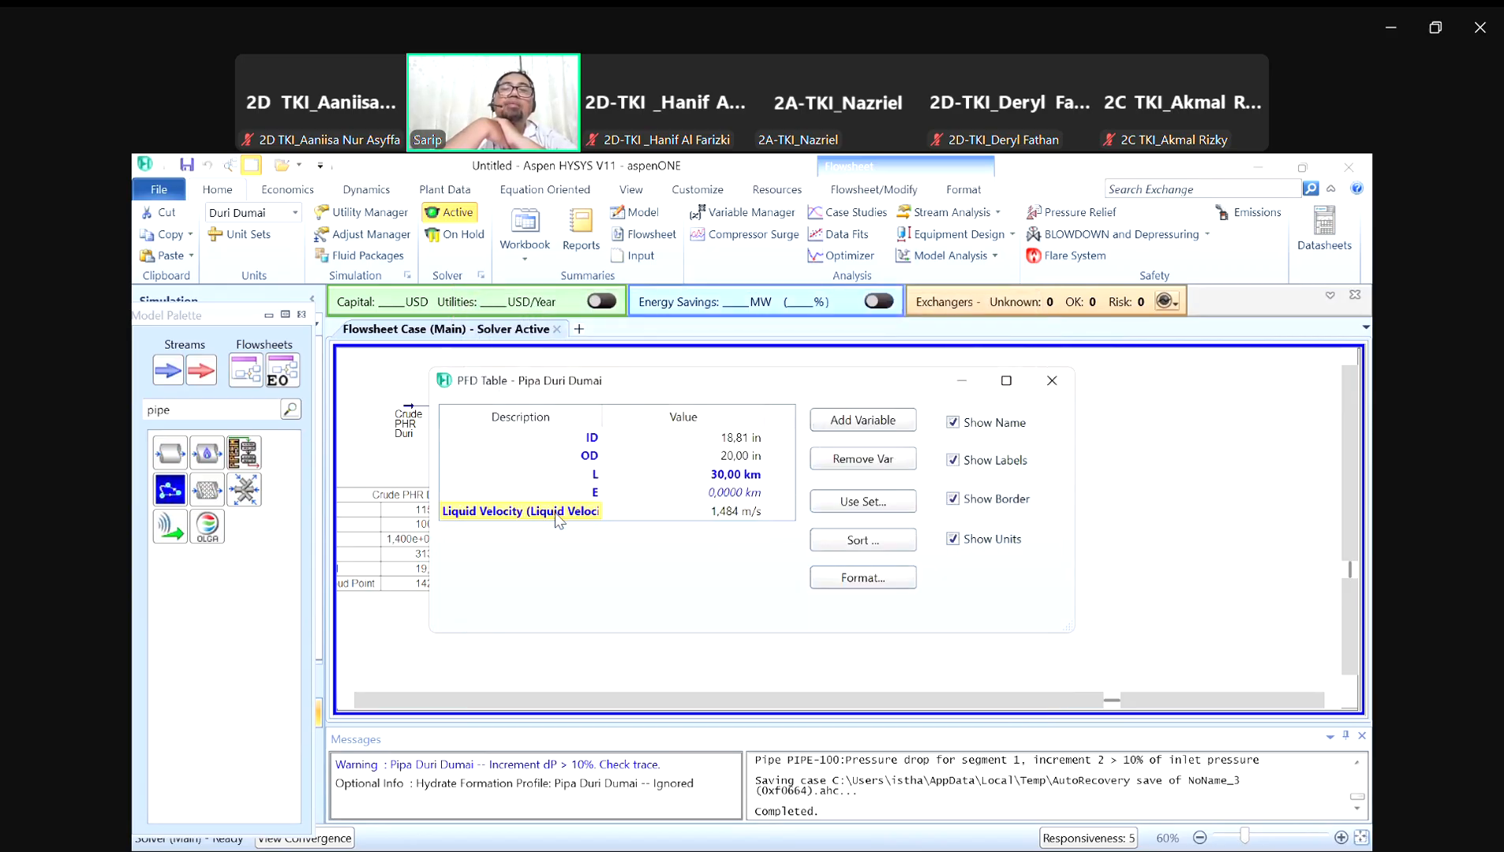
Step: Rename the liquid velocity label as v, close the table settings and centre the table below the pipe on the flowsheet
{"action": "mouse_move", "coordinate": [745, 509]}
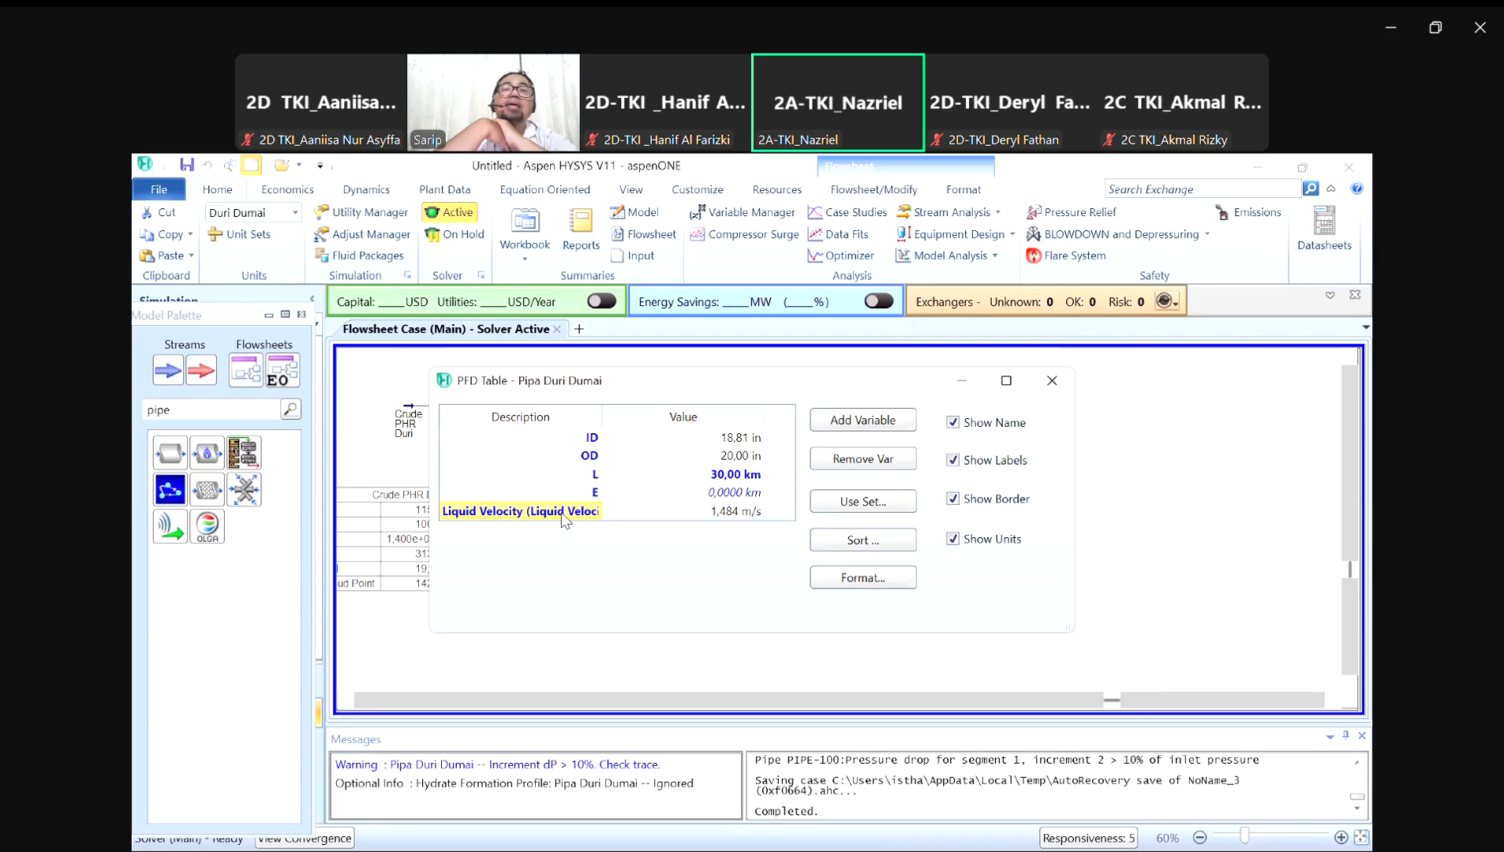
{"action": "type", "text": "V"}
{"action": "key", "text": "Return"}
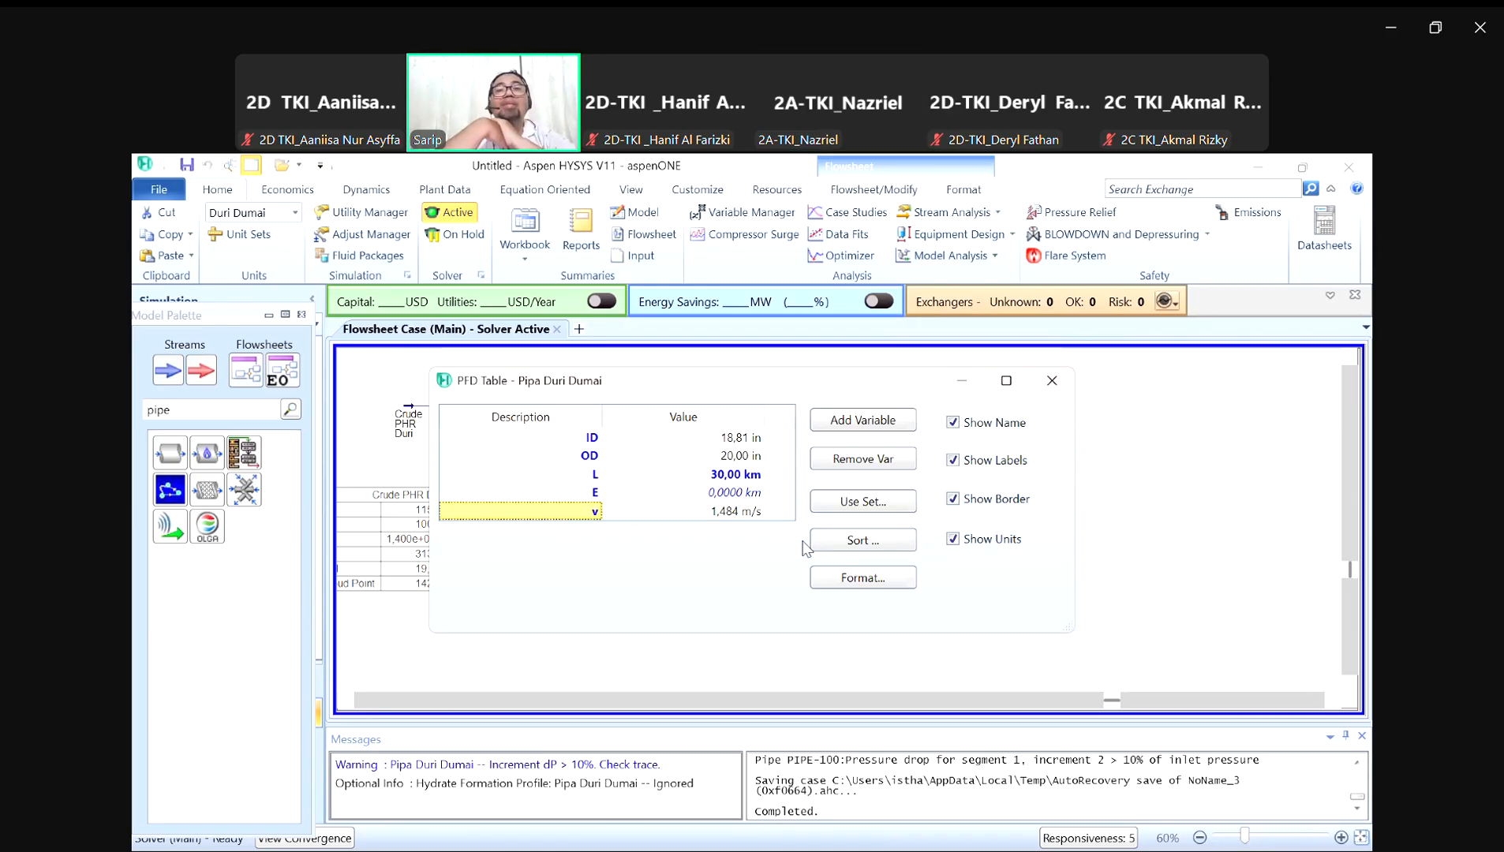
{"action": "left_click", "coordinate": [1052, 382]}
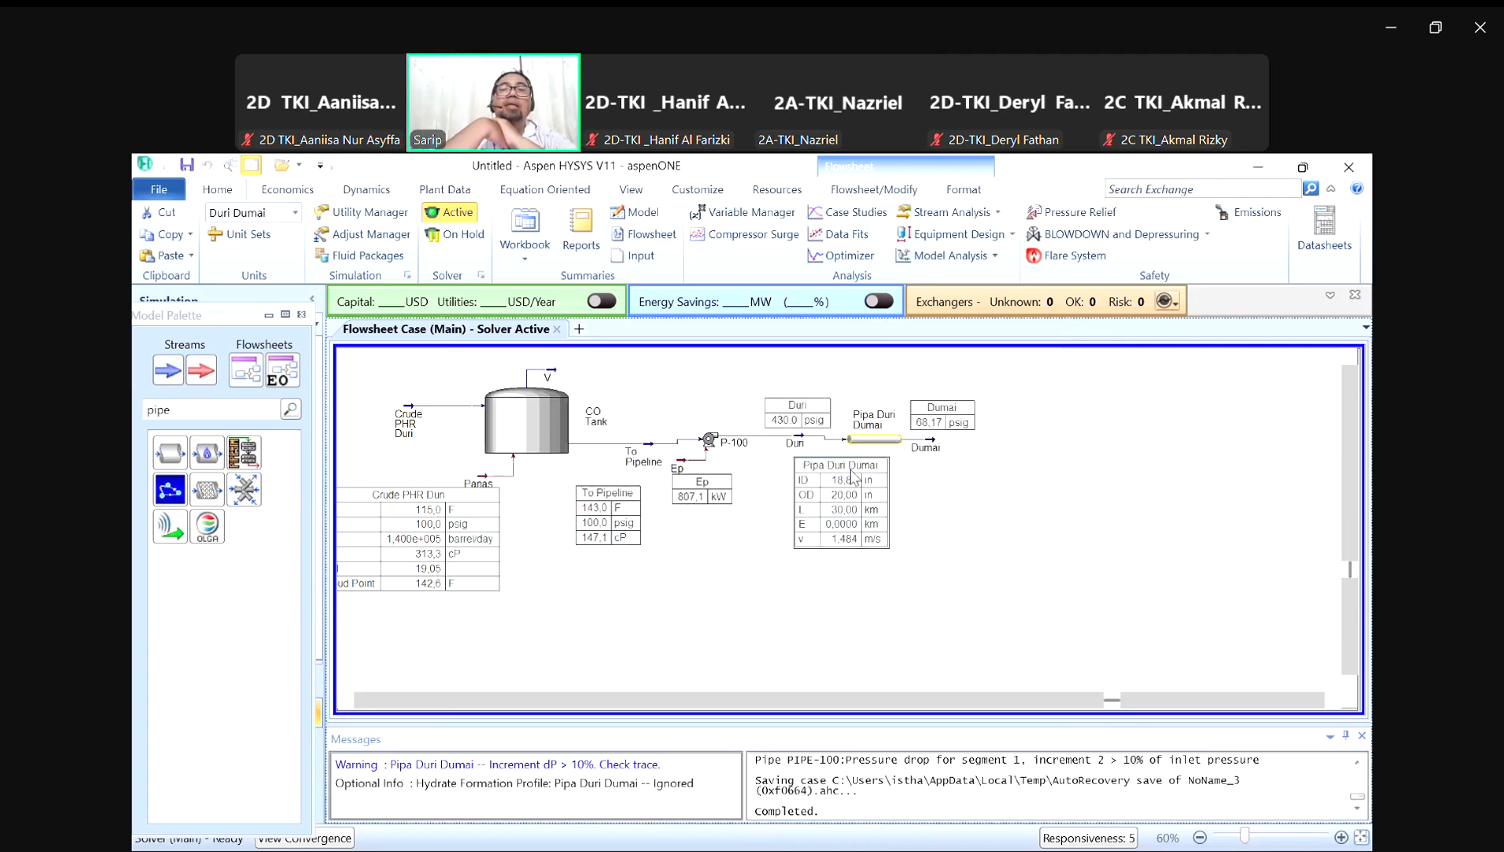
{"action": "left_click_drag", "start_coordinate": [852, 475], "coordinate": [887, 469]}
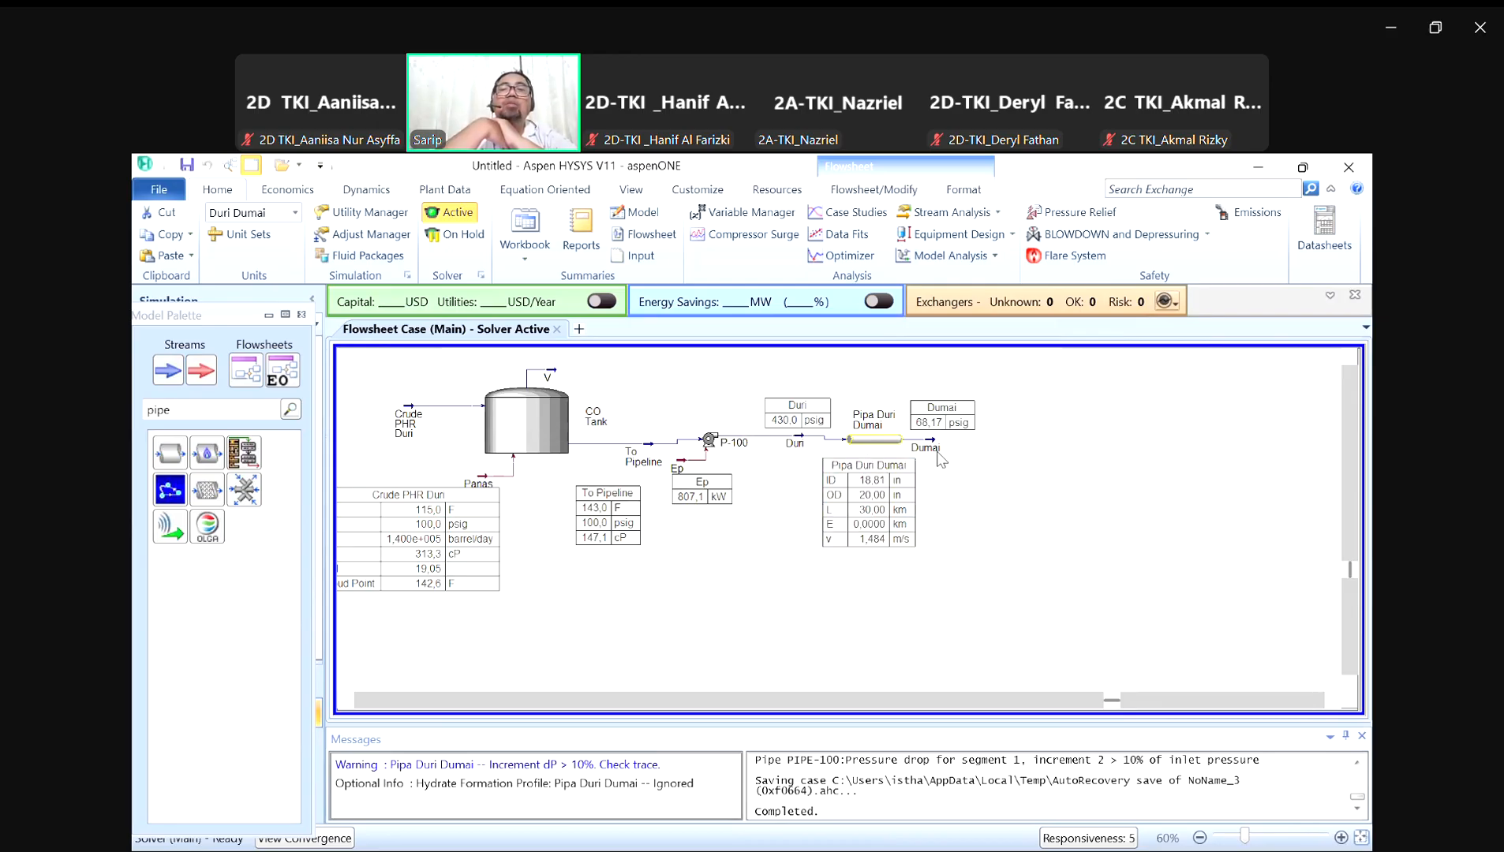
Step: Set the nominal diameter of the Pipa Duri Dumai segment to 18 inch and return to the flowsheet
{"action": "mouse_move", "coordinate": [889, 448]}
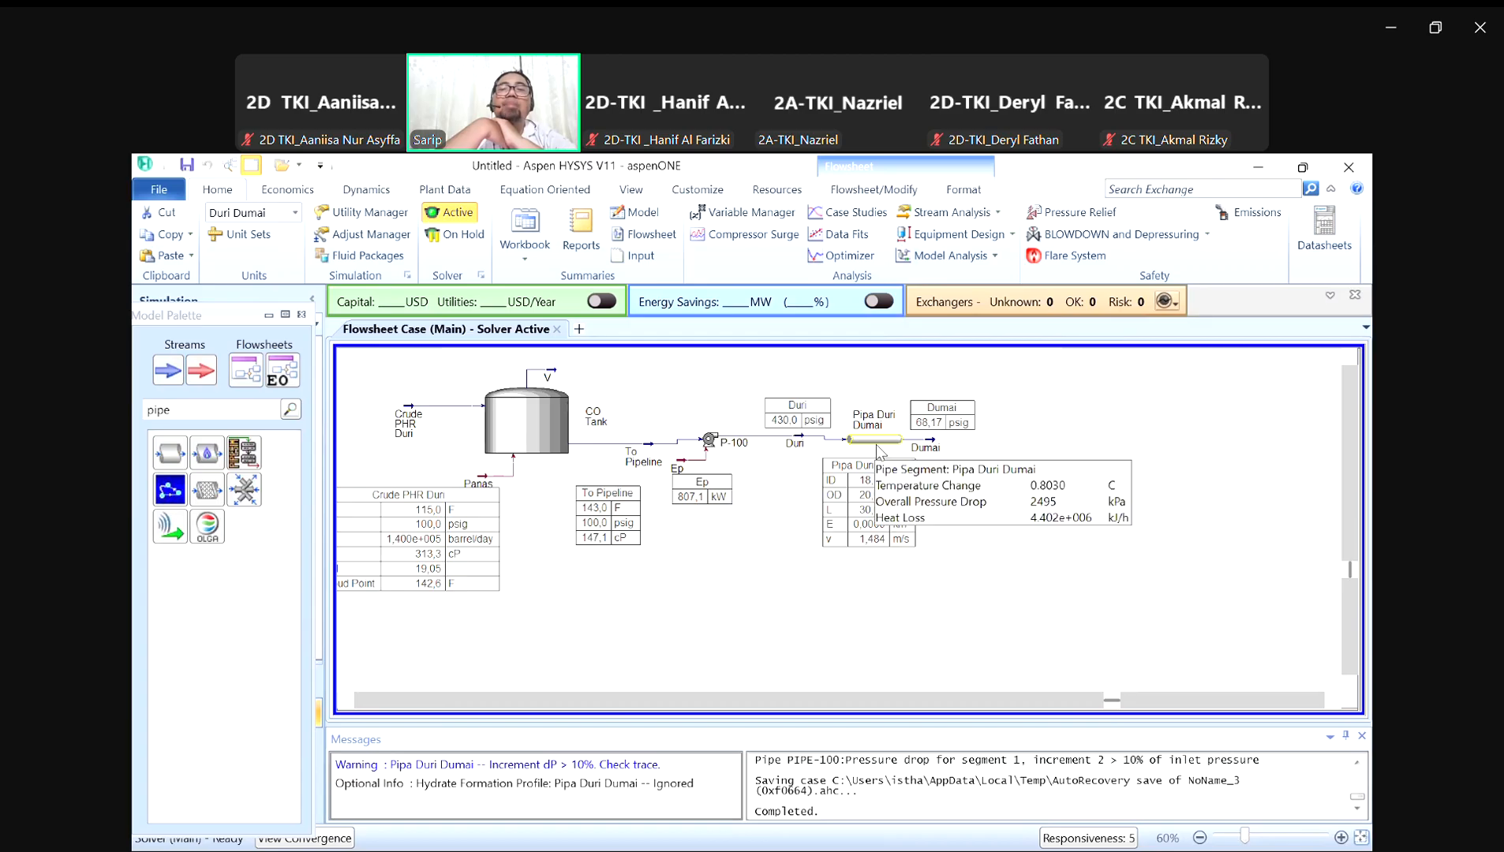
{"action": "double_click", "coordinate": [876, 445]}
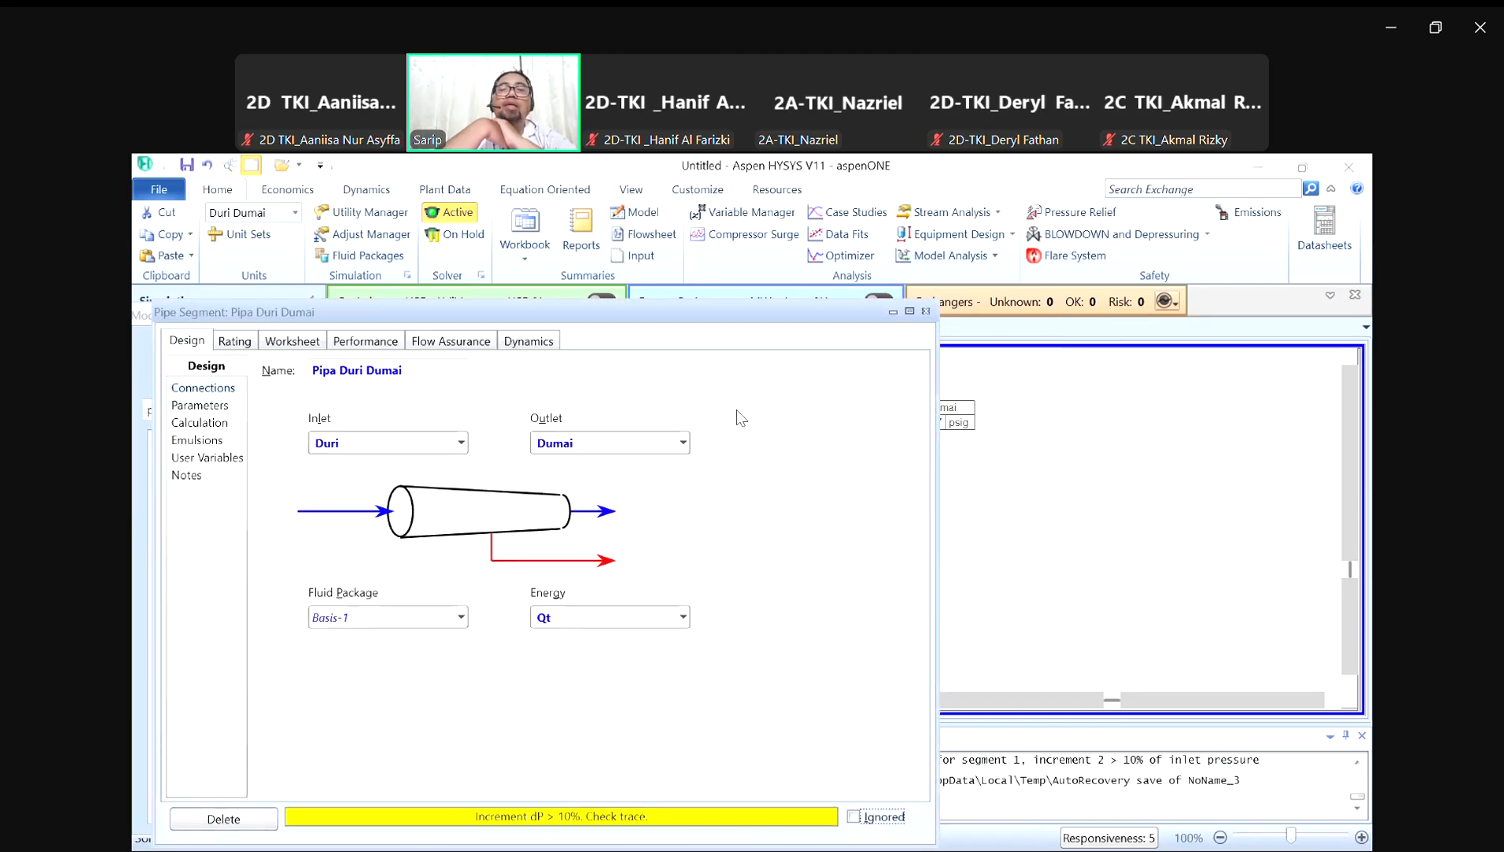
{"action": "left_click", "coordinate": [293, 342]}
{"action": "left_click", "coordinate": [236, 342]}
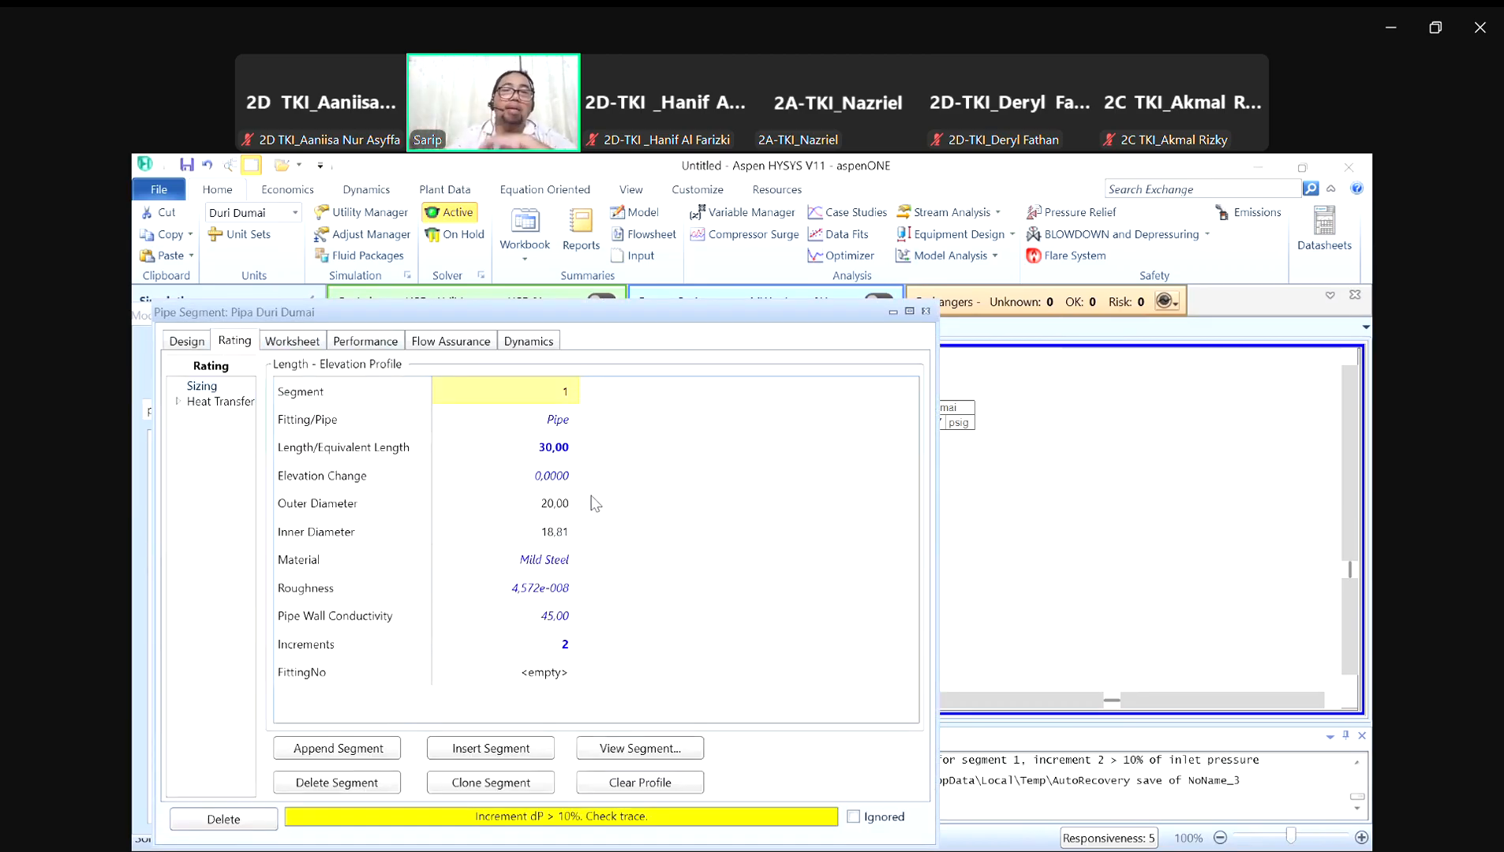
{"action": "left_click_drag", "start_coordinate": [705, 320], "coordinate": [785, 283]}
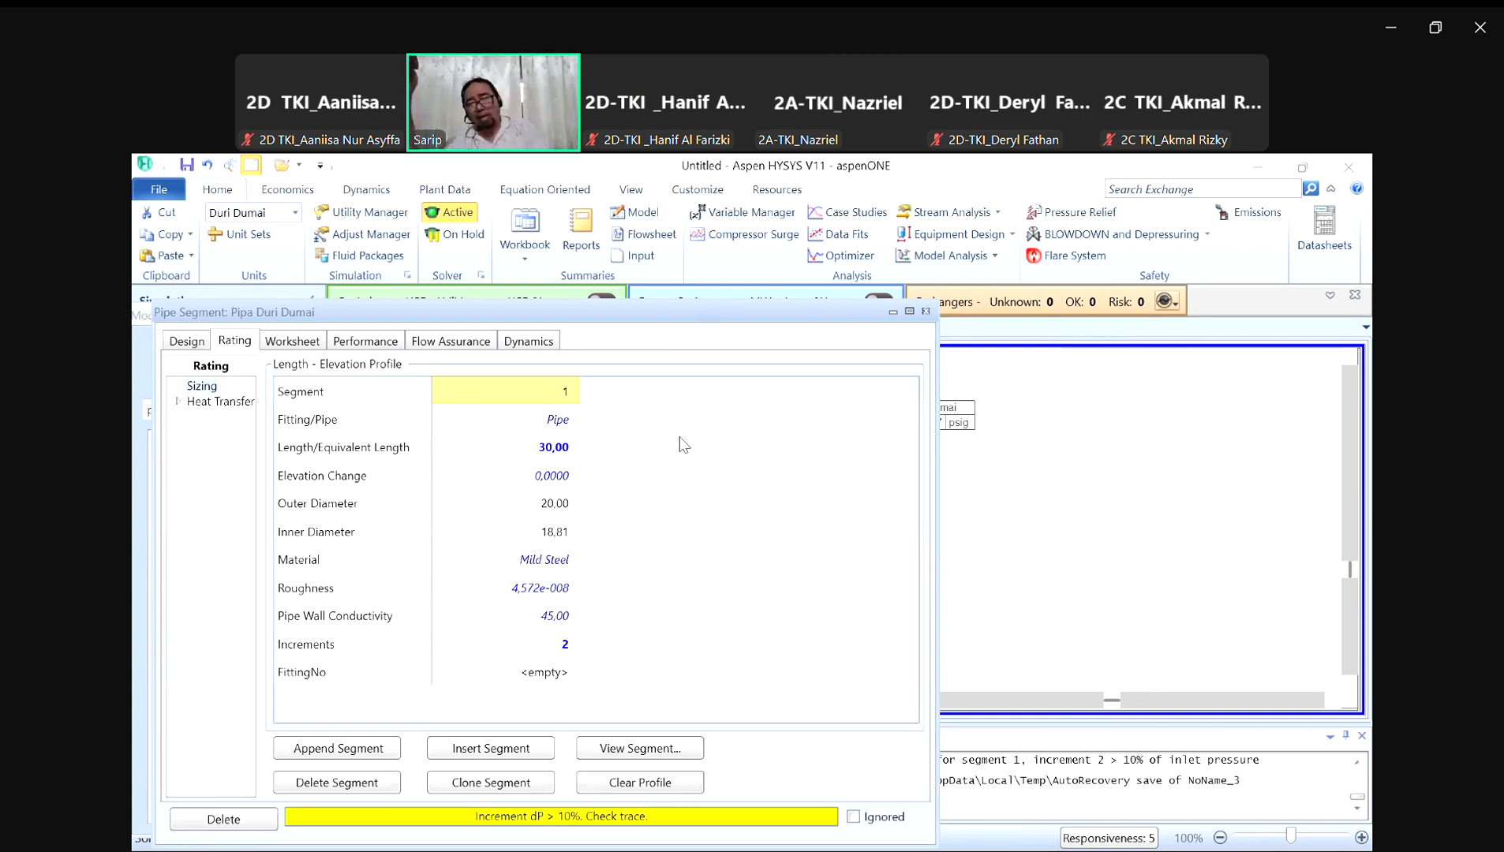
{"action": "left_click", "coordinate": [623, 466]}
{"action": "left_click", "coordinate": [721, 711]}
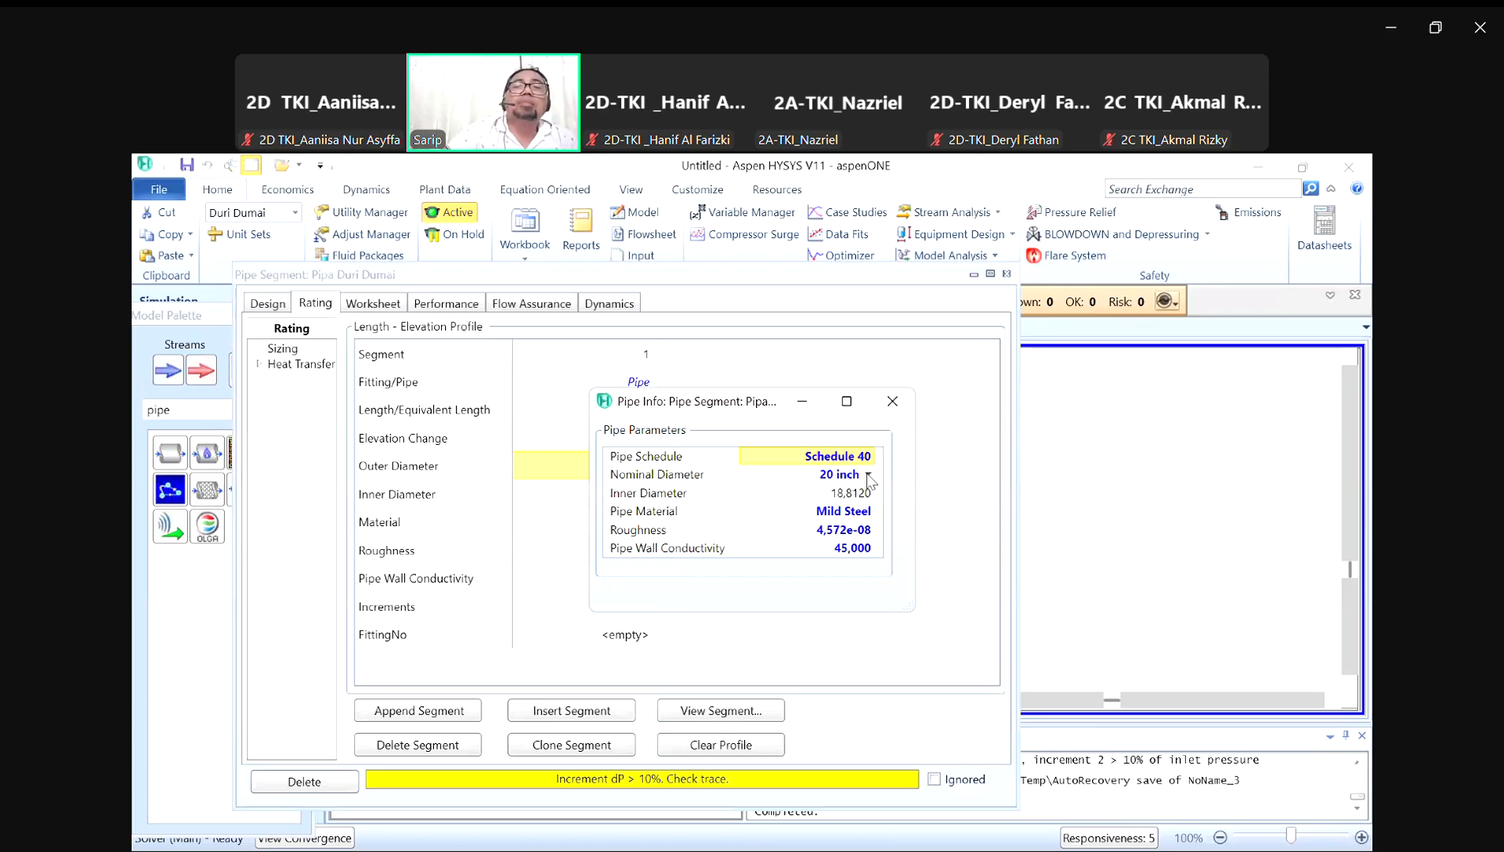
{"action": "left_click", "coordinate": [868, 476]}
{"action": "left_click", "coordinate": [818, 665]}
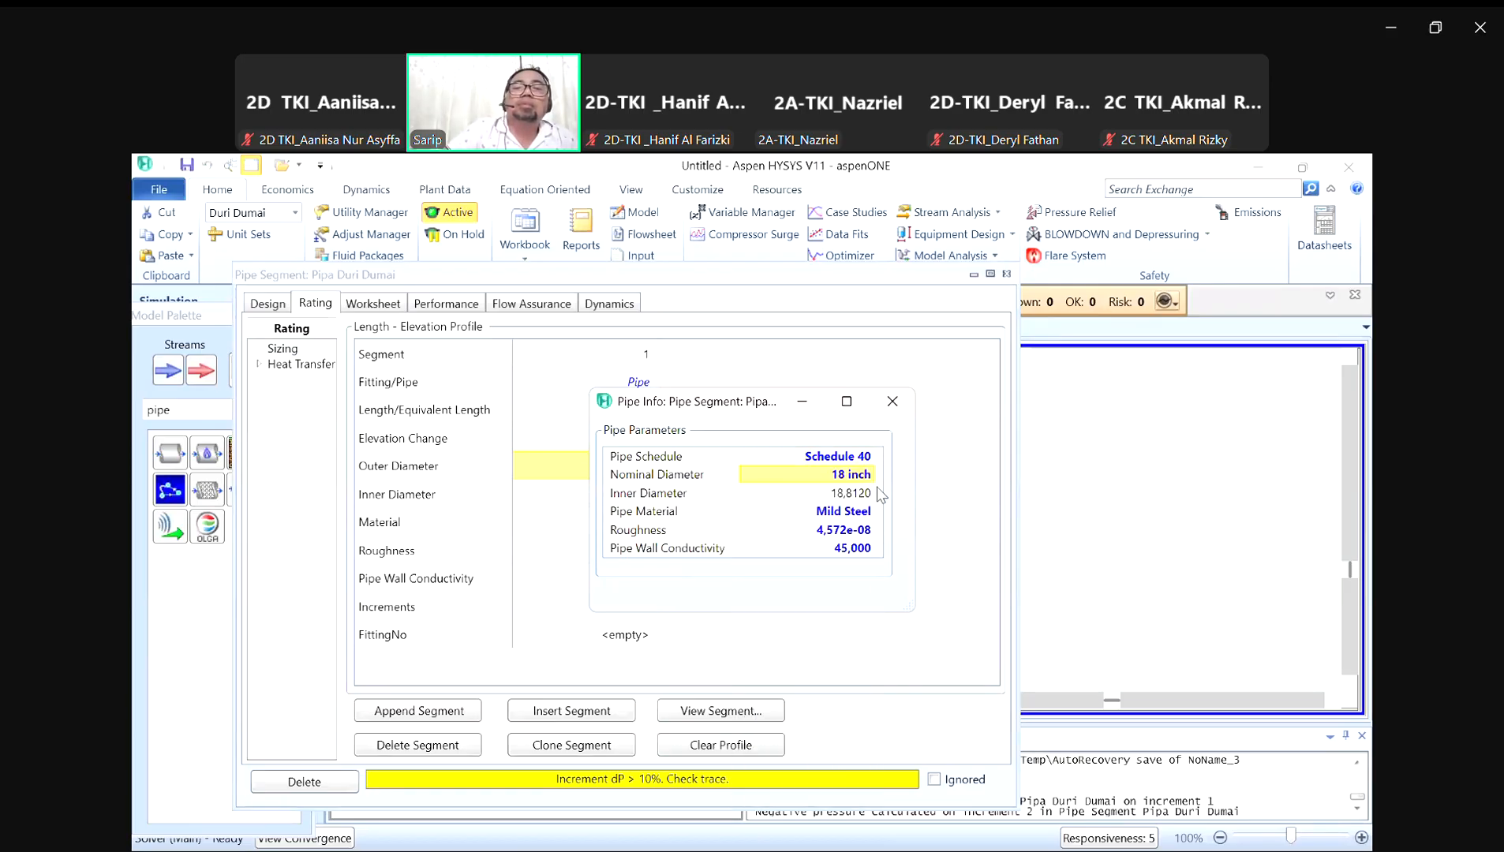
{"action": "left_click", "coordinate": [892, 401]}
{"action": "left_click", "coordinate": [1006, 274]}
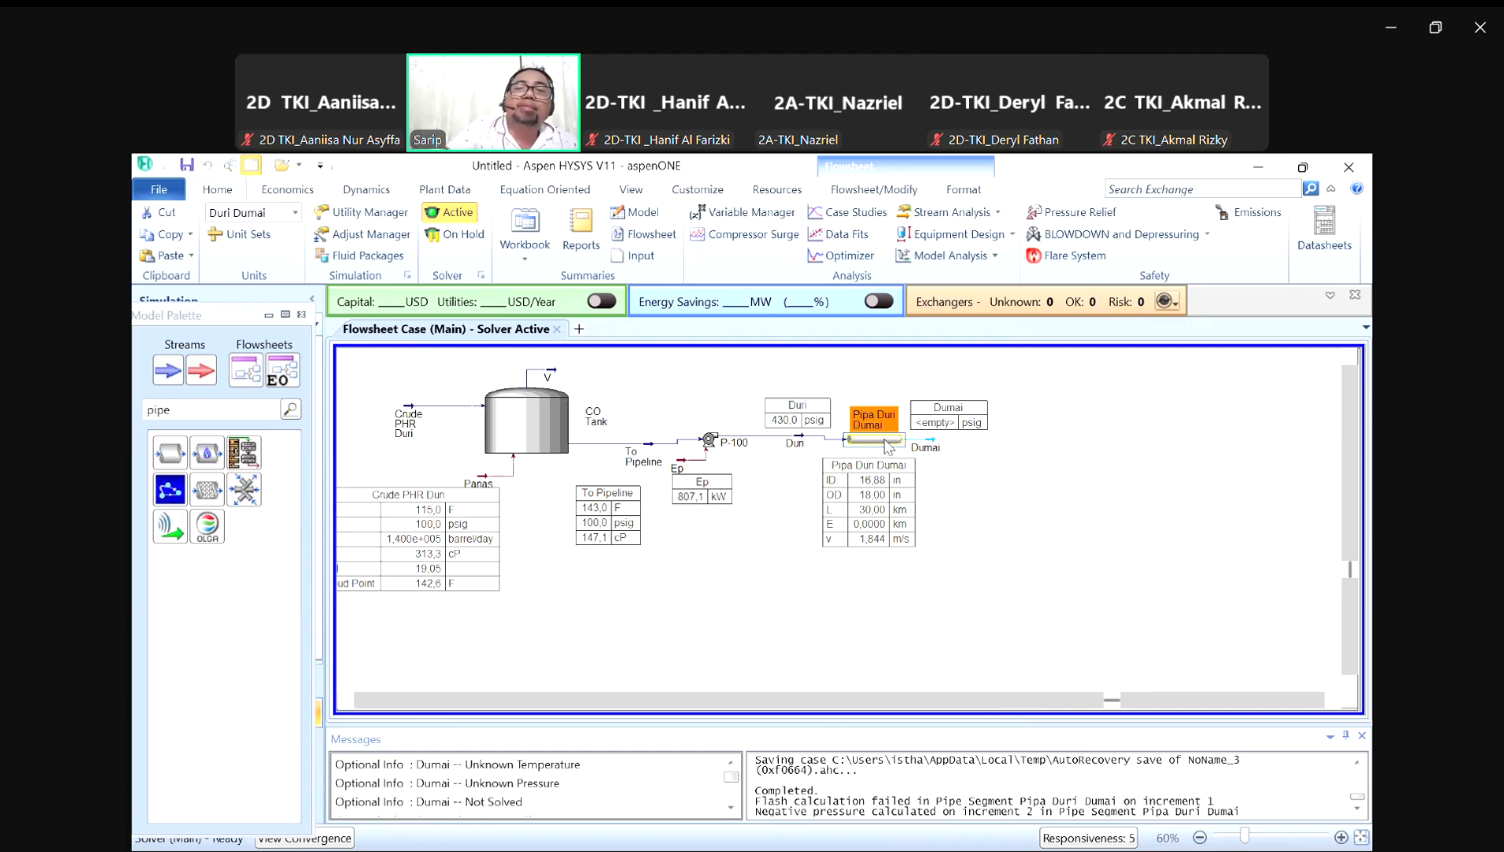
Step: Set the nominal diameter of the Pipa Duri Dumai segment to 24 inch and return to the flowsheet
{"action": "double_click", "coordinate": [882, 440]}
{"action": "left_click_drag", "start_coordinate": [407, 351], "coordinate": [506, 257]}
{"action": "left_click", "coordinate": [809, 689]}
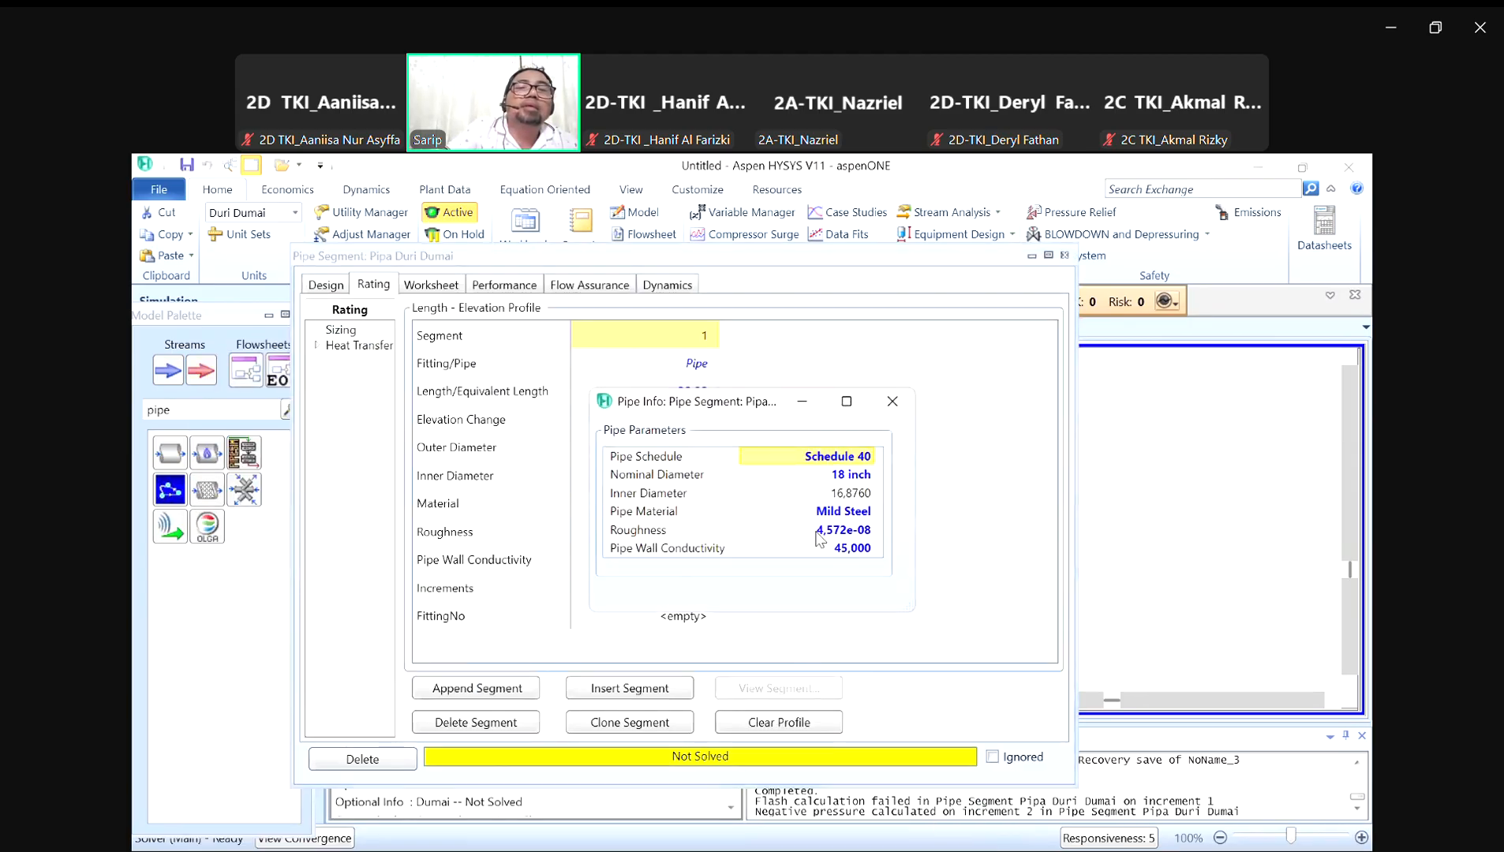
{"action": "left_click", "coordinate": [869, 474]}
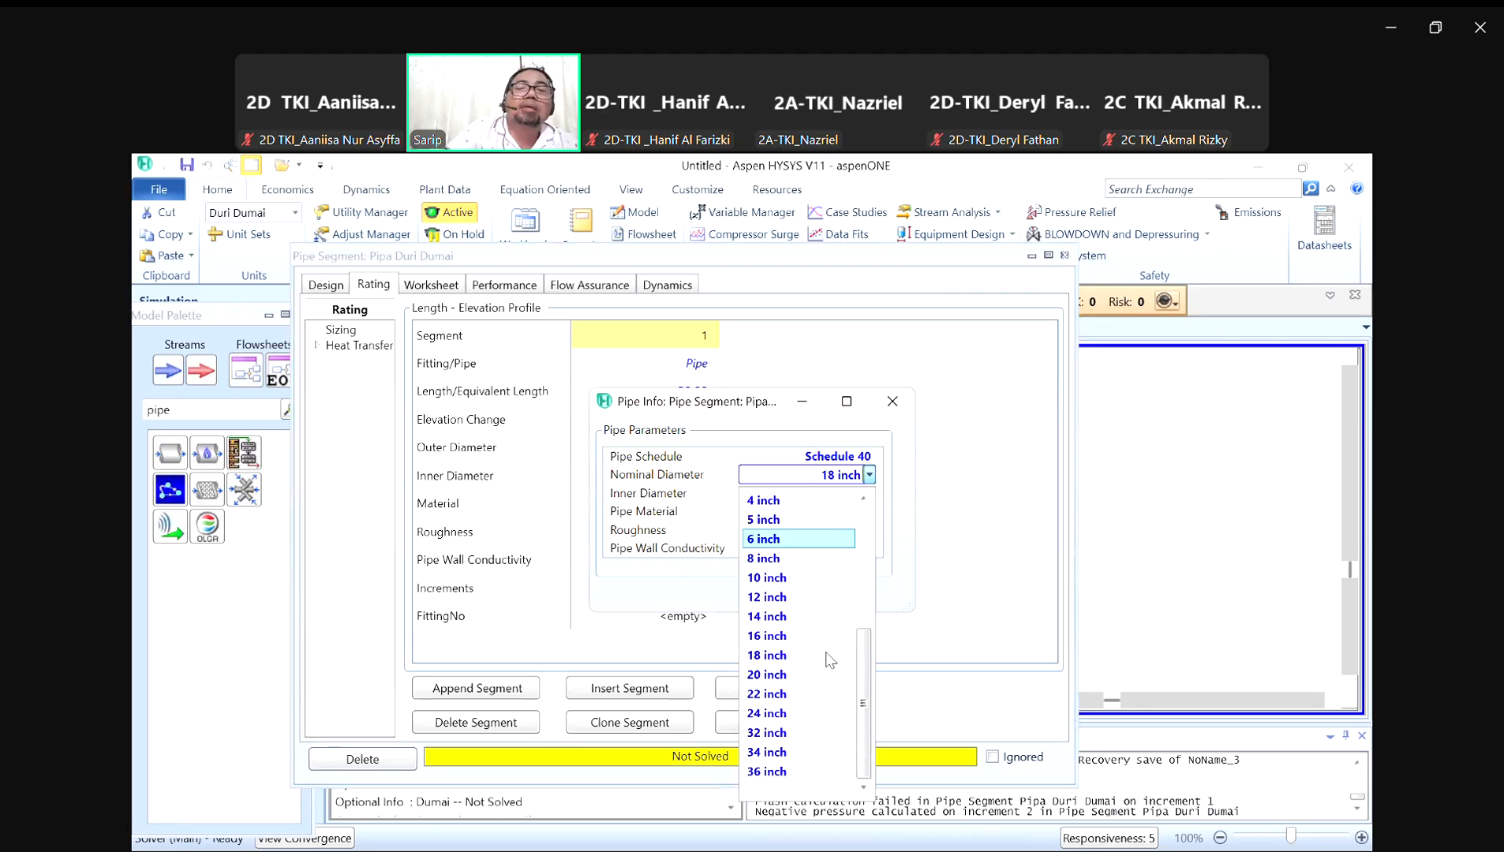
{"action": "left_click", "coordinate": [814, 712]}
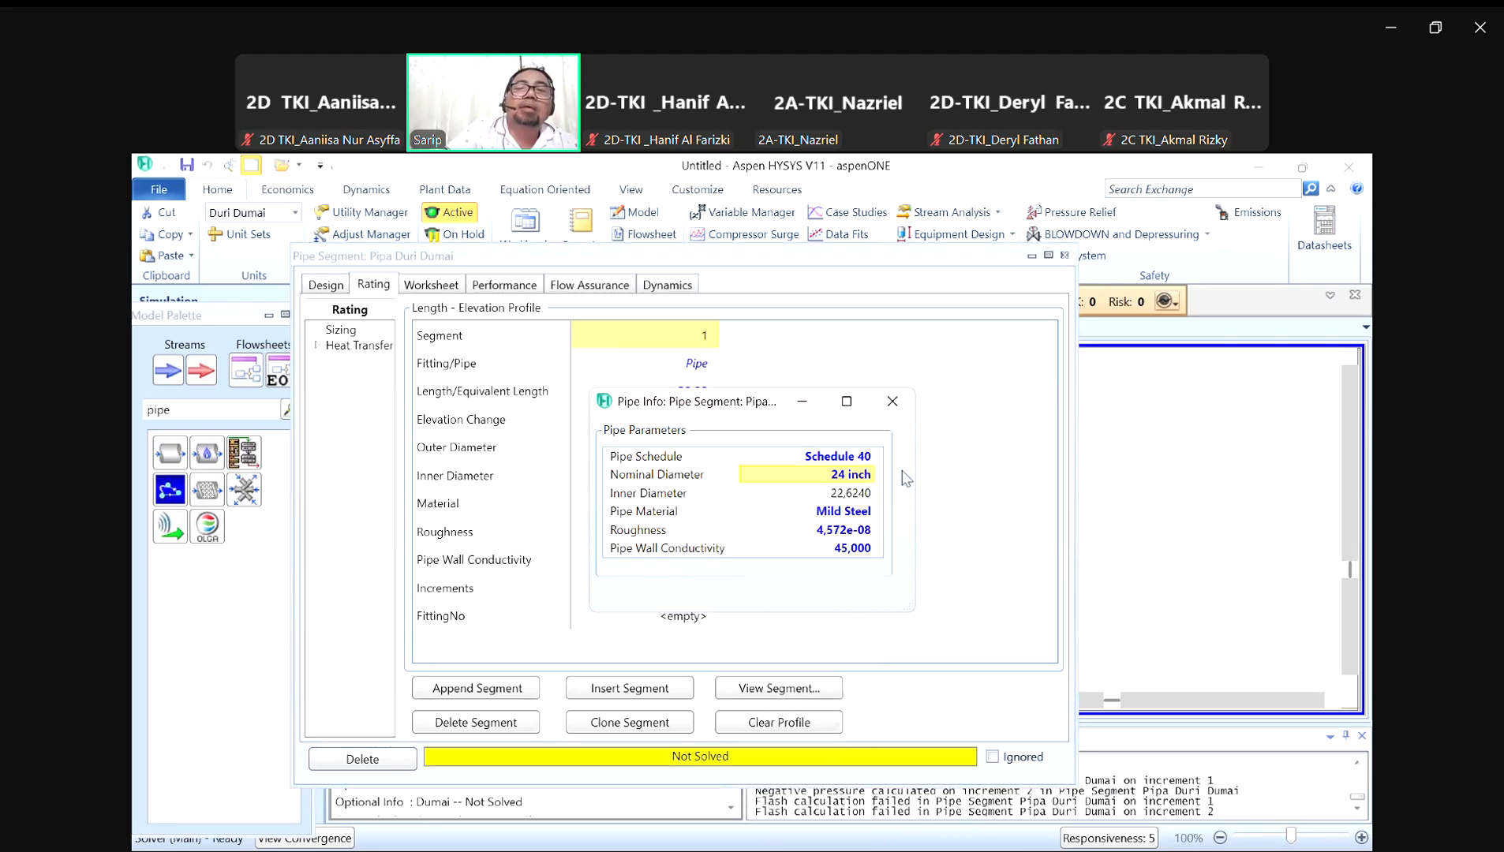
{"action": "left_click", "coordinate": [892, 402]}
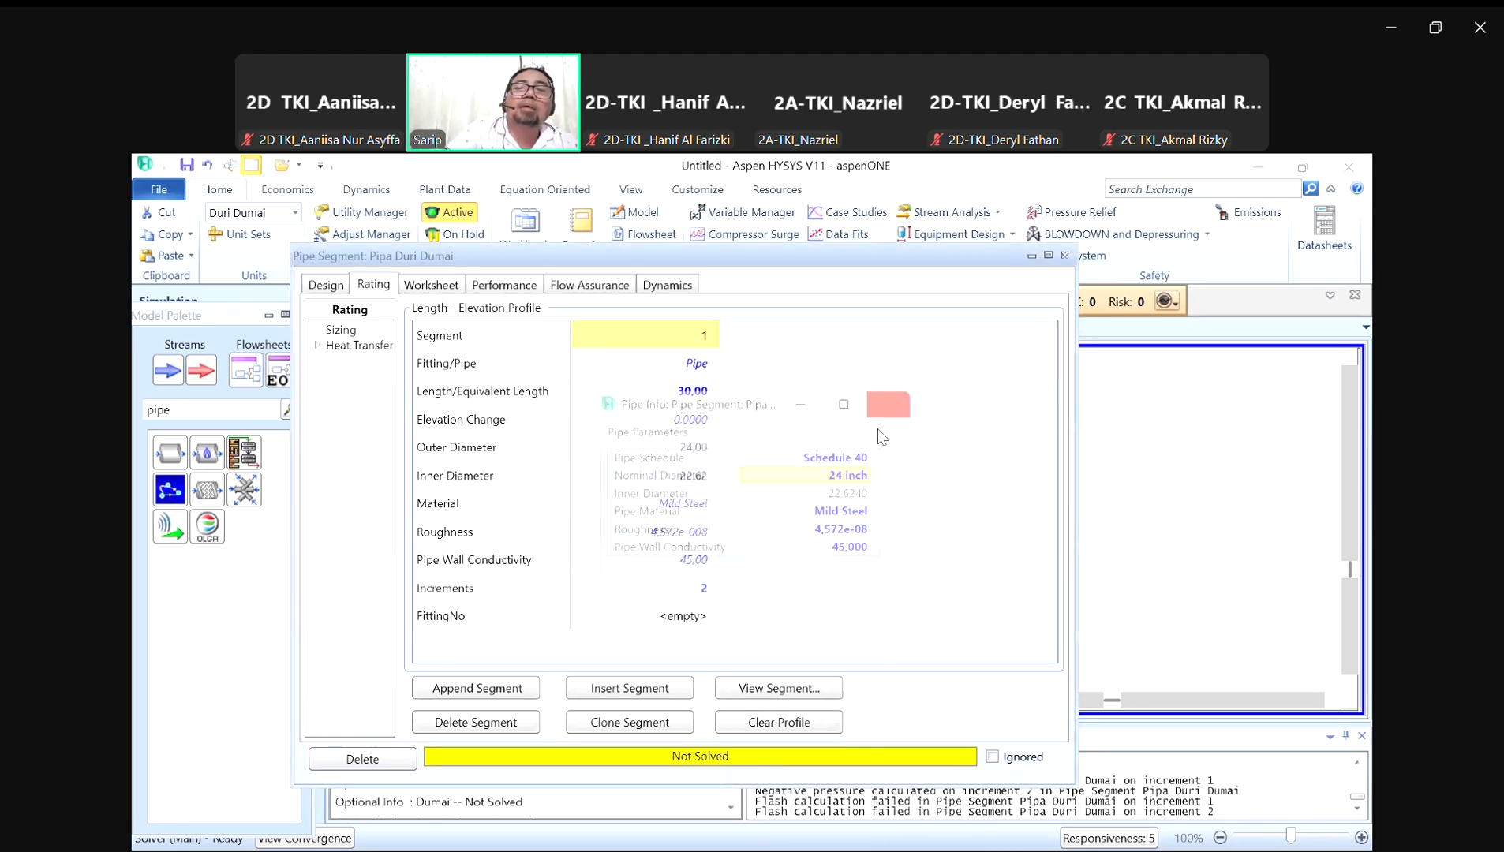
{"action": "left_click", "coordinate": [1064, 257]}
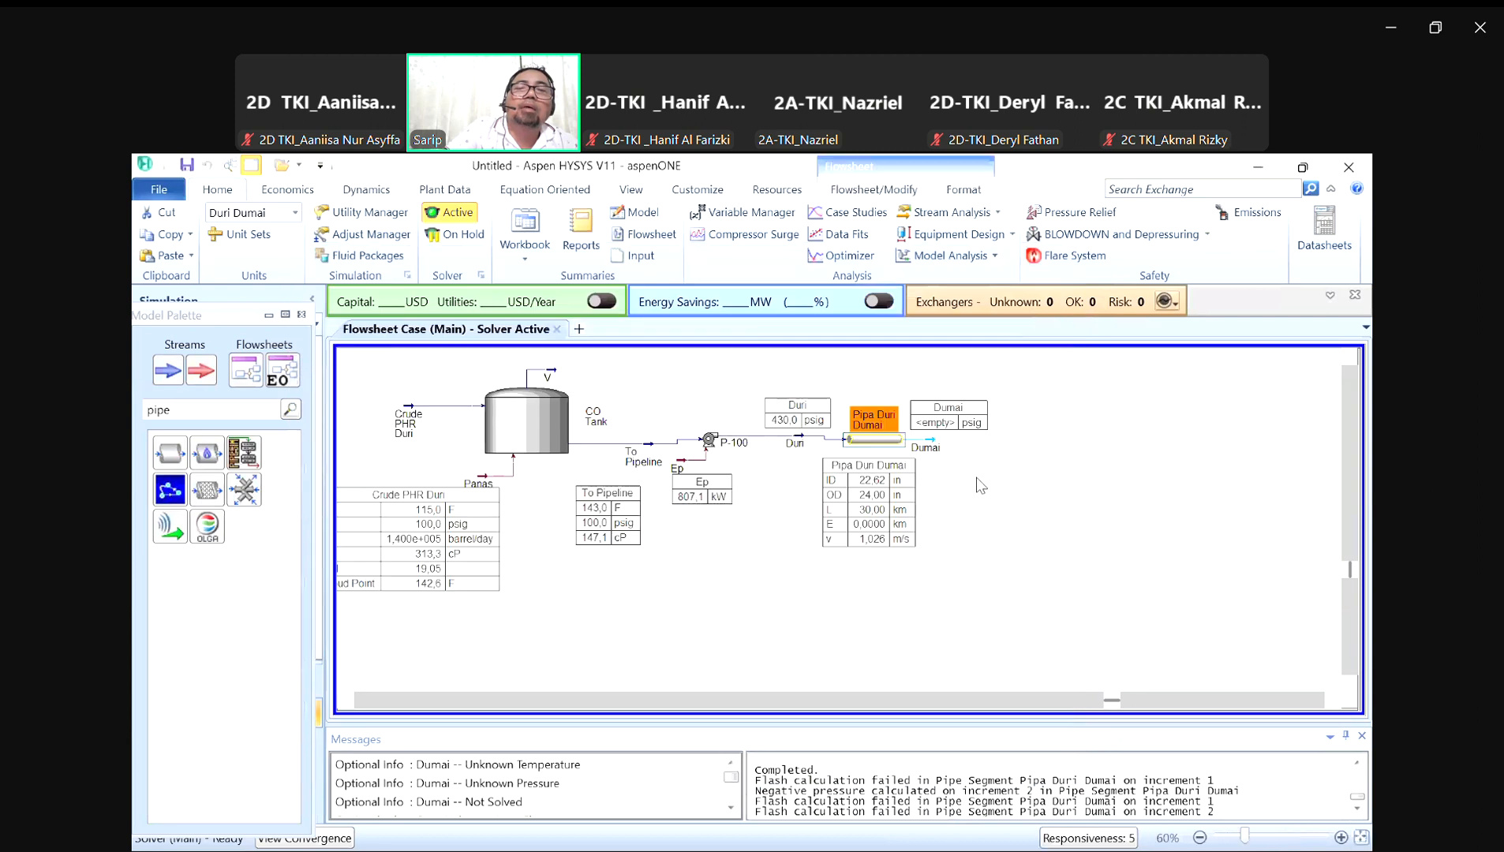
Step: Recalculate Pipa Duri Dumai by setting it to Ignored and back to active, and close its window
{"action": "left_click", "coordinate": [872, 544]}
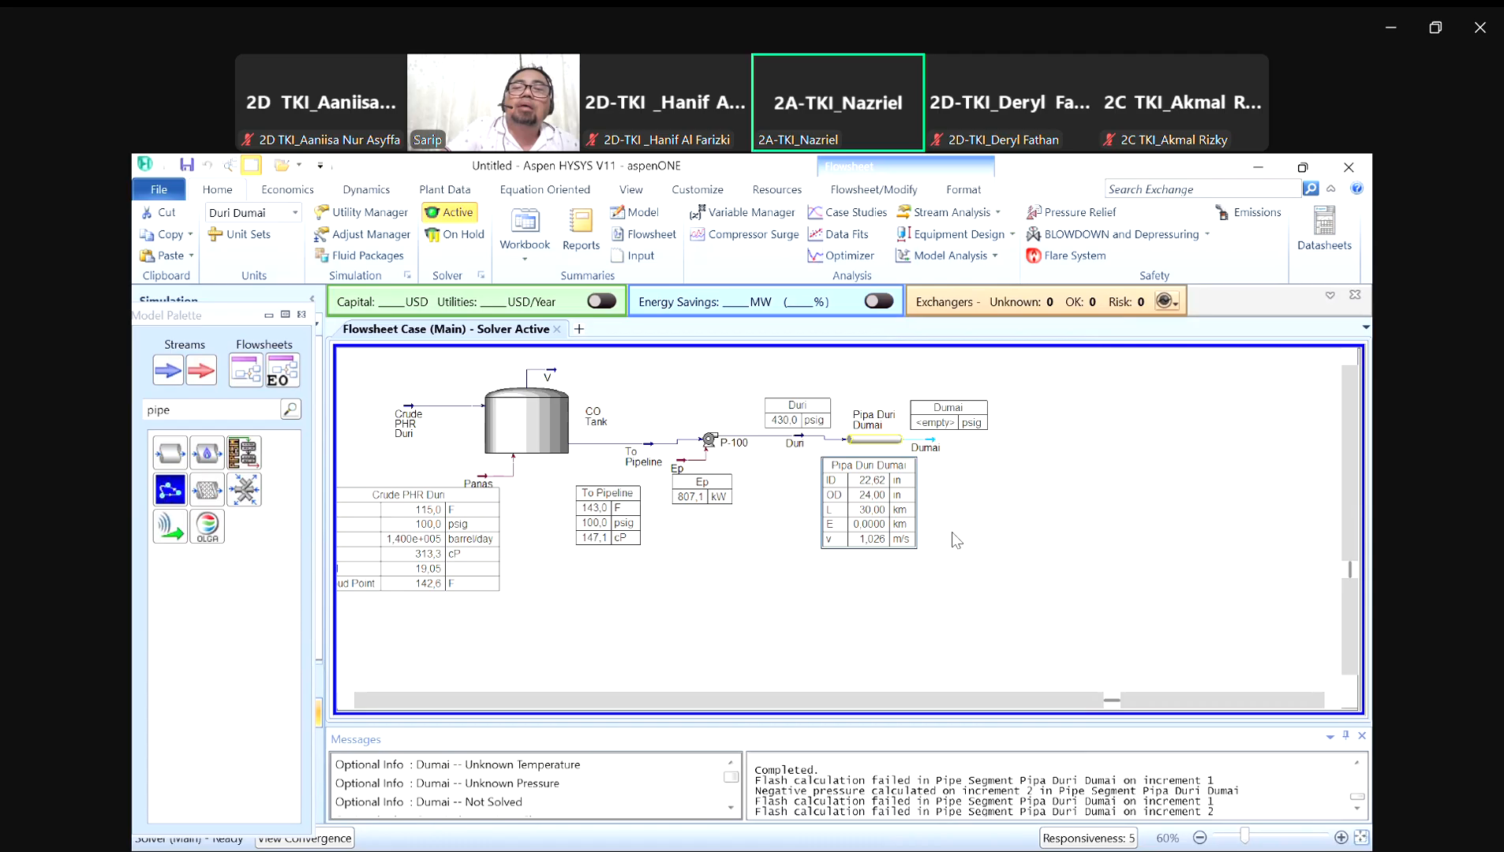
{"action": "mouse_move", "coordinate": [943, 456]}
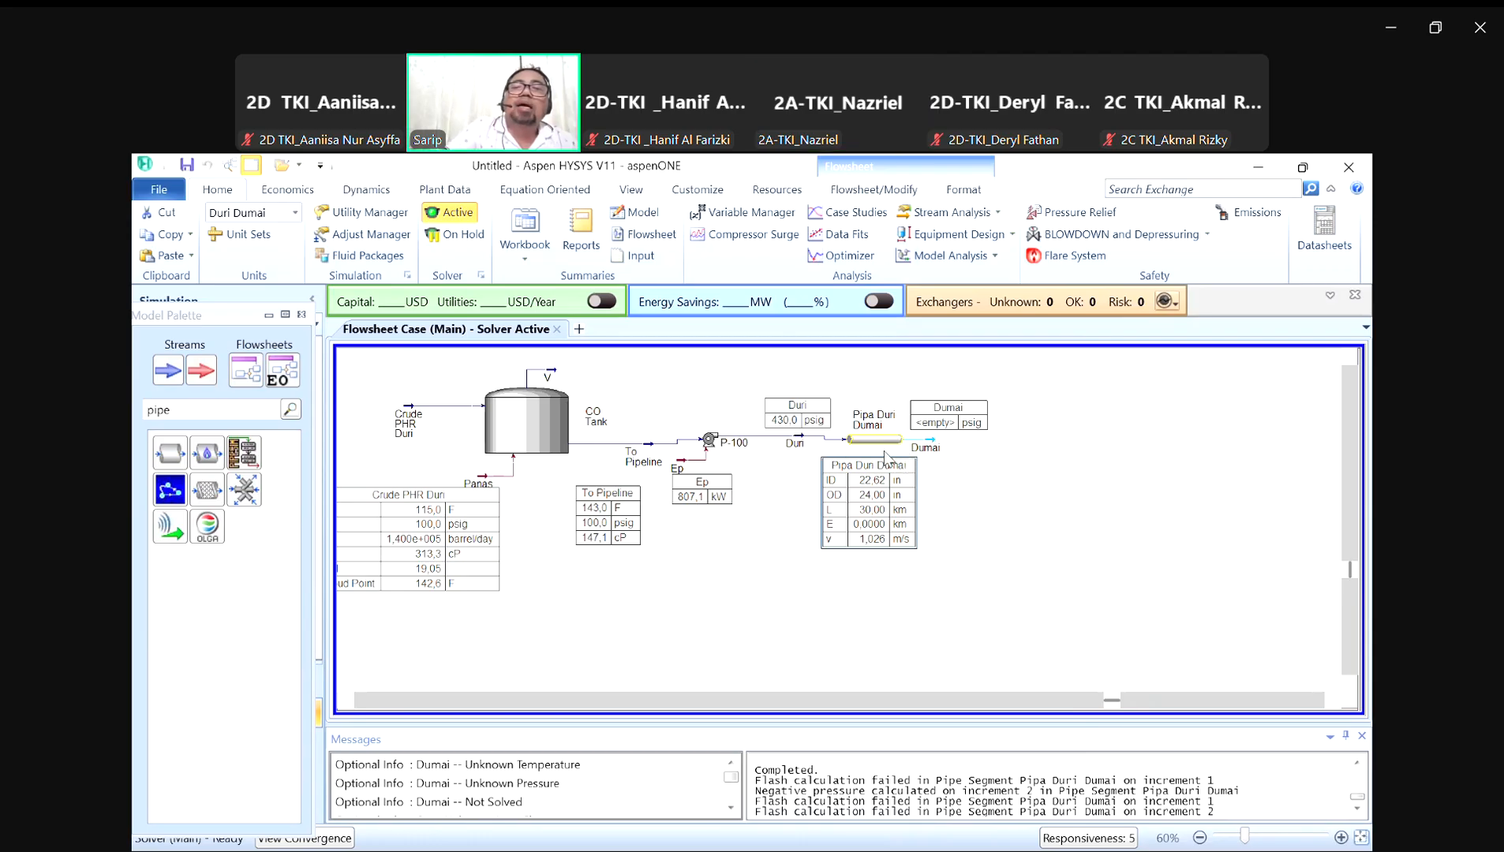
{"action": "mouse_move", "coordinate": [872, 446]}
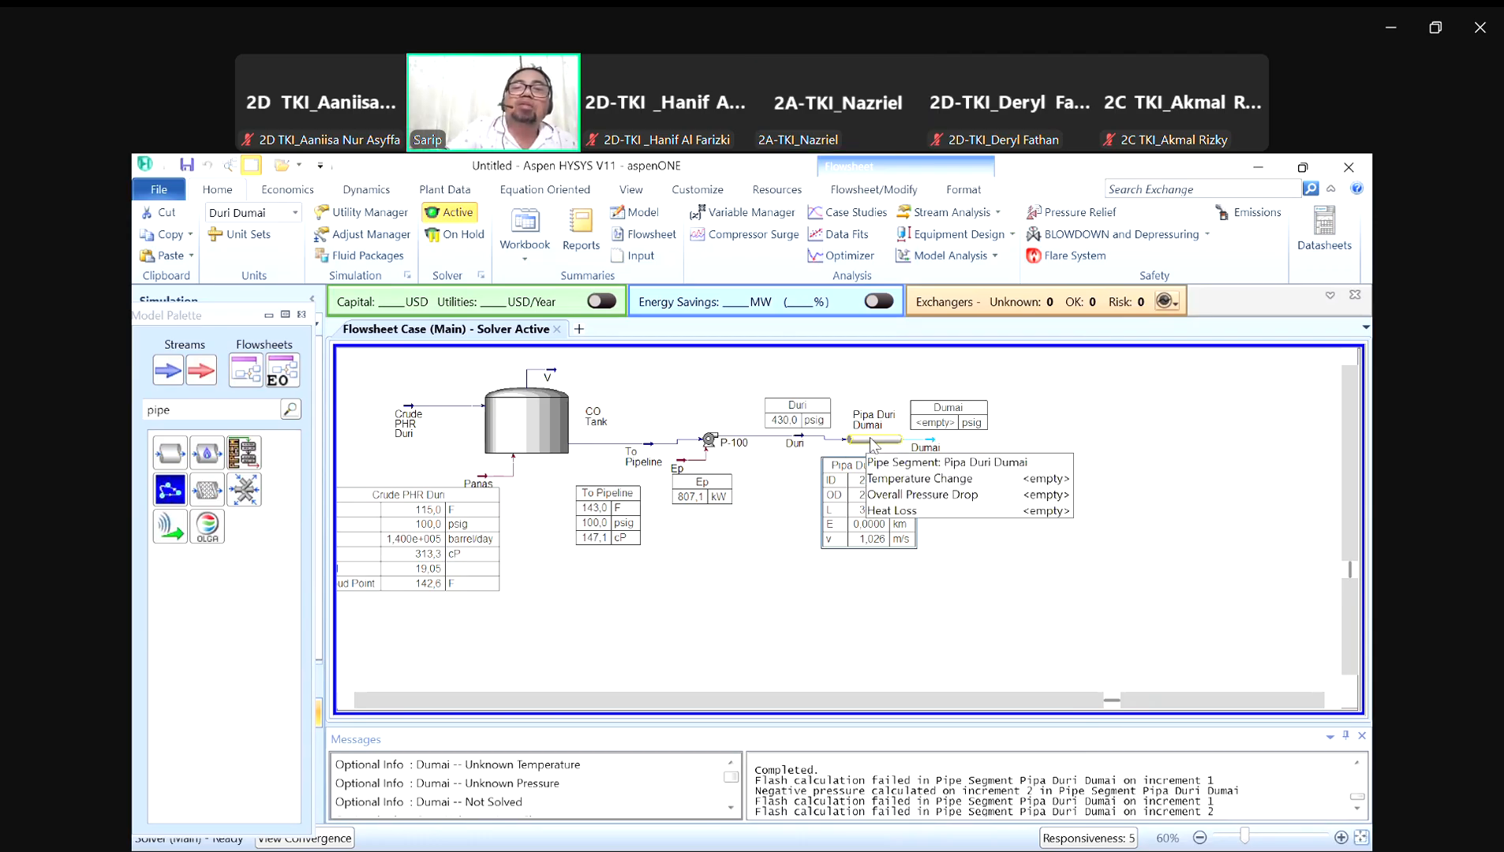
{"action": "double_click", "coordinate": [882, 444]}
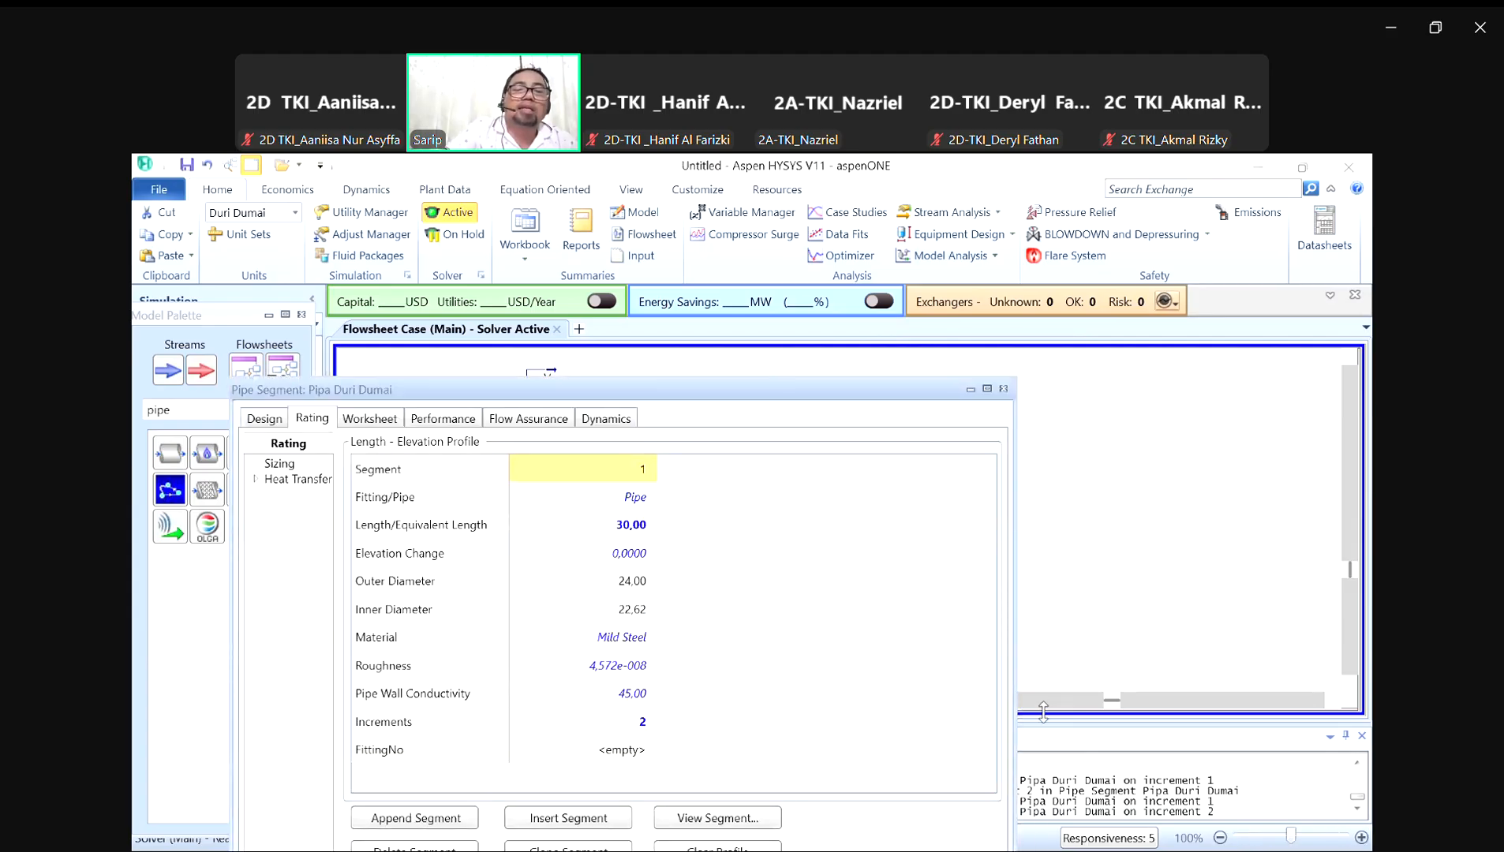
{"action": "left_click", "coordinate": [1000, 727]}
{"action": "left_click", "coordinate": [999, 726]}
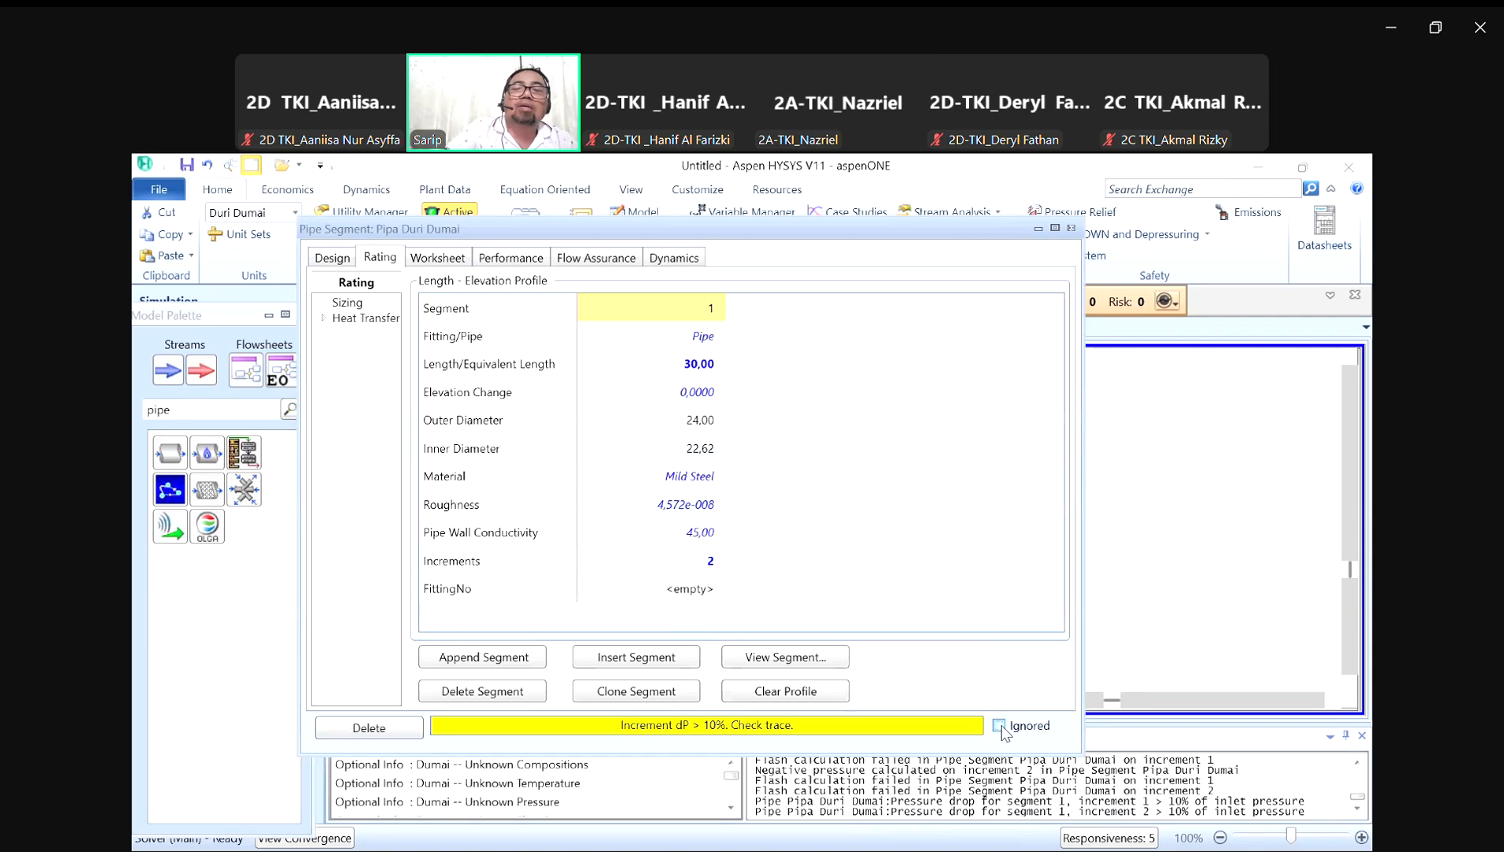
{"action": "left_click", "coordinate": [1071, 229]}
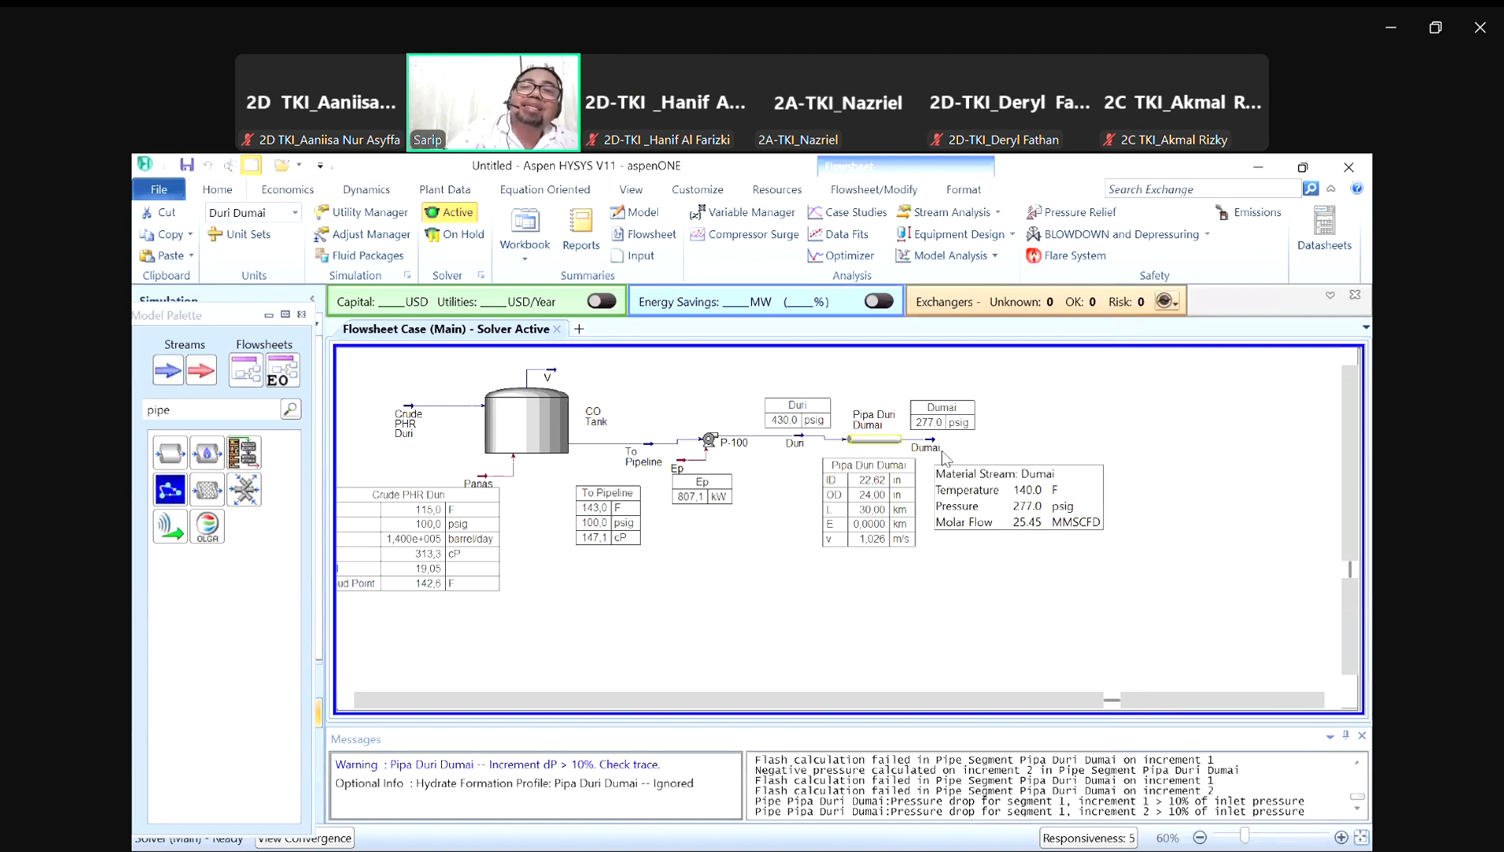
Step: Set the length of the Pipa Duri Dumai segment to 35 km and return to the flowsheet
{"action": "double_click", "coordinate": [865, 444]}
{"action": "left_click_drag", "start_coordinate": [709, 424], "coordinate": [715, 415]}
{"action": "left_click", "coordinate": [700, 485]}
{"action": "type", "text": "40"}
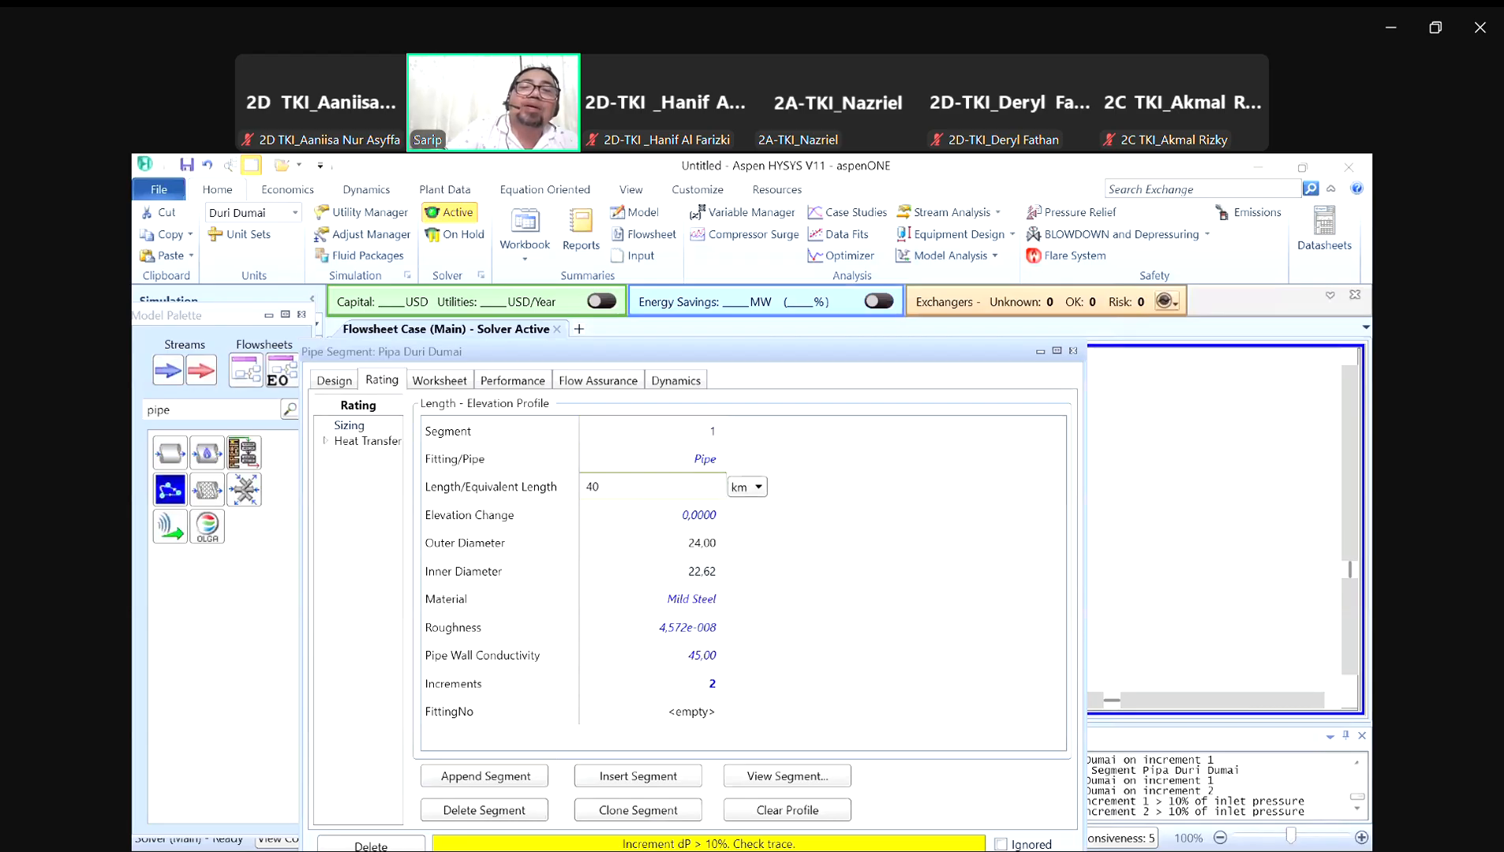
{"action": "type", "text": "5"}
{"action": "key", "text": "Return"}
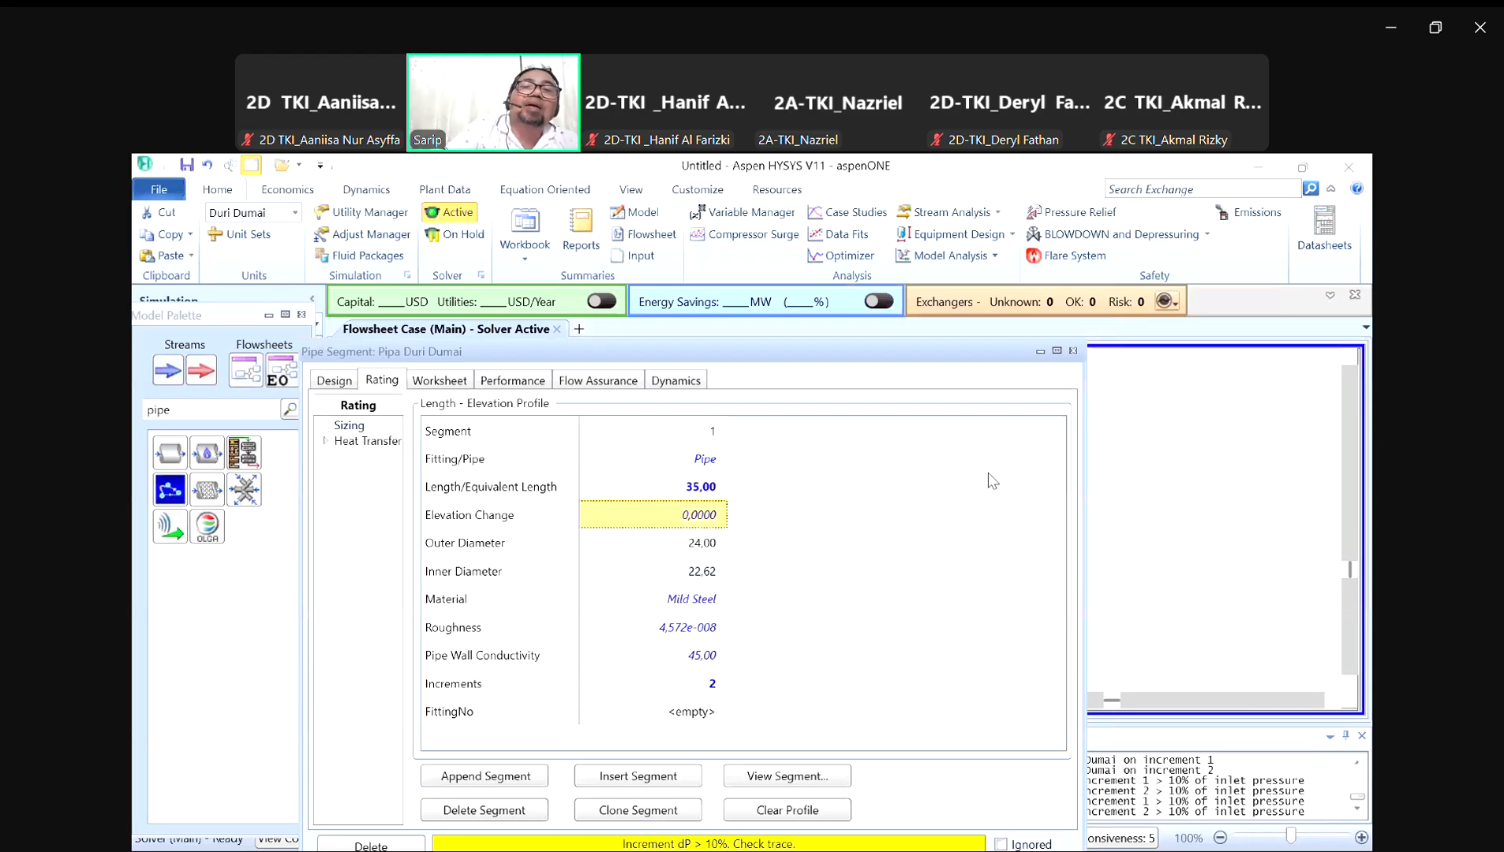
{"action": "left_click", "coordinate": [1073, 351]}
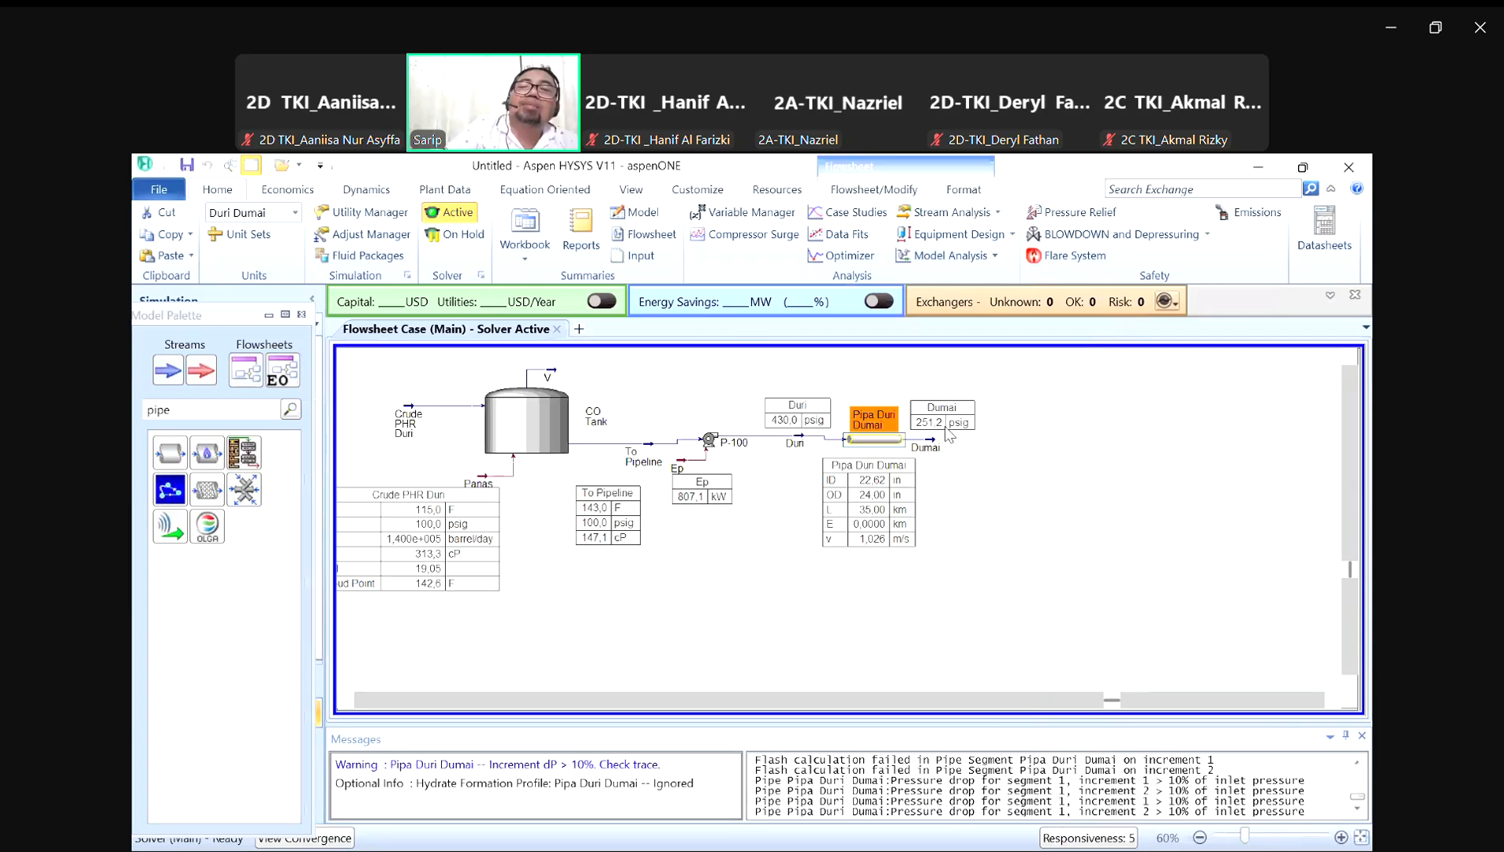
{"action": "left_click", "coordinate": [980, 457]}
Step: Set the length of the Pipa Duri Dumai segment to 40 km and return to the flowsheet
{"action": "mouse_move", "coordinate": [932, 451]}
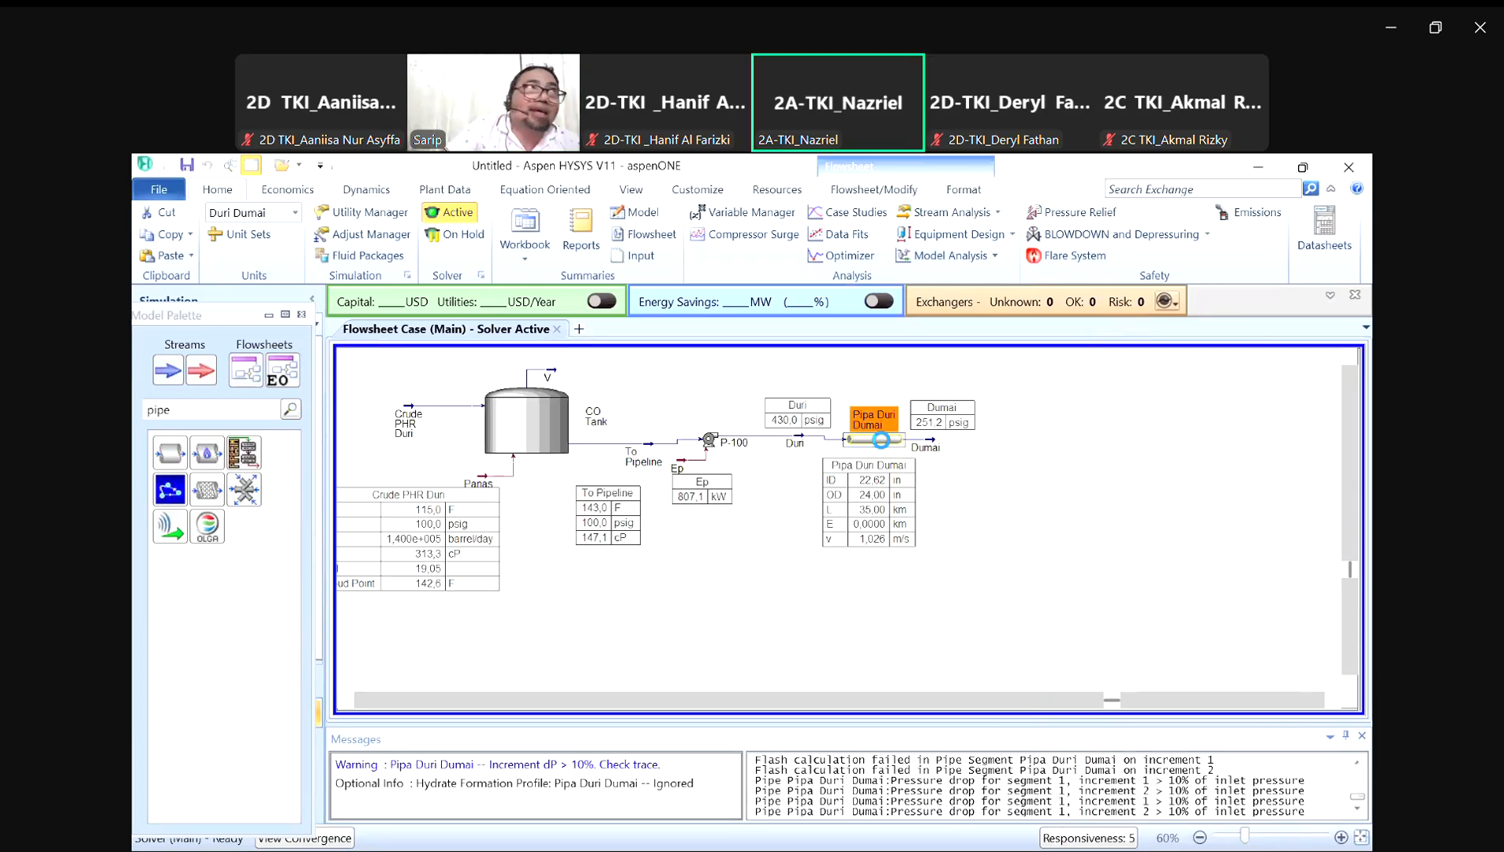
{"action": "double_click", "coordinate": [874, 439]}
{"action": "left_click", "coordinate": [555, 449]}
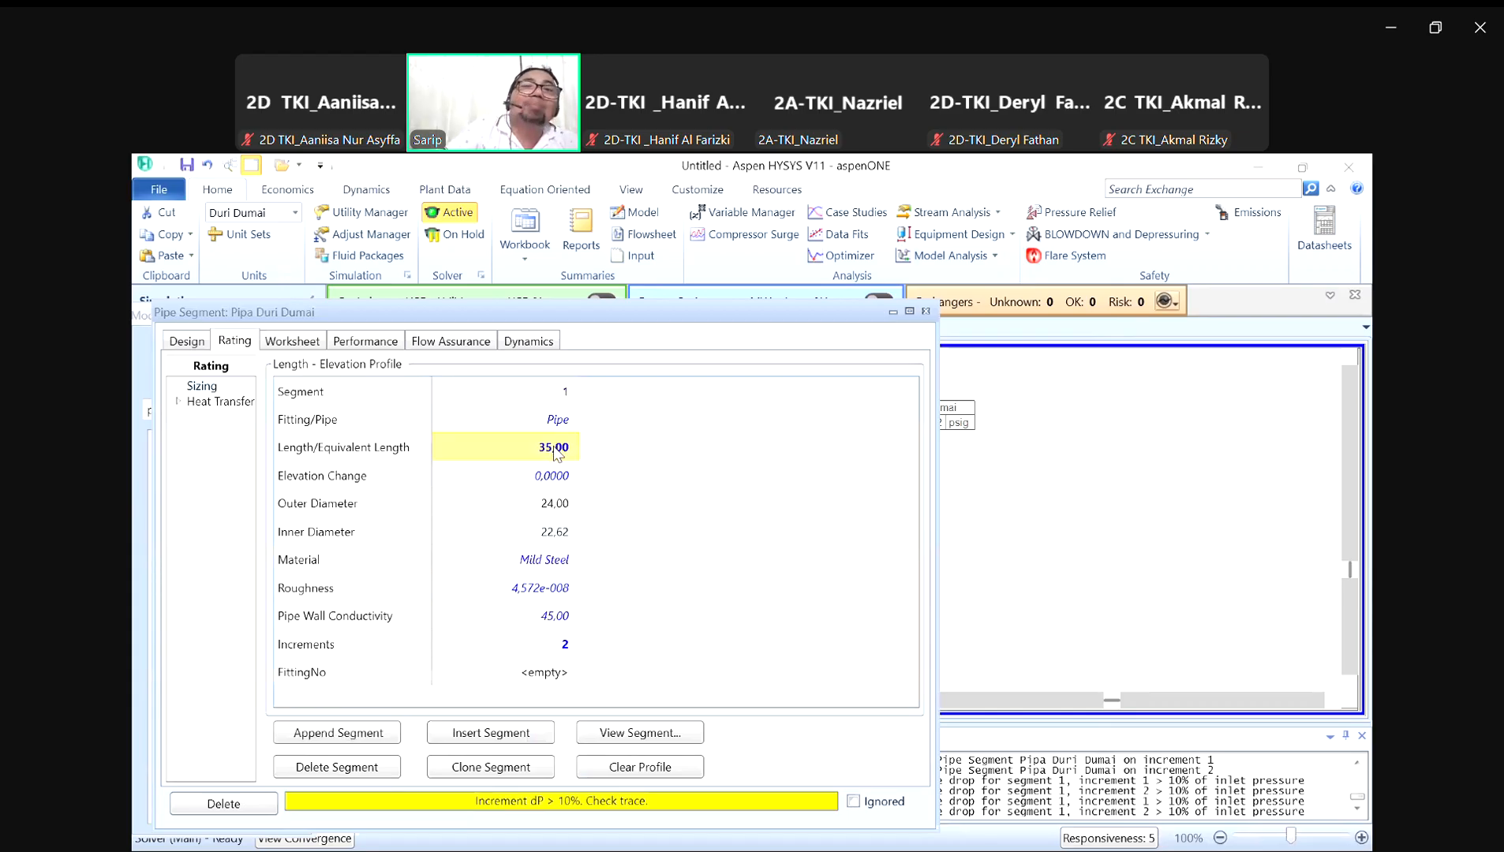
{"action": "type", "text": "45"}
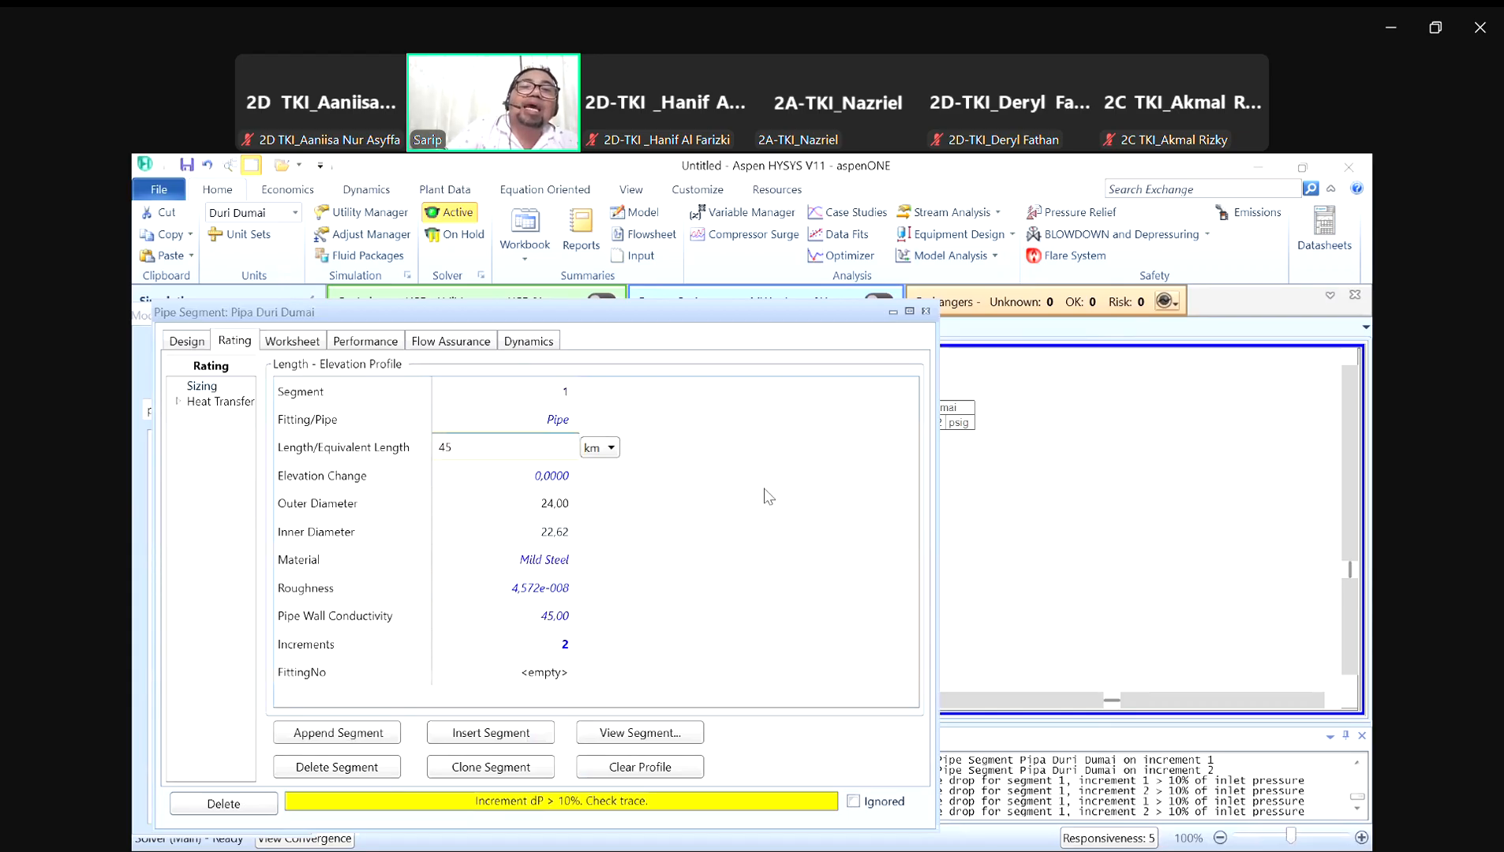
{"action": "key", "text": "Return"}
{"action": "left_click", "coordinate": [926, 311]}
{"action": "left_click", "coordinate": [971, 477]}
Step: Set the length of the Pipa Duri Dumai segment to 50 km and return to the flowsheet
{"action": "mouse_move", "coordinate": [863, 438]}
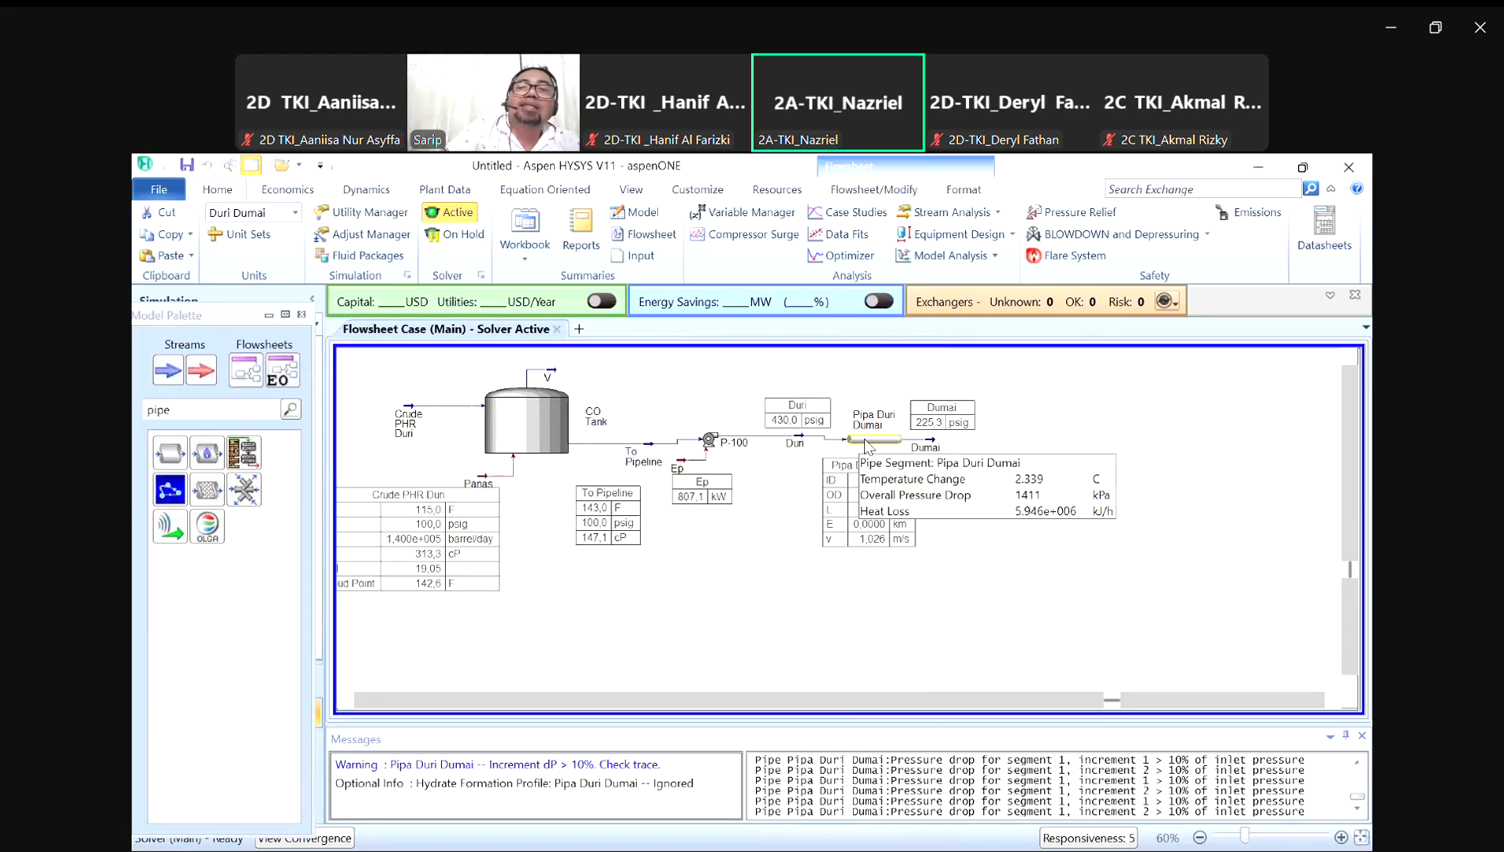
{"action": "double_click", "coordinate": [875, 440]}
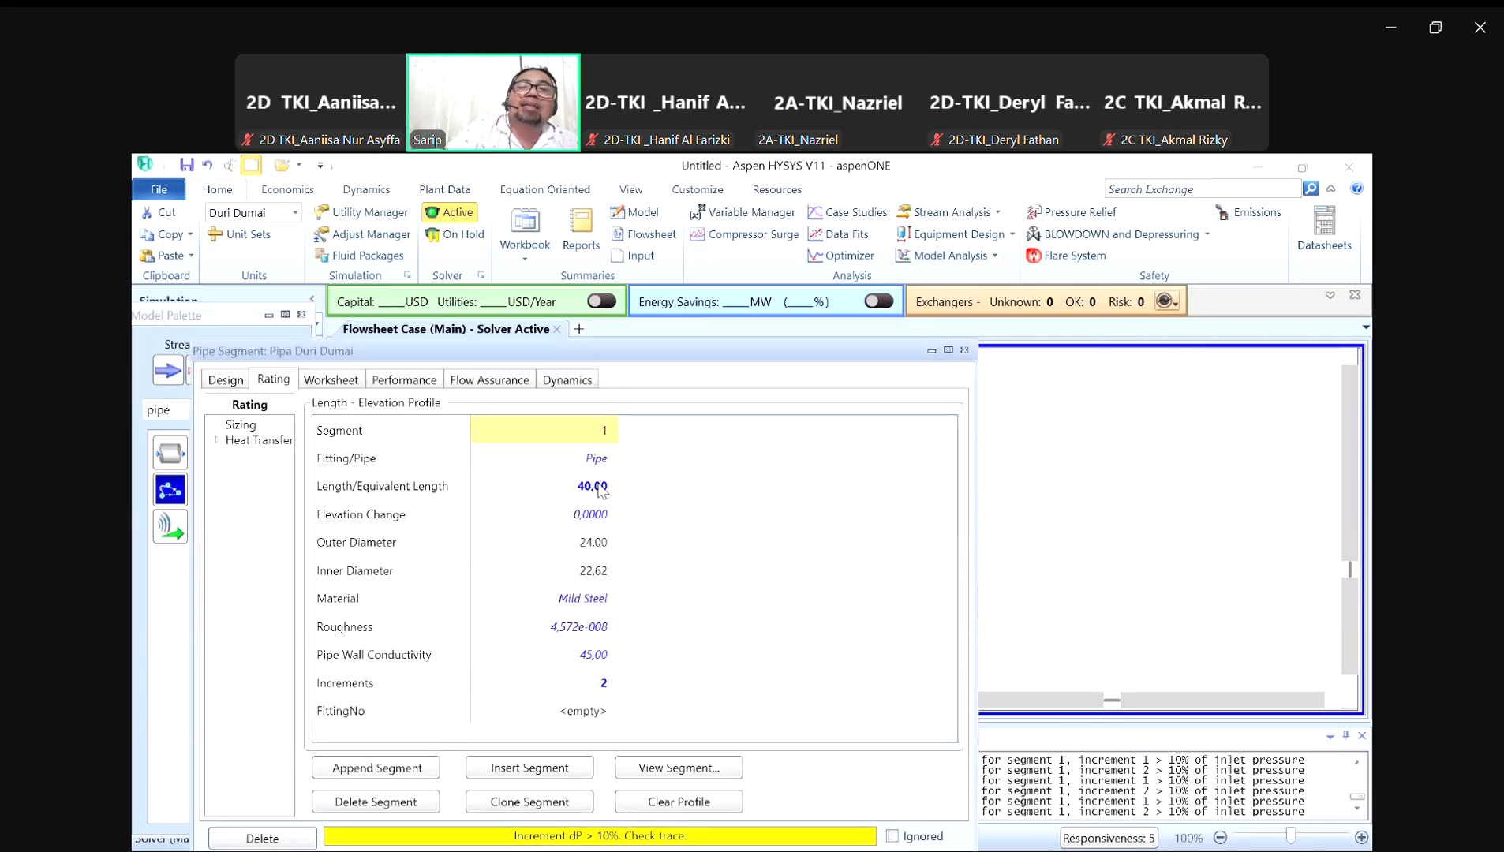
{"action": "left_click", "coordinate": [592, 491]}
{"action": "type", "text": "50"}
{"action": "key", "text": "Return"}
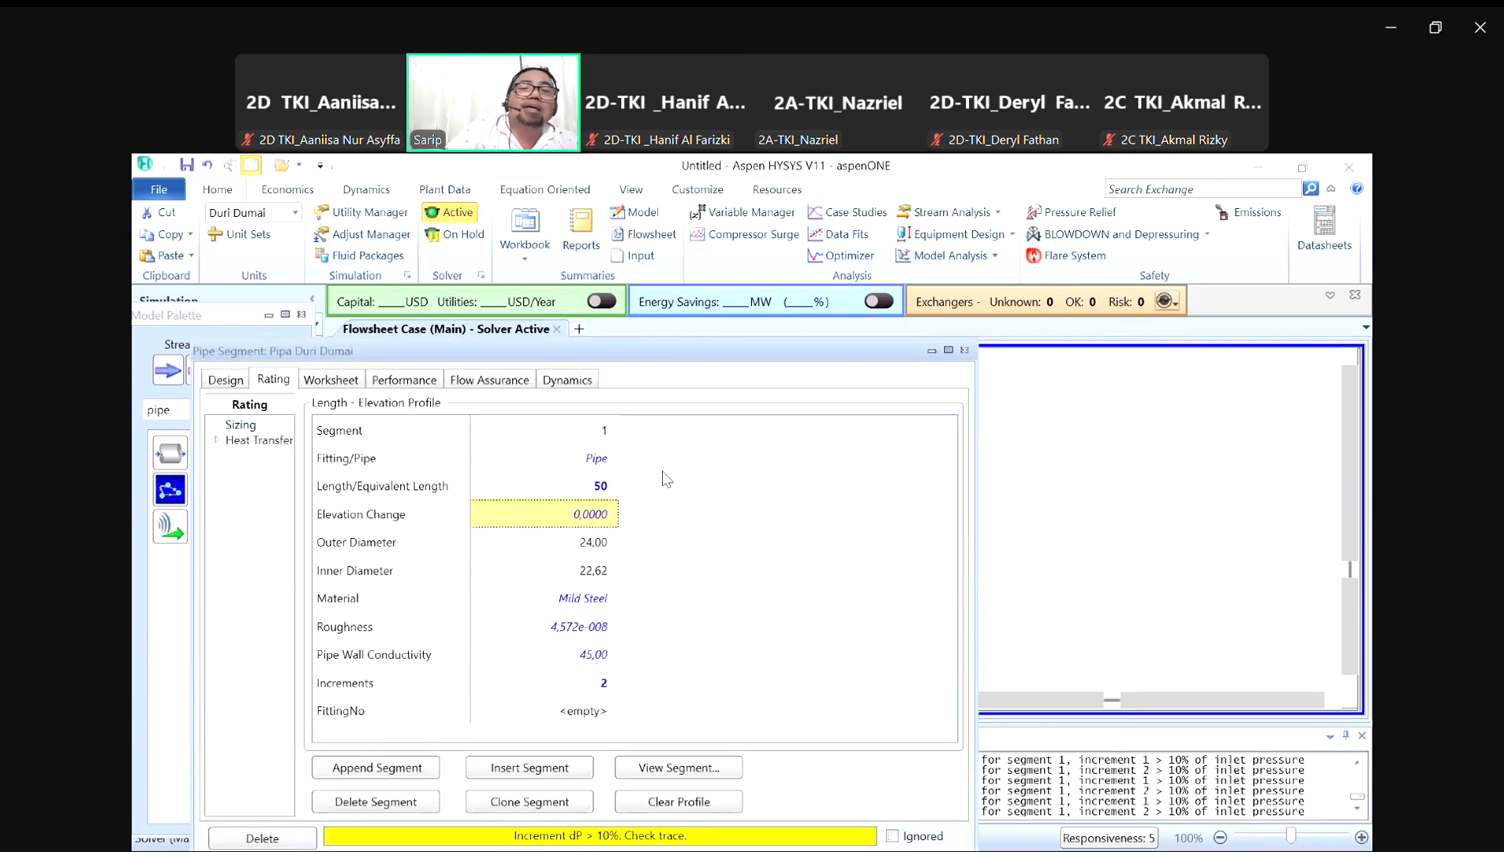
{"action": "left_click", "coordinate": [966, 349]}
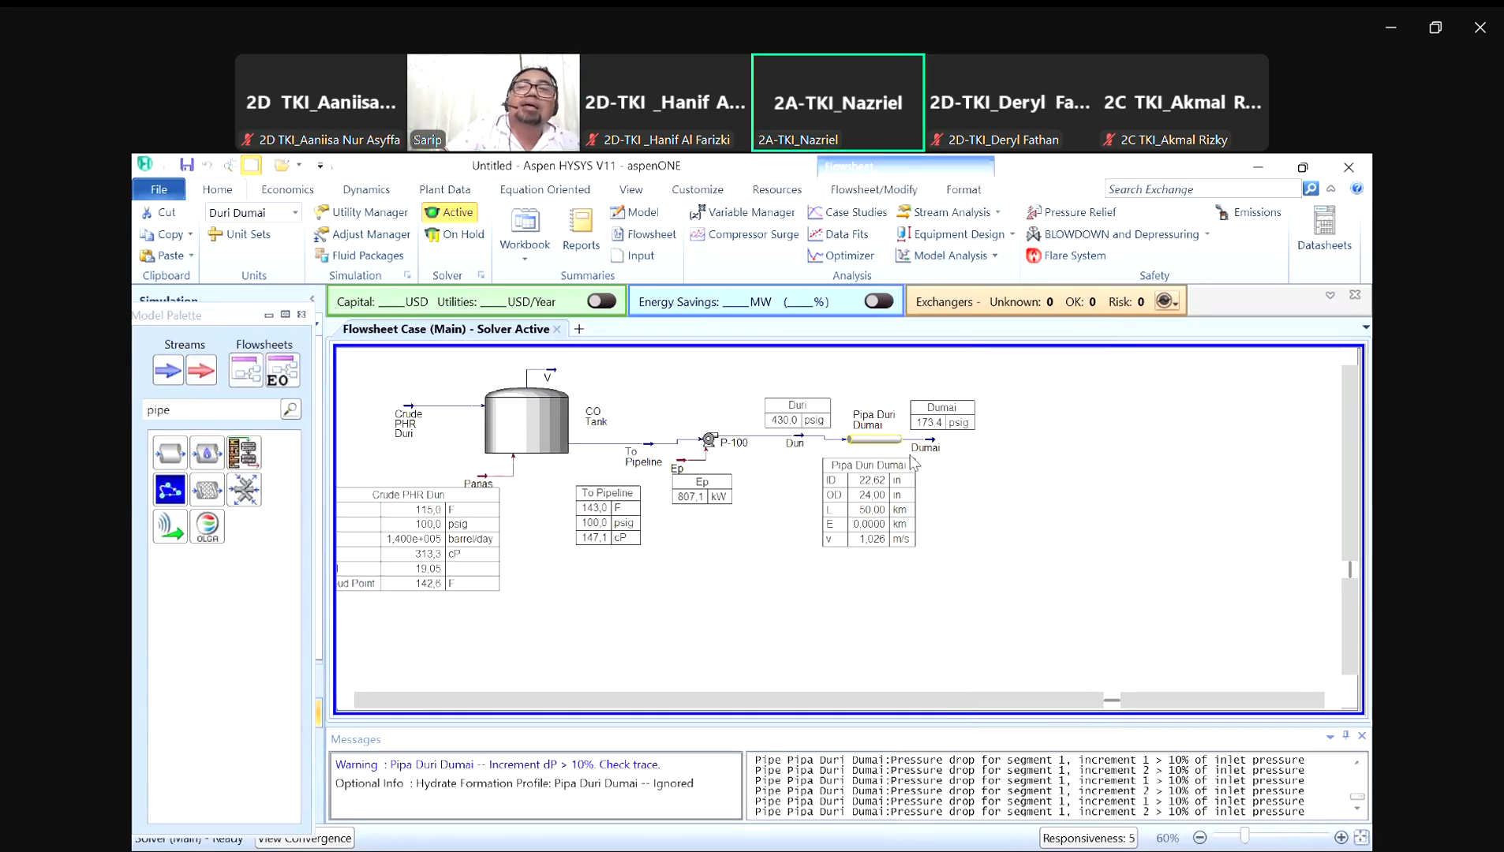
Step: Set the length of the Pipa Duri Dumai segment to 56 km and return to the flowsheet
{"action": "mouse_move", "coordinate": [895, 446]}
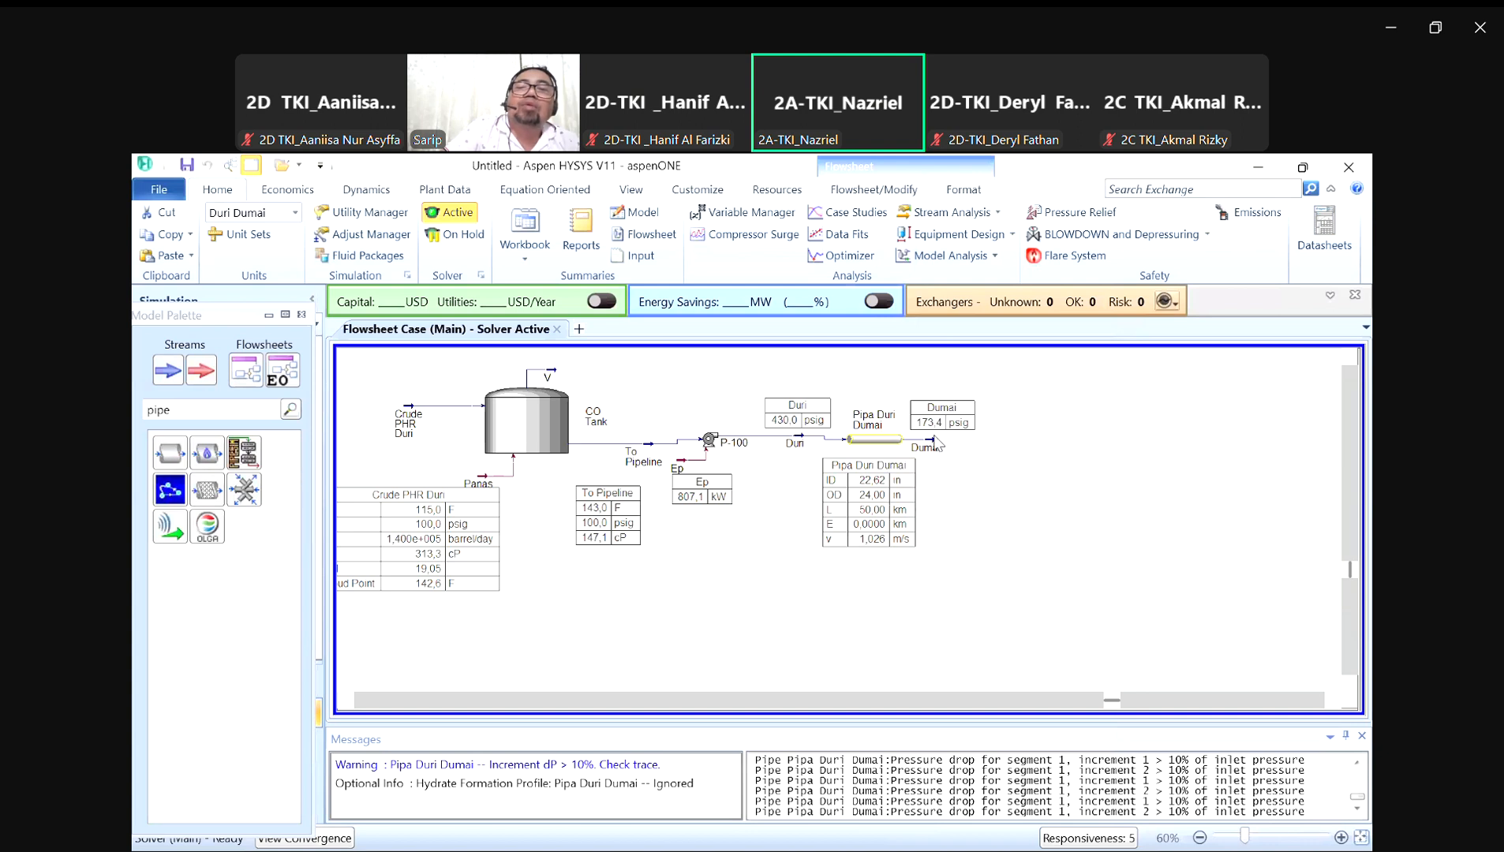
{"action": "double_click", "coordinate": [894, 447]}
{"action": "key", "text": "Down"}
{"action": "key", "text": "Down"}
{"action": "type", "text": "56"}
{"action": "key", "text": "Return"}
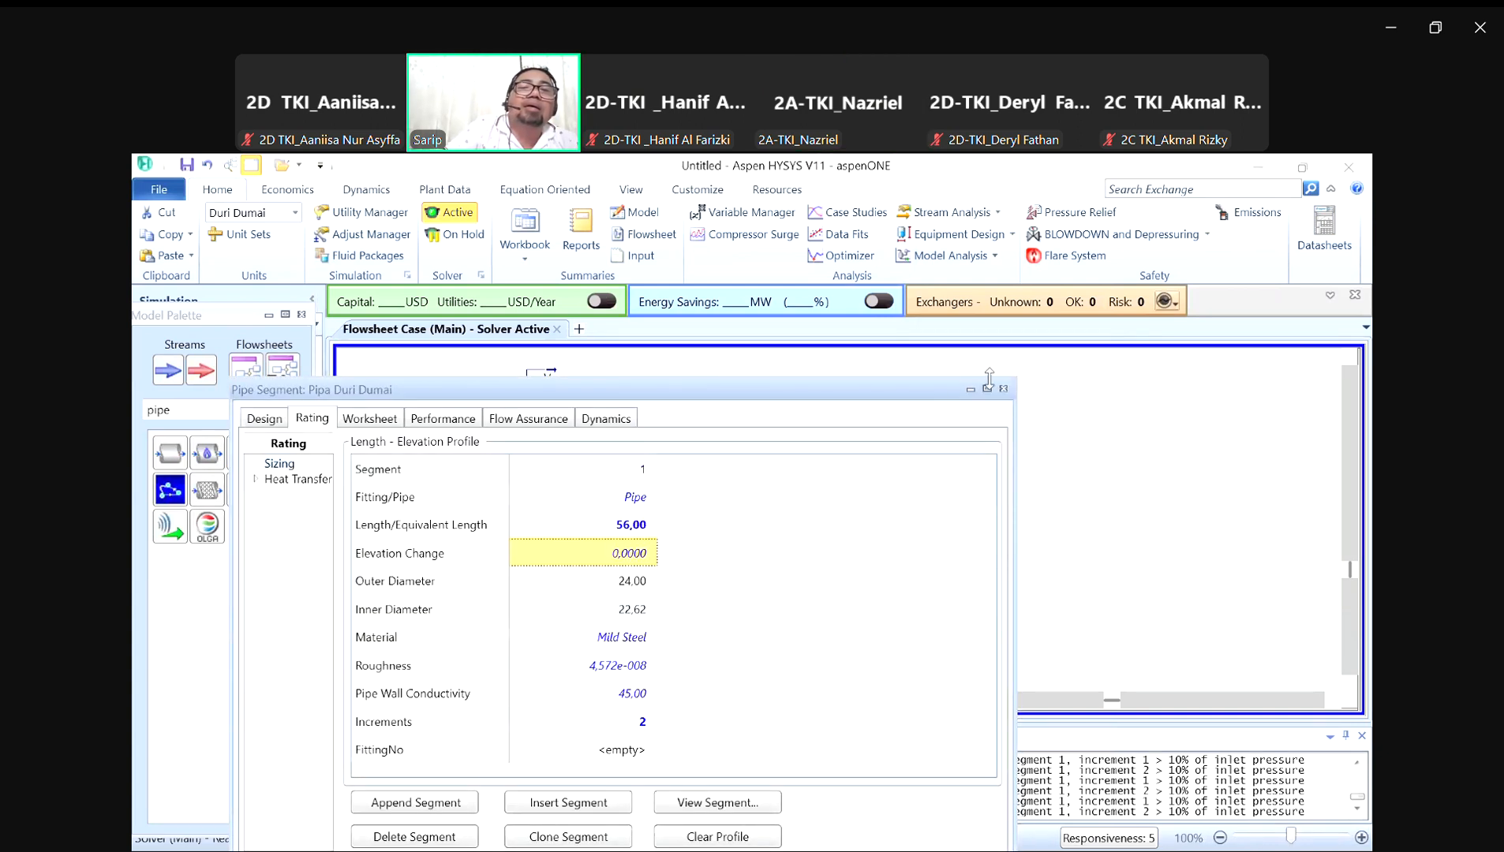
{"action": "left_click", "coordinate": [1004, 390]}
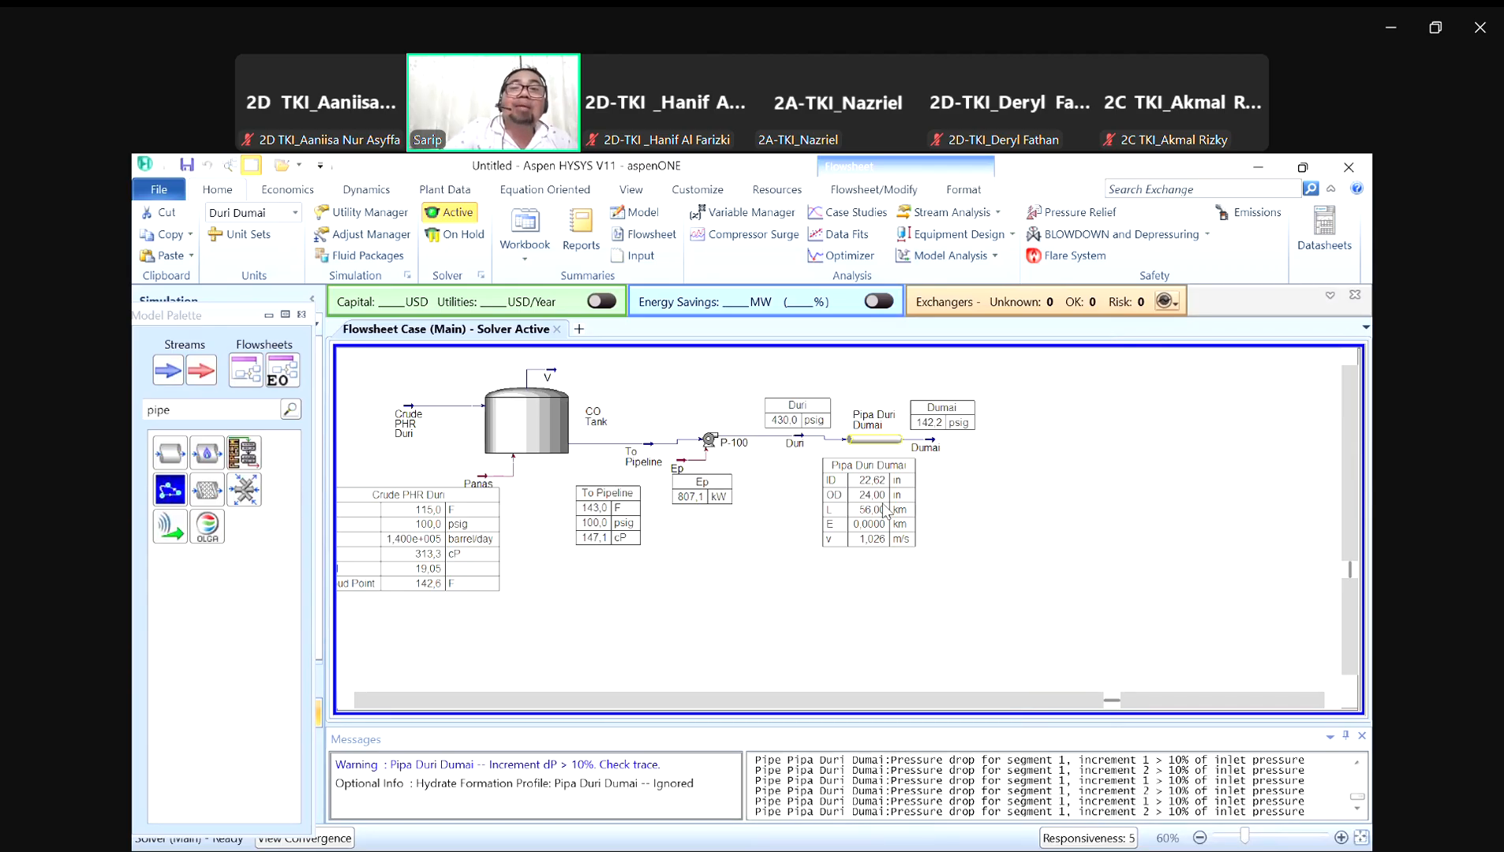
Step: Change the nominal diameter of the 56 km Pipa Duri Dumai segment to 18 inch and return to the flowsheet
{"action": "left_click", "coordinate": [897, 448]}
{"action": "double_click", "coordinate": [896, 448]}
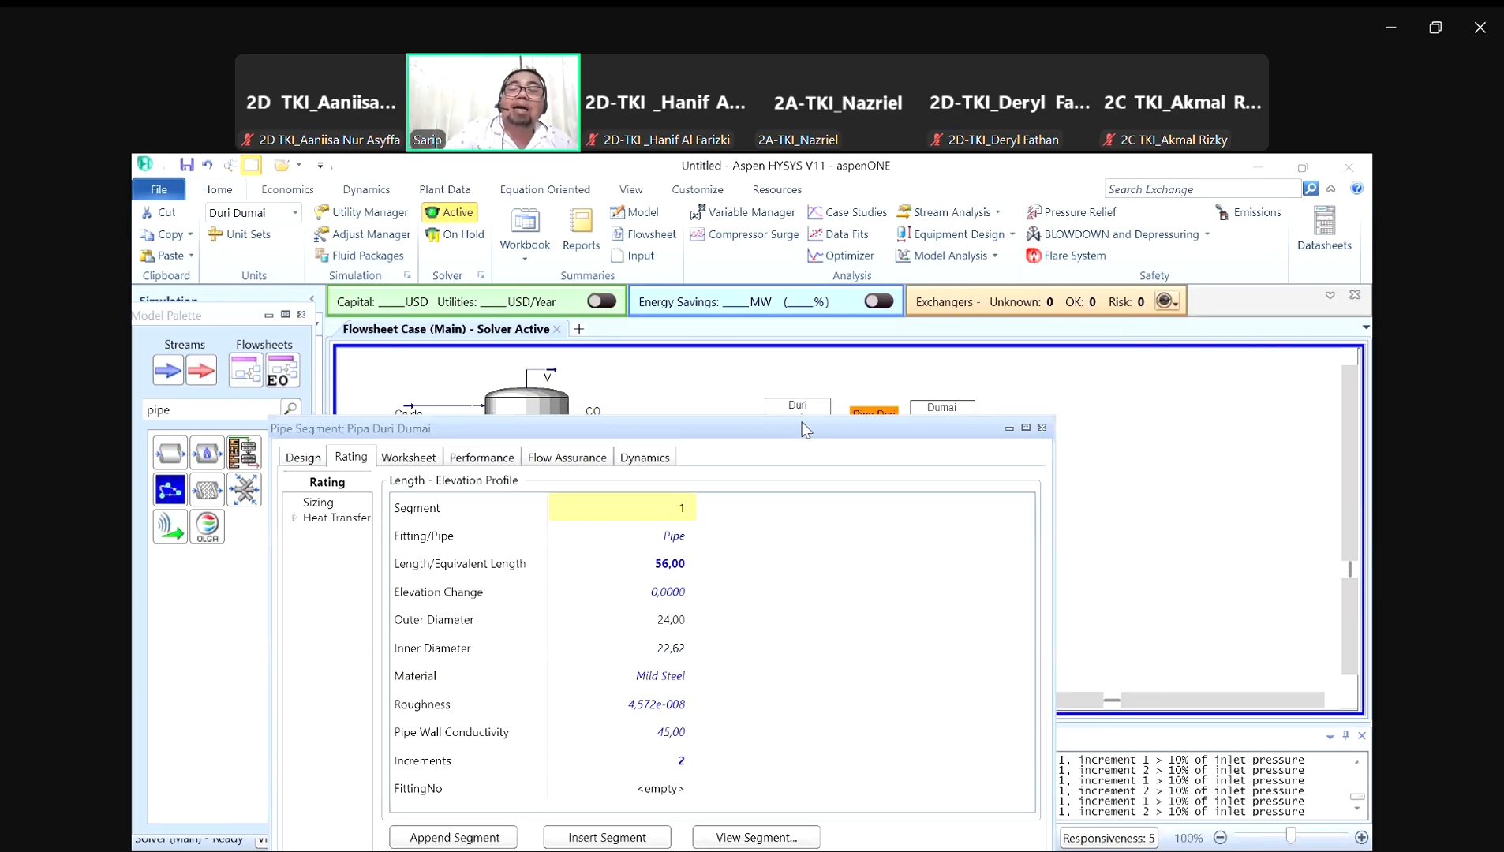
{"action": "left_click_drag", "start_coordinate": [804, 430], "coordinate": [827, 319]}
{"action": "left_click", "coordinate": [778, 726]}
{"action": "left_click", "coordinate": [852, 474]}
{"action": "left_click", "coordinate": [869, 474]}
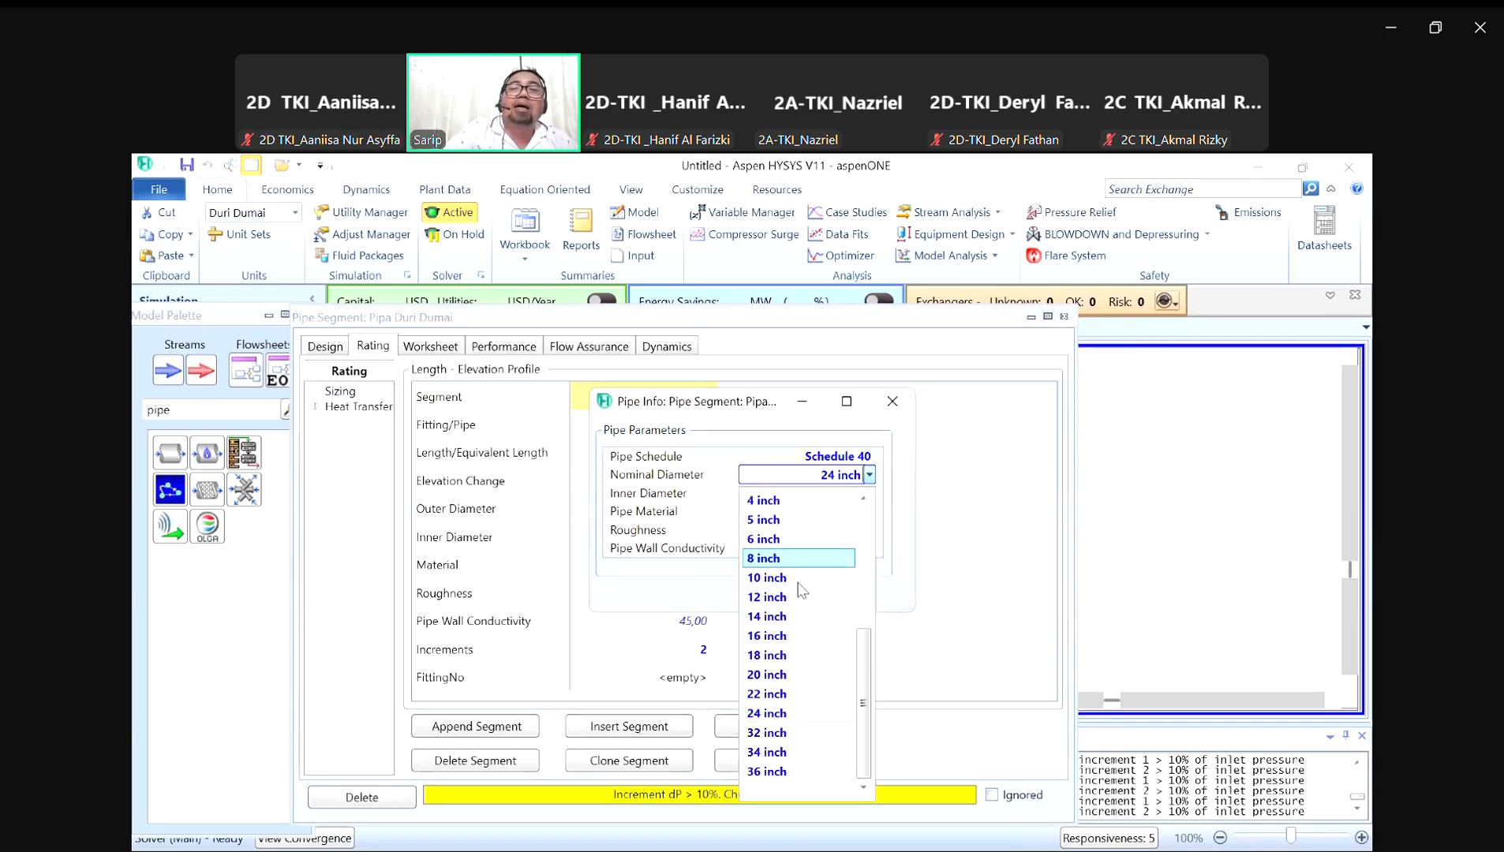
{"action": "left_click", "coordinate": [780, 657]}
{"action": "left_click", "coordinate": [892, 401]}
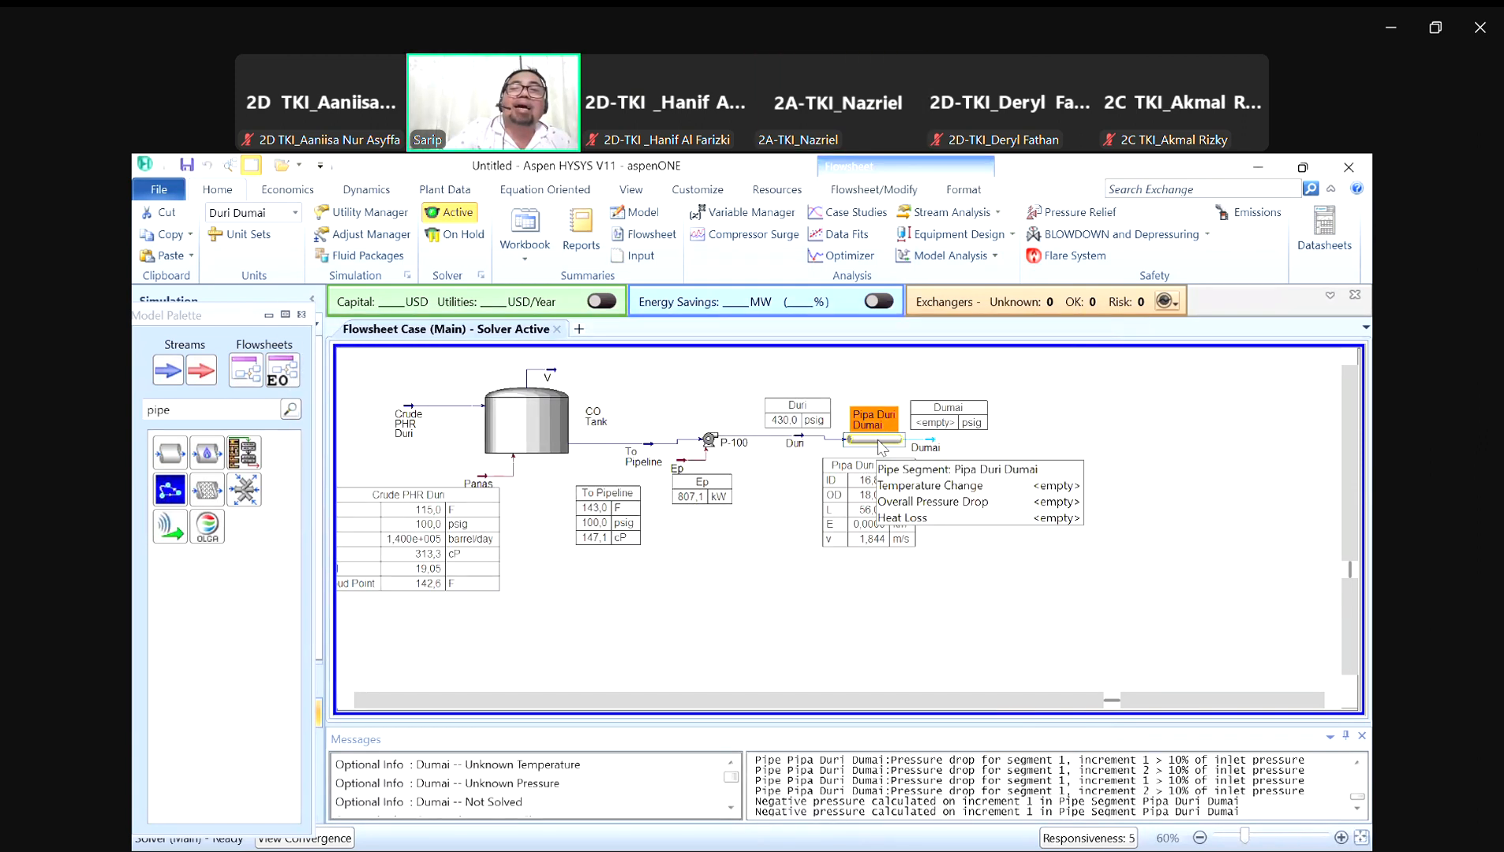
Step: Restore the nominal diameter of the Pipa Duri Dumai segment to 24 inch and return to the flowsheet
{"action": "double_click", "coordinate": [878, 440]}
{"action": "left_click", "coordinate": [641, 717]}
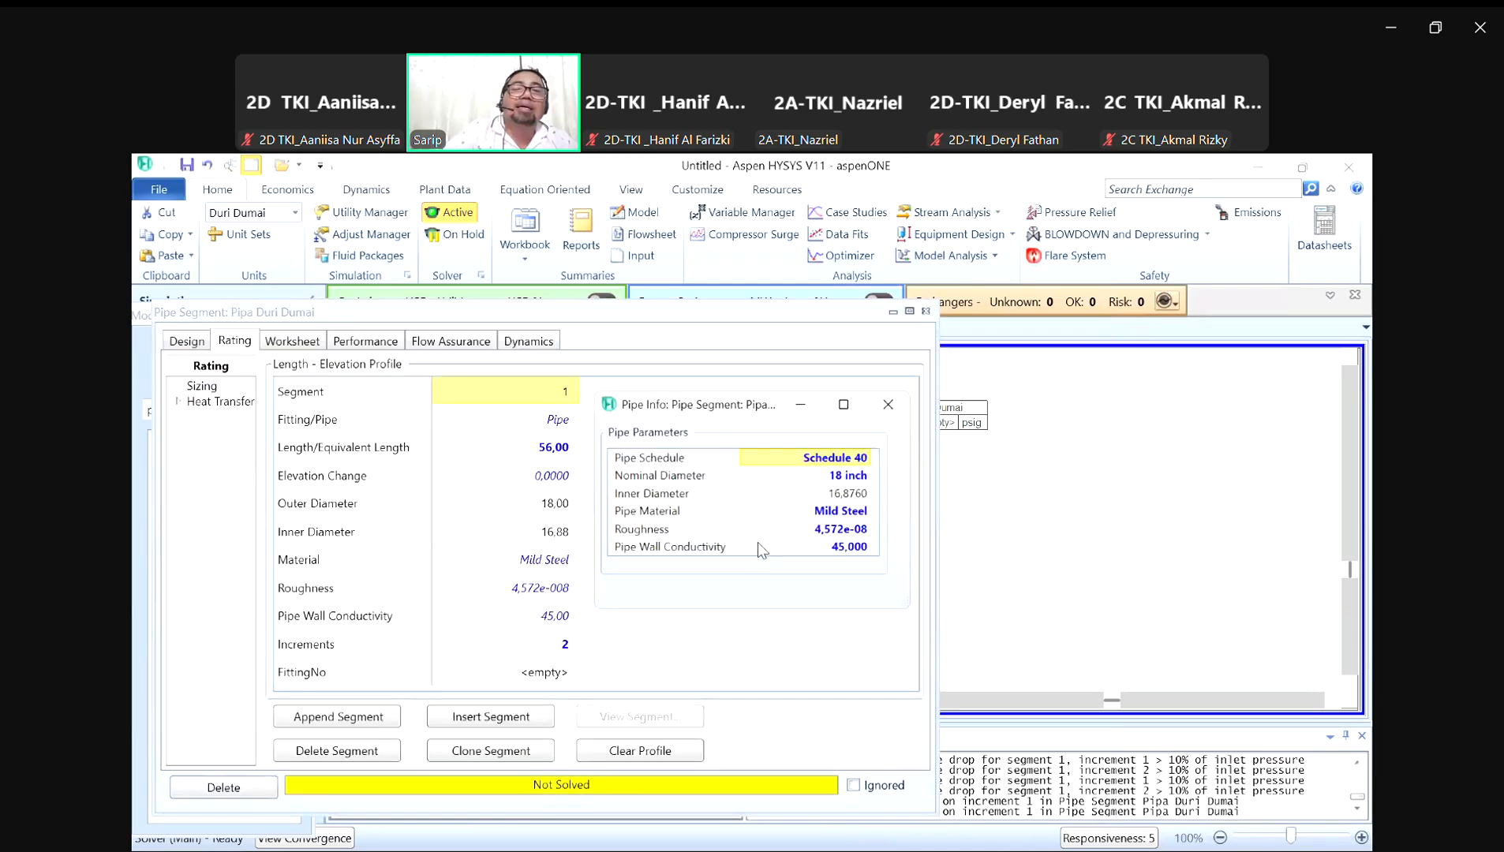
{"action": "left_click", "coordinate": [852, 475]}
{"action": "left_click", "coordinate": [871, 474]}
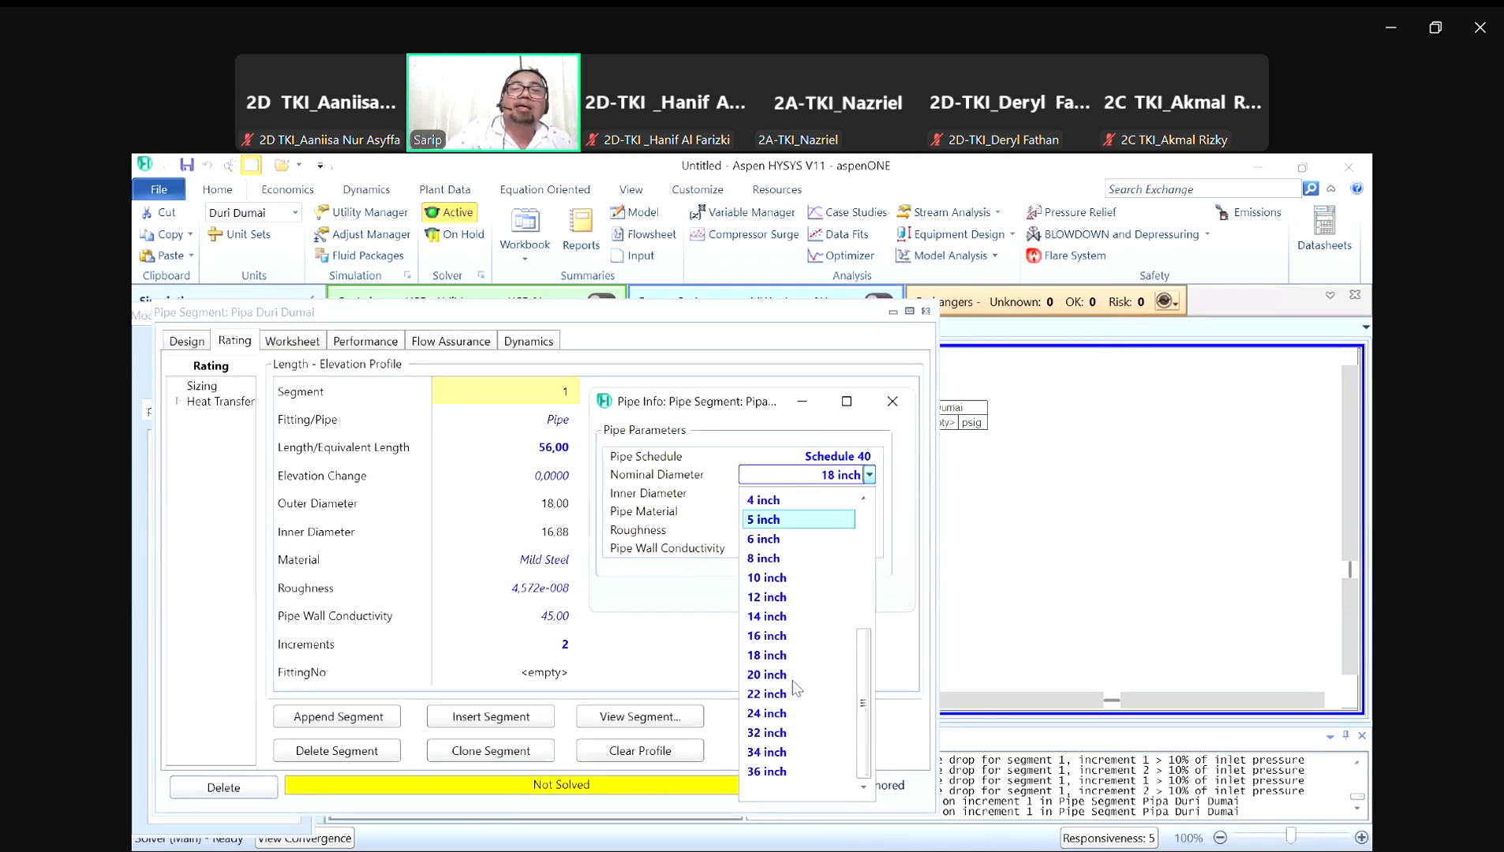
{"action": "left_click", "coordinate": [801, 701]}
{"action": "left_click", "coordinate": [892, 401]}
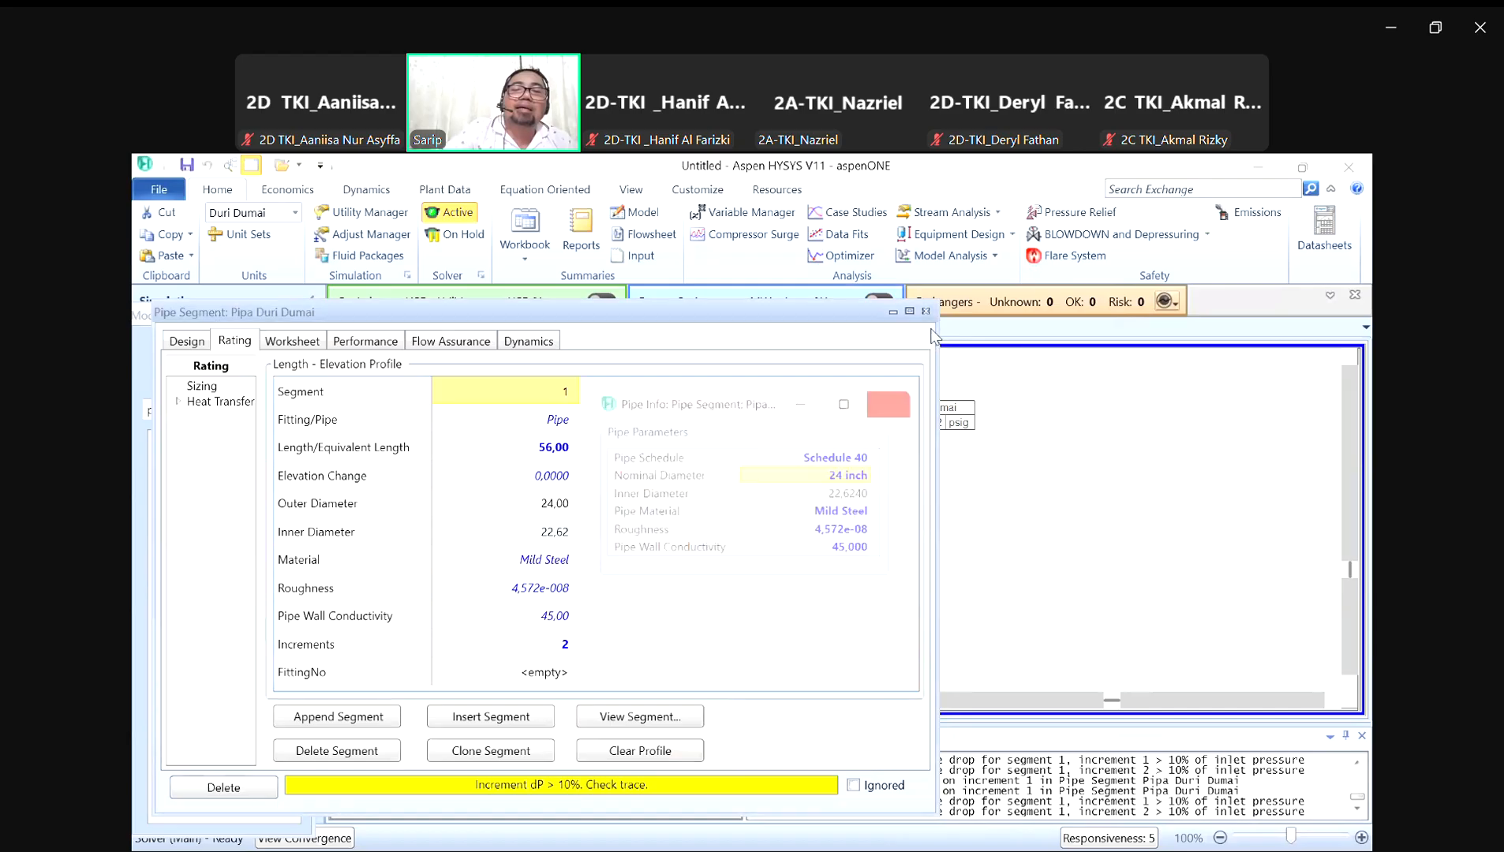
{"action": "left_click", "coordinate": [925, 311]}
{"action": "left_click", "coordinate": [984, 534]}
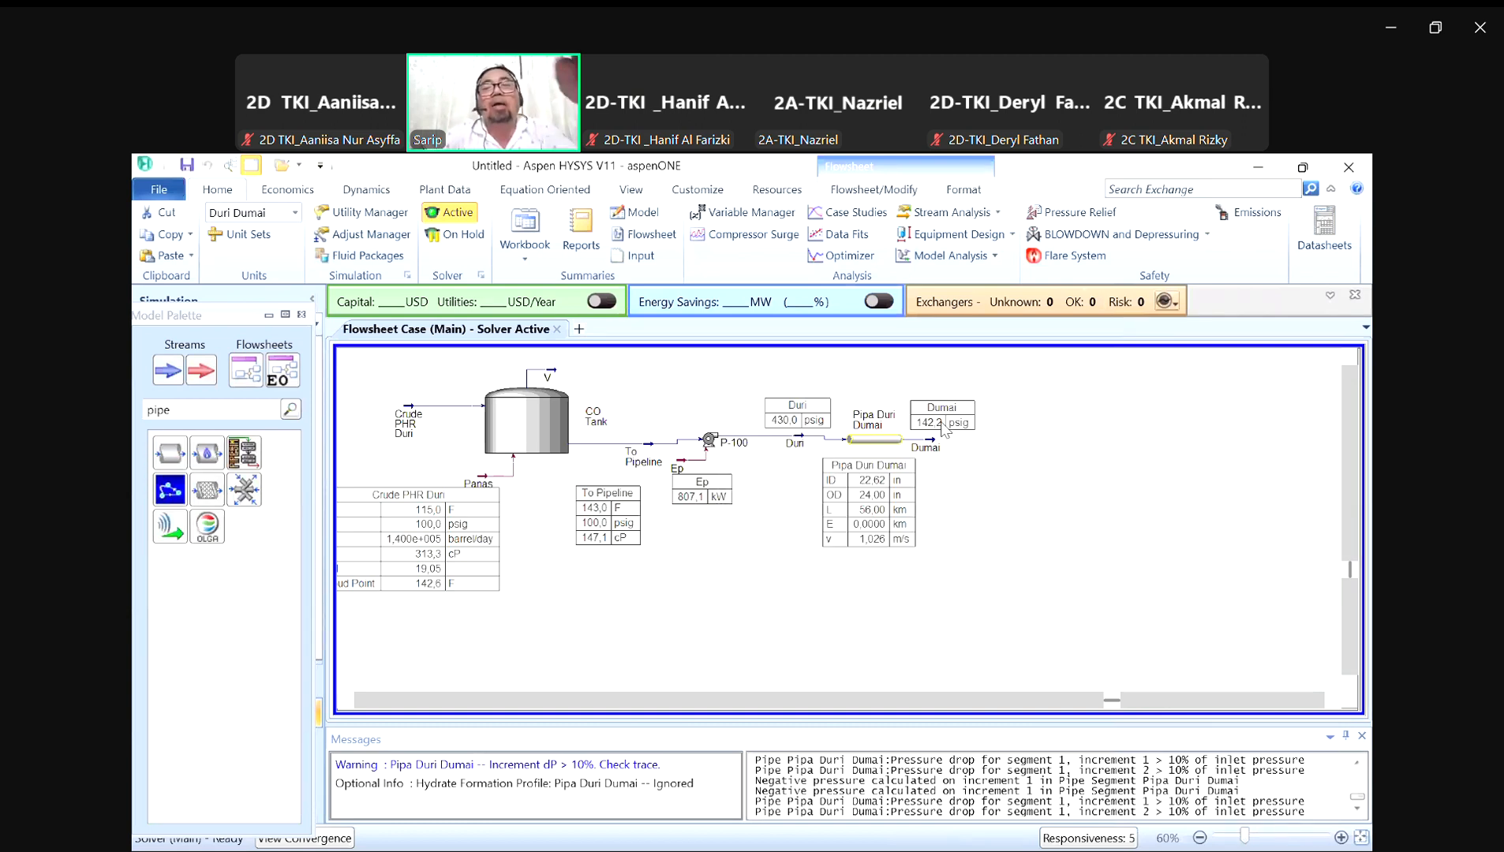
Step: Examine the properties of the Panas energy stream at the CO Tank and return to the flowsheet
{"action": "mouse_move", "coordinate": [925, 446]}
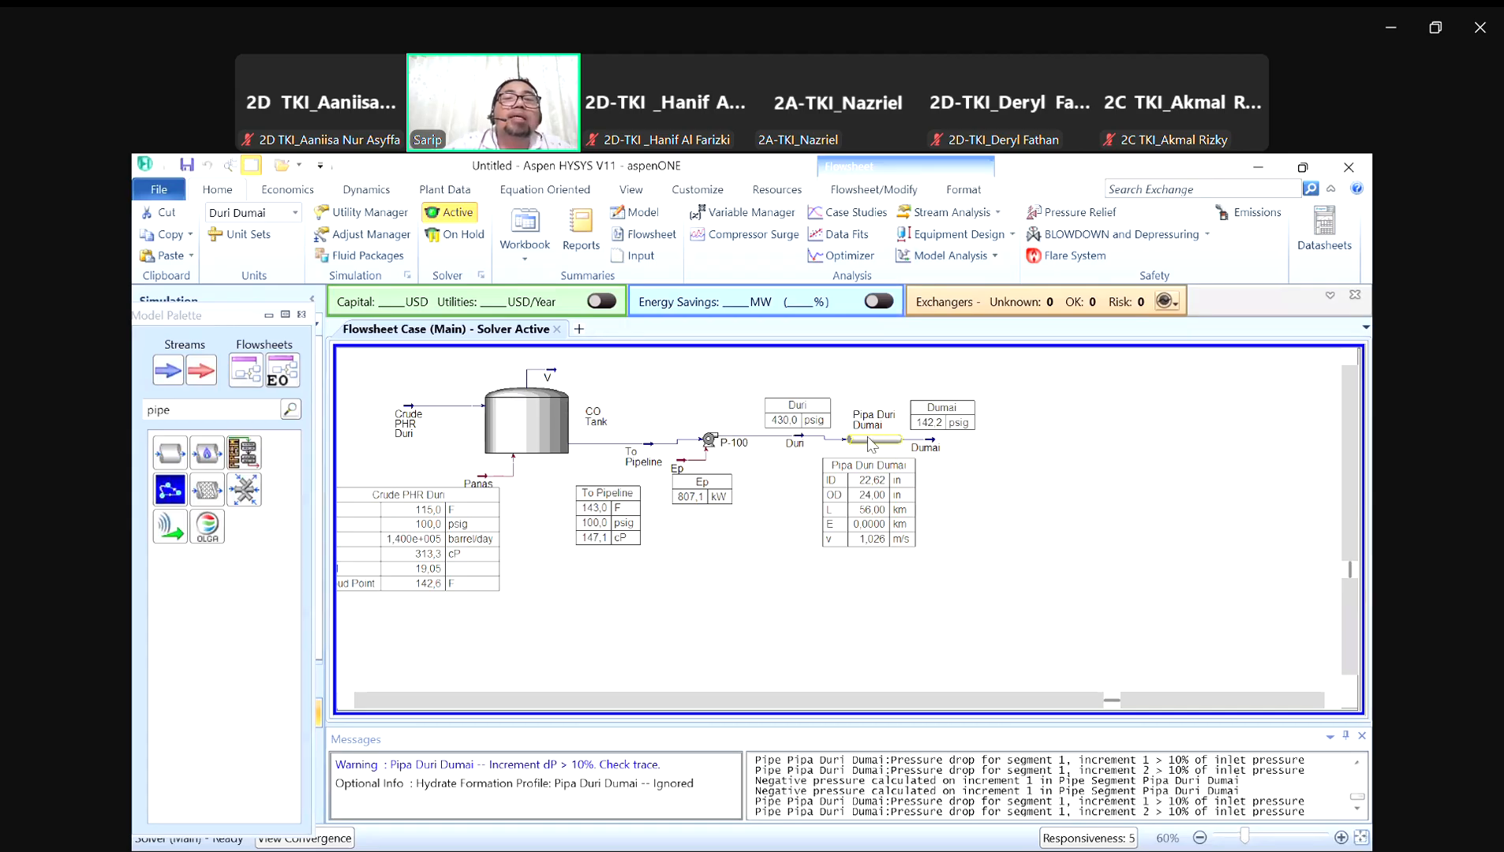
{"action": "mouse_move", "coordinate": [877, 446]}
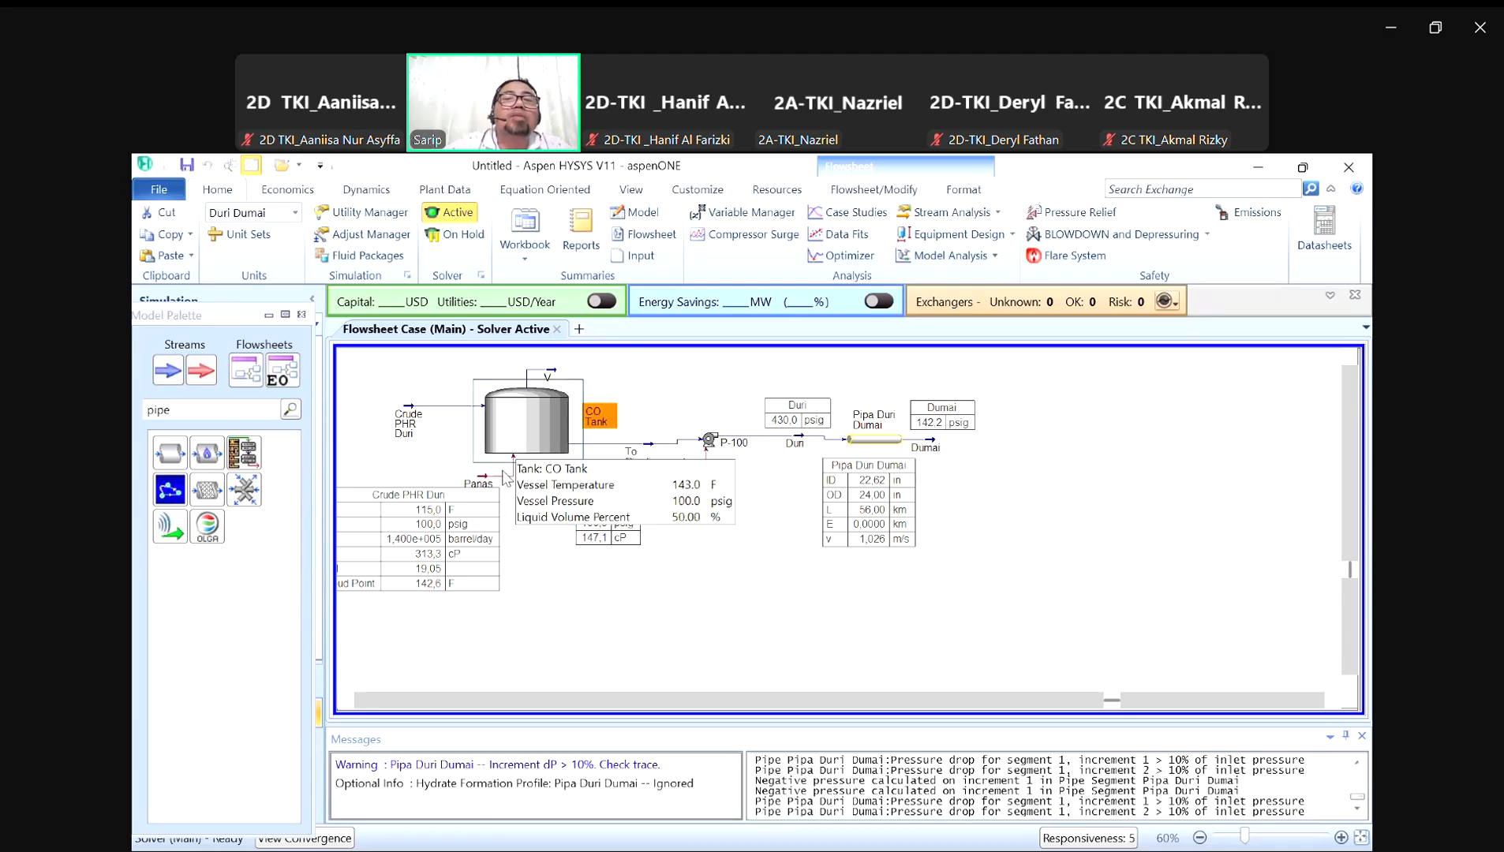
{"action": "mouse_move", "coordinate": [483, 486]}
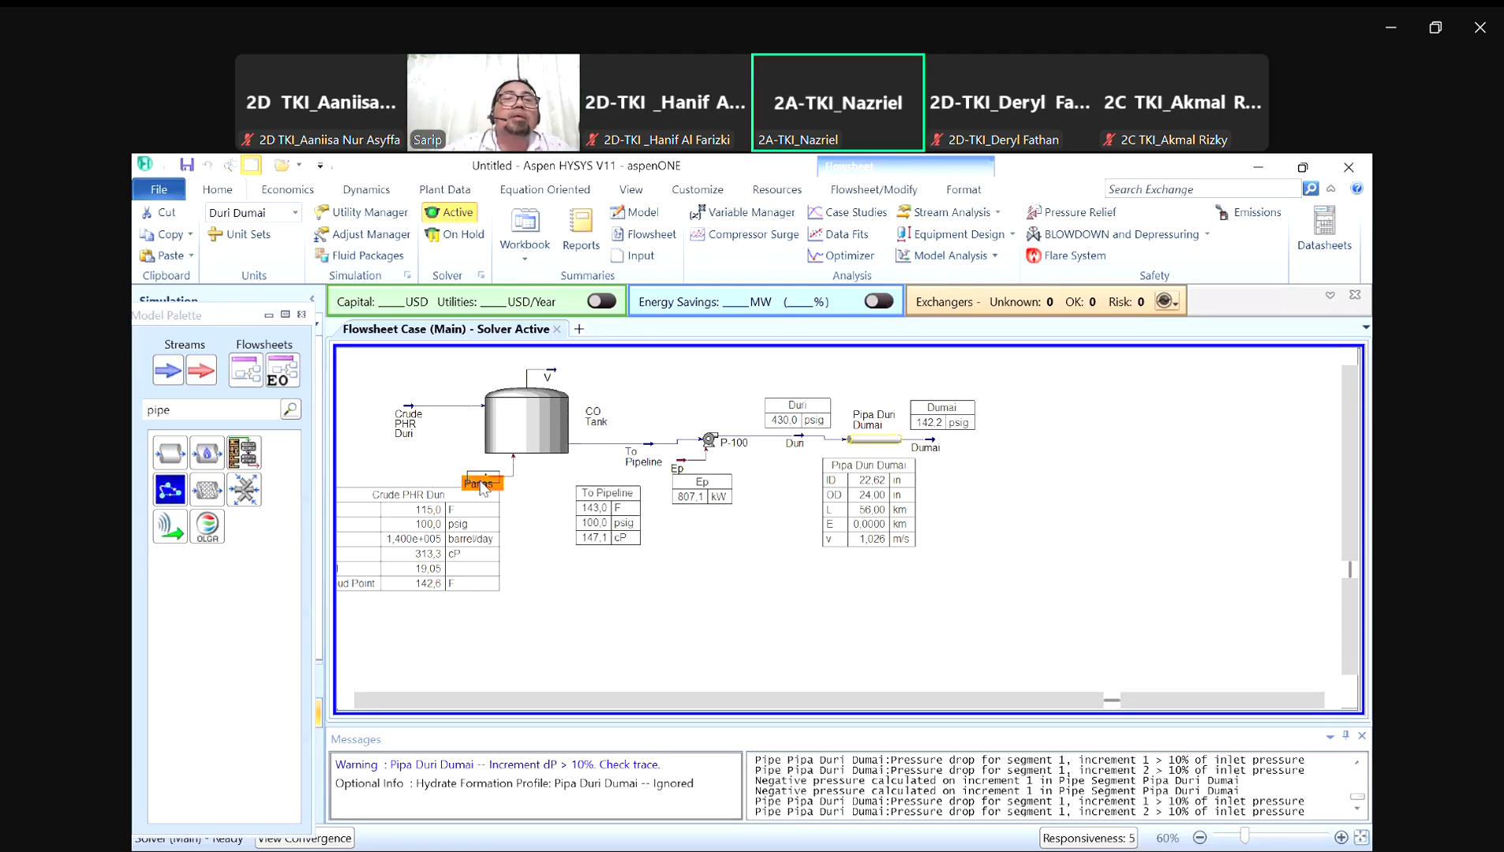
{"action": "double_click", "coordinate": [483, 487]}
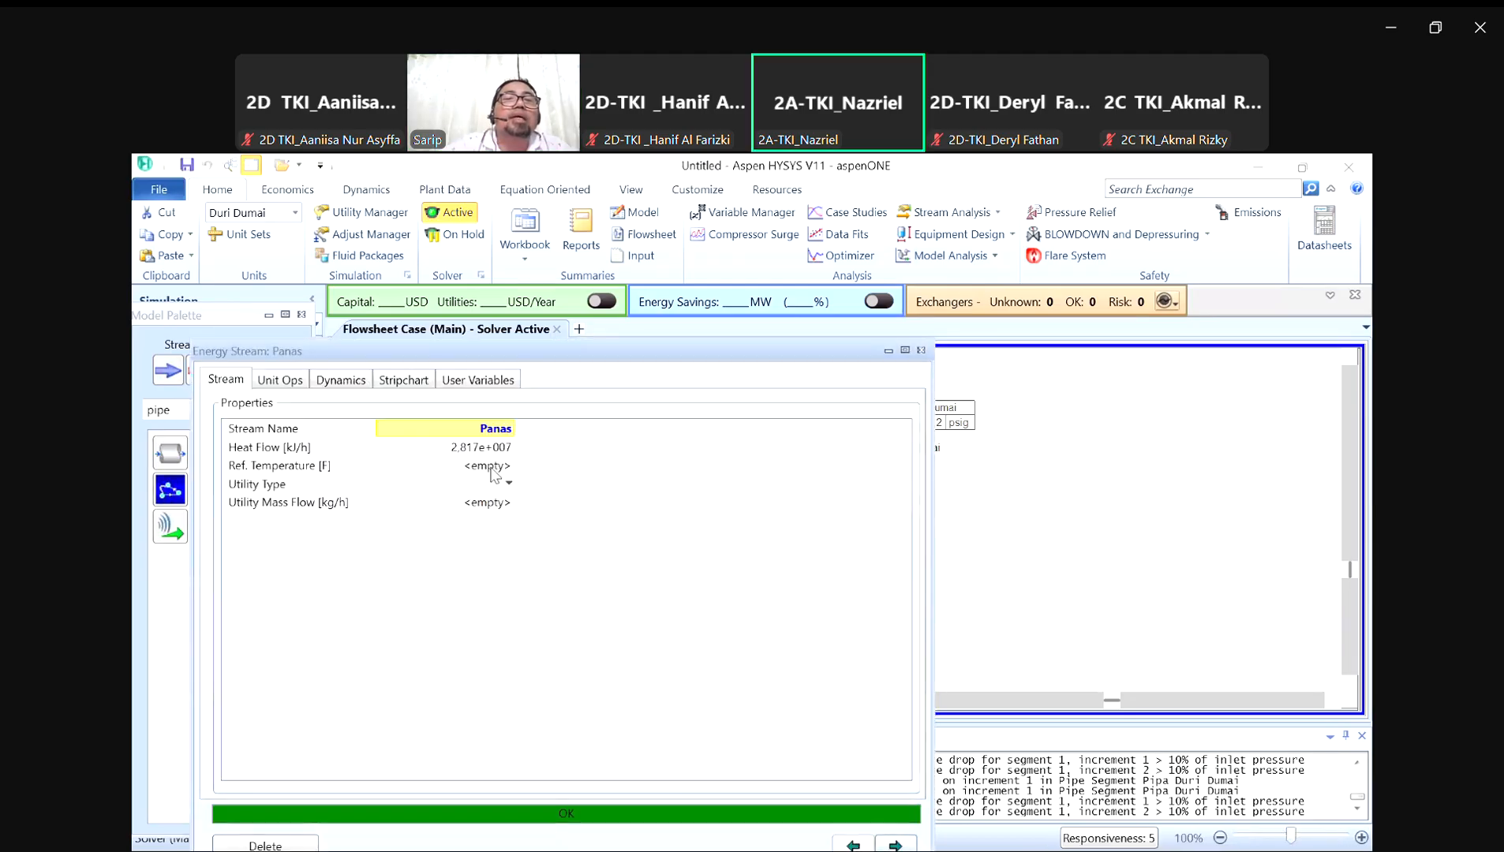
{"action": "left_click", "coordinate": [921, 349]}
{"action": "right_click", "coordinate": [486, 620]}
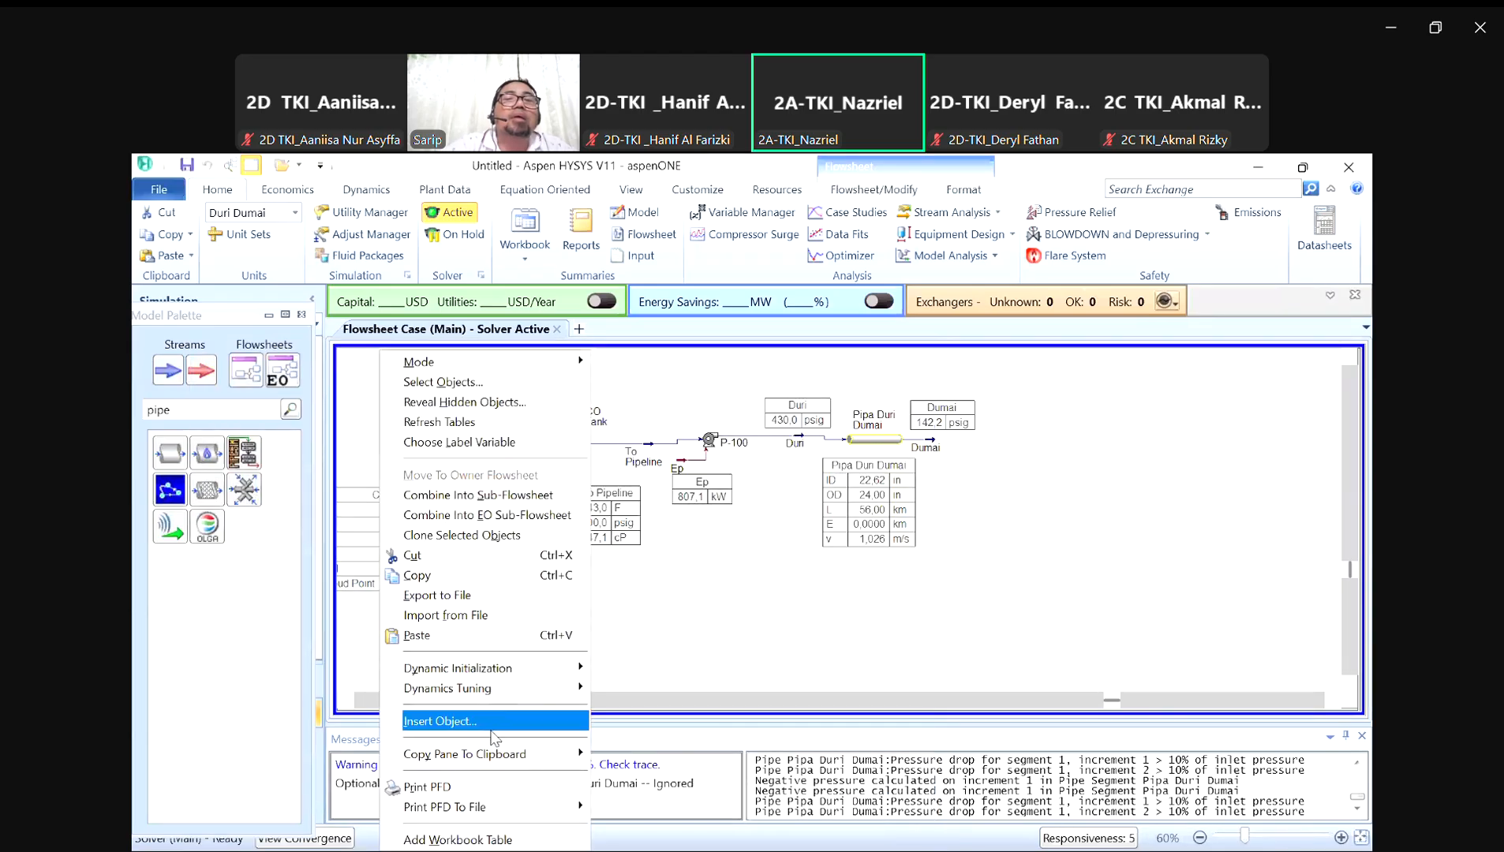
{"action": "left_click", "coordinate": [745, 610]}
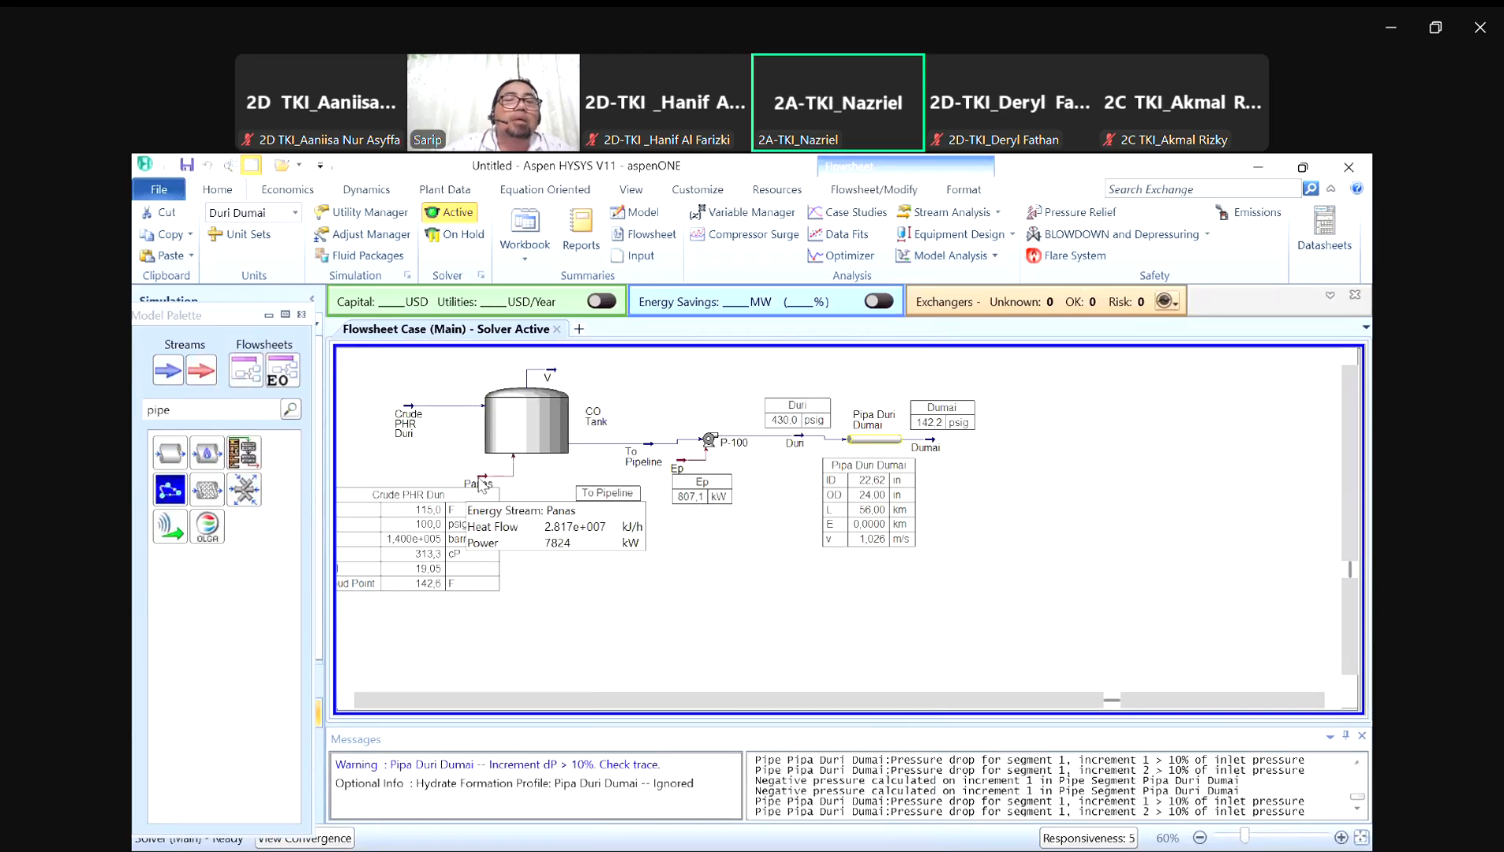
Step: Show a results table for the Panas energy stream, place it in the free area below the tank, and open its settings
{"action": "right_click", "coordinate": [478, 473]}
{"action": "left_click", "coordinate": [464, 660]}
{"action": "left_click_drag", "start_coordinate": [562, 496], "coordinate": [594, 614]}
{"action": "double_click", "coordinate": [594, 614]}
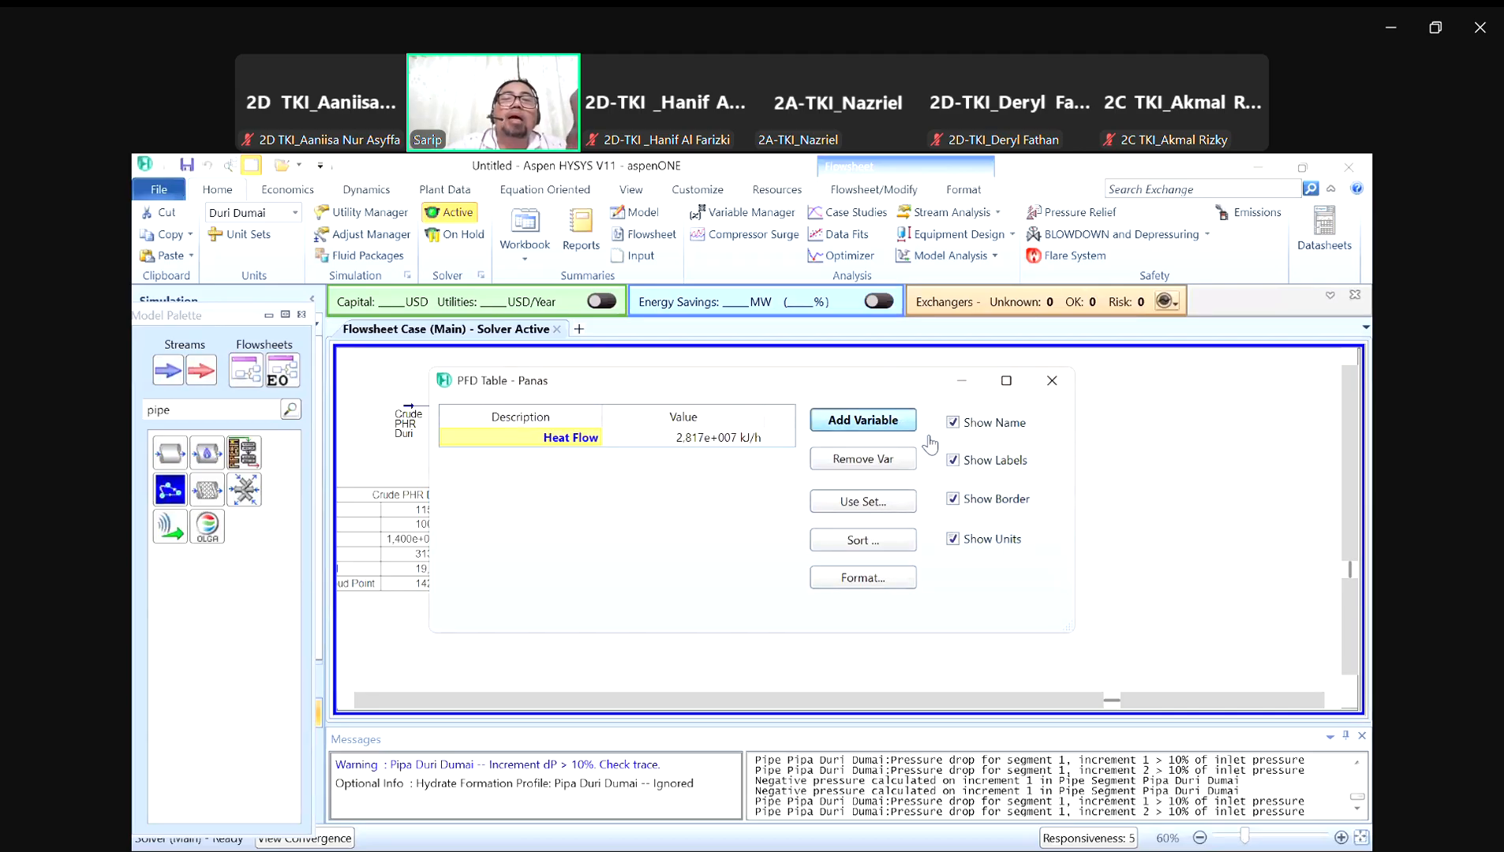
Step: Replace Heat Flow with Power in the Panas table, hide its labels, and close the table settings
{"action": "left_click", "coordinate": [901, 437]}
{"action": "type", "text": "power"}
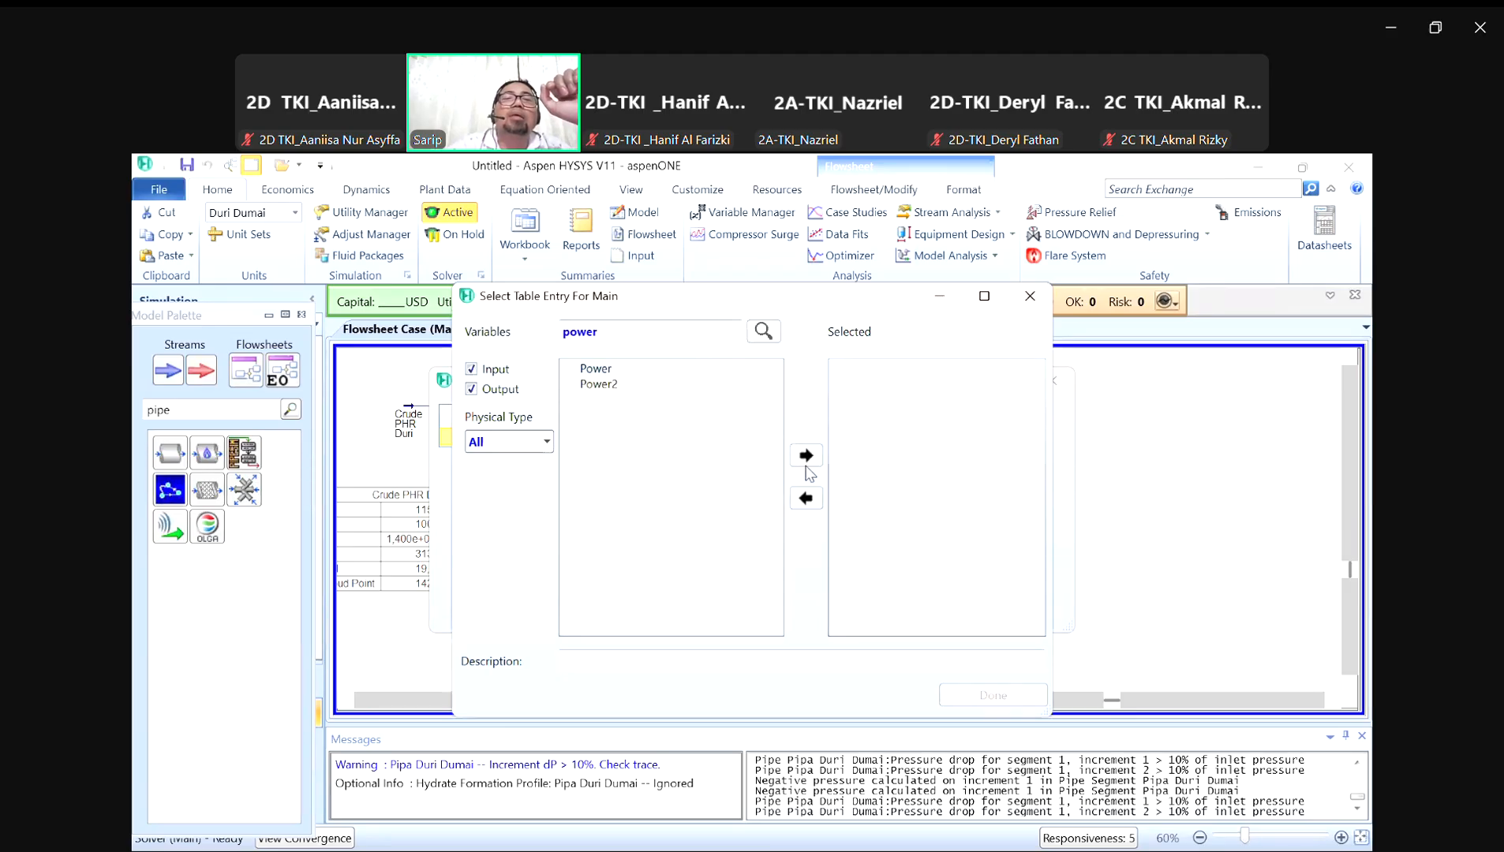
{"action": "left_click", "coordinate": [805, 456]}
{"action": "left_click", "coordinate": [978, 694]}
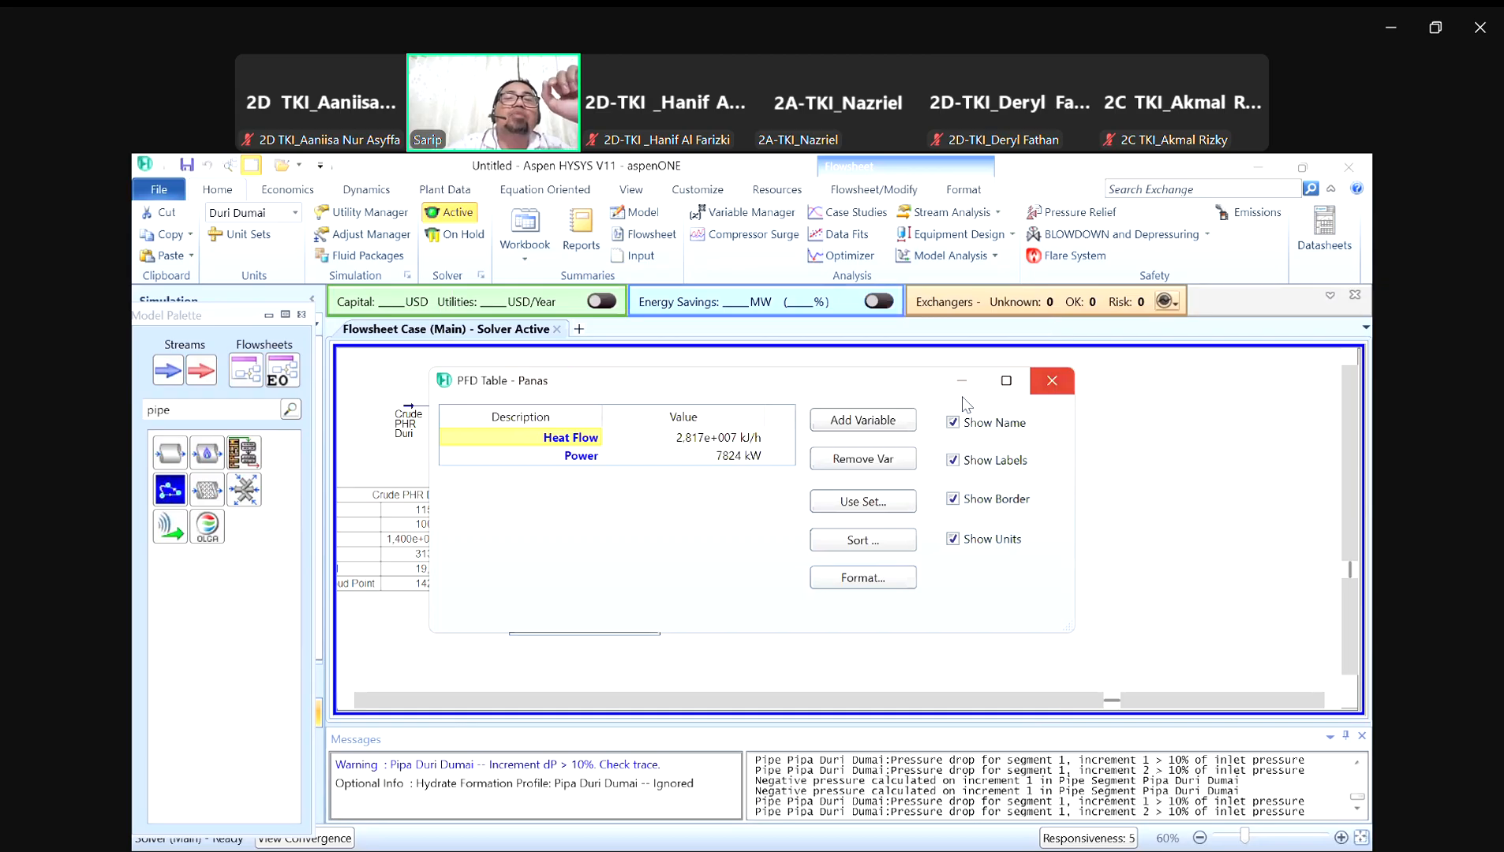
{"action": "left_click", "coordinate": [867, 467]}
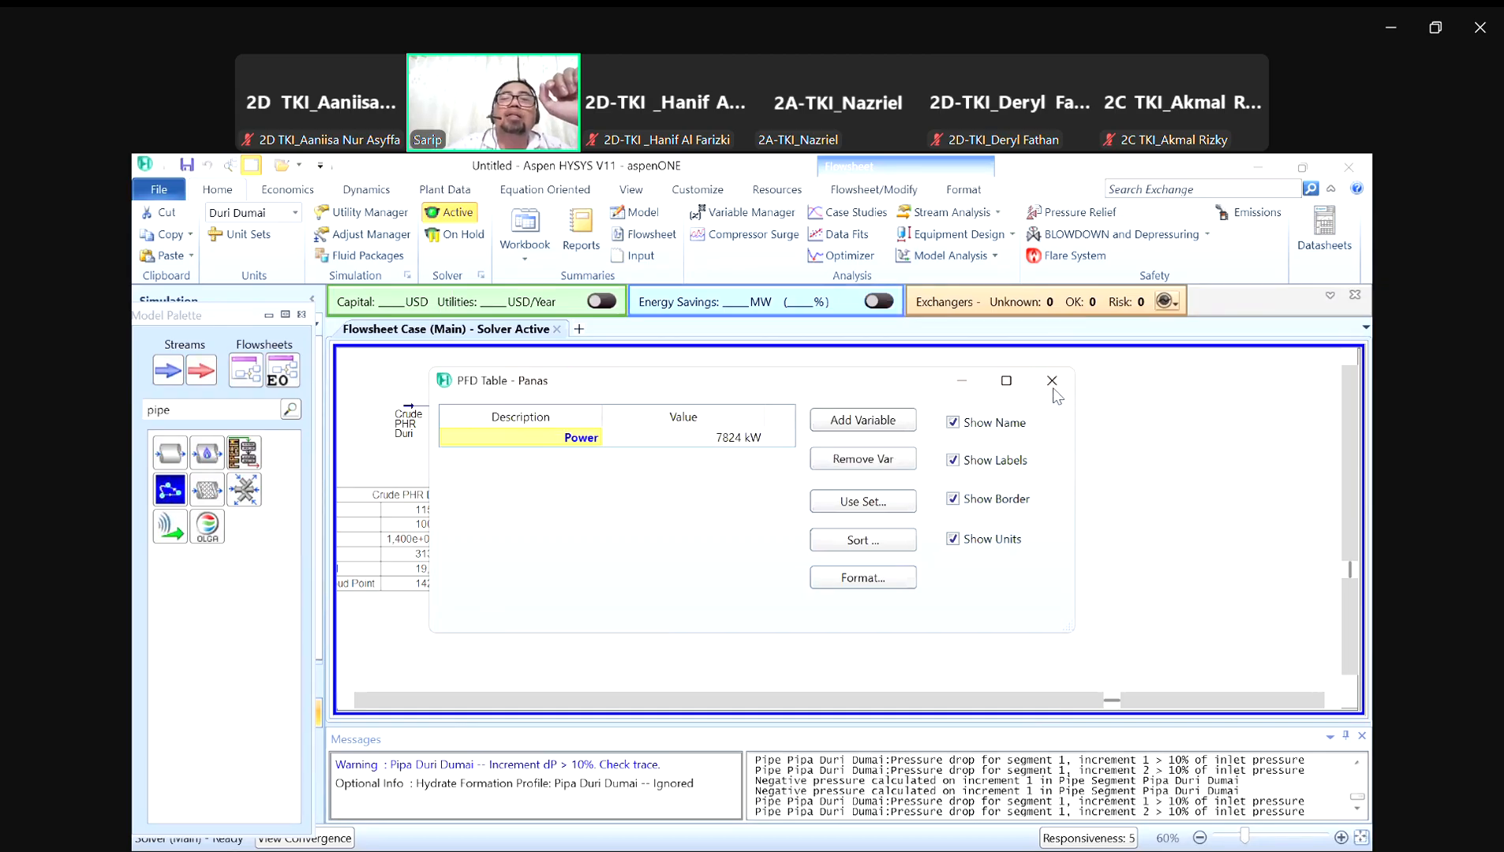
{"action": "left_click", "coordinate": [951, 462]}
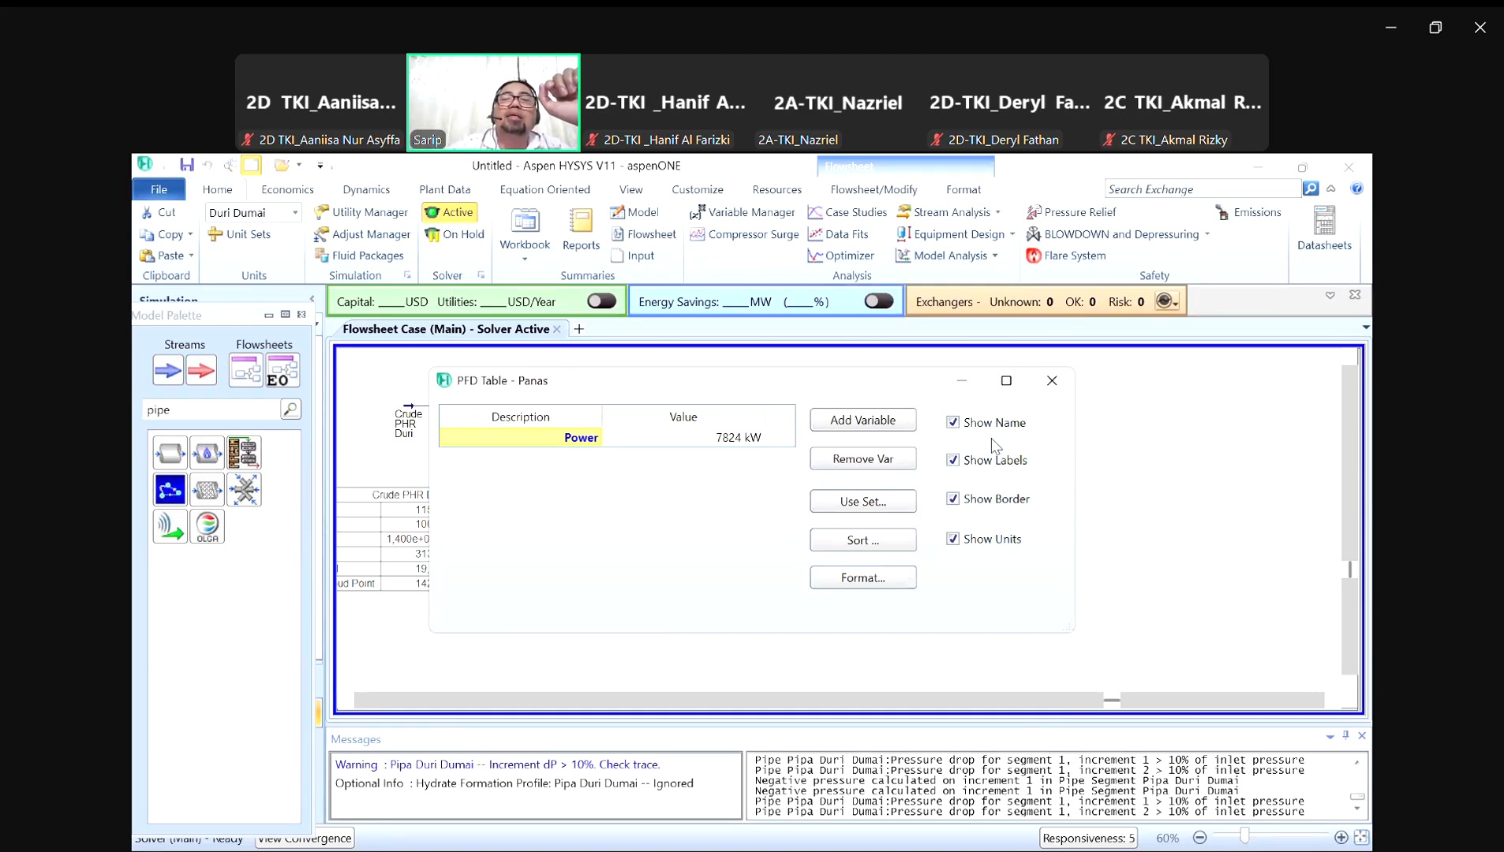
{"action": "left_click", "coordinate": [1051, 382]}
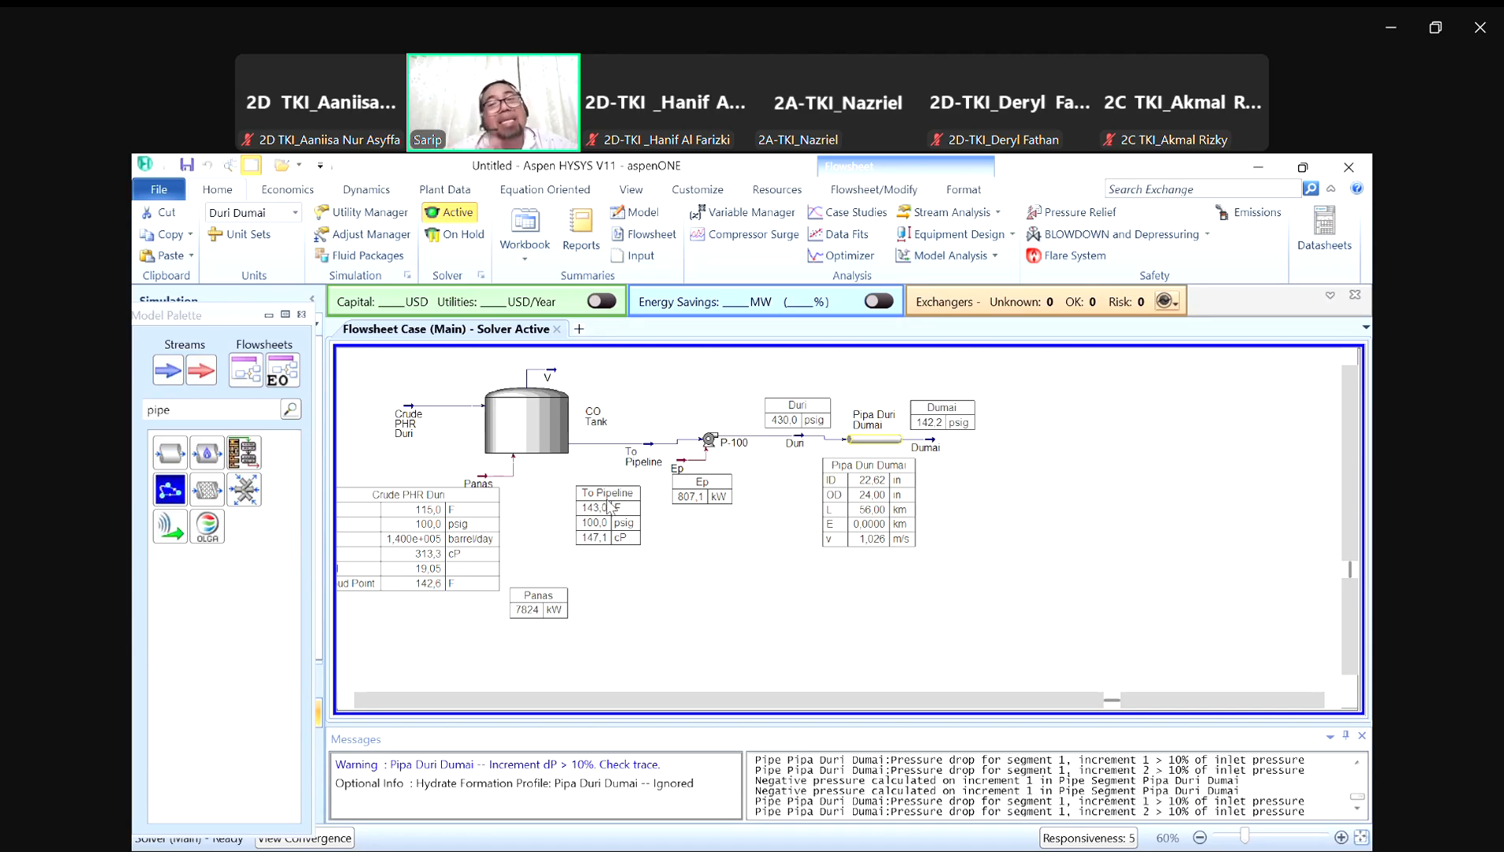
Step: Move the To Pipeline table above its stream and the Panas table beside the Panas energy stream
{"action": "left_click_drag", "start_coordinate": [609, 507], "coordinate": [662, 381]}
{"action": "left_click_drag", "start_coordinate": [541, 606], "coordinate": [558, 495]}
{"action": "left_click", "coordinate": [600, 589]}
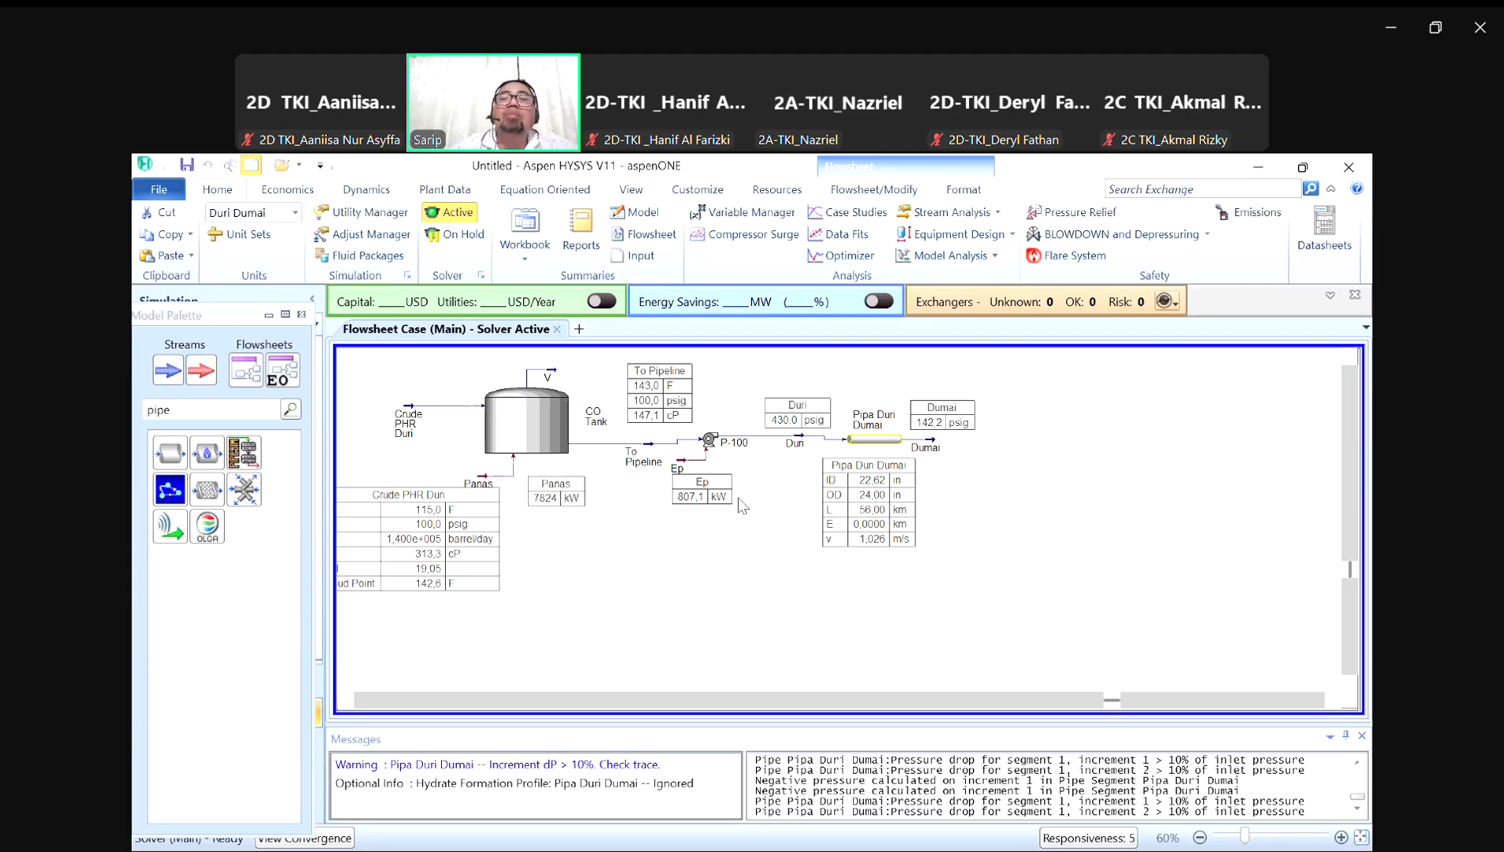
Step: Set the ambient temperature in the heat transfer coefficient estimation of Pipa Duri Dumai to 70 F
{"action": "double_click", "coordinate": [870, 422]}
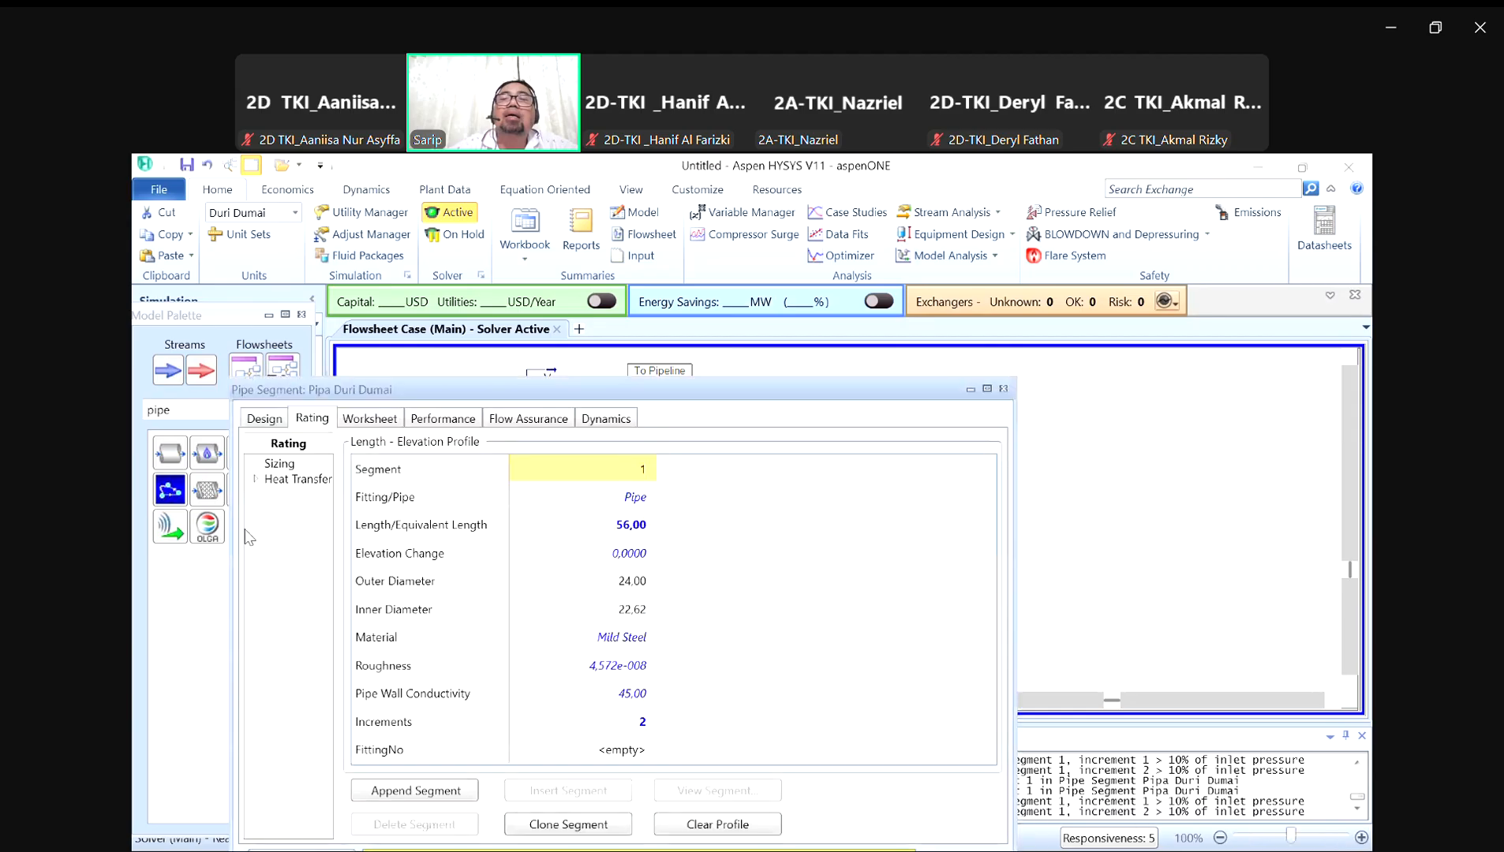
{"action": "left_click", "coordinate": [301, 496]}
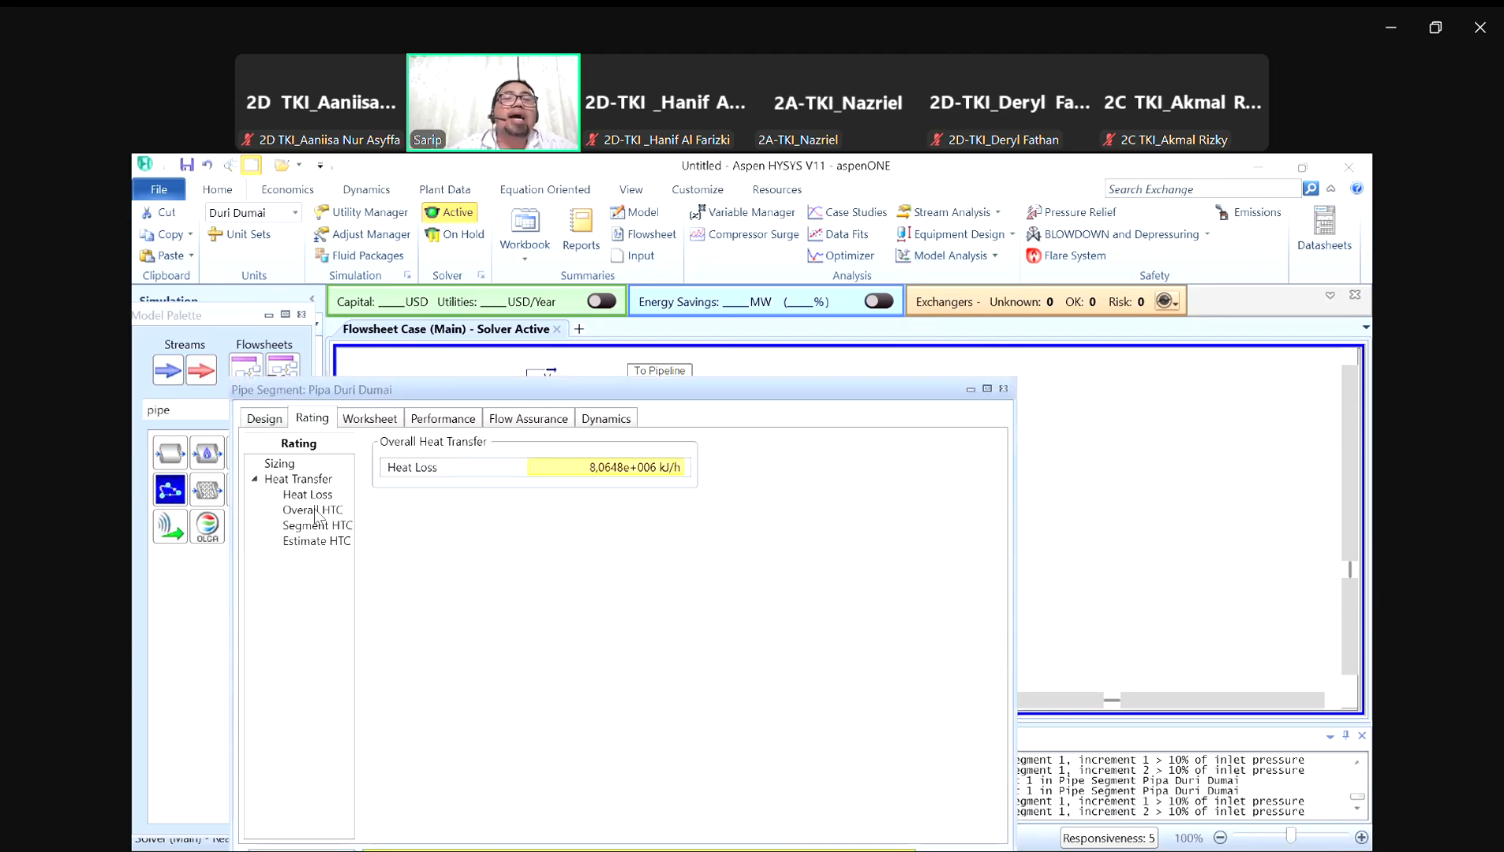
{"action": "left_click", "coordinate": [322, 513]}
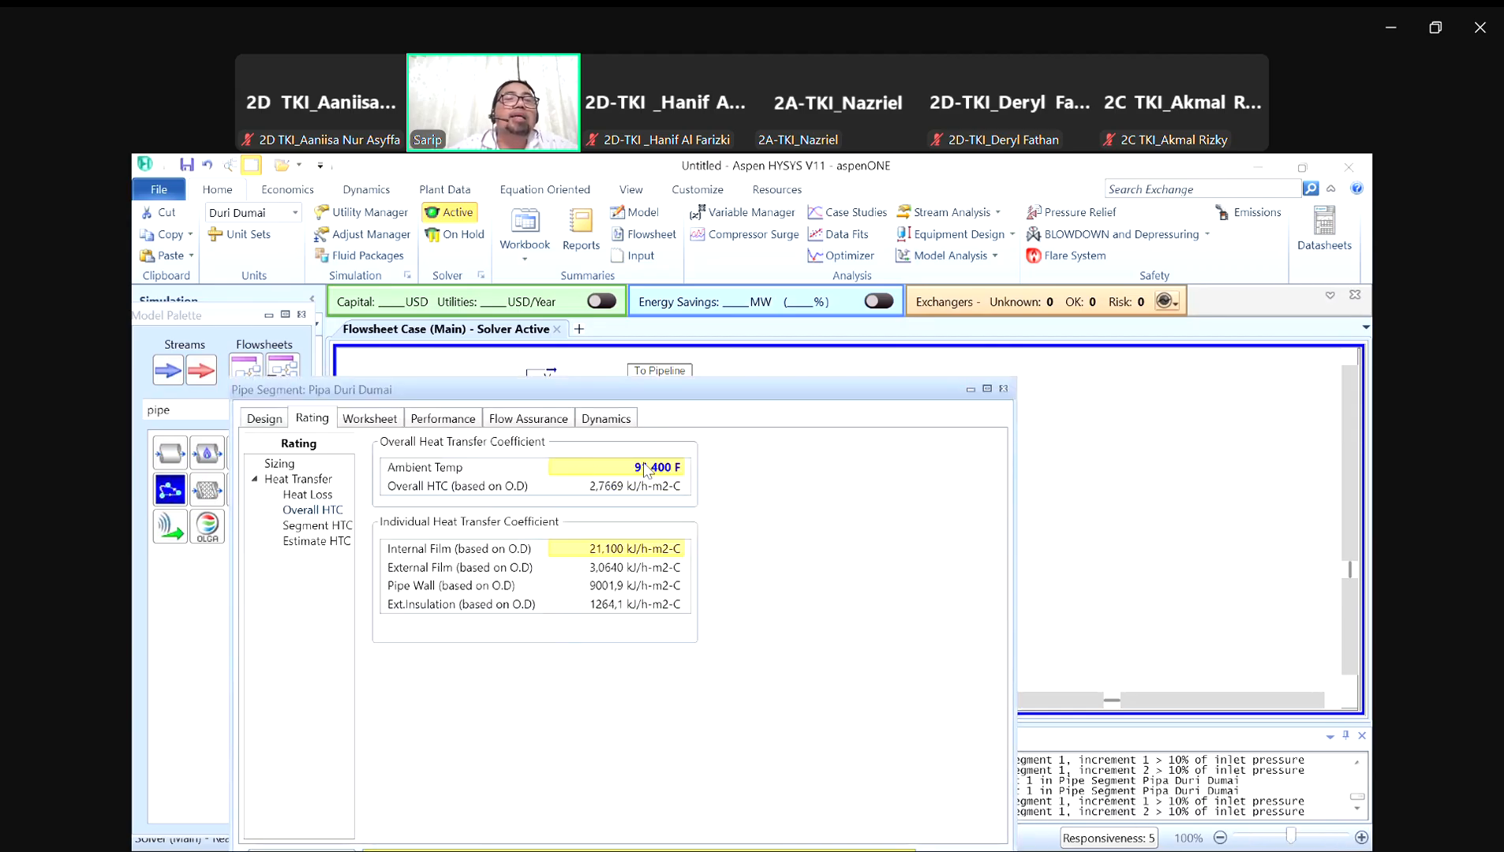
{"action": "left_click", "coordinate": [394, 548]}
{"action": "left_click", "coordinate": [317, 542]}
{"action": "left_click", "coordinate": [720, 461]}
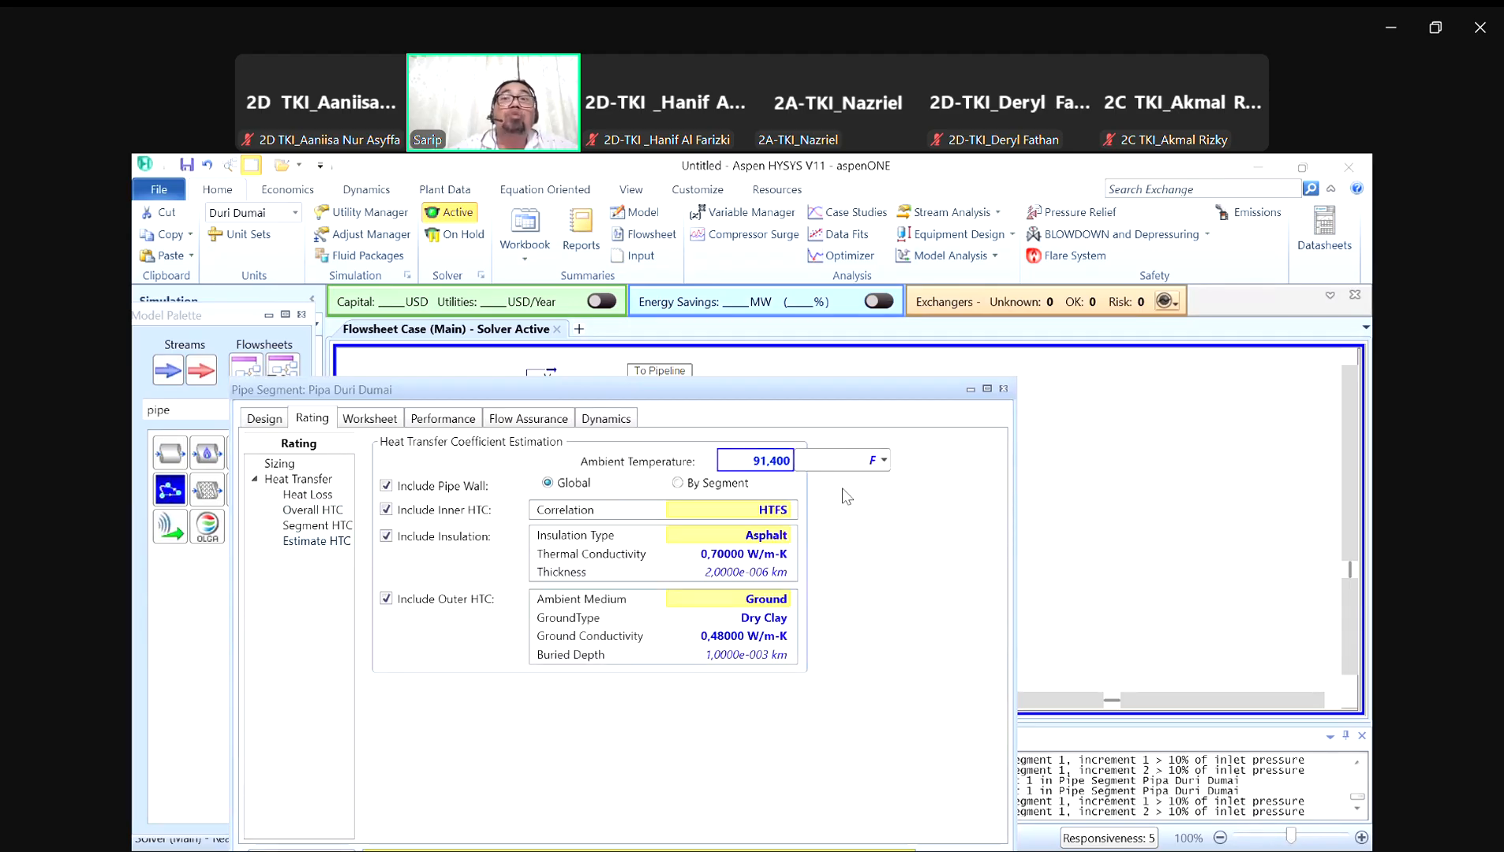
{"action": "type", "text": "70"}
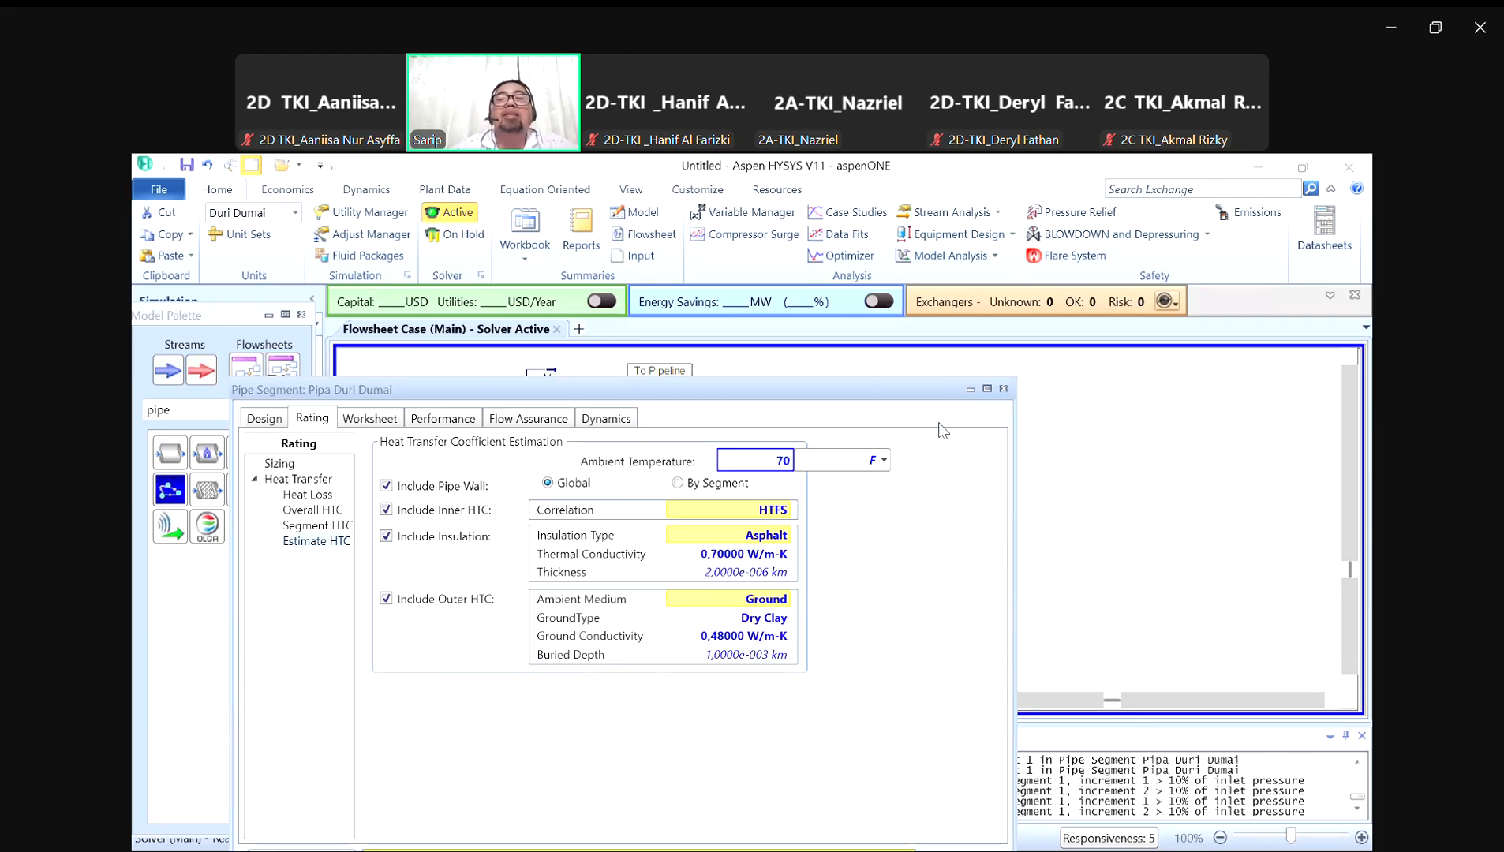
{"action": "key", "text": "Return"}
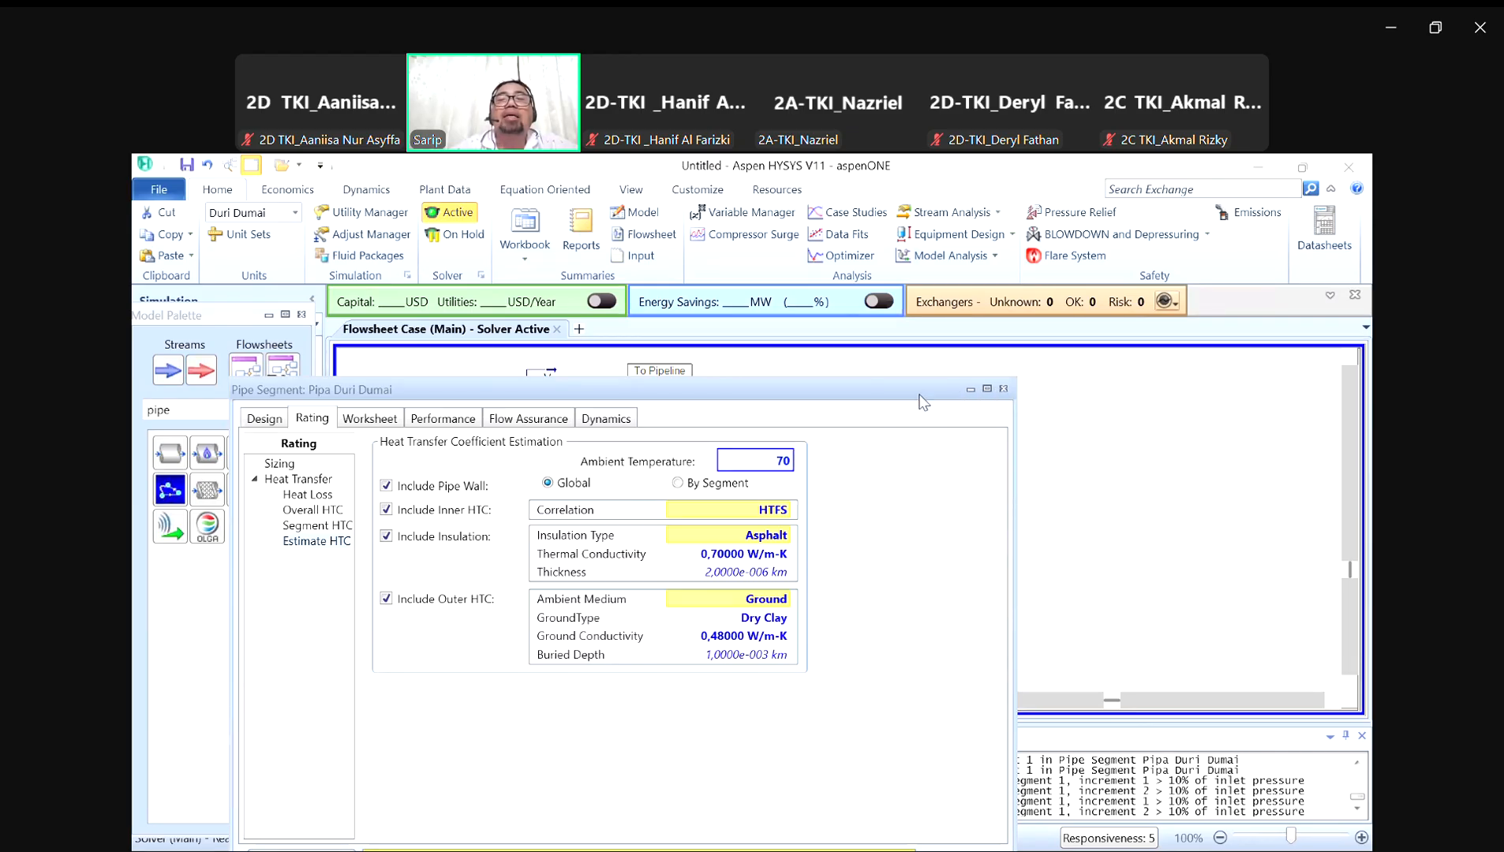
Step: Check the Dumai pressure on the flowsheet with the ambient temperature re-entered as 70 F, and close the pipe segment window
{"action": "left_click_drag", "start_coordinate": [920, 395], "coordinate": [635, 505]}
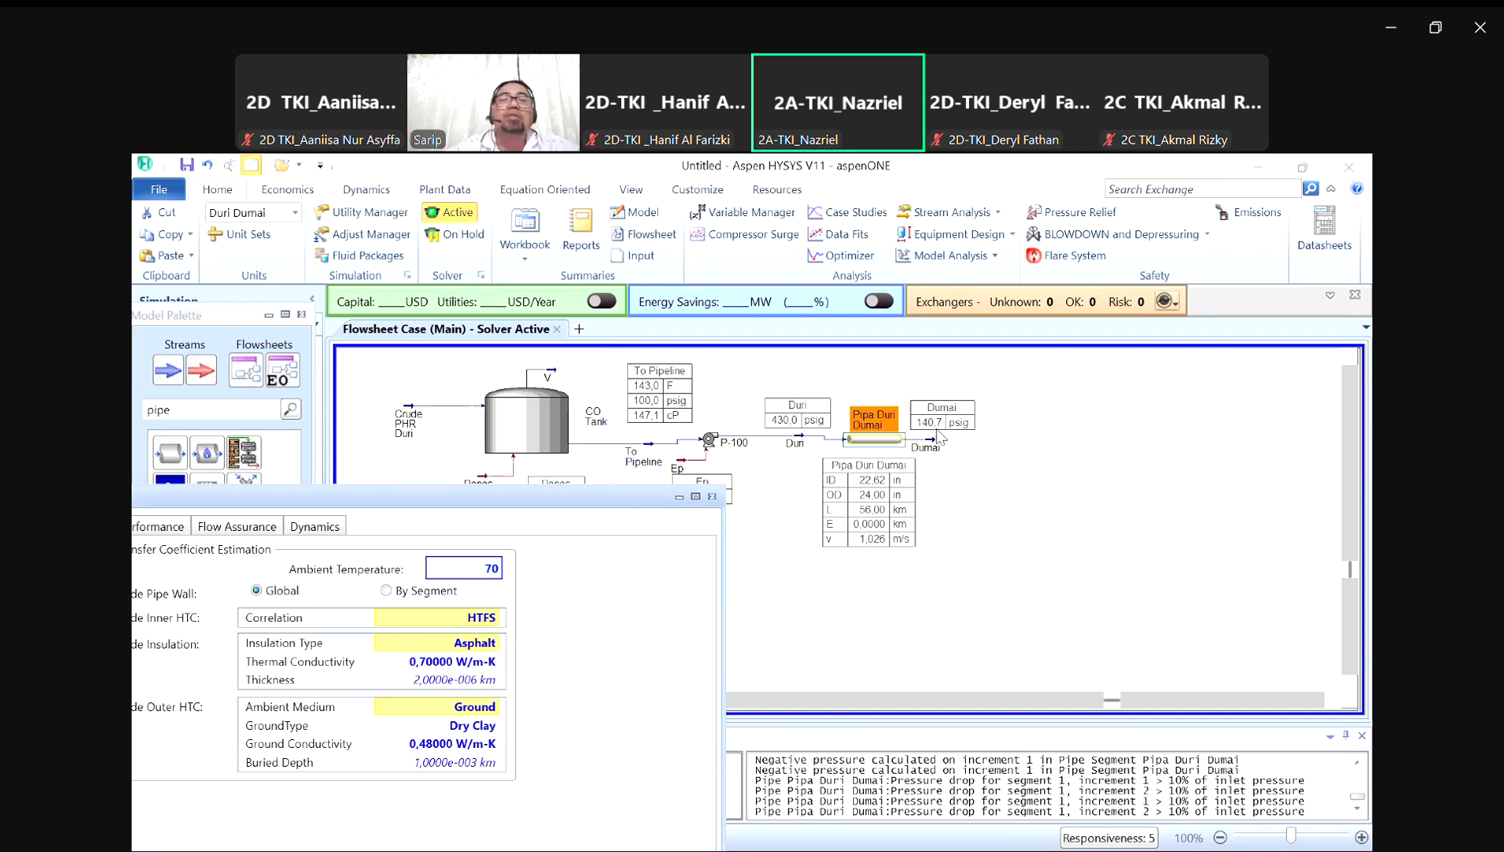
{"action": "left_click", "coordinate": [483, 565]}
{"action": "type", "text": "70"}
{"action": "key", "text": "Return"}
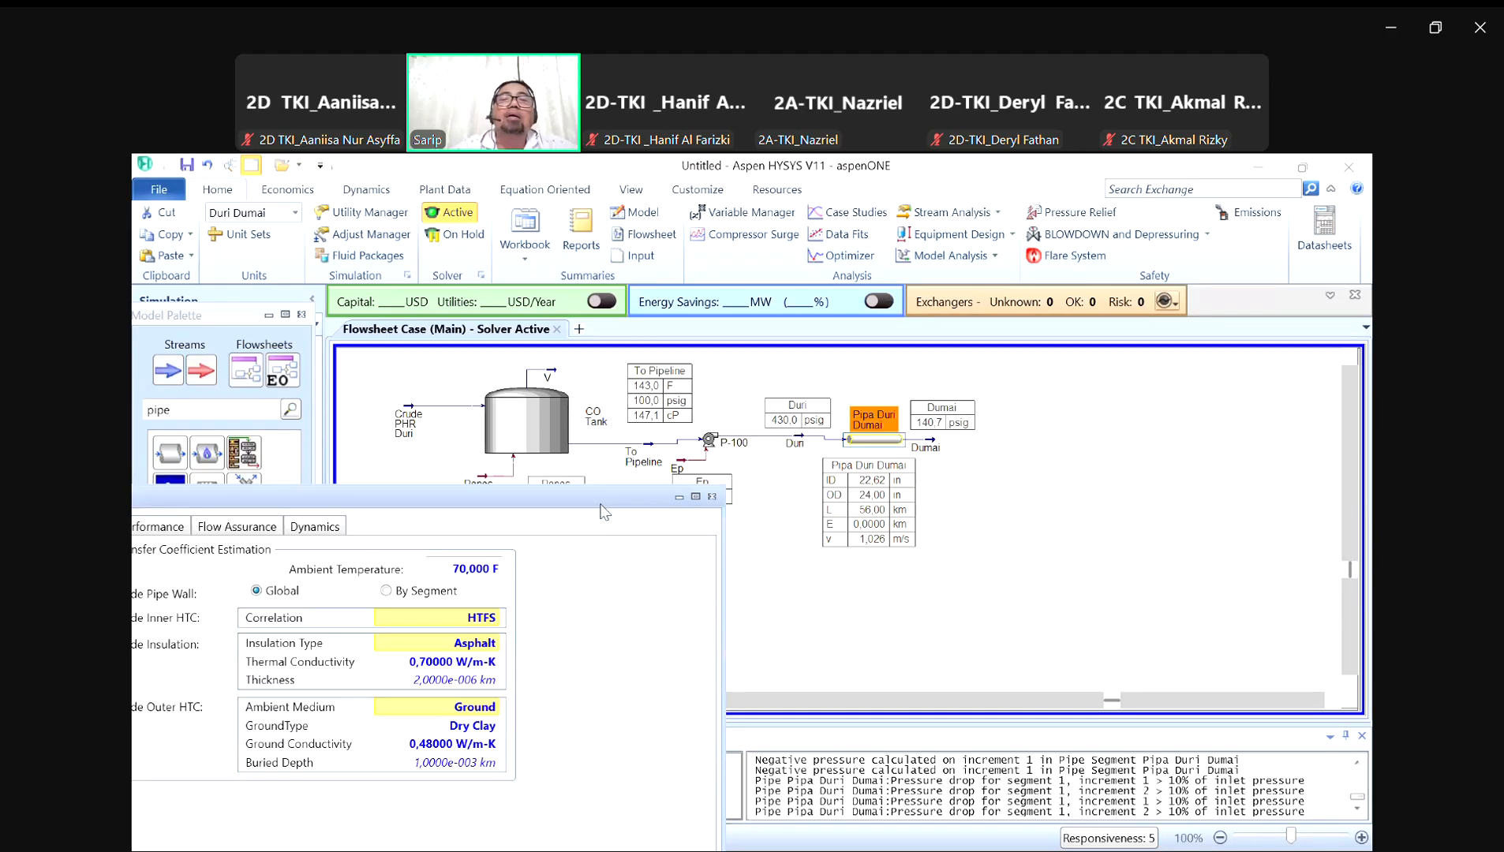
{"action": "left_click_drag", "start_coordinate": [600, 505], "coordinate": [838, 316]}
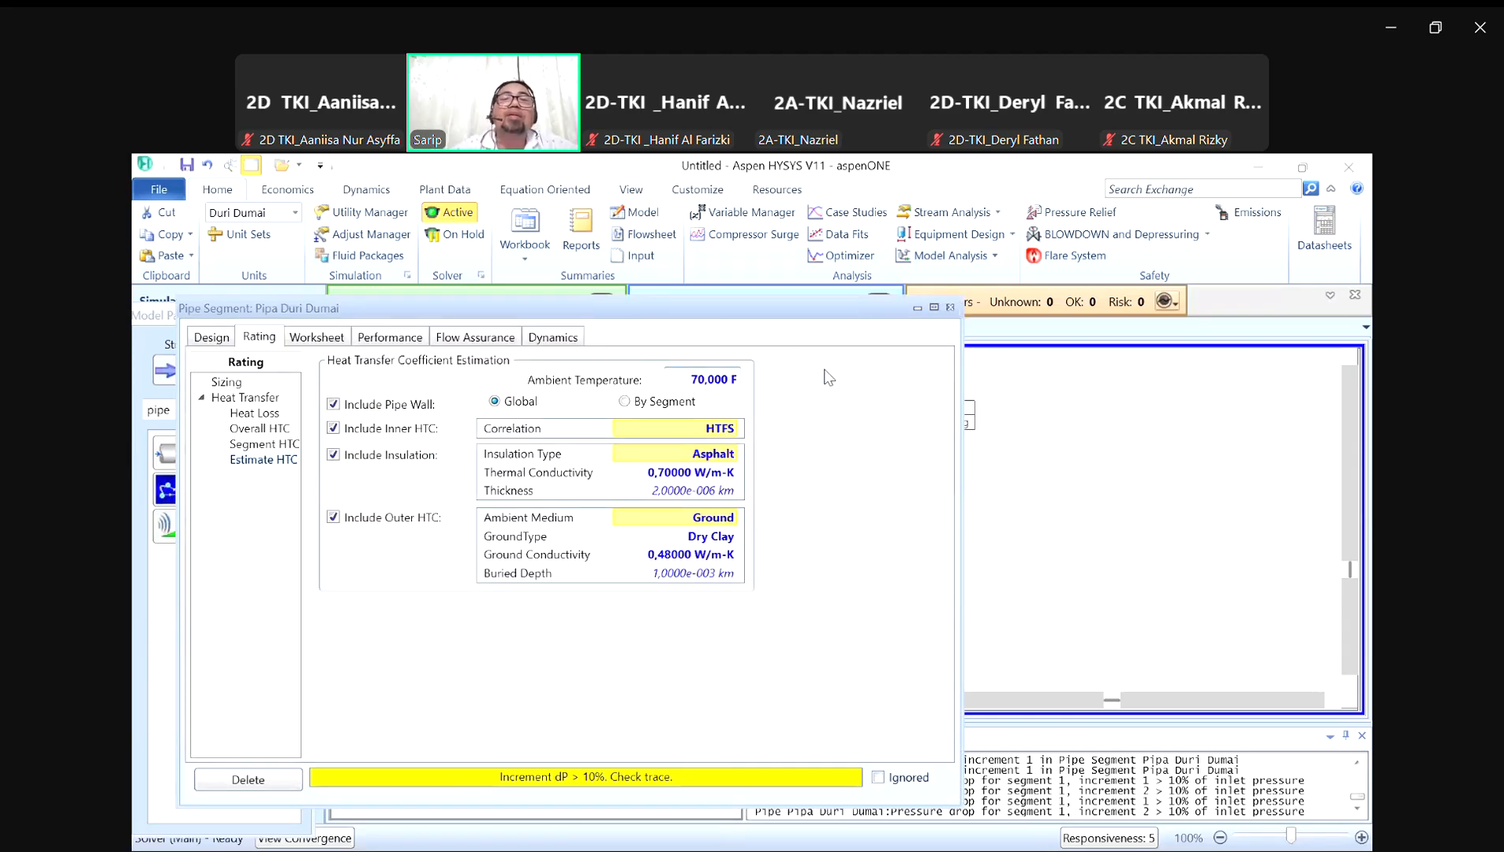
{"action": "left_click", "coordinate": [950, 308]}
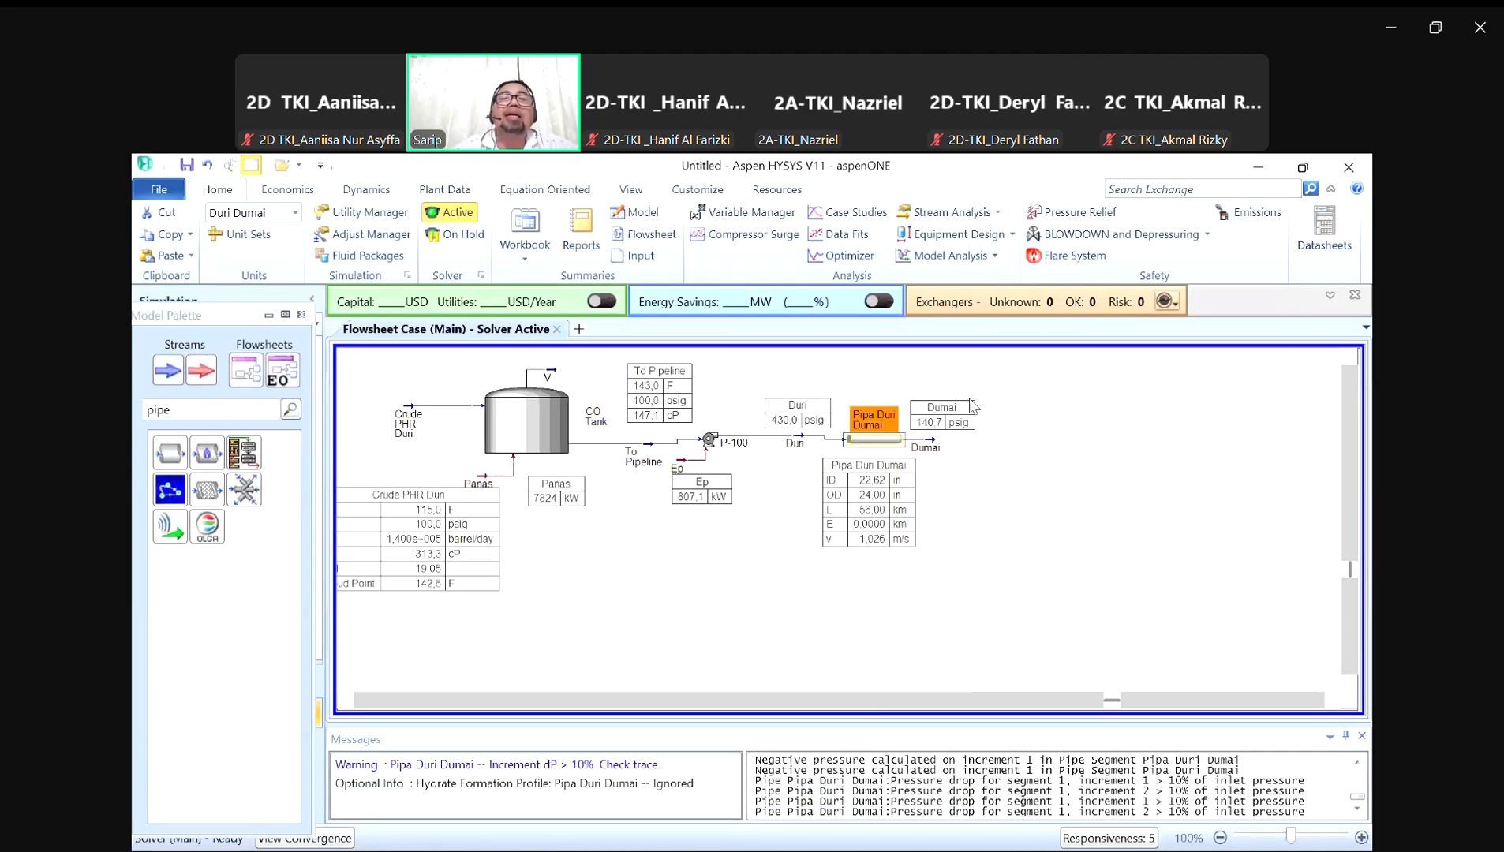
Step: Set the ambient temperature in the Pipa Duri Dumai heat transfer estimation to 92 F and close the pipe segment window
{"action": "double_click", "coordinate": [865, 440]}
{"action": "left_click", "coordinate": [300, 520]}
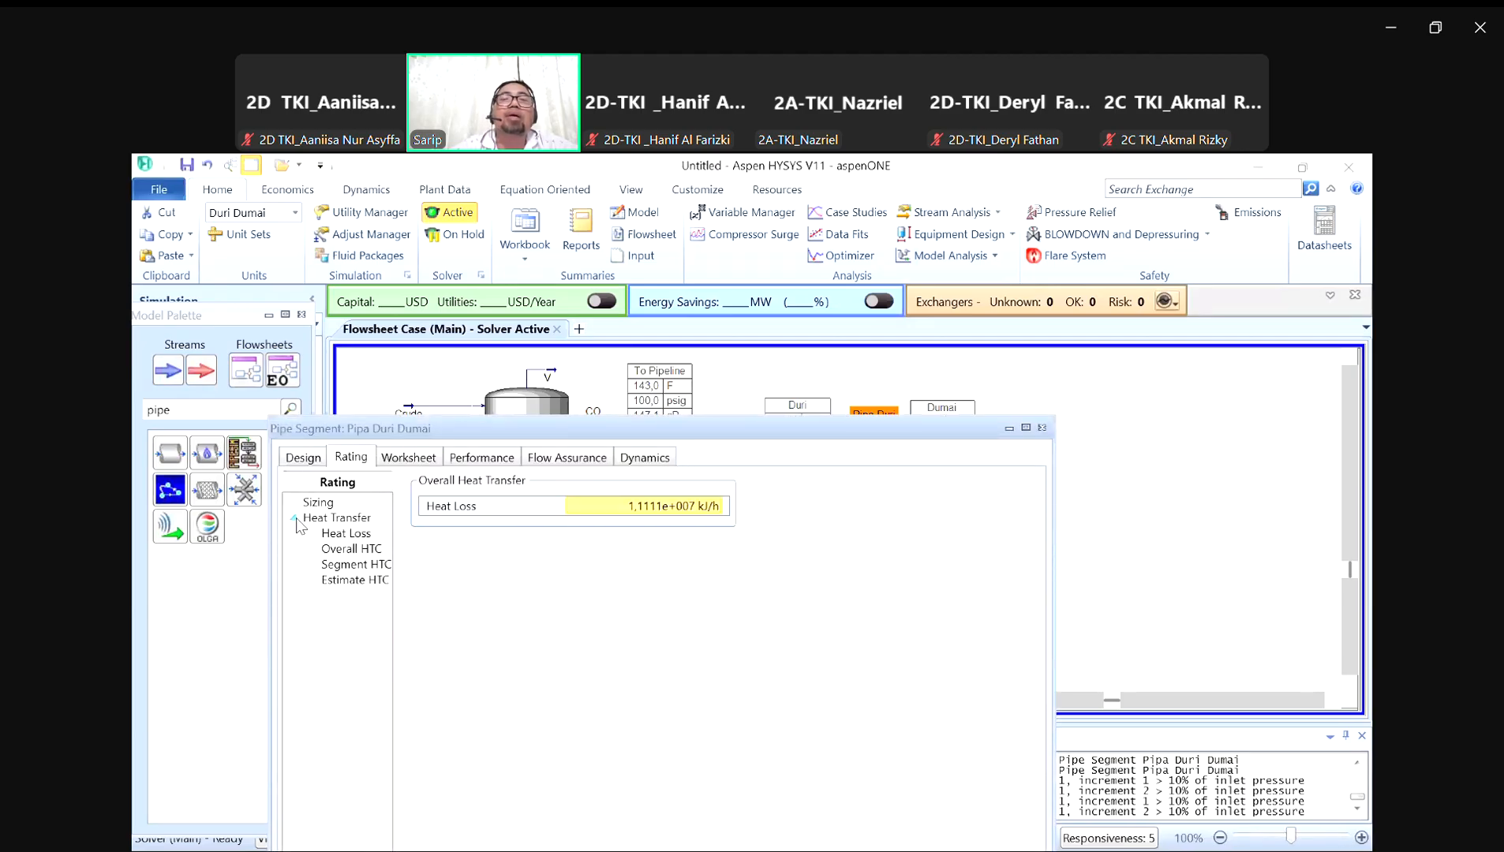
{"action": "left_click", "coordinate": [357, 582]}
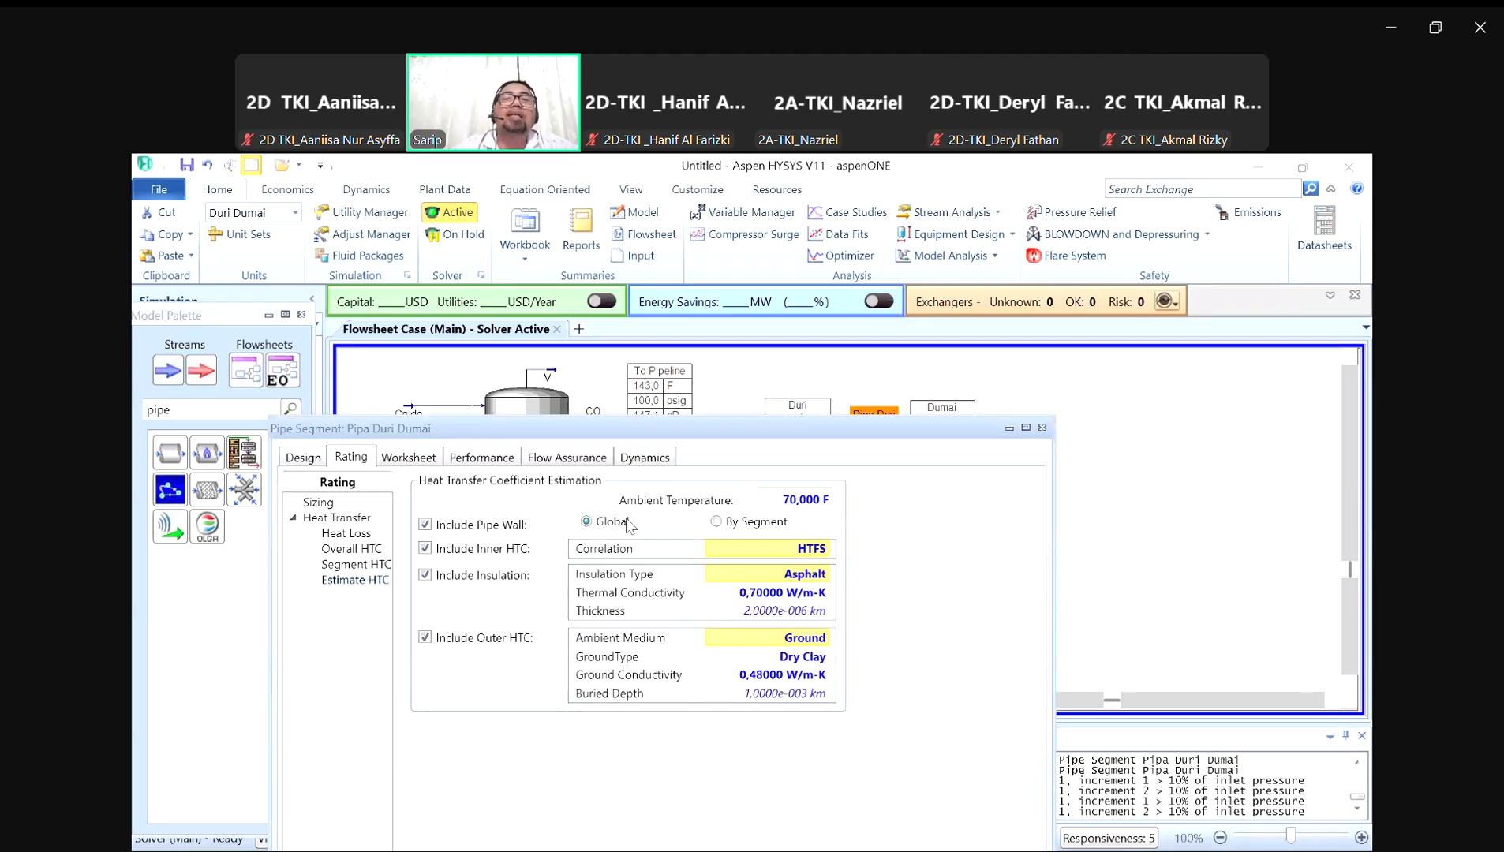
{"action": "left_click", "coordinate": [819, 435]}
{"action": "left_click_drag", "start_coordinate": [819, 435], "coordinate": [588, 361]}
{"action": "type", "text": "92"}
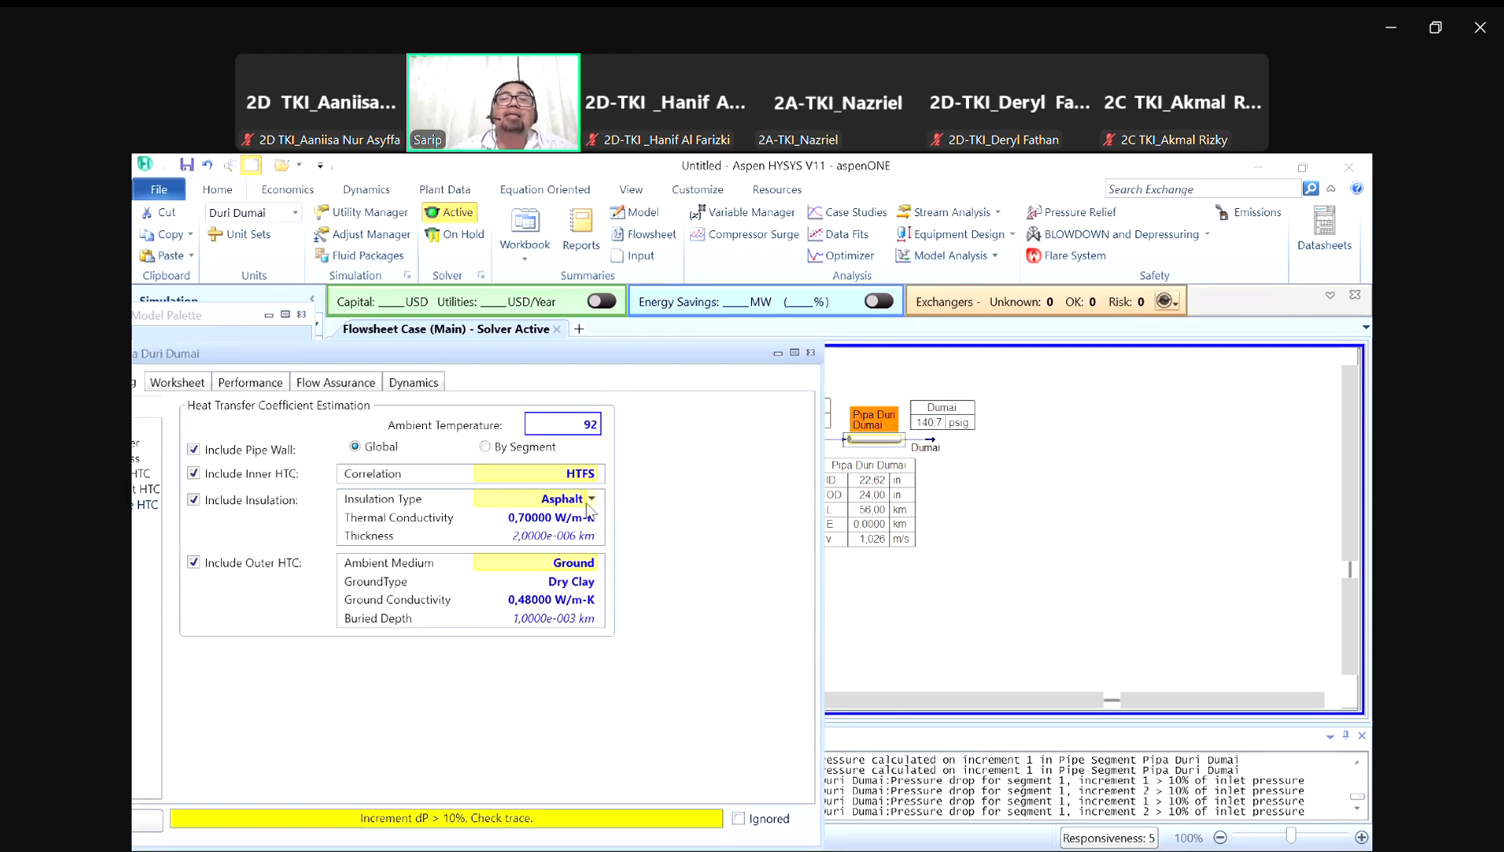
{"action": "left_click", "coordinate": [696, 484]}
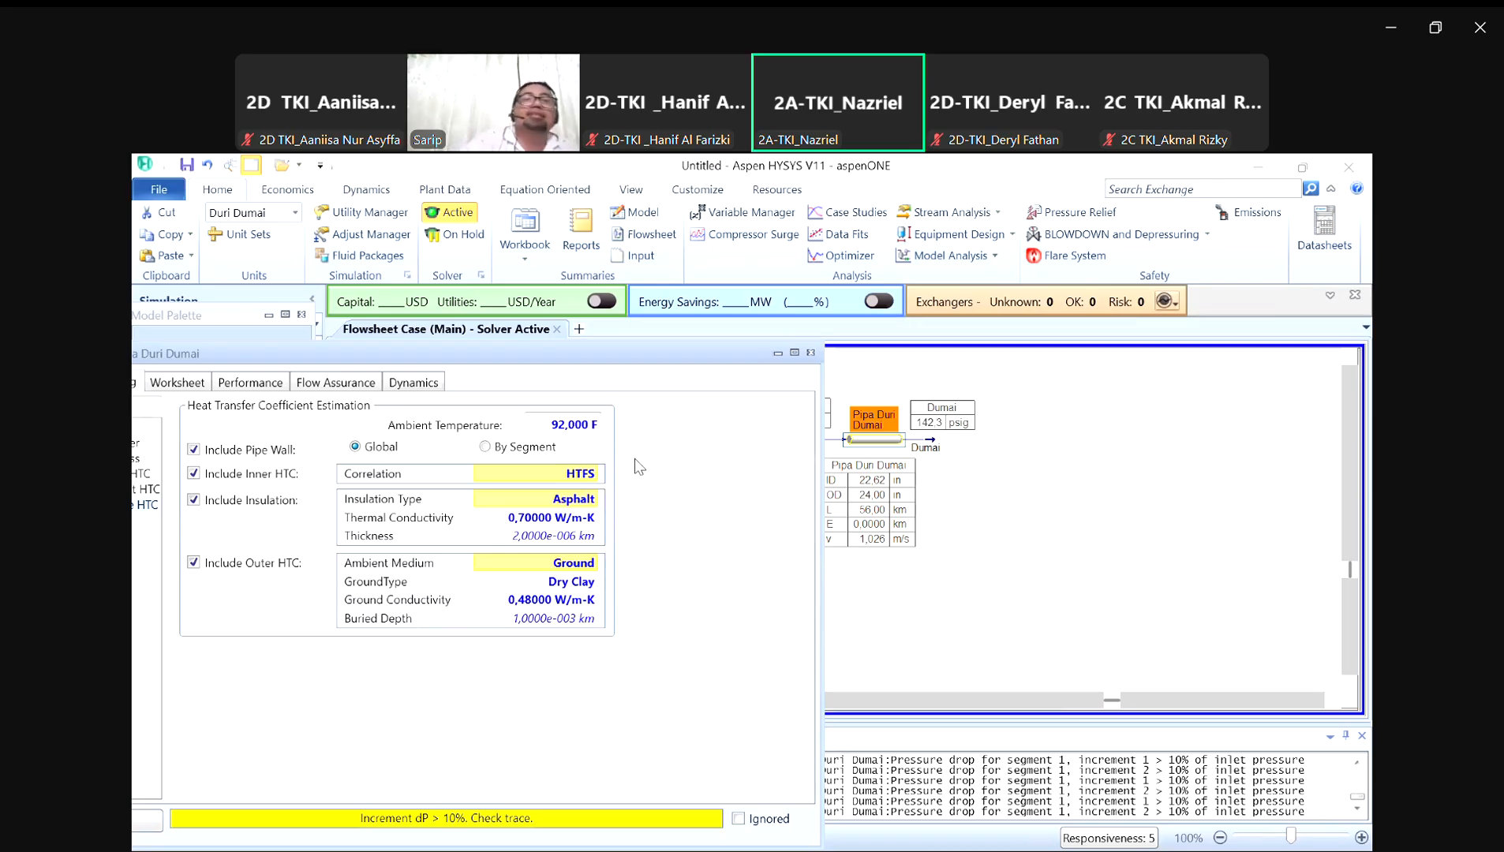
{"action": "mouse_move", "coordinate": [589, 429]}
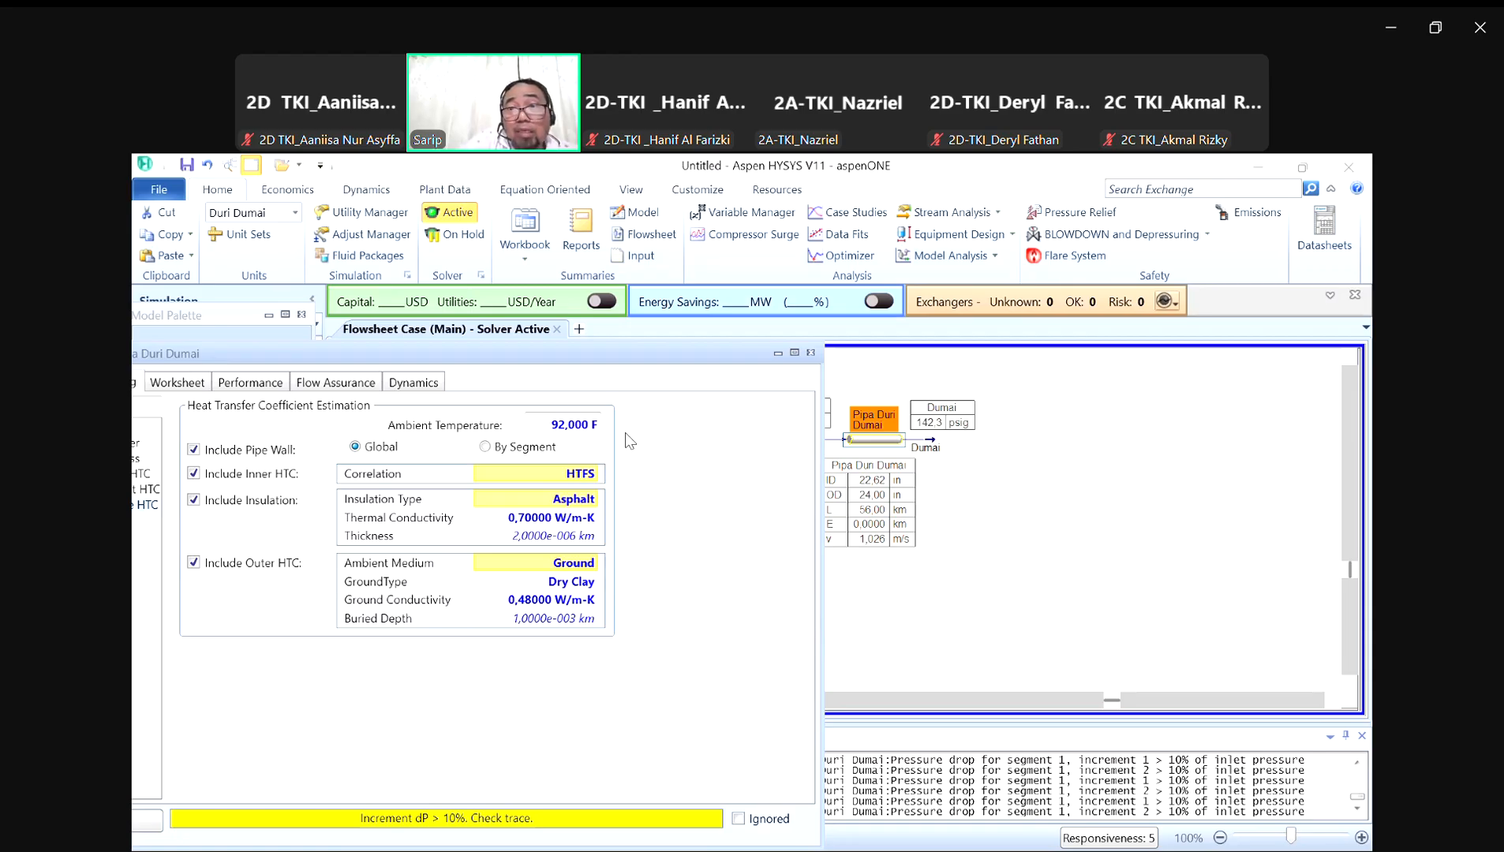
{"action": "left_click", "coordinate": [591, 509]}
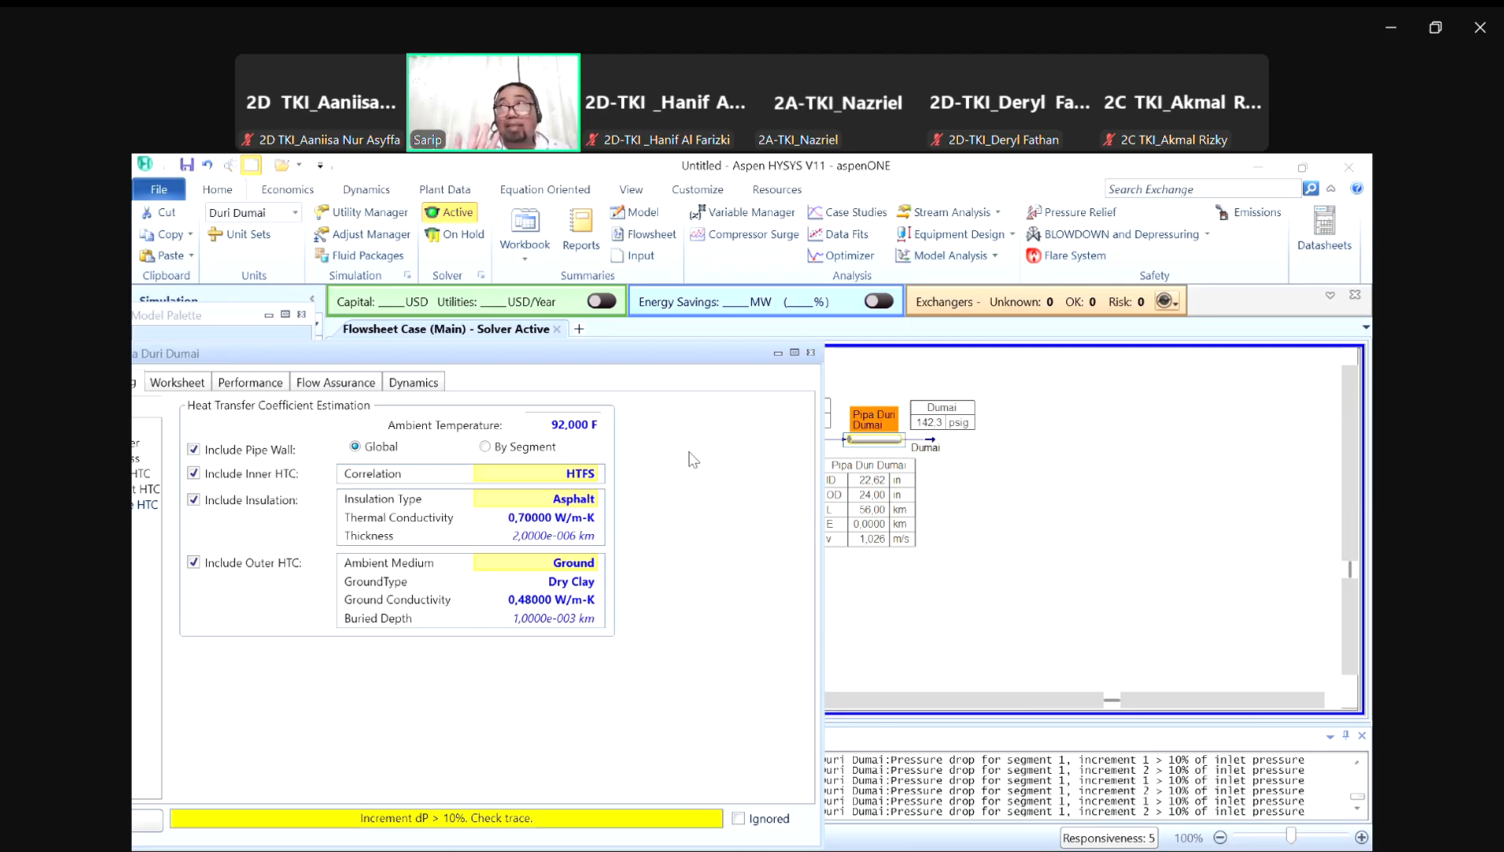
{"action": "key", "text": "XF86AudioRaiseVolume"}
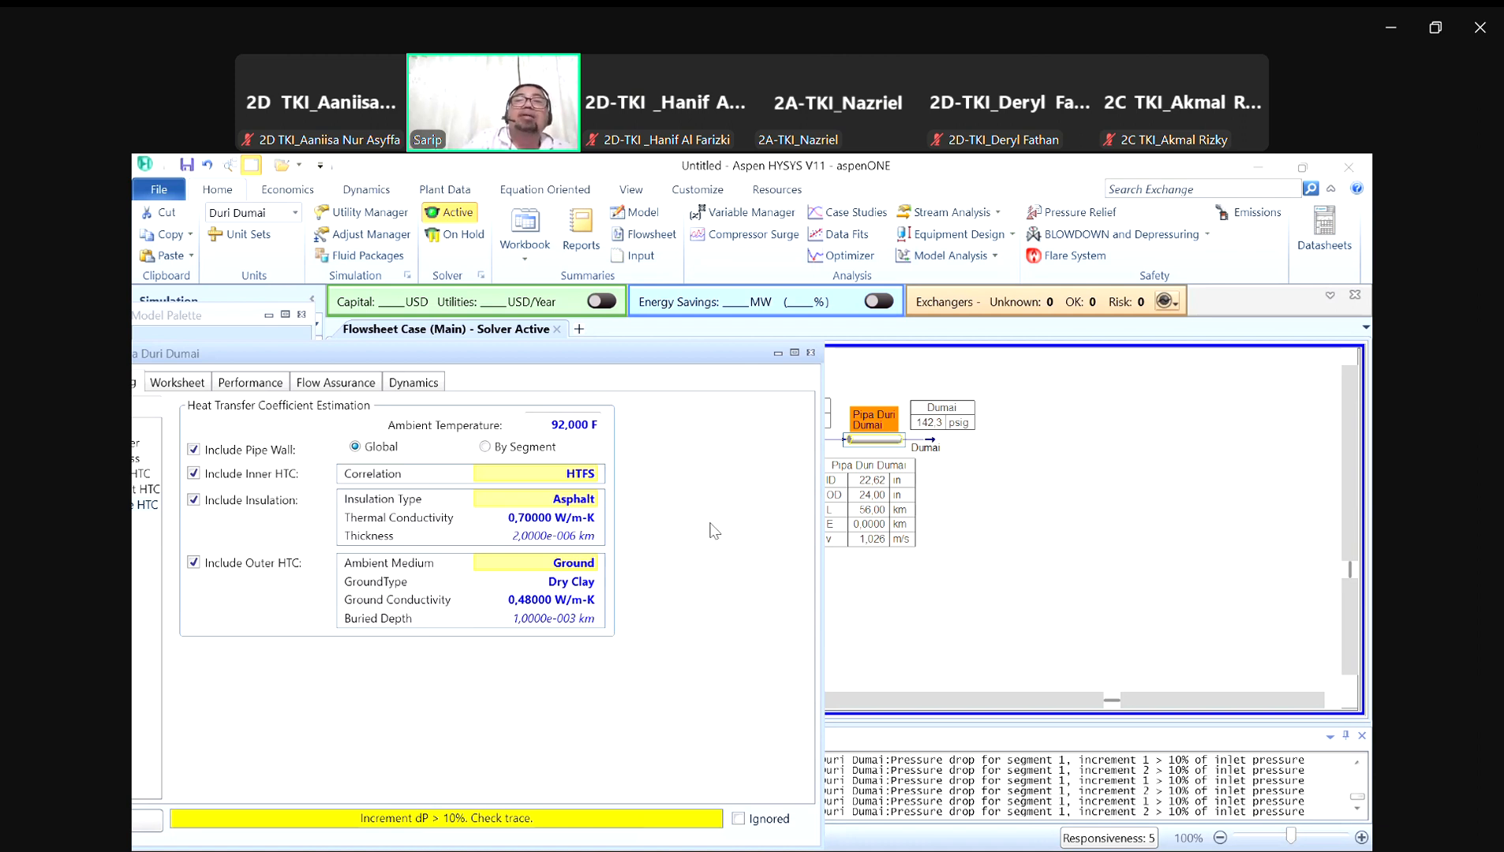
{"action": "left_click", "coordinate": [810, 353]}
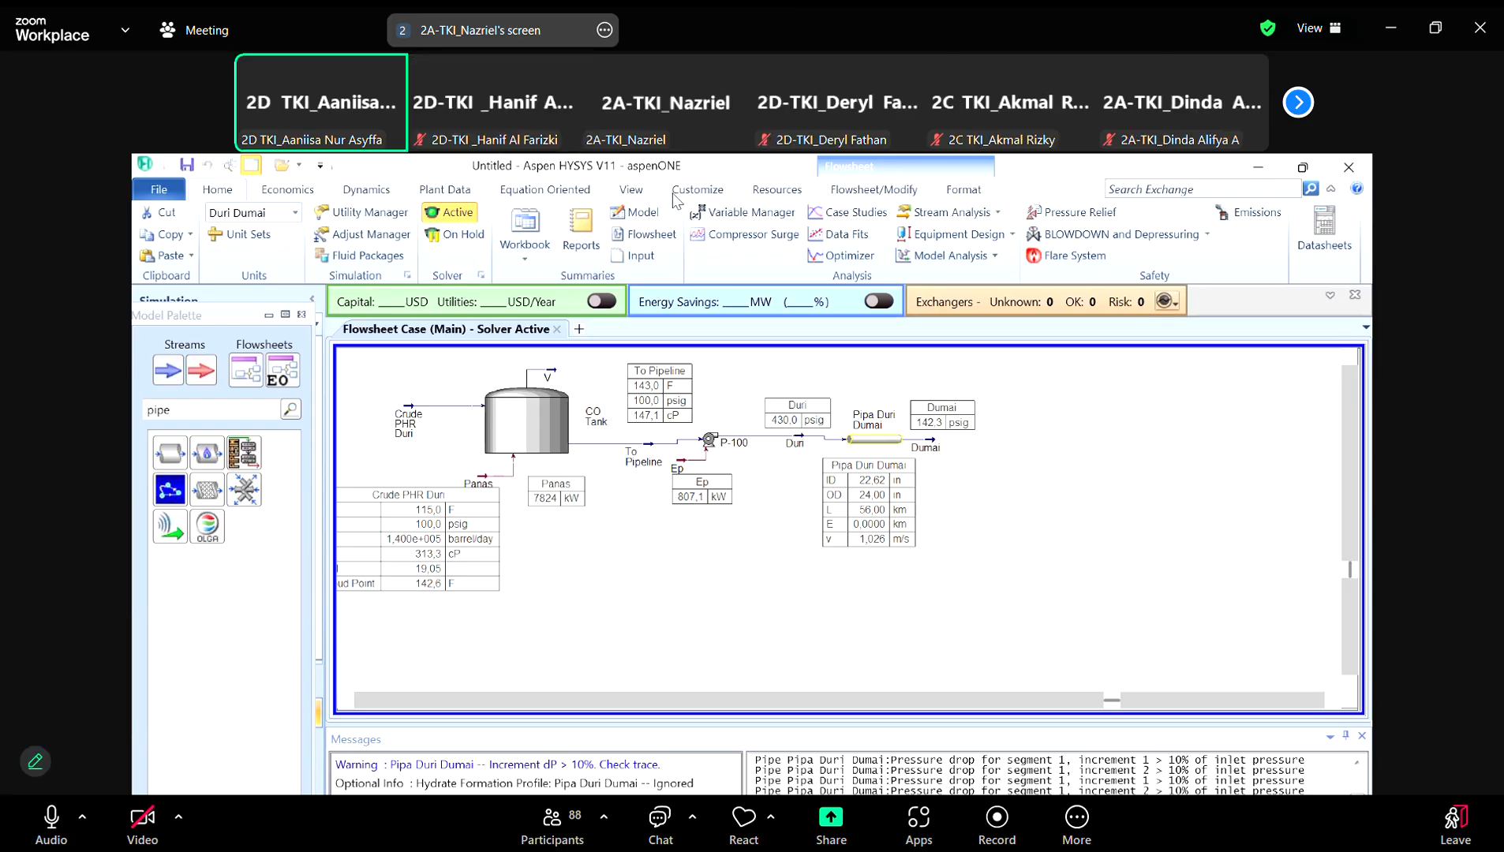
Step: Mute the microphone in the Zoom meeting
{"action": "left_click", "coordinate": [51, 825]}
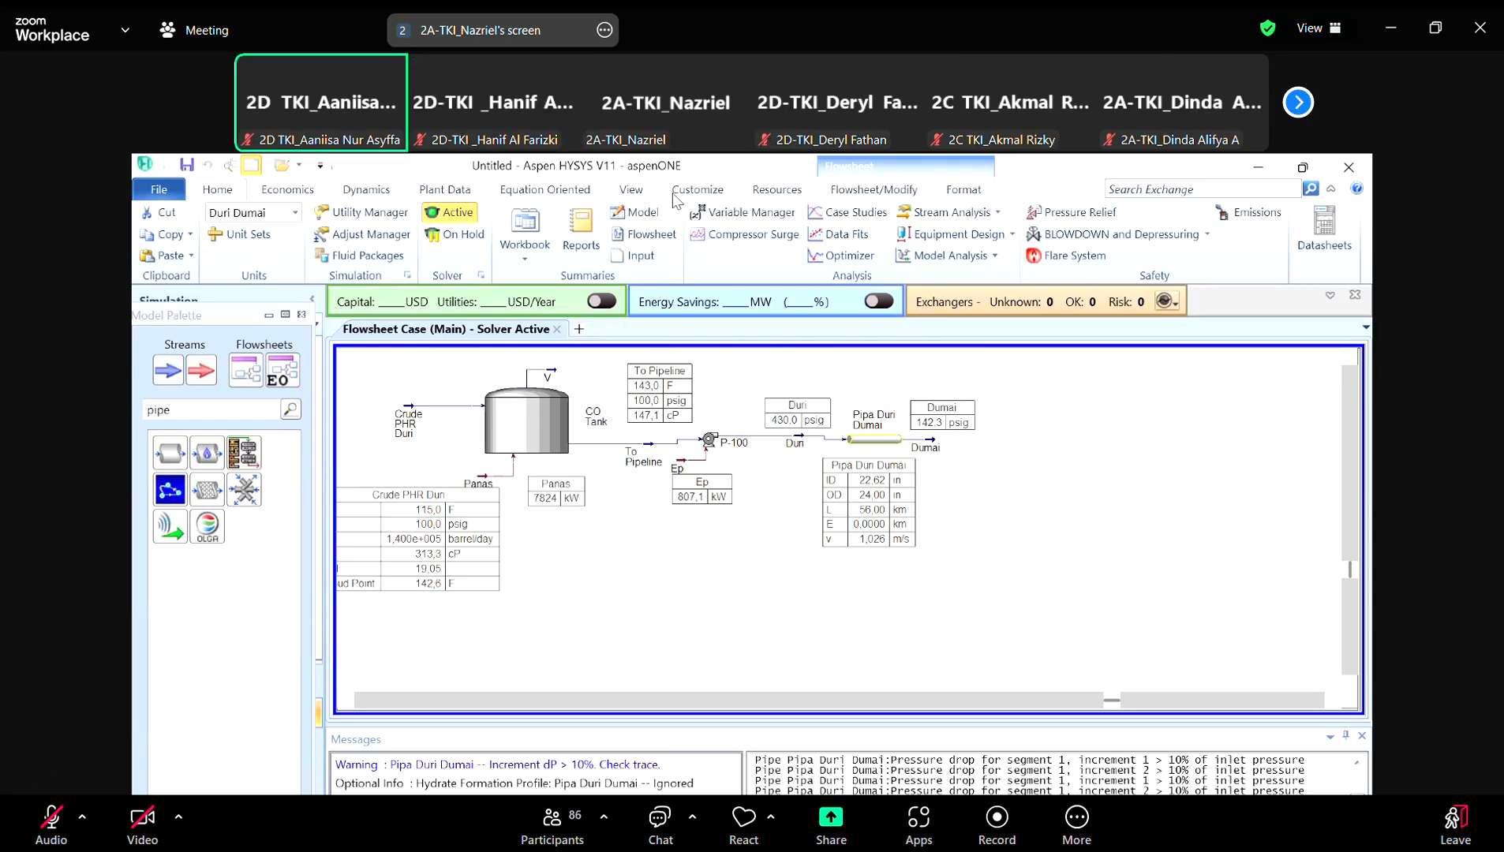